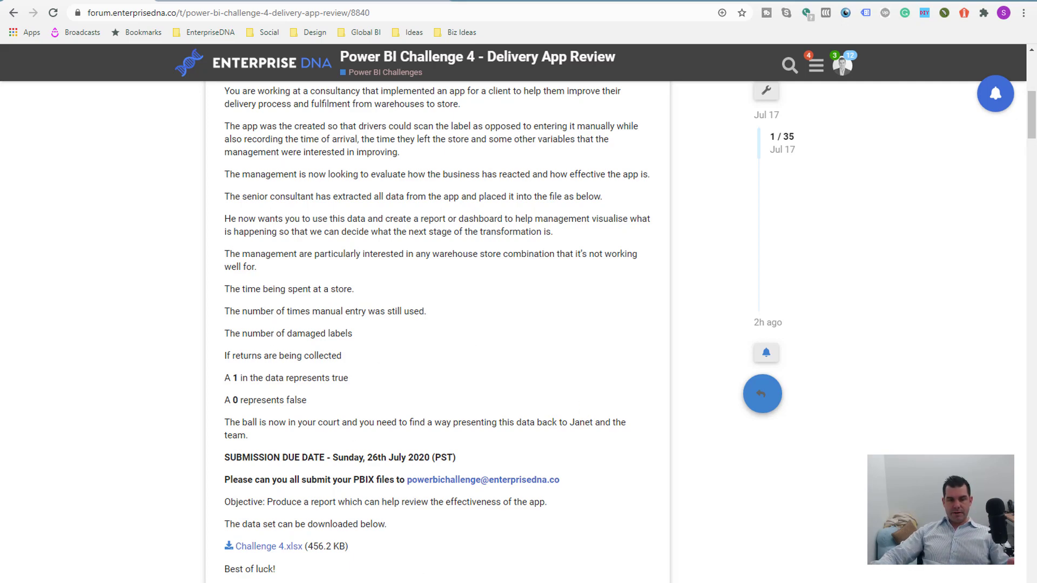
# Switch to the Excel workbook and examine the Delivery sheet's columns, from Warehouse No through Match Method and damage flags to DateTime Left store
pyautogui.hotkey('alt', 'Tab')
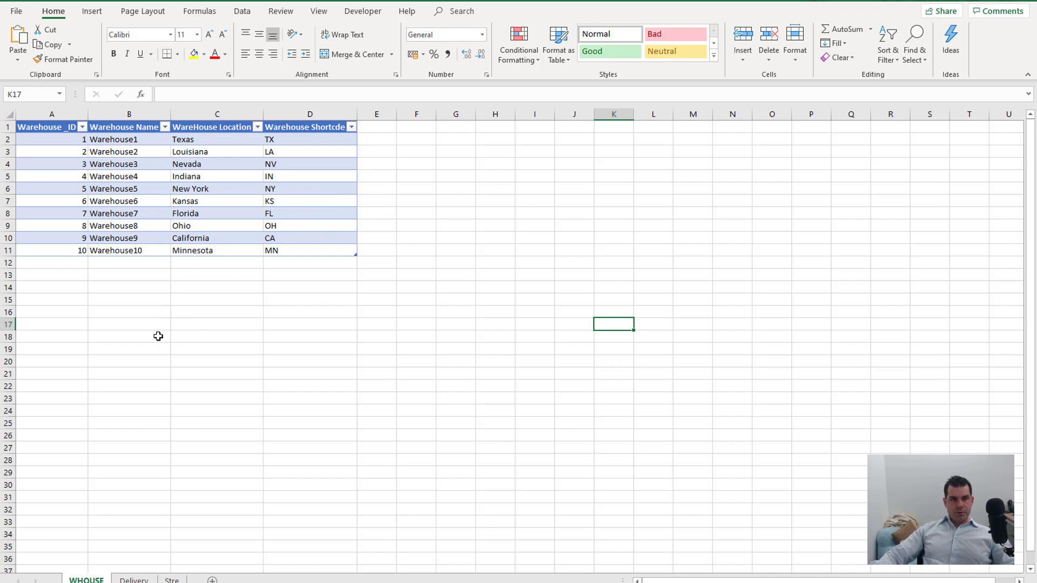
pyautogui.click(134, 579)
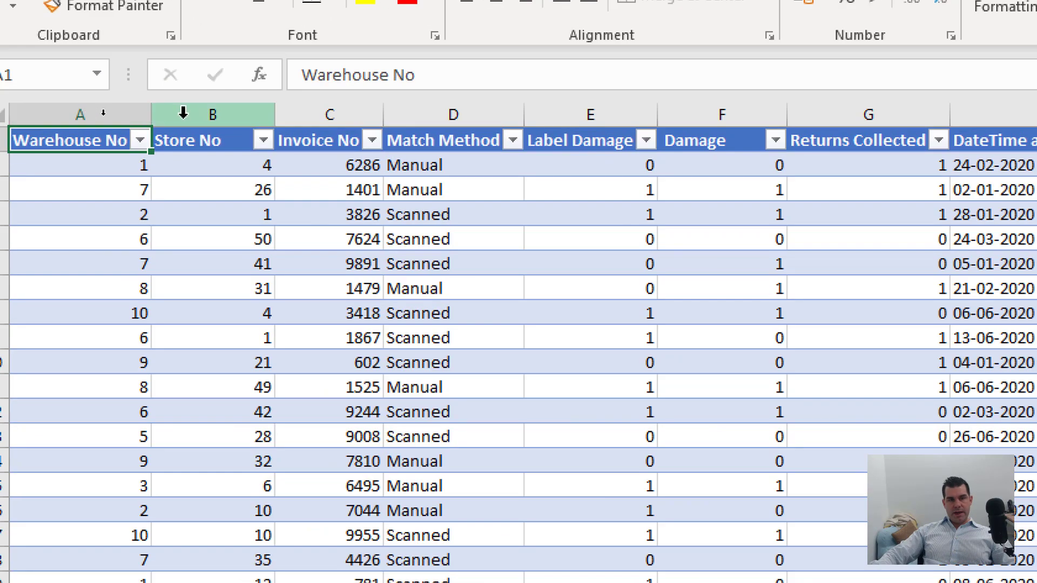
pyautogui.click(414, 108)
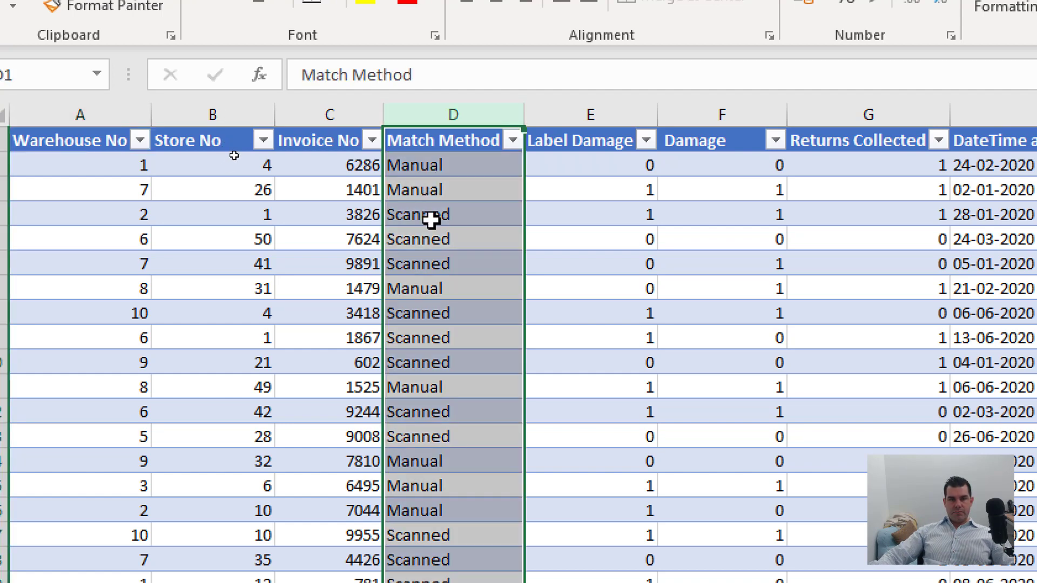
pyautogui.click(446, 197)
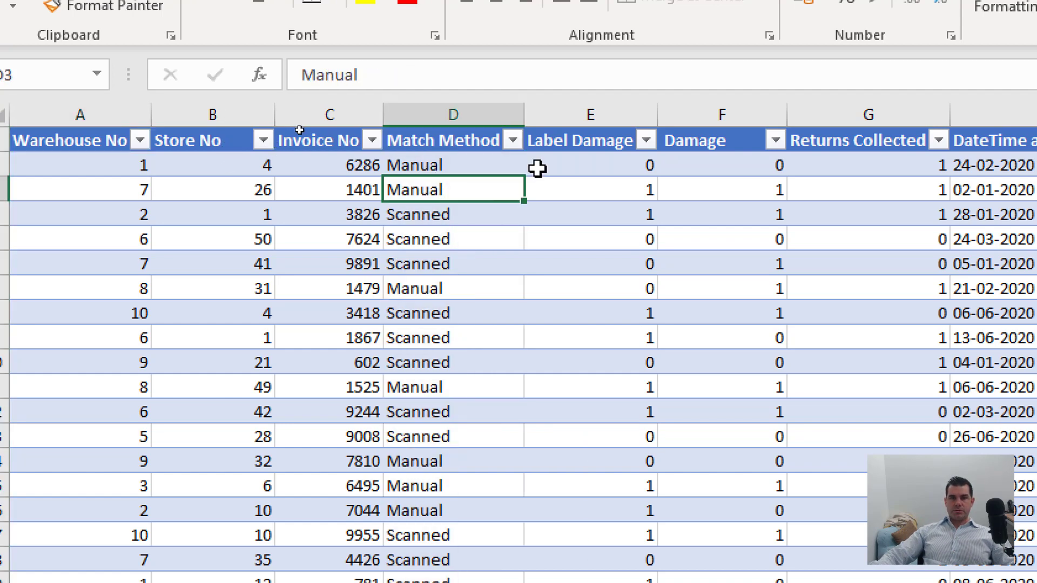
pyautogui.click(618, 108)
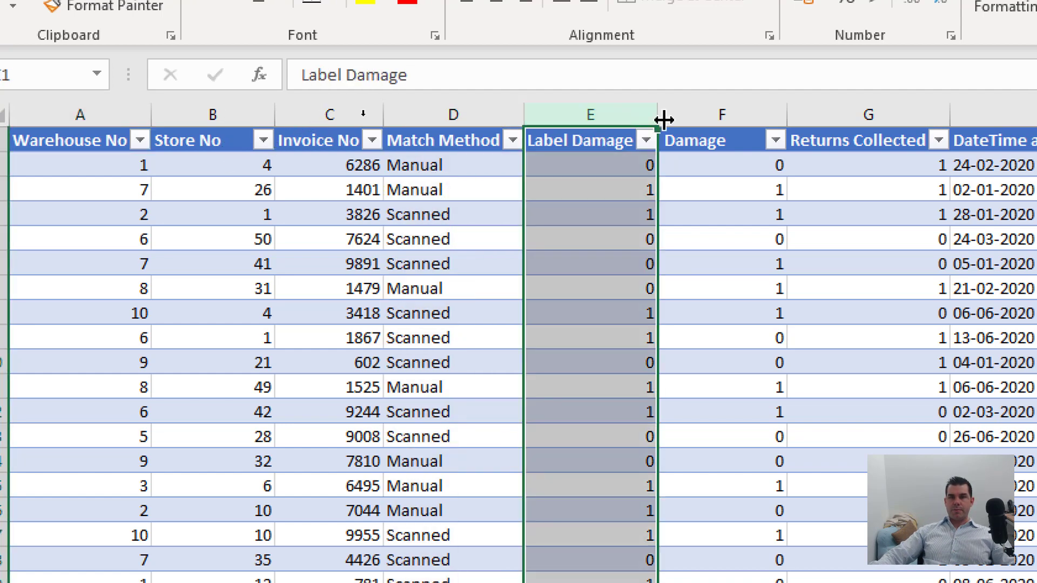
pyautogui.click(704, 112)
pyautogui.click(847, 114)
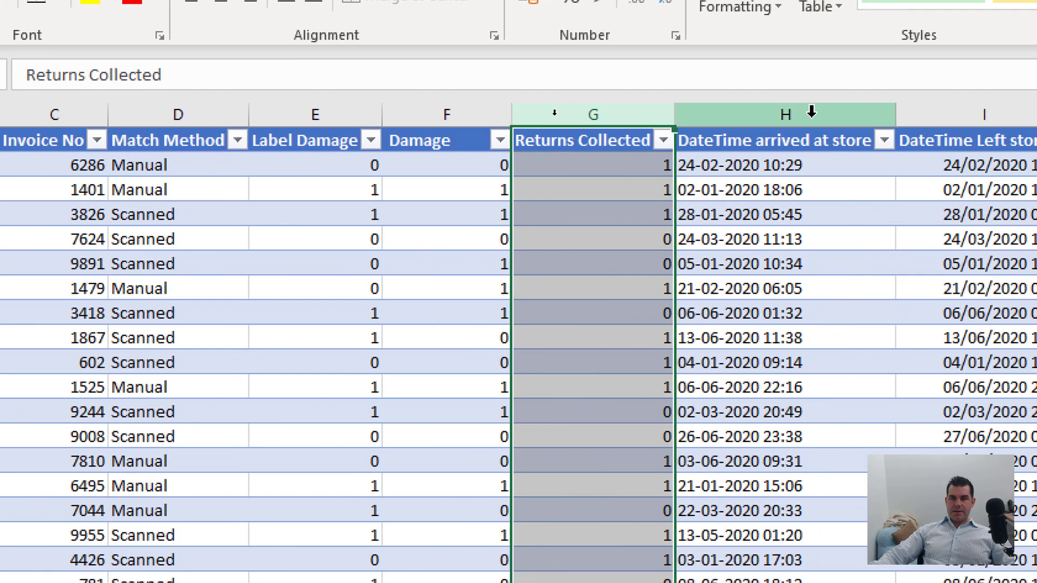
pyautogui.click(930, 112)
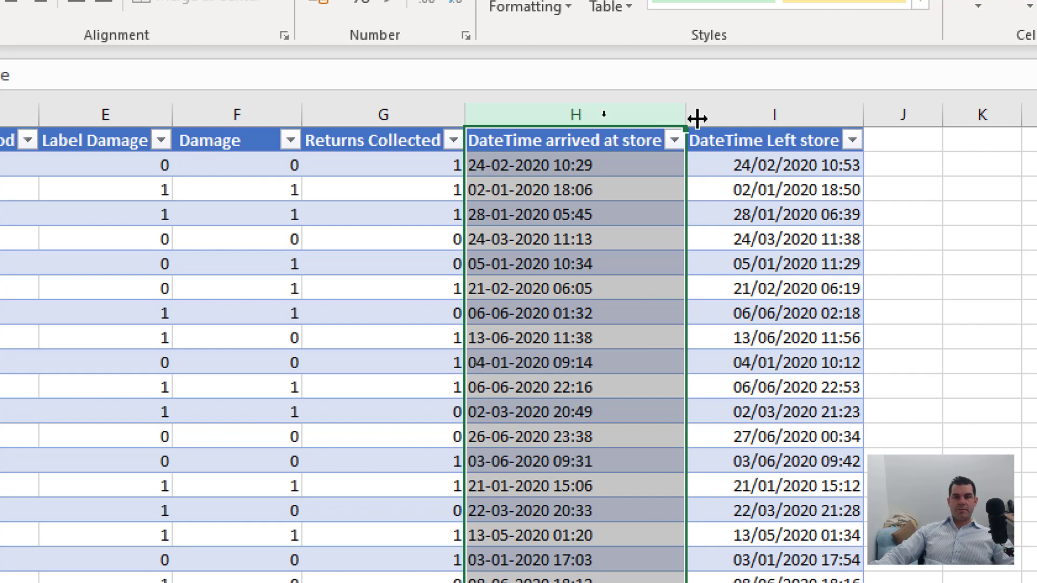
pyautogui.click(714, 113)
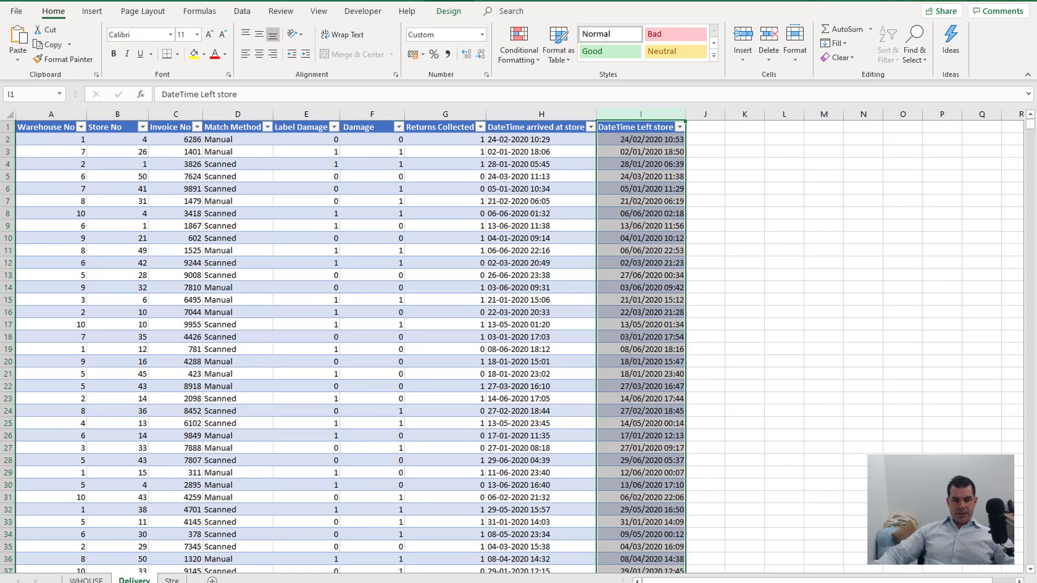
# Switch to the challenge brief in the browser and check what 1 and 0 represent in the data
pyautogui.hotkey('alt', 'Tab')
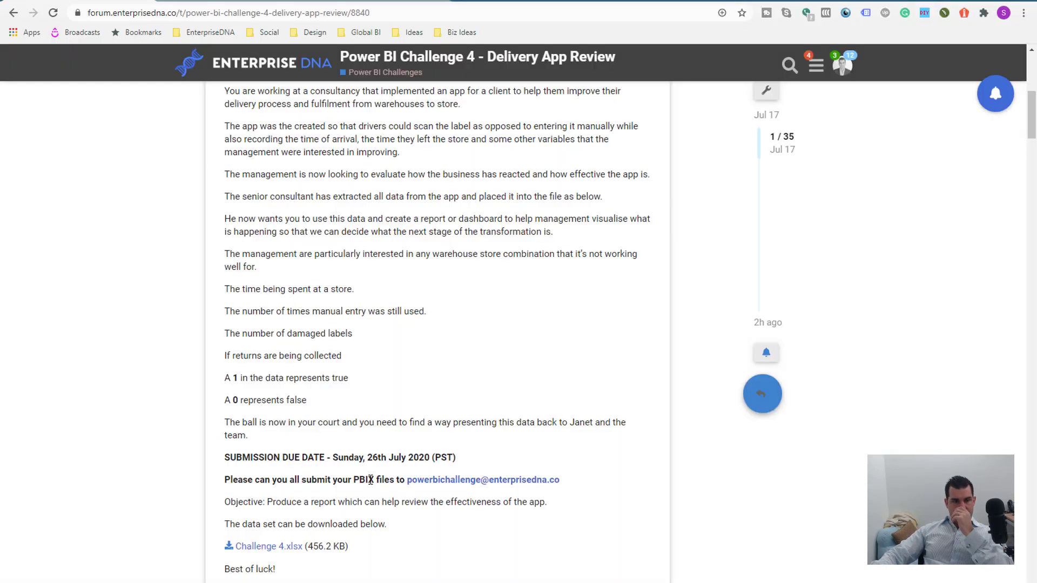
pyautogui.moveTo(243, 378); pyautogui.dragTo(335, 377)
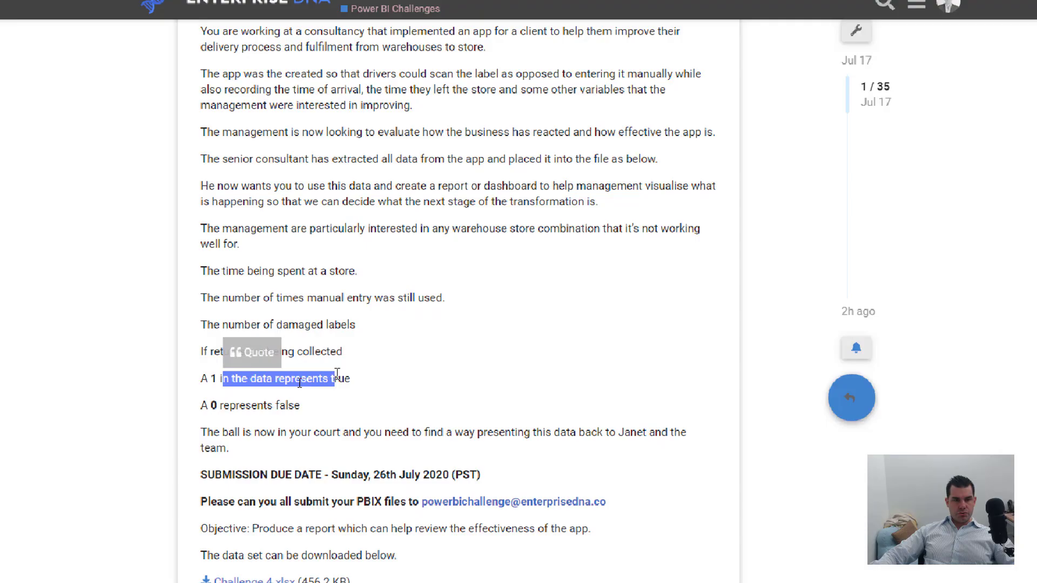
pyautogui.moveTo(230, 405); pyautogui.dragTo(338, 413)
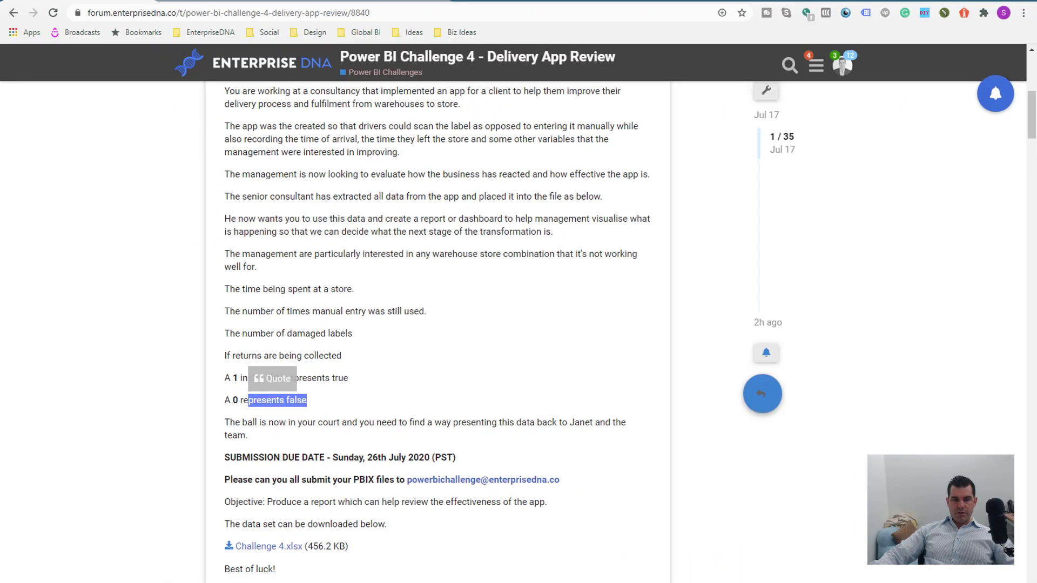
# Switch back to the workbook and review the warehouse lookup table on the WHOUSE sheet alongside the Delivery sheet
pyautogui.hotkey('alt', 'Tab')
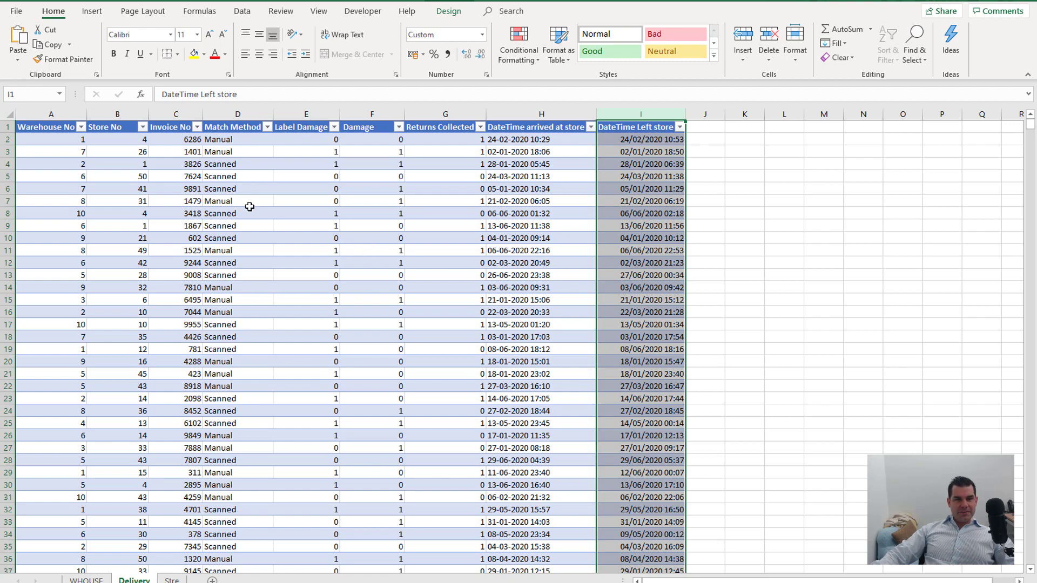
pyautogui.click(87, 580)
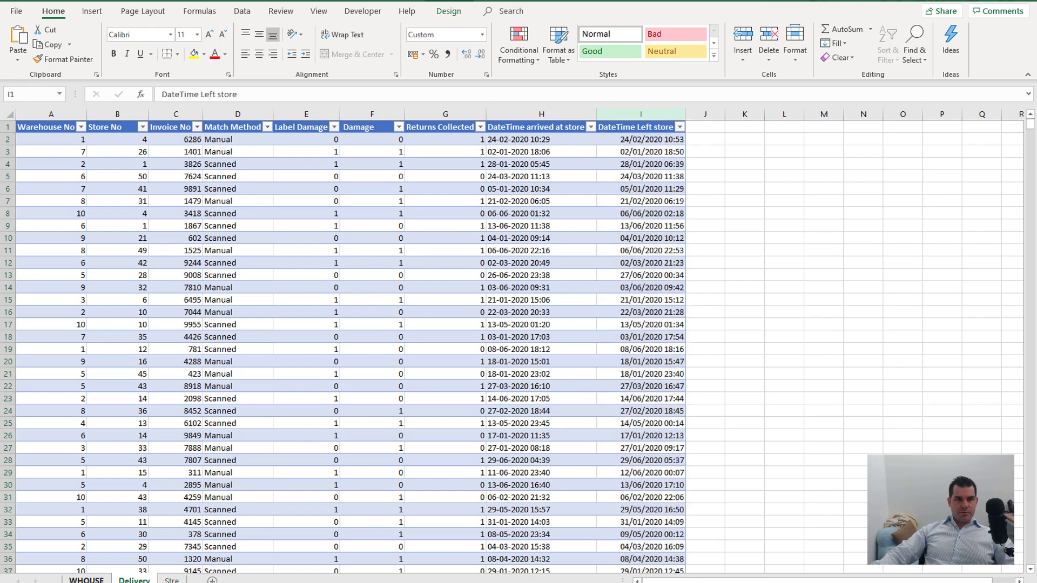
pyautogui.moveTo(81, 140); pyautogui.dragTo(277, 318)
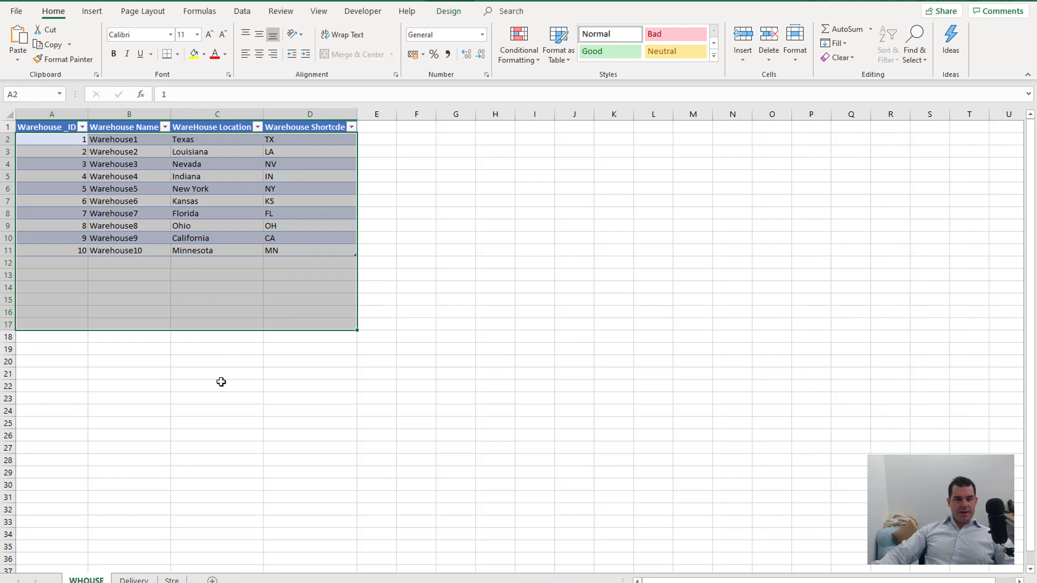
pyautogui.click(221, 382)
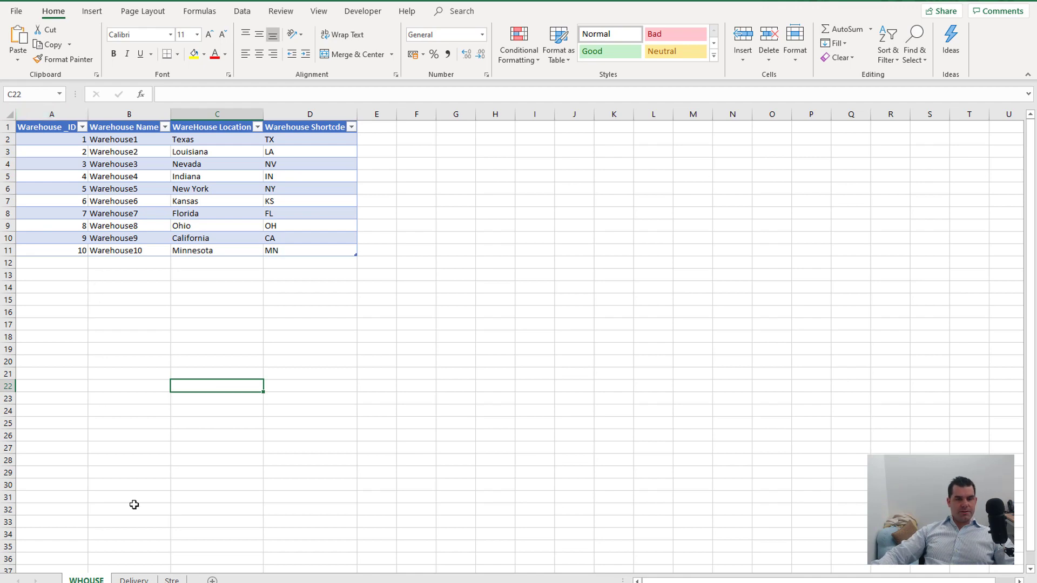
pyautogui.click(133, 580)
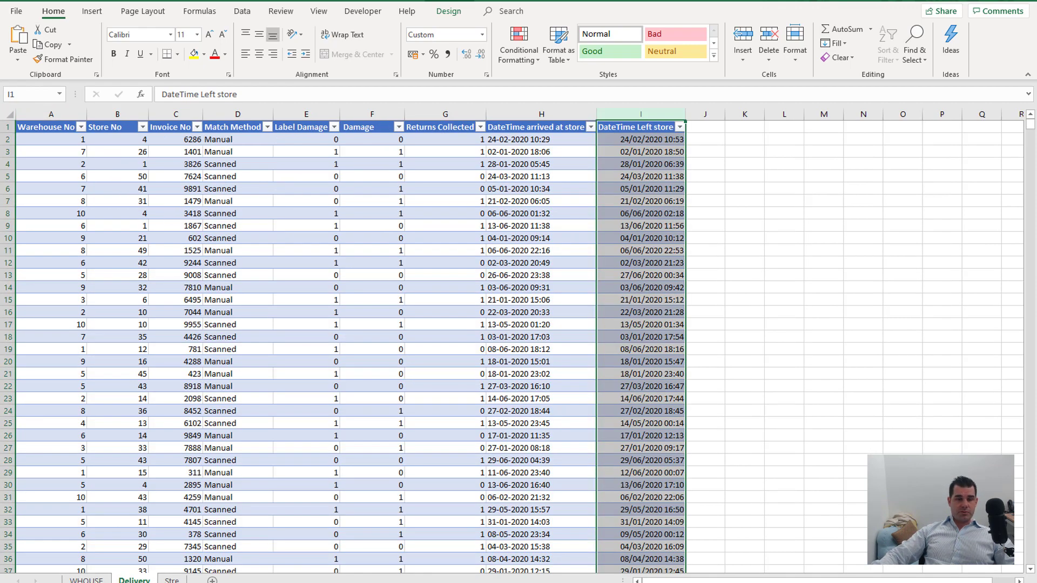
pyautogui.keyDown('ctrl'); pyautogui.click(86, 580); pyautogui.keyUp('ctrl')
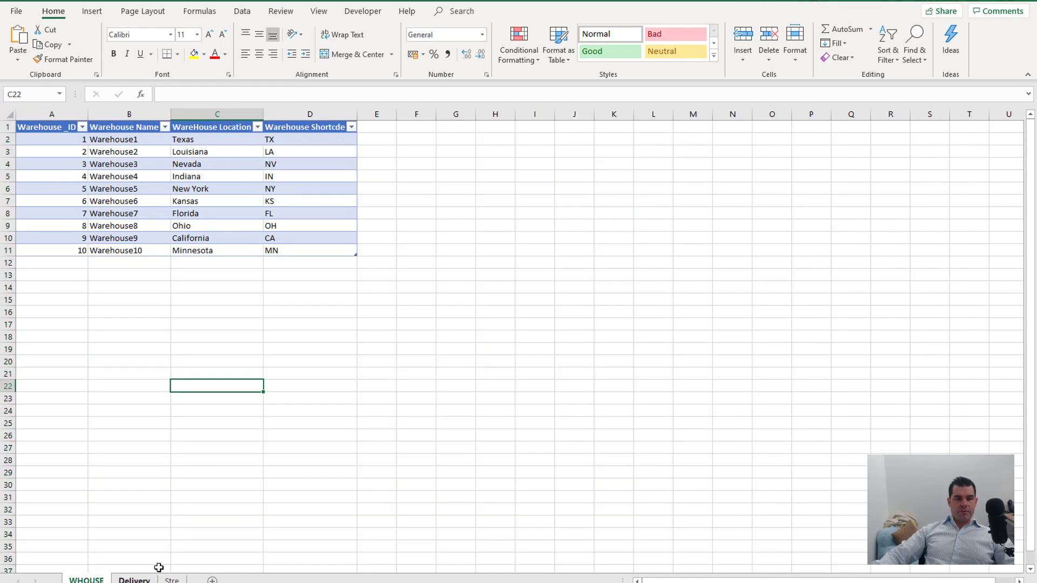
# Review the store IDs and store names listed on the Stre sheet
pyautogui.click(172, 579)
pyautogui.moveTo(49, 151); pyautogui.dragTo(57, 288)
pyautogui.moveTo(112, 189); pyautogui.dragTo(112, 287)
pyautogui.click(224, 310)
pyautogui.scroll(-3, 225, 313)
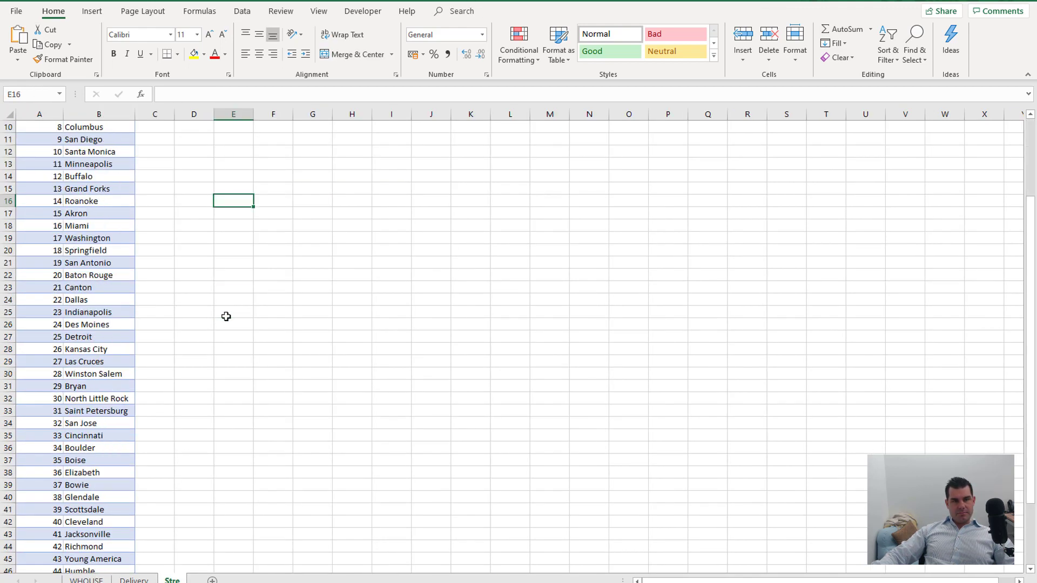
pyautogui.scroll(3, 224, 313)
# Delete the extra header row 1 (Stre_ID, Stre_Name) above the table on the Stre sheet
pyautogui.click(30, 127)
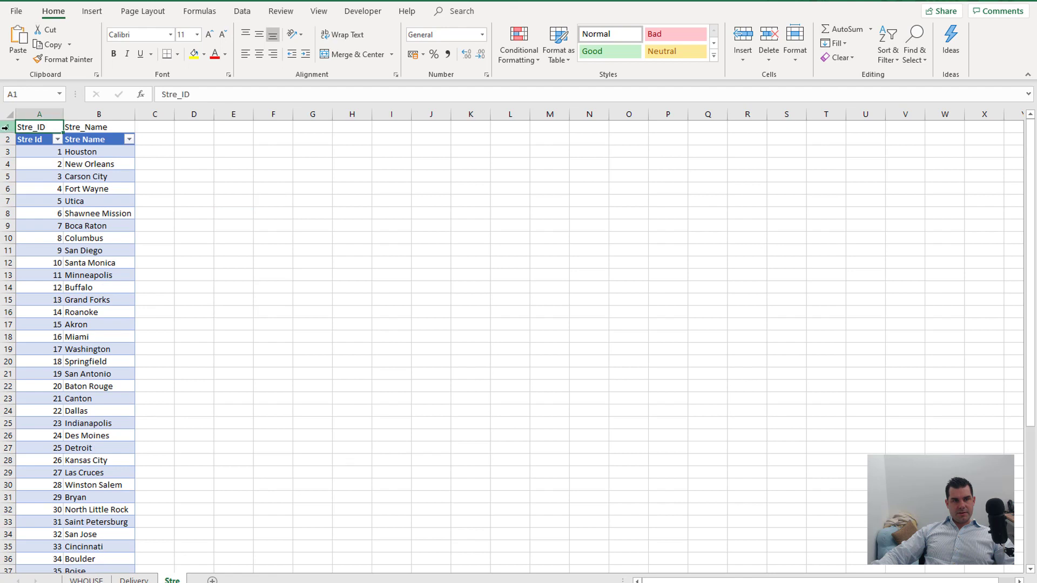
pyautogui.click(8, 127)
pyautogui.rightClick(9, 128)
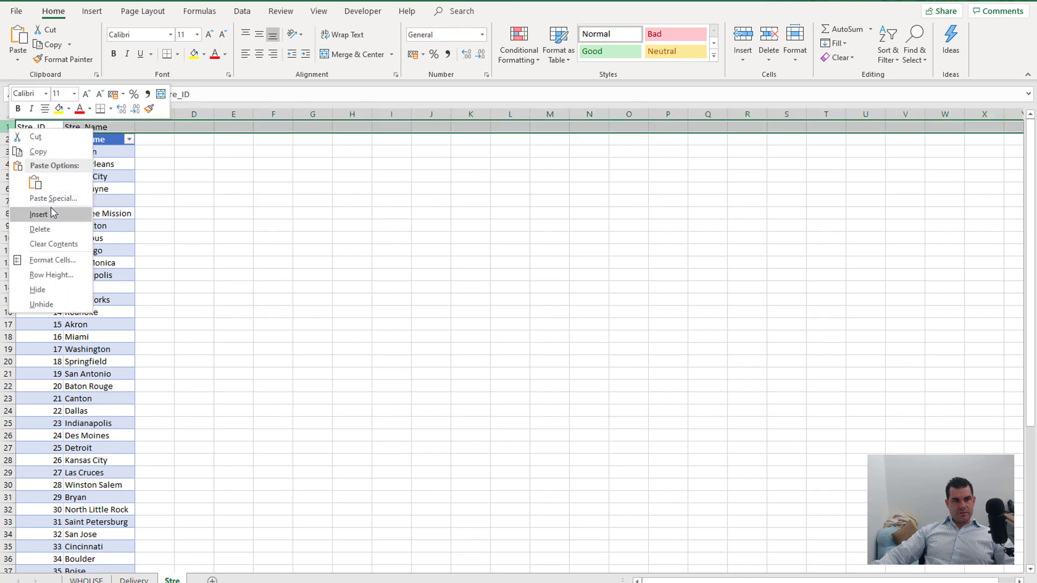
pyautogui.click(40, 229)
pyautogui.click(164, 235)
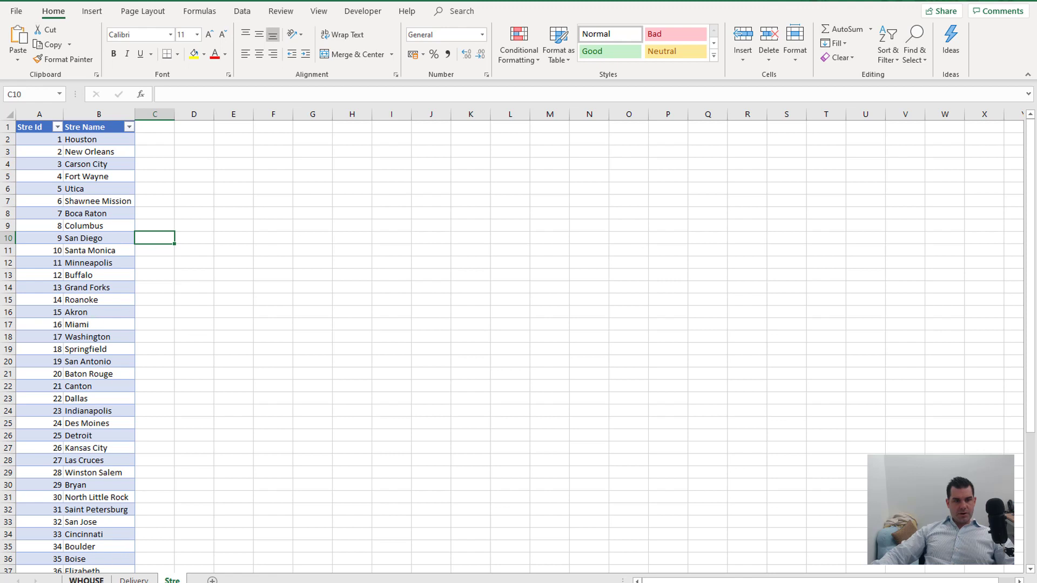
# Compare the WareHouse Location values on the WHOUSE sheet with the Stre Name values on the Stre sheet
pyautogui.click(87, 580)
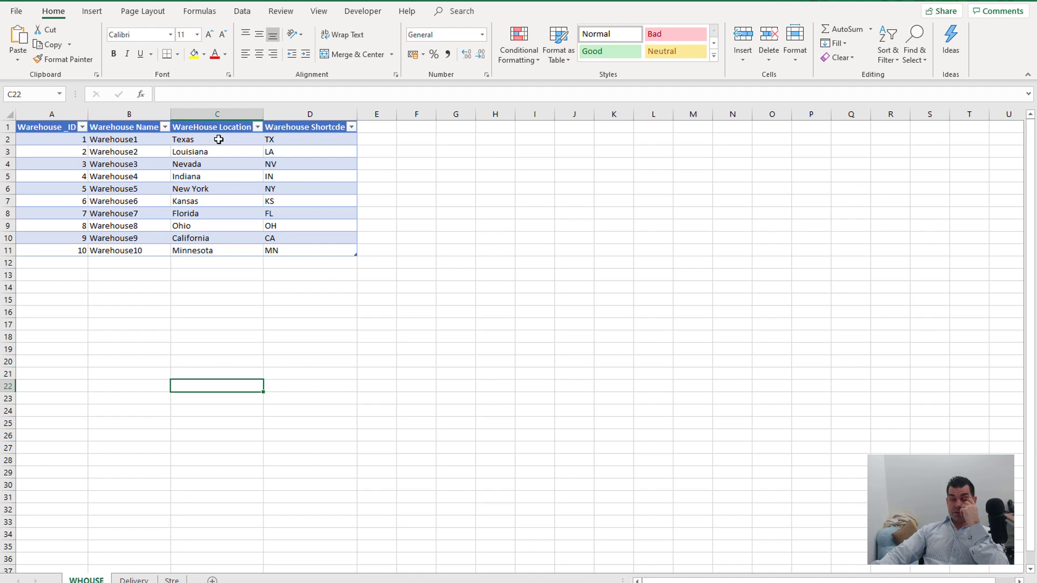
pyautogui.moveTo(219, 139); pyautogui.dragTo(219, 250)
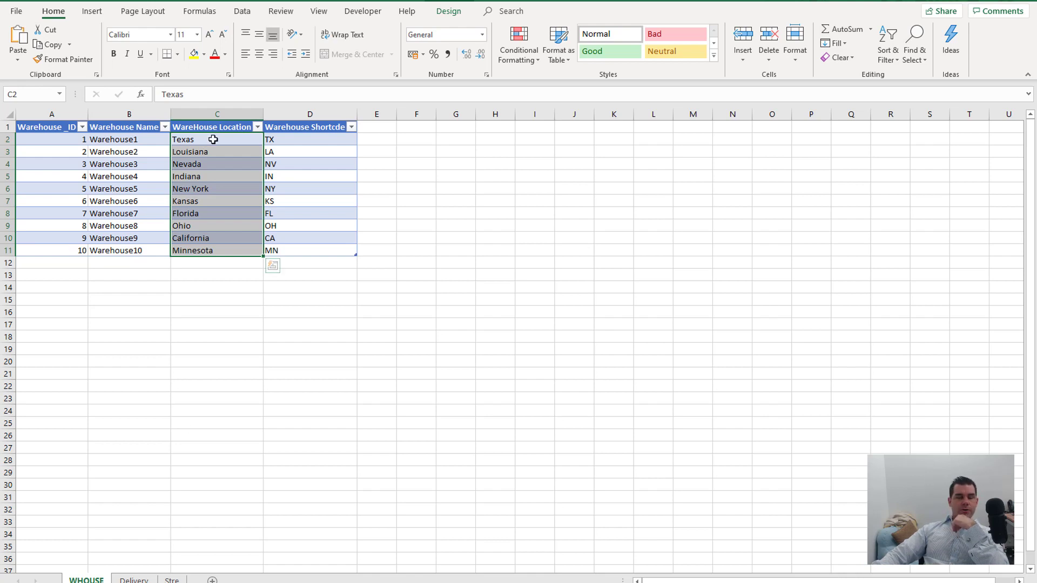
pyautogui.click(237, 114)
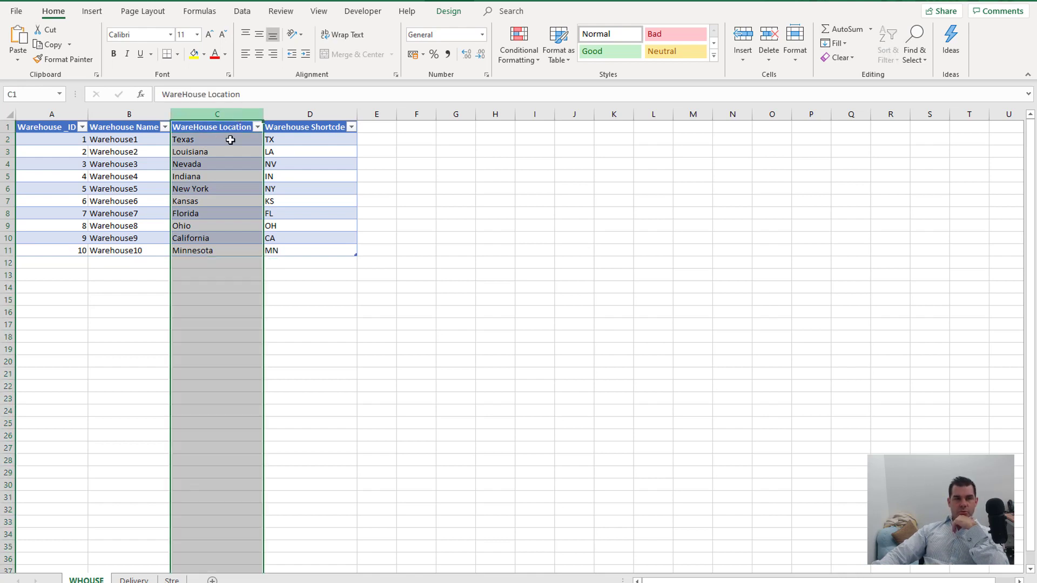
pyautogui.click(221, 189)
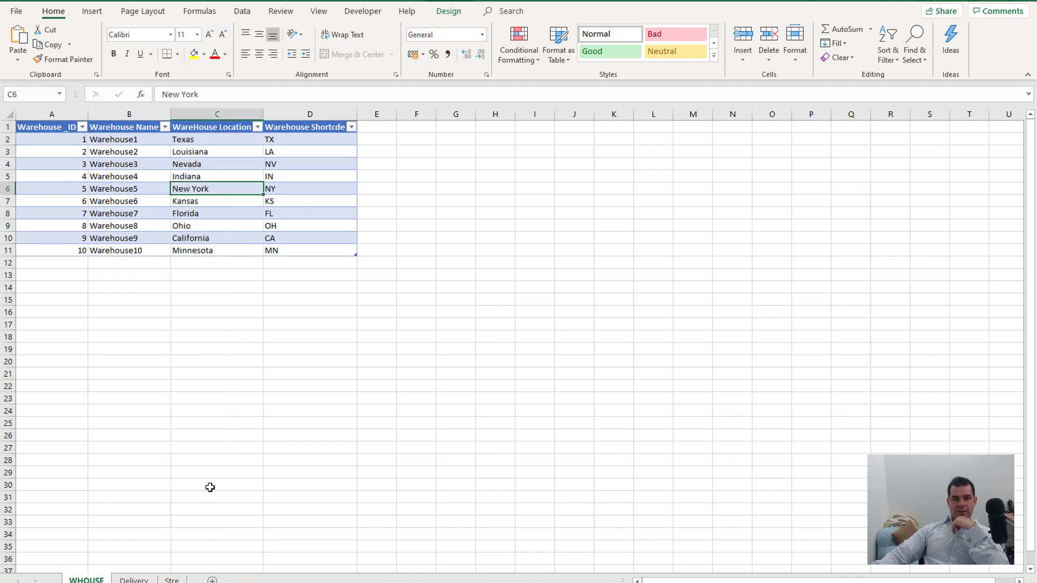
pyautogui.click(171, 579)
pyautogui.moveTo(90, 139); pyautogui.dragTo(105, 403)
pyautogui.scroll(-3, 105, 403)
pyautogui.scroll(3, 105, 403)
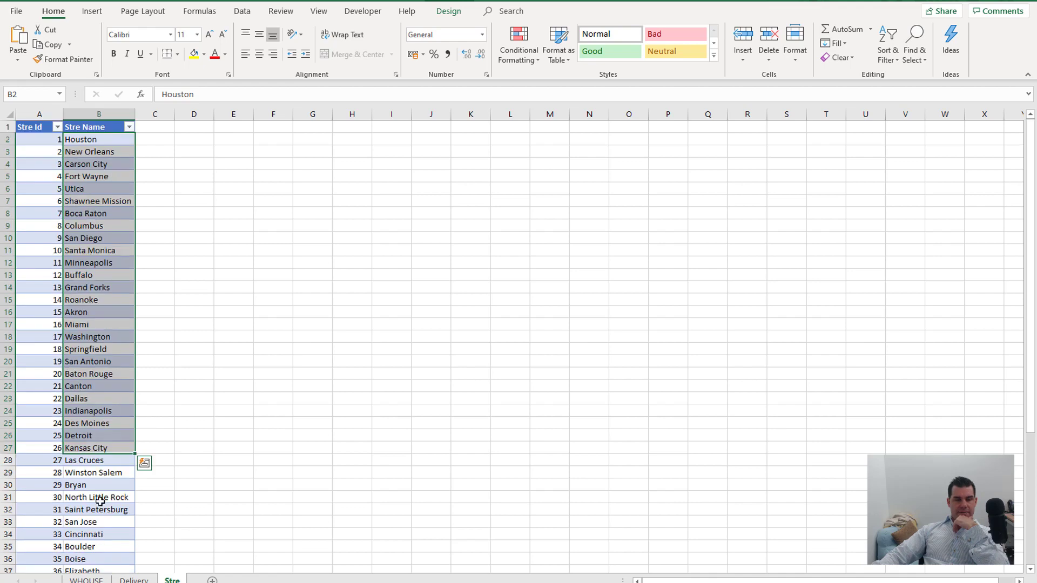
# Return to the Delivery sheet, then switch to the Delivery App Review report in Power BI Desktop and choose to transform its data
pyautogui.click(86, 580)
pyautogui.click(134, 580)
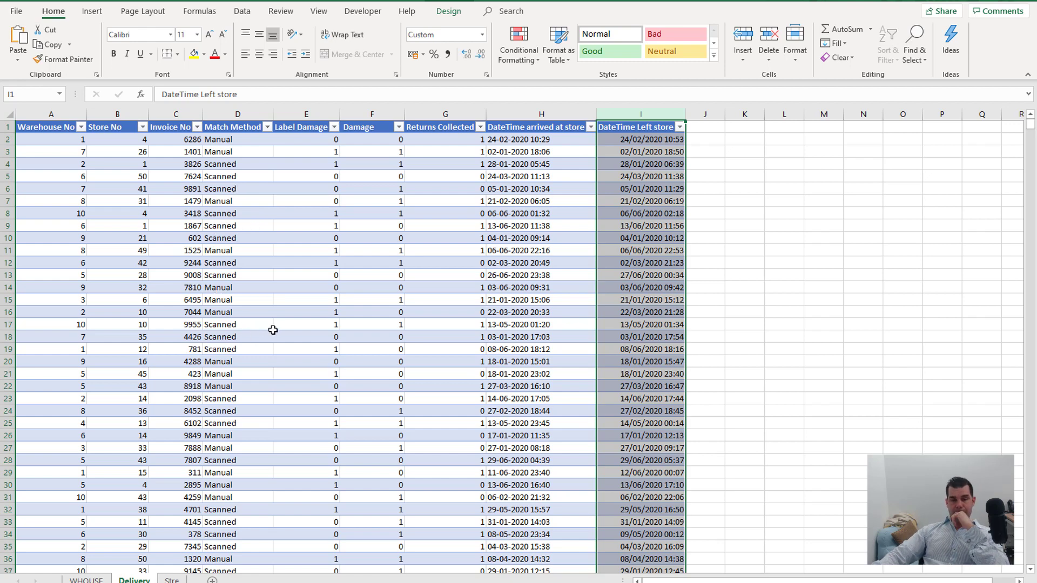
pyautogui.click(324, 435)
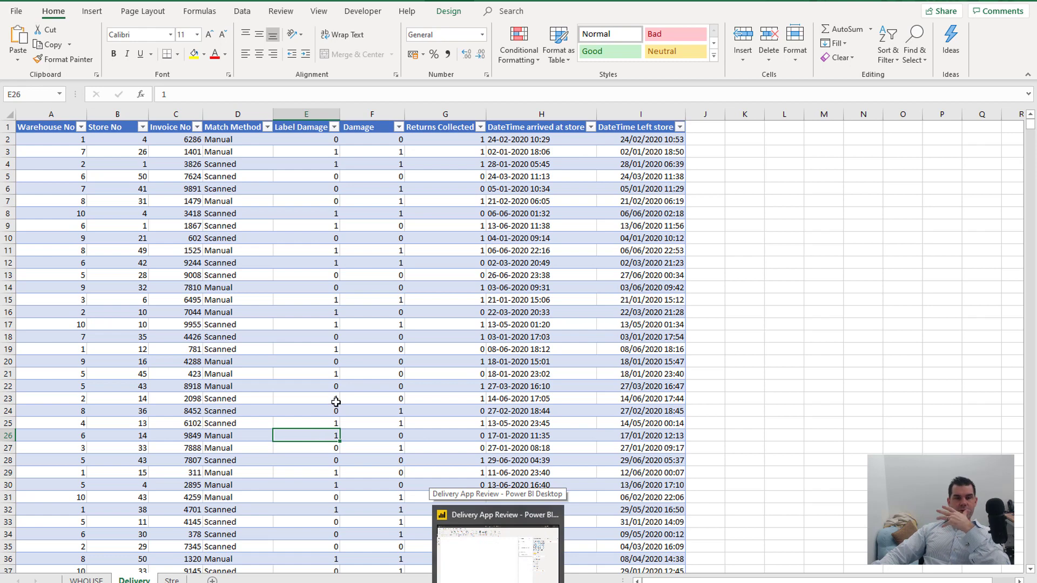
pyautogui.click(459, 551)
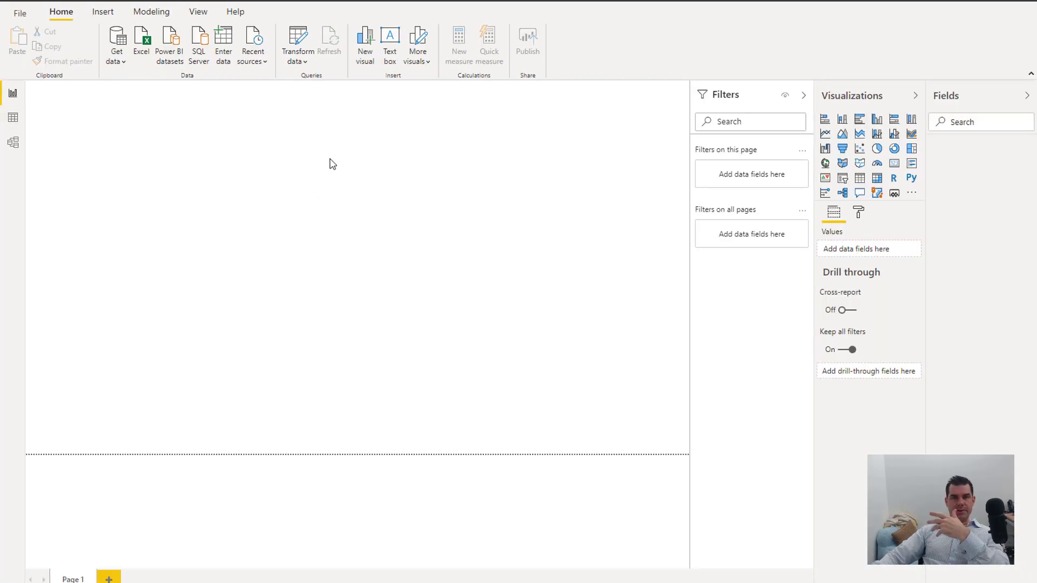
pyautogui.click(299, 41)
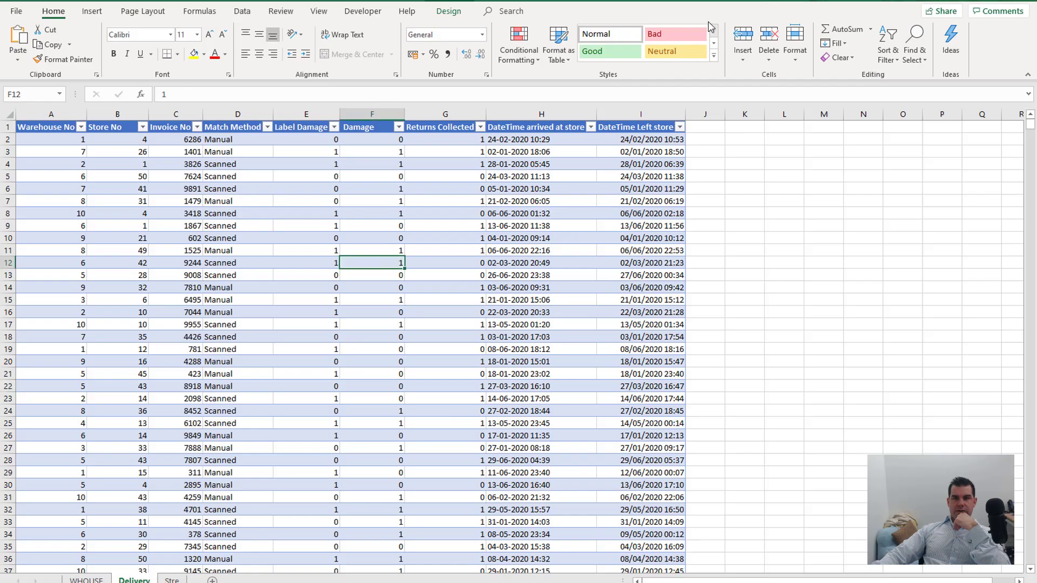
# In the workbook's Delivery sheet, compare the date formats of the DateTime arrived at store and DateTime Left store columns
pyautogui.click(372, 262)
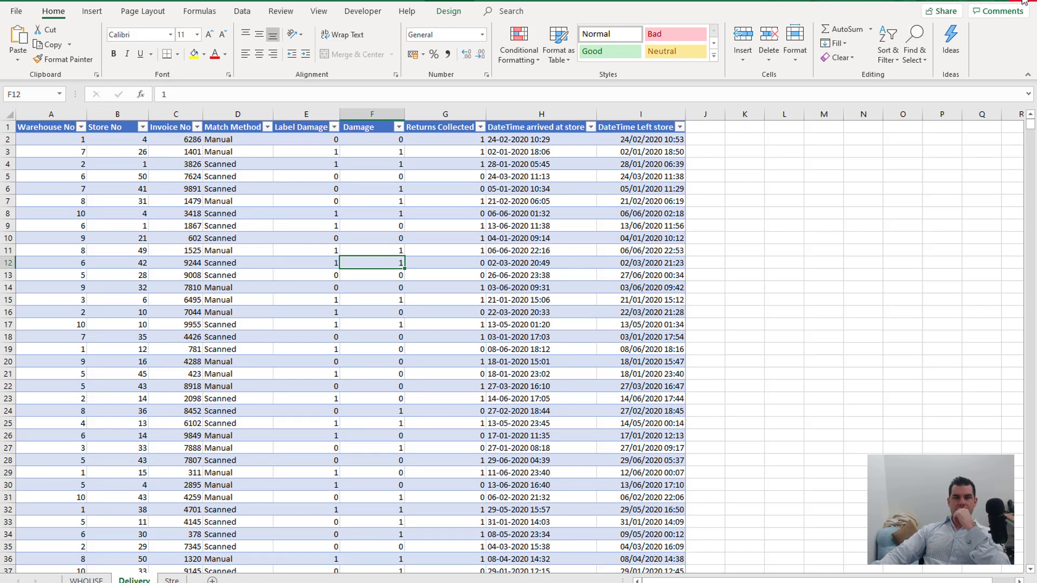
pyautogui.click(537, 112)
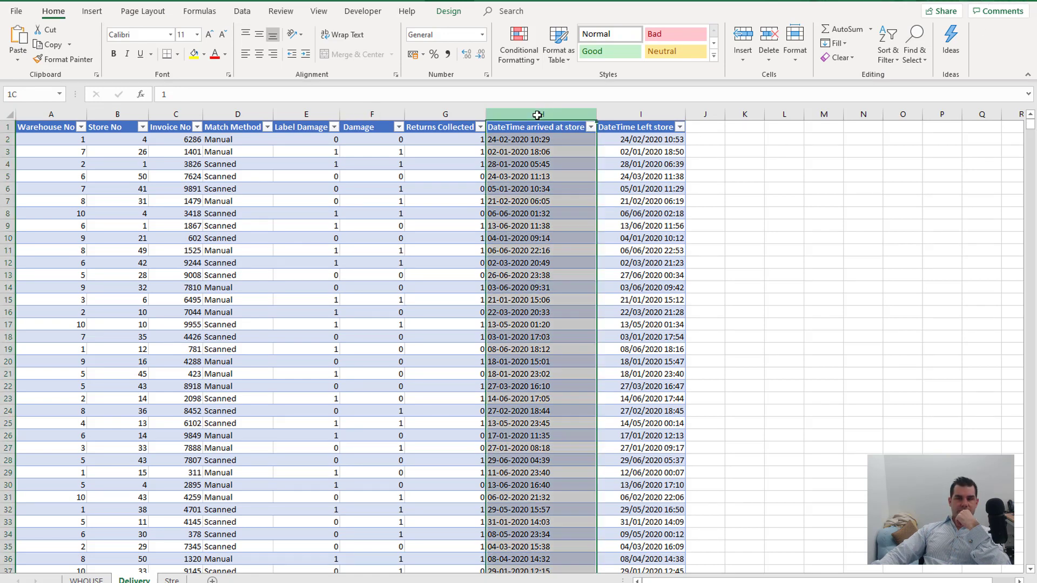
pyautogui.click(642, 114)
pyautogui.click(540, 114)
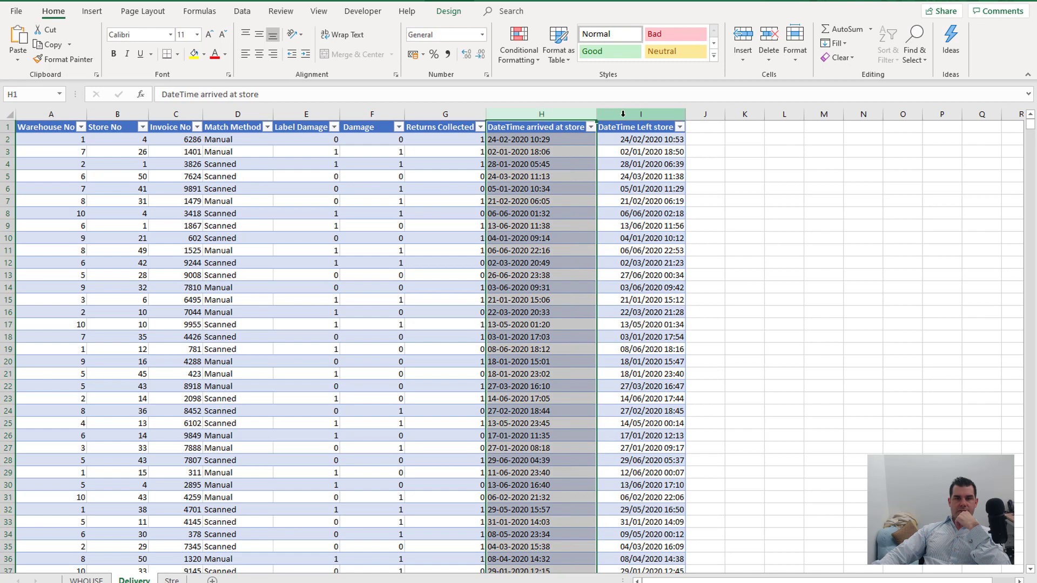
pyautogui.click(616, 112)
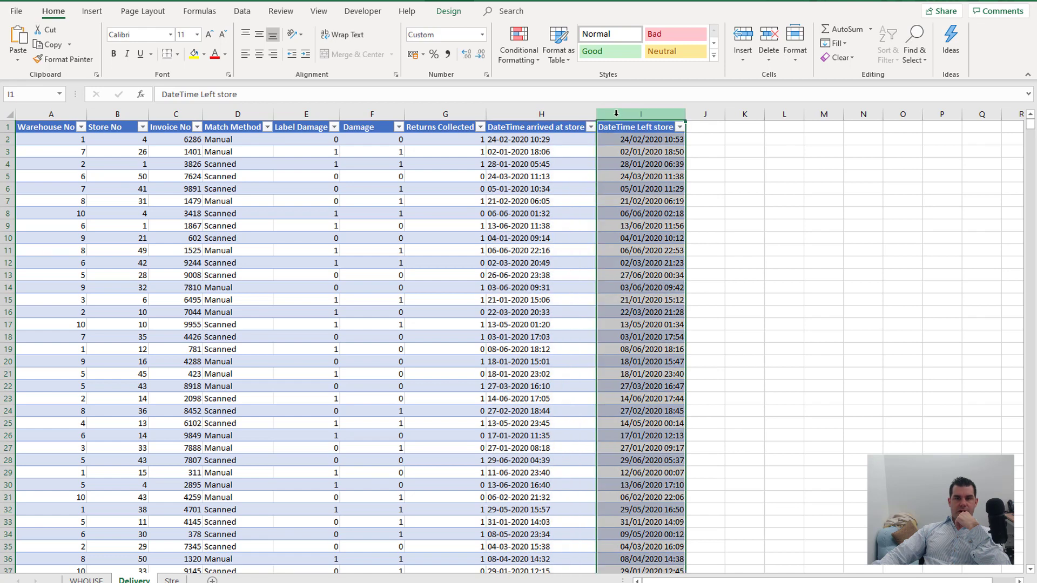
pyautogui.click(532, 113)
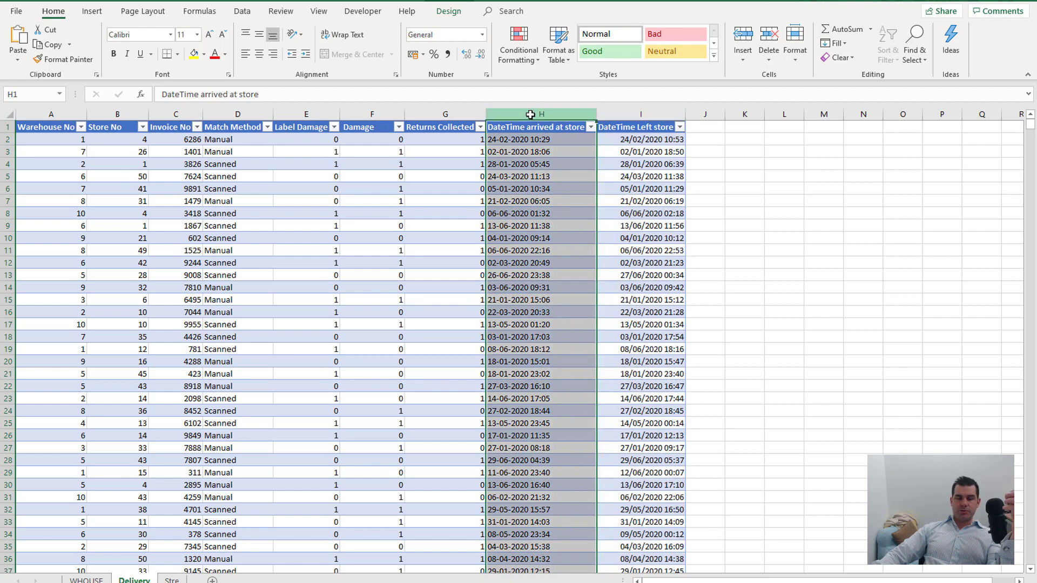
# Select the DateTime Left store column to check its format, close the Excel workbook, and return to the Power Query Editor
pyautogui.click(650, 118)
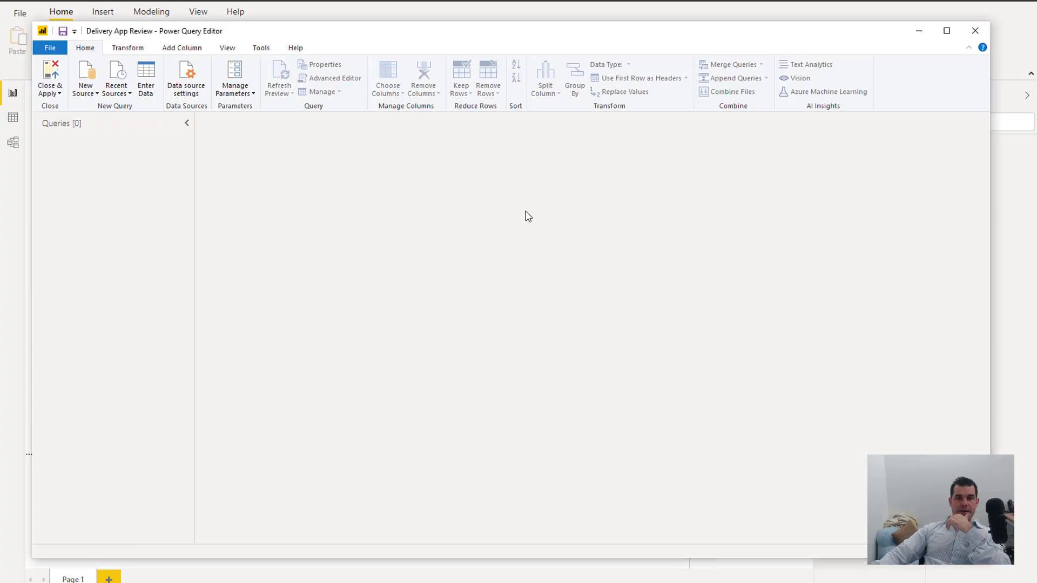
pyautogui.click(970, 2)
pyautogui.click(97, 92)
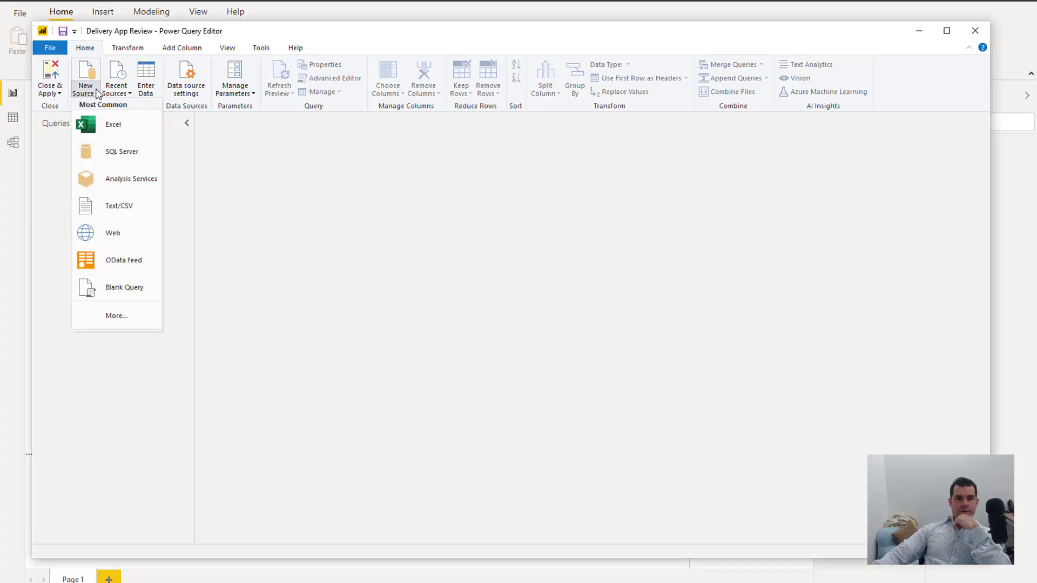
pyautogui.press('Escape')
pyautogui.hotkey('alt', 'Tab')
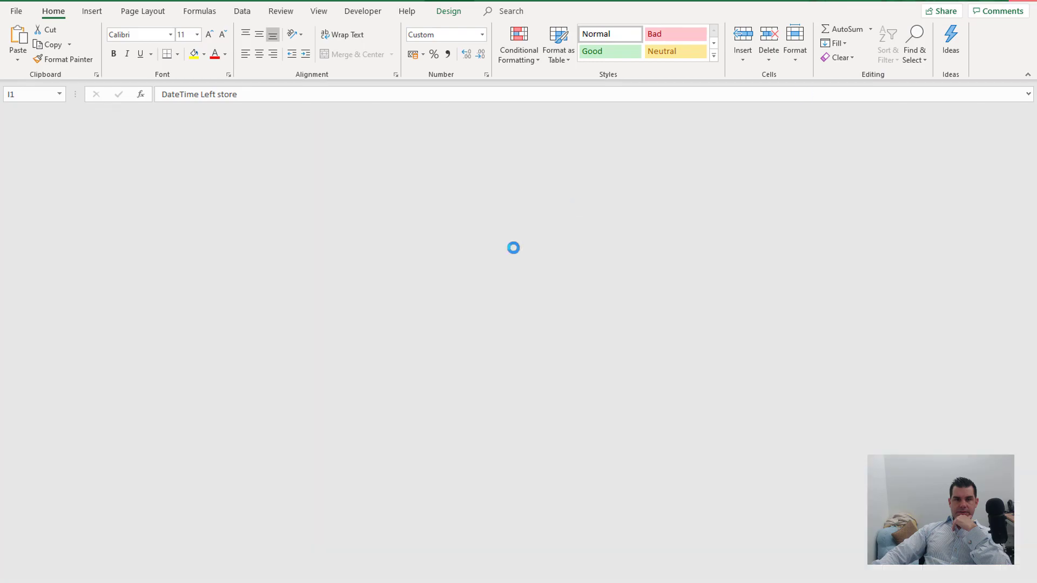
pyautogui.hotkey('alt', 'Tab')
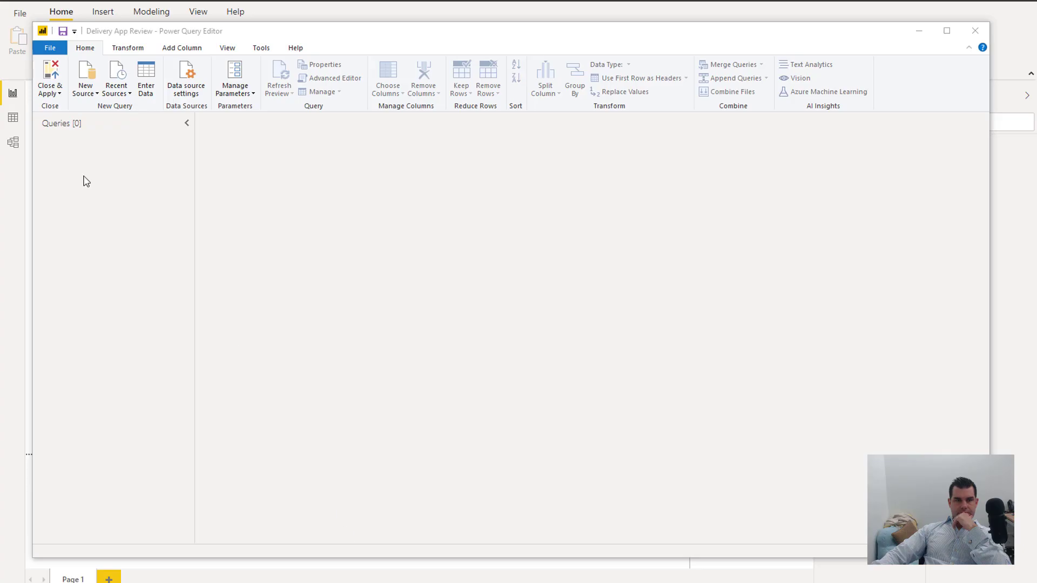
# Import Table1, Table2 and Table3 from the Challenge 4 Excel workbook as new queries
pyautogui.click(85, 88)
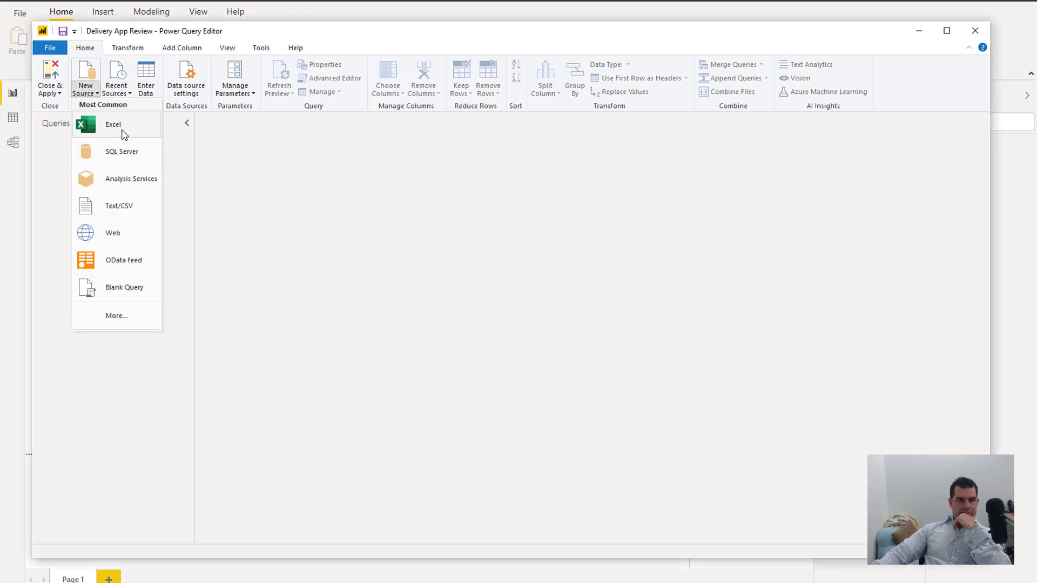
pyautogui.click(123, 129)
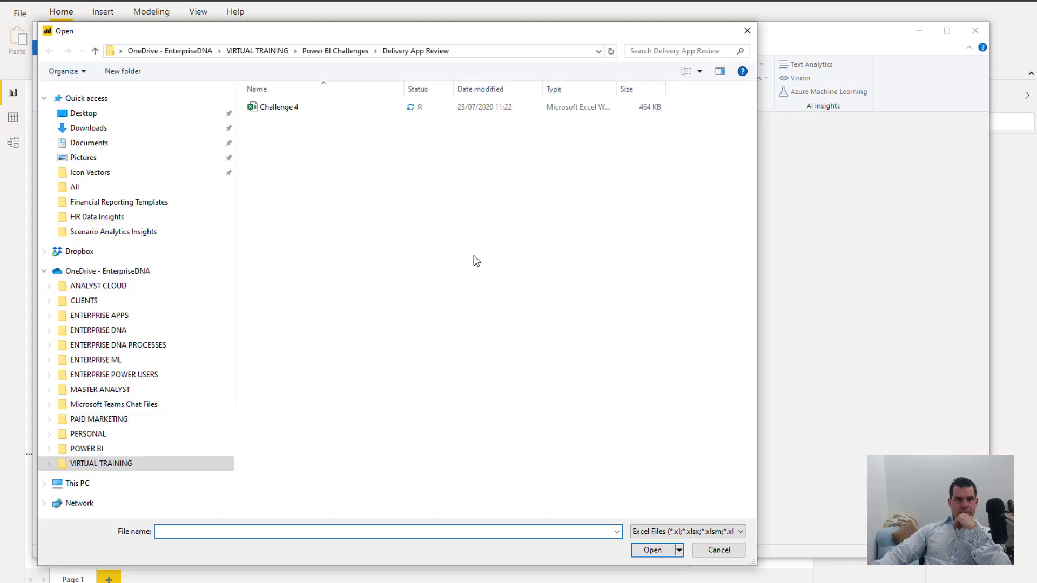
pyautogui.doubleClick(300, 108)
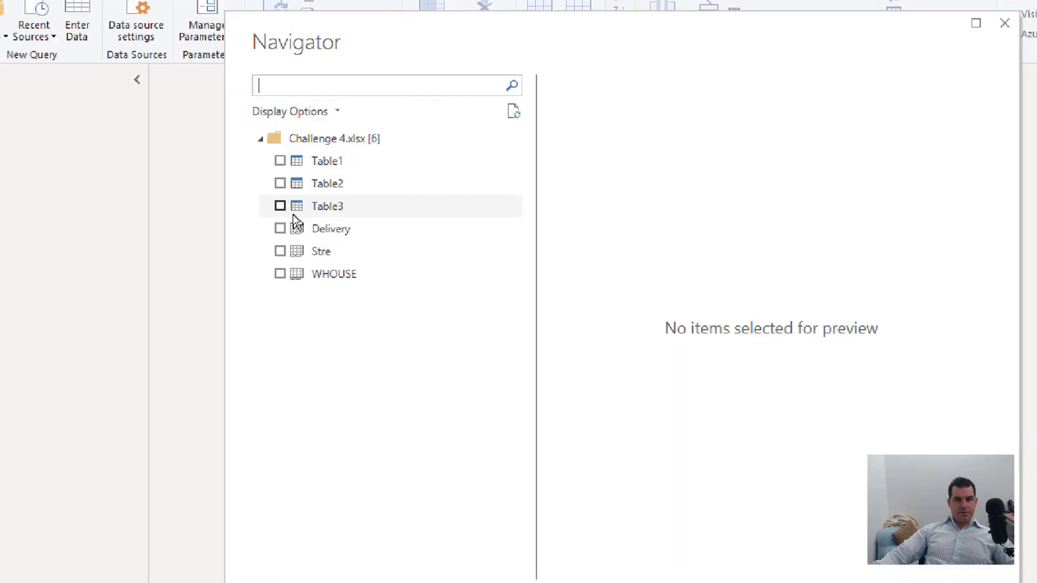
pyautogui.click(280, 206)
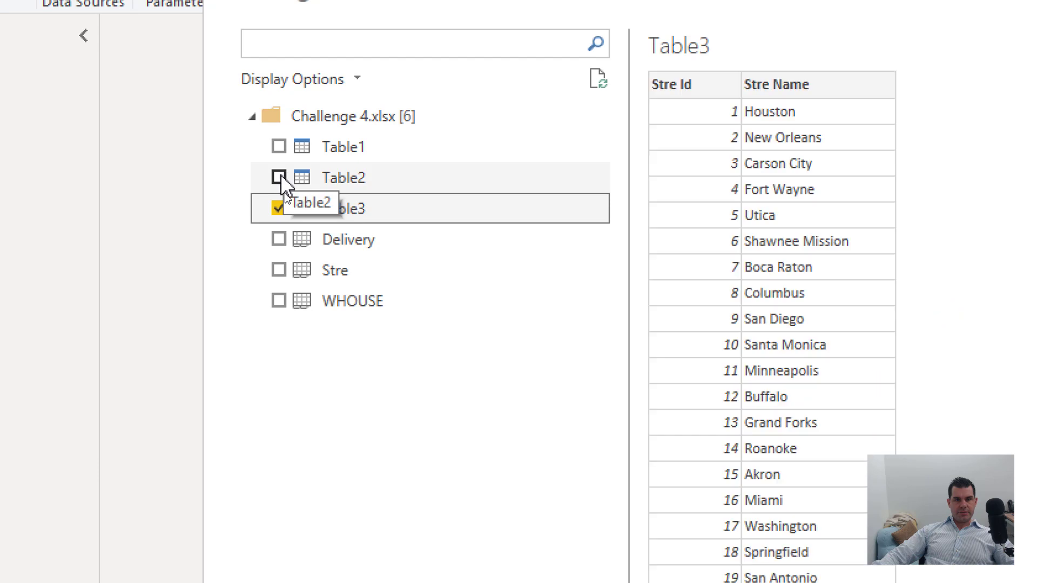
pyautogui.click(280, 177)
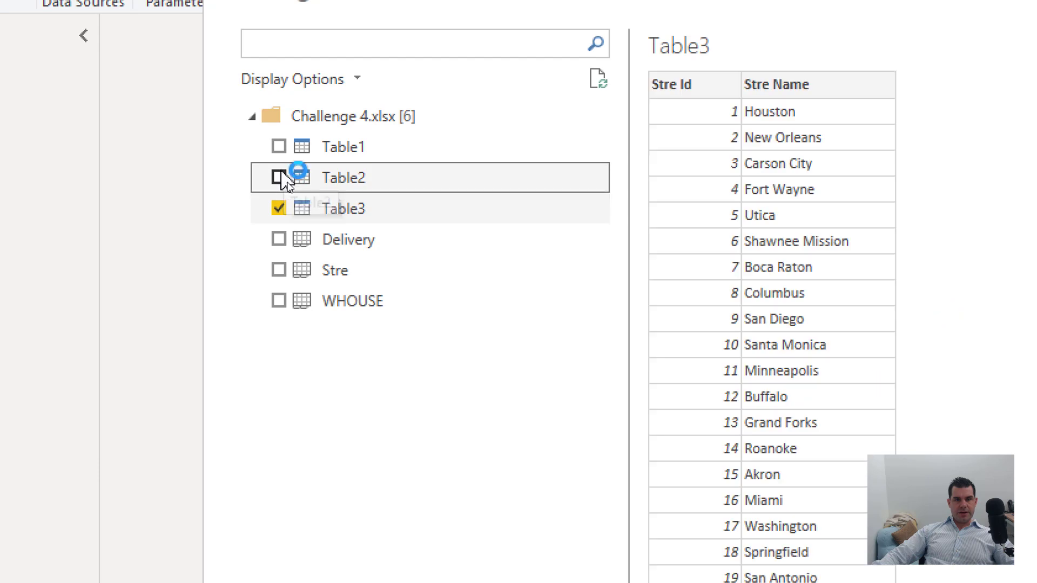
pyautogui.click(280, 146)
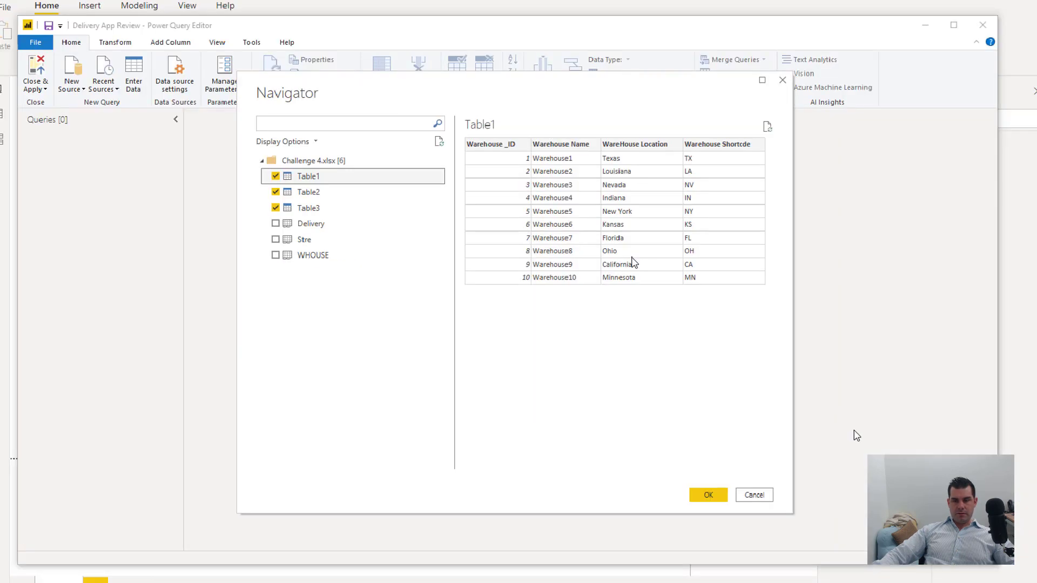
pyautogui.click(708, 490)
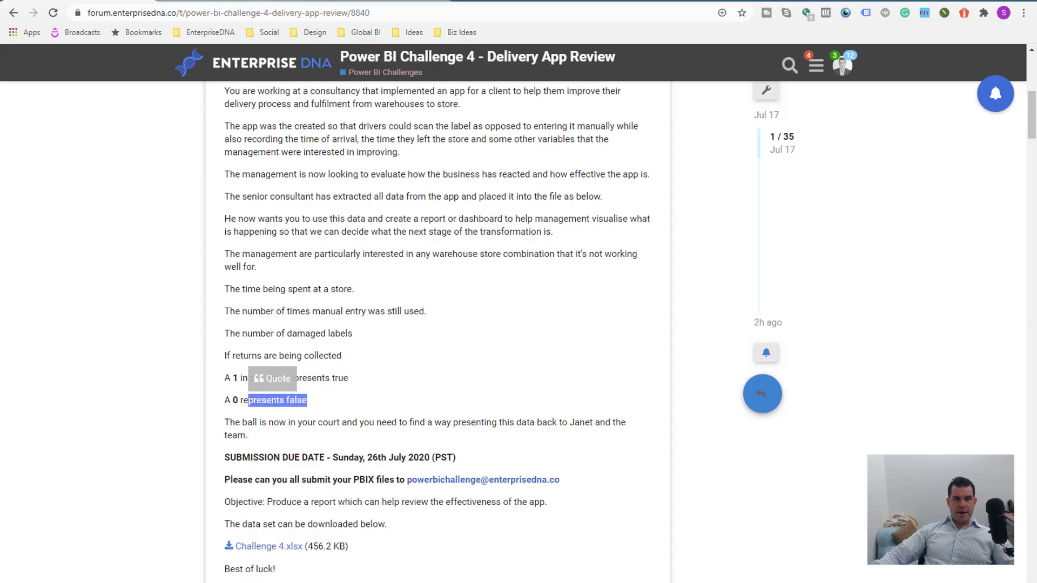
# Switch to the browser, load forum.enterprisedna.co in a new tab, and open the M Code Showcase category
pyautogui.hotkey('ctrl', 't')
pyautogui.write('forum.enterprisedna.co')
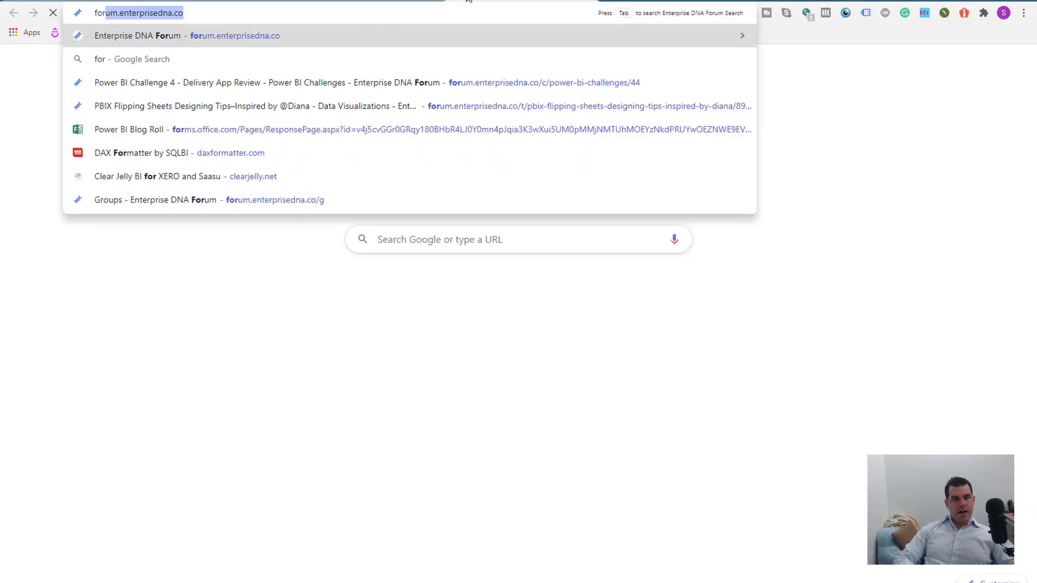
pyautogui.press('Return')
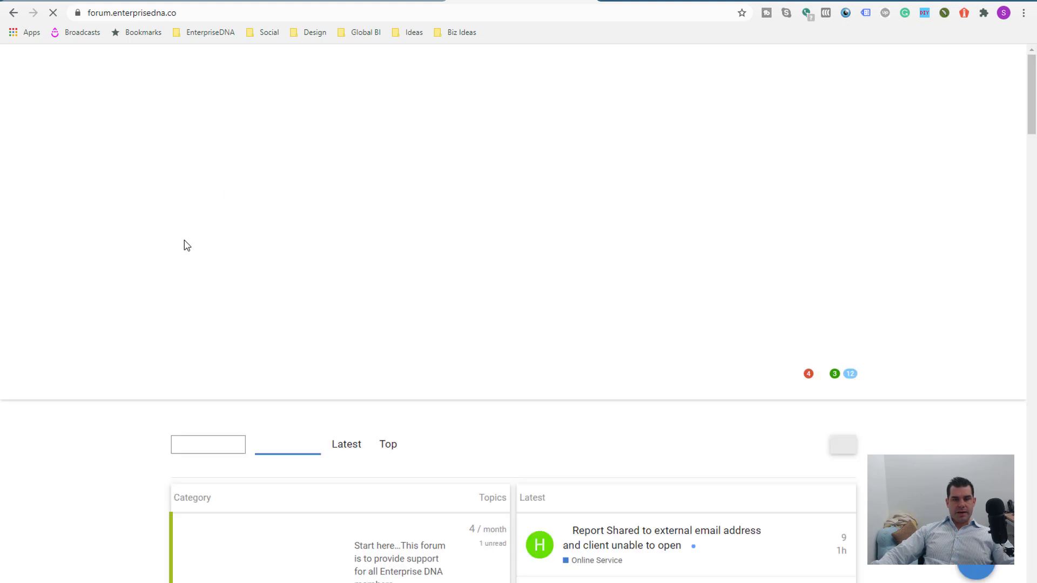
pyautogui.scroll(-8, 187, 246)
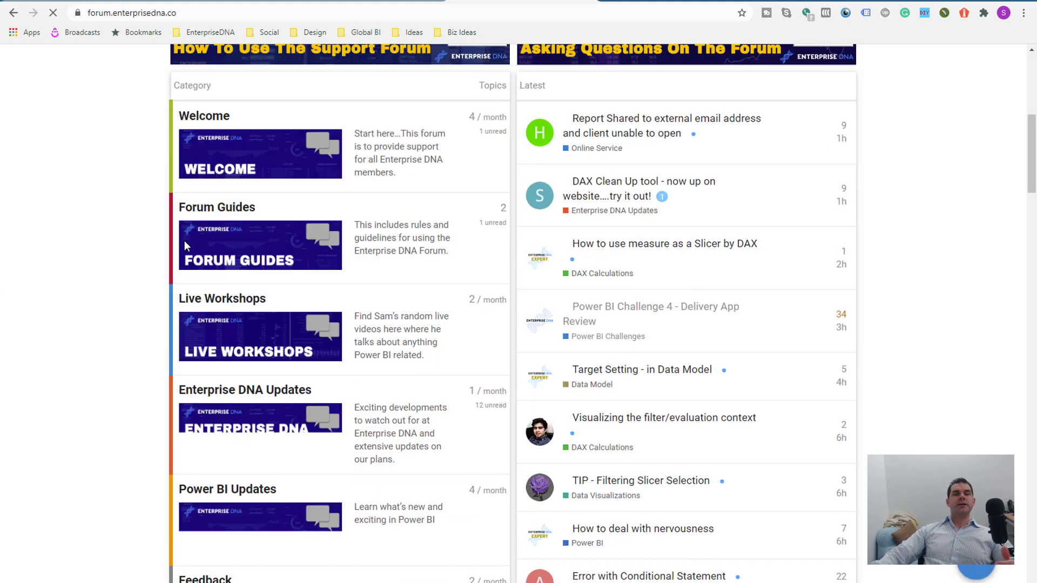
pyautogui.scroll(-18, 187, 247)
pyautogui.scroll(-7, 186, 246)
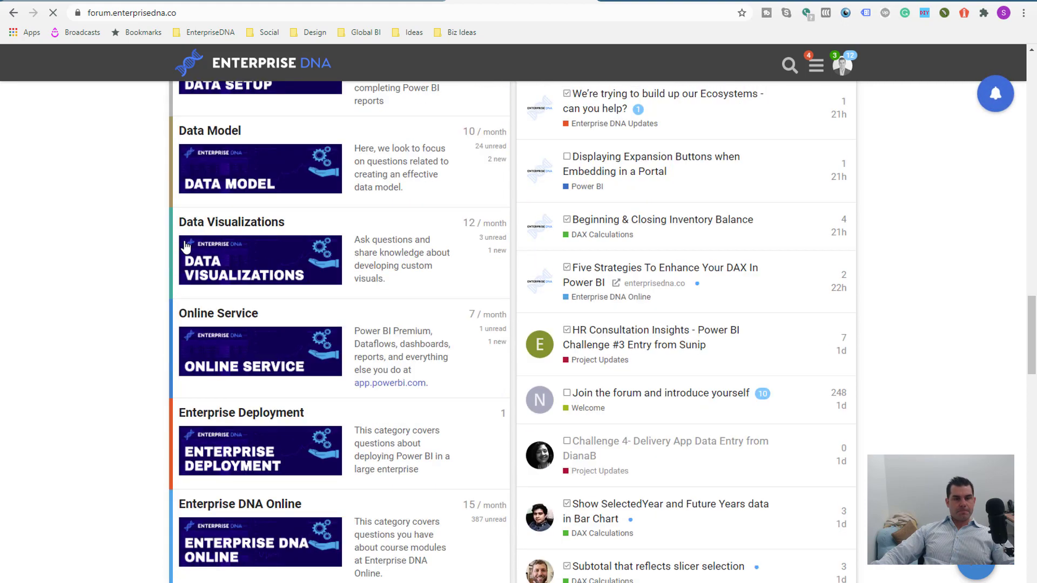
pyautogui.scroll(-6, 78, 258)
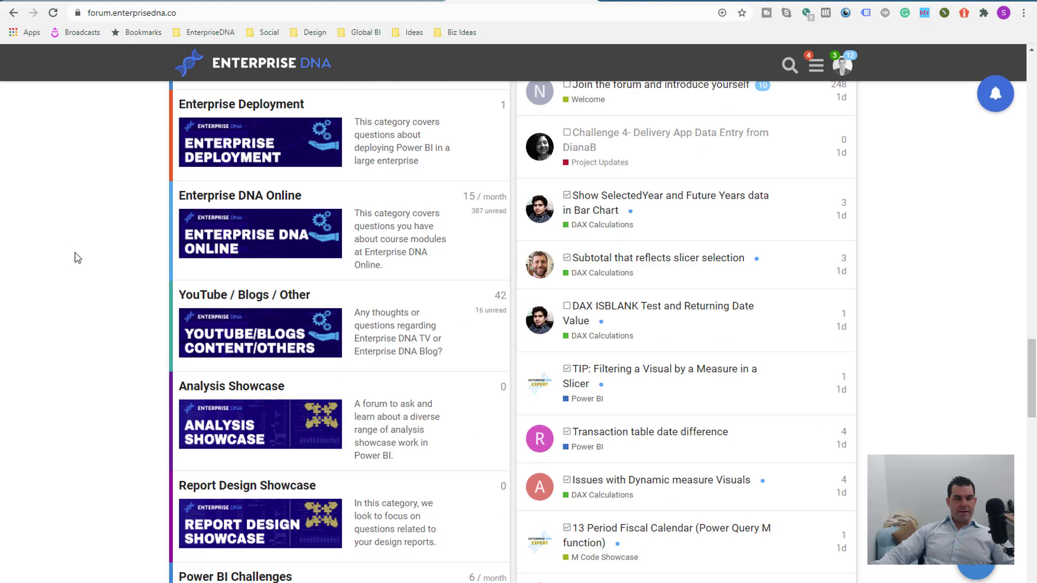
pyautogui.scroll(-5, 77, 258)
pyautogui.scroll(-4, 78, 259)
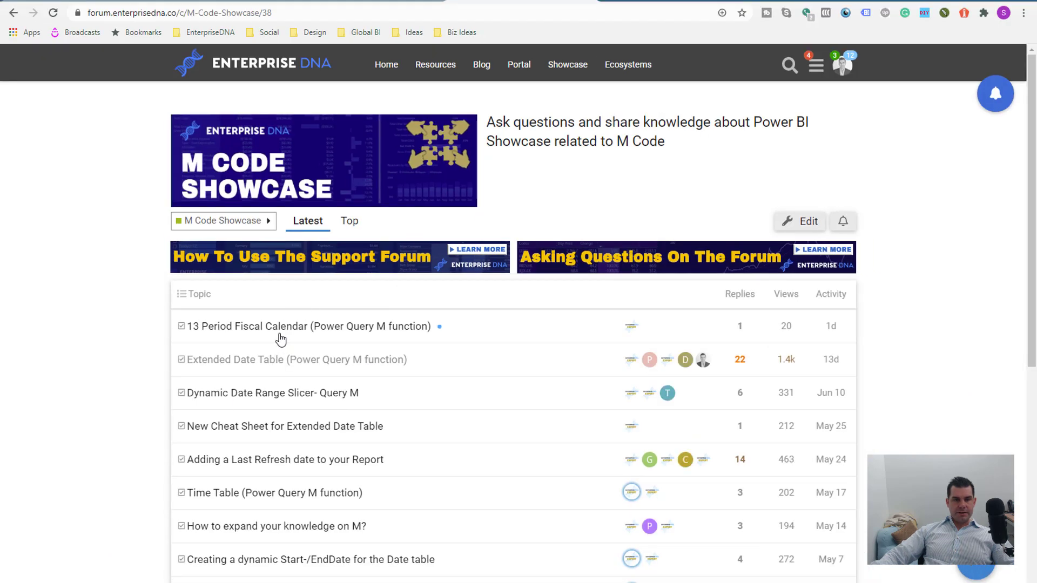
# Open the Extended Date Table (Power Query M function) topic and copy the full fnDateTable code from its first post
pyautogui.click(306, 363)
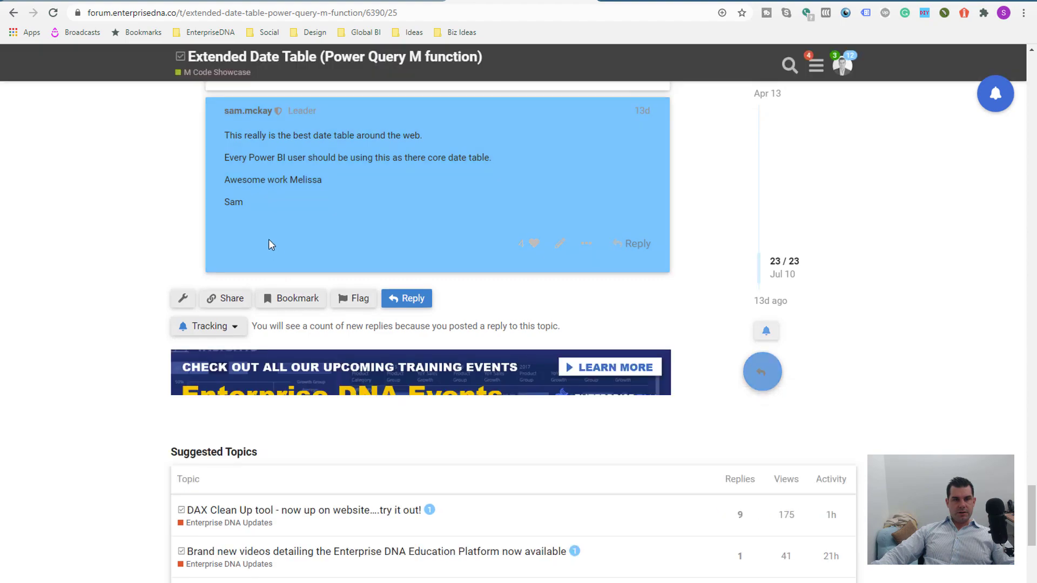
pyautogui.scroll(10, 269, 241)
pyautogui.scroll(15, 578, 252)
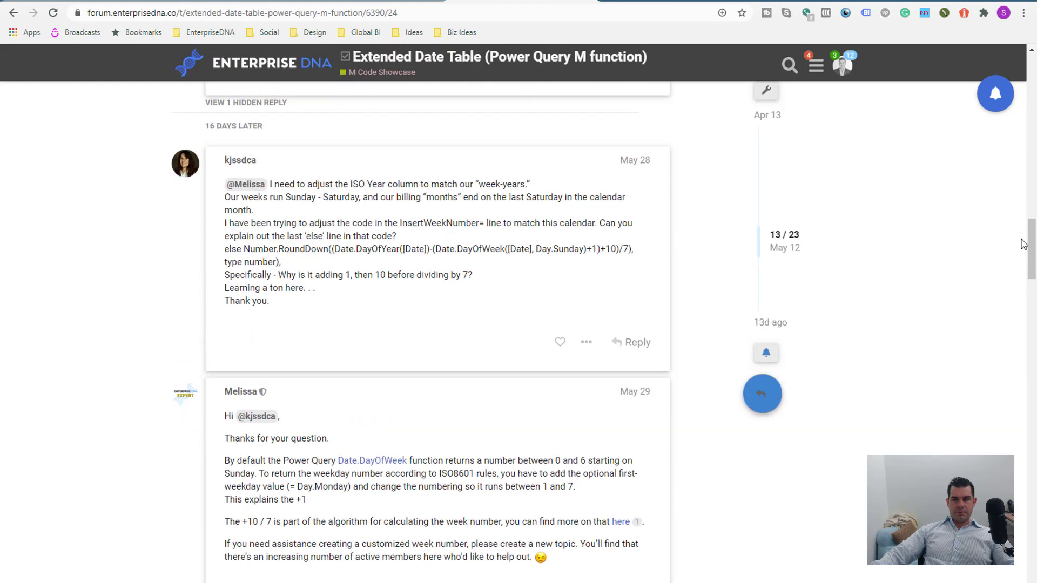
pyautogui.moveTo(759, 230); pyautogui.dragTo(760, 123)
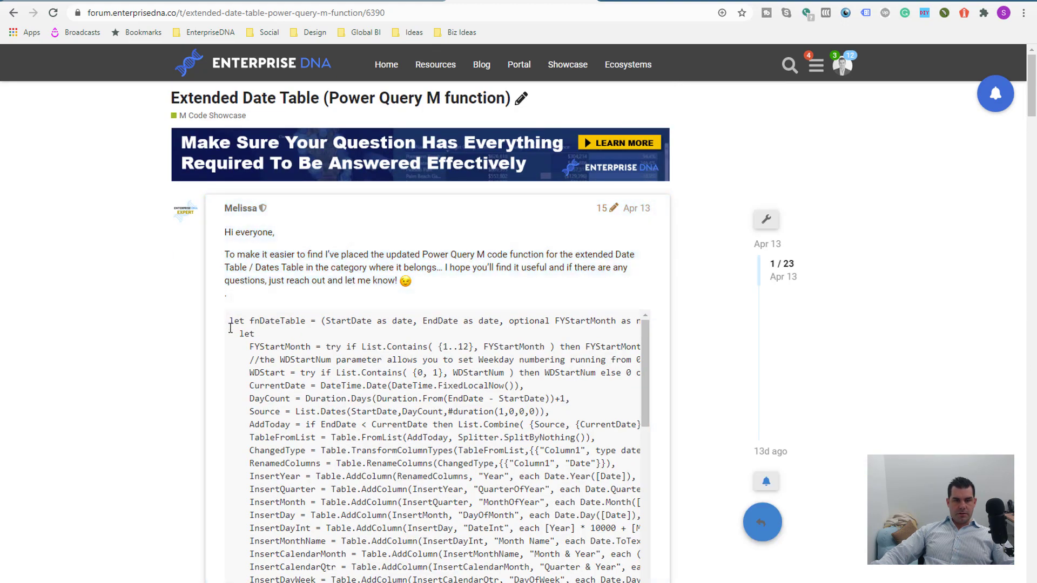
pyautogui.moveTo(230, 327); pyautogui.dragTo(296, 470)
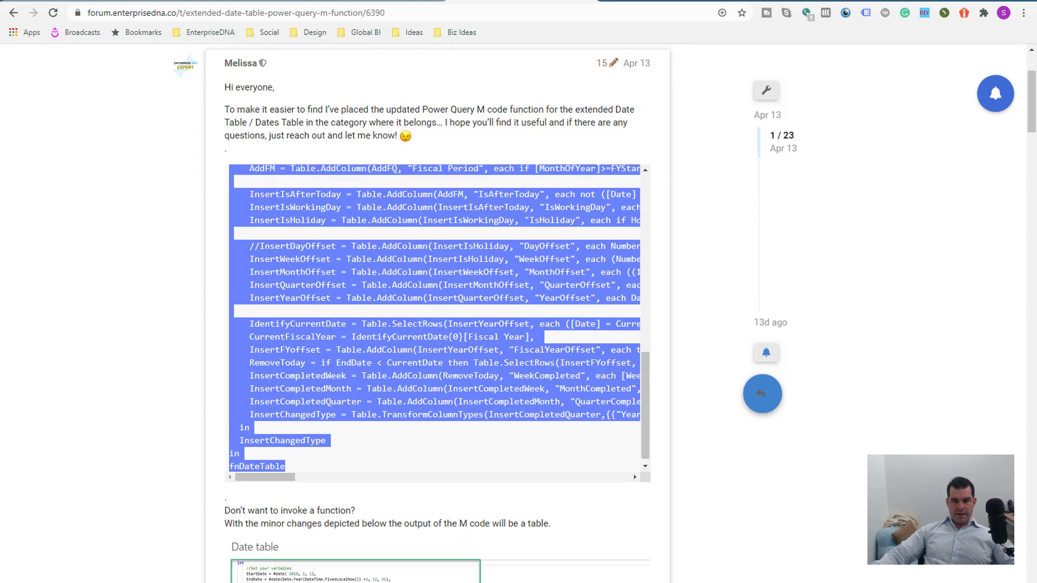
# Back in the Power Query Editor, create a blank query and replace its entire code with the copied fnDateTable function
pyautogui.click(399, 541)
pyautogui.click(510, 518)
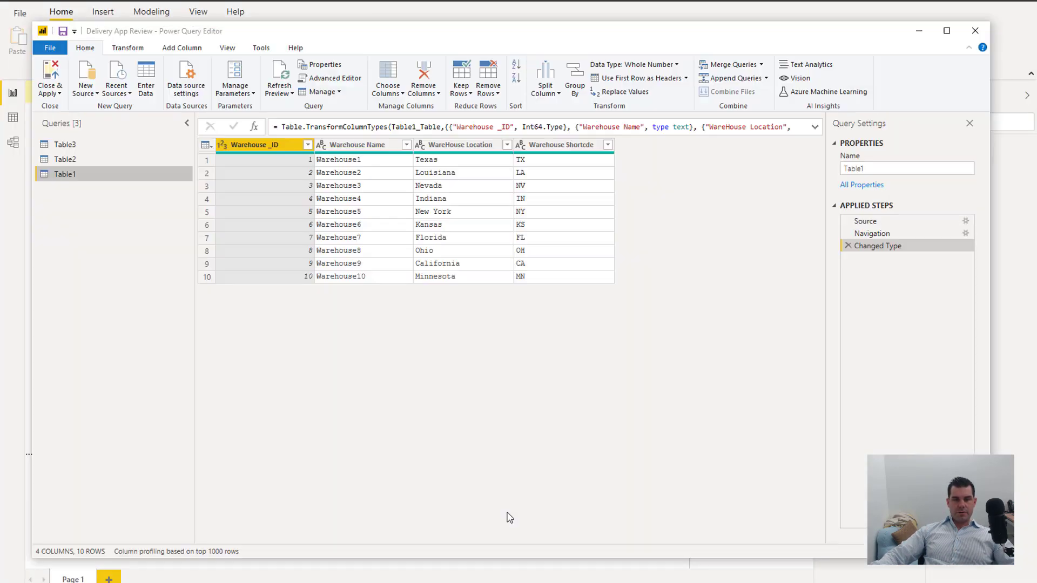
pyautogui.click(85, 91)
pyautogui.click(114, 289)
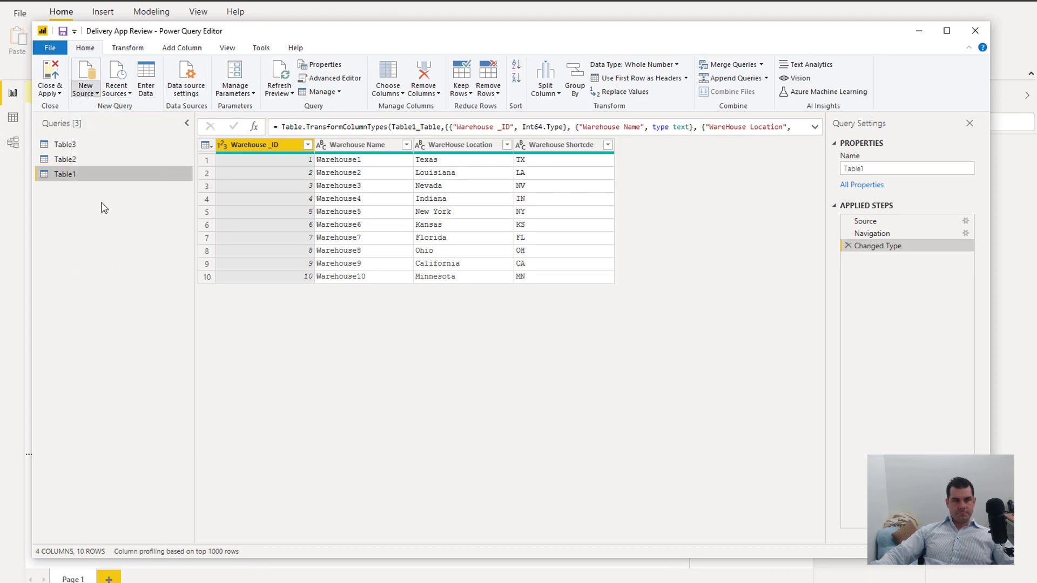
pyautogui.click(332, 79)
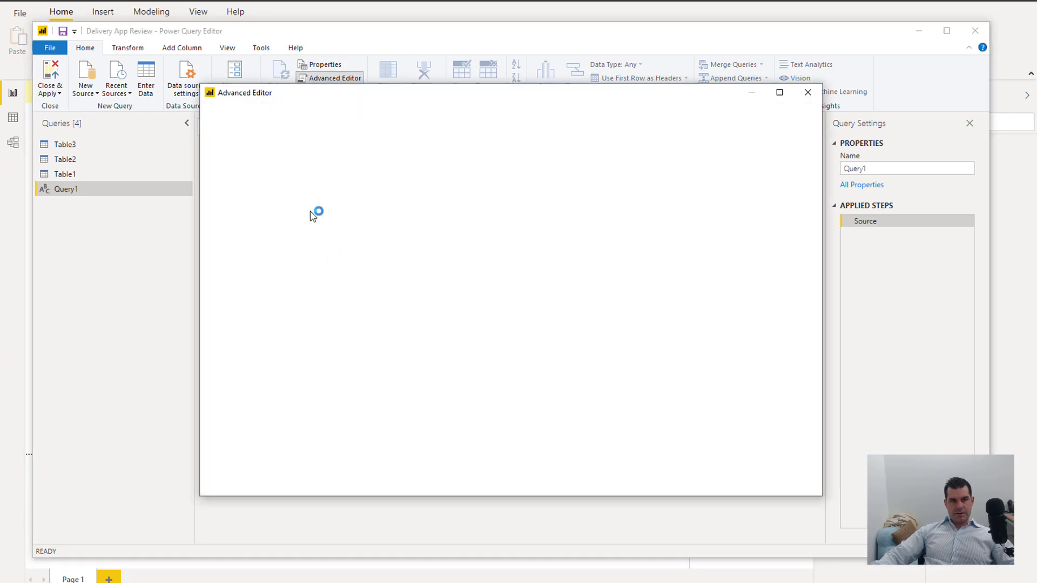
pyautogui.hotkey('ctrl', 'a')
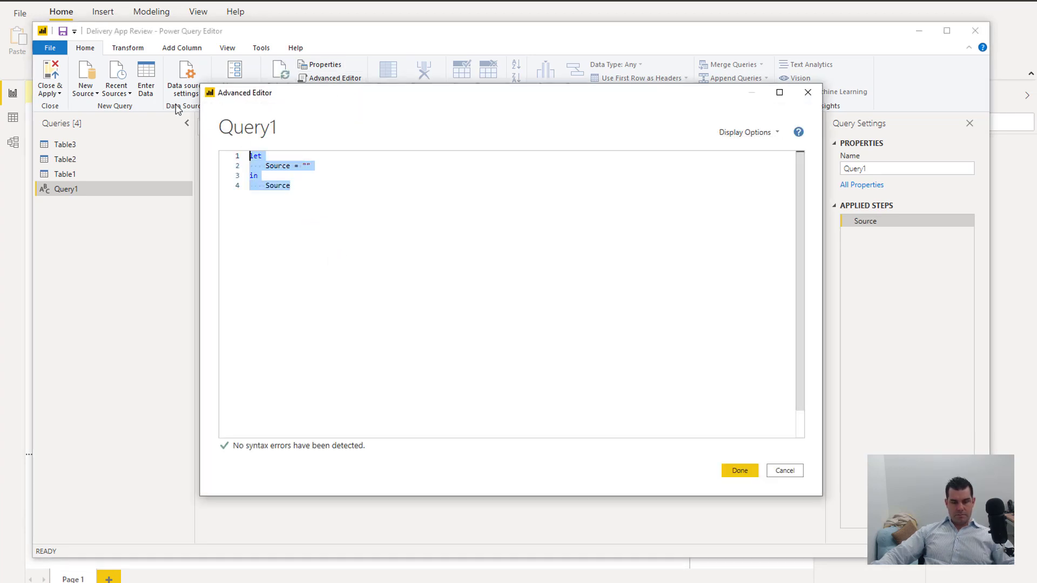
pyautogui.hotkey('ctrl', 'v')
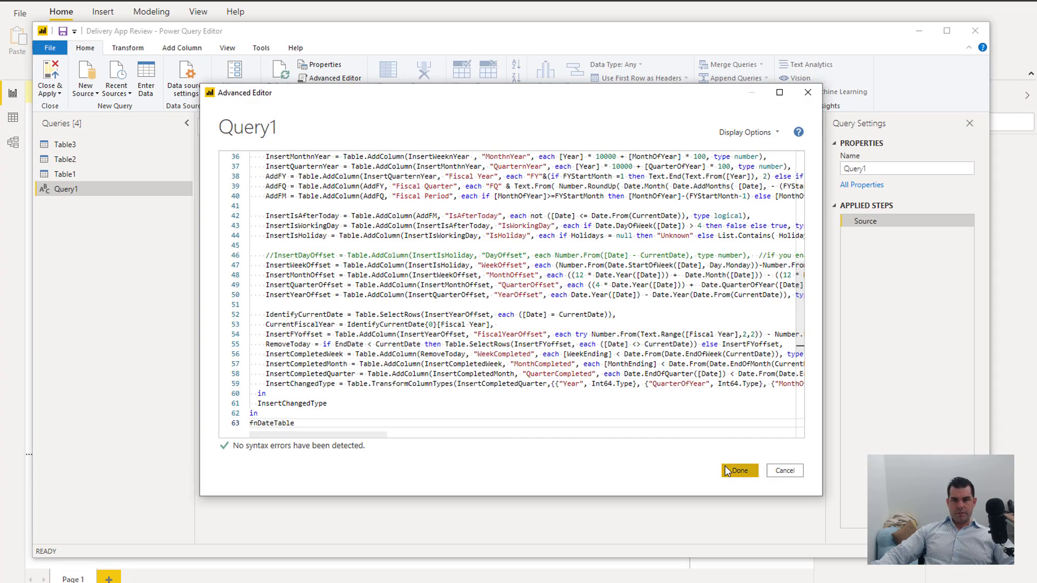
pyautogui.click(728, 471)
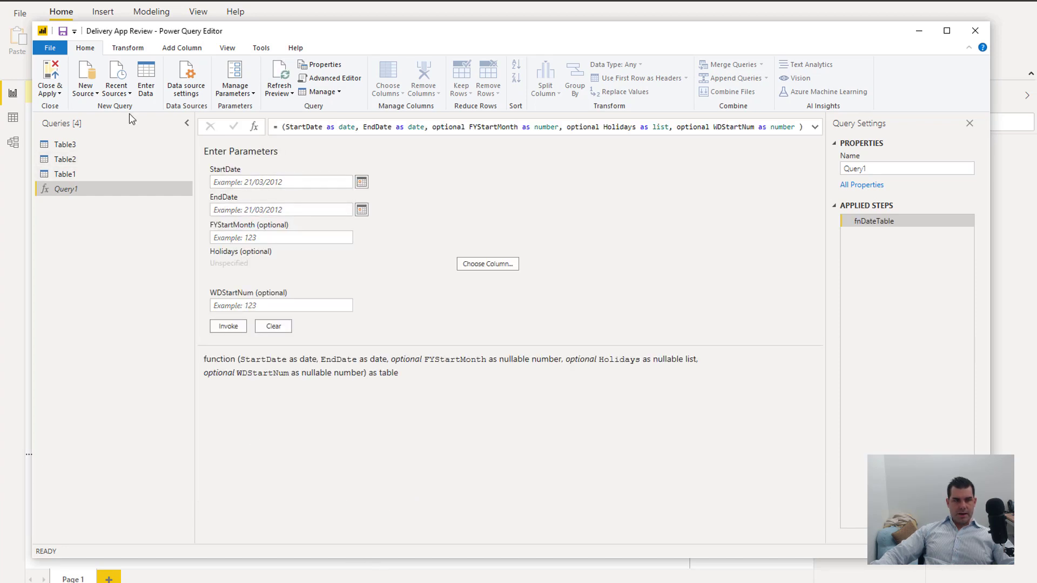
# Sort Table2 in ascending order by DateTime arrived at store and look through the earliest dates
pyautogui.click(105, 159)
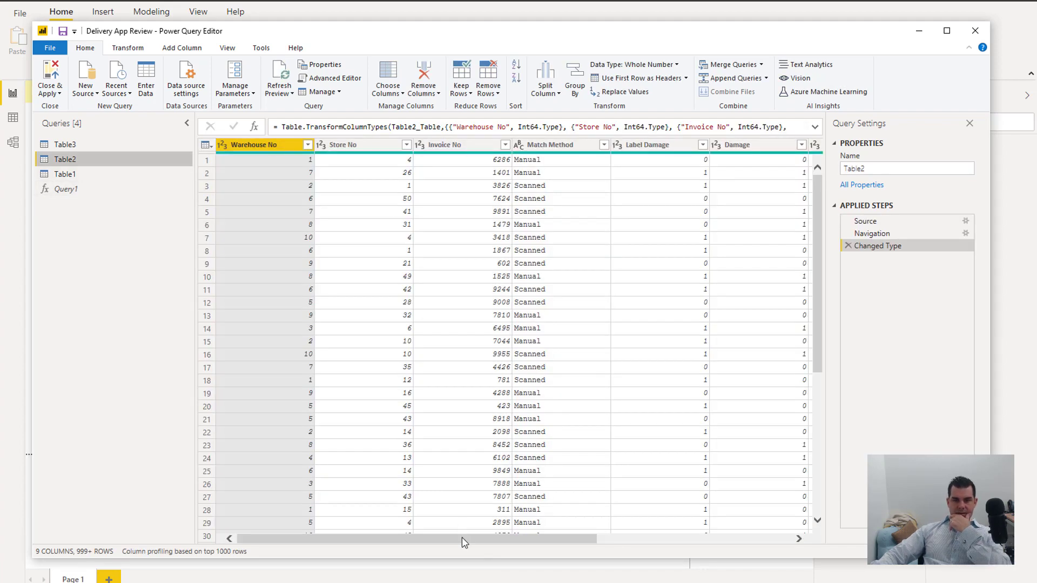
pyautogui.moveTo(462, 537); pyautogui.dragTo(651, 538)
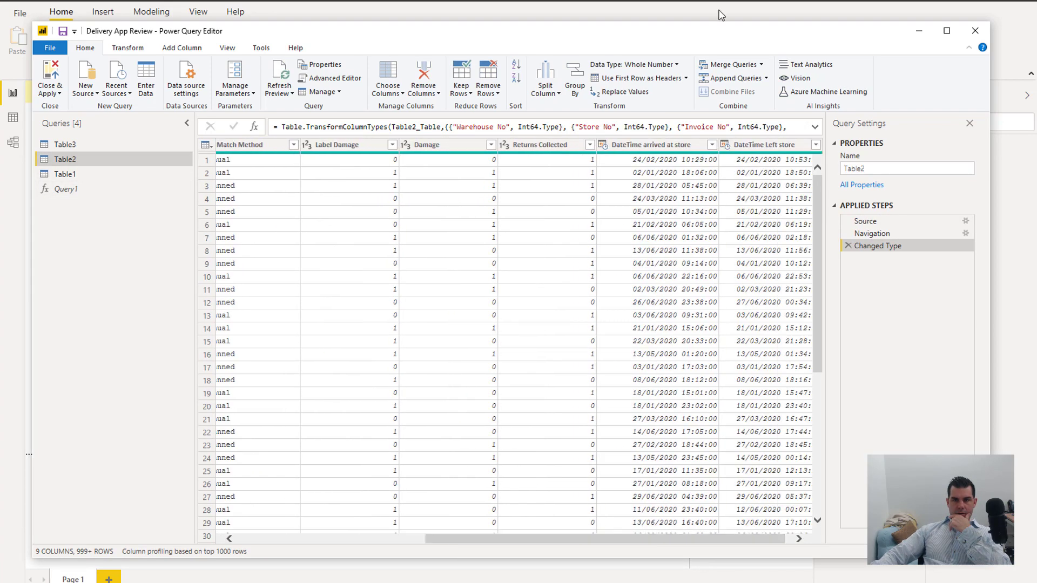
pyautogui.click(695, 146)
pyautogui.rightClick(695, 146)
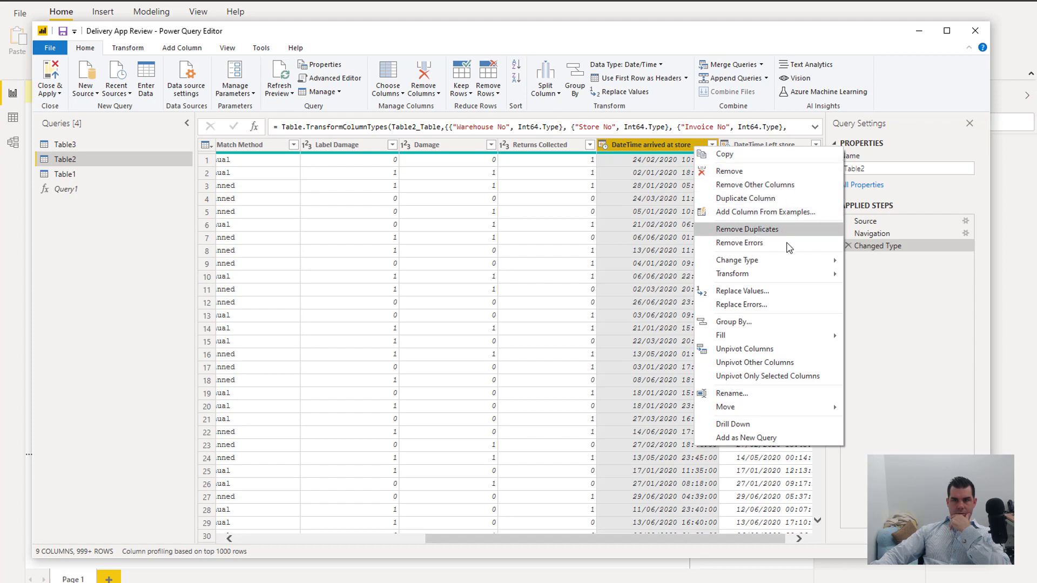
pyautogui.click(686, 153)
pyautogui.click(712, 145)
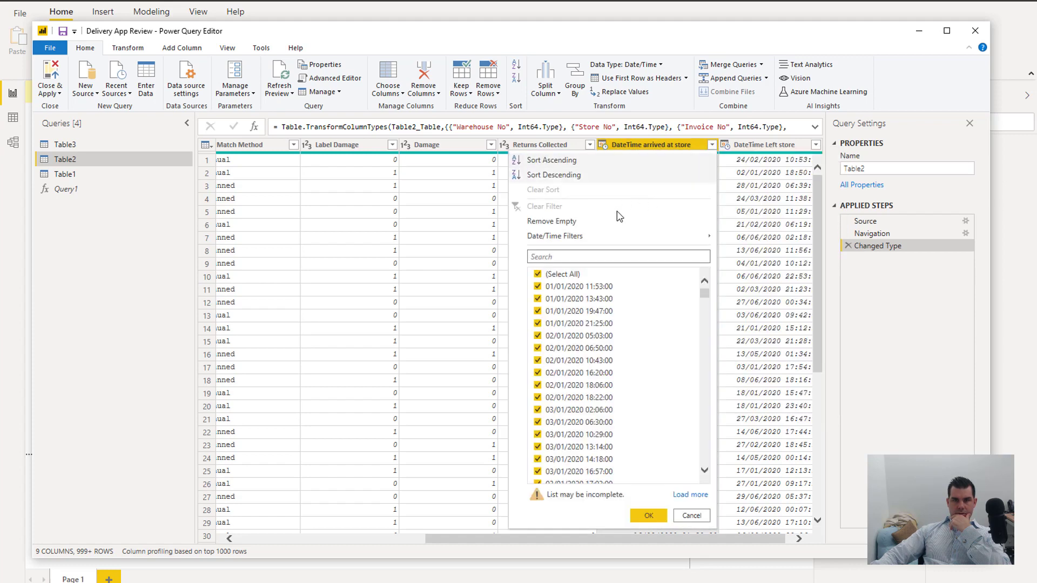
pyautogui.click(587, 161)
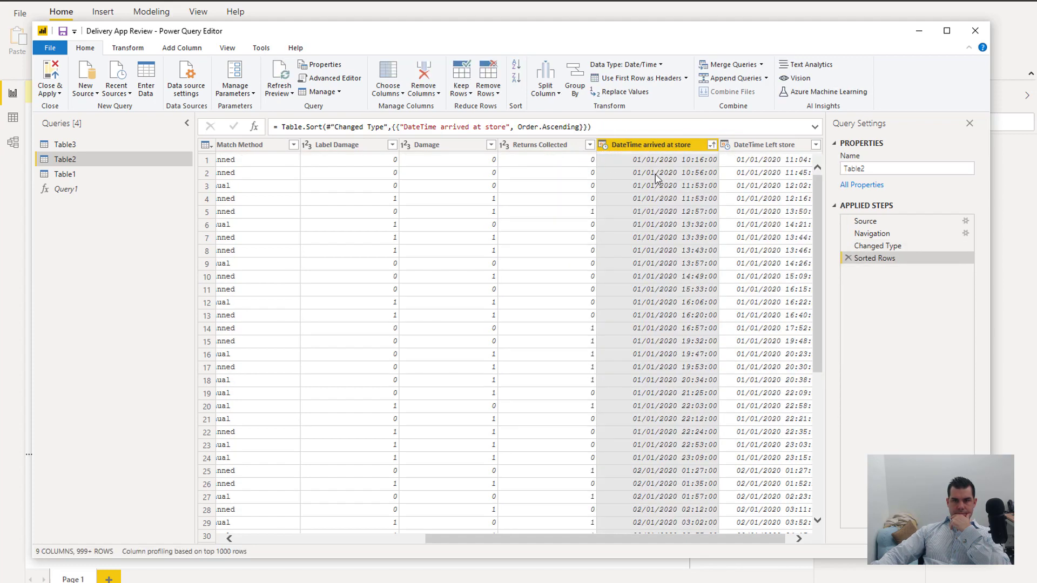
pyautogui.scroll(-10, 655, 243)
pyautogui.scroll(12, 656, 261)
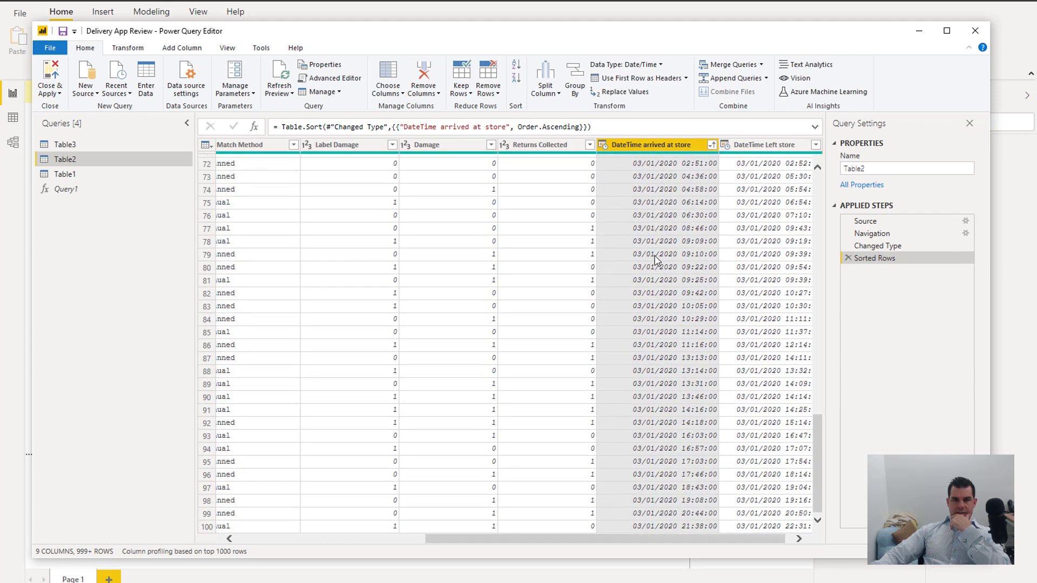
# In the Query1 date table function's parameters, set StartDate to 1/1/2019 and EndDate to 31/12/2021
pyautogui.click(66, 189)
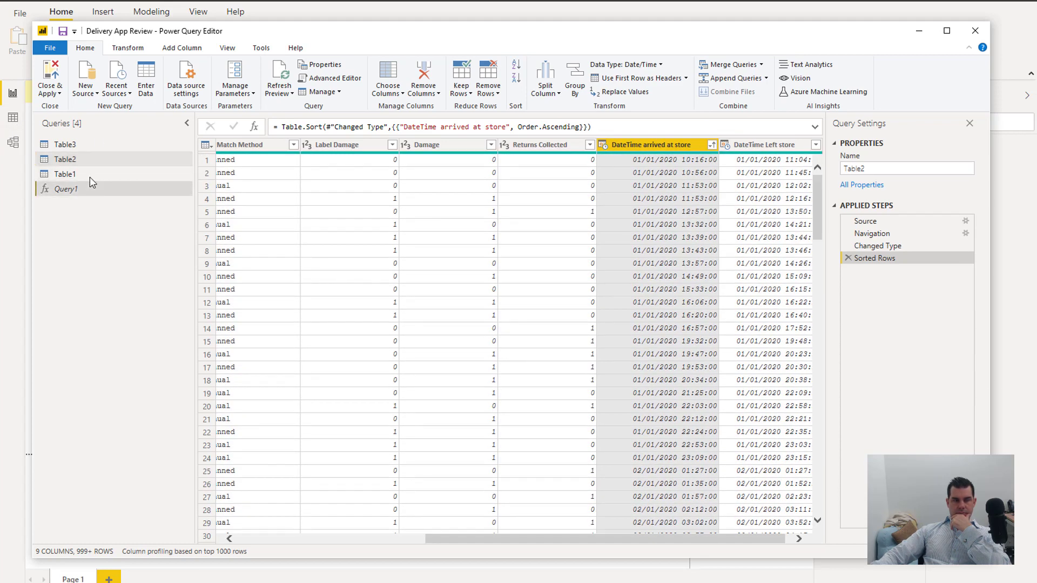
pyautogui.click(273, 183)
pyautogui.write('1')
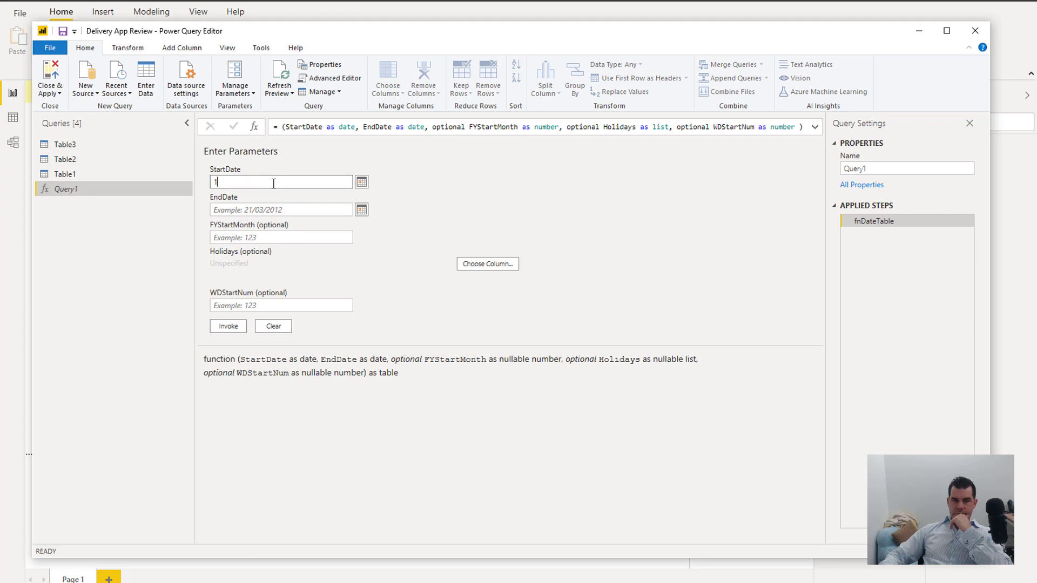
pyautogui.write('/1/2019')
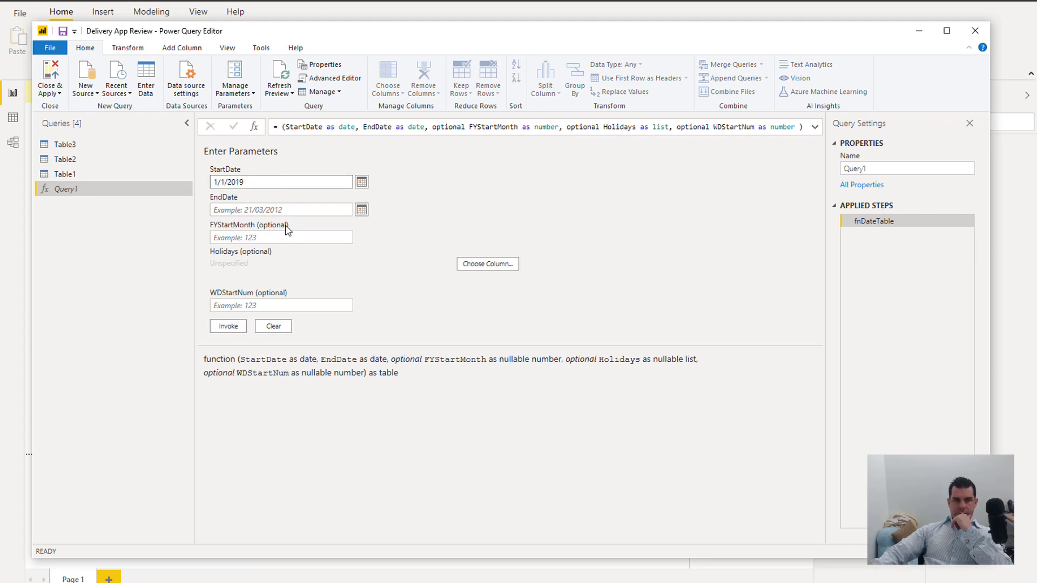
pyautogui.click(304, 210)
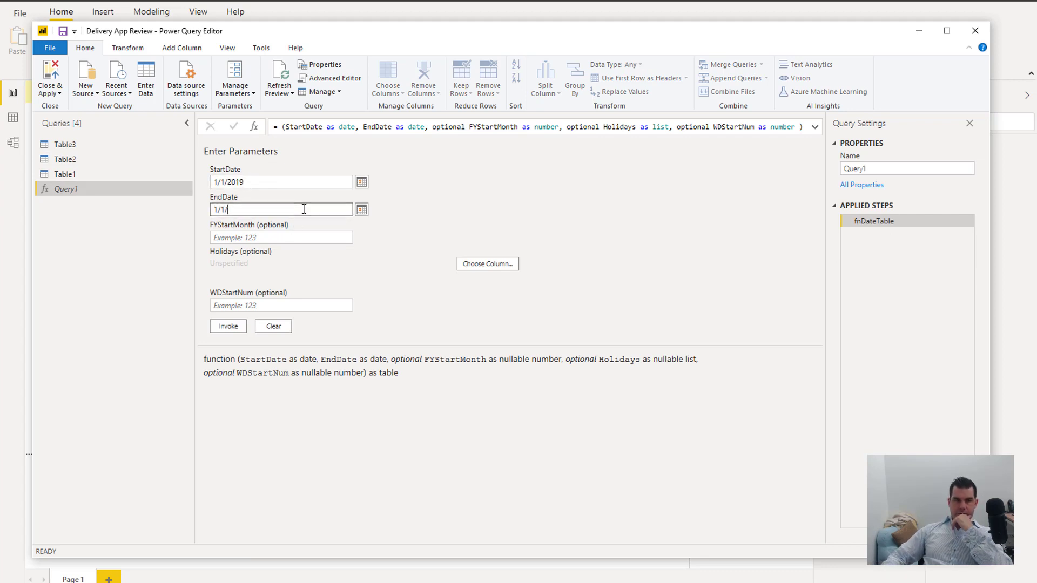
pyautogui.write('1/1/')
pyautogui.press('BackSpace')
pyautogui.press('BackSpace')
pyautogui.press('BackSpace')
pyautogui.press('BackSpace')
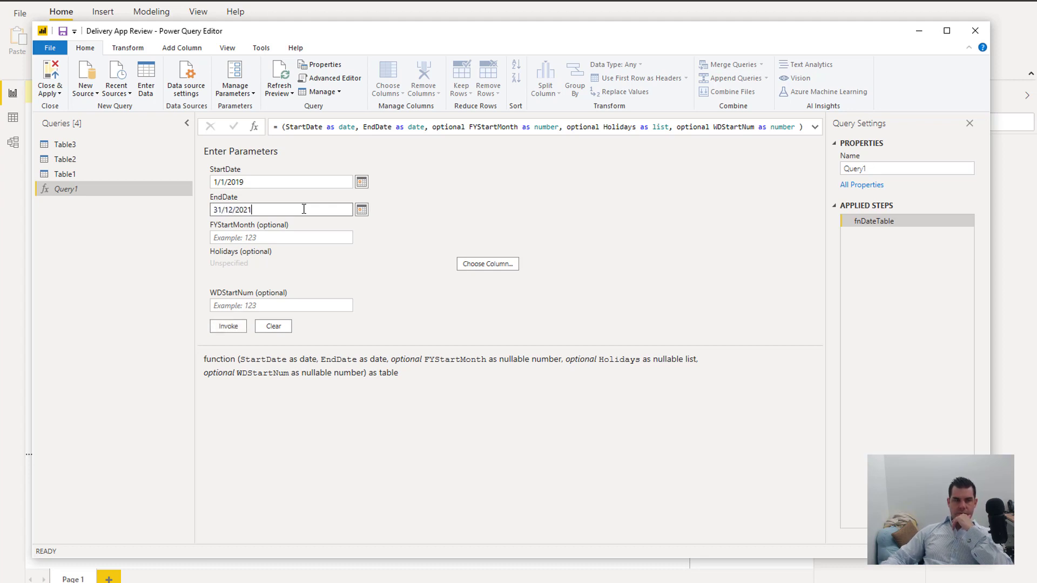
# Set FYStartMonth to 7, leave Holidays and WDStartNum empty, and invoke the function to generate the date table
pyautogui.click(309, 238)
pyautogui.write('7')
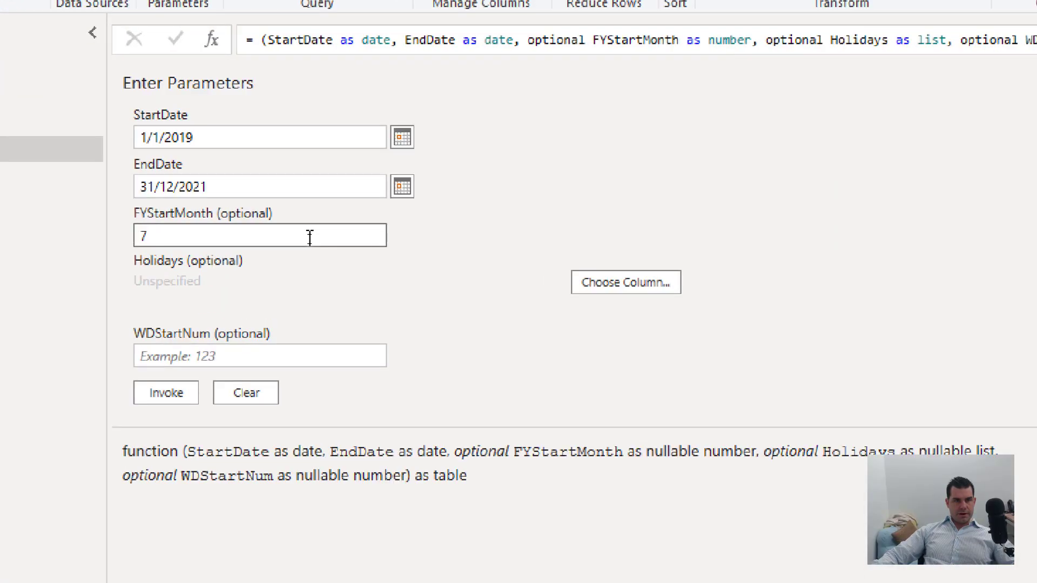
pyautogui.click(266, 303)
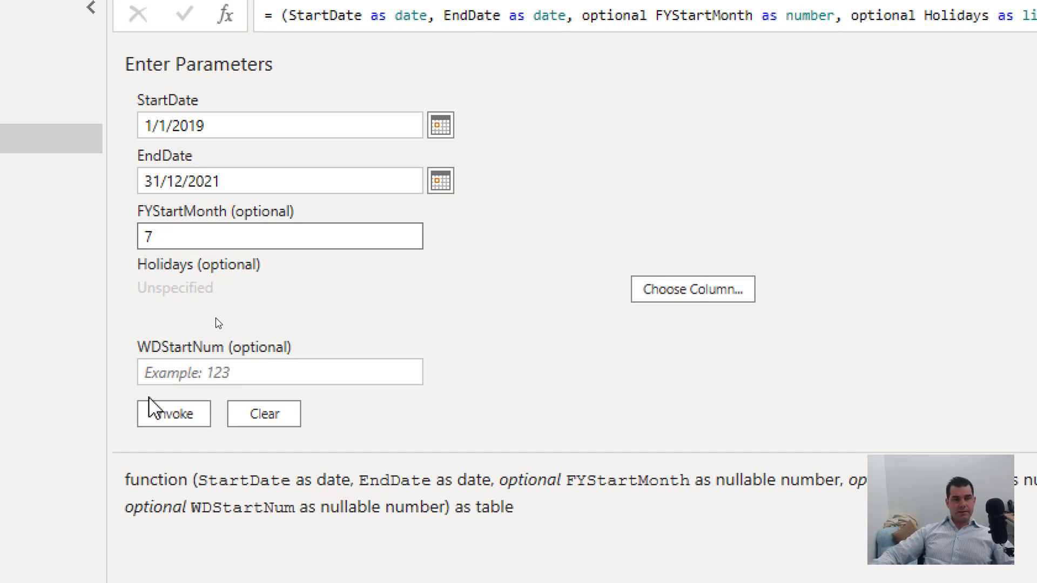
pyautogui.click(161, 415)
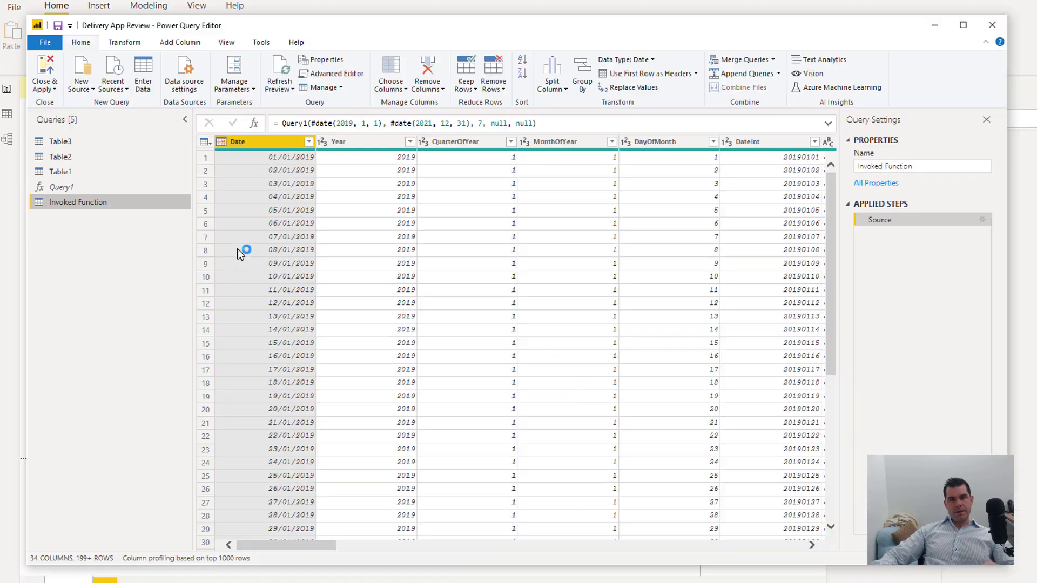
# Rename the Invoked Function query as Dates
pyautogui.doubleClick(103, 204)
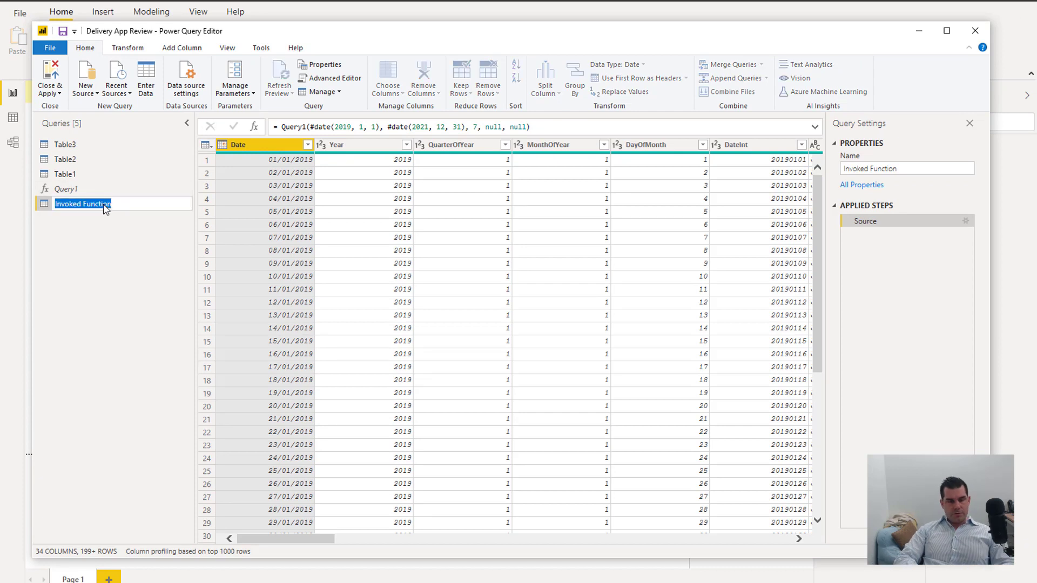
pyautogui.write('Dates')
pyautogui.press('Return')
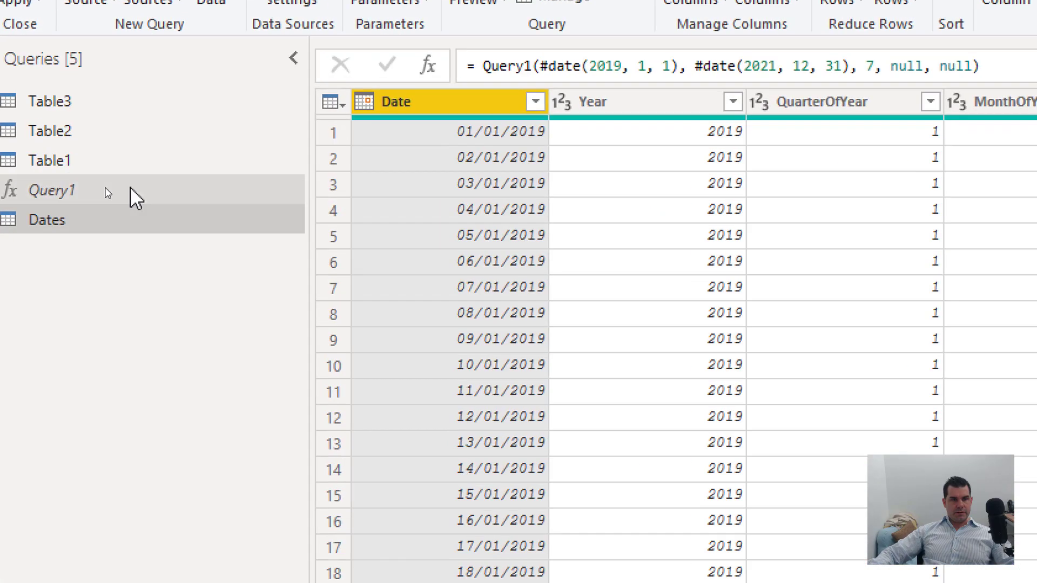
# Move the Query1 function into a new query group named Parameter Query
pyautogui.rightClick(106, 191)
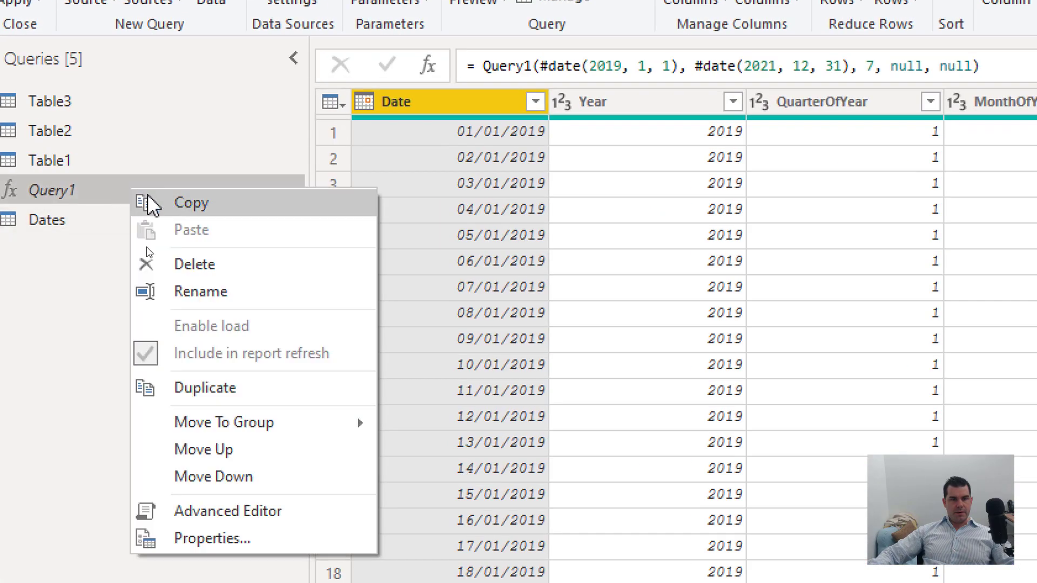
pyautogui.moveTo(272, 422)
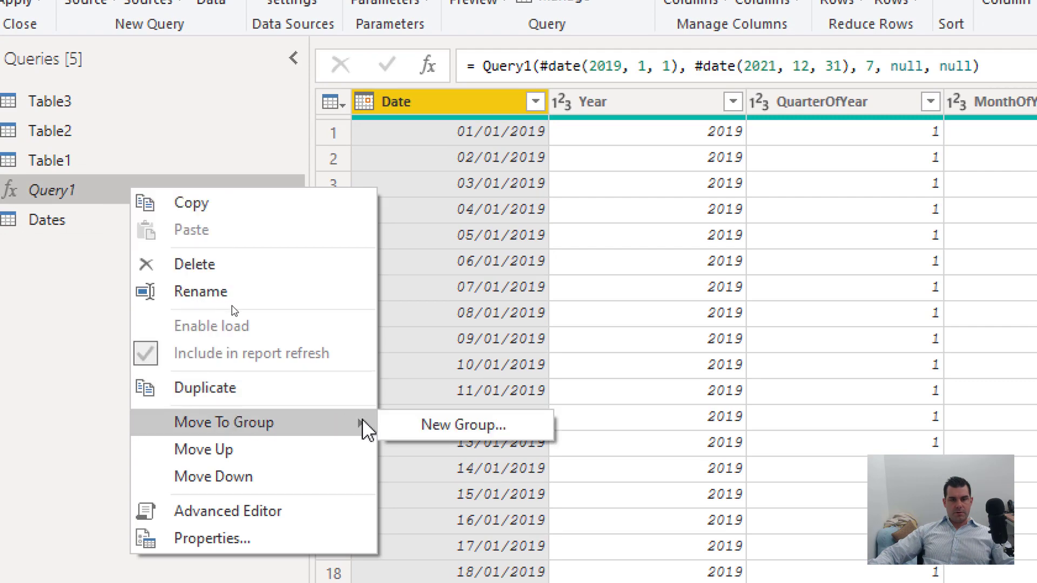
pyautogui.click(402, 430)
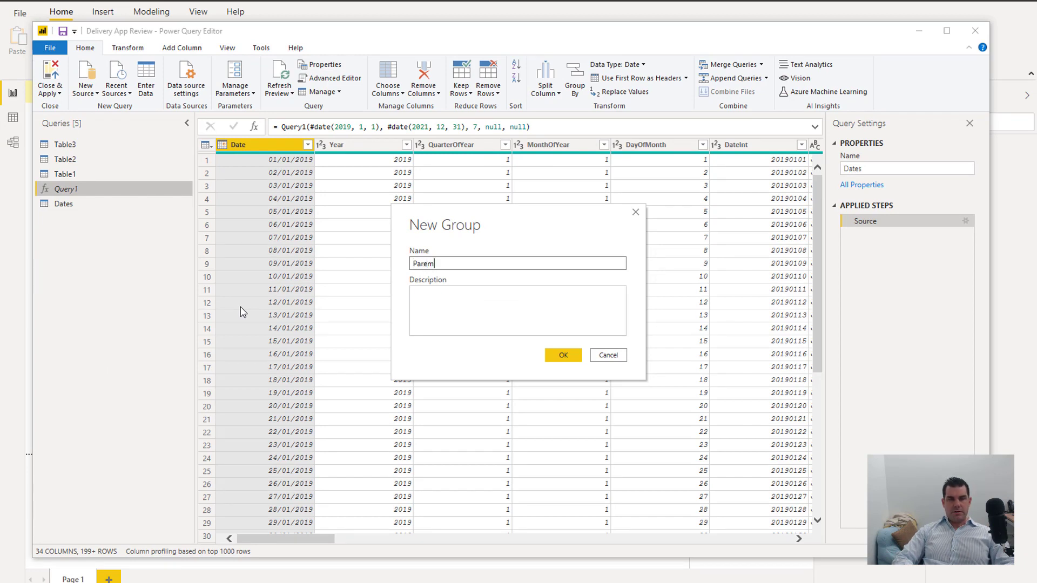
pyautogui.write('er Q')
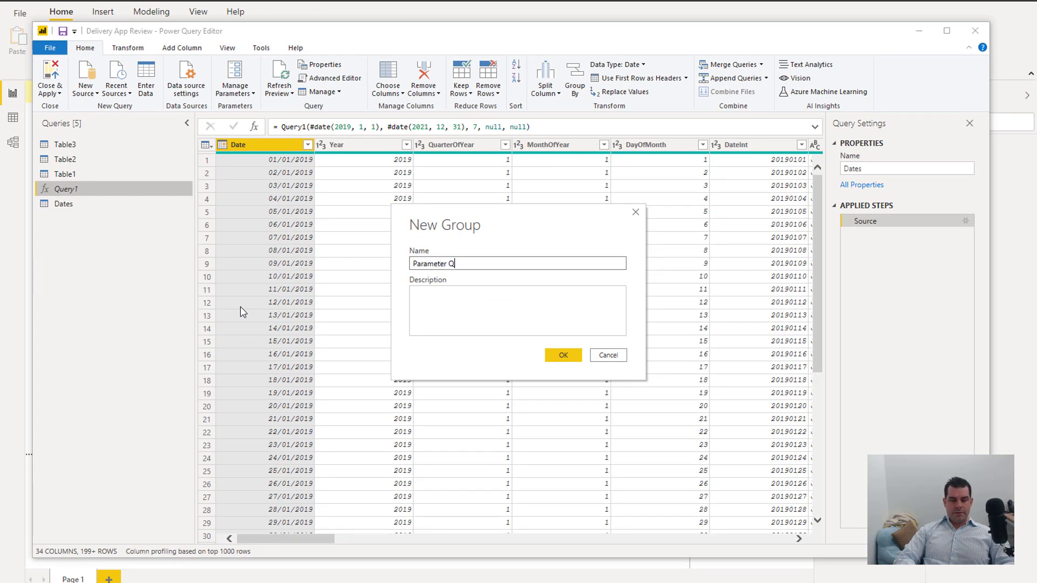
pyautogui.write('uery')
pyautogui.press('Return')
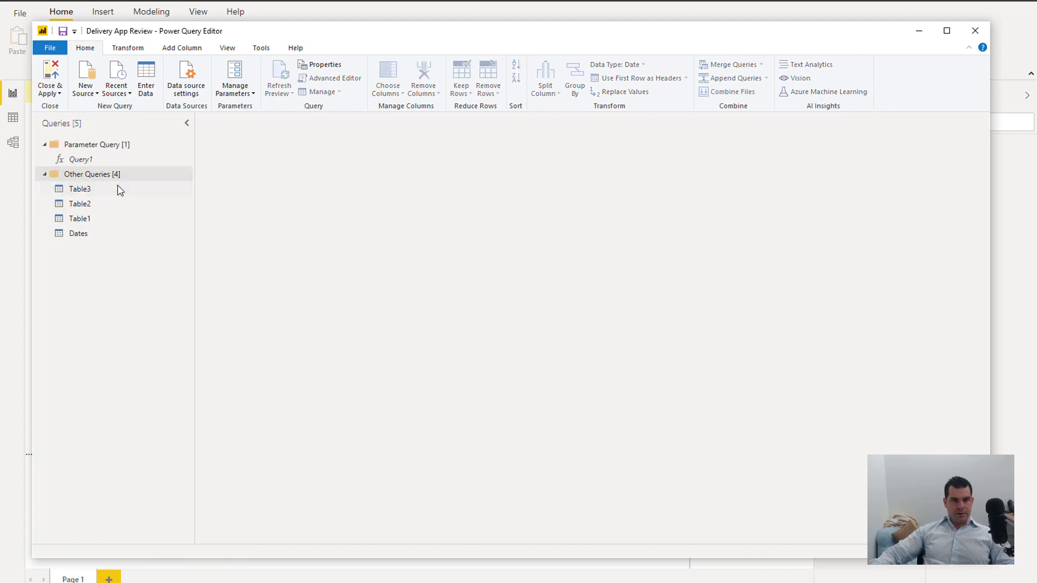
# Move Table3, Table2, Table1 and Dates together into a new query group named Data Model
pyautogui.click(120, 190)
pyautogui.keyDown('shift'); pyautogui.click(121, 232); pyautogui.keyUp('shift')
pyautogui.rightClick(120, 236)
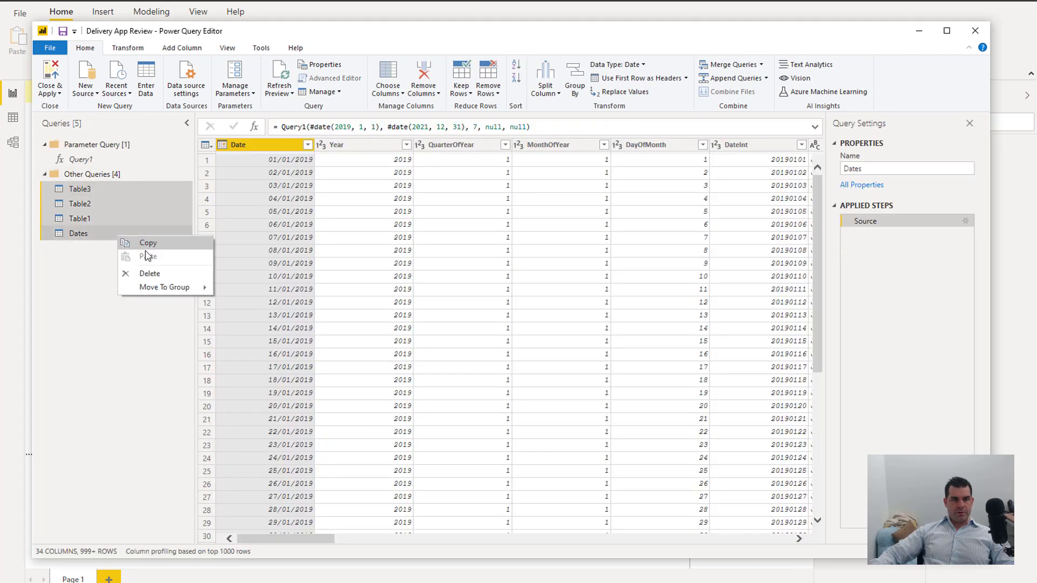
pyautogui.moveTo(168, 287)
pyautogui.click(239, 304)
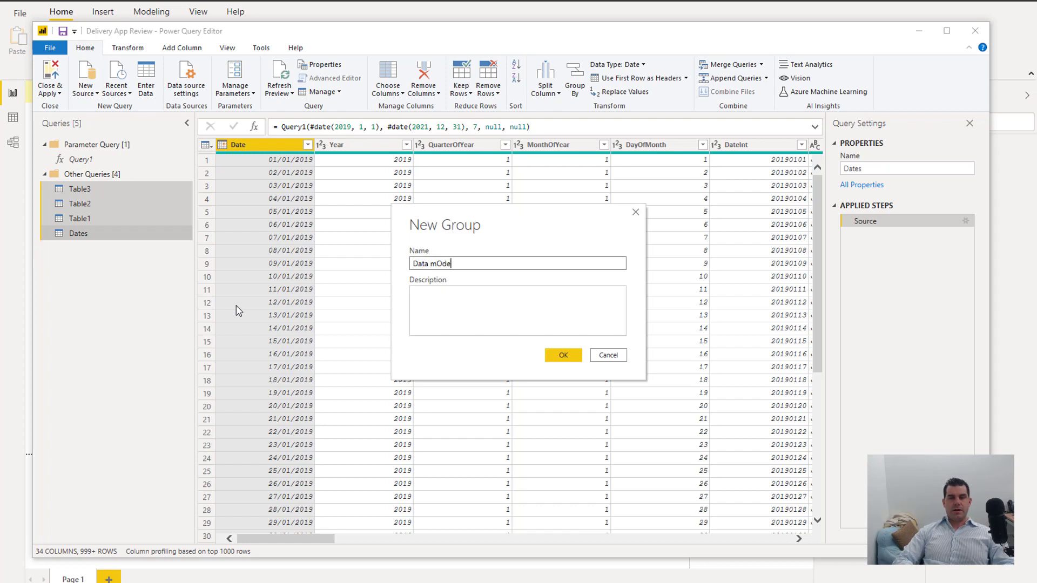
pyautogui.write('Data Model')
pyautogui.press('Return')
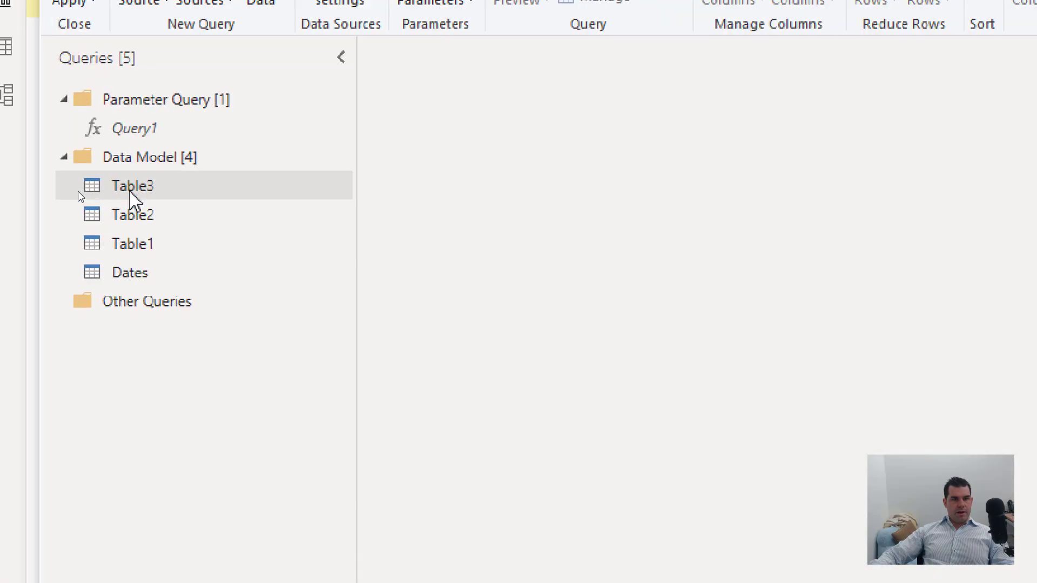
# Rename the Table3 query, which holds the store IDs and names, as Stores
pyautogui.click(132, 189)
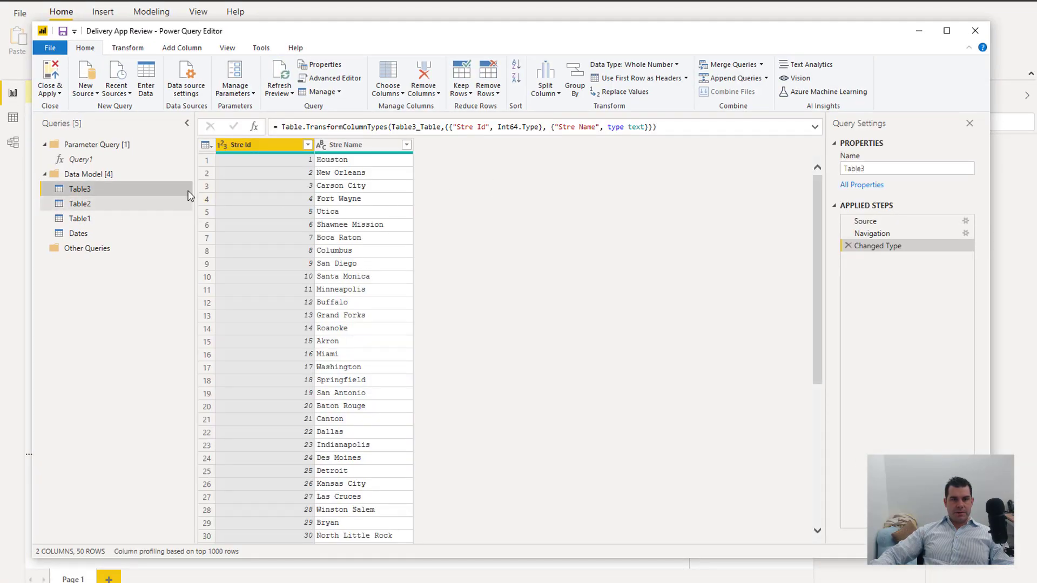
pyautogui.doubleClick(858, 169)
pyautogui.write('Stor')
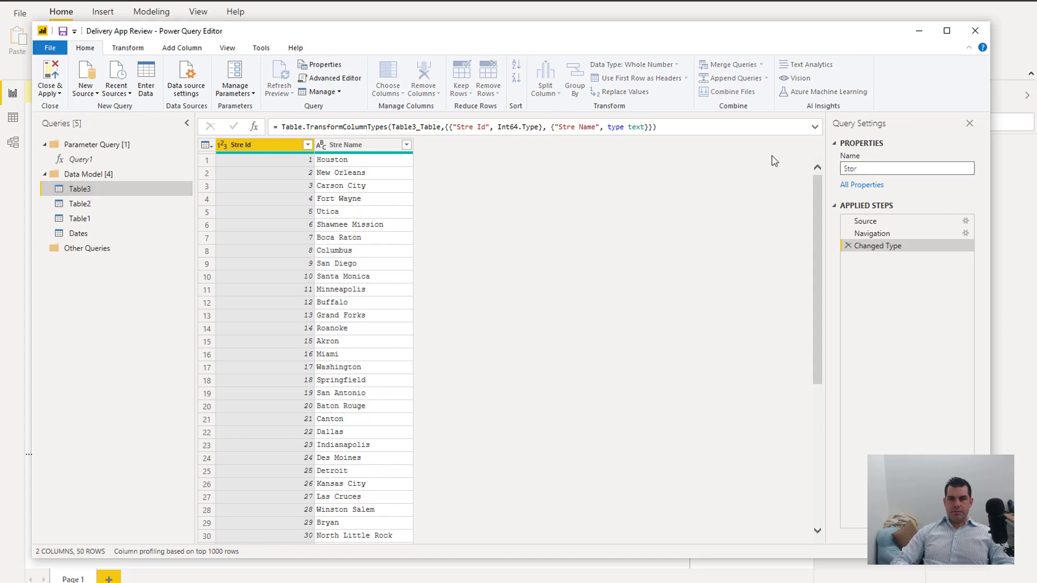
pyautogui.write('es')
pyautogui.press('Return')
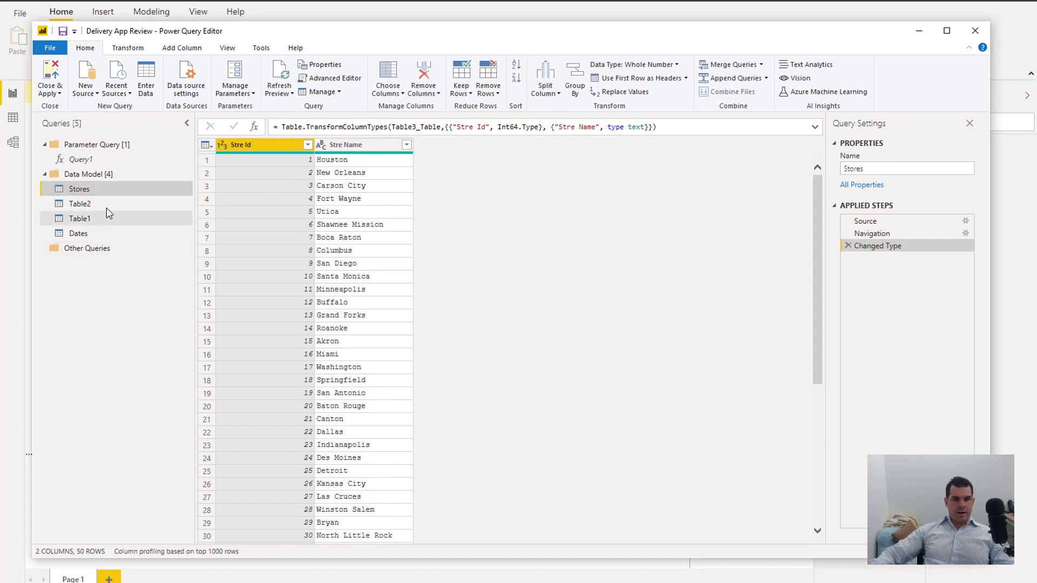
# Rename the Table2 query as Delivery Data
pyautogui.click(86, 206)
pyautogui.doubleClick(879, 169)
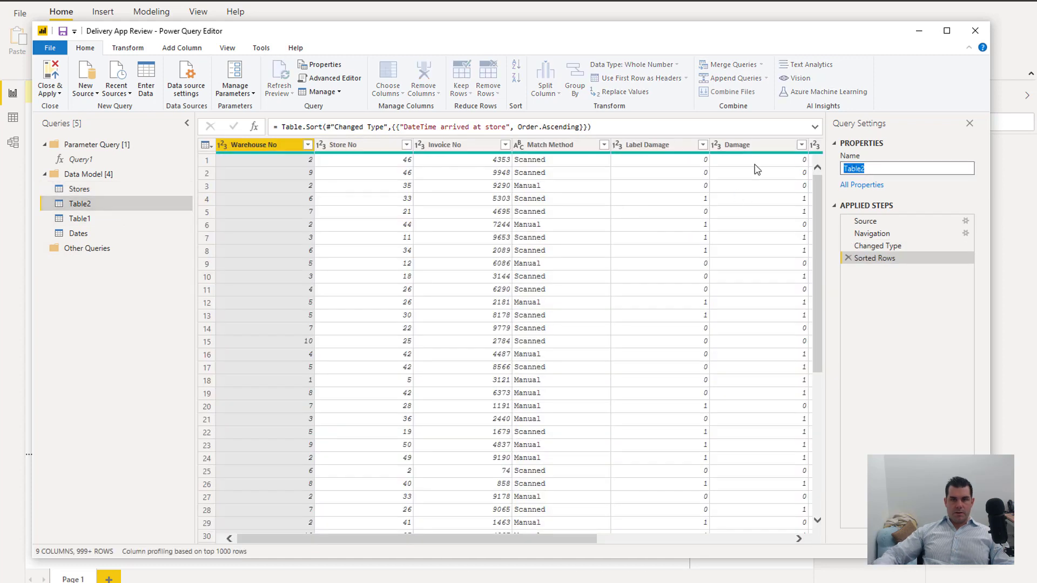
pyautogui.write('Delivery Data')
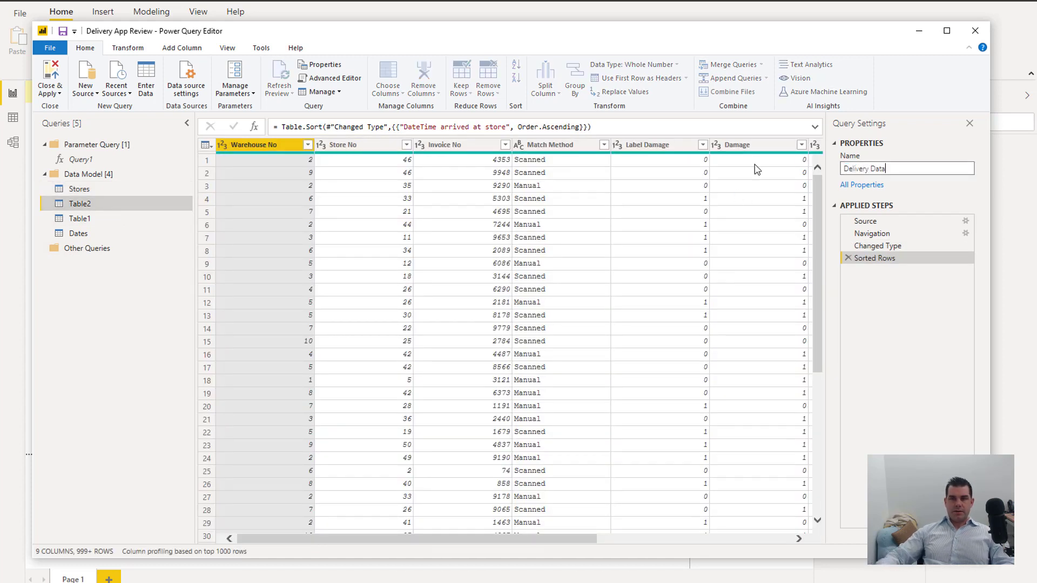
pyautogui.press('Return')
# Rename the Table1 query as Warehouses
pyautogui.click(128, 221)
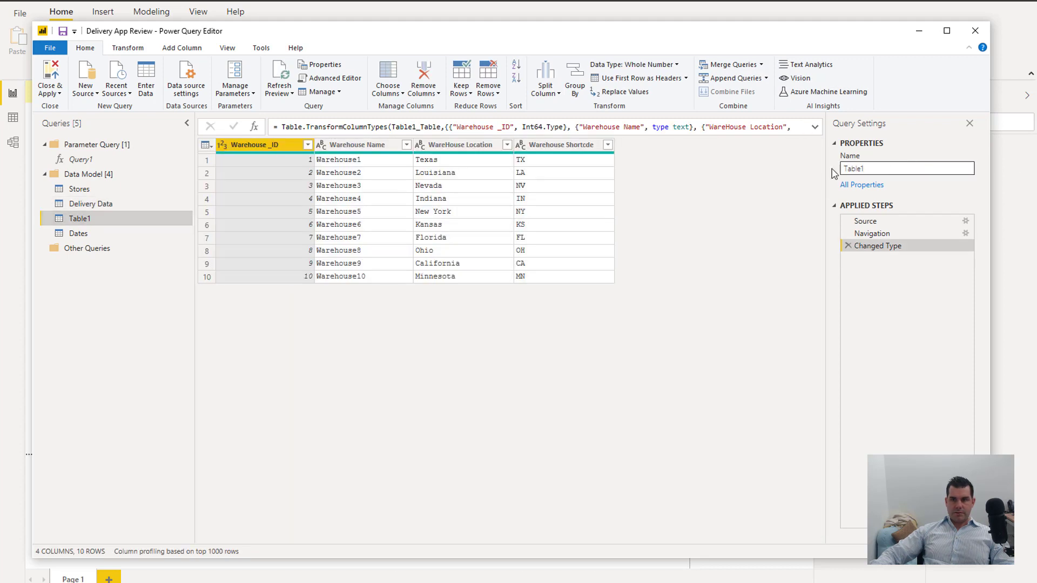
pyautogui.doubleClick(926, 168)
pyautogui.write('Warehouses')
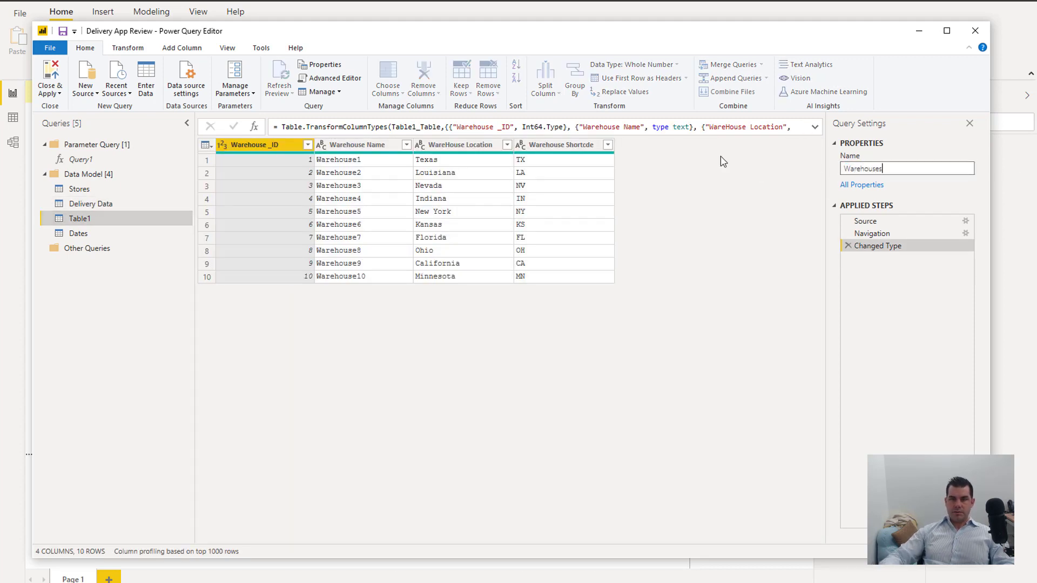
pyautogui.press('Return')
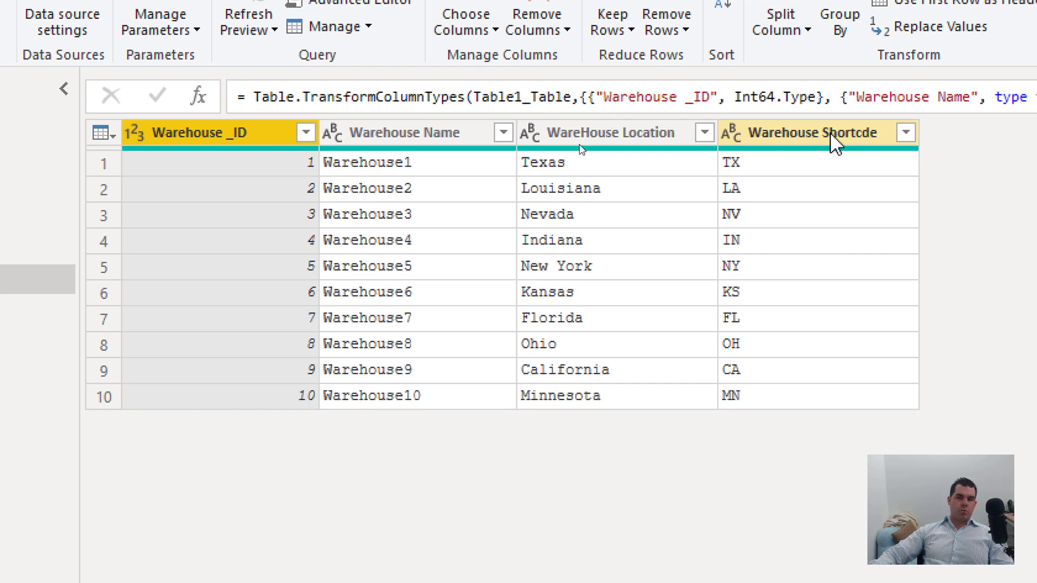
# Correct the spelling of the last column header in the Warehouses table to Warehouse Shortcode
pyautogui.doubleClick(861, 132)
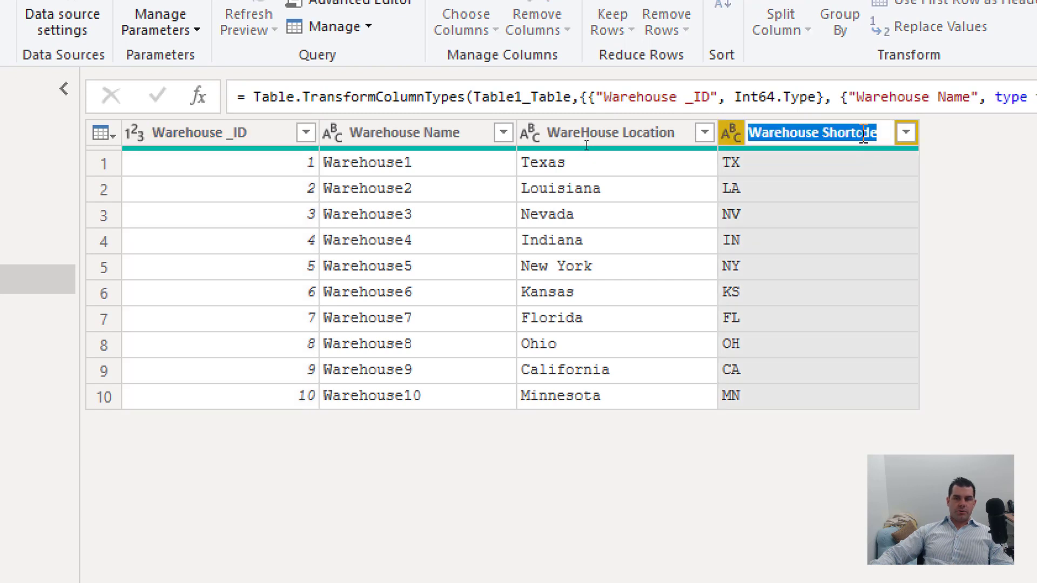
pyautogui.press('End')
pyautogui.press('Left')
pyautogui.press('Left')
pyautogui.write('o')
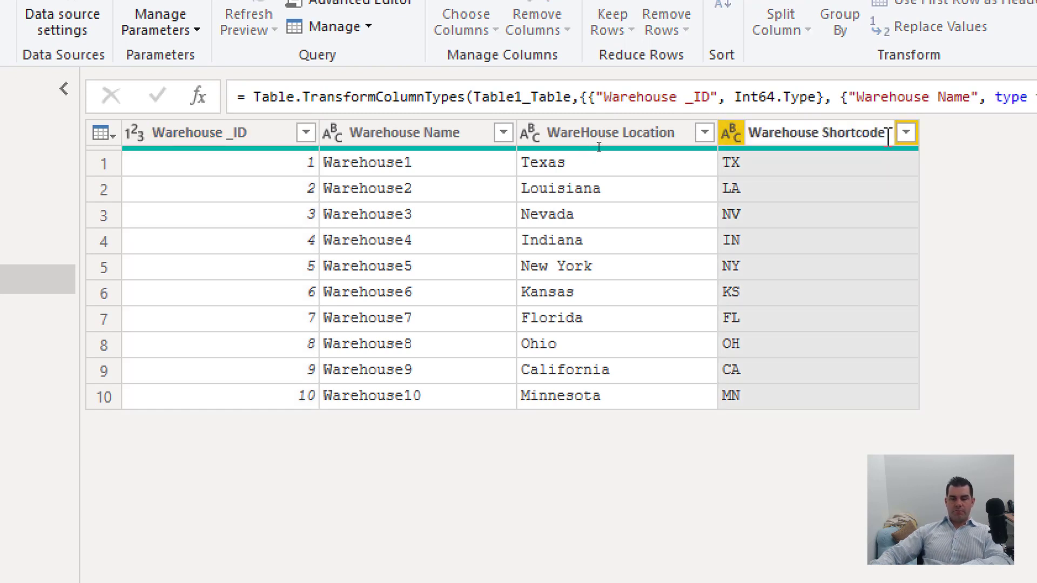
pyautogui.press('Return')
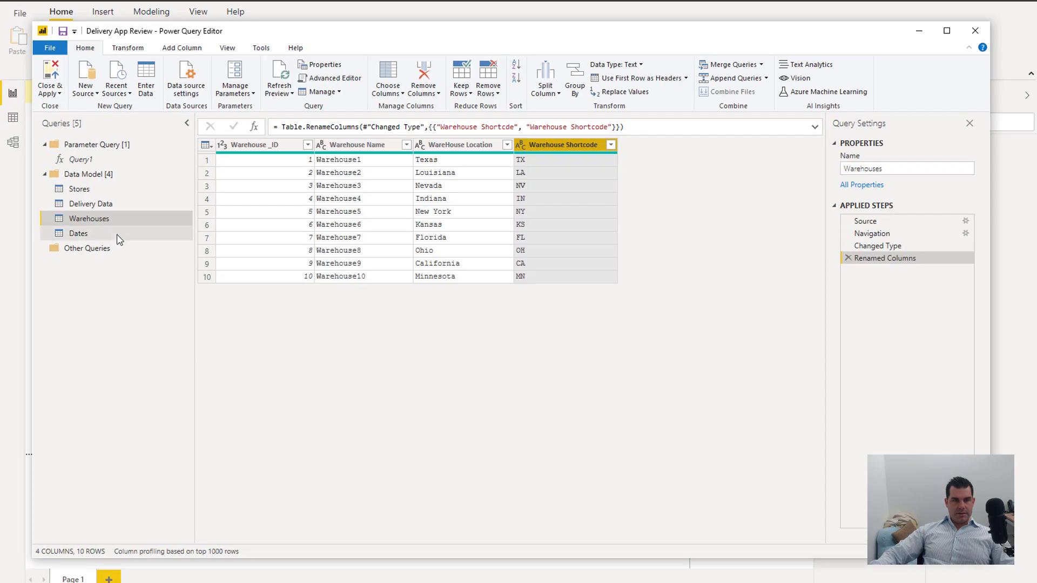
# Open the Stores table and correct the Stre Name column header to Store Name
pyautogui.click(103, 189)
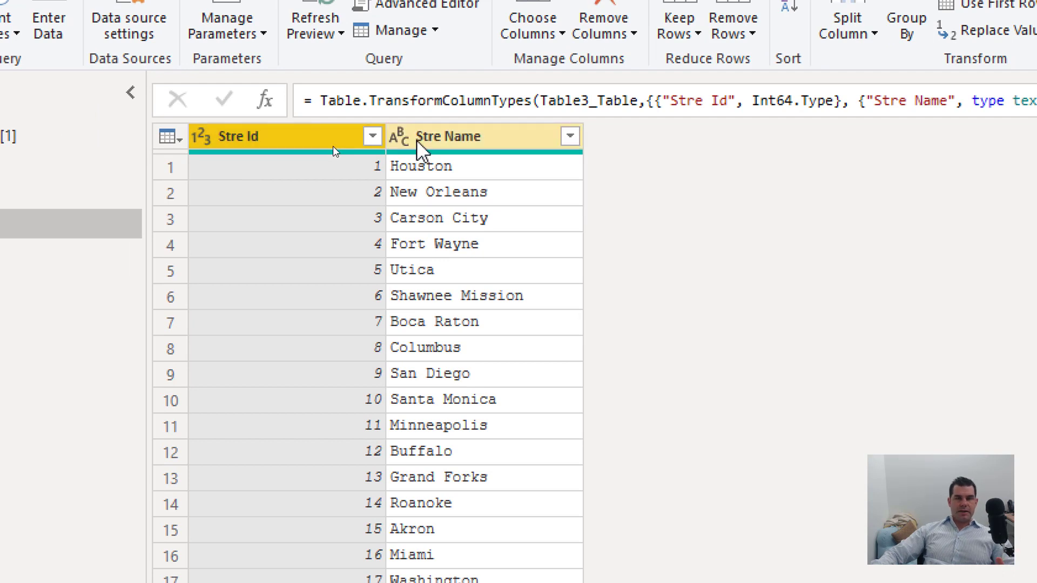
pyautogui.doubleClick(435, 138)
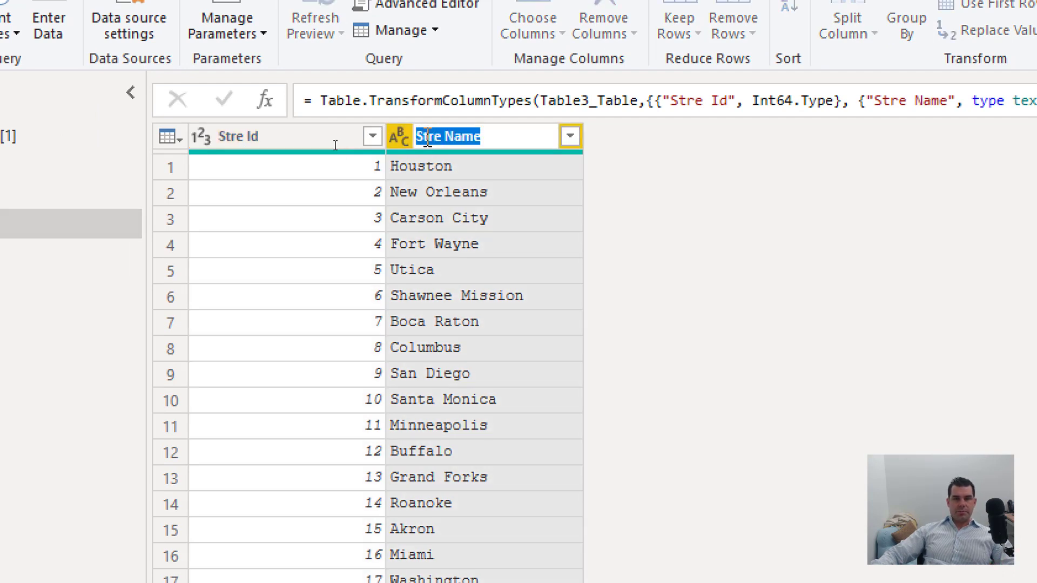
pyautogui.click(426, 139)
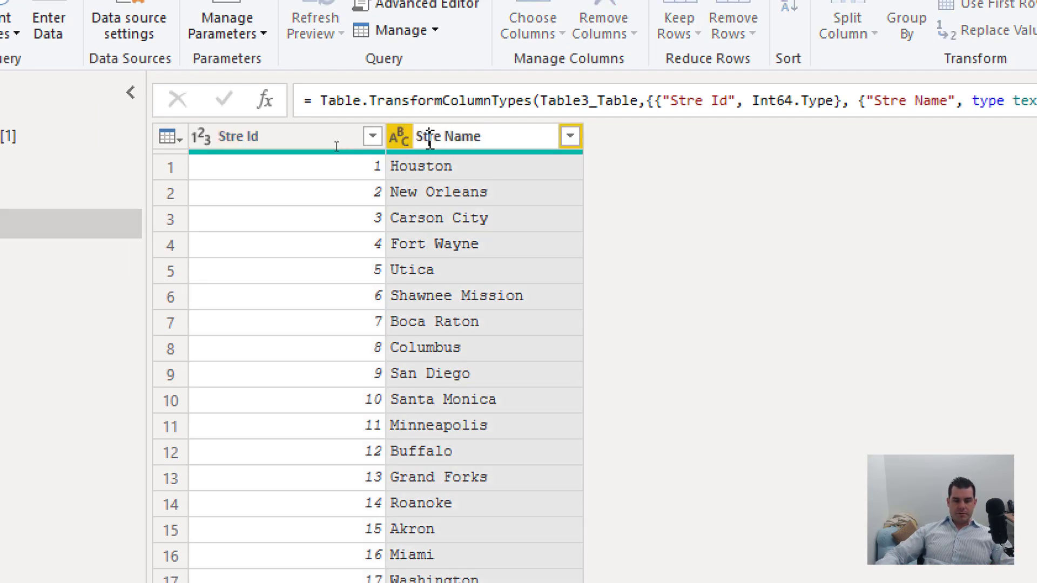
pyautogui.write('o')
pyautogui.press('Return')
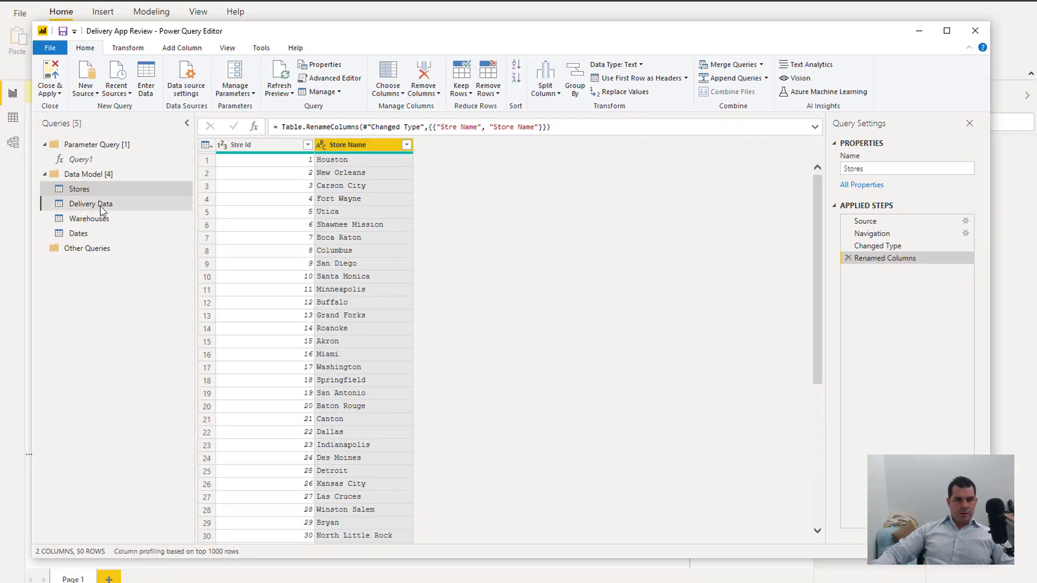
# Look over the arrival and departure date-times in Delivery Data, and rename the Query1 function as Dates Query
pyautogui.click(103, 204)
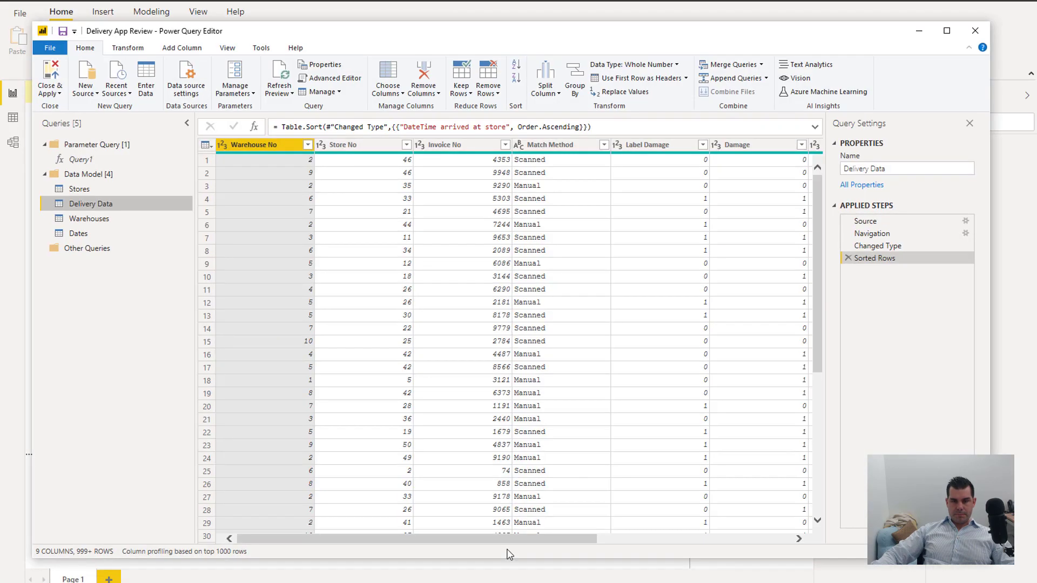
pyautogui.moveTo(515, 540); pyautogui.dragTo(721, 527)
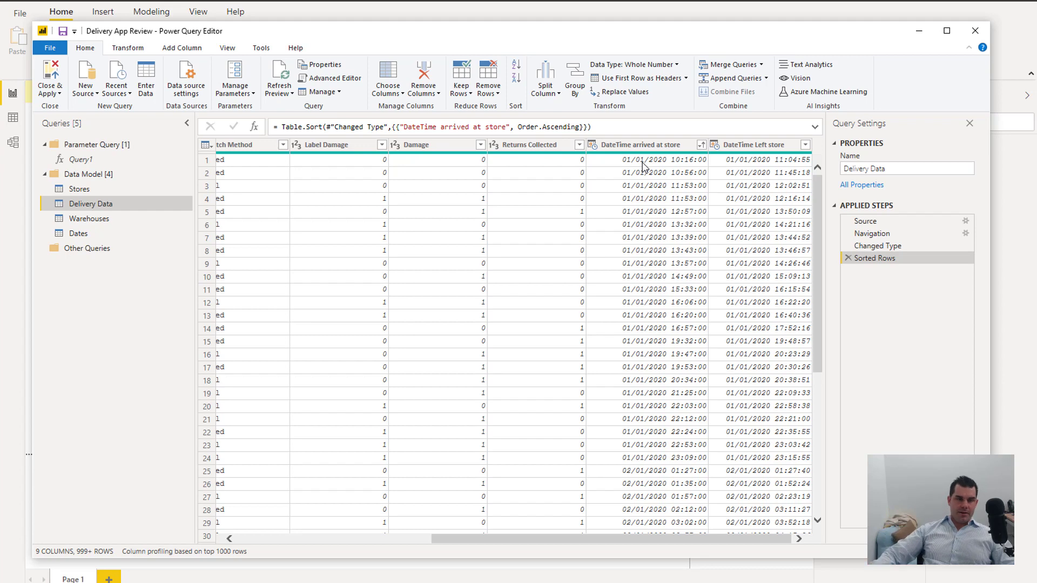
pyautogui.click(84, 163)
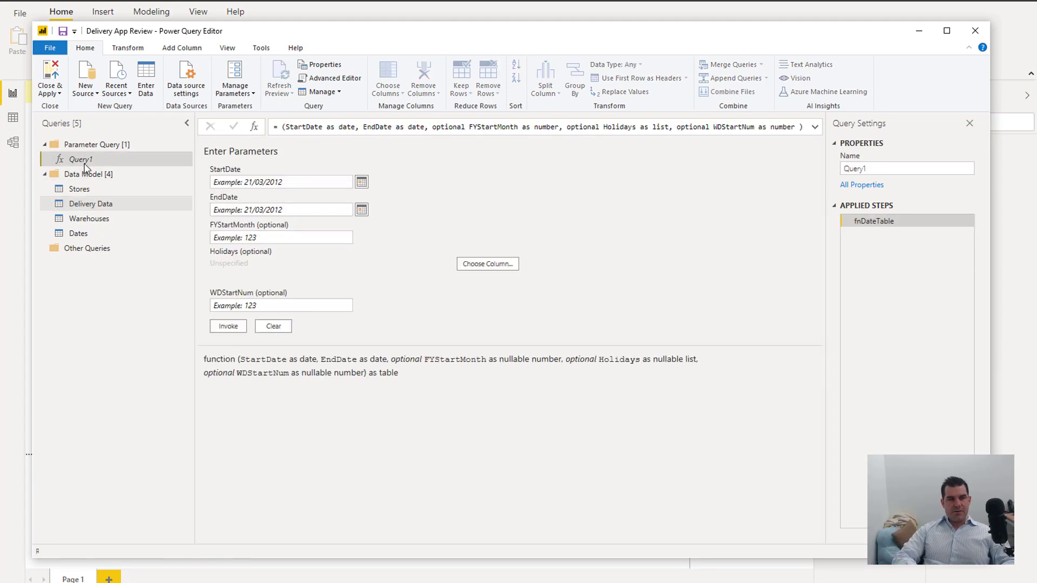
pyautogui.click(84, 163)
pyautogui.write('Dates Query')
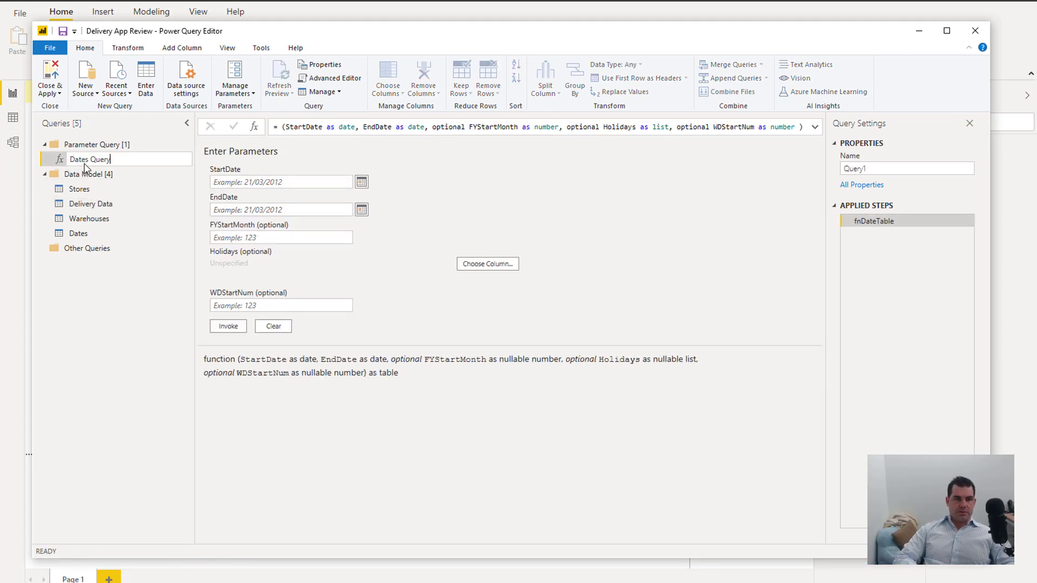
pyautogui.press('Return')
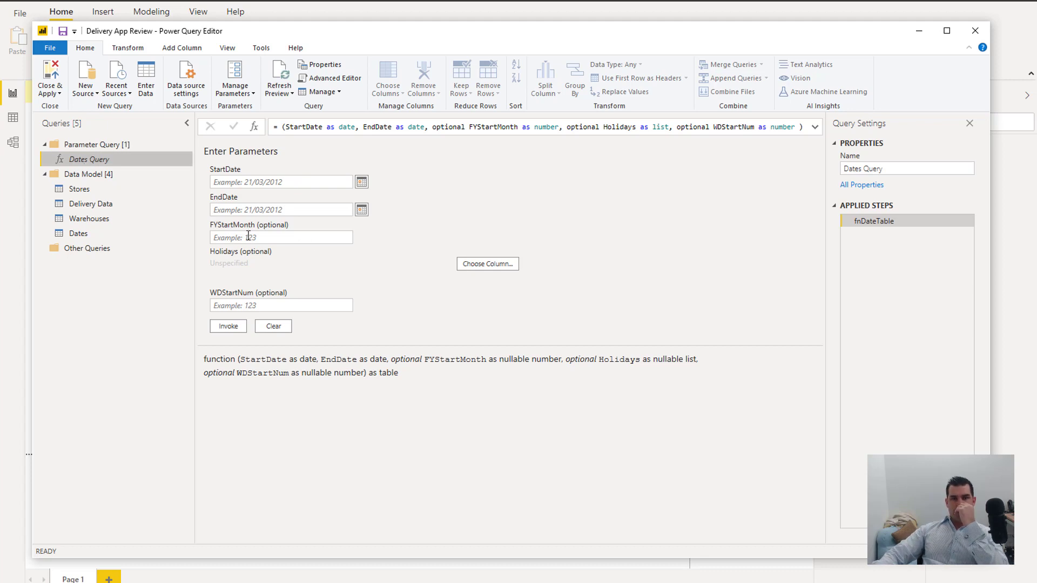
# Compare the date-time columns of the Delivery Data table with the Date column of the Dates table
pyautogui.click(109, 204)
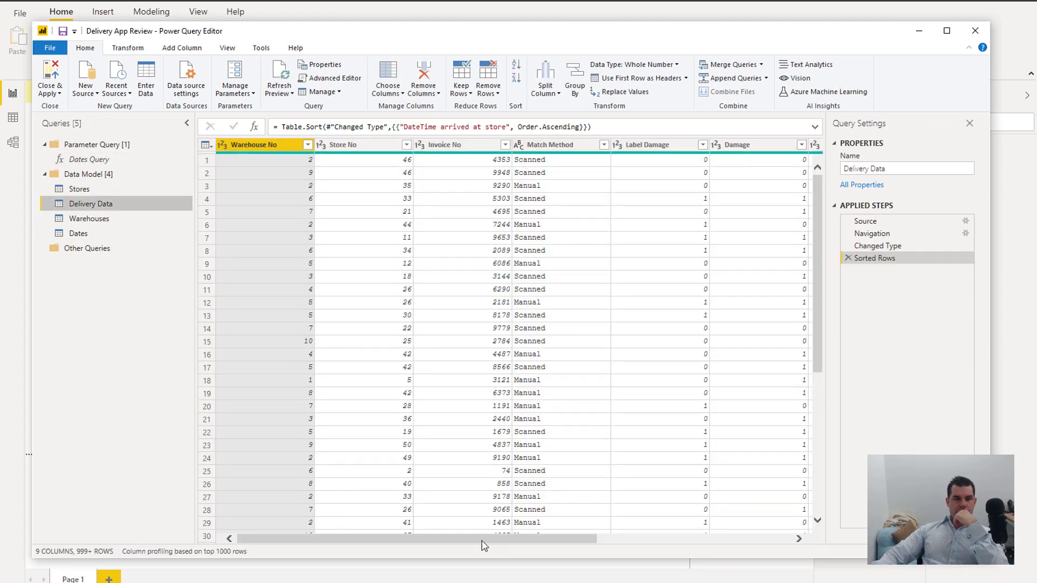
pyautogui.moveTo(482, 539); pyautogui.dragTo(677, 539)
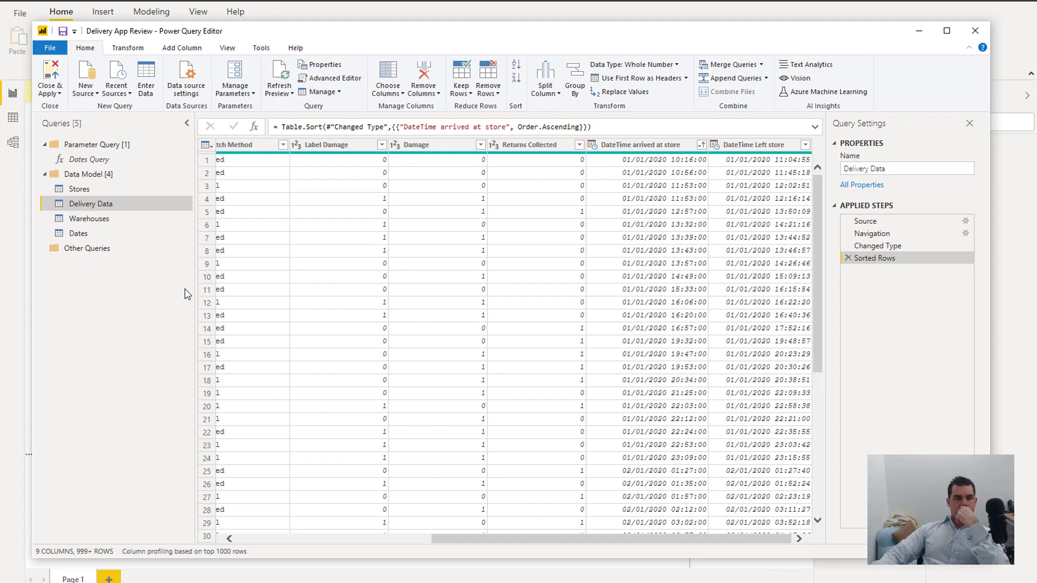
pyautogui.click(103, 233)
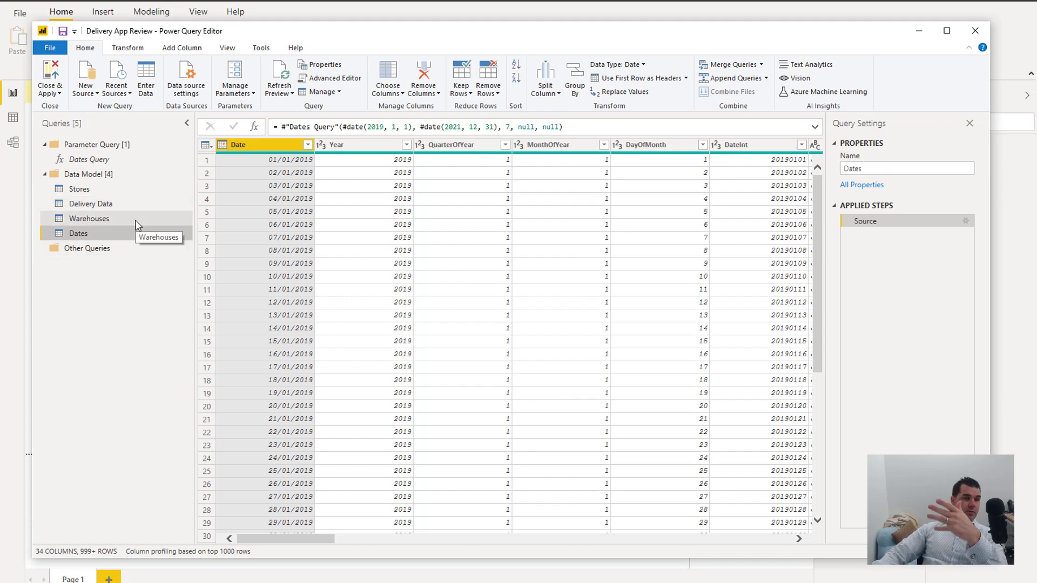
# Add a date-only column to the Delivery Data table, extracted from the DateTime arrived at store column
pyautogui.click(132, 204)
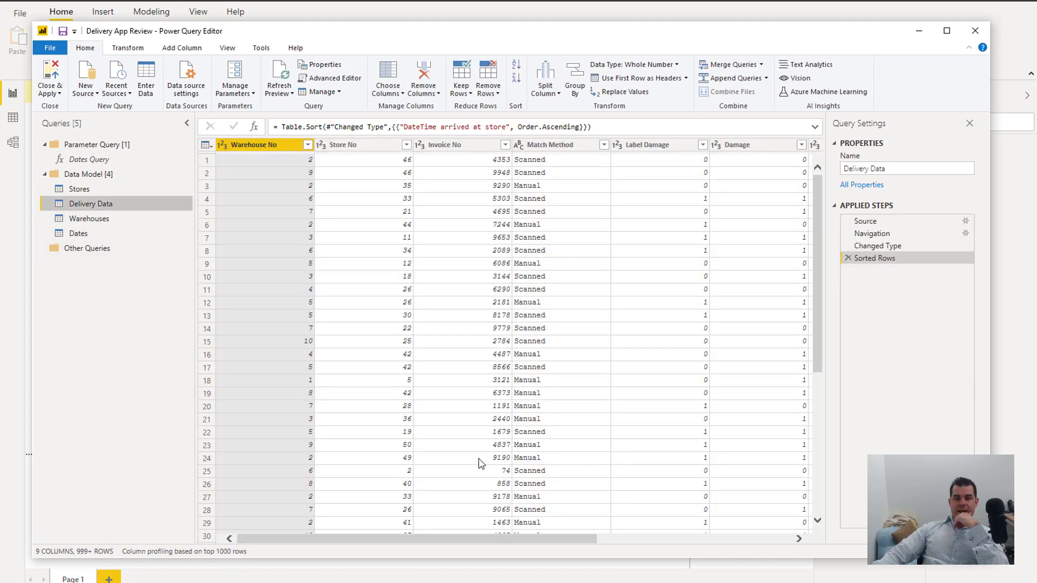
pyautogui.moveTo(506, 539); pyautogui.dragTo(796, 539)
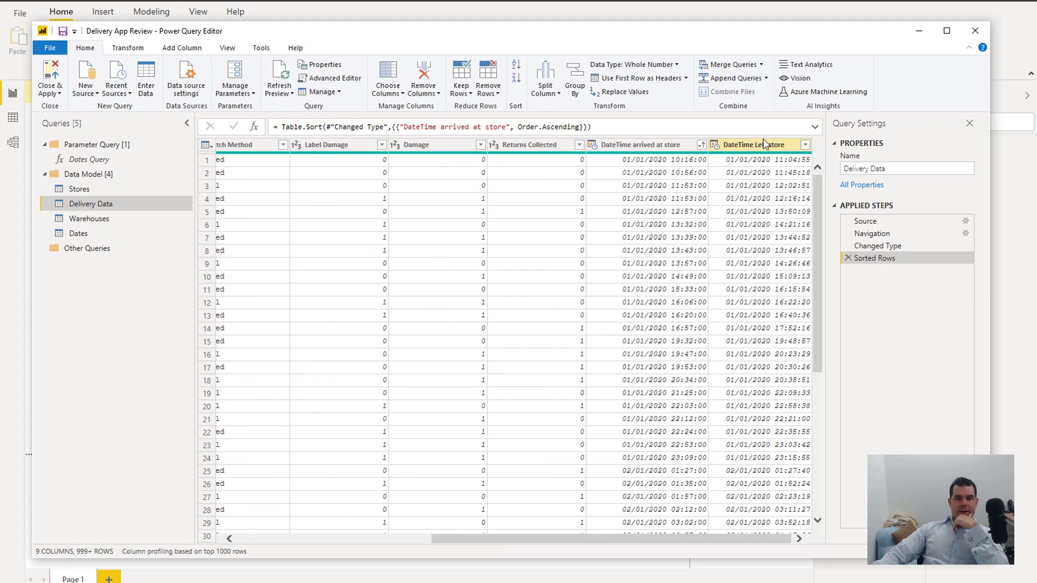
pyautogui.rightClick(646, 147)
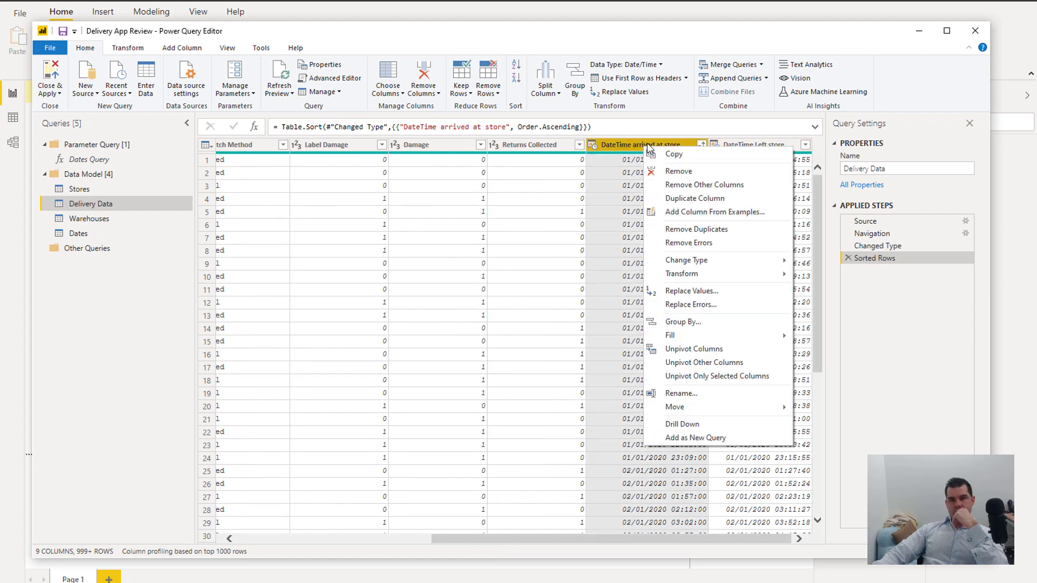
pyautogui.click(624, 149)
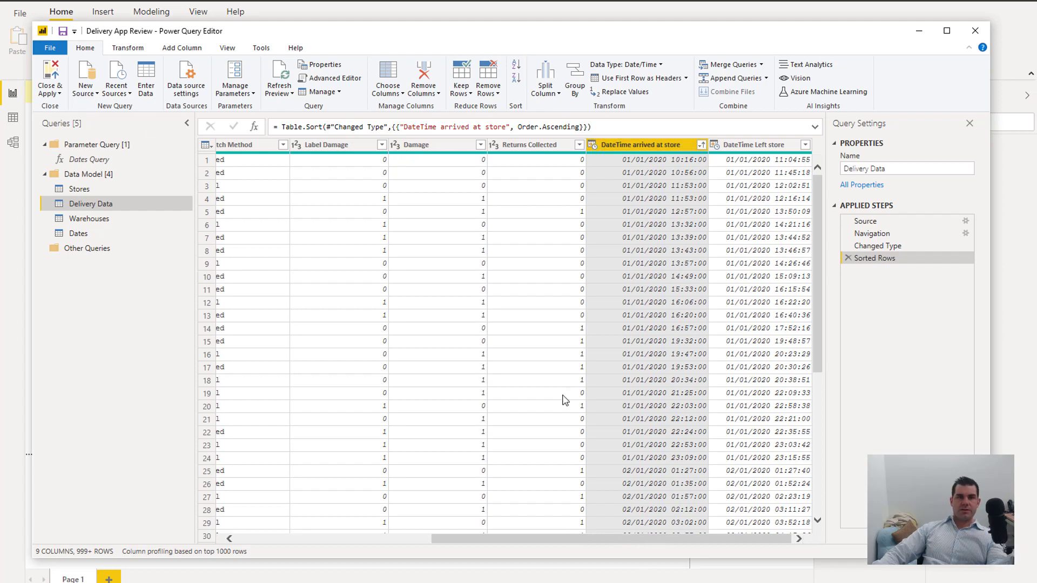
pyautogui.click(188, 50)
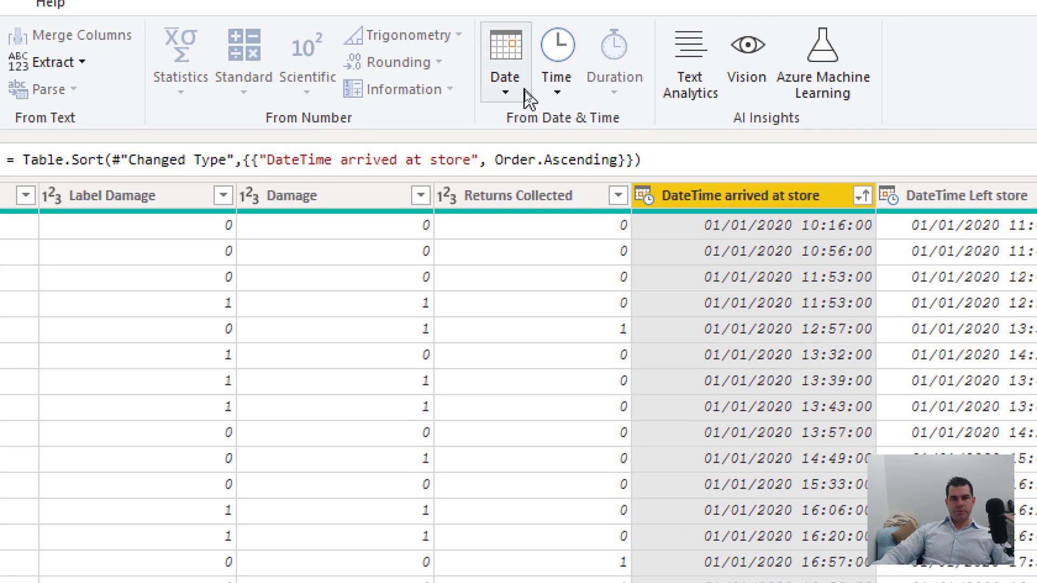
pyautogui.click(523, 91)
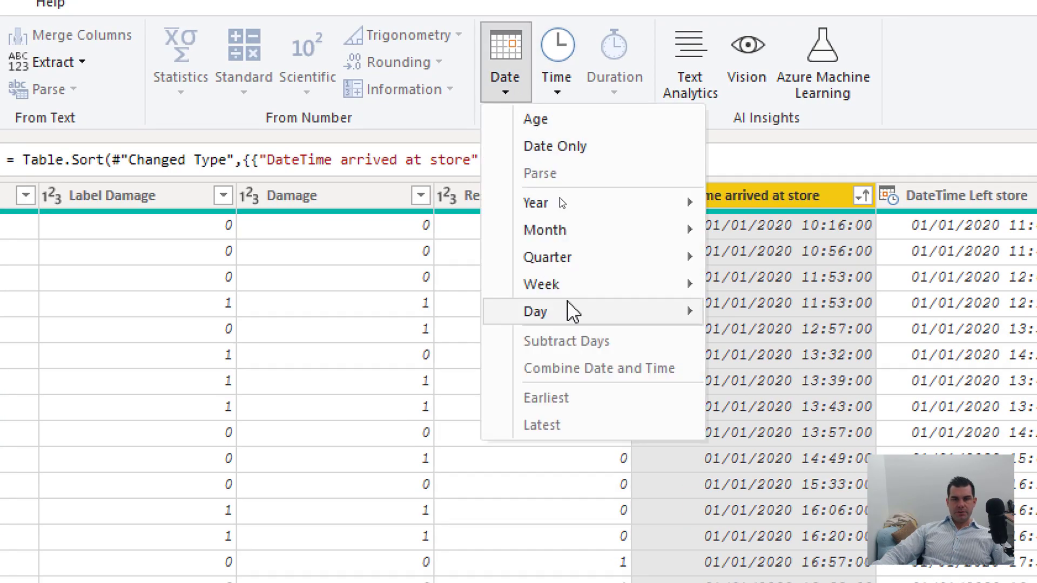
pyautogui.click(583, 154)
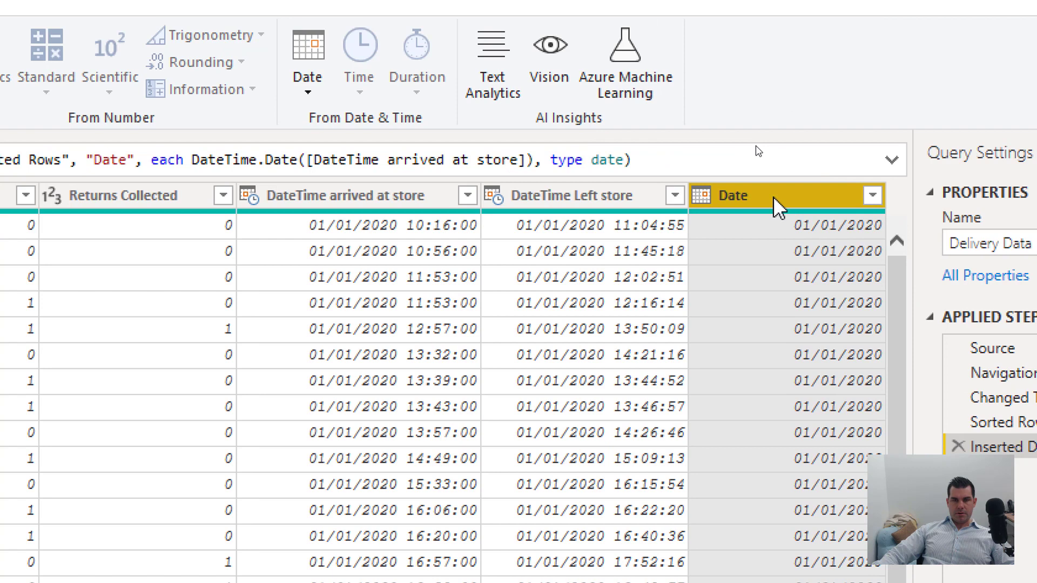
# Rename the new Date column in Delivery Data as Date Arrived
pyautogui.doubleClick(754, 196)
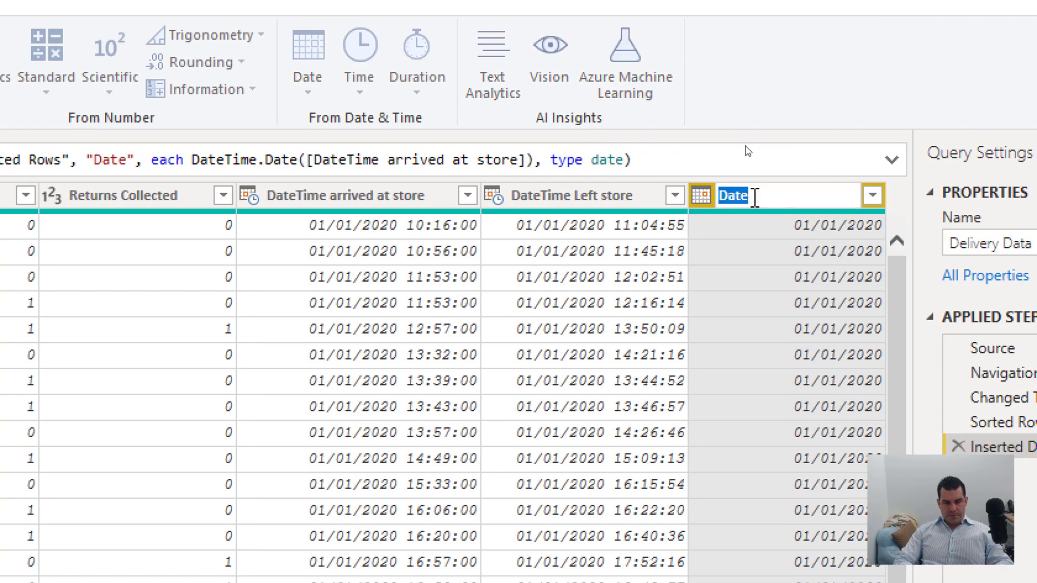
pyautogui.click(754, 196)
pyautogui.write('arrived')
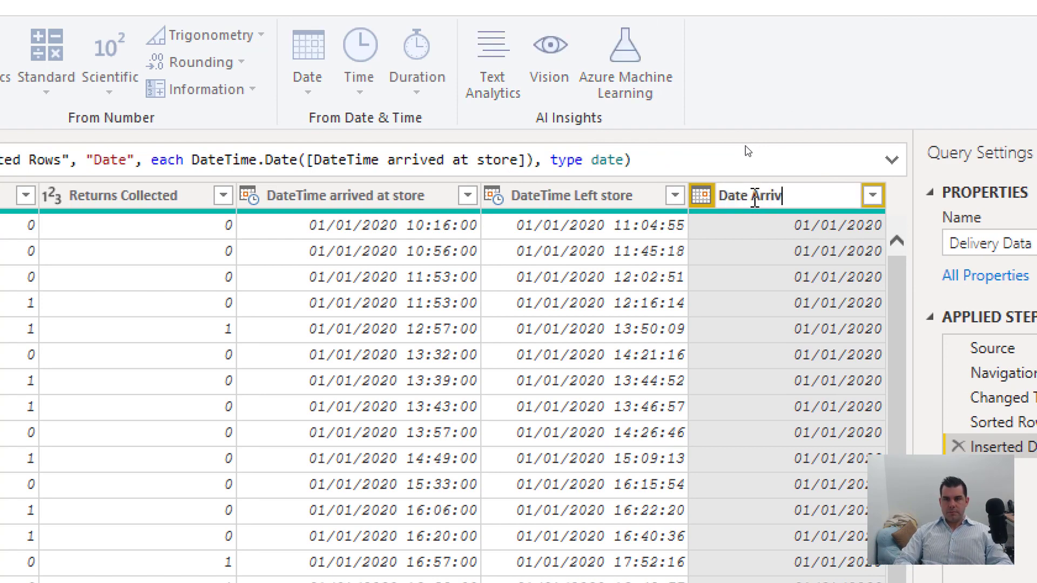
pyautogui.press('Return')
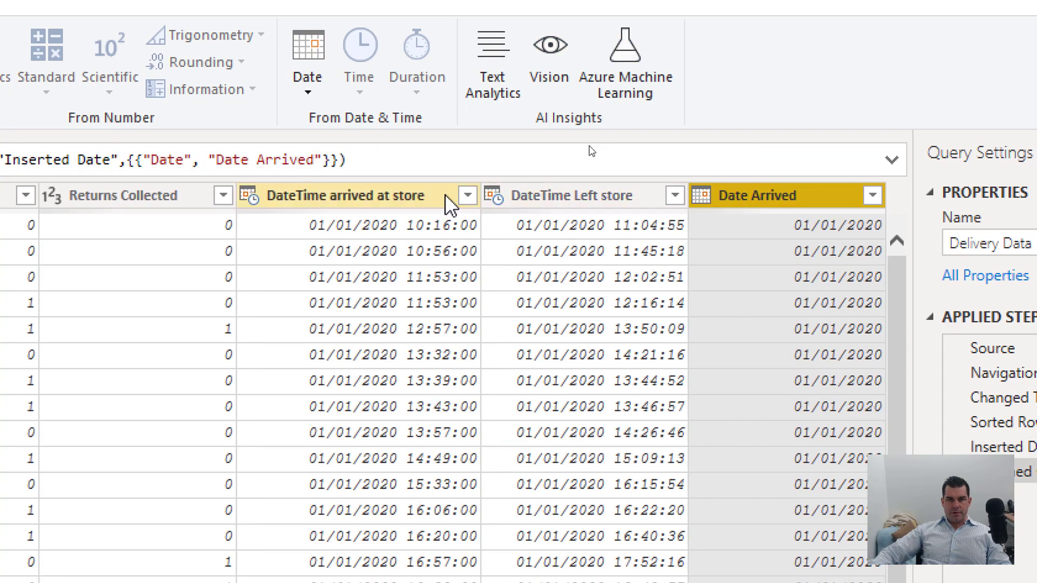
# Add a time-only column from DateTime arrived at store and name it Time Arrived
pyautogui.rightClick(424, 201)
pyautogui.click(400, 195)
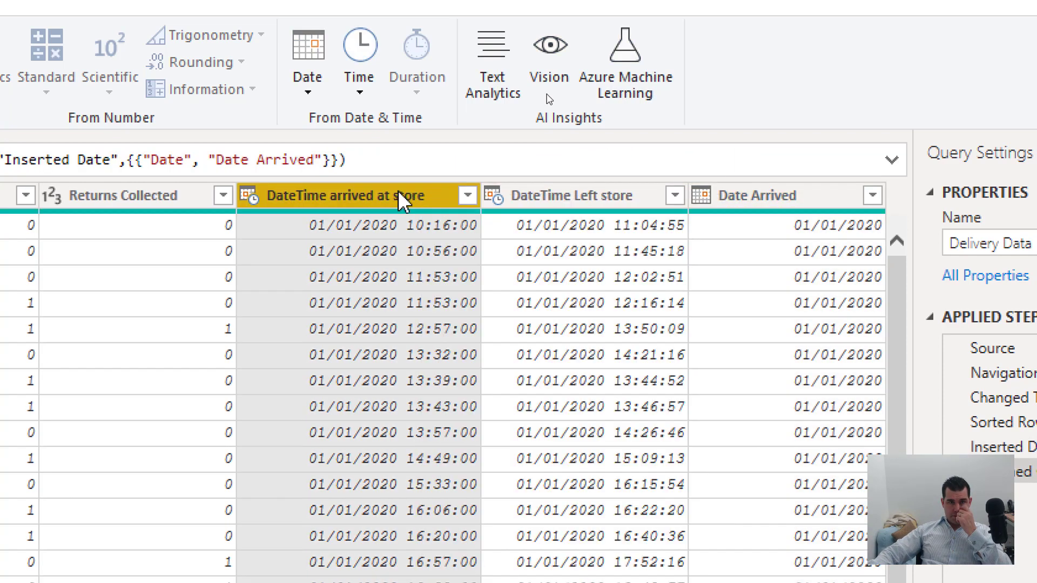
pyautogui.click(359, 84)
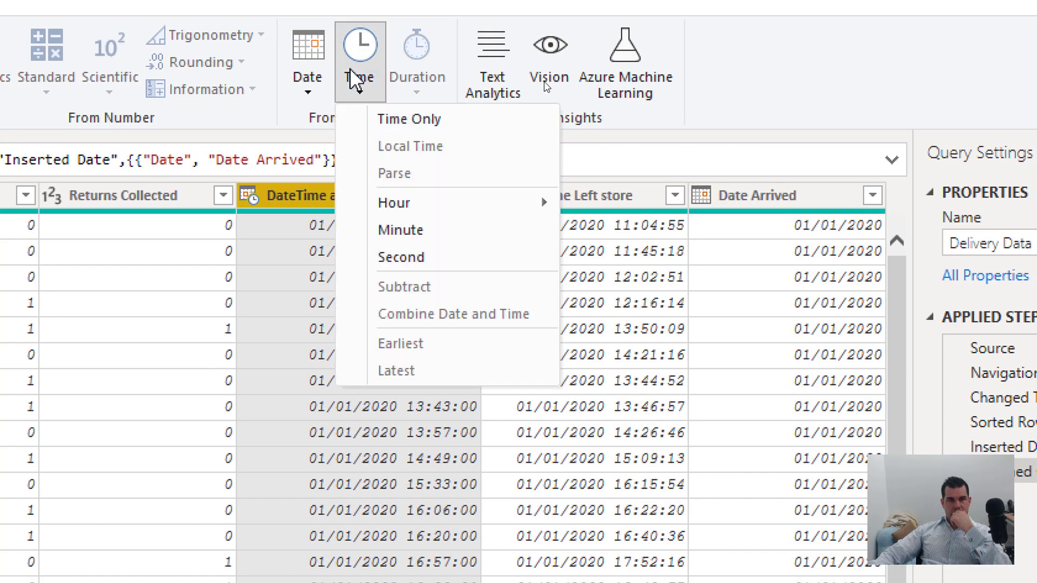
pyautogui.click(399, 118)
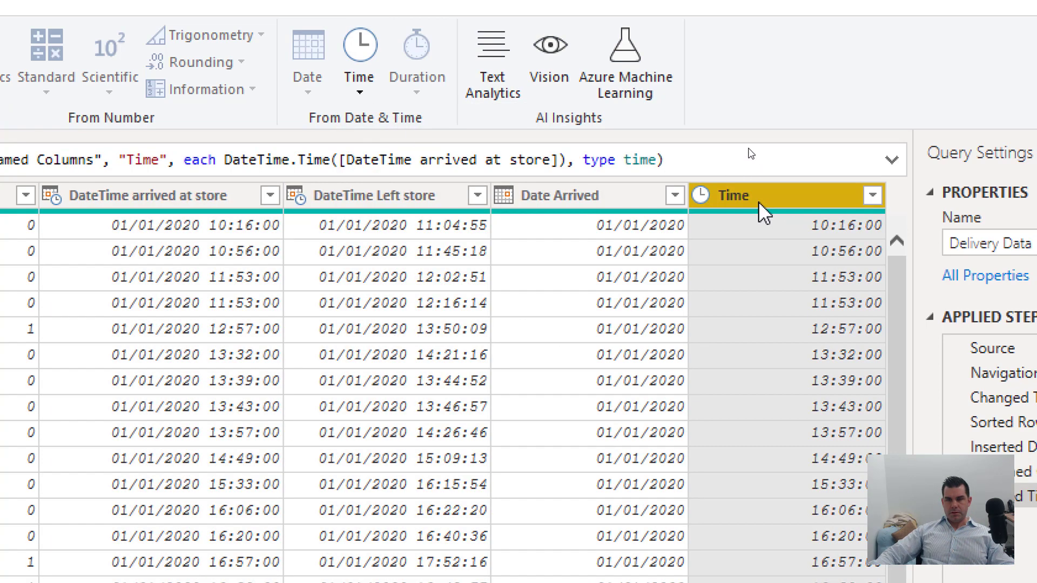
pyautogui.doubleClick(758, 202)
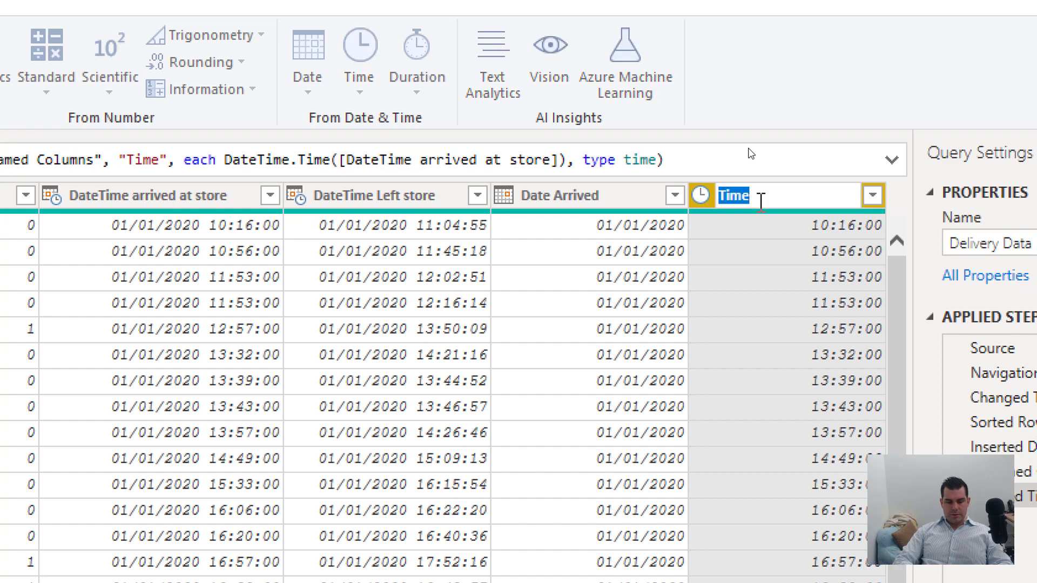
pyautogui.write('Time Arrive')
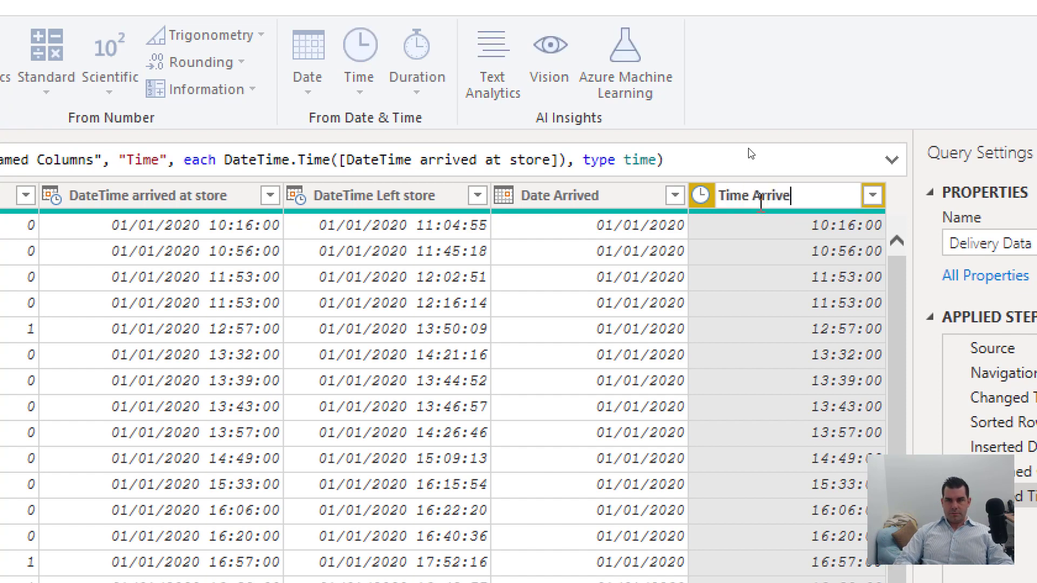
pyautogui.write('d')
pyautogui.press('Return')
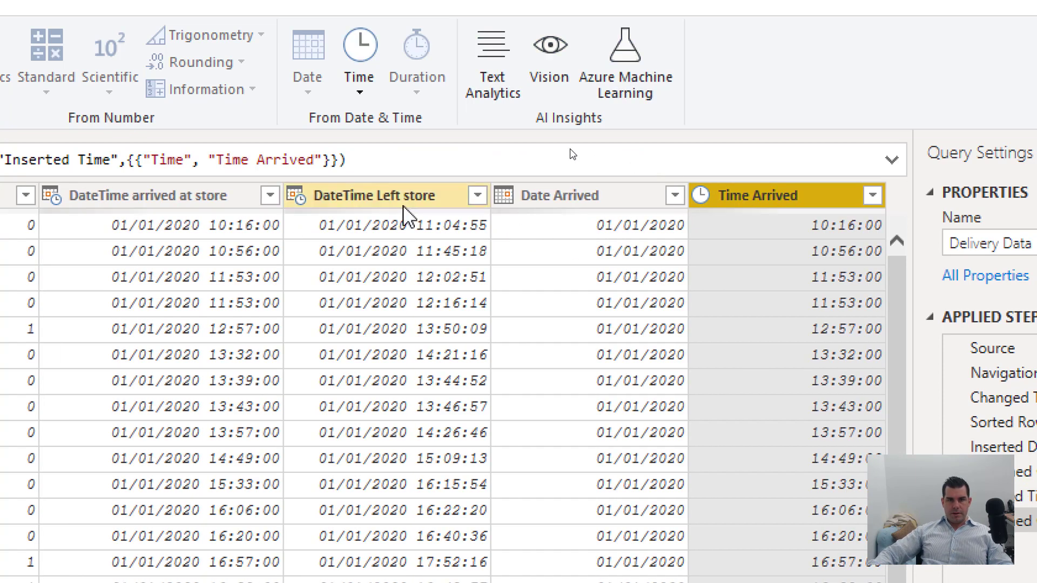
# Add a date-only column from DateTime Left store and name it Date Left
pyautogui.rightClick(408, 213)
pyautogui.click(348, 200)
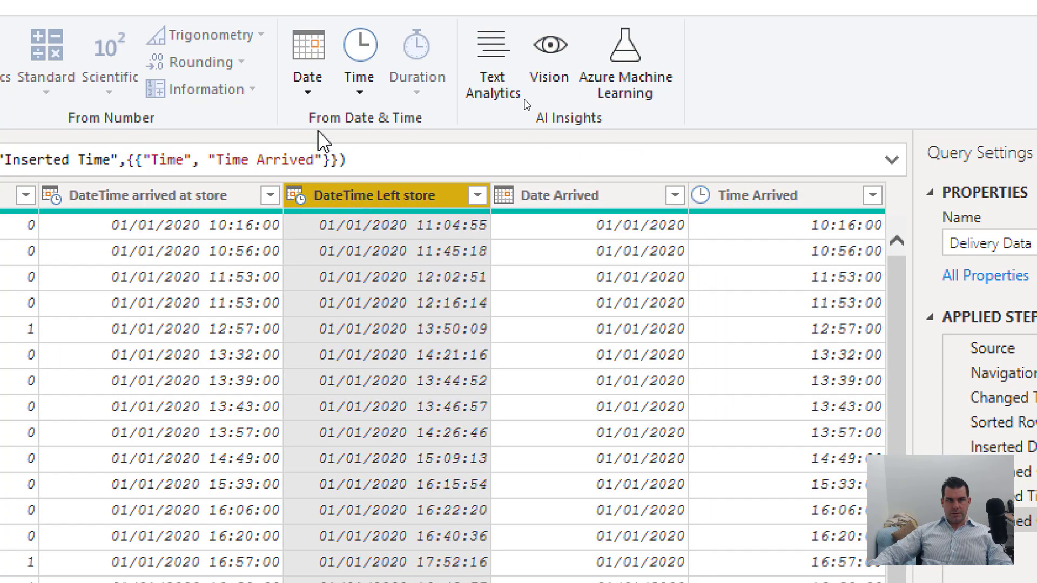
pyautogui.click(308, 87)
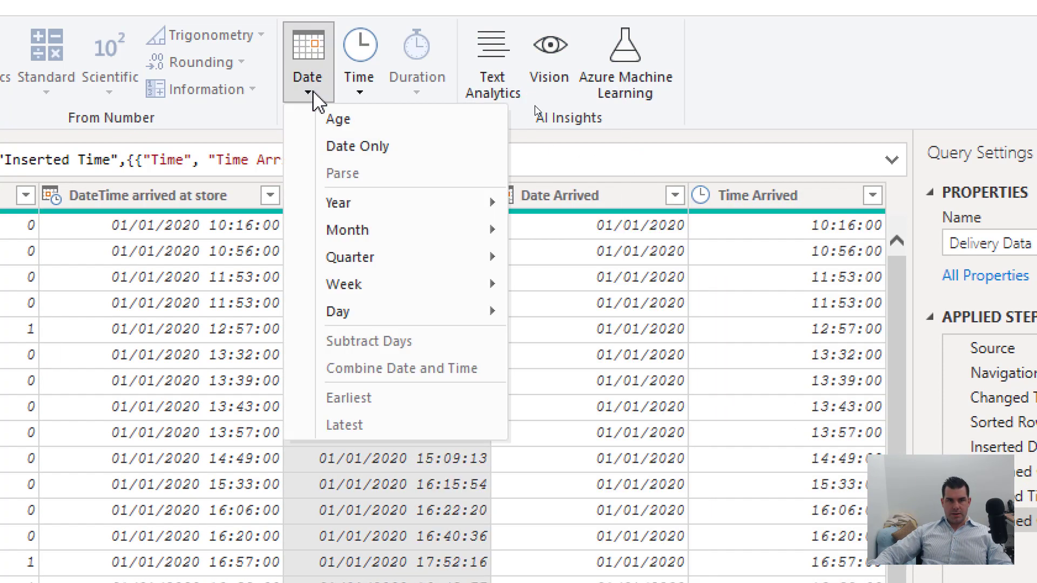
pyautogui.click(354, 147)
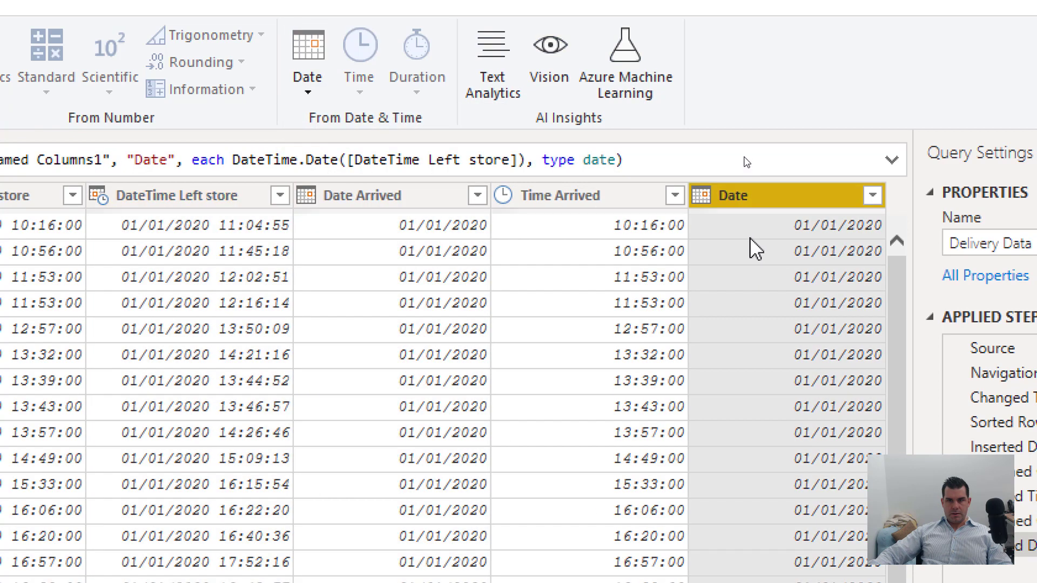
pyautogui.doubleClick(750, 195)
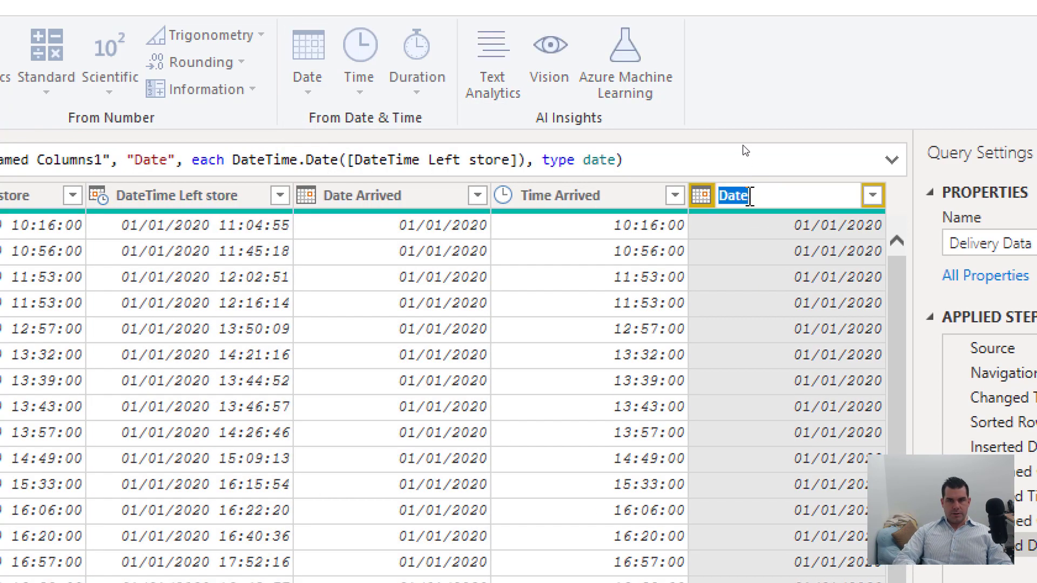
pyautogui.write('Date Le')
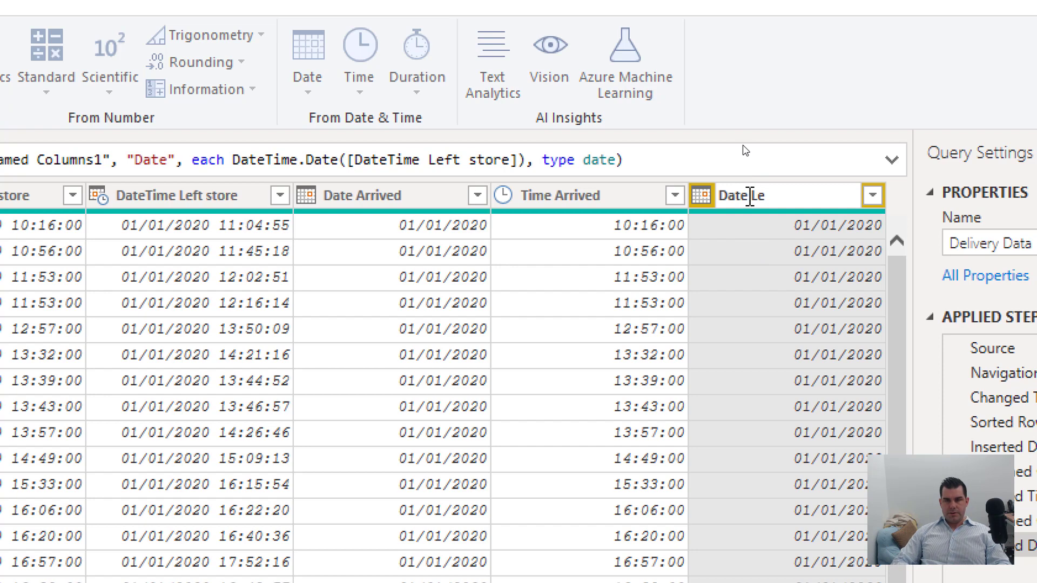
pyautogui.write('ft')
pyautogui.press('Return')
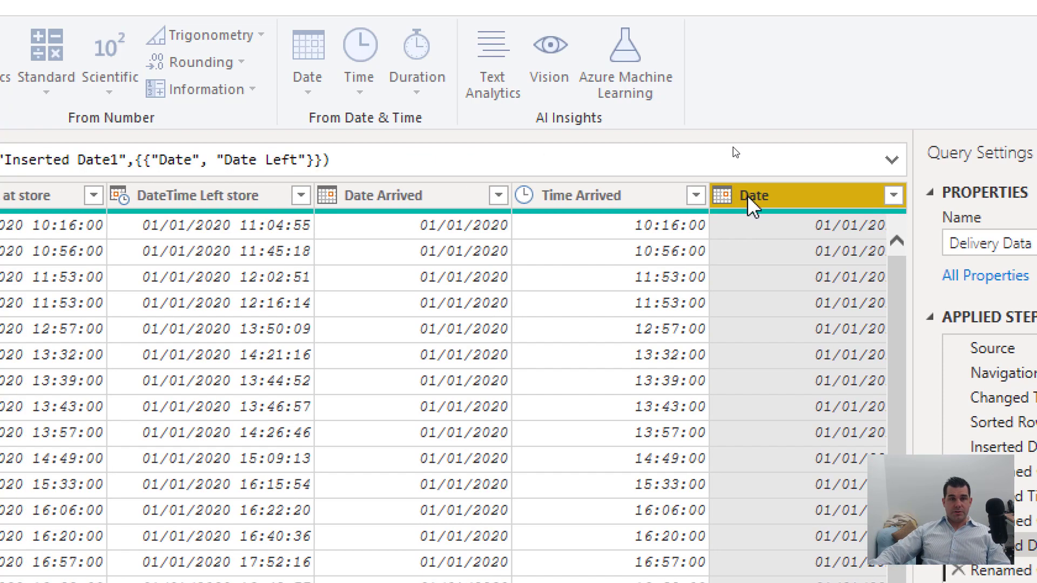
# Add a time-only column from DateTime Left store and name it Time Left
pyautogui.rightClick(224, 210)
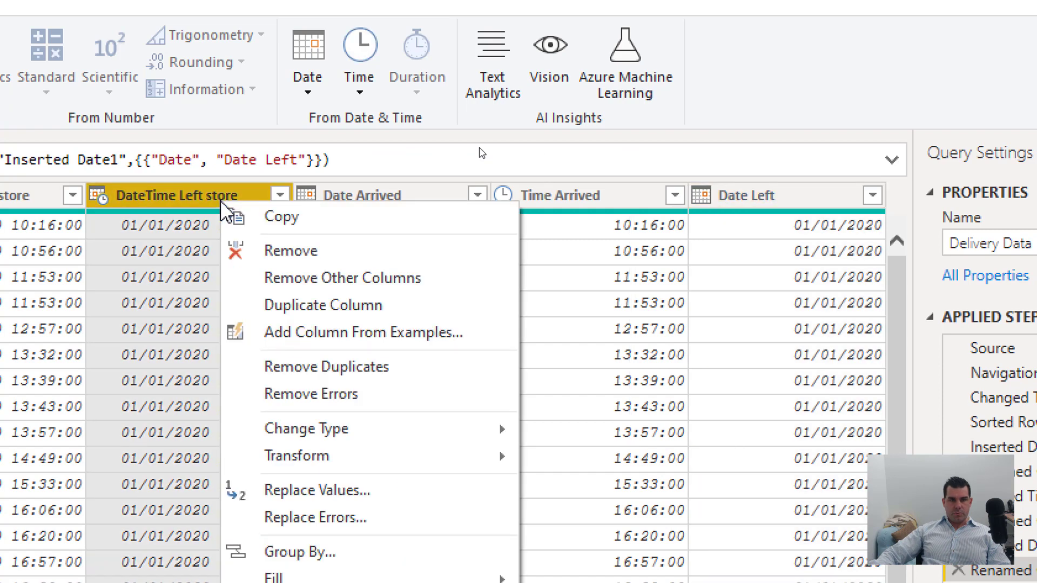
pyautogui.click(187, 192)
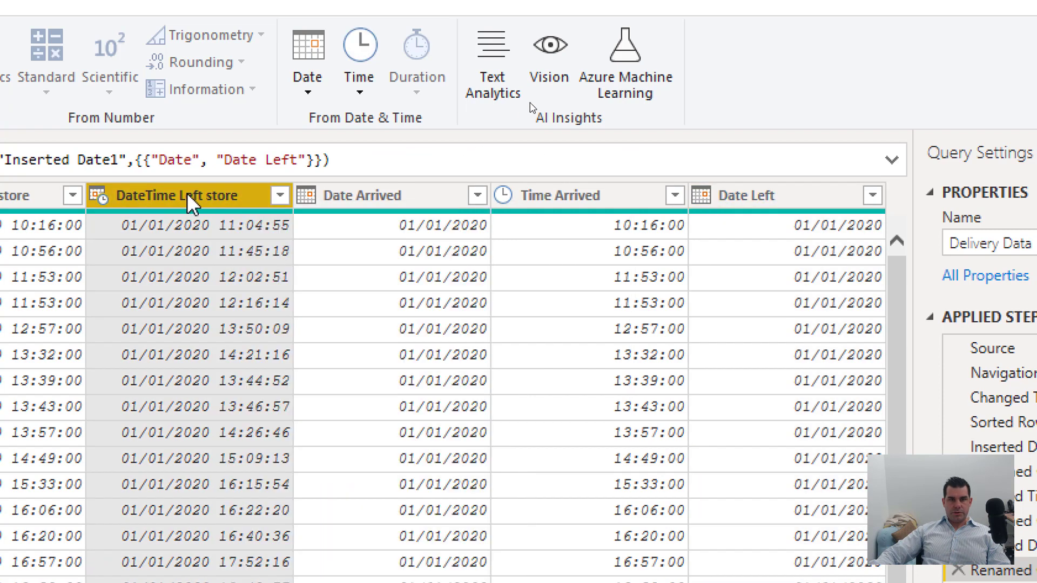
pyautogui.click(373, 93)
pyautogui.click(375, 116)
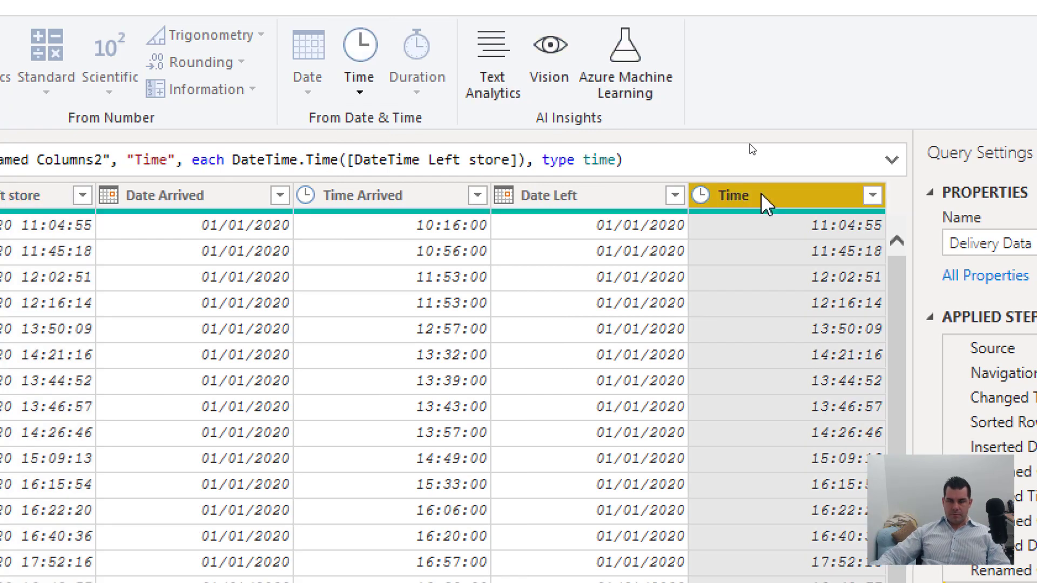
pyautogui.doubleClick(760, 193)
pyautogui.write('Time Lef')
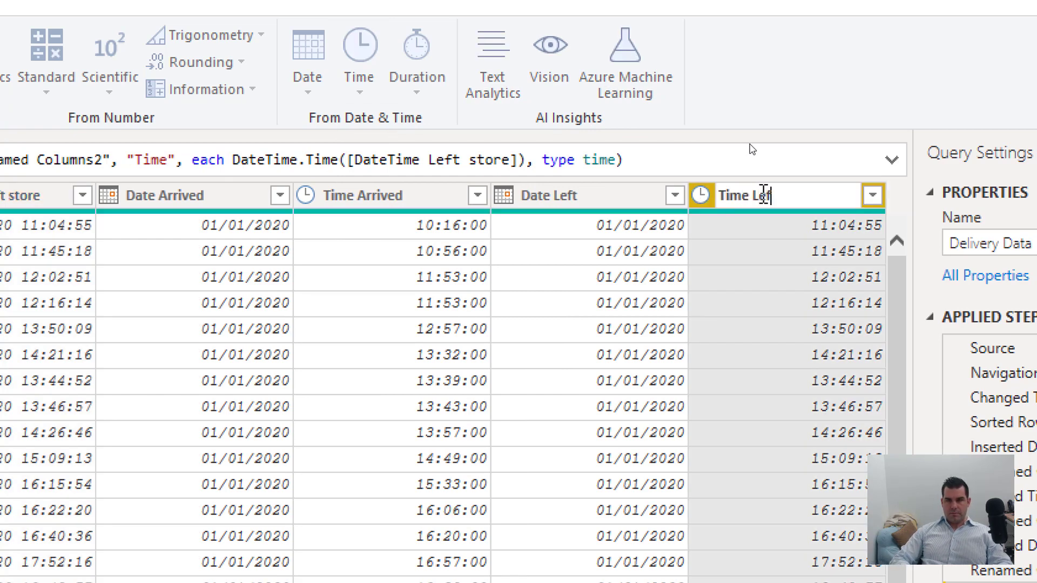
pyautogui.write('t')
pyautogui.press('Return')
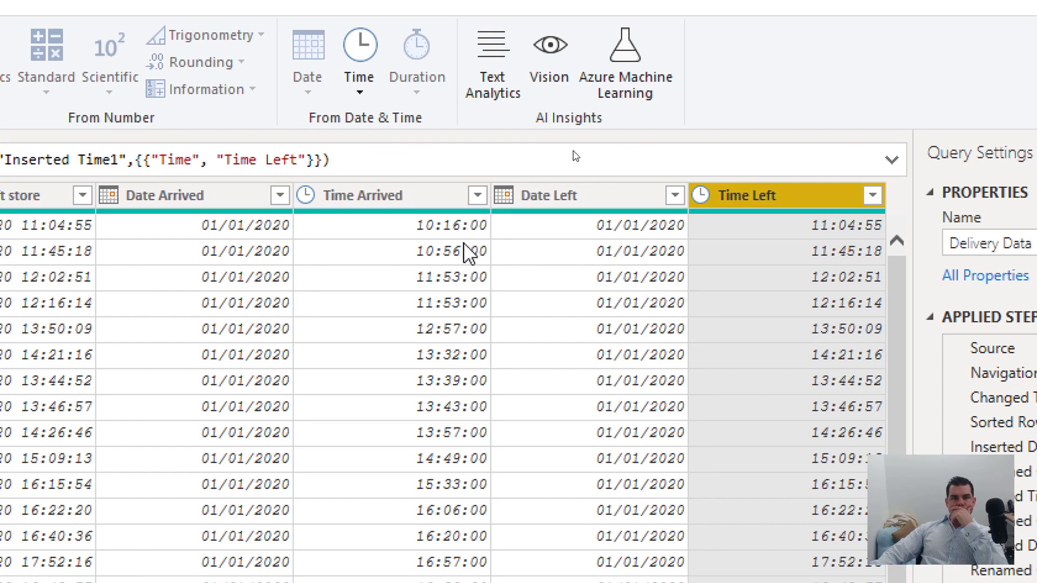
pyautogui.click(359, 93)
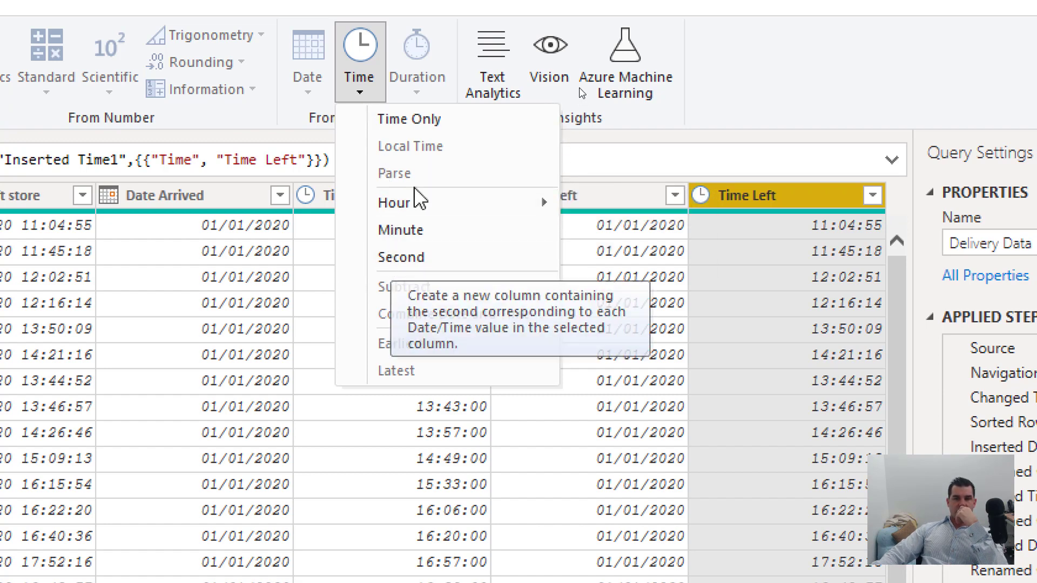
pyautogui.click(361, 98)
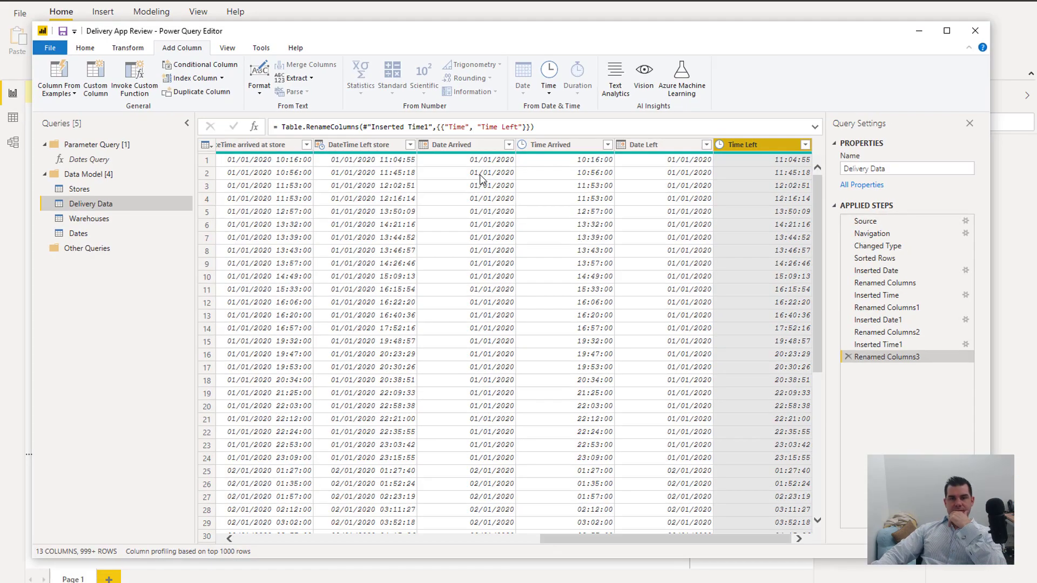
# Remove the DateTime arrived at store and DateTime Left store columns from Delivery Data
pyautogui.rightClick(256, 149)
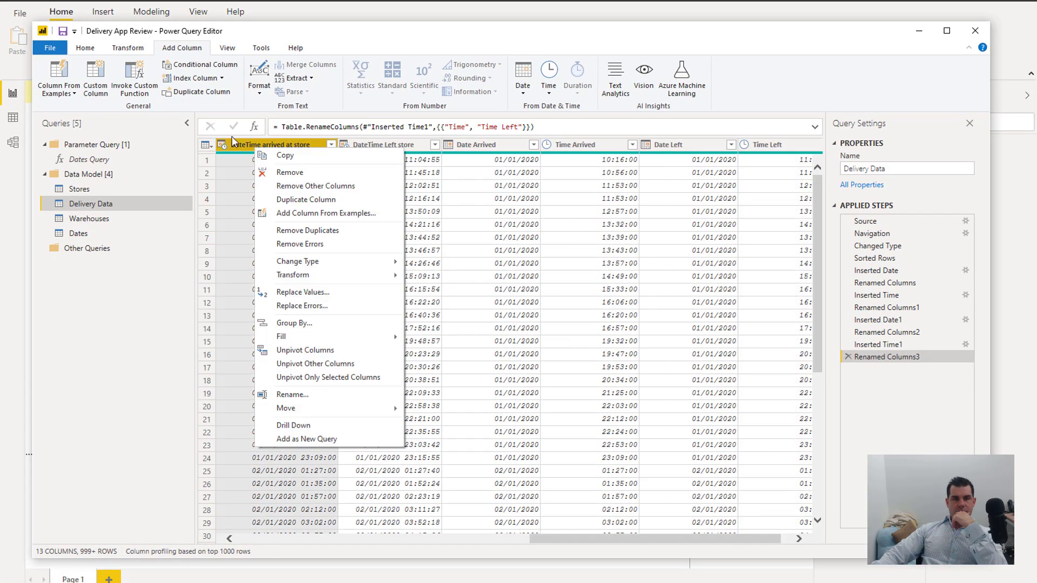
pyautogui.keyDown('ctrl'); pyautogui.click(368, 145); pyautogui.keyUp('ctrl')
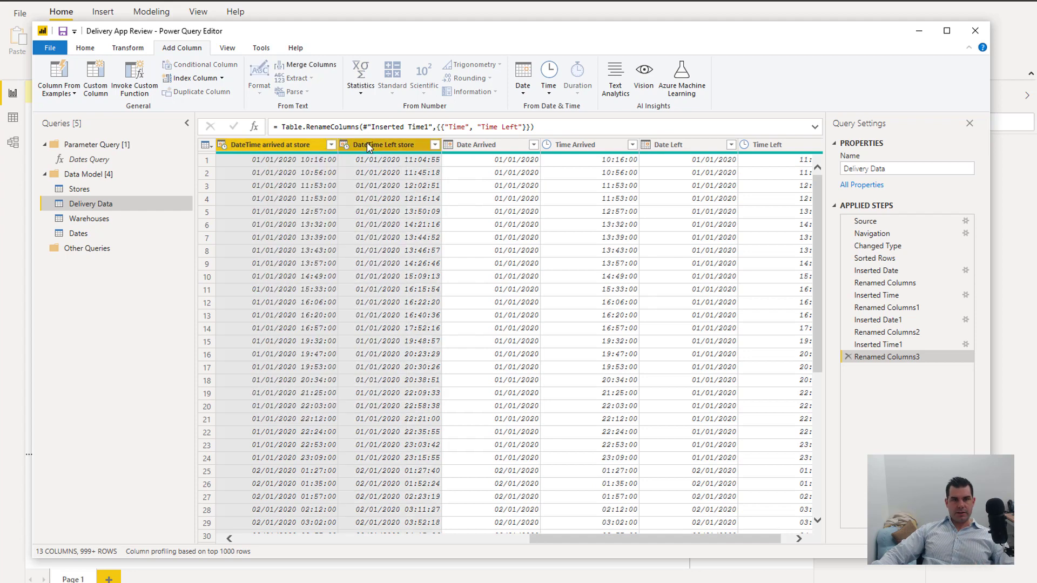
pyautogui.rightClick(367, 141)
pyautogui.click(397, 167)
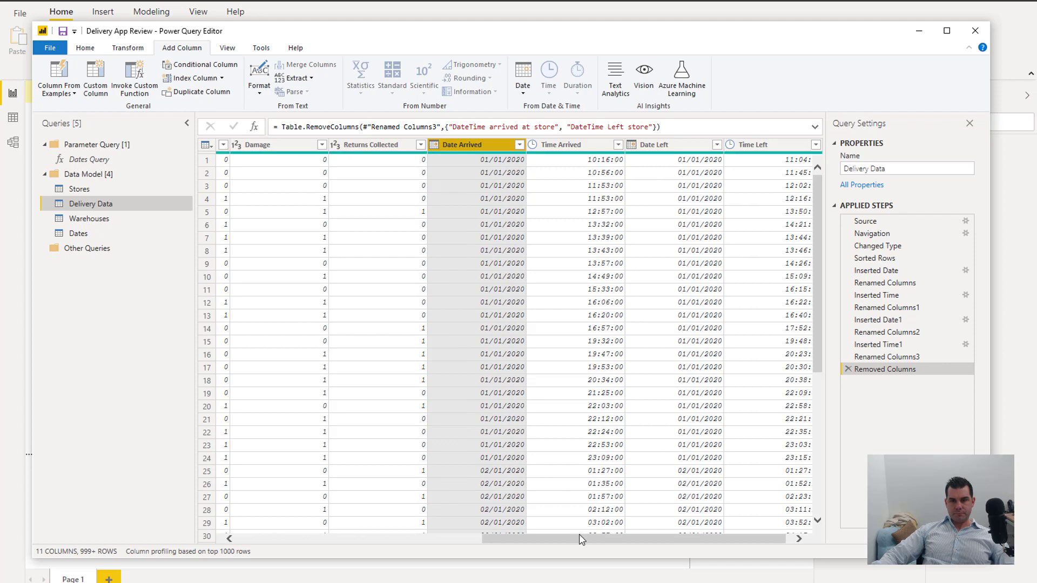
# Look through the Delivery Data rows and compare the arrival and leaving dates and times for deliveries that cross midnight
pyautogui.moveTo(579, 535); pyautogui.dragTo(660, 546)
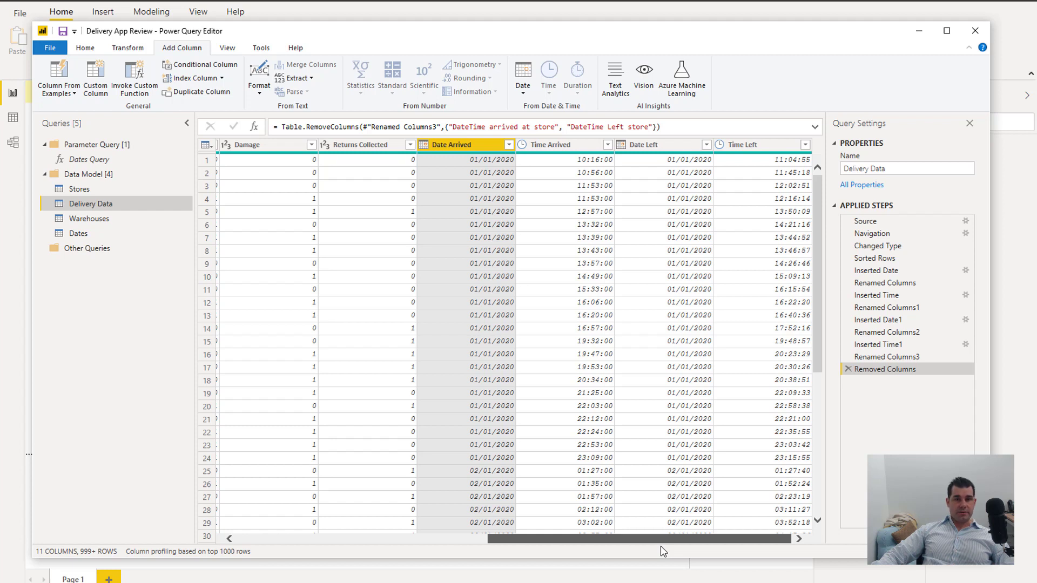
pyautogui.moveTo(663, 551); pyautogui.dragTo(663, 551)
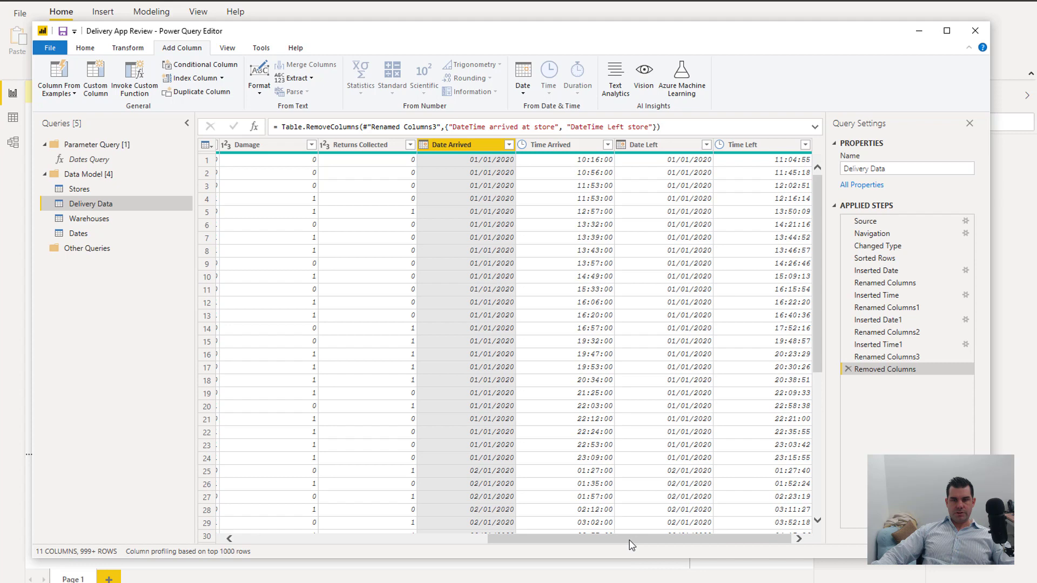
pyautogui.moveTo(632, 545); pyautogui.dragTo(318, 535)
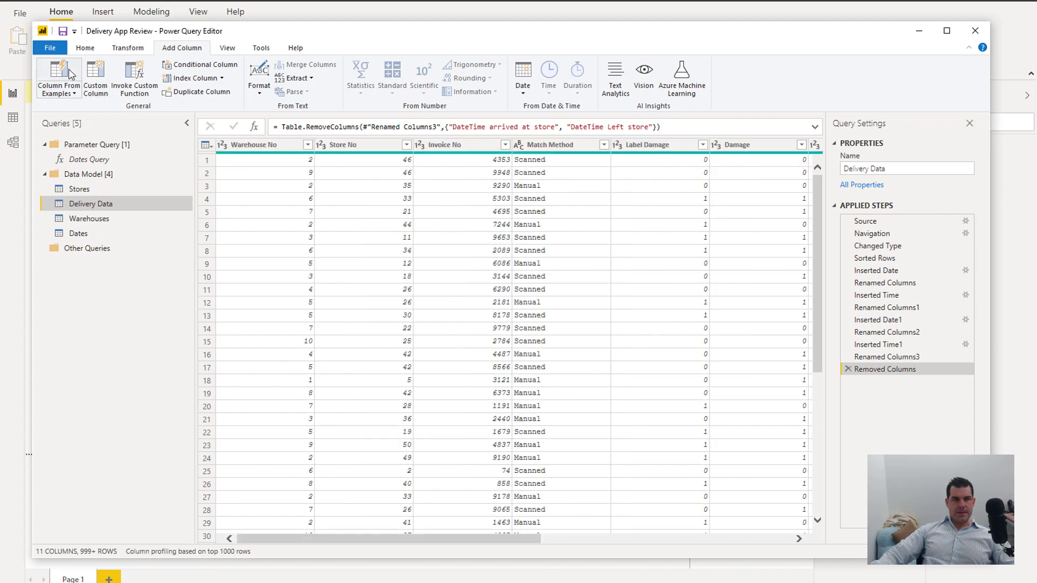
pyautogui.moveTo(340, 543); pyautogui.dragTo(656, 544)
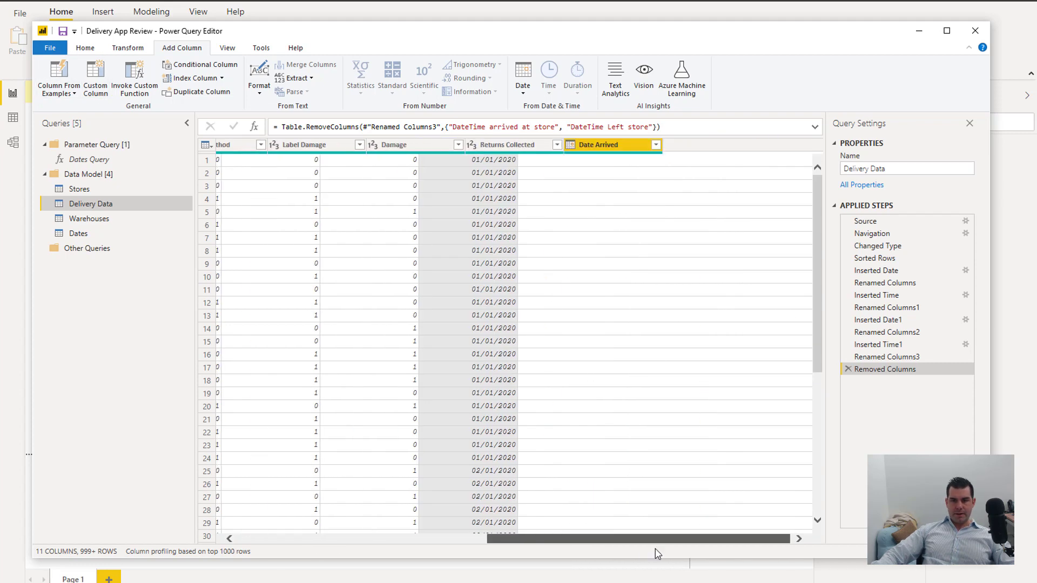
pyautogui.scroll(-20, 741, 302)
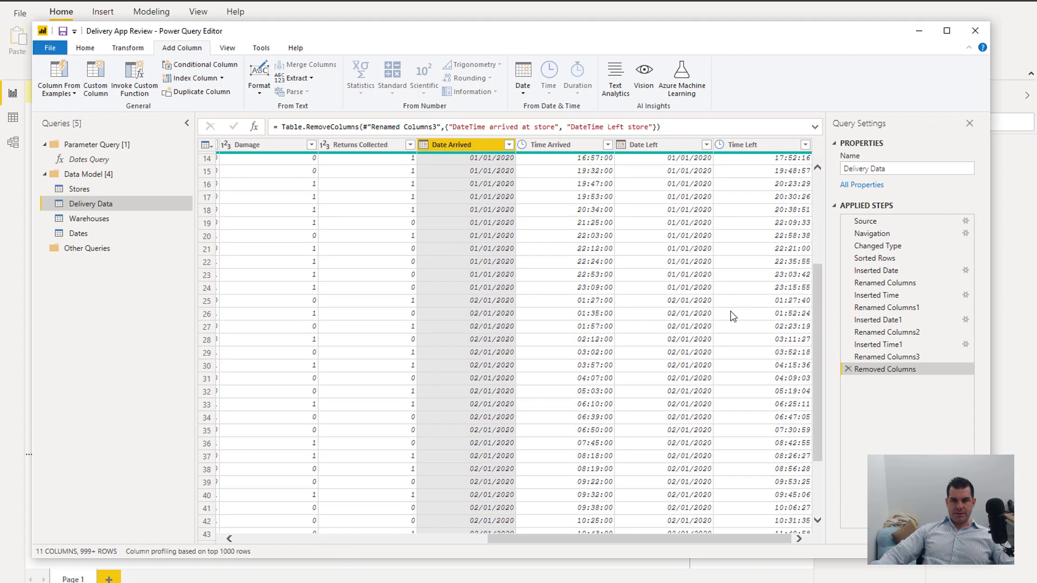
pyautogui.scroll(-6, 710, 331)
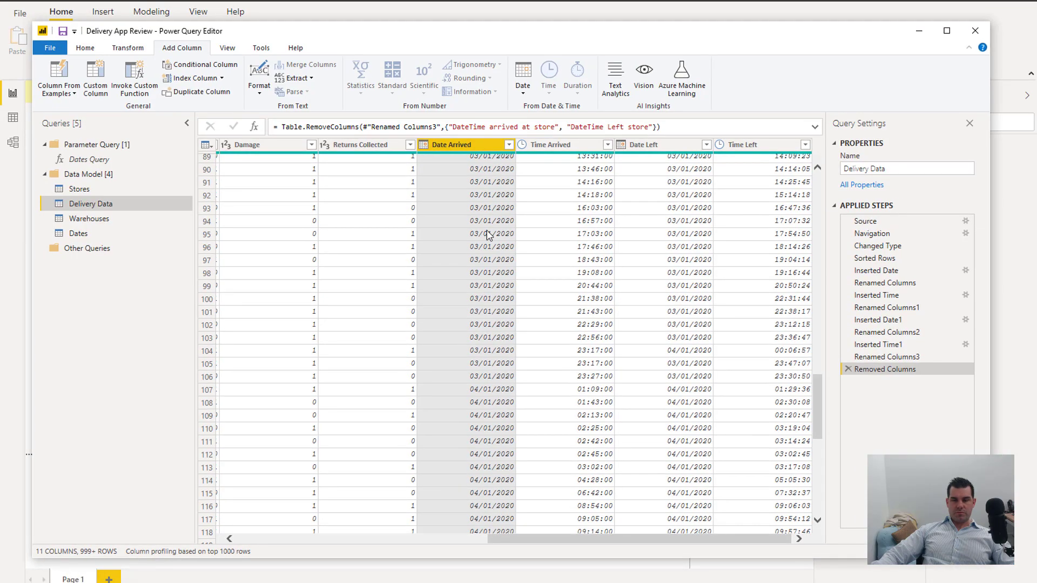
pyautogui.scroll(-20, 484, 263)
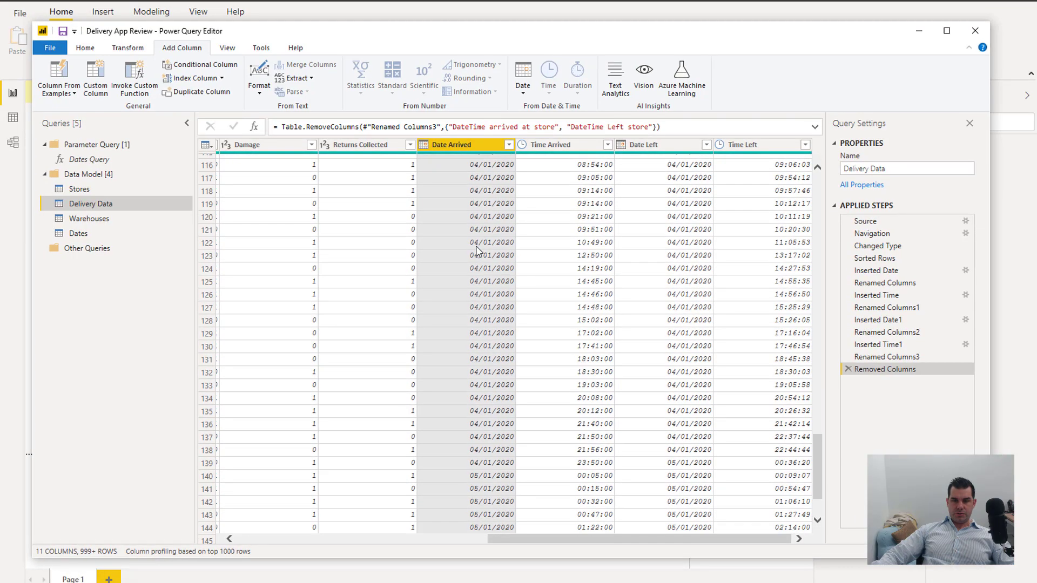
pyautogui.scroll(-20, 477, 250)
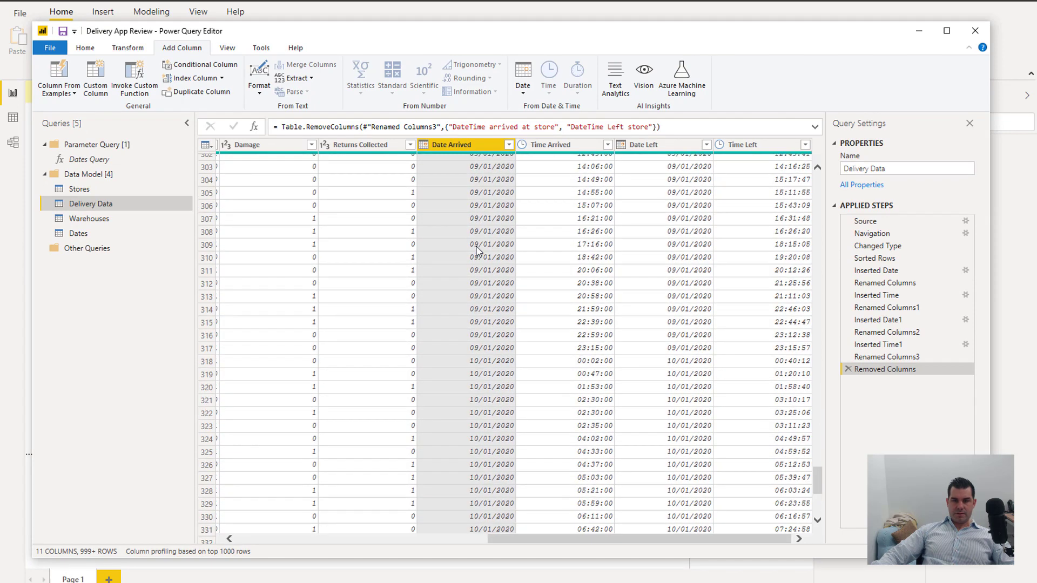
pyautogui.scroll(-20, 477, 251)
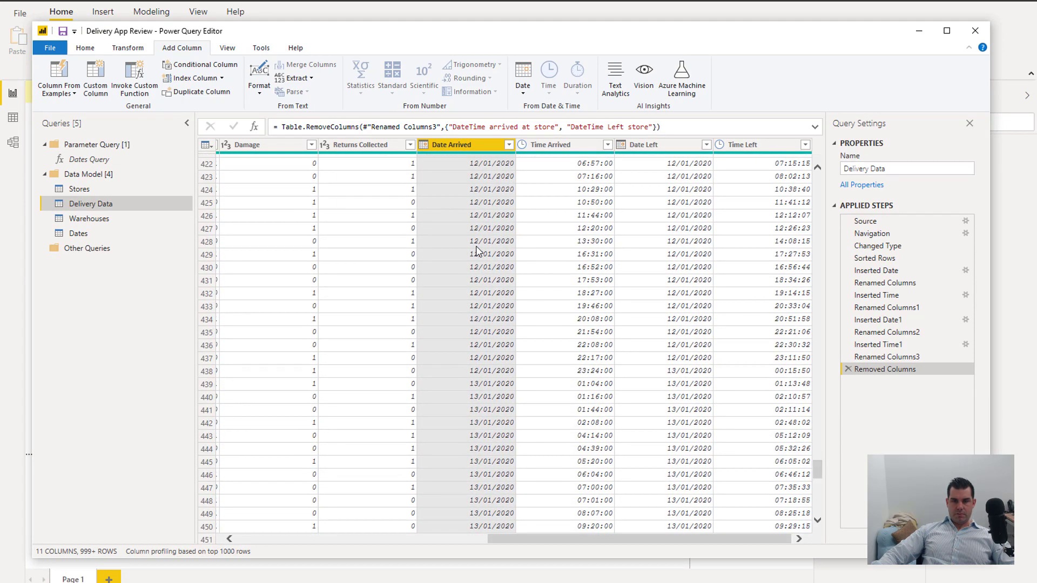
pyautogui.scroll(-20, 477, 250)
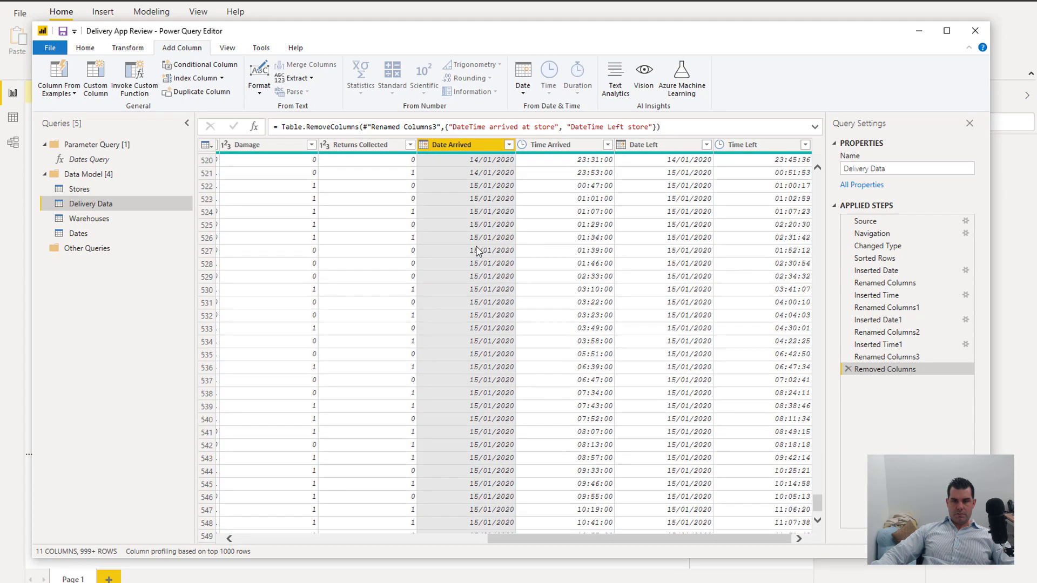
pyautogui.scroll(-20, 477, 250)
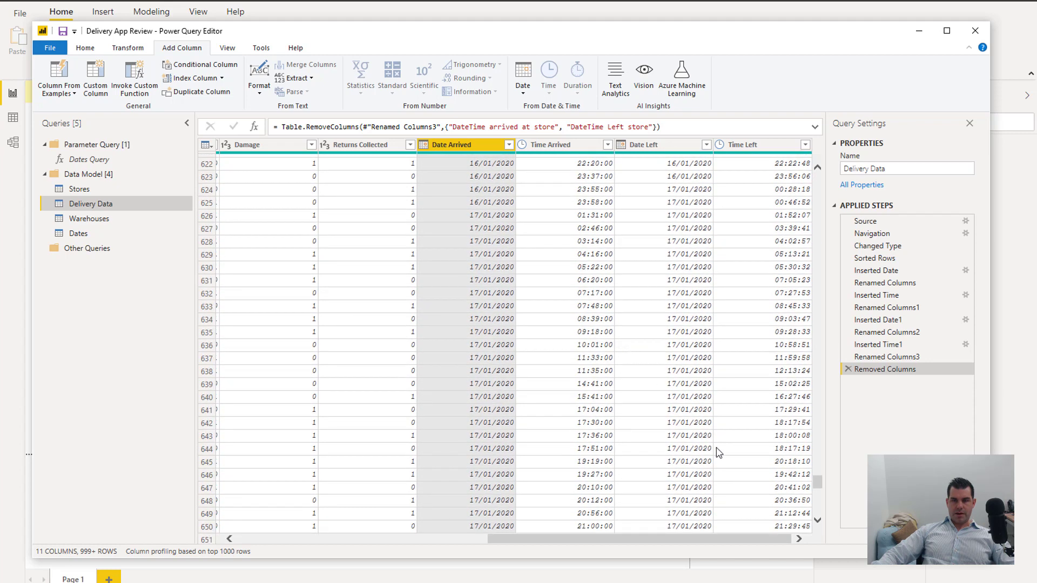
pyautogui.moveTo(818, 488); pyautogui.dragTo(794, 179)
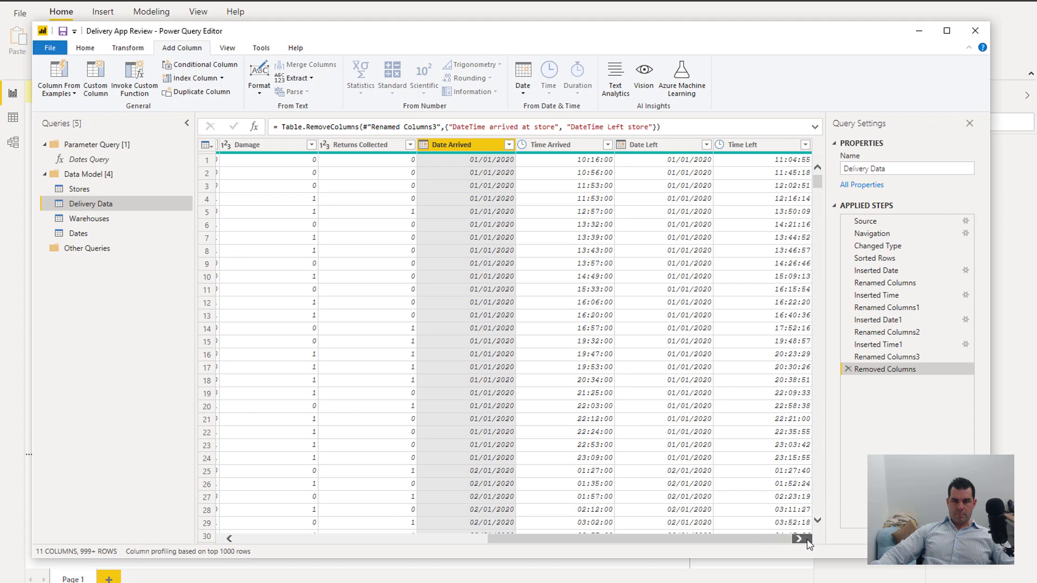
pyautogui.click(767, 145)
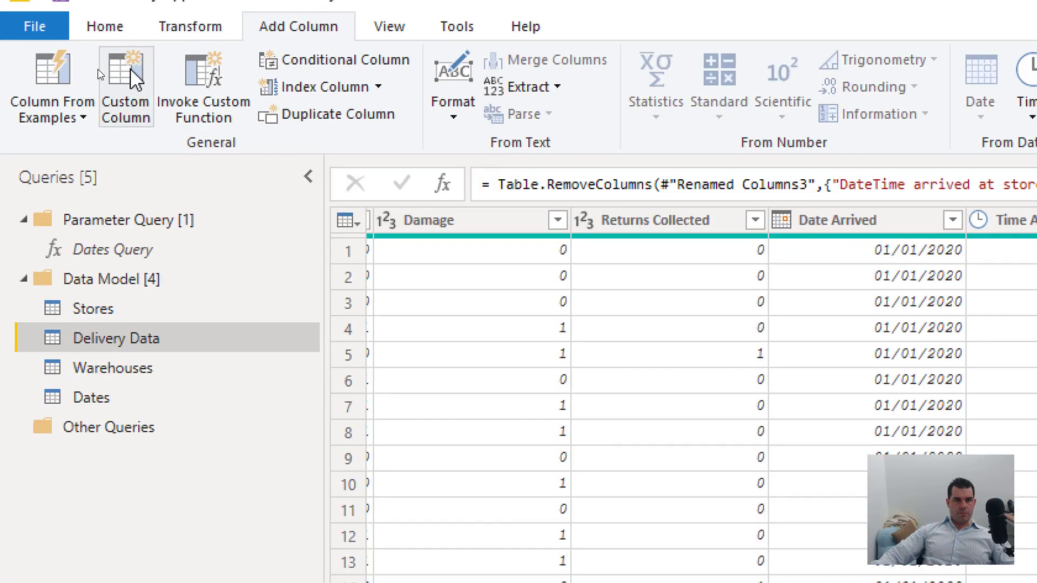
pyautogui.click(221, 77)
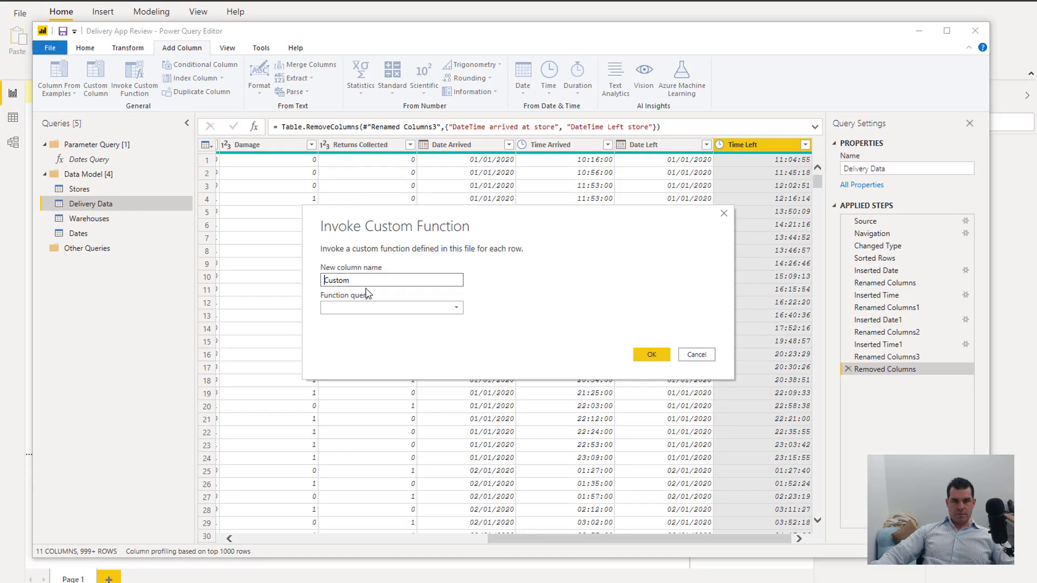
pyautogui.click(389, 308)
pyautogui.click(694, 356)
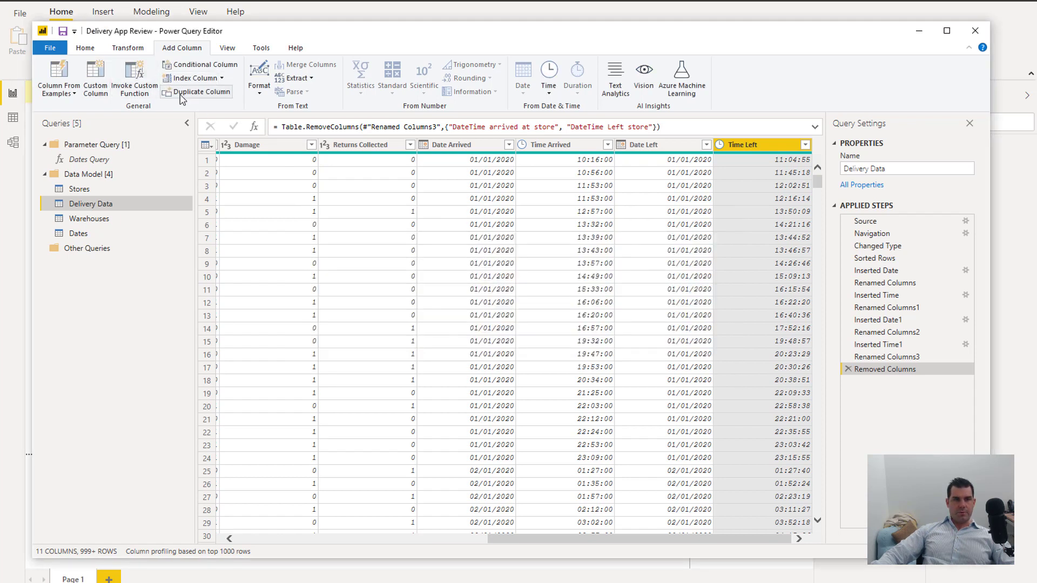
# Start a conditional column named Date Difference whose condition tests Date Arrived with the equals operator
pyautogui.click(192, 66)
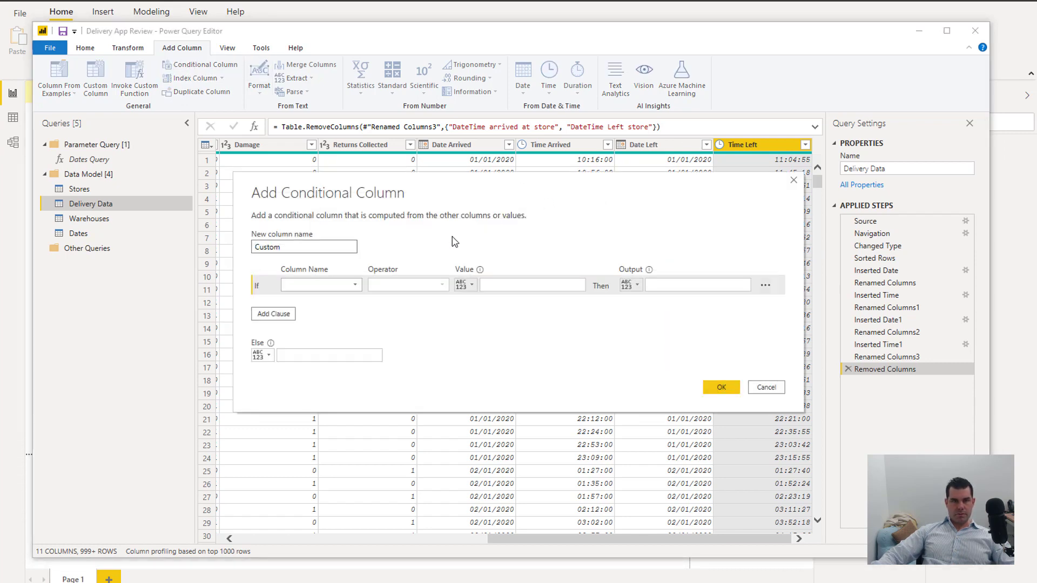
pyautogui.doubleClick(299, 248)
pyautogui.write('Date')
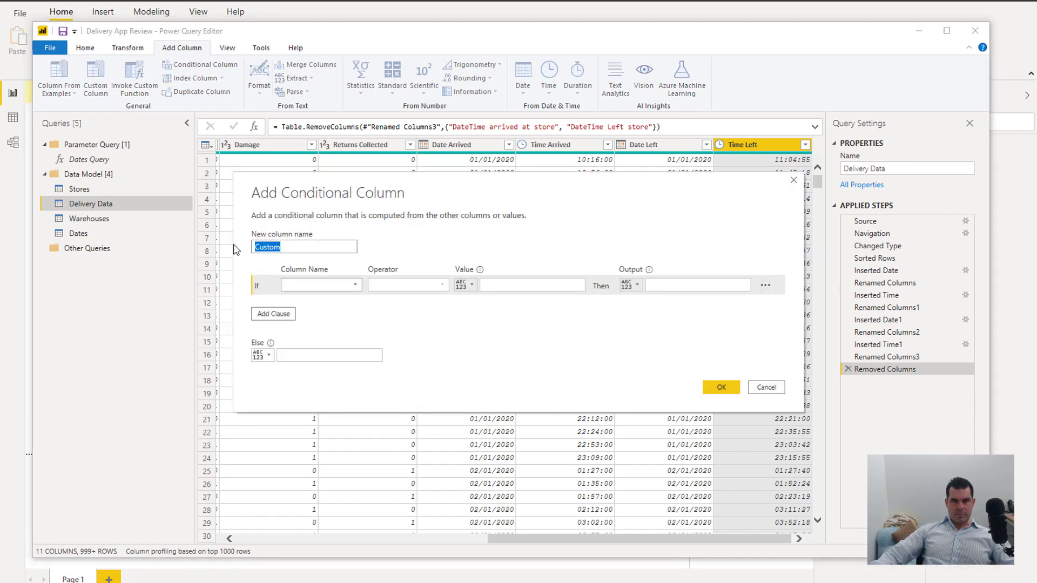
pyautogui.write(' Difference')
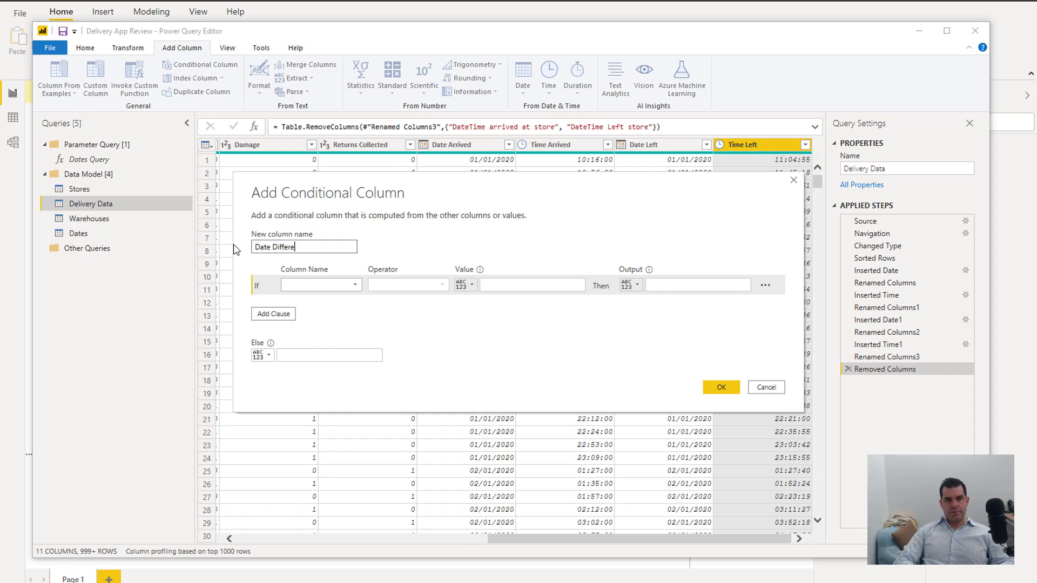
pyautogui.click(320, 285)
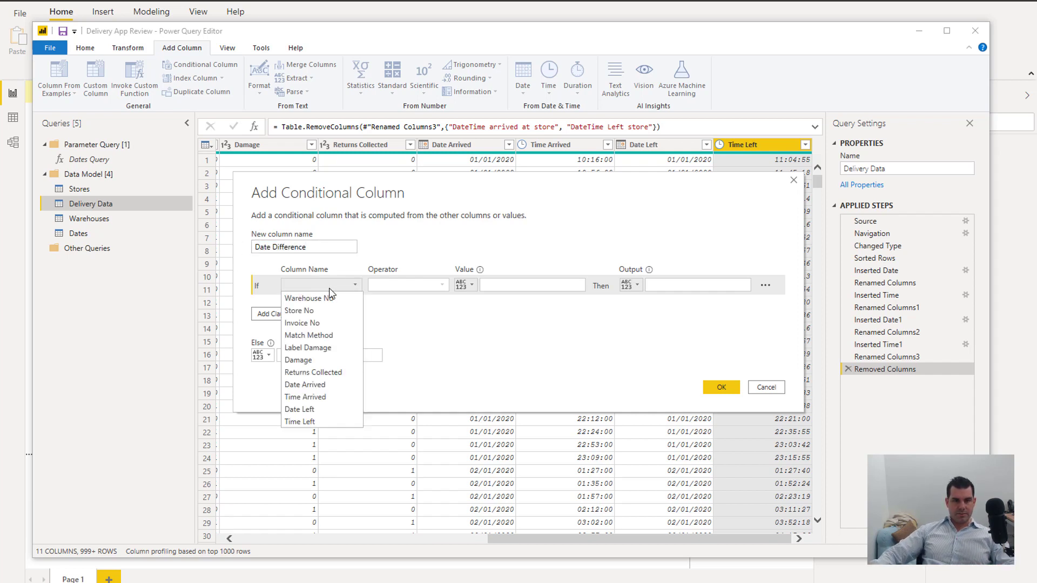
pyautogui.click(323, 385)
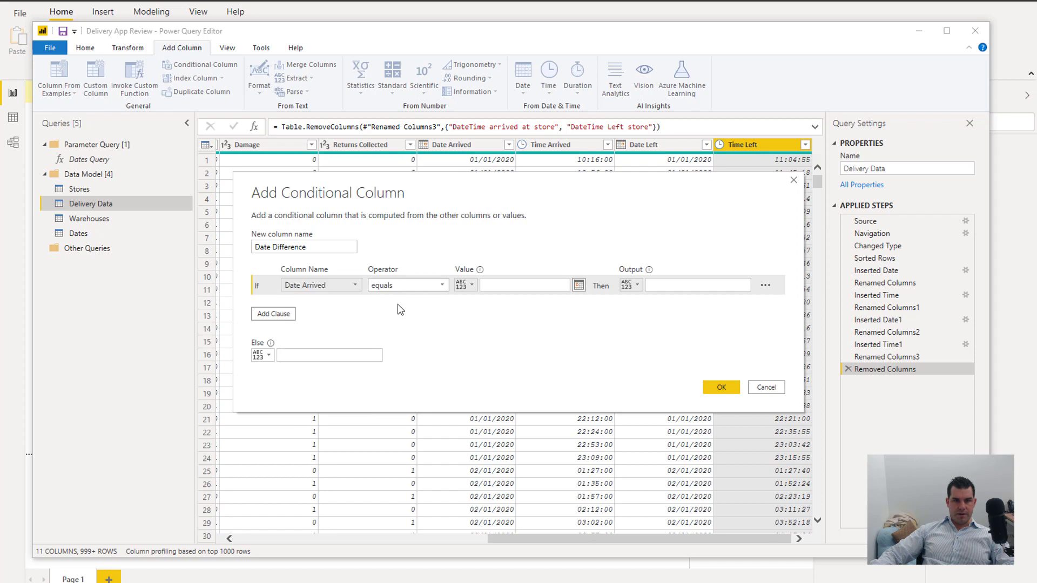
pyautogui.click(439, 284)
pyautogui.click(439, 285)
# Compare against the Date Left column in the condition and create the conditional column with its outputs left empty
pyautogui.click(506, 285)
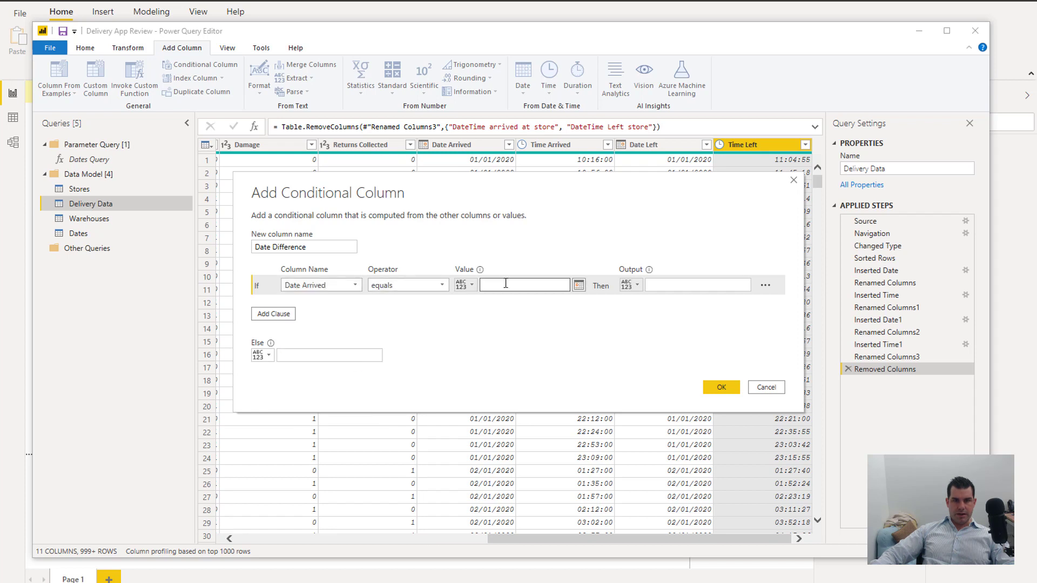
pyautogui.click(580, 287)
pyautogui.click(579, 286)
pyautogui.click(579, 286)
pyautogui.click(465, 285)
pyautogui.click(468, 286)
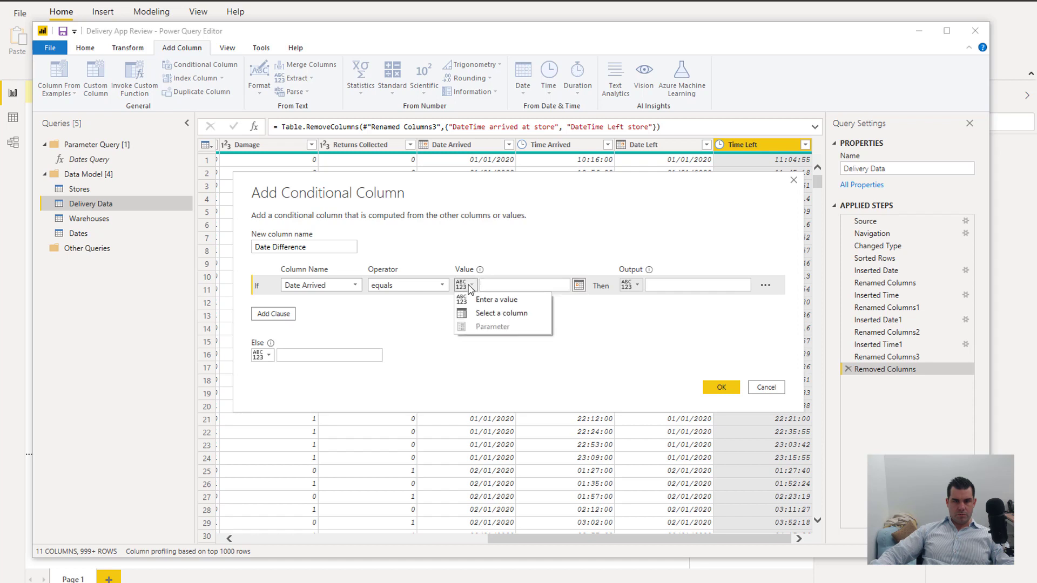
pyautogui.click(495, 313)
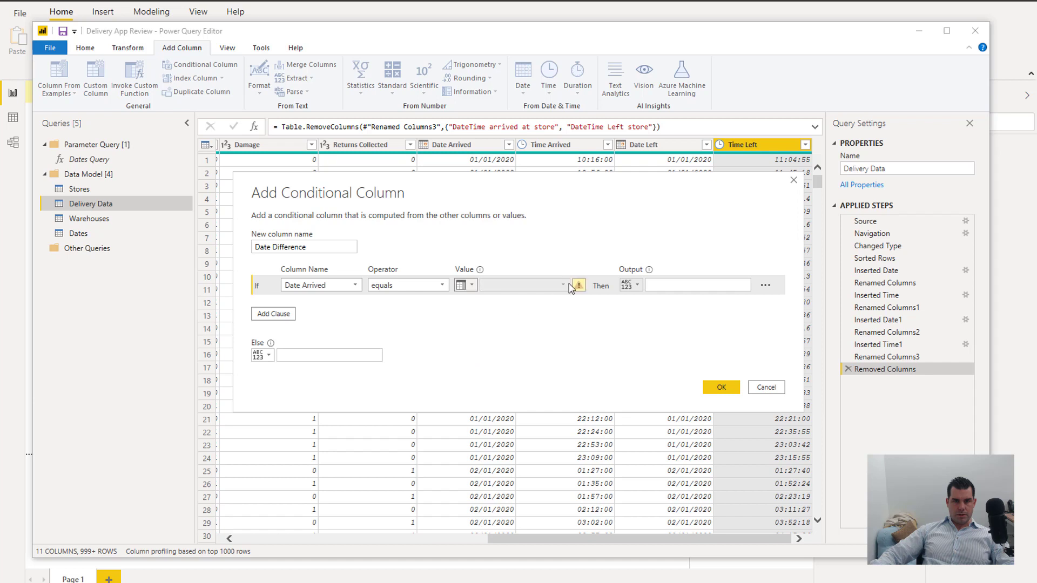
pyautogui.click(563, 285)
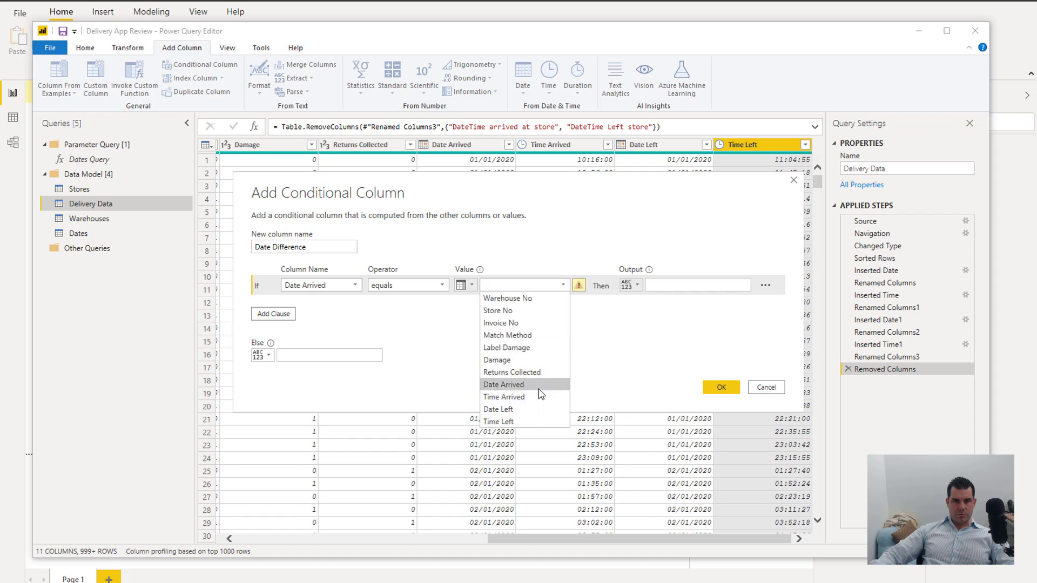
pyautogui.click(542, 411)
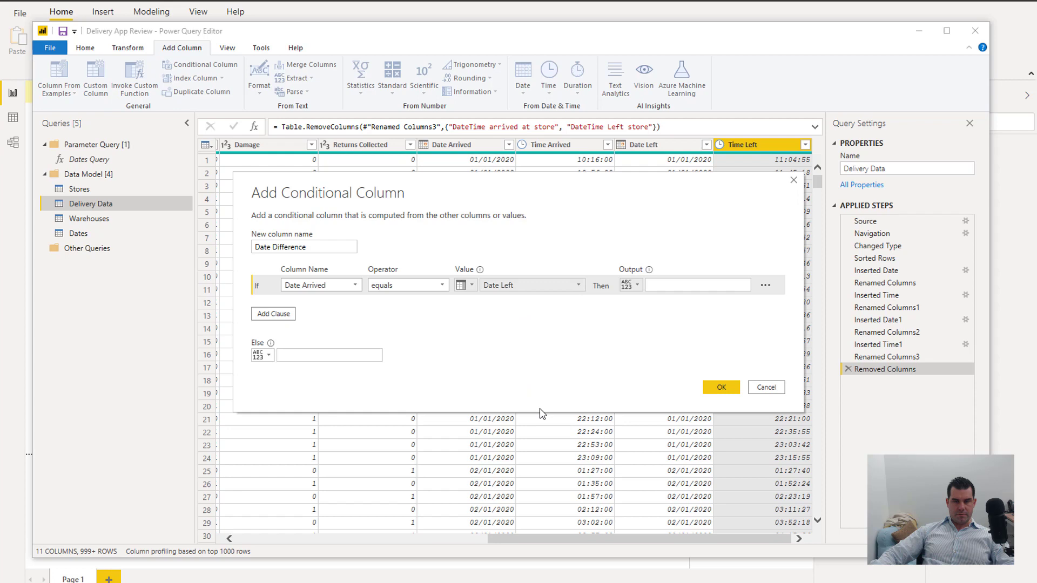
pyautogui.click(716, 390)
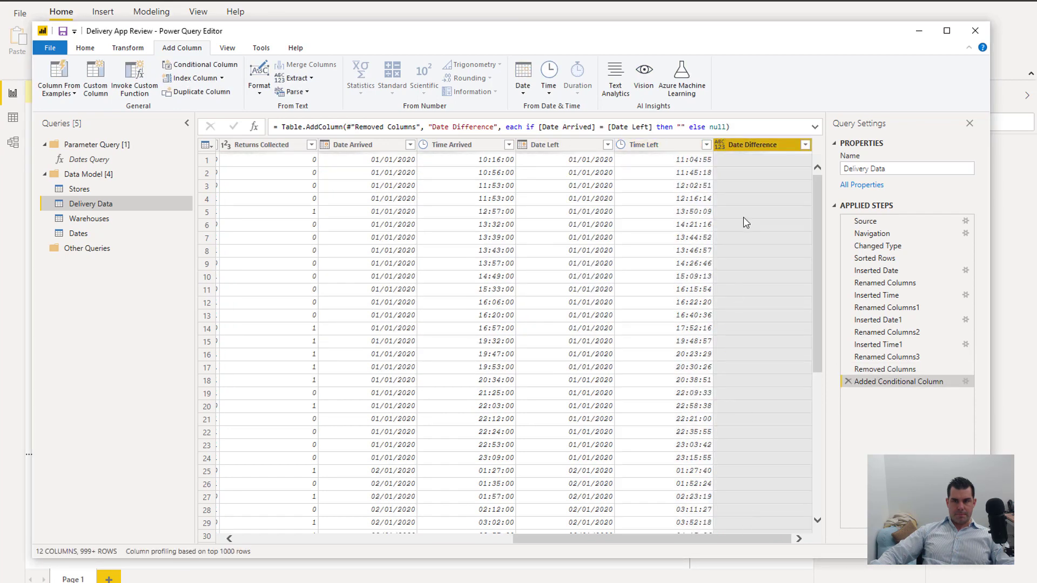
# Filter the Date Difference column to exclude null rows
pyautogui.click(806, 146)
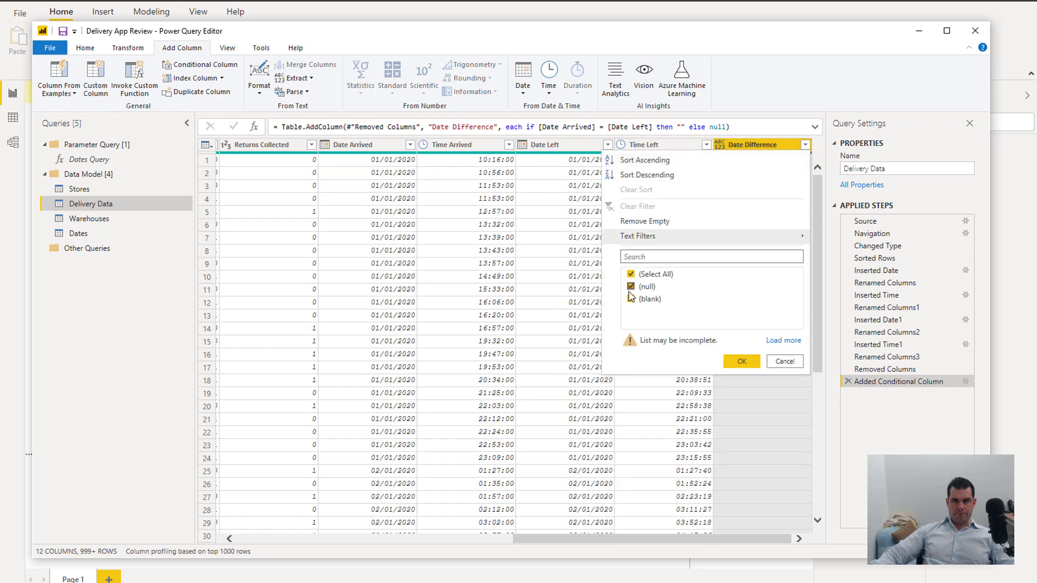
pyautogui.click(631, 286)
pyautogui.click(740, 361)
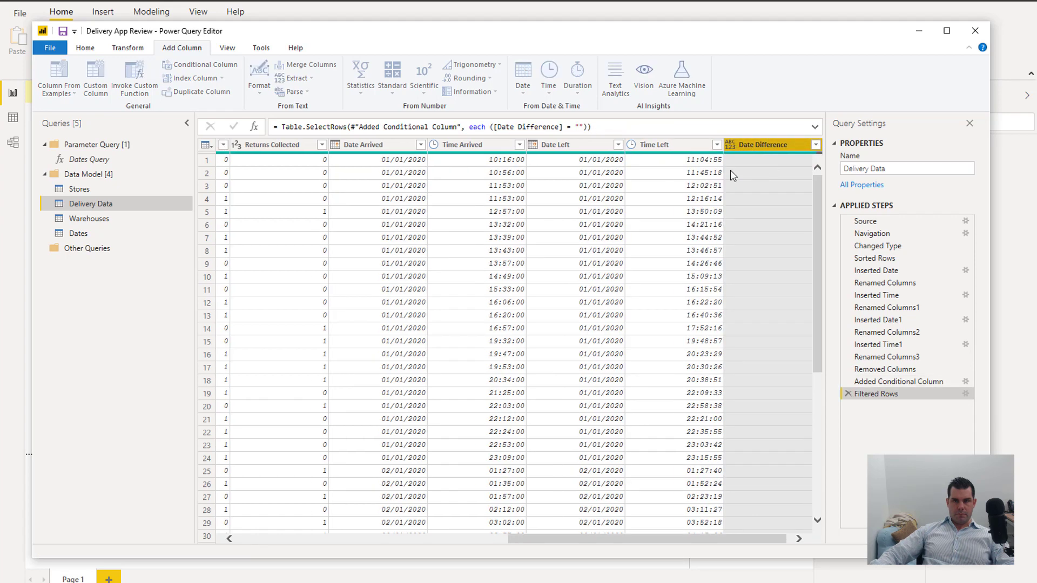
# Change the Date Difference filter to keep only the null rows
pyautogui.click(816, 144)
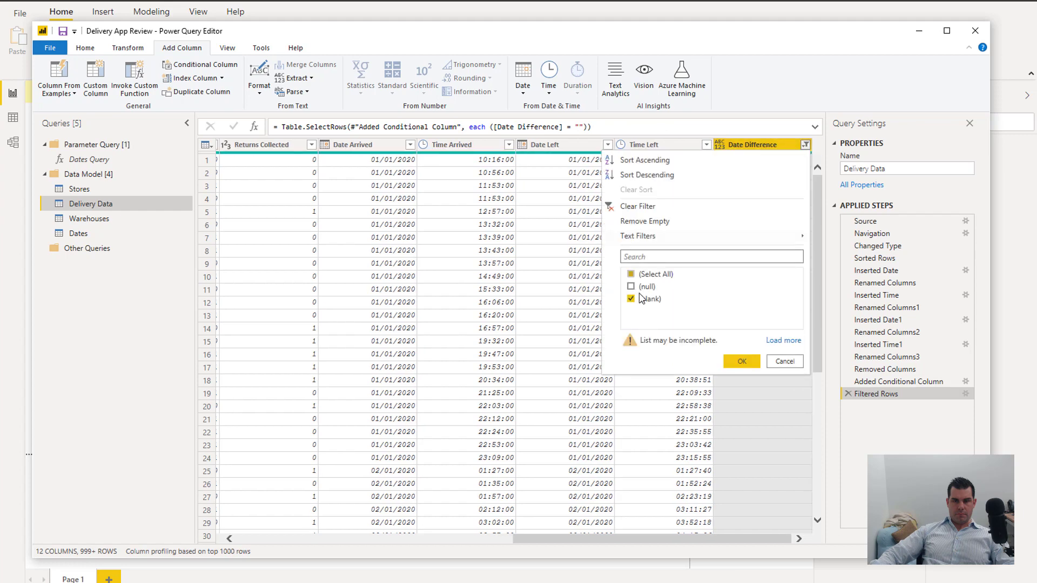
pyautogui.click(739, 361)
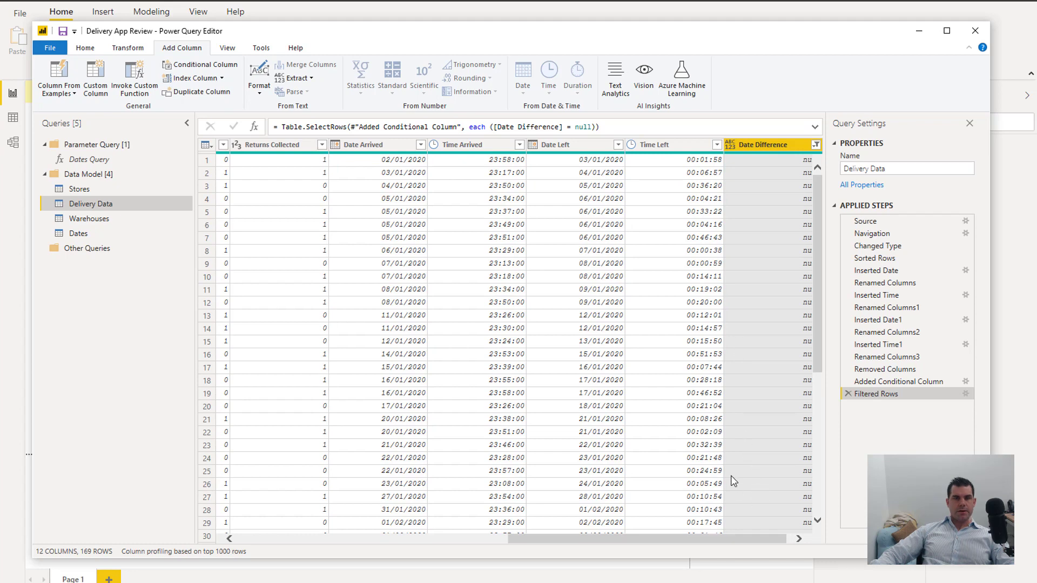
# Check the arrival and leaving dates of the filtered rows, and delete the row filter and conditional column from Delivery Data's applied steps
pyautogui.hscroll(1, 764, 540)
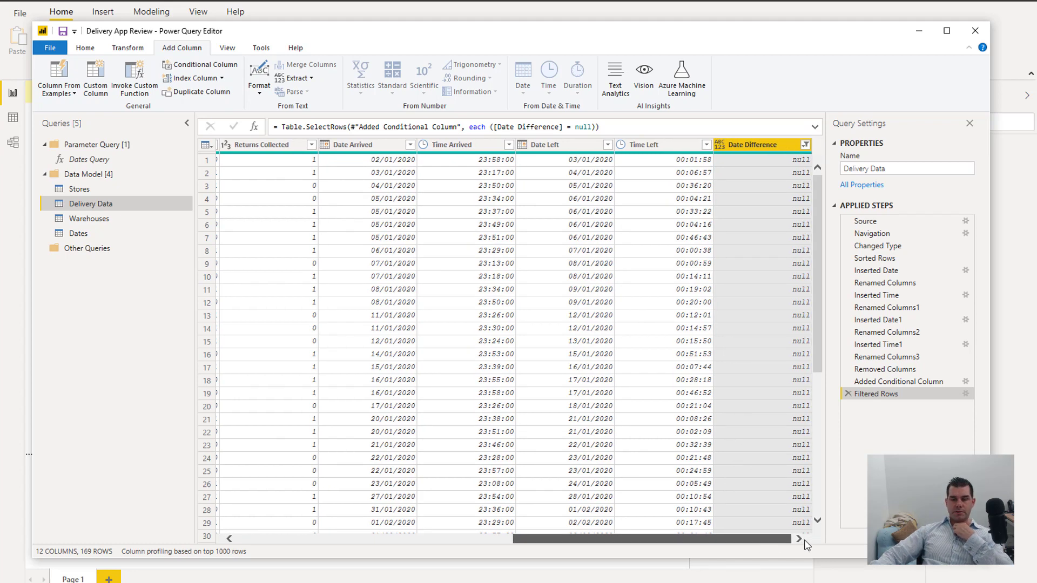
pyautogui.scroll(-7, 738, 443)
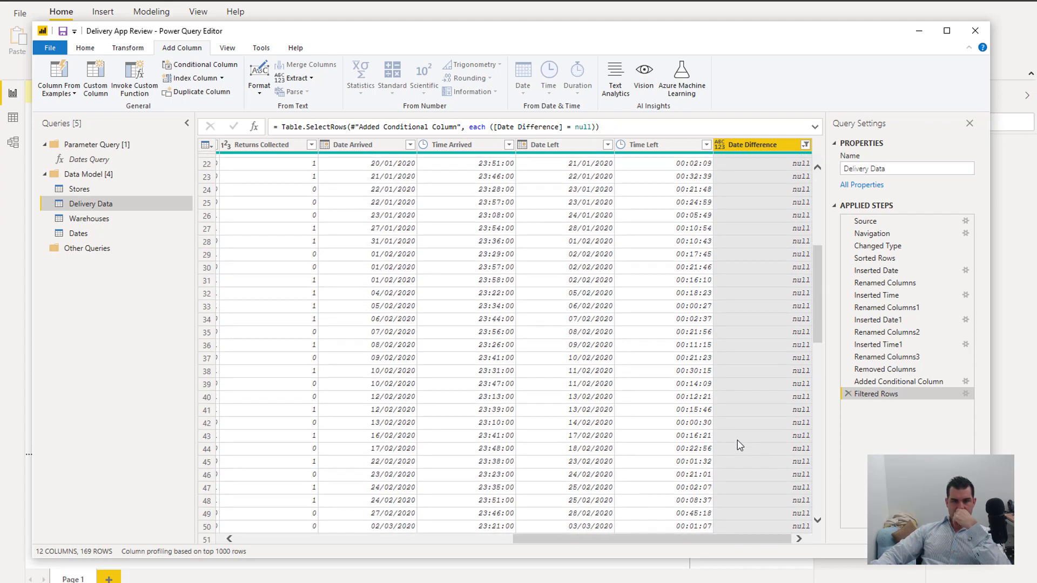
pyautogui.scroll(7, 740, 446)
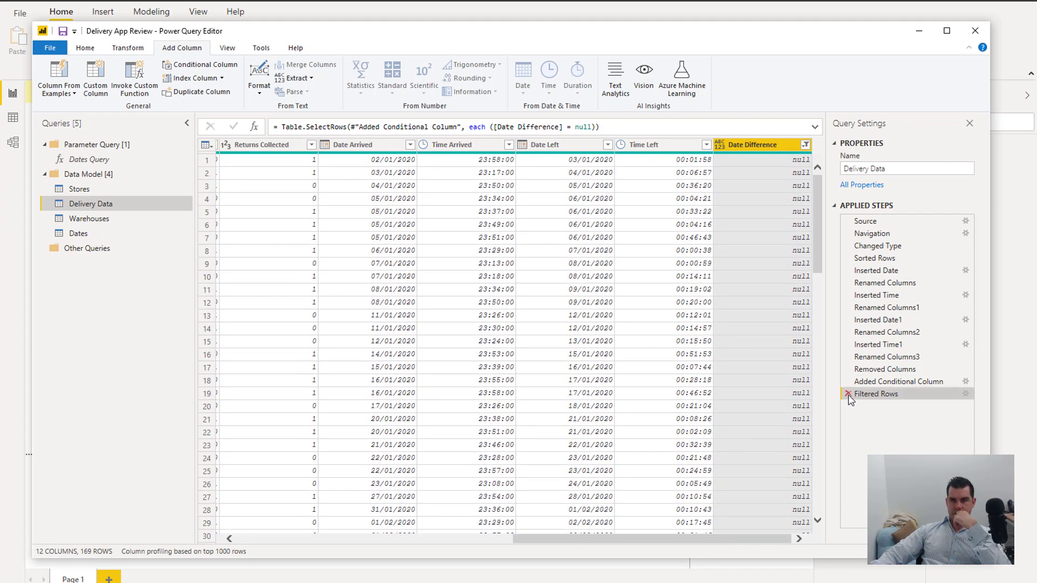
pyautogui.click(848, 394)
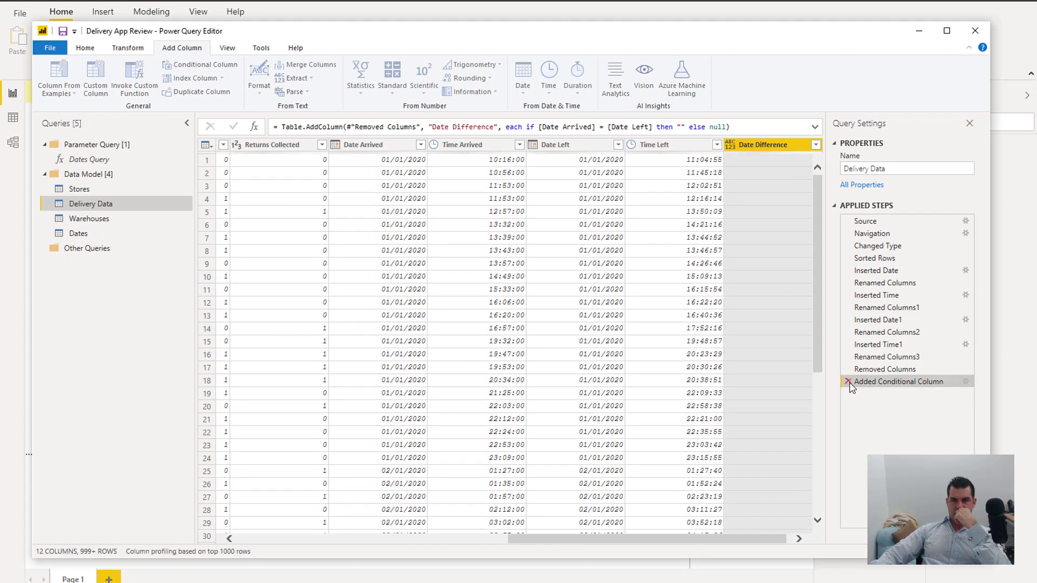
pyautogui.click(848, 382)
pyautogui.moveTo(754, 547); pyautogui.dragTo(781, 546)
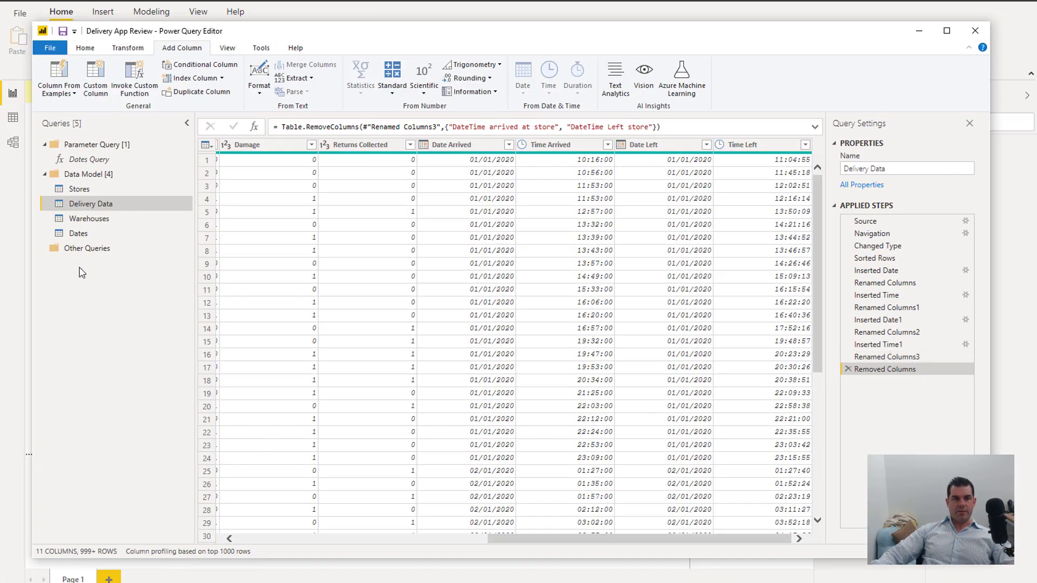
# Review the Dates, Warehouses, Stores and Delivery Data queries, examining the Label Damage column and its neighbours for any remaining clean-up
pyautogui.click(112, 230)
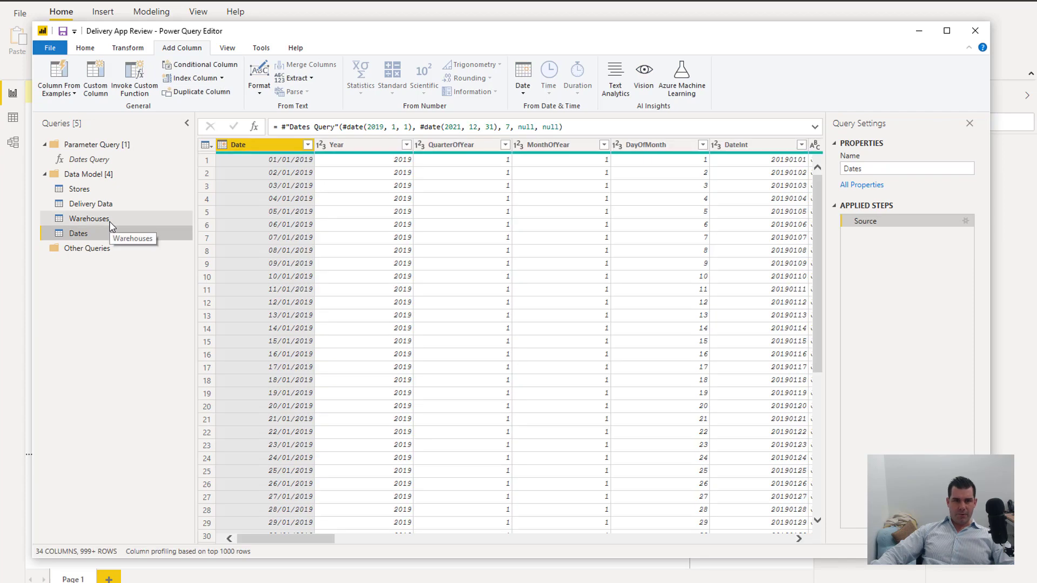
pyautogui.click(111, 221)
pyautogui.click(106, 203)
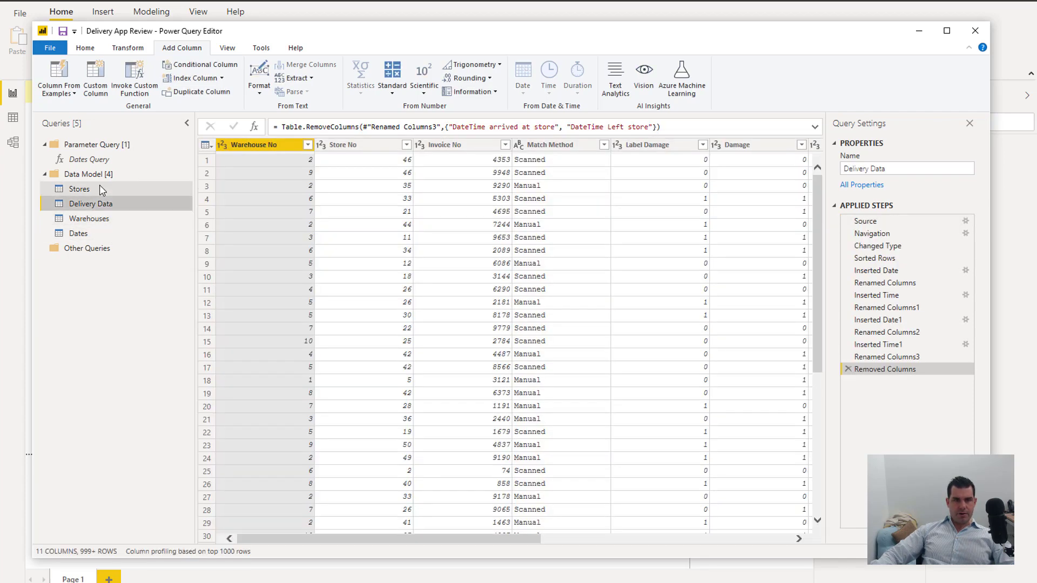
pyautogui.click(99, 188)
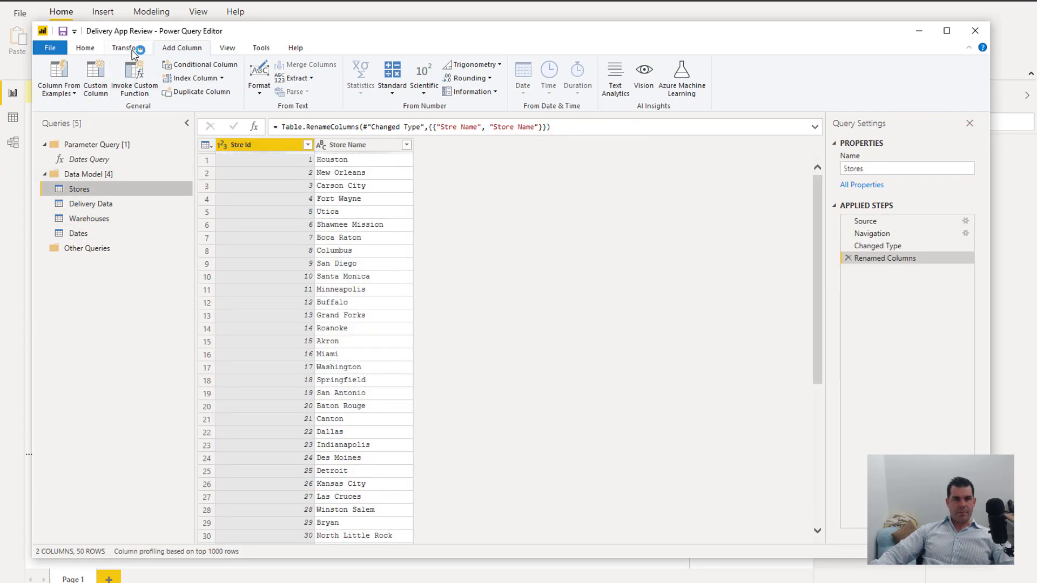
pyautogui.click(86, 48)
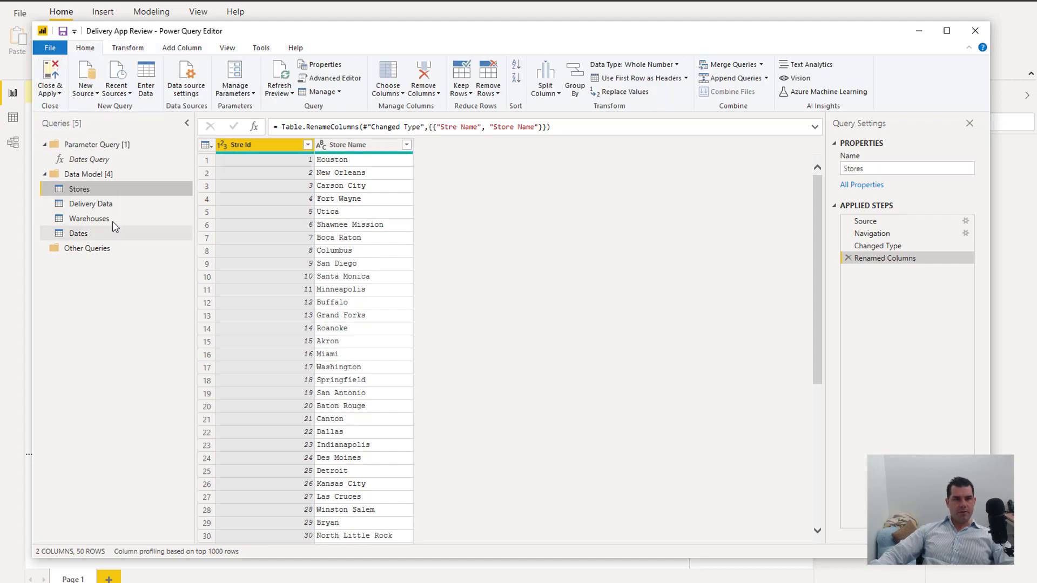
pyautogui.click(108, 204)
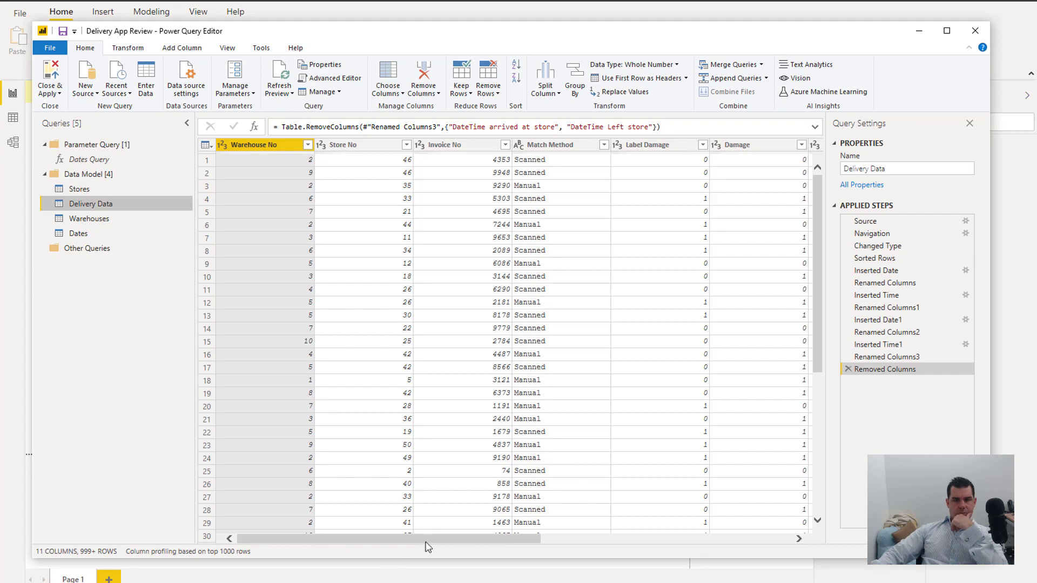
pyautogui.moveTo(427, 547); pyautogui.dragTo(548, 545)
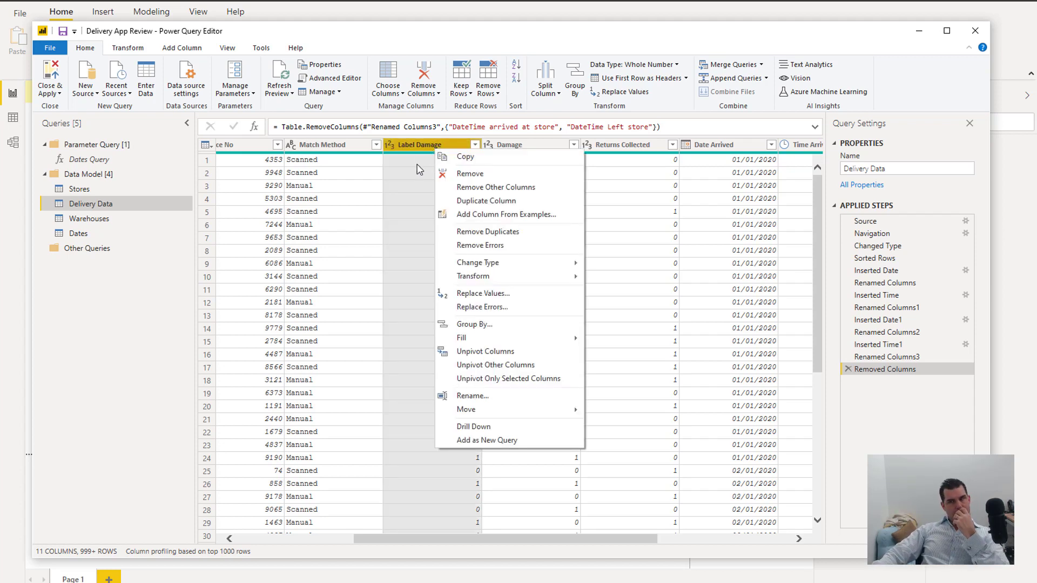
pyautogui.click(407, 147)
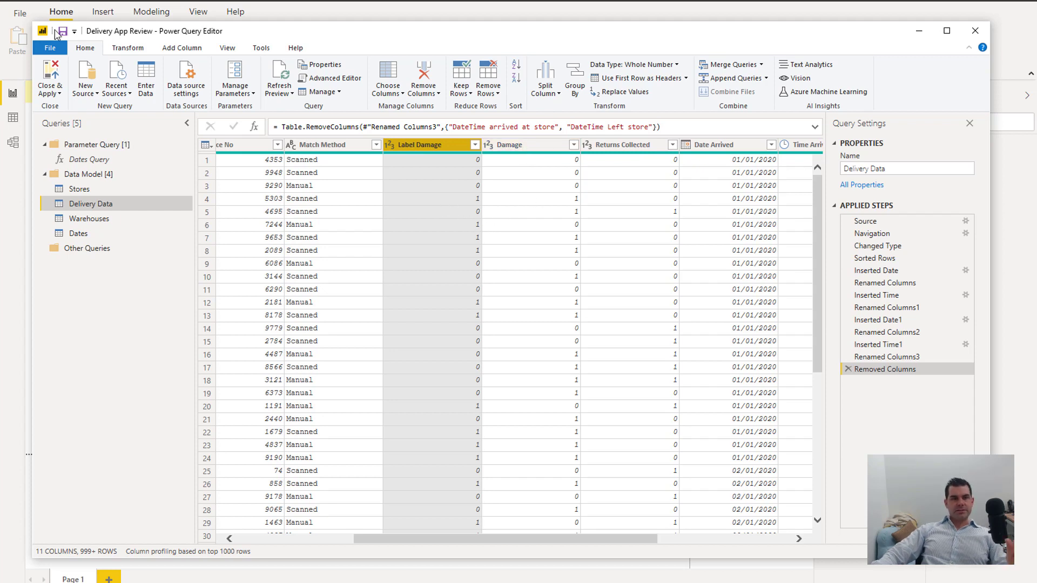
# Close and apply the query changes to the report and open the model diagram
pyautogui.click(51, 75)
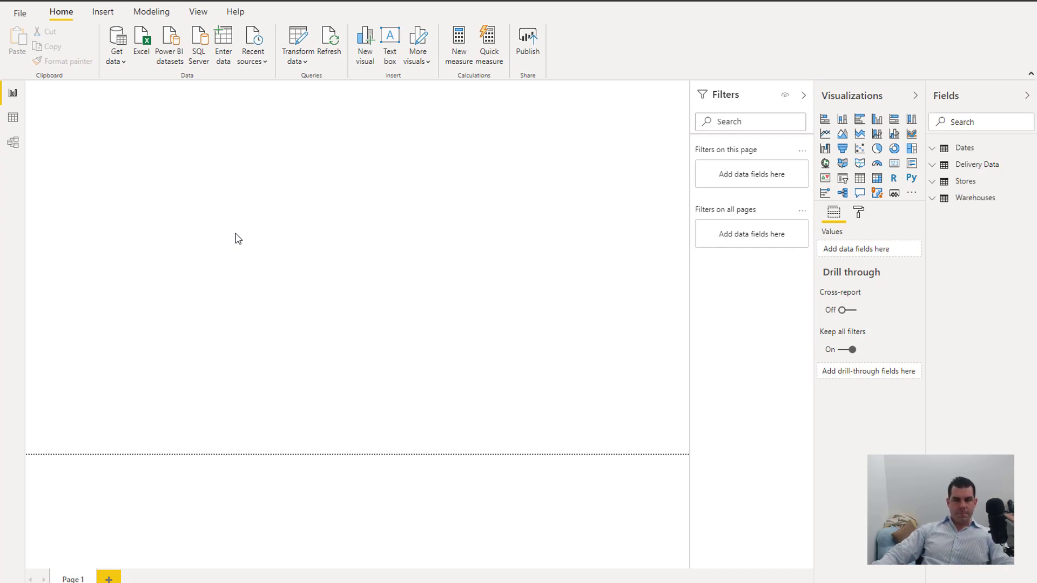
pyautogui.click(13, 143)
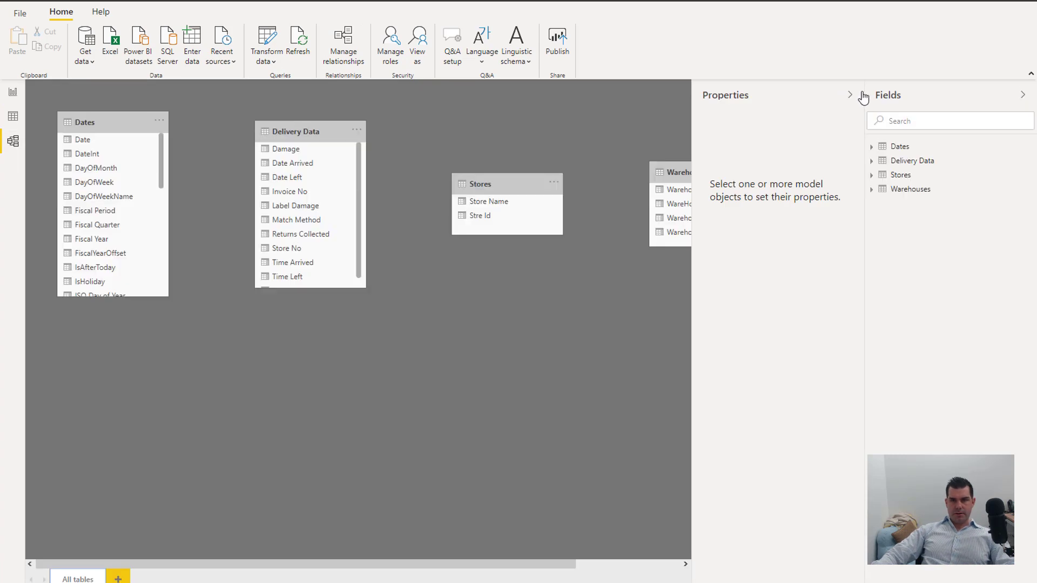
# Collapse the Properties and Fields panes and move the Delivery Data table below the other tables
pyautogui.click(851, 95)
pyautogui.moveTo(324, 135); pyautogui.dragTo(384, 376)
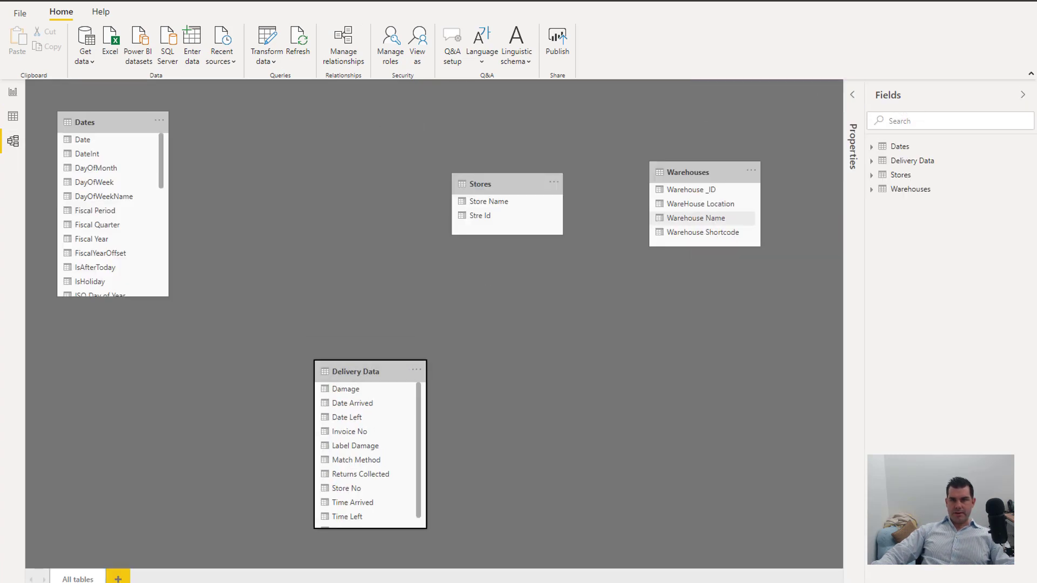
pyautogui.click(1023, 95)
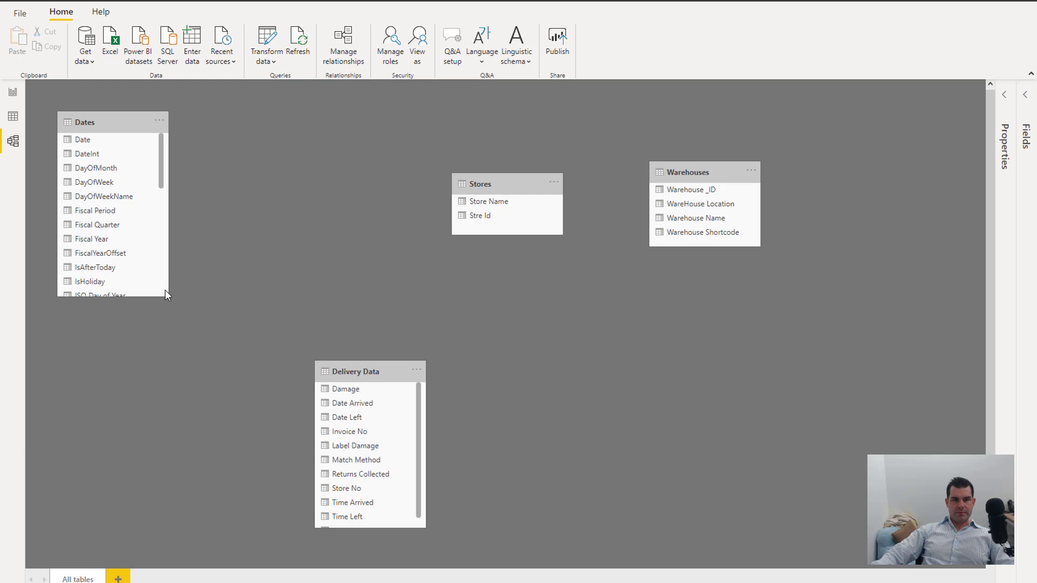
# Shorten the Dates table and line it up beside the Stores table, with both cards at a similar size
pyautogui.click(165, 295)
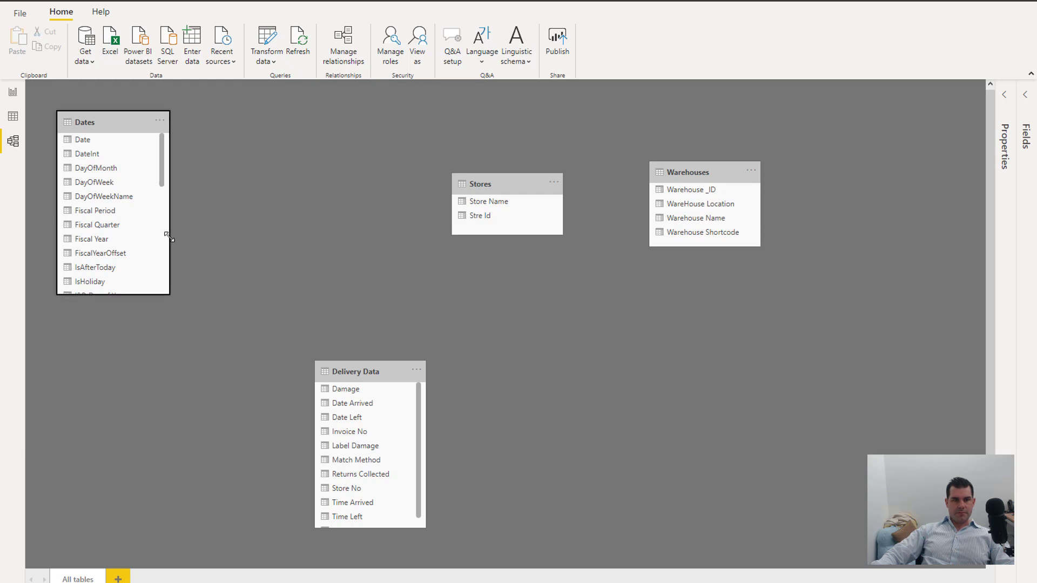
pyautogui.moveTo(168, 237); pyautogui.dragTo(169, 204)
pyautogui.moveTo(120, 123); pyautogui.dragTo(202, 192)
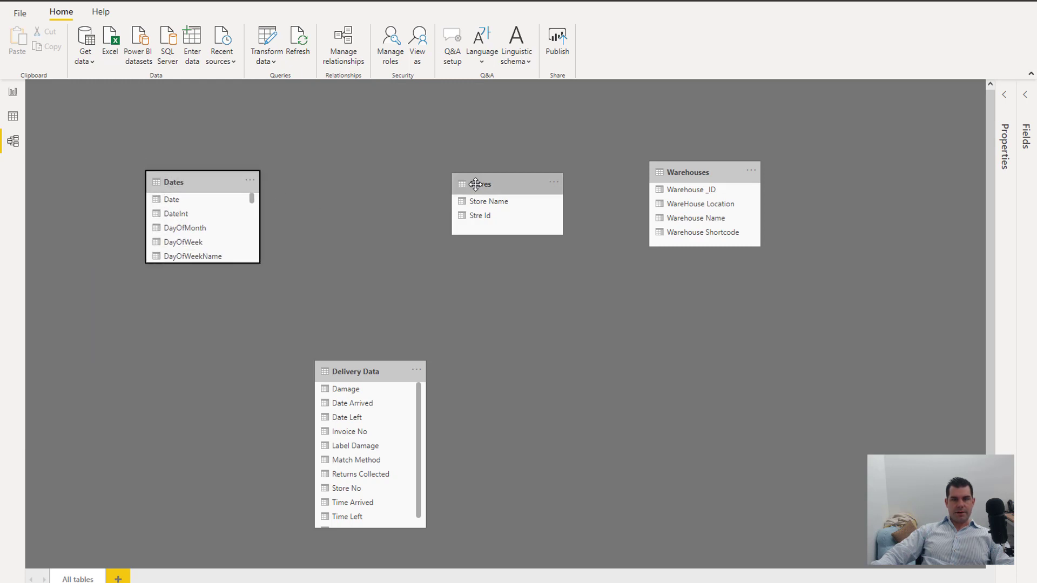
pyautogui.moveTo(476, 185); pyautogui.dragTo(312, 183)
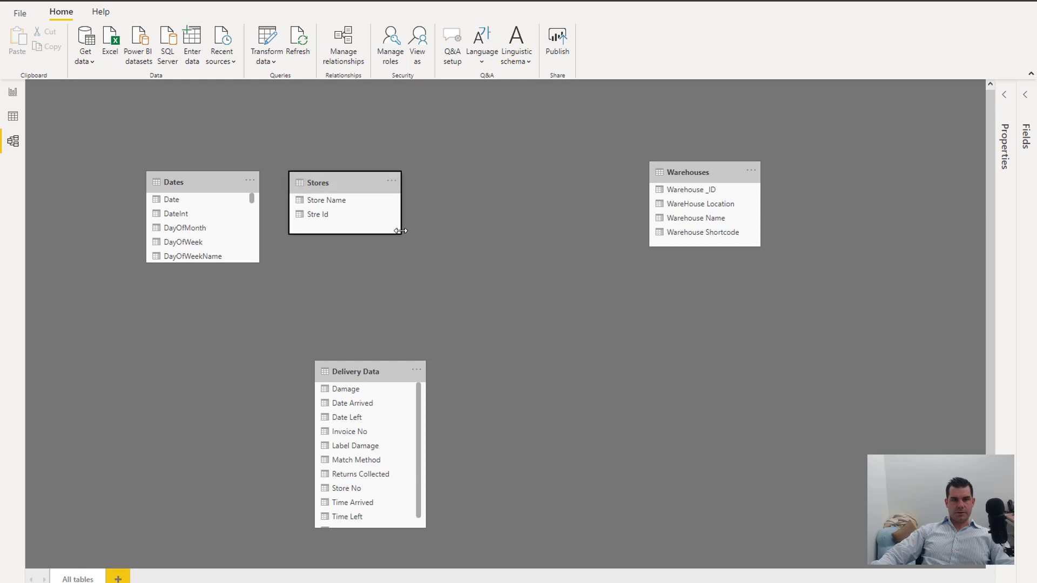
pyautogui.moveTo(401, 238); pyautogui.dragTo(398, 244)
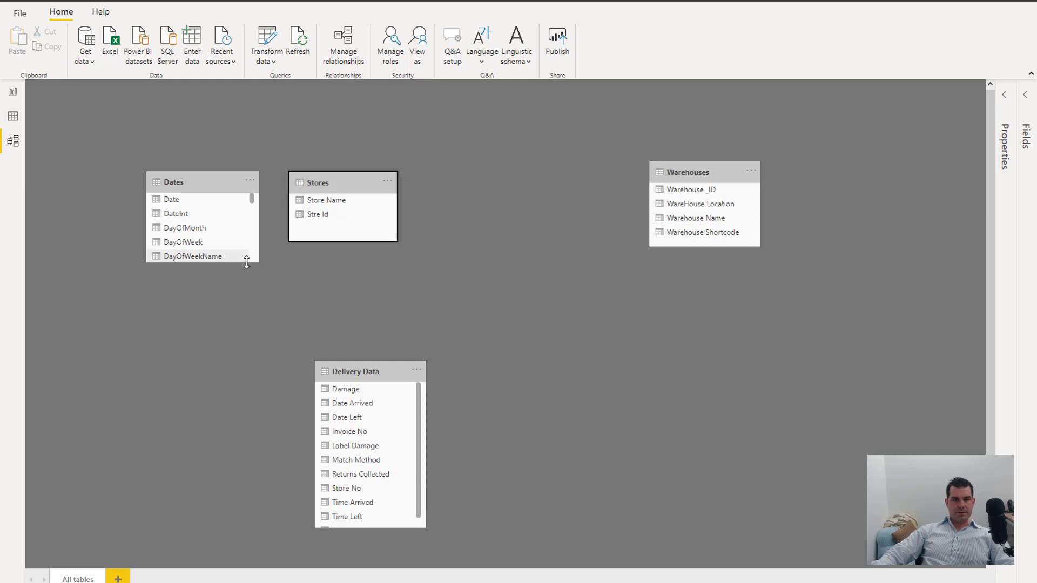
pyautogui.moveTo(259, 263); pyautogui.dragTo(254, 242)
pyautogui.moveTo(208, 179); pyautogui.dragTo(214, 185)
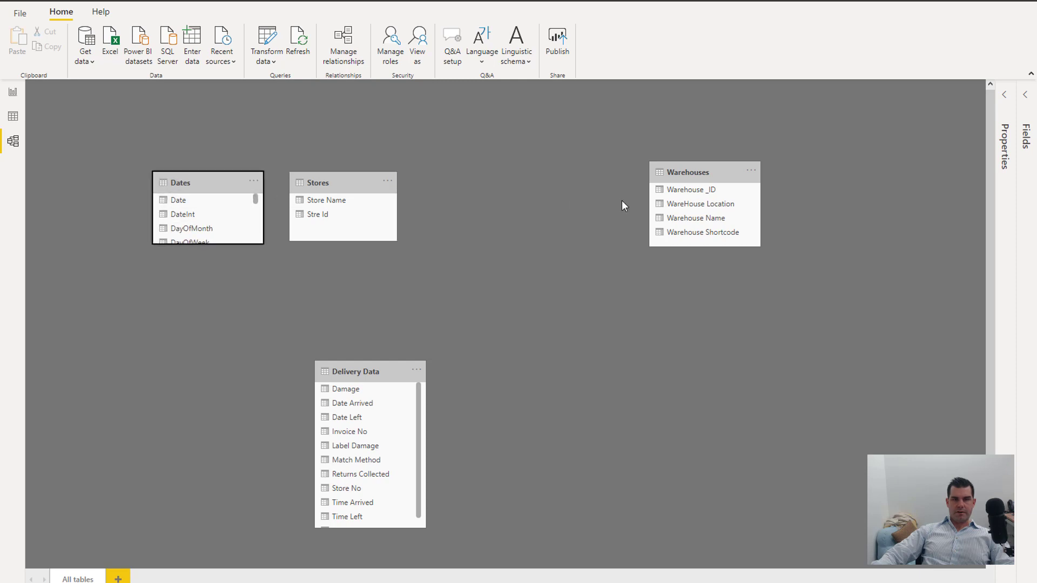
# Move the Warehouses table next to Stores in the same row and shorten its card to match
pyautogui.click(680, 173)
pyautogui.moveTo(514, 186); pyautogui.dragTo(480, 183)
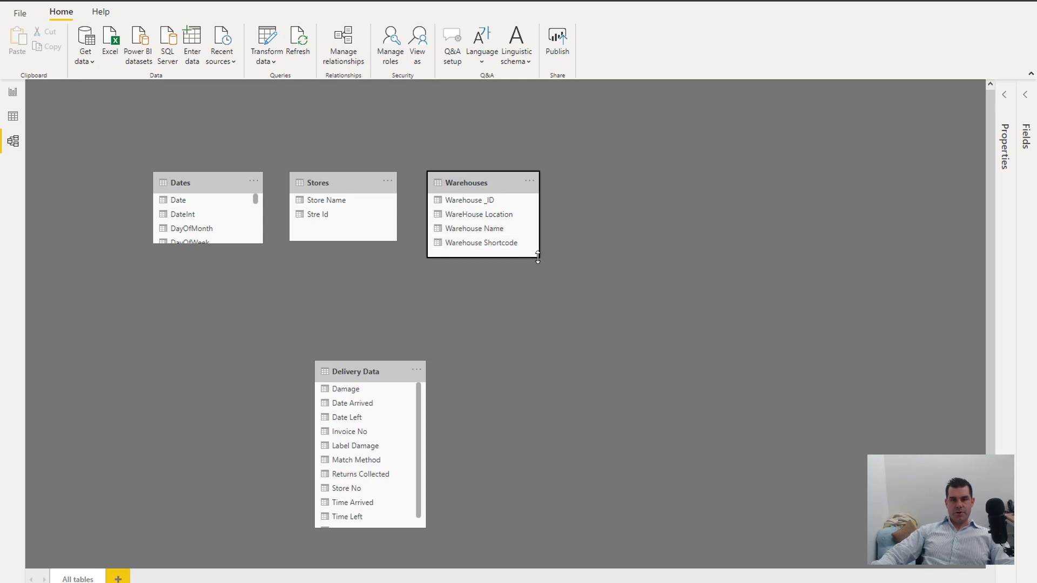
pyautogui.moveTo(540, 258); pyautogui.dragTo(538, 240)
# Place the Delivery Data table directly beneath Stores and shrink its card to match the width of Stores
pyautogui.moveTo(356, 372); pyautogui.dragTo(332, 316)
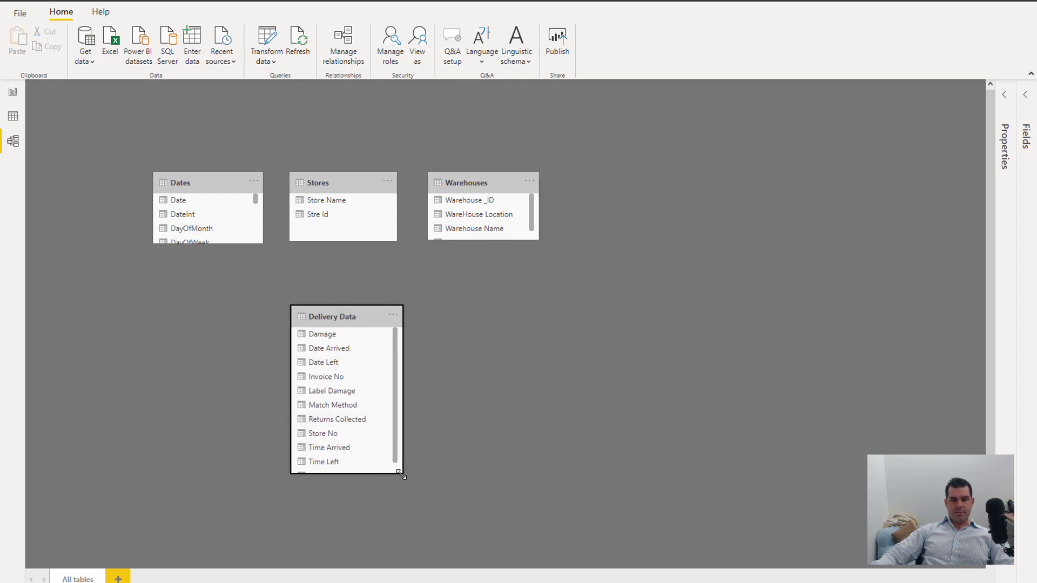
pyautogui.moveTo(403, 429); pyautogui.dragTo(405, 419)
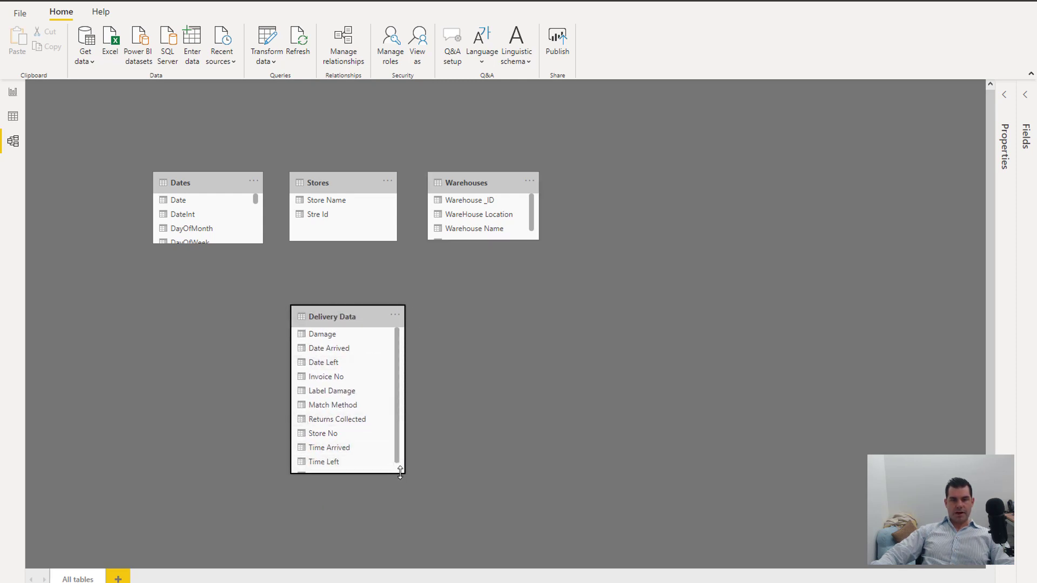
pyautogui.moveTo(403, 474); pyautogui.dragTo(397, 408)
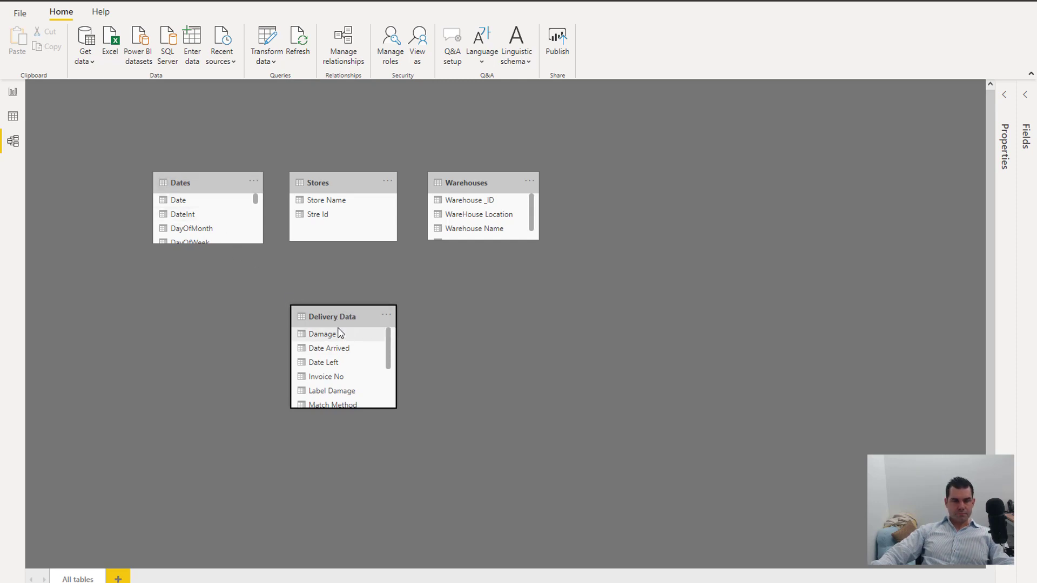
# Create a relationship from Stre Id in Stores to Store No in Delivery Data
pyautogui.scroll(-2, 360, 362)
pyautogui.scroll(3, 366, 371)
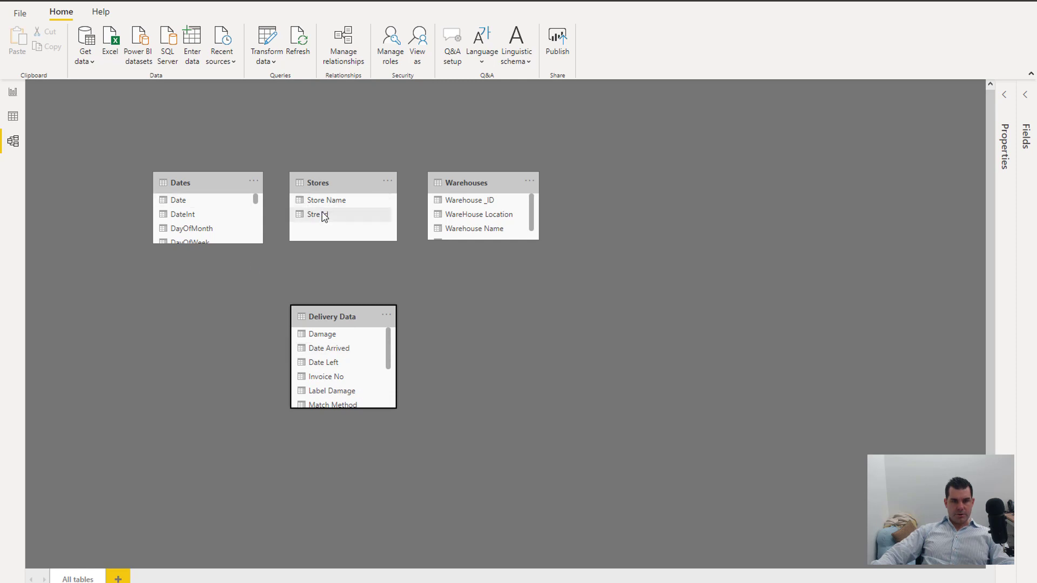
pyautogui.moveTo(324, 216); pyautogui.dragTo(345, 379)
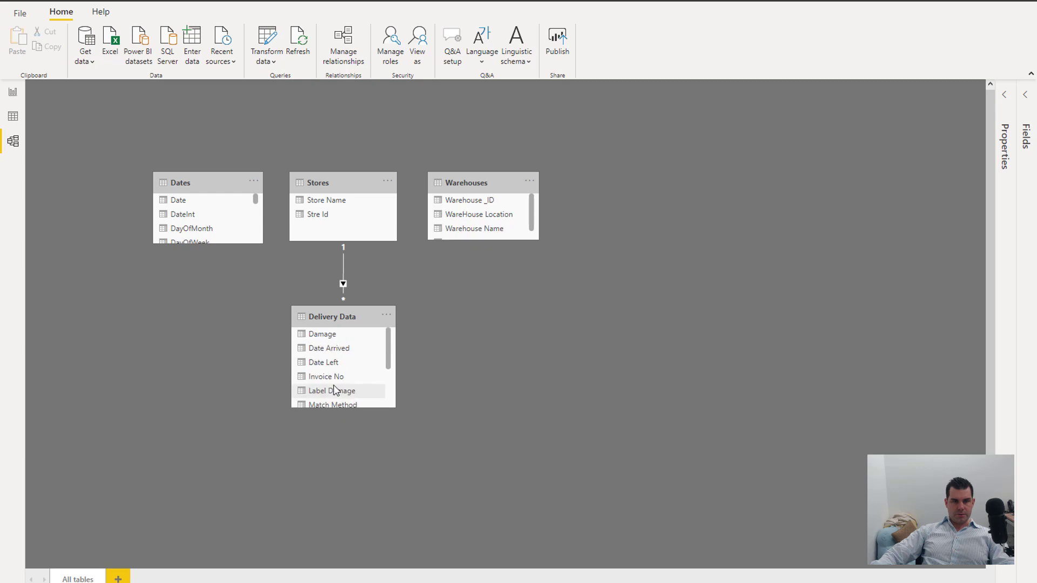
# Relate Warehouse _ID in Warehouses to Warehouse No in Delivery Data, and nudge the Delivery Data table slightly lower
pyautogui.scroll(-3, 335, 391)
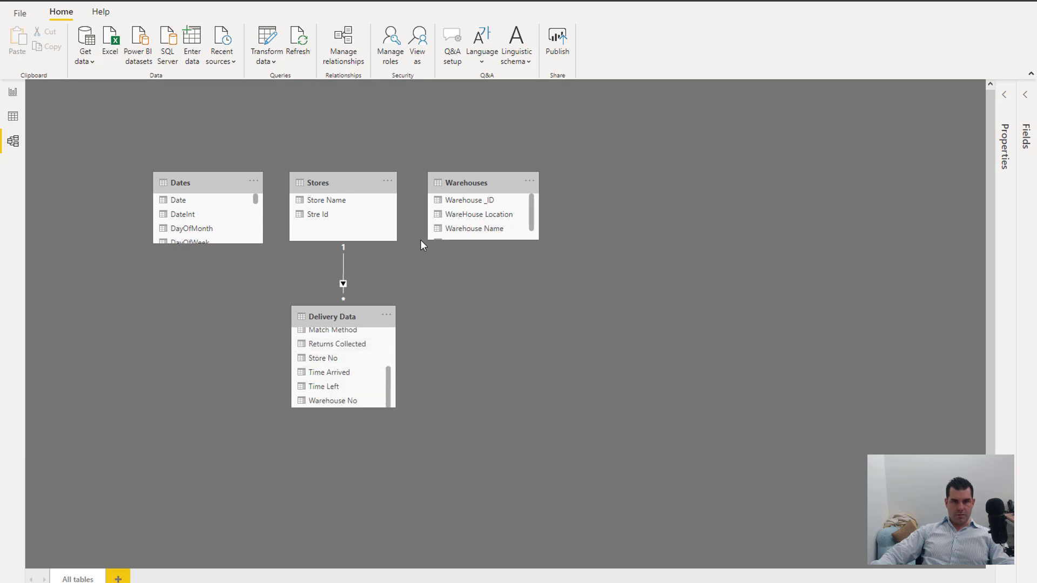
pyautogui.moveTo(467, 201); pyautogui.dragTo(342, 400)
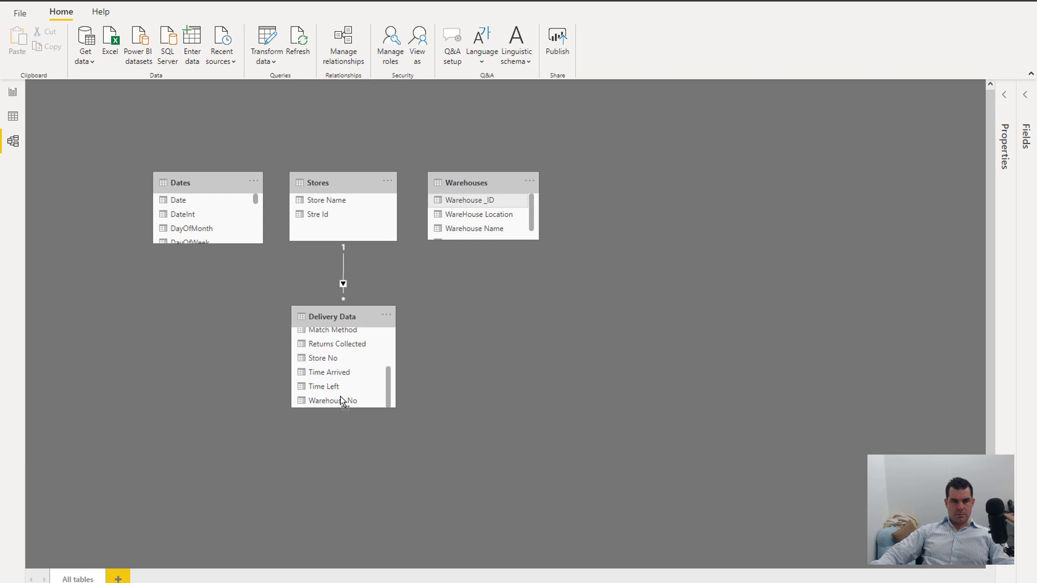
pyautogui.moveTo(335, 317); pyautogui.dragTo(337, 327)
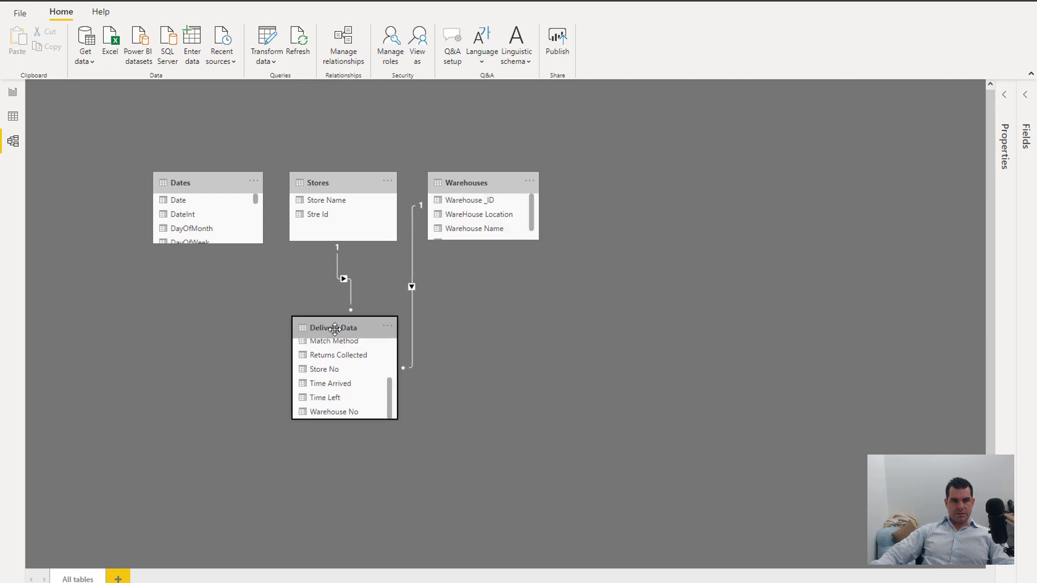
# Shift the Dates table slightly away from Stores and relate its Date field to Date Arrived in Delivery Data
pyautogui.scroll(3, 342, 379)
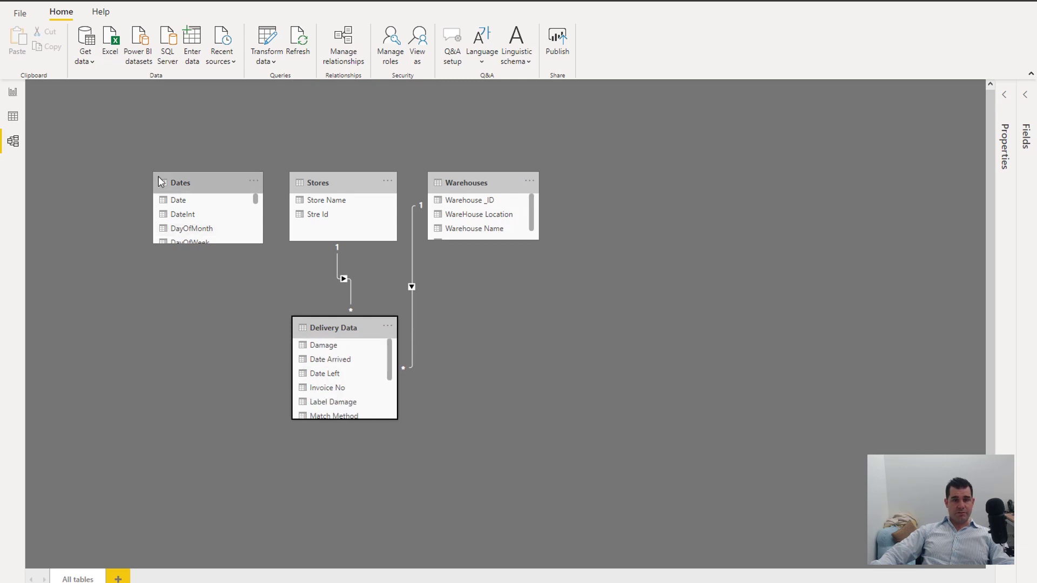
pyautogui.moveTo(186, 185); pyautogui.dragTo(182, 183)
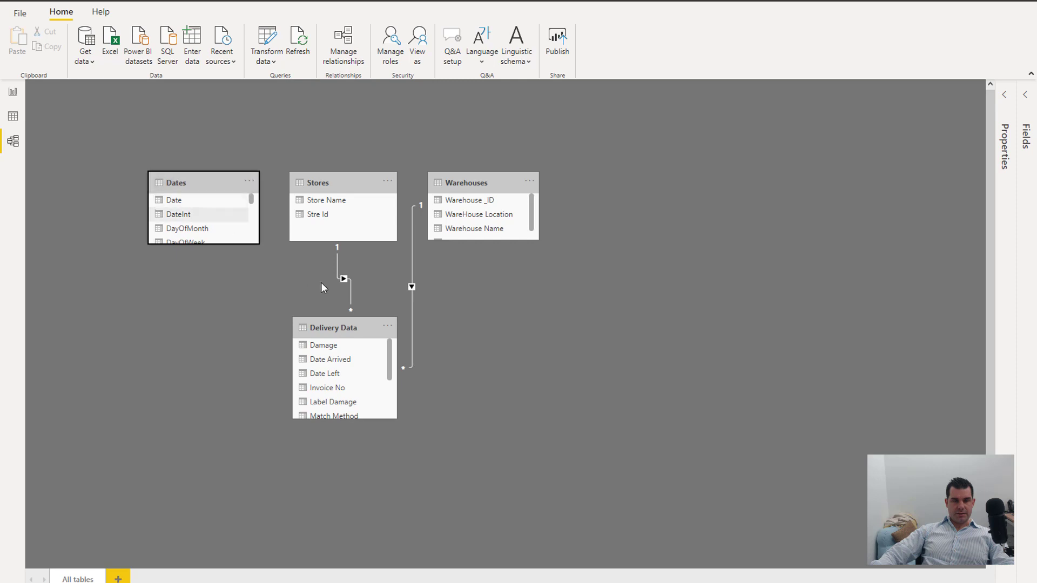
pyautogui.scroll(-3, 382, 372)
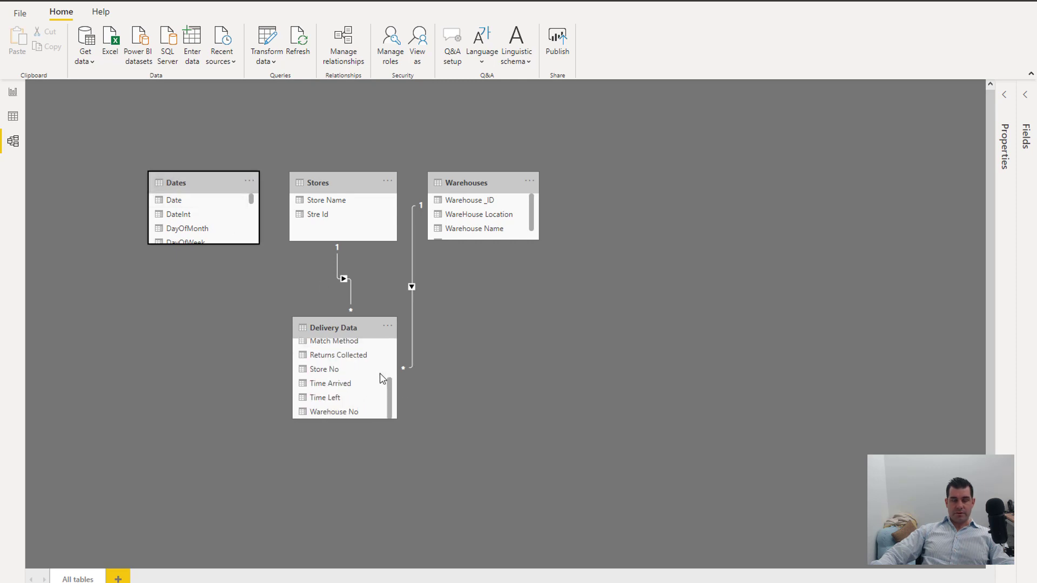
pyautogui.scroll(3, 382, 376)
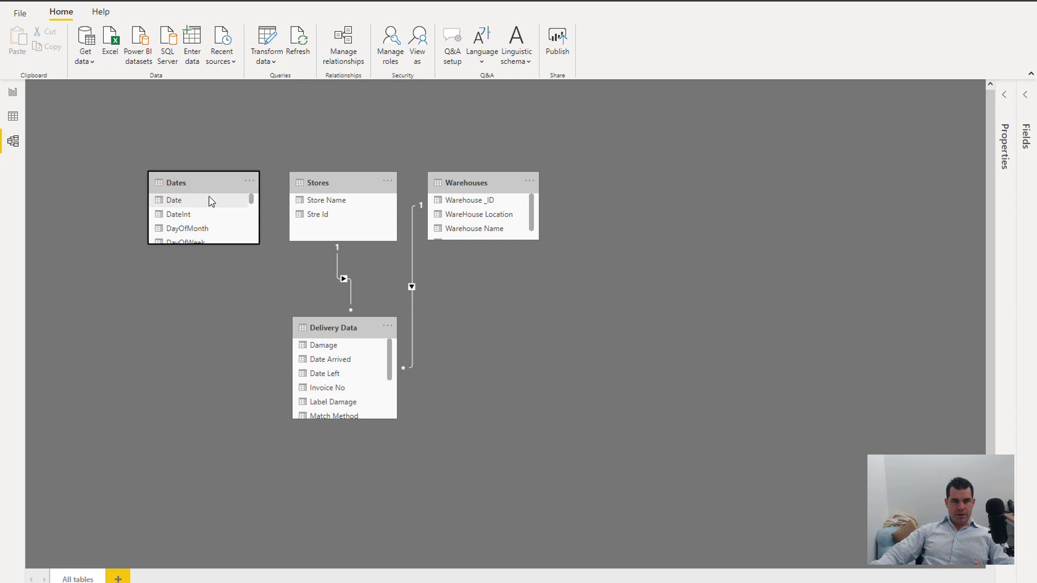
pyautogui.moveTo(210, 201); pyautogui.dragTo(355, 358)
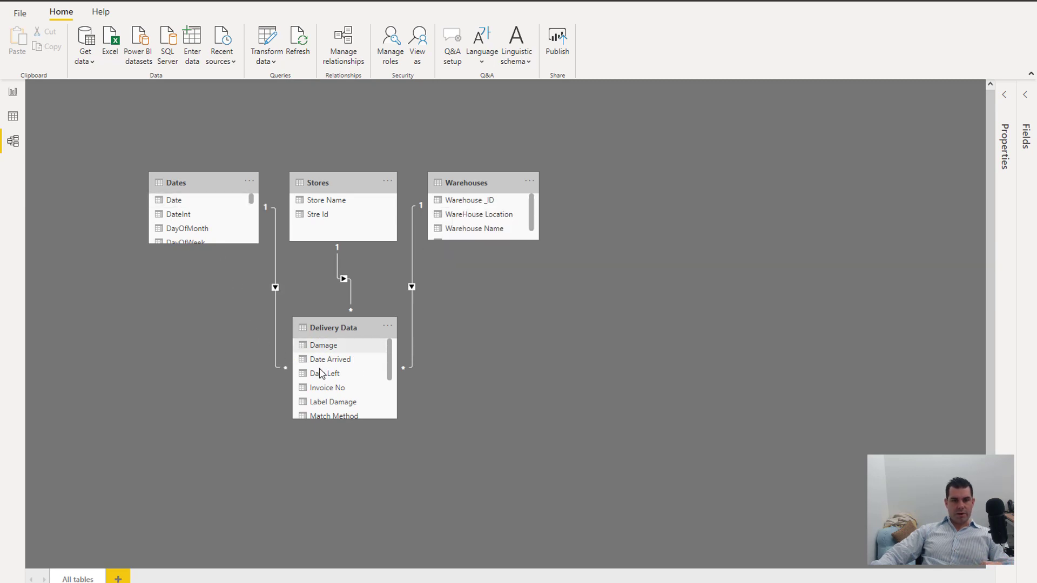
# Relate the Date field in Dates to Date Left in Delivery Data as a second relationship
pyautogui.scroll(-3, 364, 378)
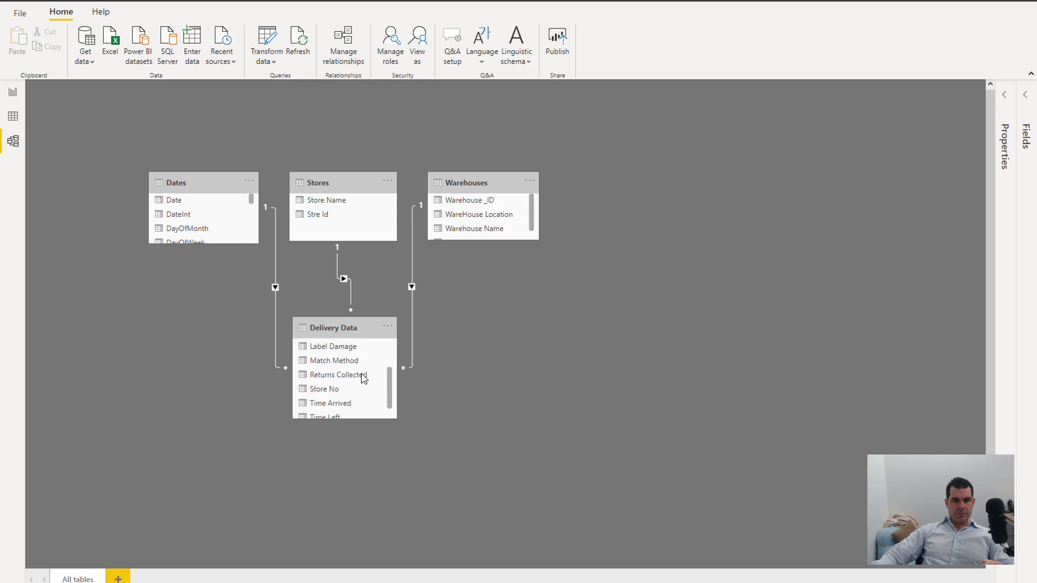
pyautogui.scroll(3, 341, 382)
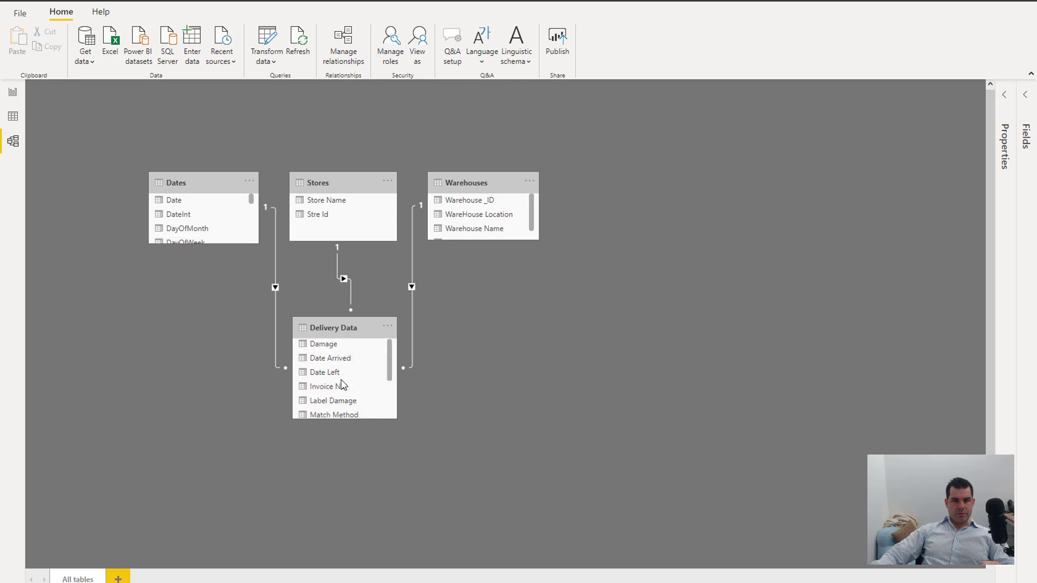
pyautogui.moveTo(186, 203); pyautogui.dragTo(342, 368)
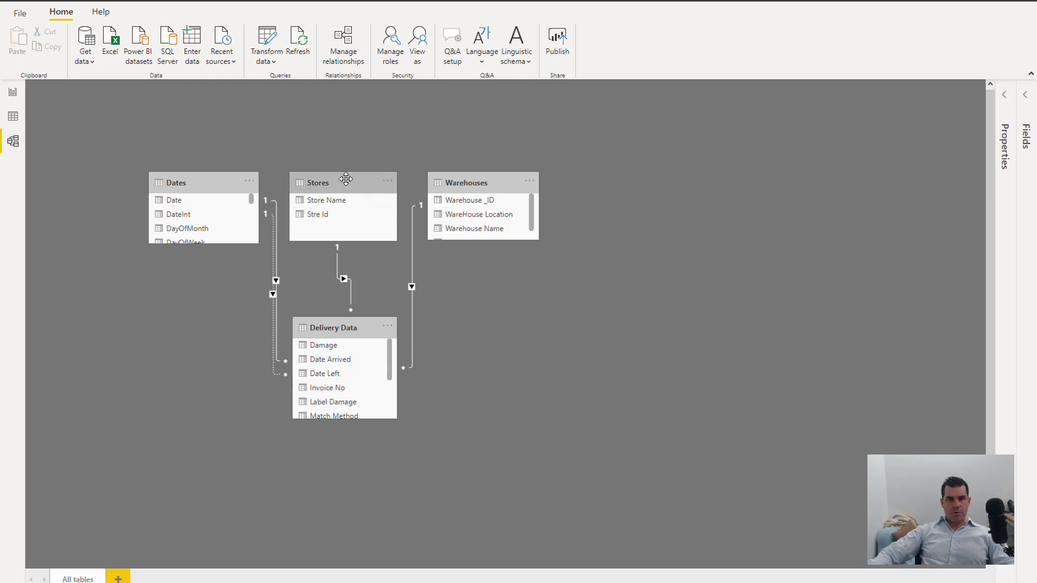
# Switch to the report view and load a manually entered blank table named Key Measures
pyautogui.click(13, 94)
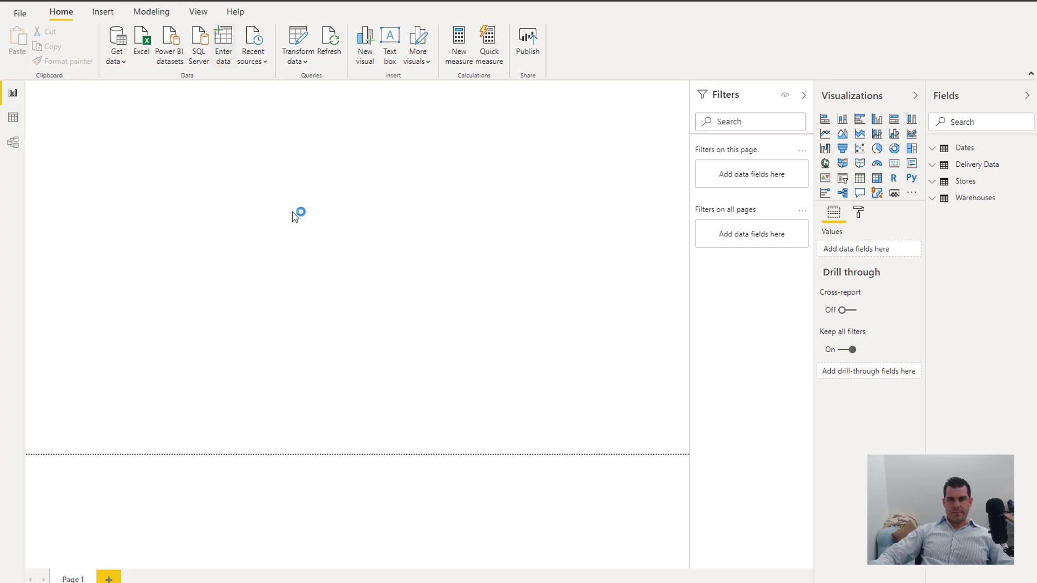
pyautogui.doubleClick(324, 452)
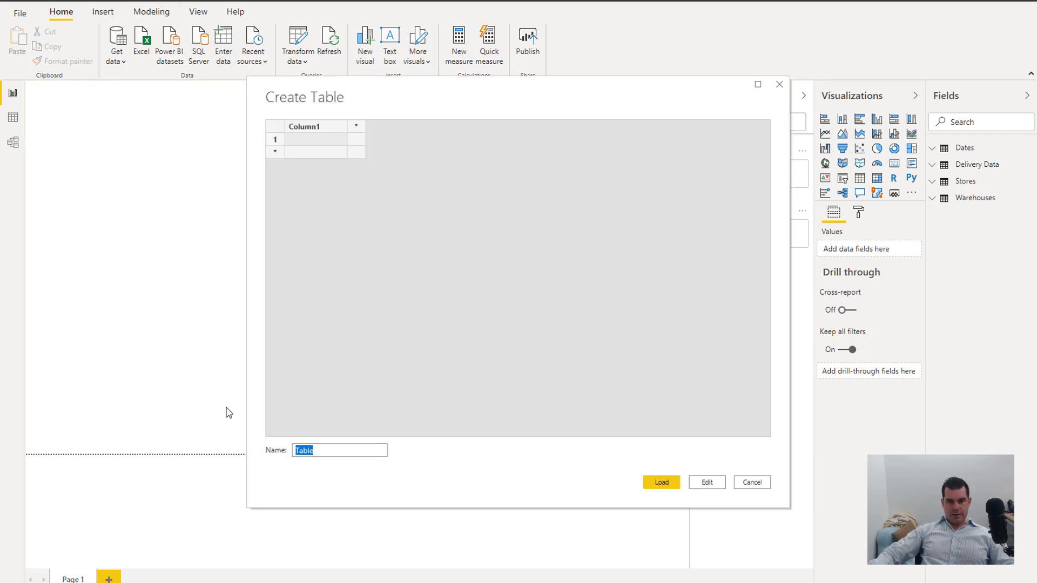
pyautogui.write('Key Measures')
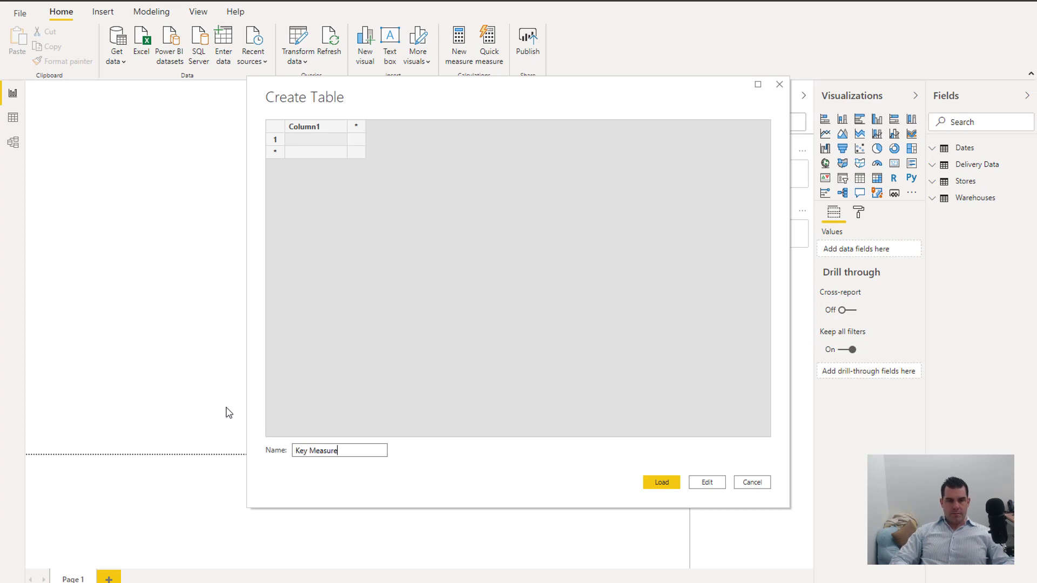
pyautogui.press('Return')
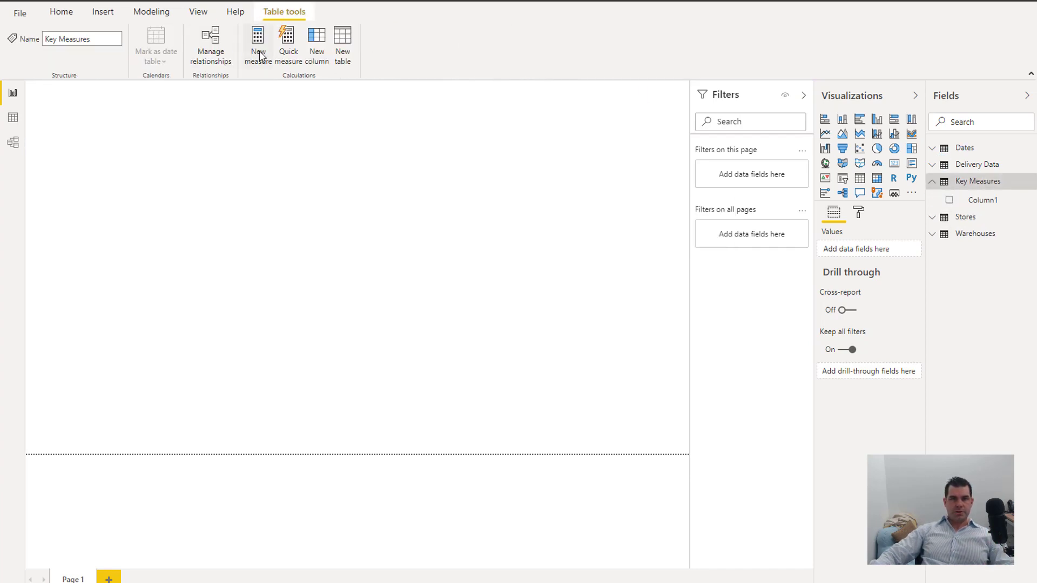
# Create the measure Deliveries = COUNTROWS( 'Delivery Data') in the Key Measures table
pyautogui.click(260, 55)
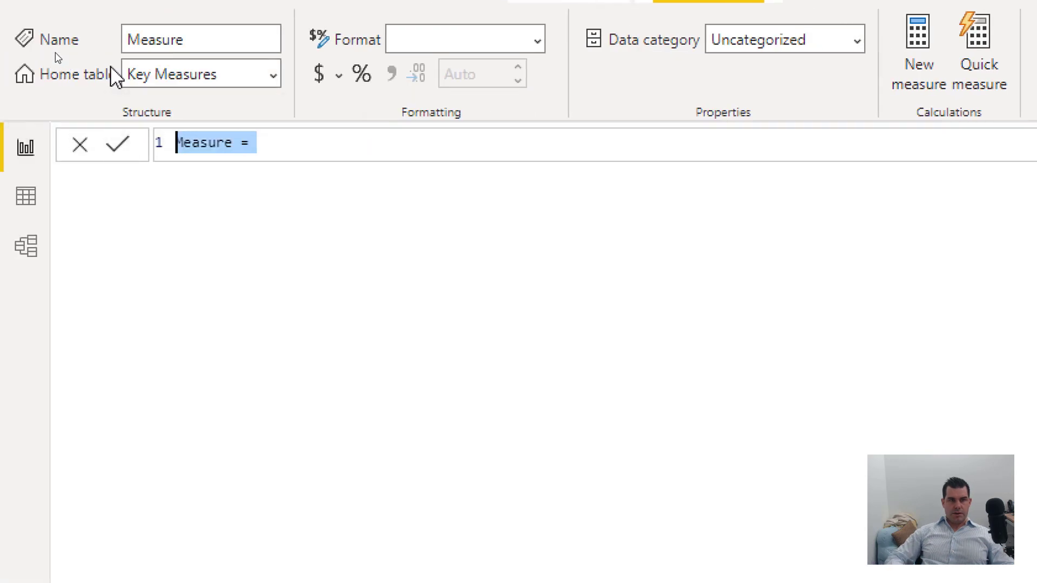
pyautogui.write('Deliveru')
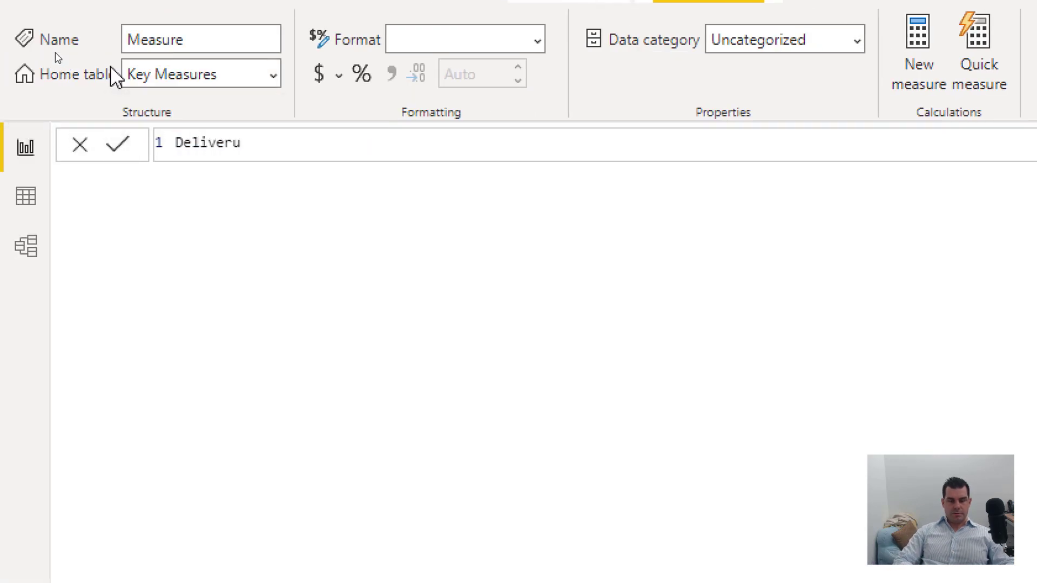
pyautogui.press('BackSpace')
pyautogui.write('ies = COUN')
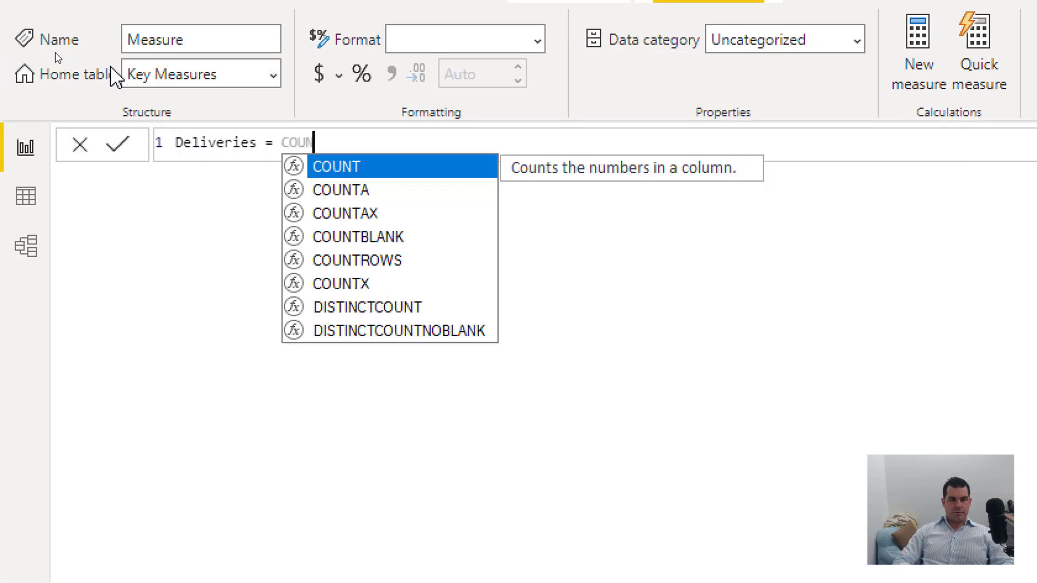
pyautogui.press('Down')
pyautogui.press('Down')
pyautogui.press('Down')
pyautogui.press('Down')
pyautogui.press('Tab')
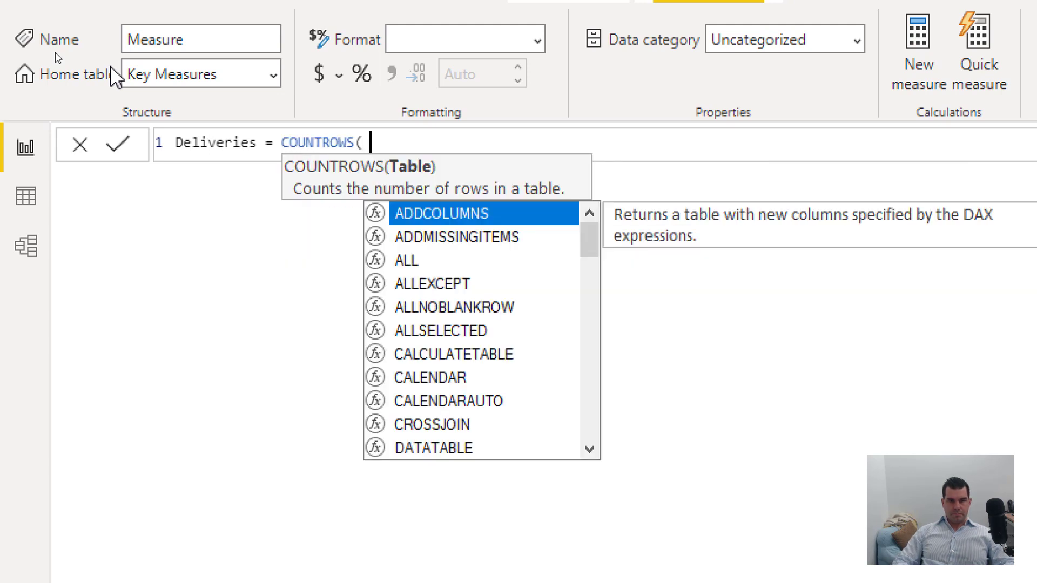
pyautogui.write("'De")
pyautogui.press('Tab')
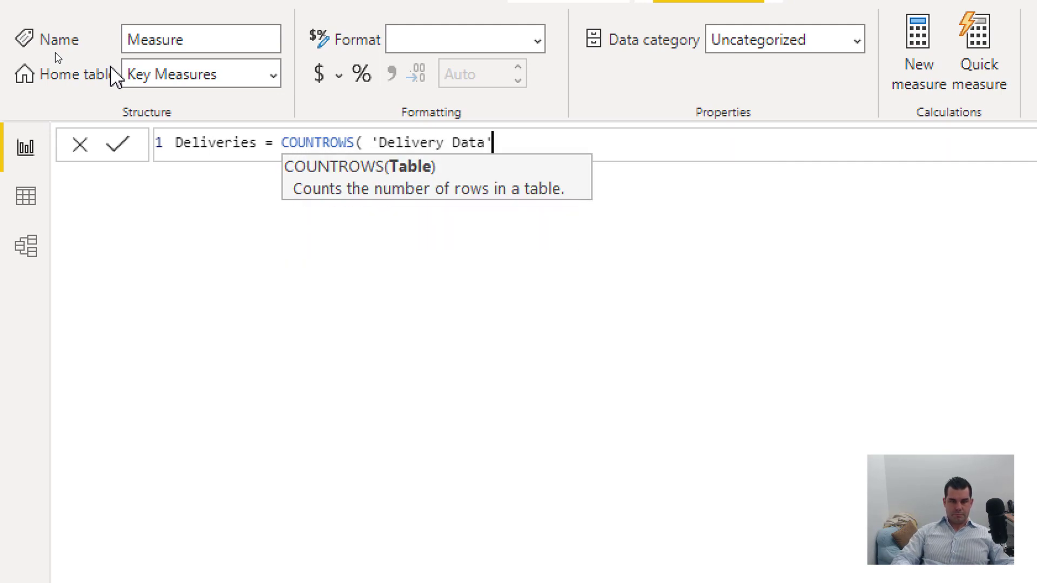
pyautogui.write(')')
pyautogui.press('Return')
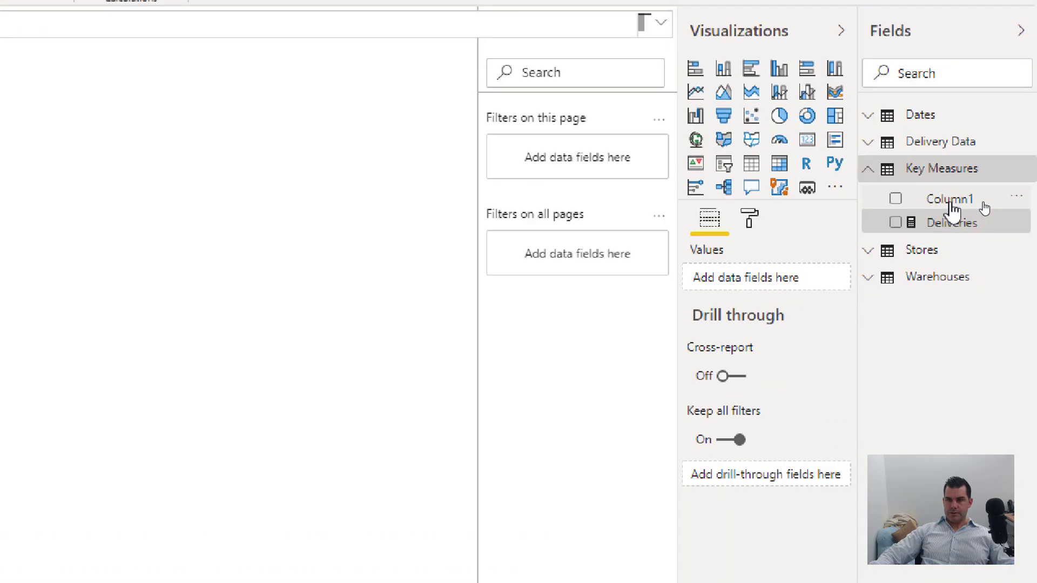
# Delete the placeholder field Column1 from the Key Measures table
pyautogui.rightClick(975, 207)
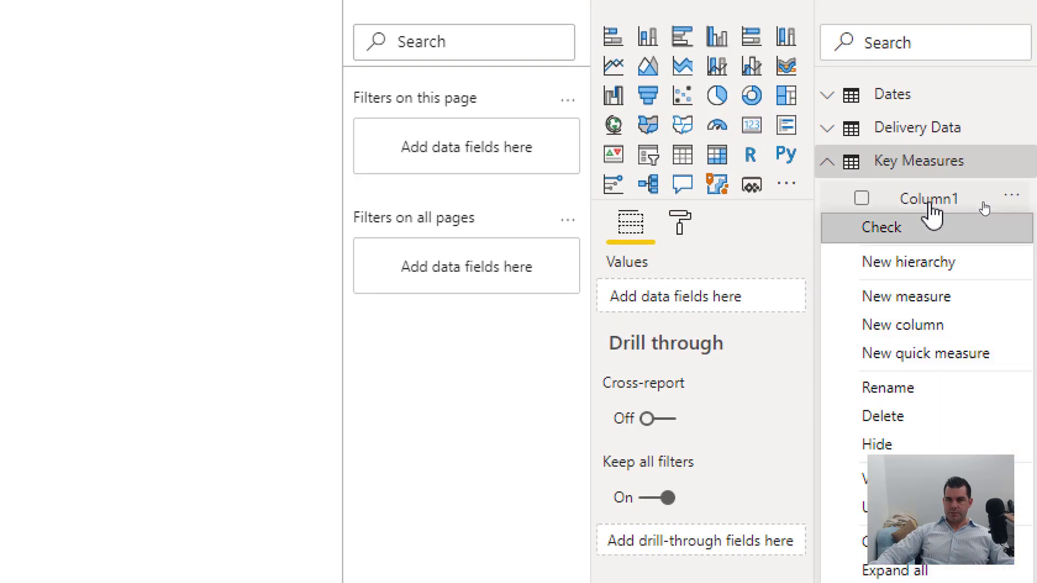
pyautogui.press('Escape')
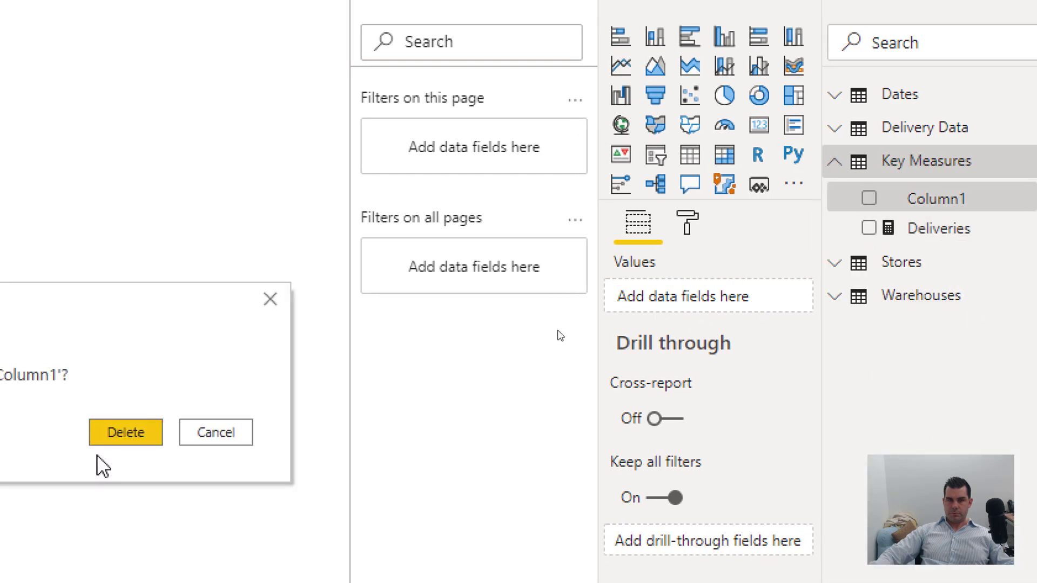
pyautogui.click(212, 433)
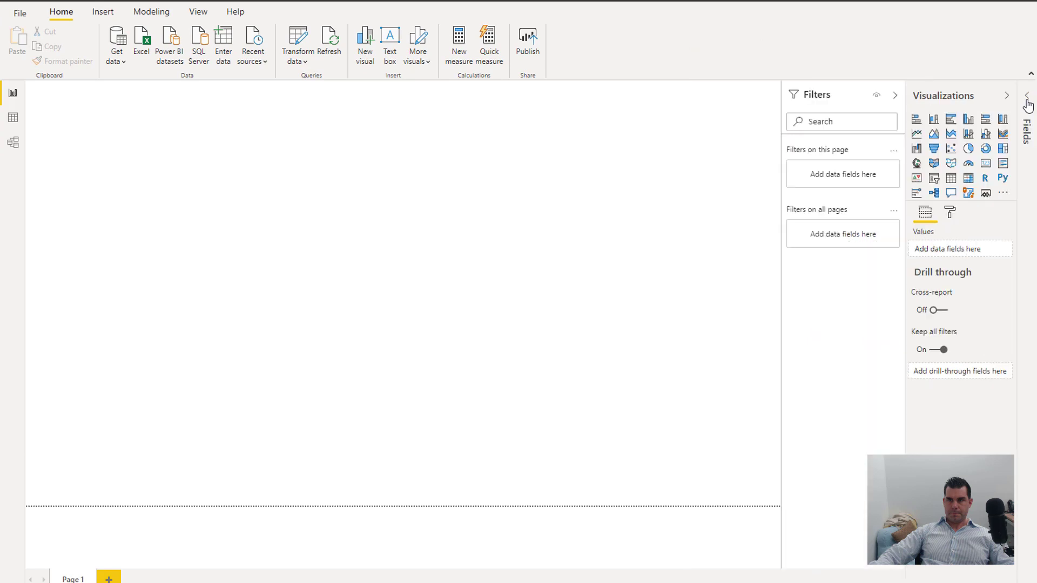
# Add a card visual showing the Deliveries measure, shrink it, and place it in the upper right part of the page
pyautogui.click(972, 147)
pyautogui.moveTo(968, 167); pyautogui.dragTo(340, 193)
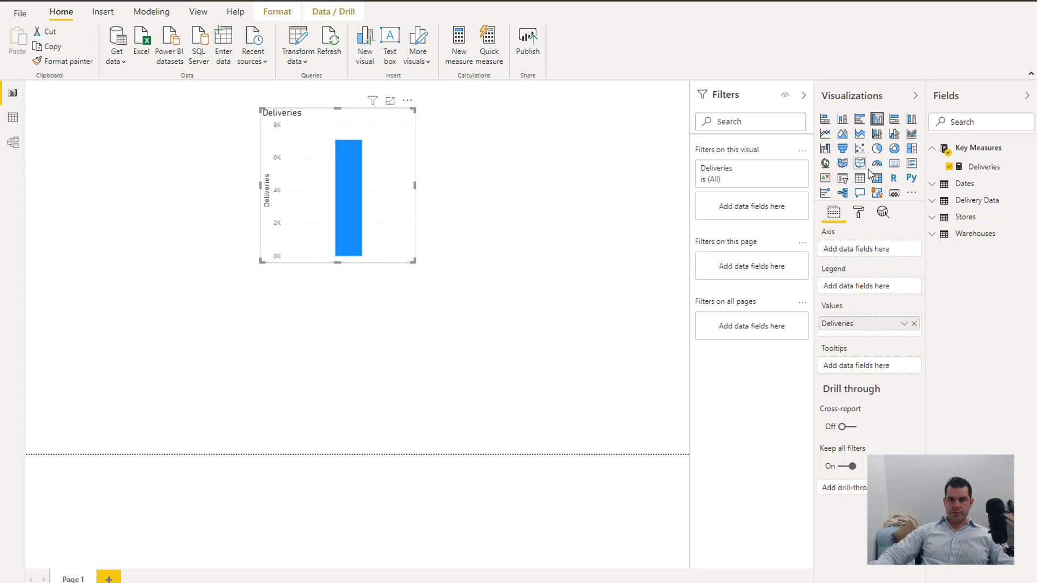
pyautogui.click(892, 168)
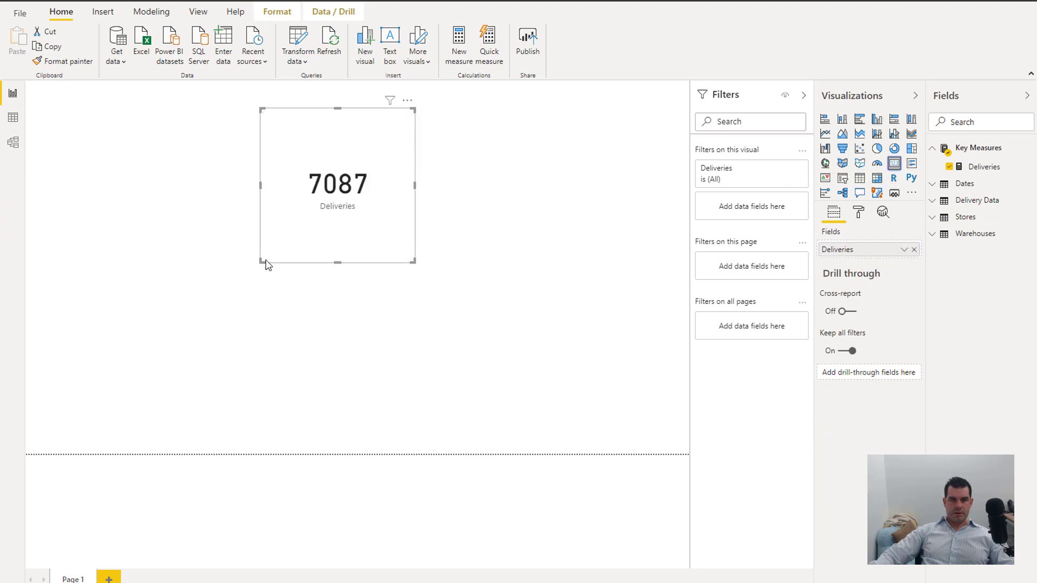
pyautogui.moveTo(263, 261); pyautogui.dragTo(314, 203)
pyautogui.moveTo(340, 129); pyautogui.dragTo(526, 164)
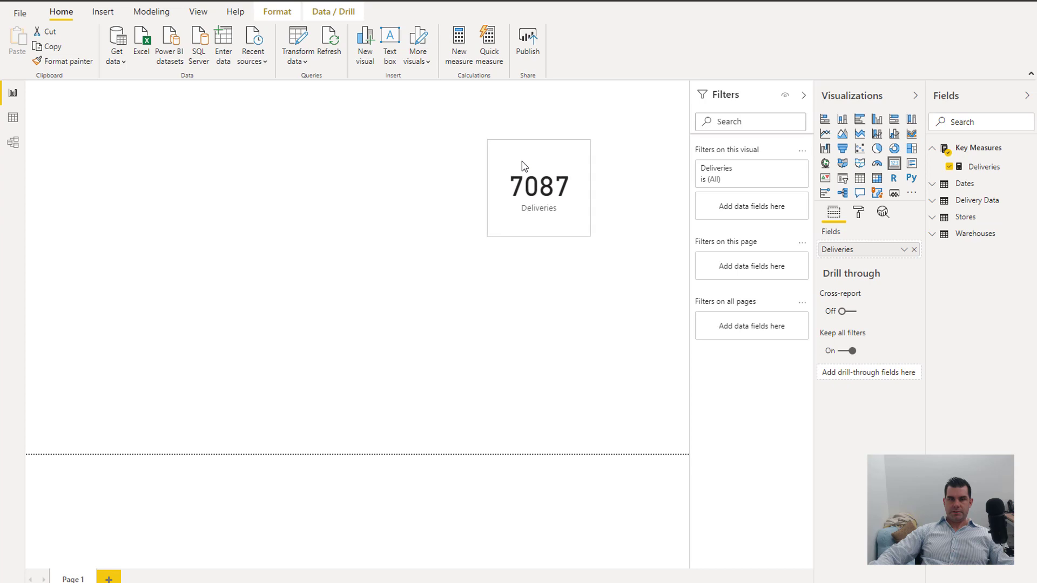
# Move the Key Measures table farther away from the related tables in the model diagram, and return to the report page
pyautogui.click(953, 235)
pyautogui.click(13, 143)
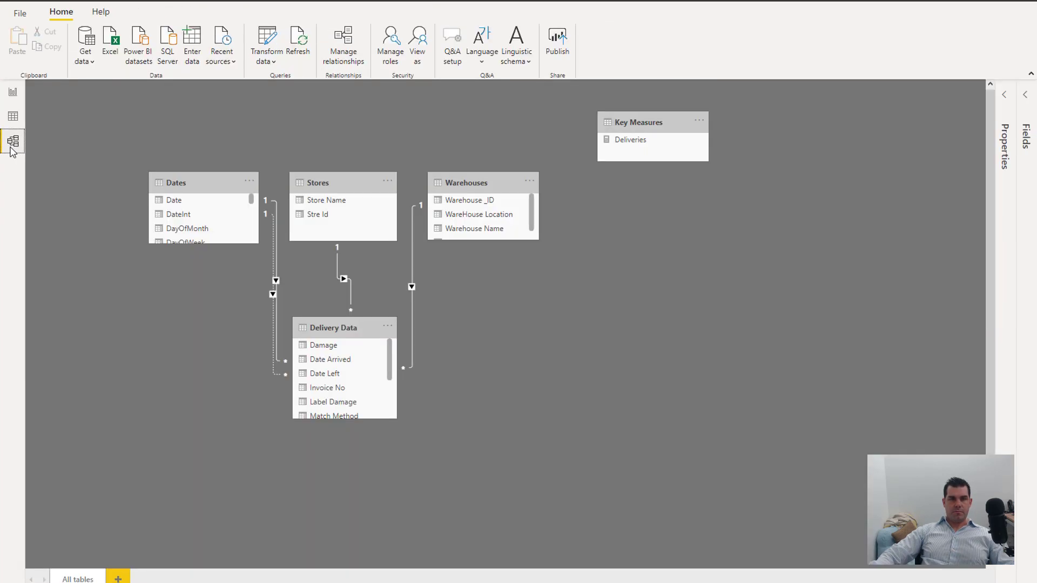
pyautogui.moveTo(655, 137); pyautogui.dragTo(805, 141)
pyautogui.click(13, 93)
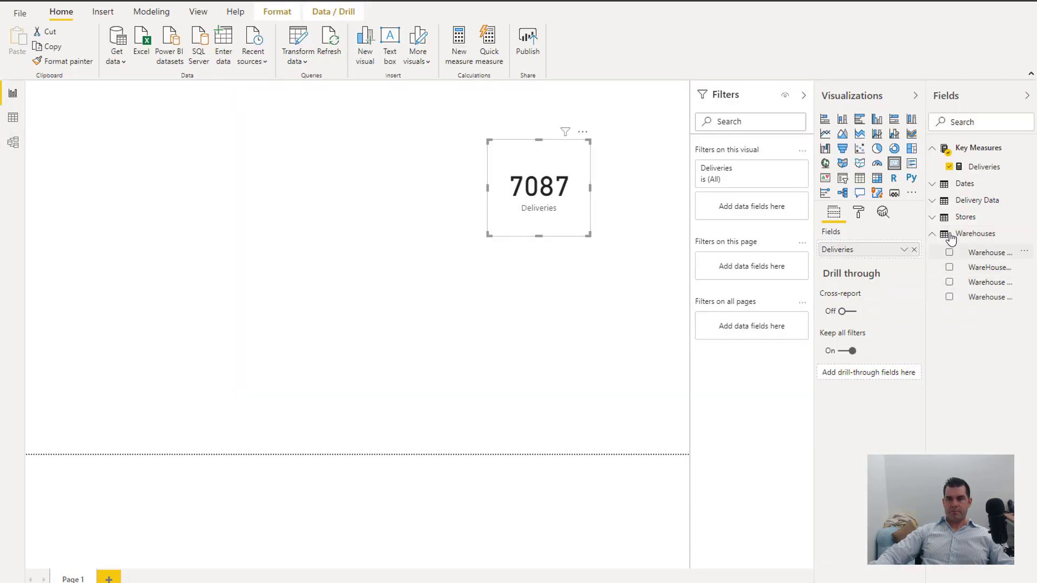
# Build a table visual listing Deliveries by Warehouse Name, widening the visual and its name column
pyautogui.moveTo(891, 104); pyautogui.dragTo(888, 104)
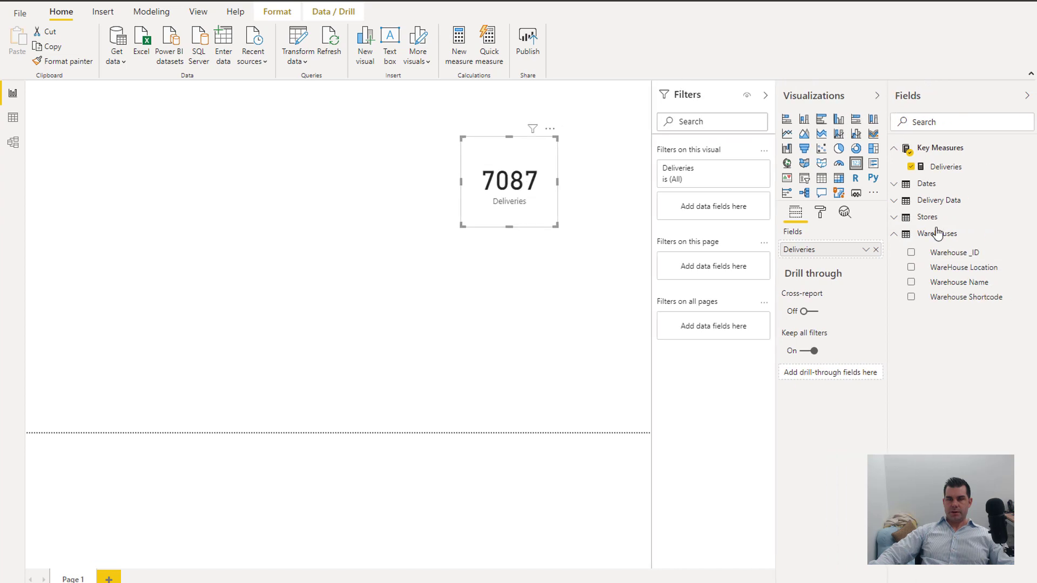
pyautogui.moveTo(362, 278); pyautogui.dragTo(185, 246)
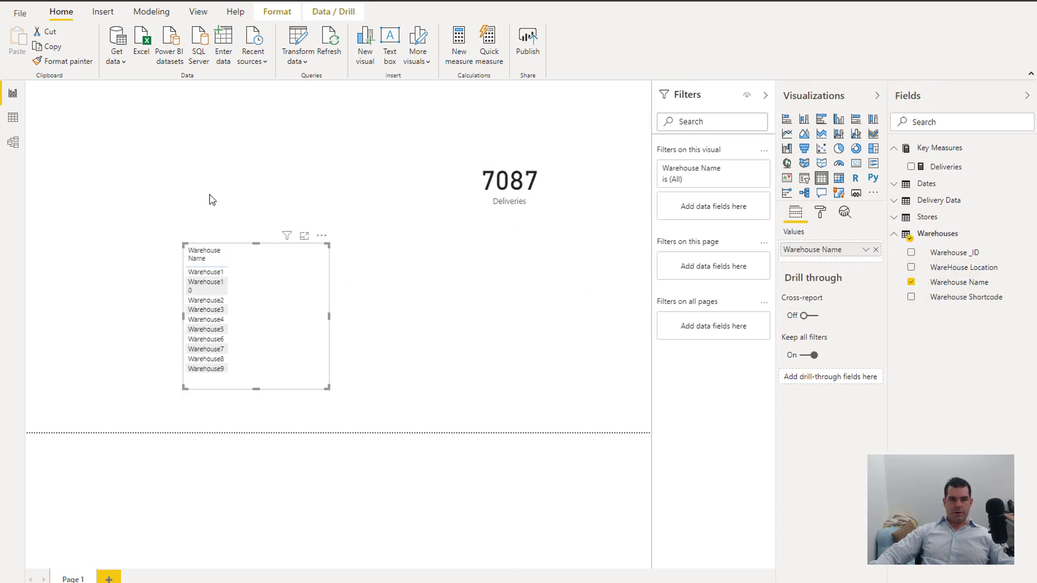
pyautogui.moveTo(210, 254); pyautogui.dragTo(266, 256)
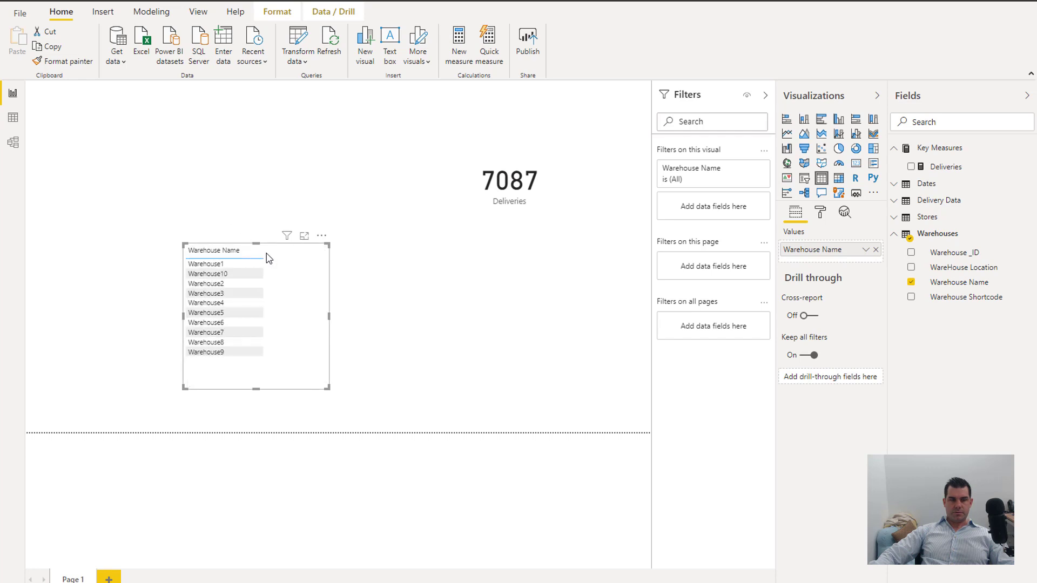
pyautogui.moveTo(328, 388); pyautogui.dragTo(407, 386)
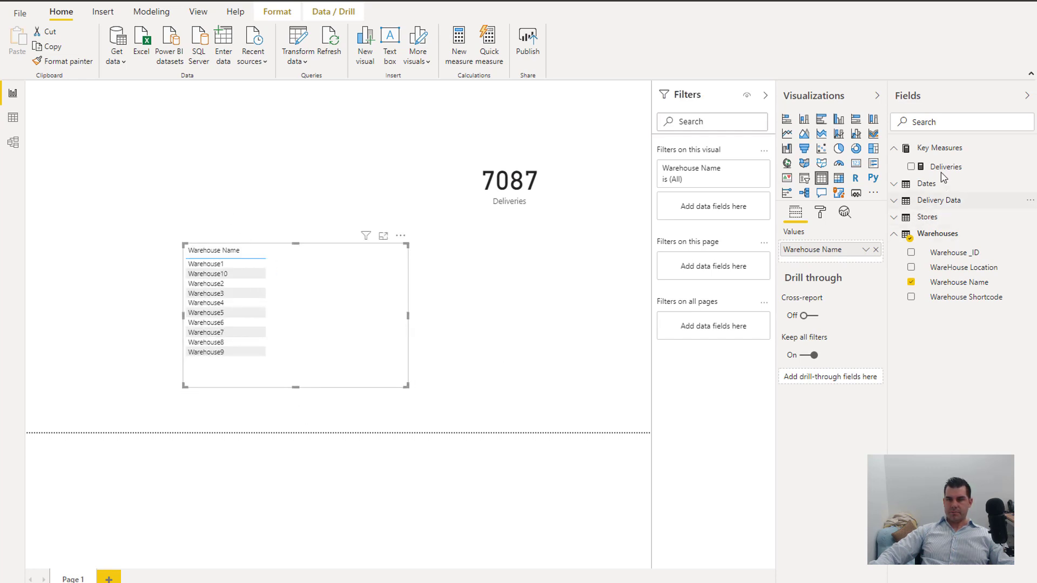
pyautogui.moveTo(323, 288); pyautogui.dragTo(319, 294)
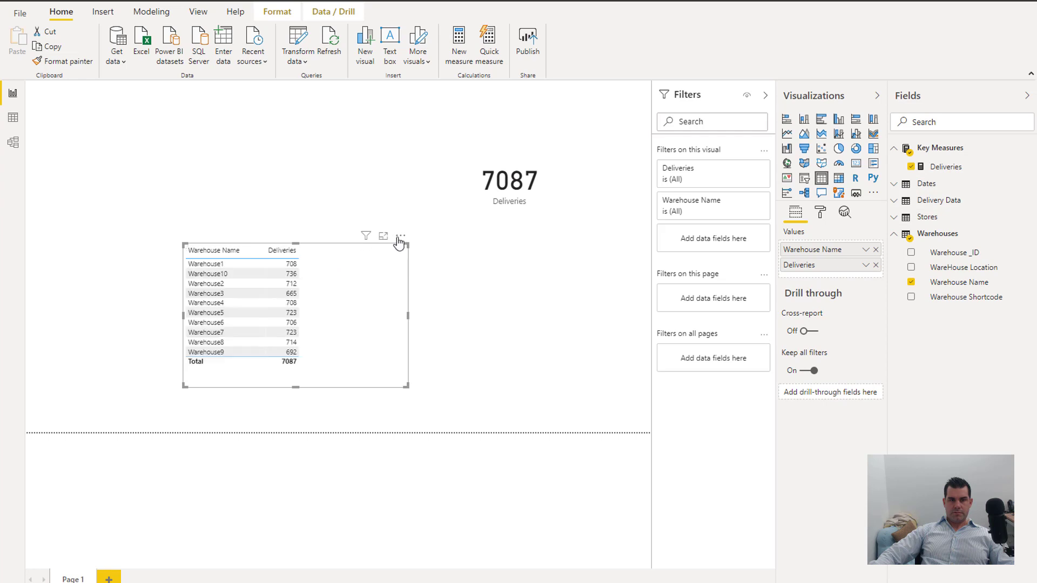
# Convert the warehouse table visual to a stacked bar chart and place it near the page's upper left
pyautogui.moveTo(402, 242); pyautogui.dragTo(361, 181)
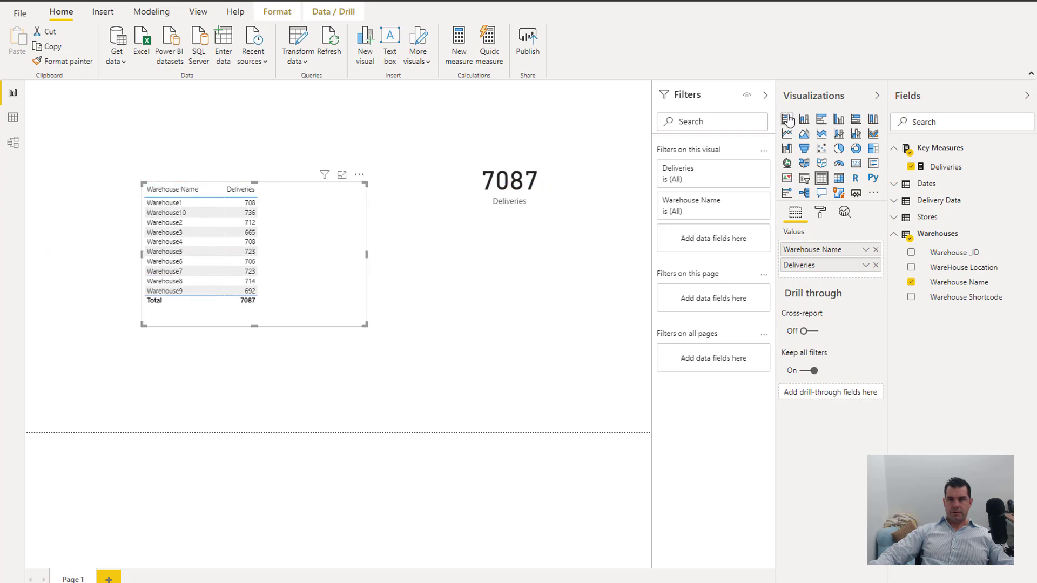
pyautogui.click(788, 119)
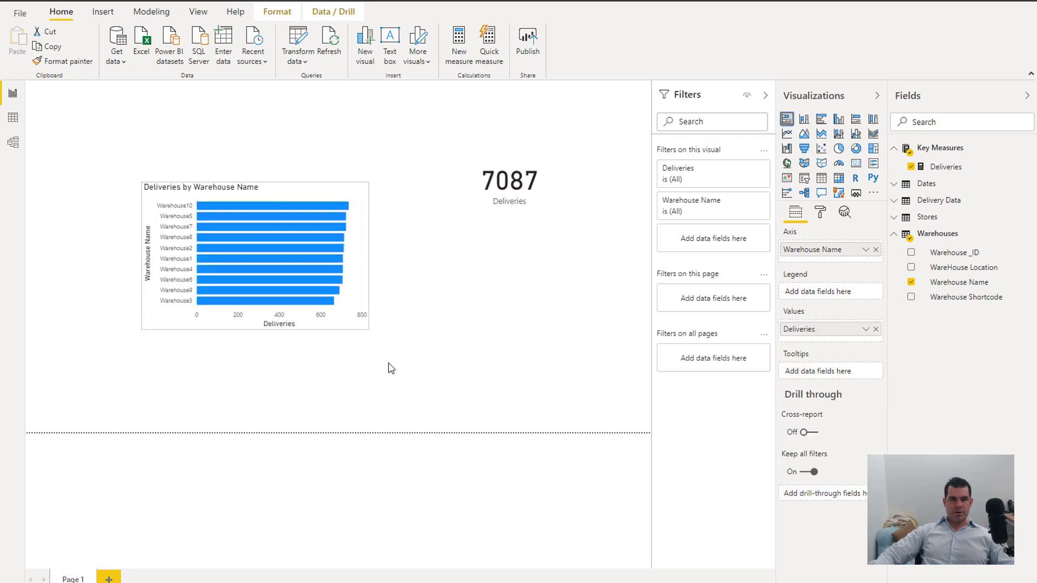
pyautogui.moveTo(301, 189); pyautogui.dragTo(261, 136)
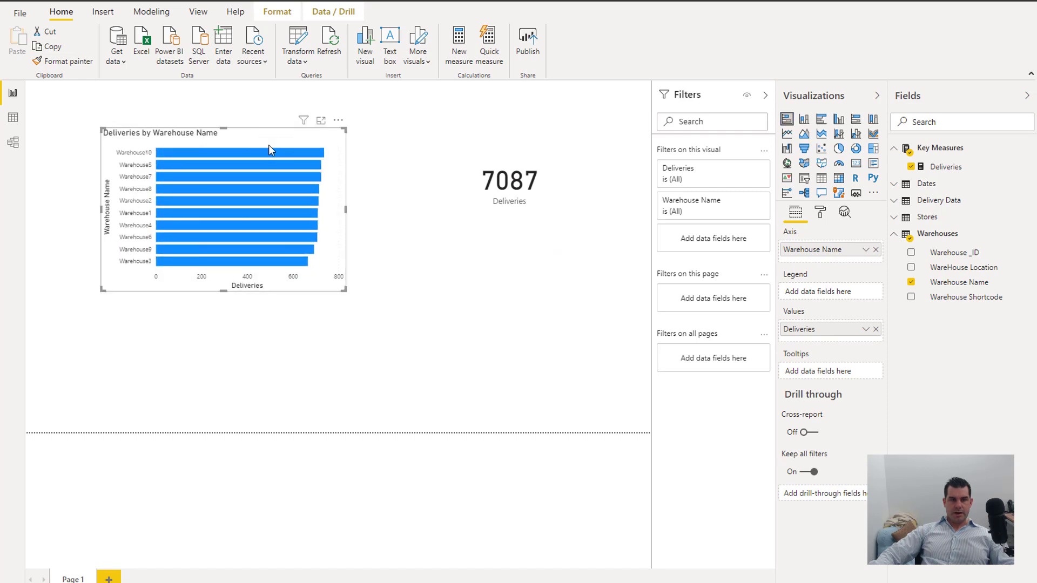
# Duplicate the Deliveries by Warehouse Name chart directly below the original and use WareHouse Location as the copy's axis instead of Warehouse Name
pyautogui.hotkey('ctrl', 'c')
pyautogui.hotkey('ctrl', 'v')
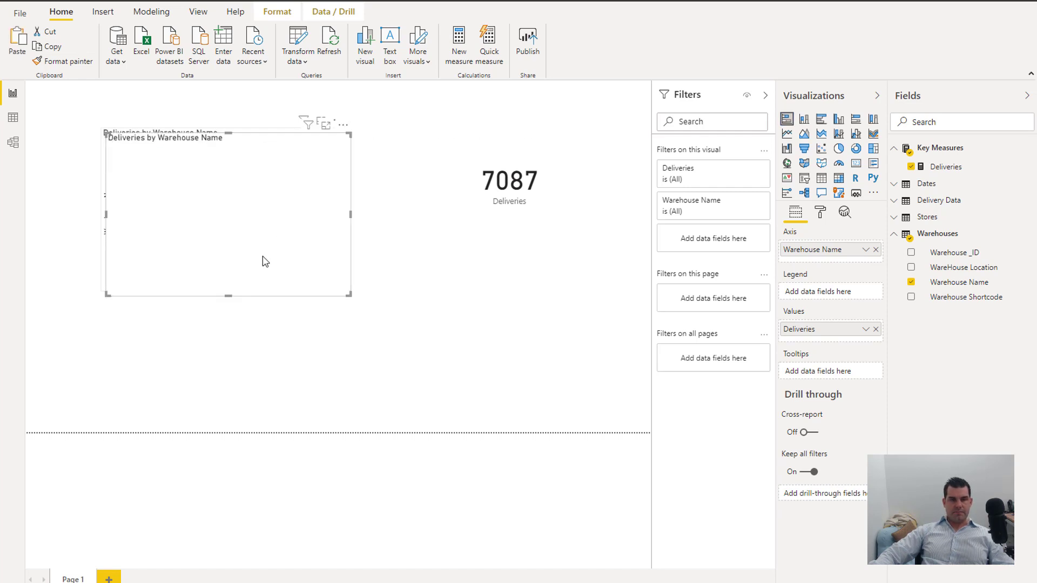
pyautogui.moveTo(265, 261); pyautogui.dragTo(260, 397)
pyautogui.moveTo(933, 274); pyautogui.dragTo(836, 260)
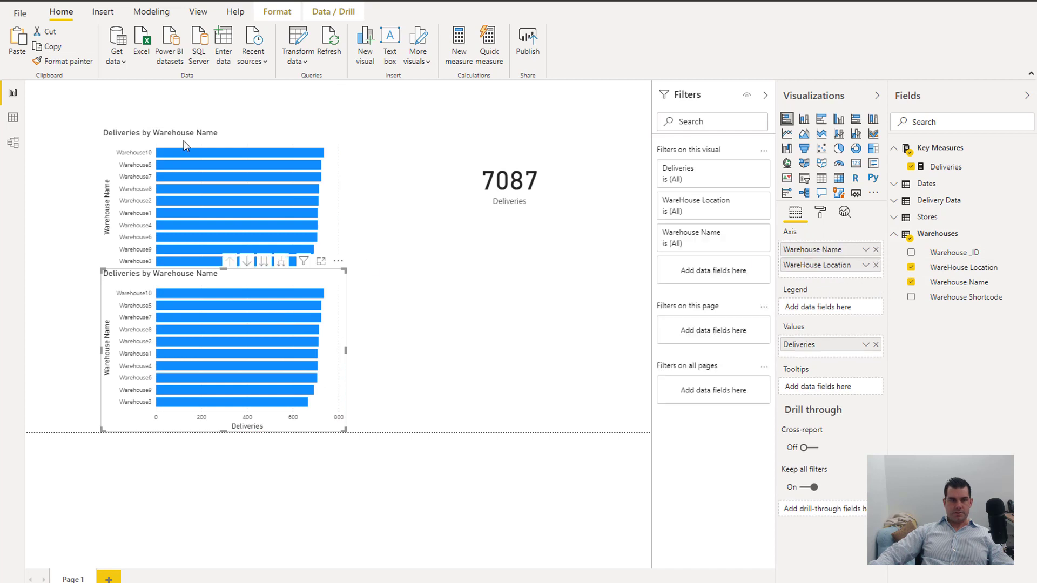
# Delete the Deliveries by Warehouse Name chart and move the WareHouse Location chart up into the freed space
pyautogui.click(247, 99)
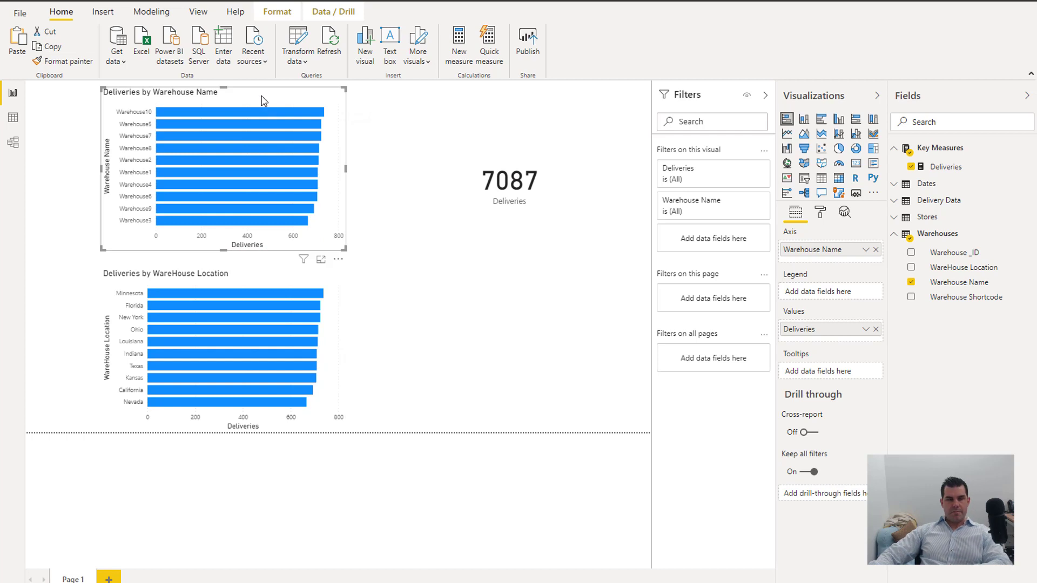
pyautogui.press('Delete')
pyautogui.moveTo(258, 277); pyautogui.dragTo(250, 162)
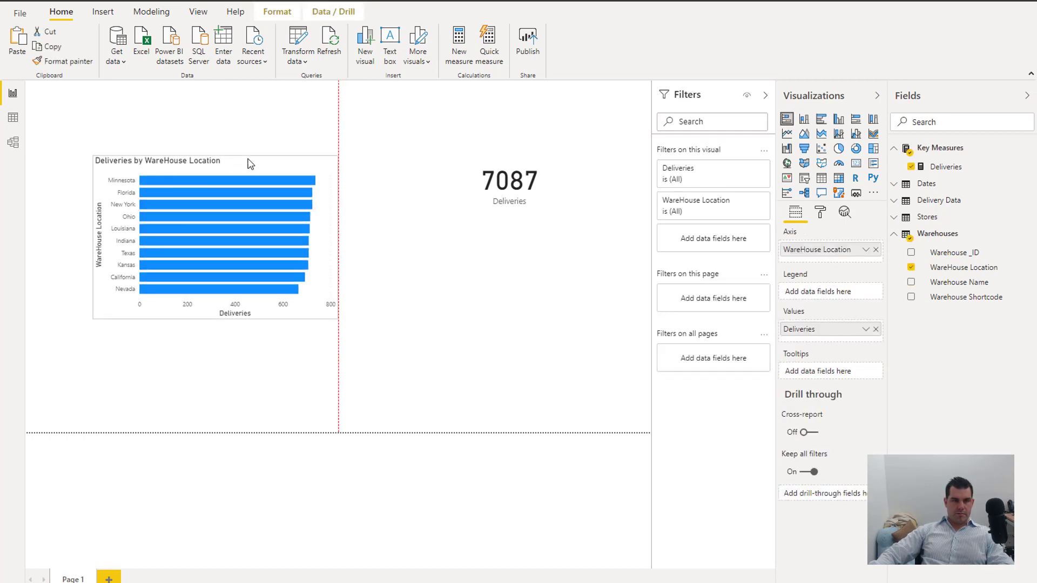
# Enlarge the WareHouse Location chart slightly, and shift it and the Deliveries card toward opposite upper corners of the page
pyautogui.moveTo(336, 314); pyautogui.dragTo(355, 335)
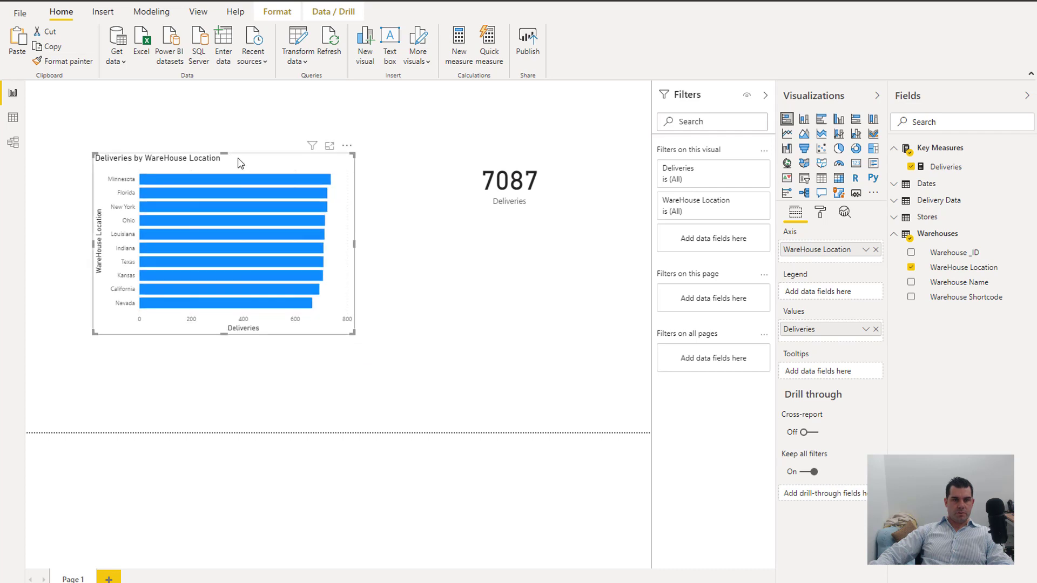
pyautogui.moveTo(224, 157); pyautogui.dragTo(213, 140)
pyautogui.moveTo(499, 180); pyautogui.dragTo(574, 164)
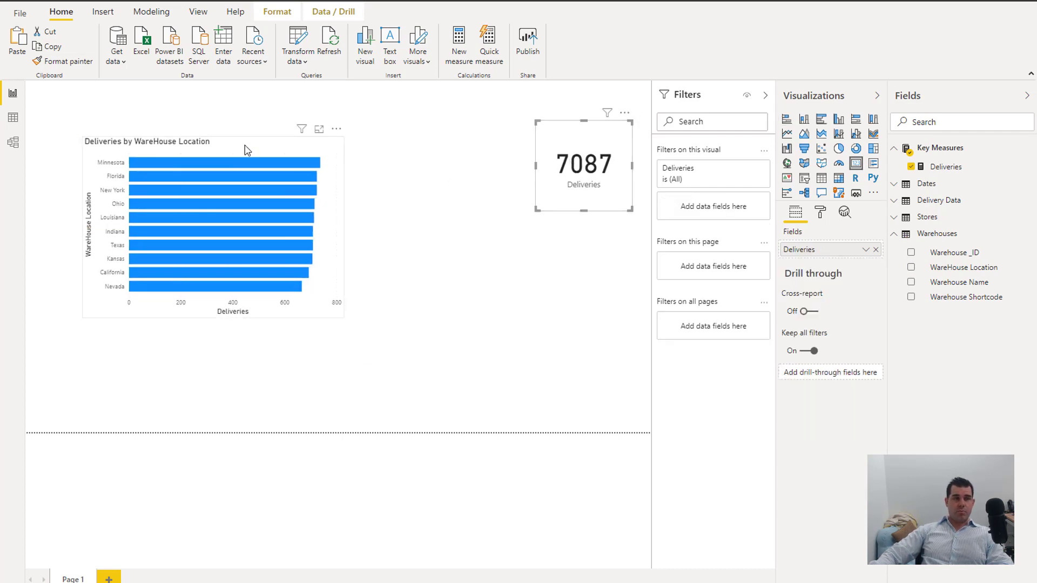
# Move the WareHouse Location chart slightly toward the page's upper left corner and make it a little smaller
pyautogui.moveTo(247, 151); pyautogui.dragTo(230, 143)
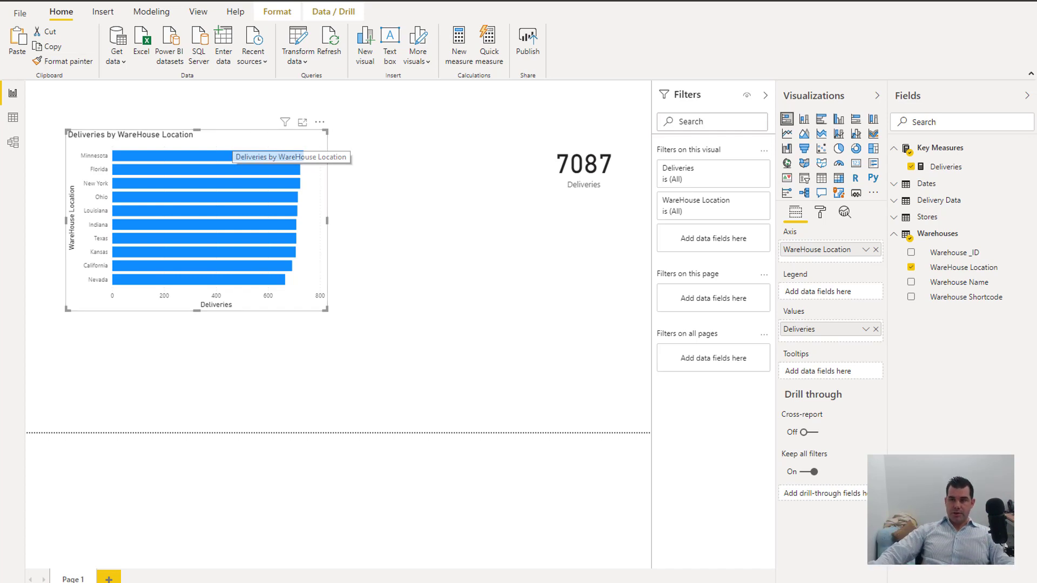
pyautogui.click(892, 237)
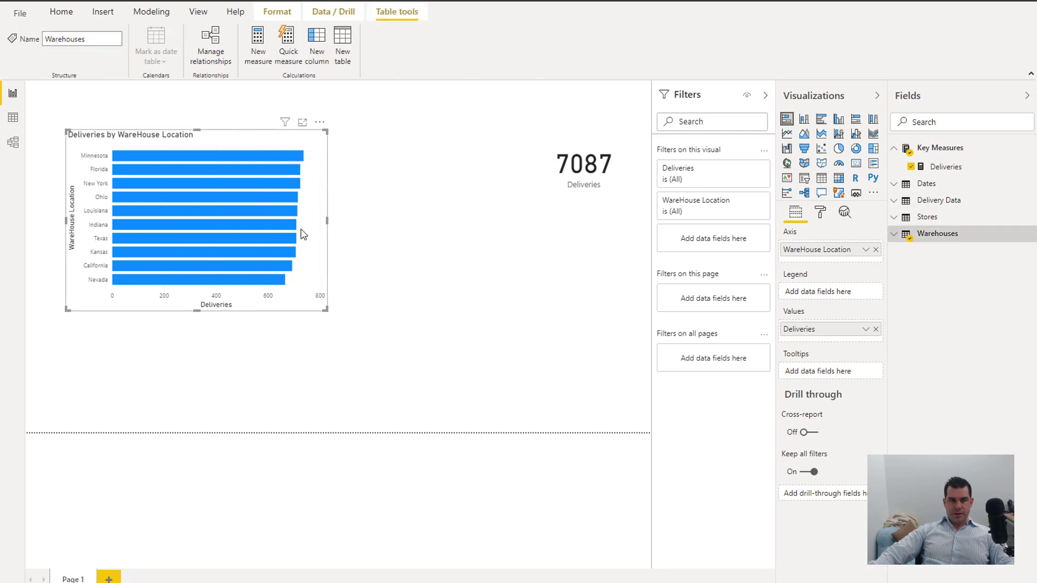
pyautogui.moveTo(325, 309); pyautogui.dragTo(316, 306)
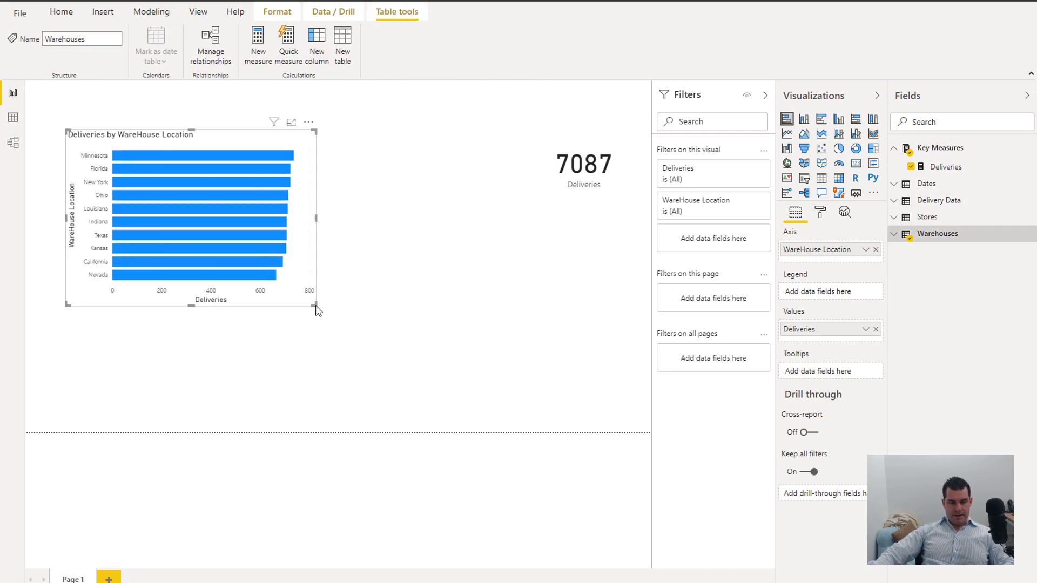
# Duplicate the WareHouse Location chart, place the copy beneath the Deliveries card, and replace its axis field with Store Name from Stores
pyautogui.hotkey('ctrl', 'c')
pyautogui.hotkey('ctrl', 'v')
pyautogui.moveTo(528, 262); pyautogui.dragTo(499, 214)
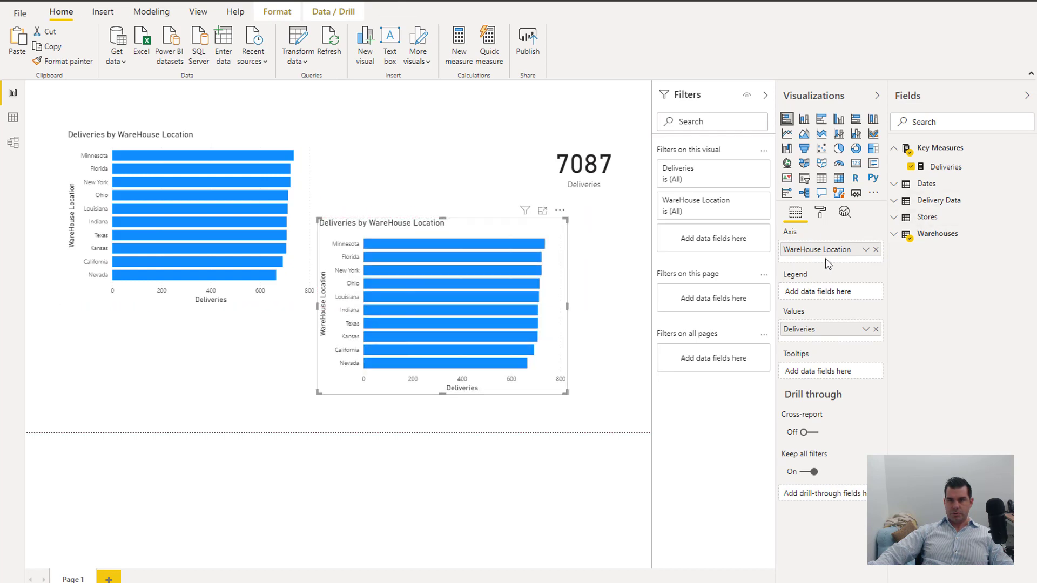
pyautogui.click(928, 217)
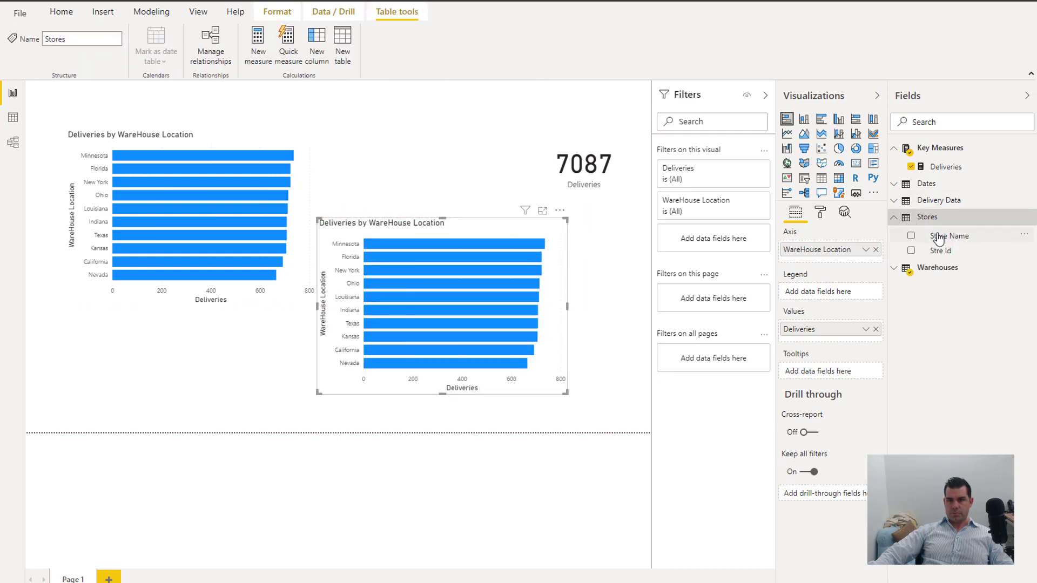
pyautogui.moveTo(939, 236); pyautogui.dragTo(843, 264)
pyautogui.click(875, 249)
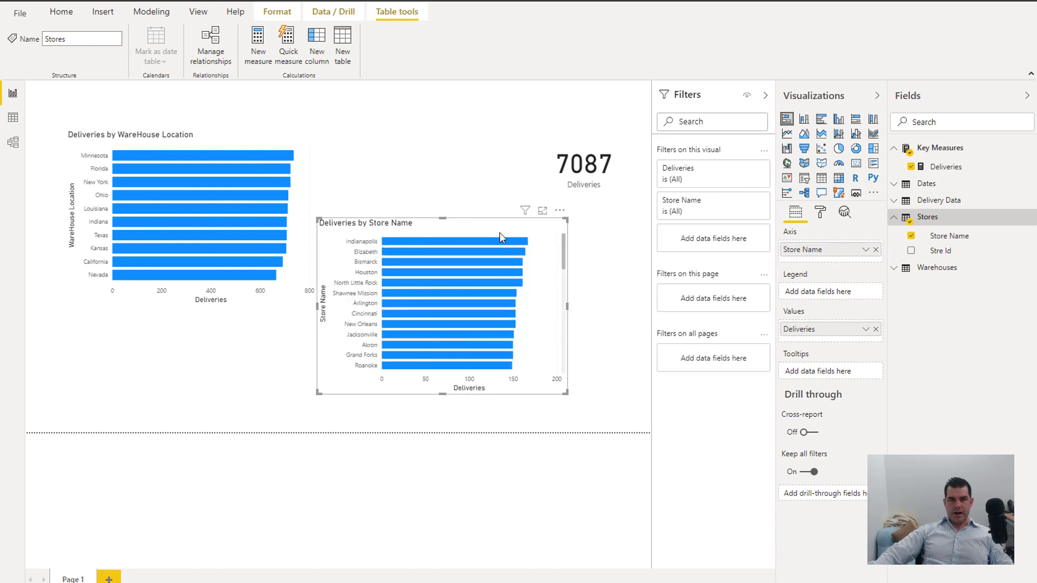
# Move the WareHouse Location chart into the page's upper left corner, shrink it, and place the Store Name chart directly below
pyautogui.moveTo(162, 135); pyautogui.dragTo(122, 93)
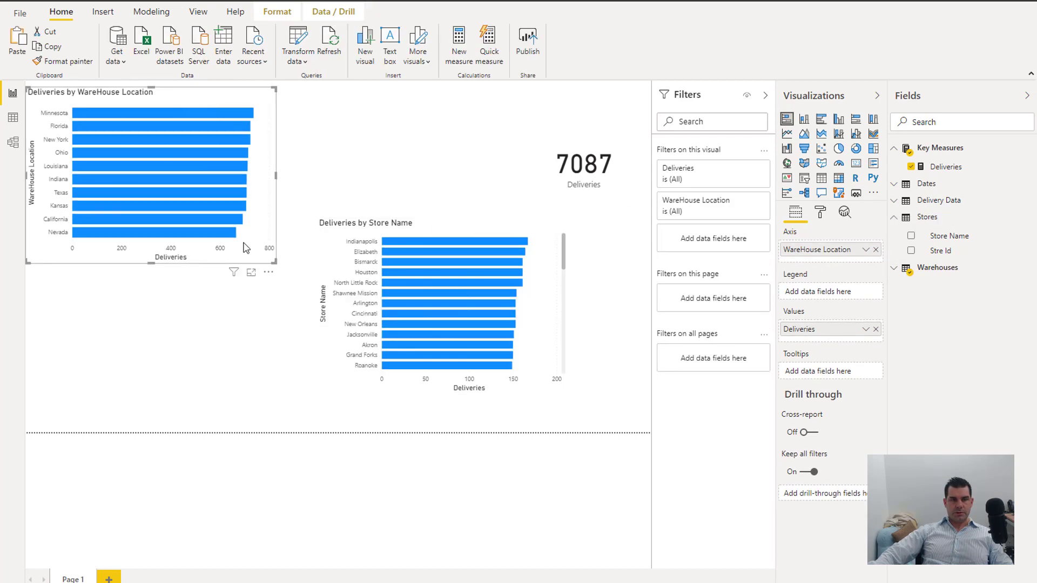
pyautogui.moveTo(264, 242); pyautogui.dragTo(261, 238)
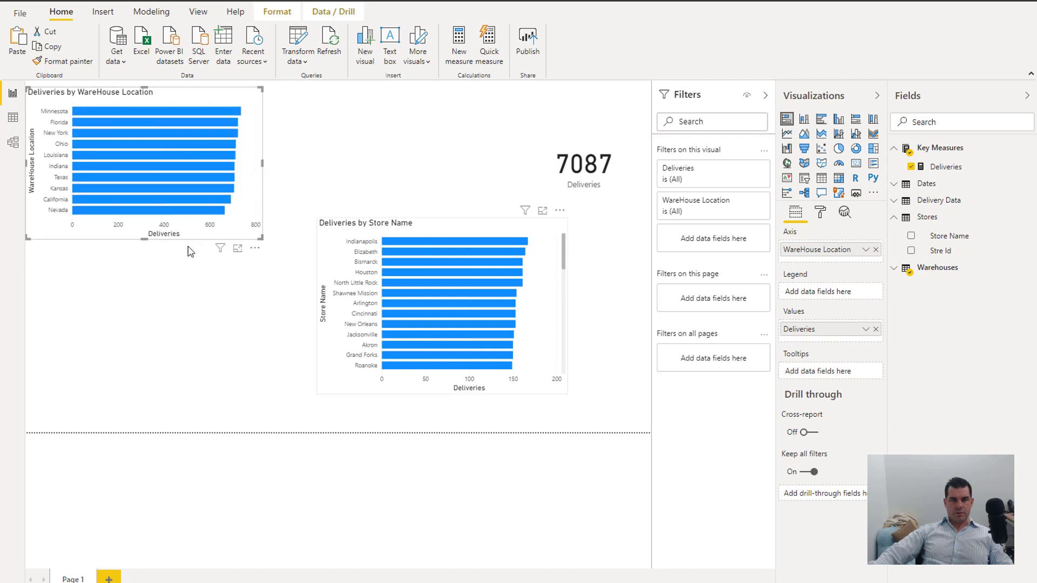
pyautogui.moveTo(415, 227); pyautogui.dragTo(124, 265)
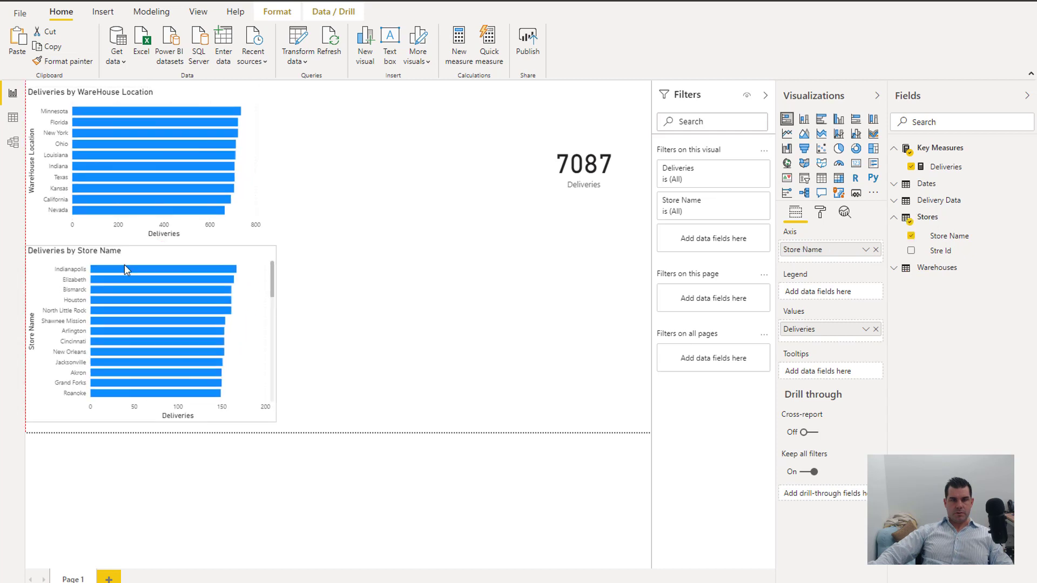
# Cross-filter the page's visuals by Kansas from the WareHouse Location chart
pyautogui.click(129, 168)
pyautogui.click(167, 189)
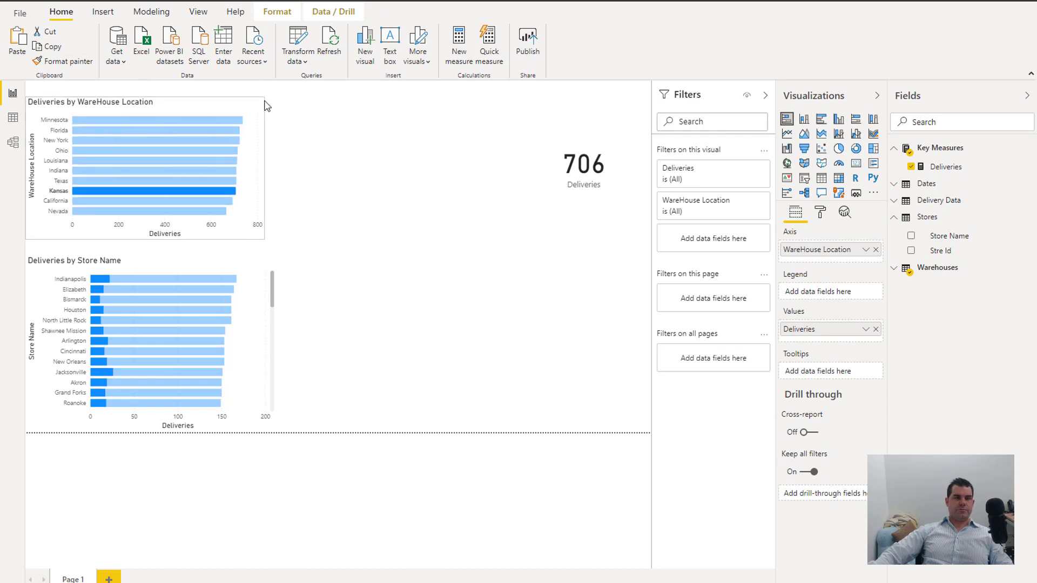
# Nudge the WareHouse Location chart inward from the page edge, and move the Deliveries card into the upper right corner at a smaller size
pyautogui.moveTo(232, 100); pyautogui.dragTo(269, 96)
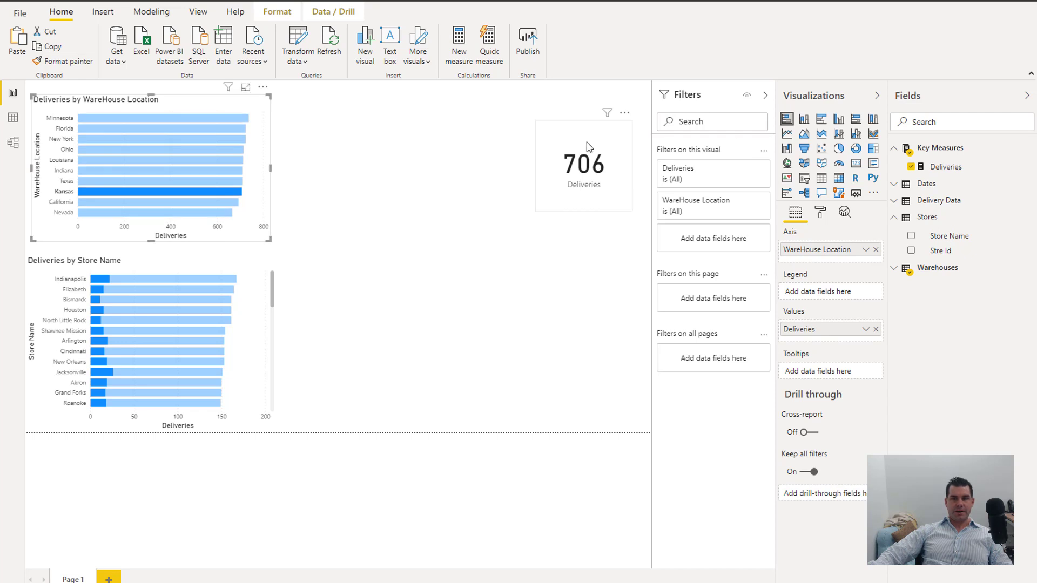
pyautogui.moveTo(589, 147); pyautogui.dragTo(609, 113)
pyautogui.moveTo(556, 179); pyautogui.dragTo(568, 155)
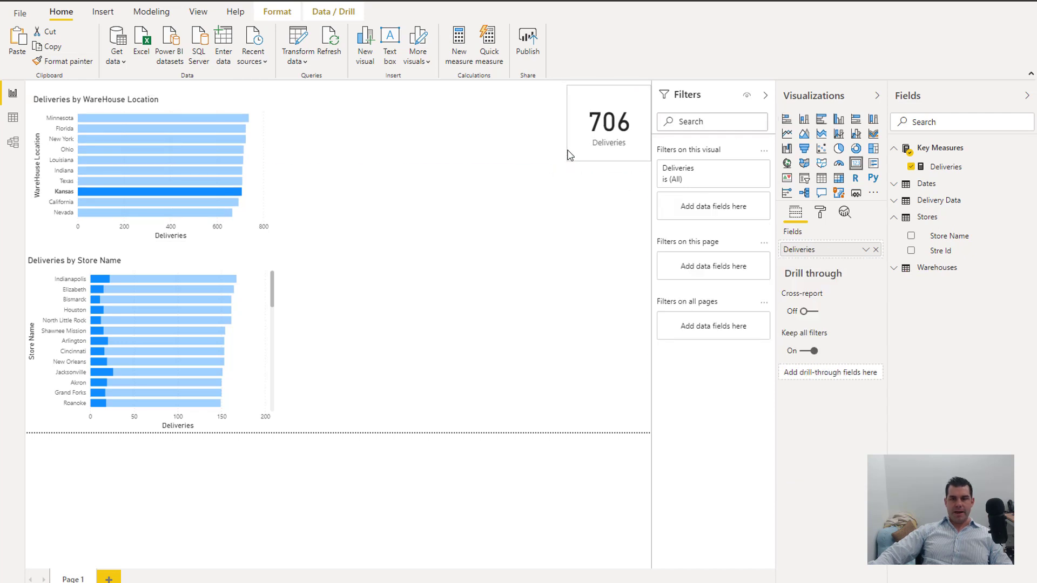
# Add a Warehouse Name table in the empty area beside the bar charts, clear the Kansas cross-filter, and lower the table slightly
pyautogui.click(524, 184)
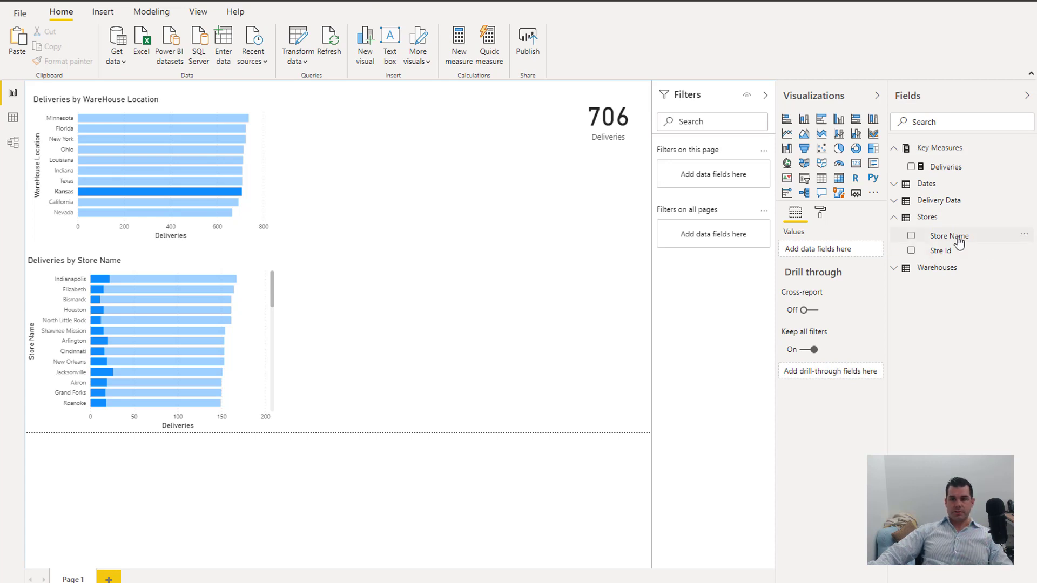
pyautogui.click(895, 217)
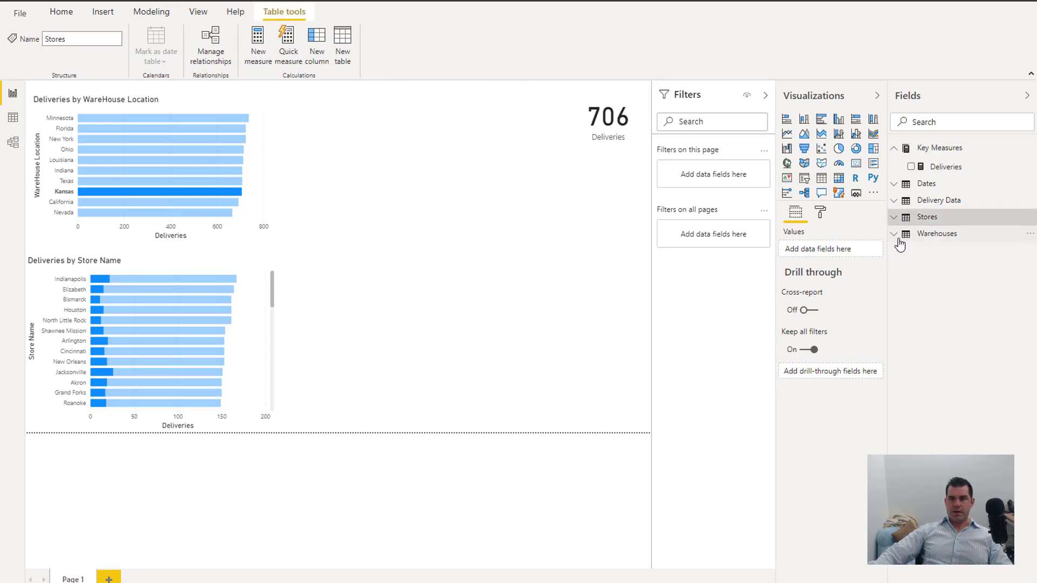
pyautogui.click(896, 234)
pyautogui.moveTo(951, 289); pyautogui.dragTo(415, 189)
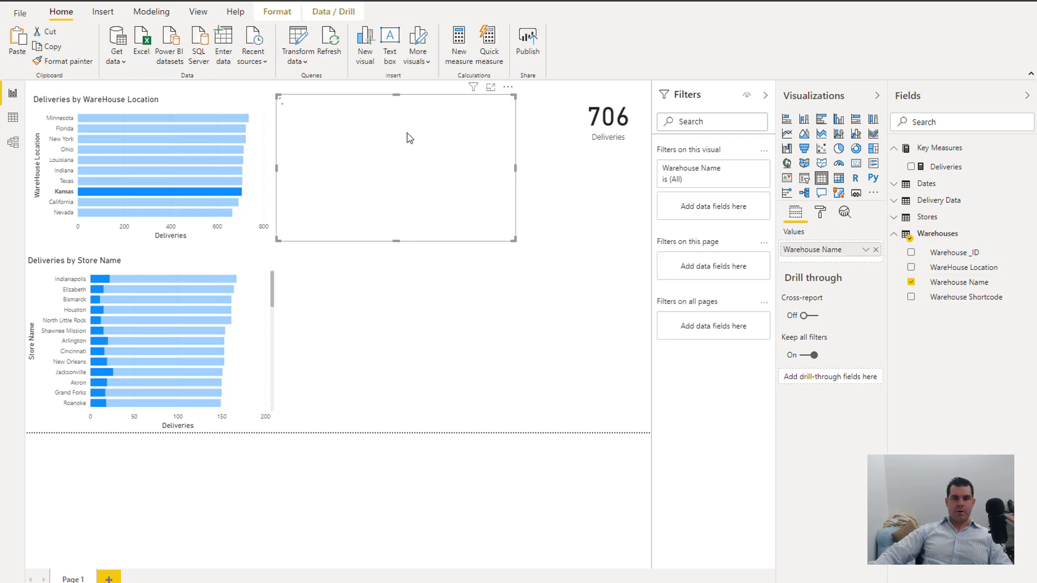
pyautogui.click(132, 191)
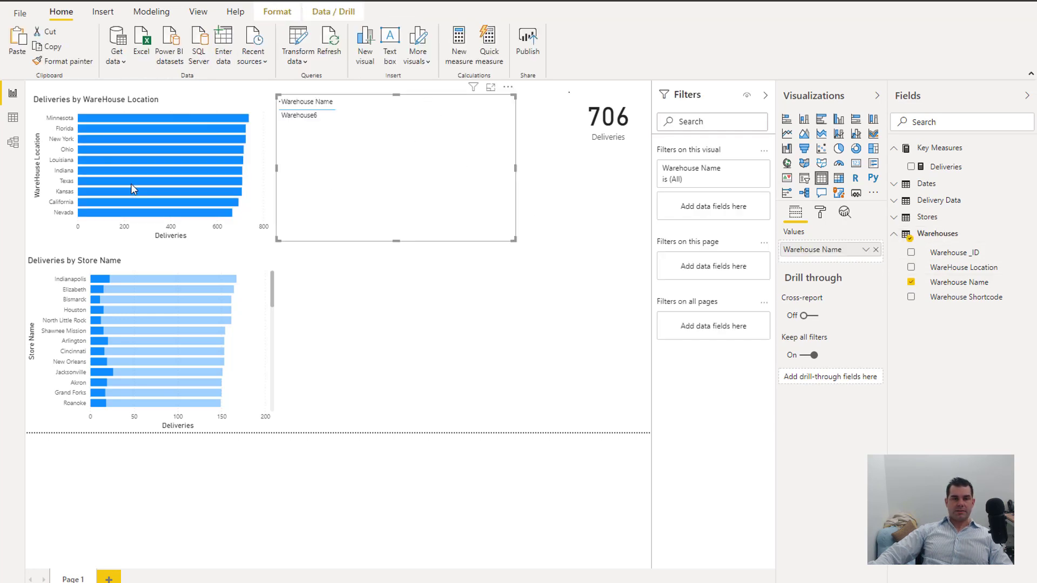
pyautogui.moveTo(512, 96); pyautogui.dragTo(531, 169)
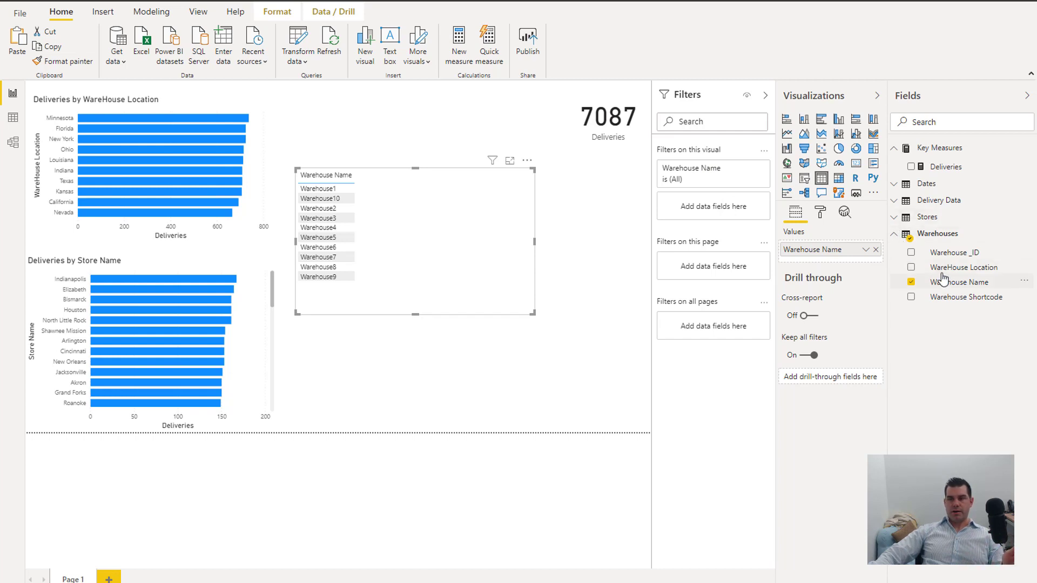
# Replace Warehouse Name with WareHouse Location in the table and add the Deliveries measure as a second column
pyautogui.moveTo(852, 265); pyautogui.dragTo(868, 256)
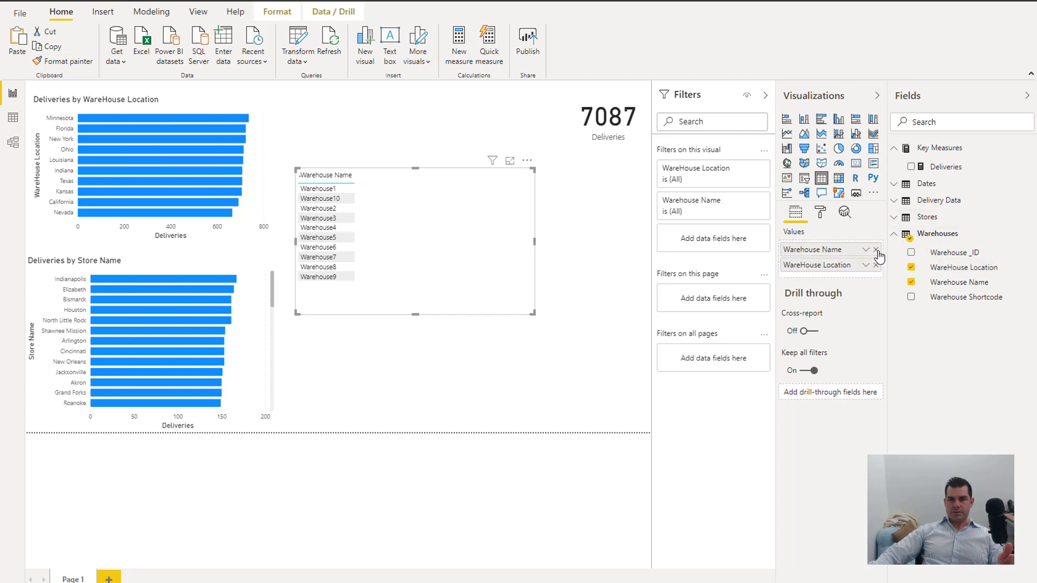
pyautogui.click(875, 249)
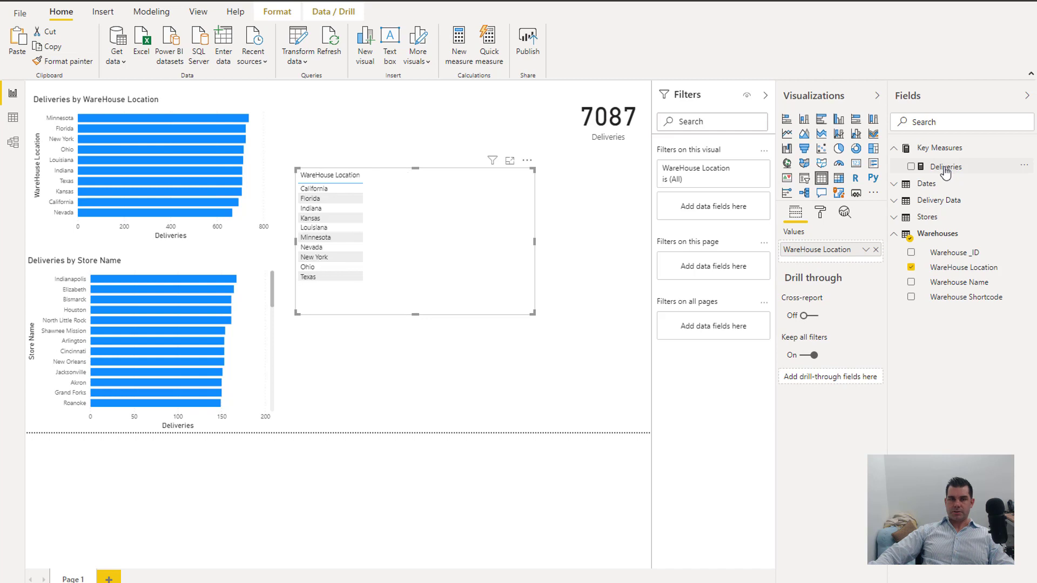
pyautogui.moveTo(945, 169); pyautogui.dragTo(486, 264)
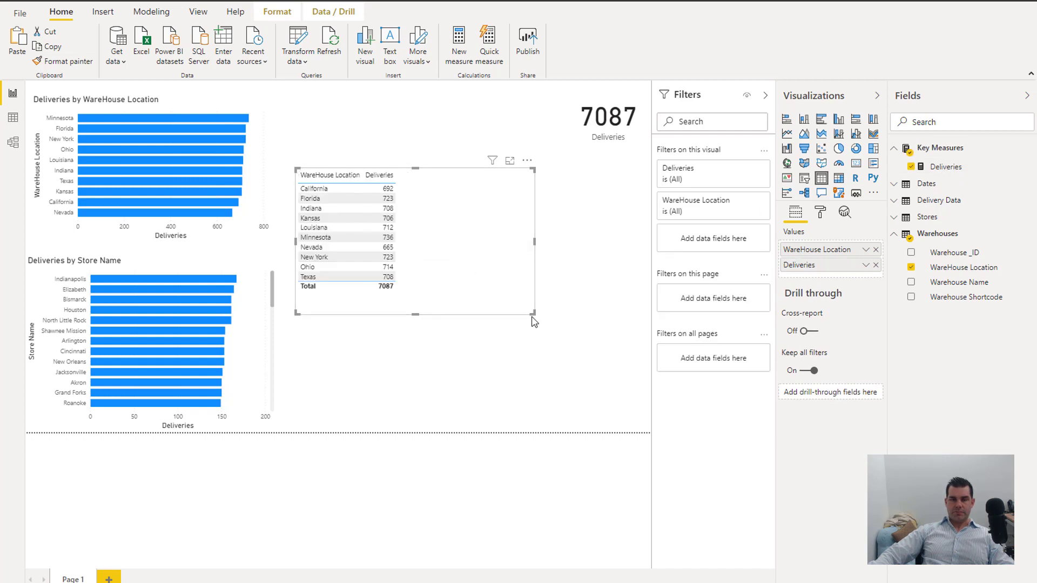
# Enlarge the WareHouse Location table, shift it toward the page's right edge, and collapse the Filters pane
pyautogui.click(533, 319)
pyautogui.click(530, 313)
pyautogui.moveTo(532, 315); pyautogui.dragTo(616, 352)
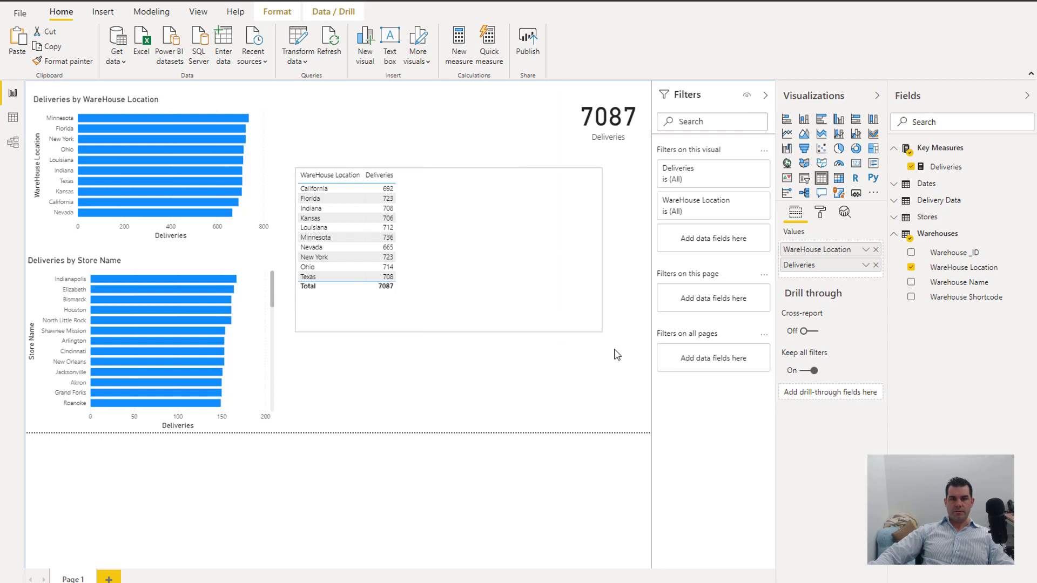
pyautogui.moveTo(488, 216); pyautogui.dragTo(530, 236)
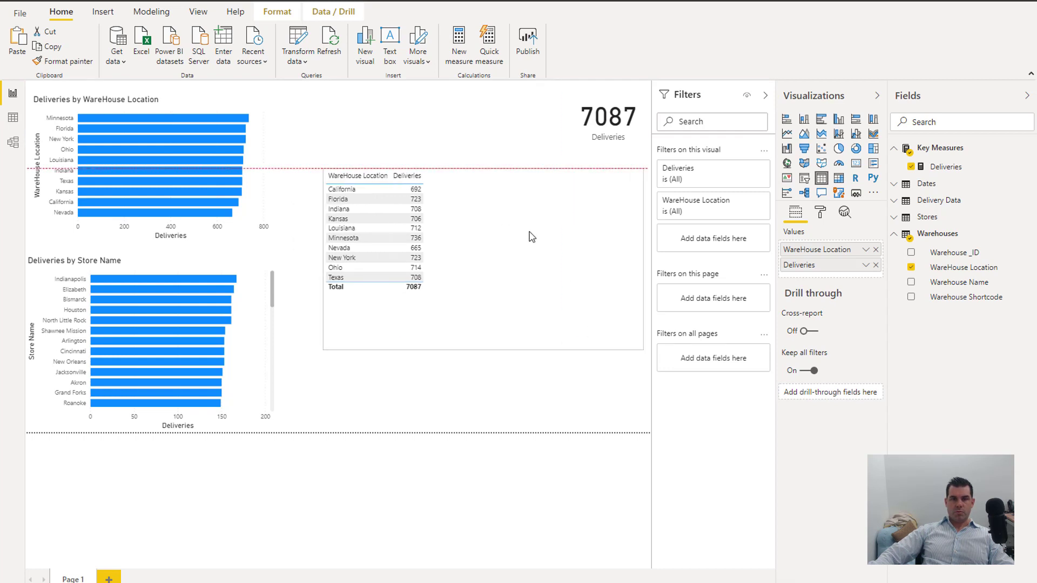
pyautogui.click(769, 96)
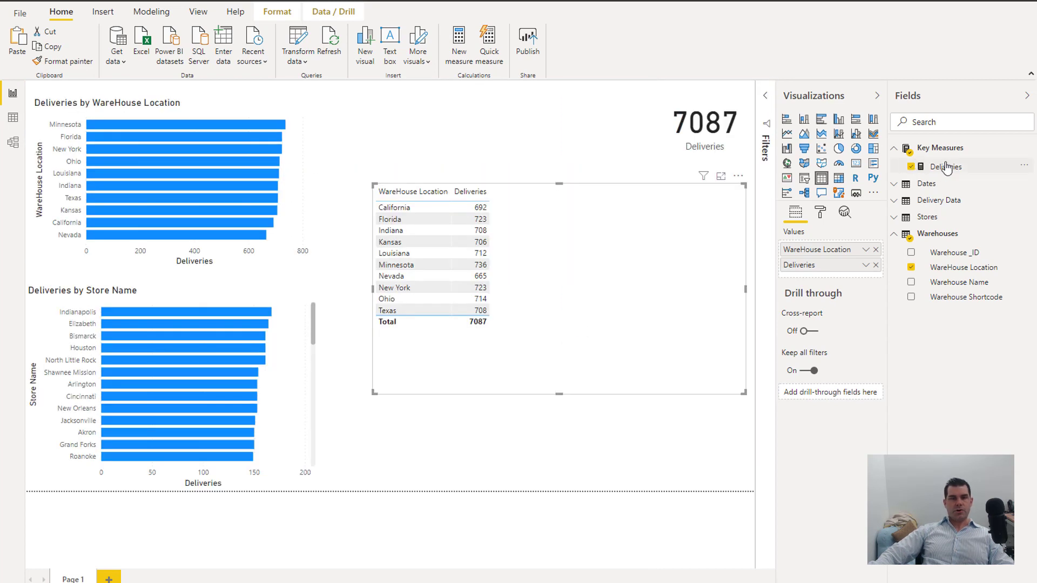
# Display the Deliveries measure's formula and reduce the WareHouse Location table's height slightly from its upper edge
pyautogui.click(945, 167)
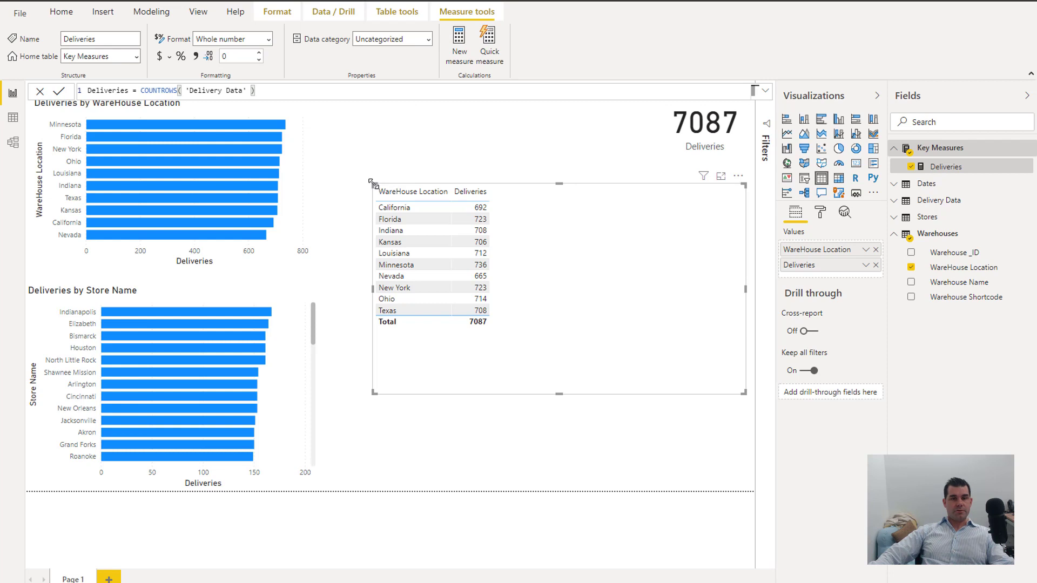
pyautogui.moveTo(371, 182); pyautogui.dragTo(371, 193)
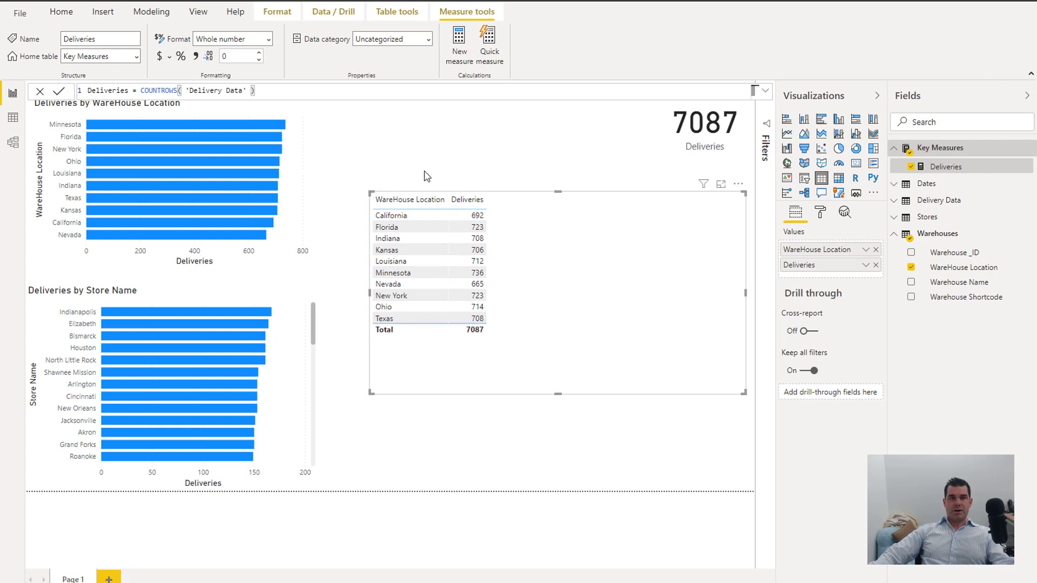
# Create a new measure in Key Measures named Label Damaged, beginning its formula with CALCULATE( [Deliveries], on a second line
pyautogui.click(57, 16)
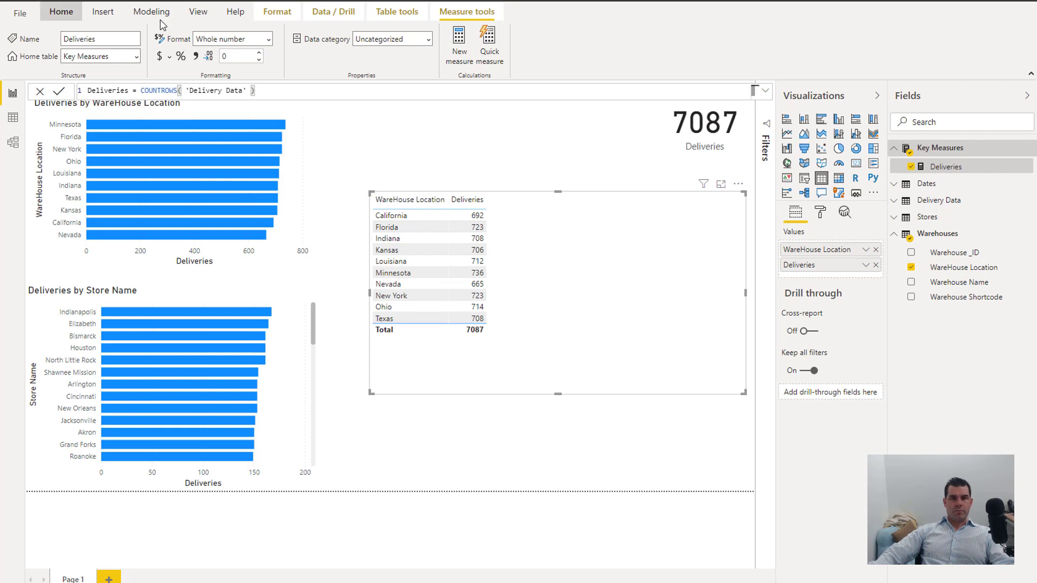
pyautogui.click(458, 46)
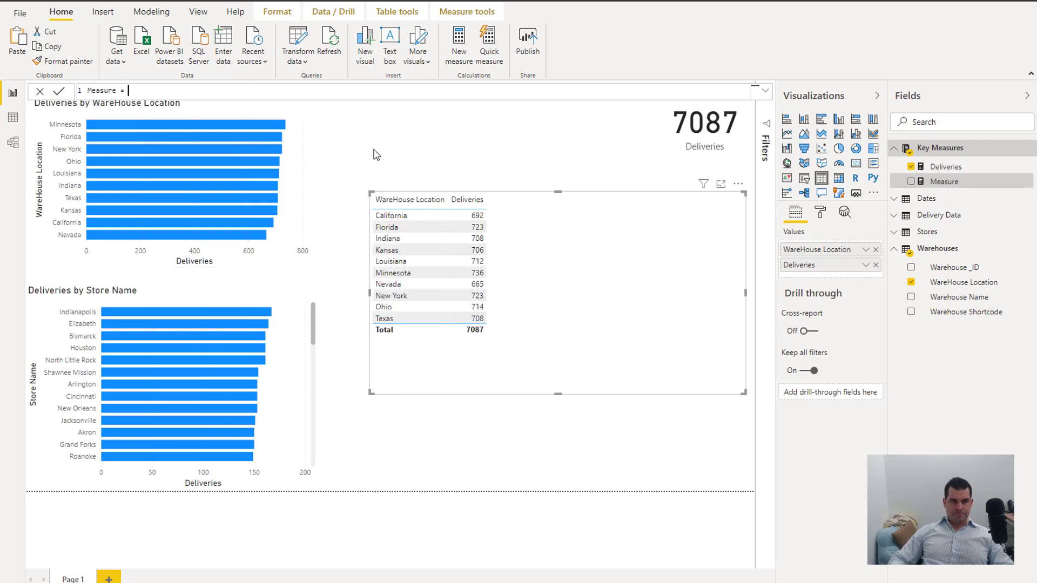
pyautogui.hotkey('ctrl', 'a')
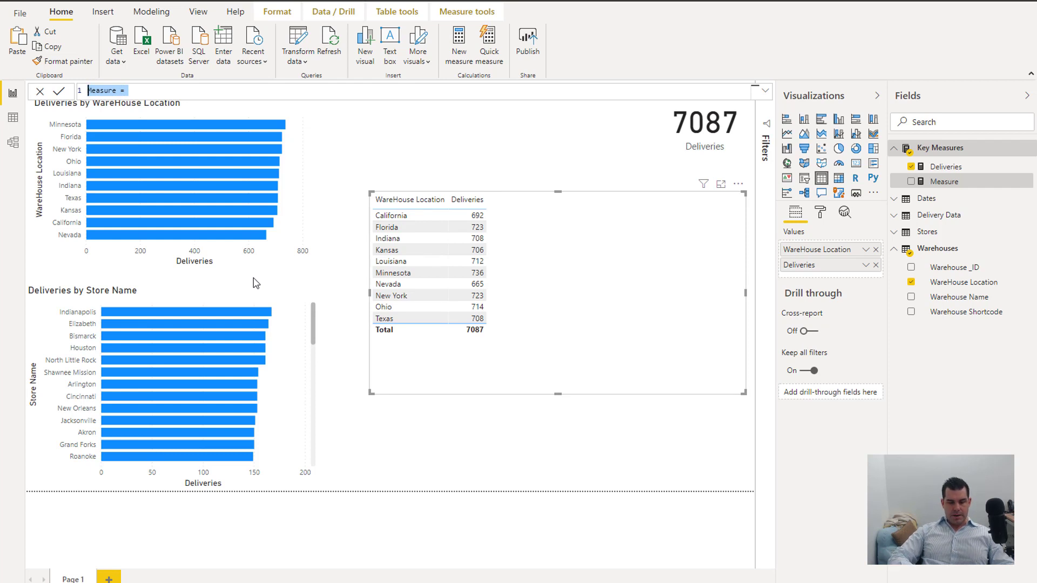
pyautogui.write('Damaged')
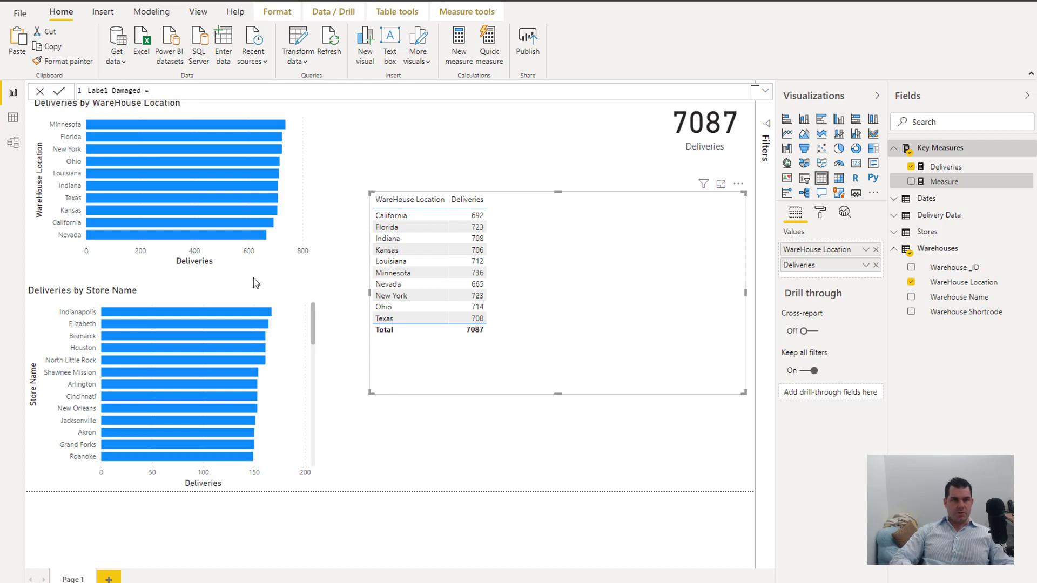
pyautogui.hotkey('shift', 'Return')
pyautogui.write('CALCULATE(')
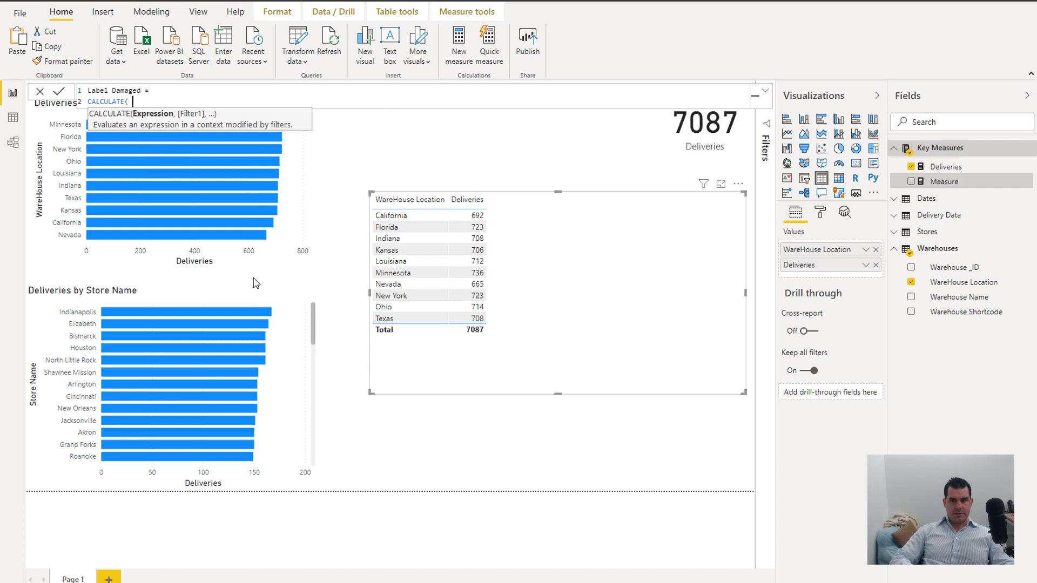
pyautogui.write(' [Deliveries],')
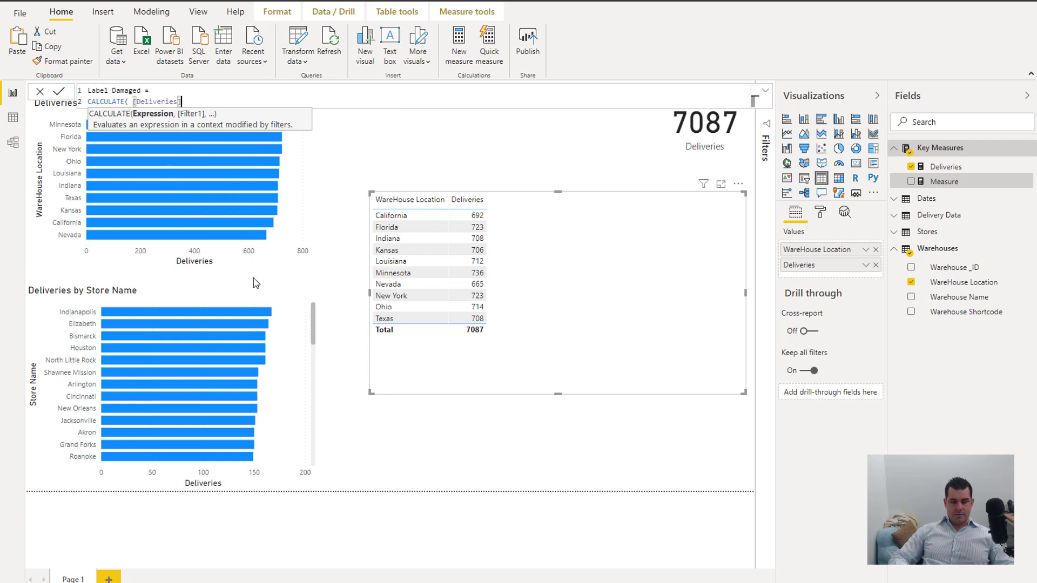
pyautogui.hotkey('shift', 'Return')
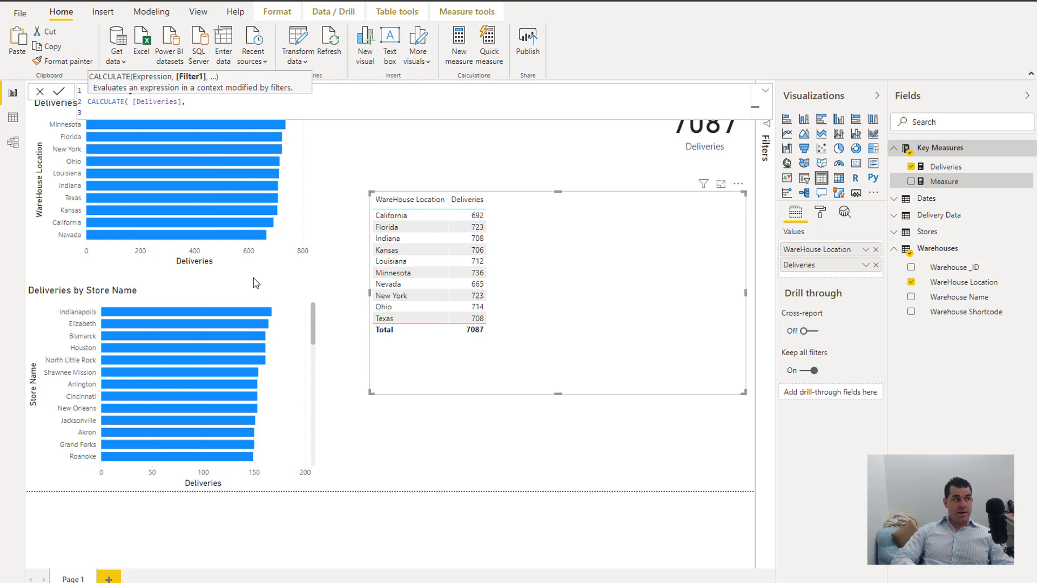
# Complete the Label Damaged formula with the filter 'Delivery Data'[Label Damage] = 1 and a closing parenthesis
pyautogui.write('De')
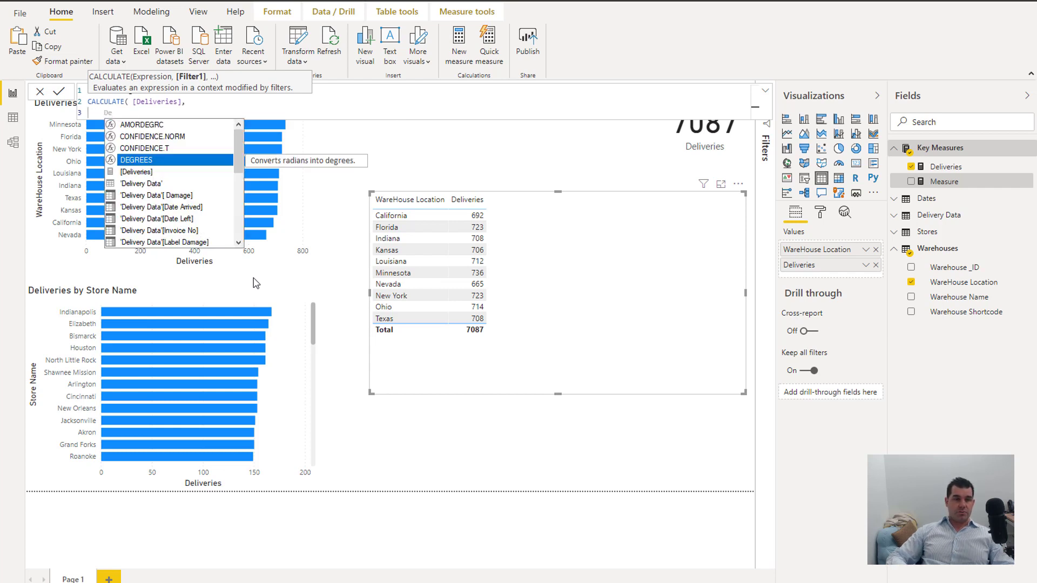
pyautogui.press('Down')
pyautogui.press('Down')
pyautogui.press('Down')
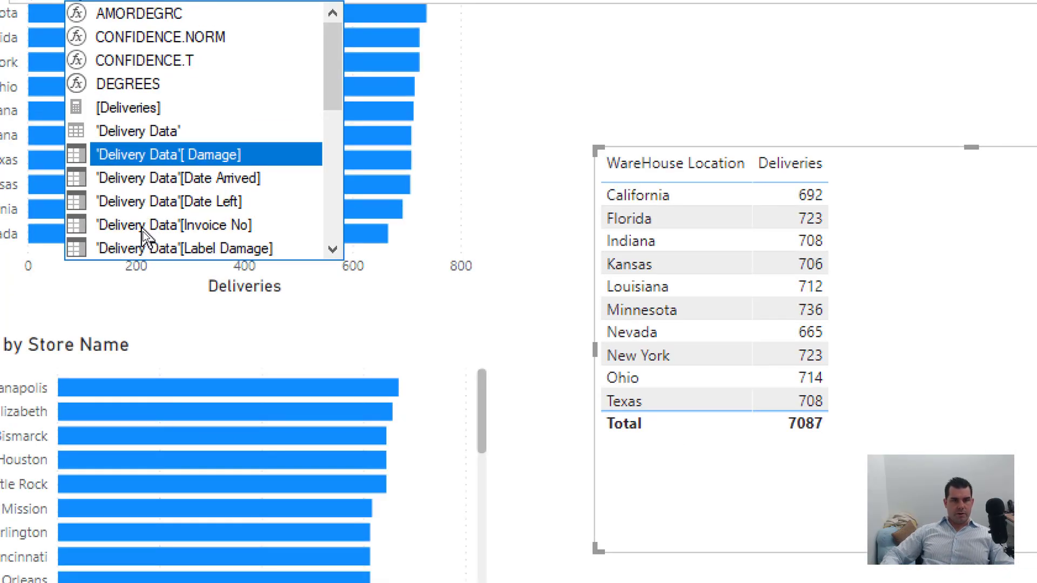
pyautogui.click(143, 232)
pyautogui.press('Down')
pyautogui.press('Escape')
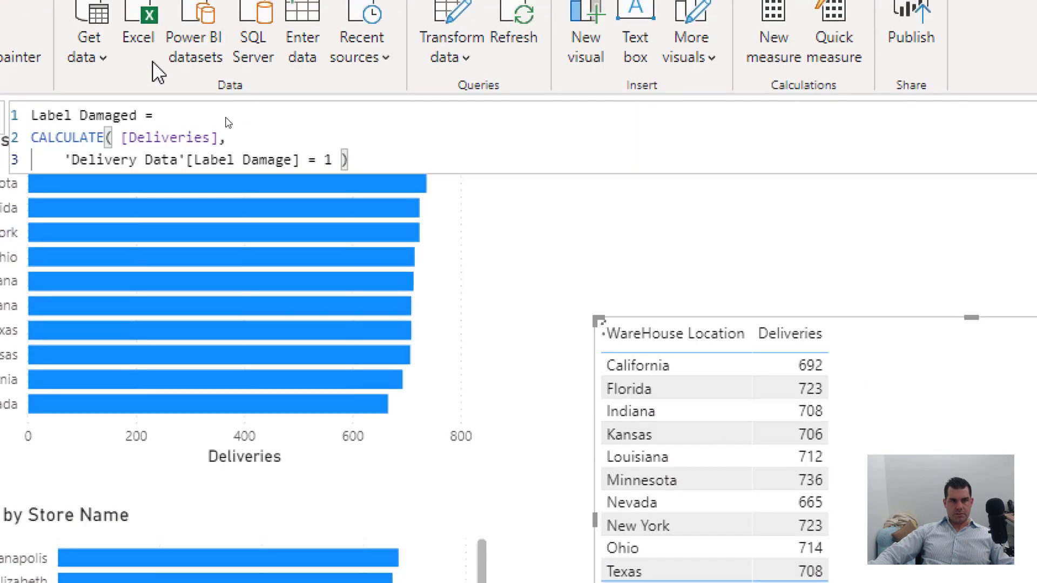
# Copy the full Label Damaged formula into a new measure in Key Measures, replacing the default measure text
pyautogui.moveTo(387, 155); pyautogui.dragTo(179, 138)
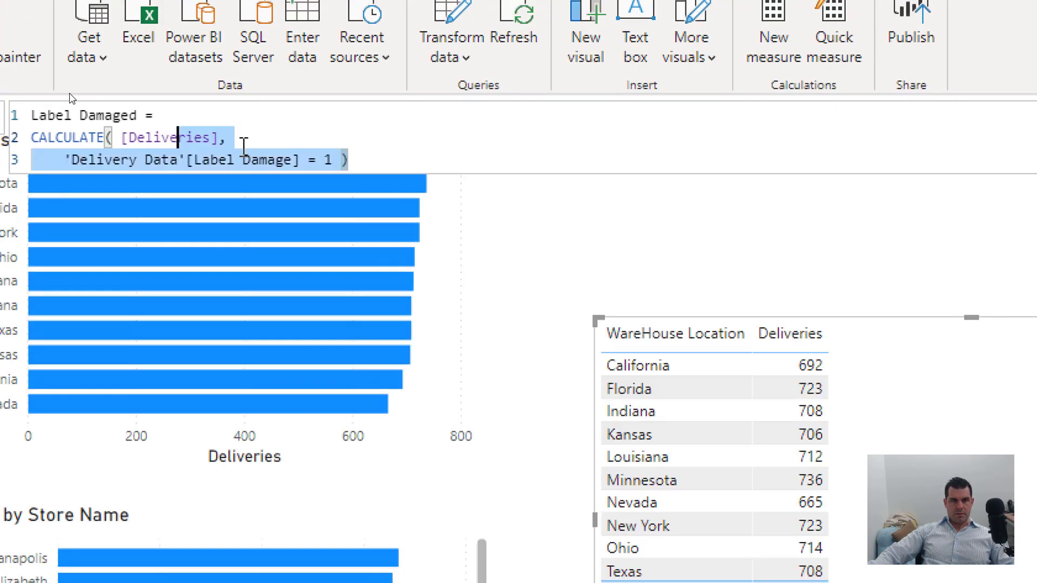
pyautogui.moveTo(244, 146); pyautogui.dragTo(0, 100)
pyautogui.hotkey('ctrl', 'c')
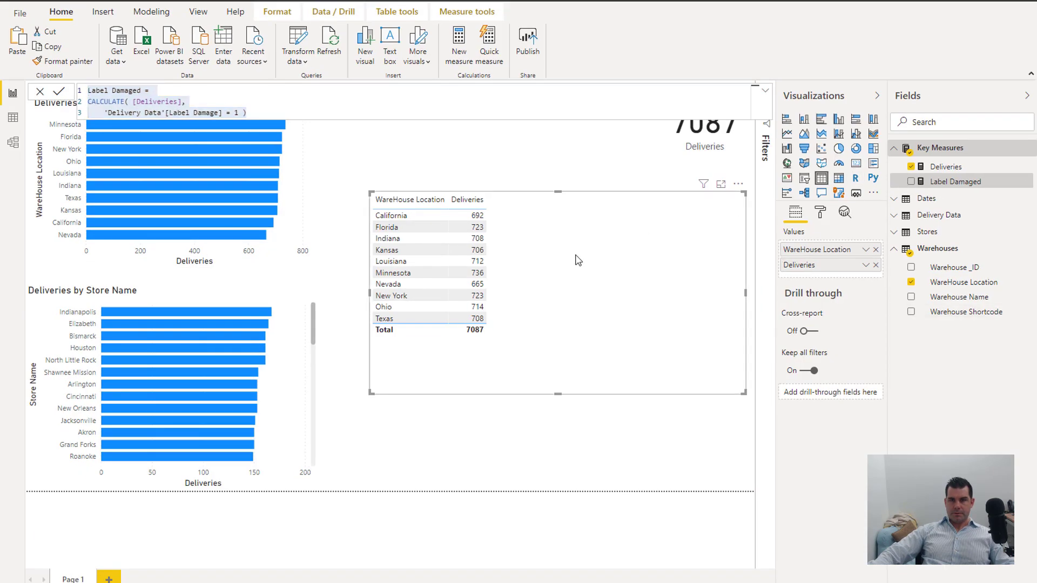
pyautogui.click(463, 110)
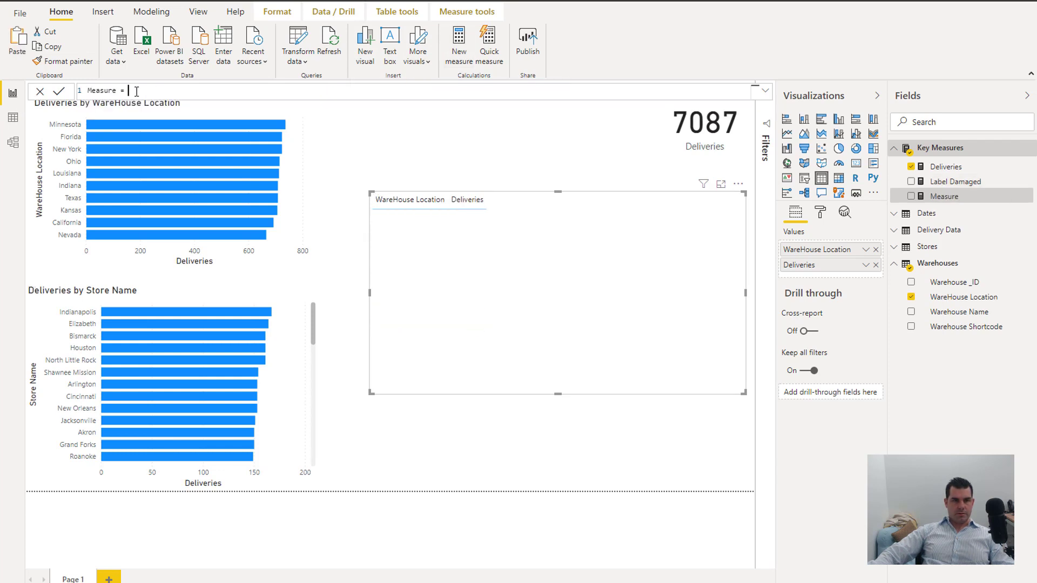
pyautogui.moveTo(136, 92); pyautogui.dragTo(89, 89)
pyautogui.hotkey('ctrl', 'v')
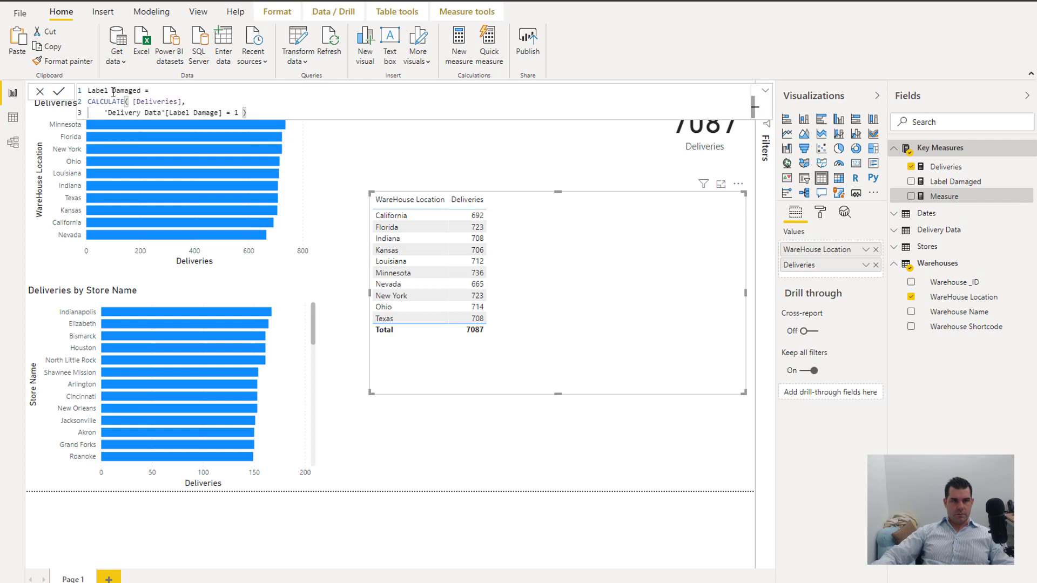
# Rename the copied measure Label Not Damaged, set its filter to 'Delivery Data'[Label Damage] = 0, and commit it
pyautogui.click(112, 91)
pyautogui.write('Not')
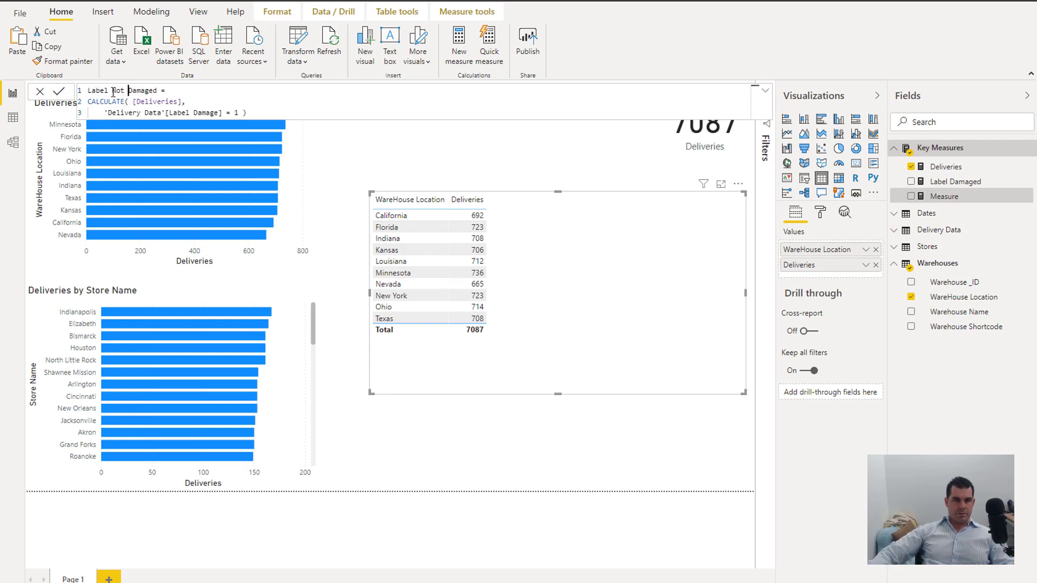
pyautogui.write(' 0')
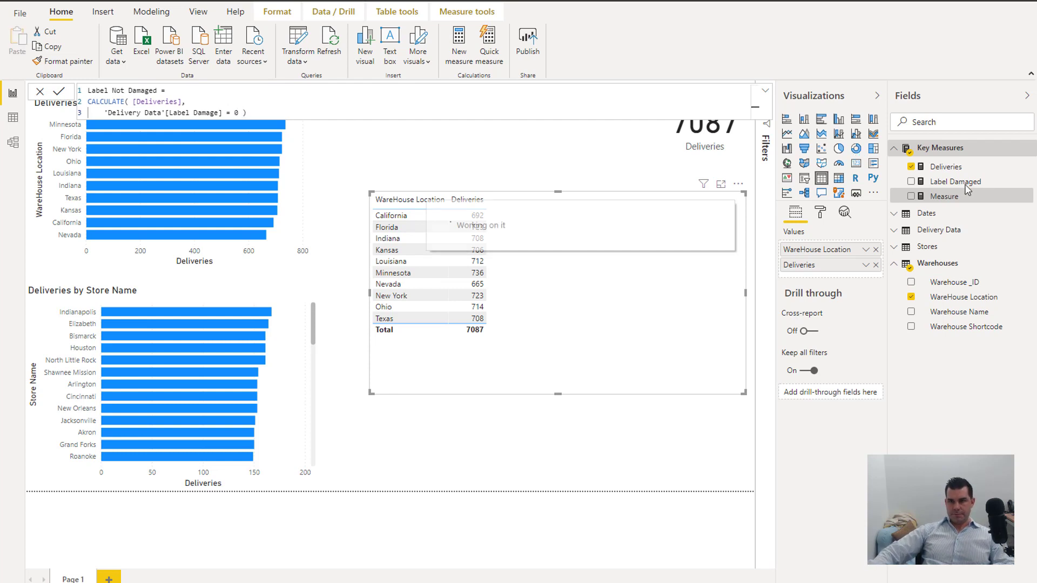
# Add Label Damaged and Label Not Damaged to the WareHouse Location table and enlarge the table slightly from its upper-left corner
pyautogui.moveTo(952, 181); pyautogui.dragTo(649, 276)
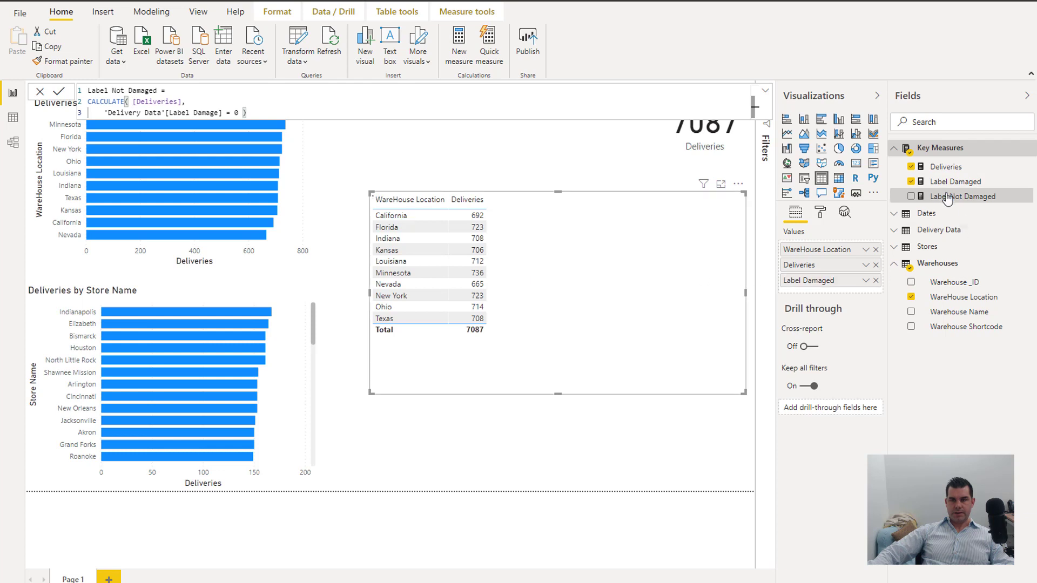
pyautogui.moveTo(962, 196); pyautogui.dragTo(633, 262)
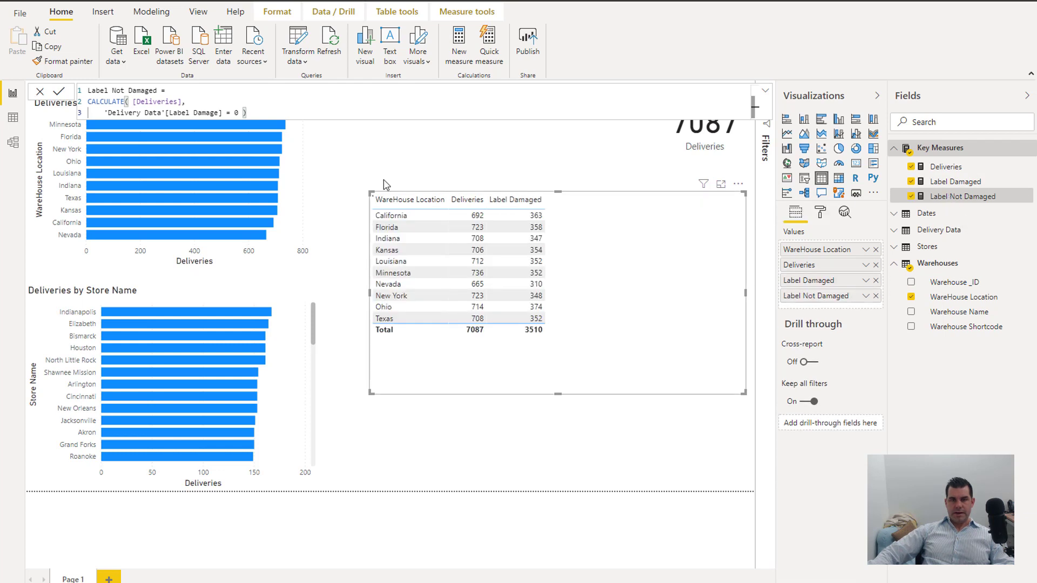
pyautogui.moveTo(371, 192); pyautogui.dragTo(336, 179)
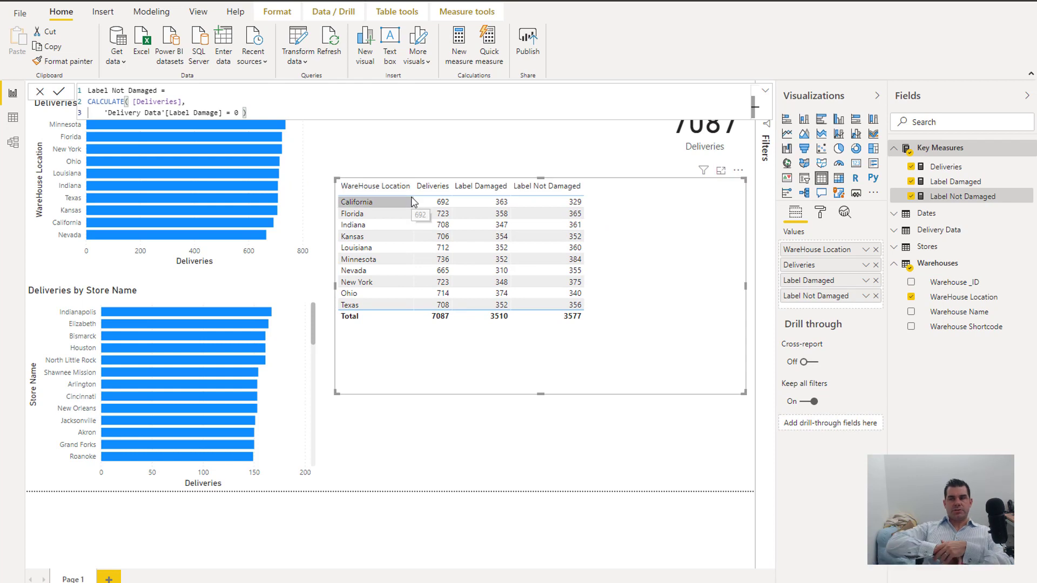
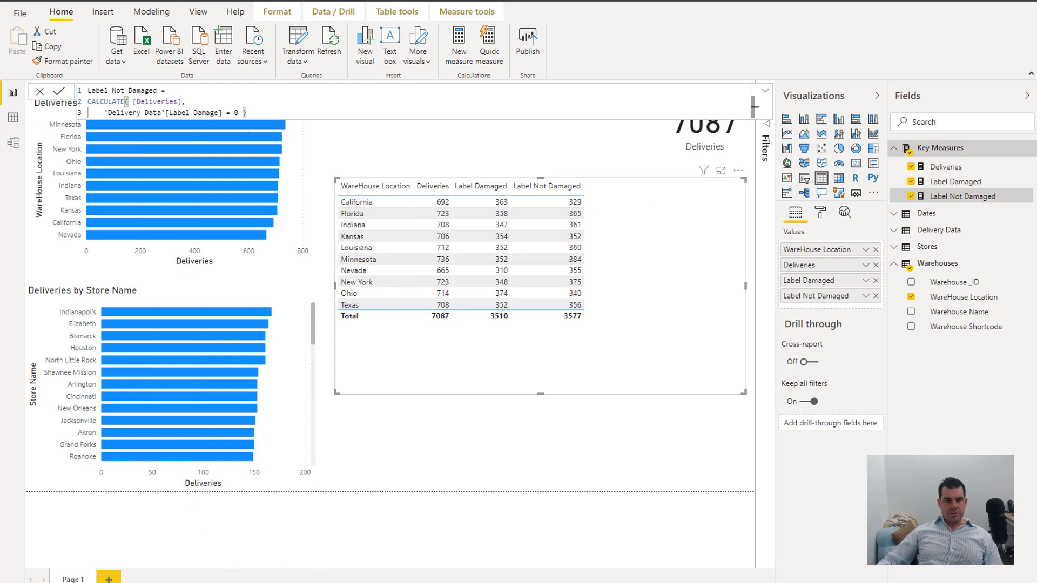
# Switch to the browser and review the Power BI Challenge 4 brief's requirements on store time, manual entry, damaged labels and returns
pyautogui.hotkey('alt', 'Tab')
pyautogui.click(138, 201)
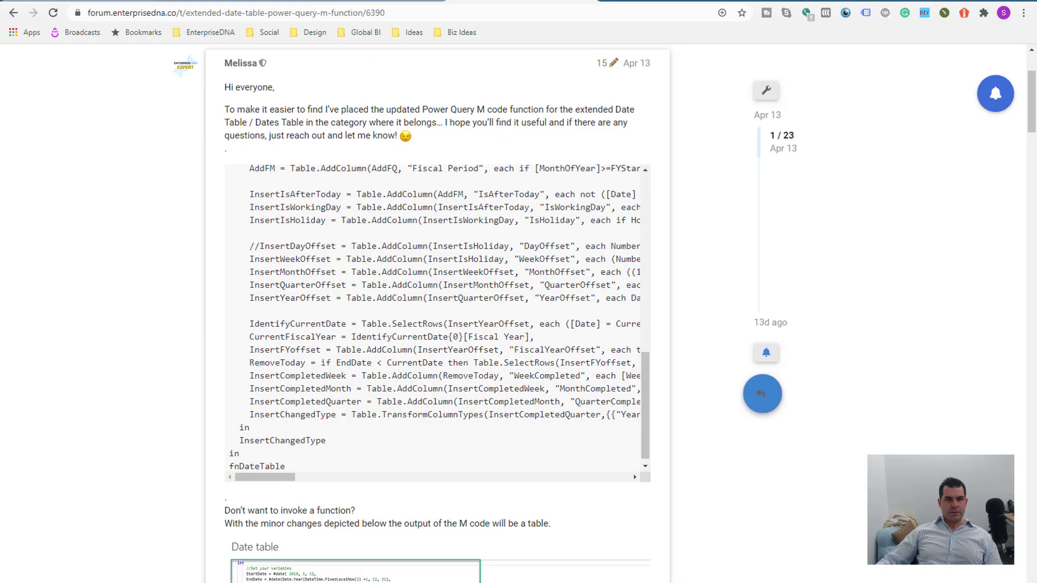
pyautogui.hotkey('ctrl', 'Tab')
pyautogui.click(290, 334)
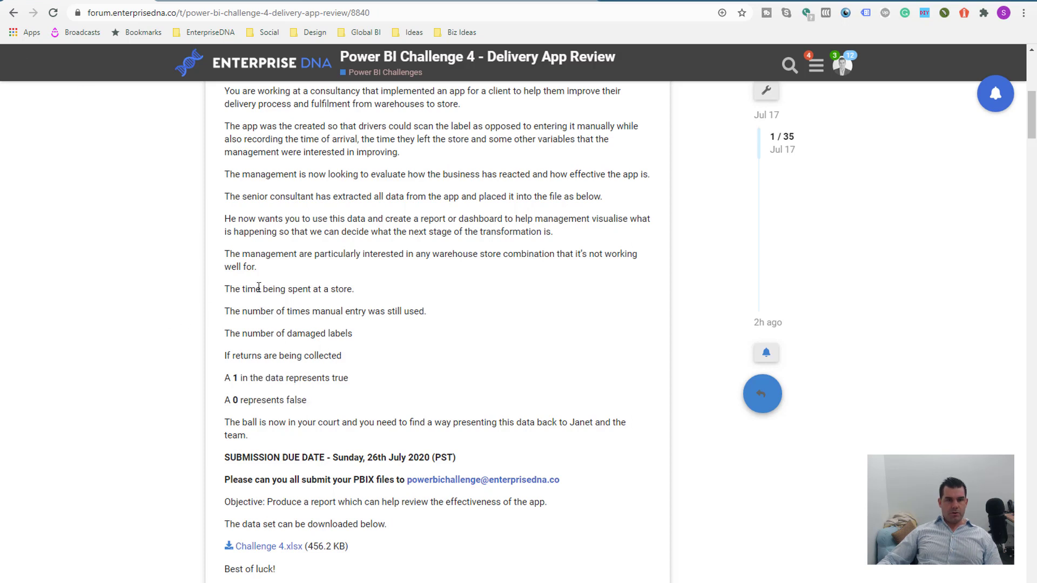
pyautogui.moveTo(258, 287); pyautogui.dragTo(347, 290)
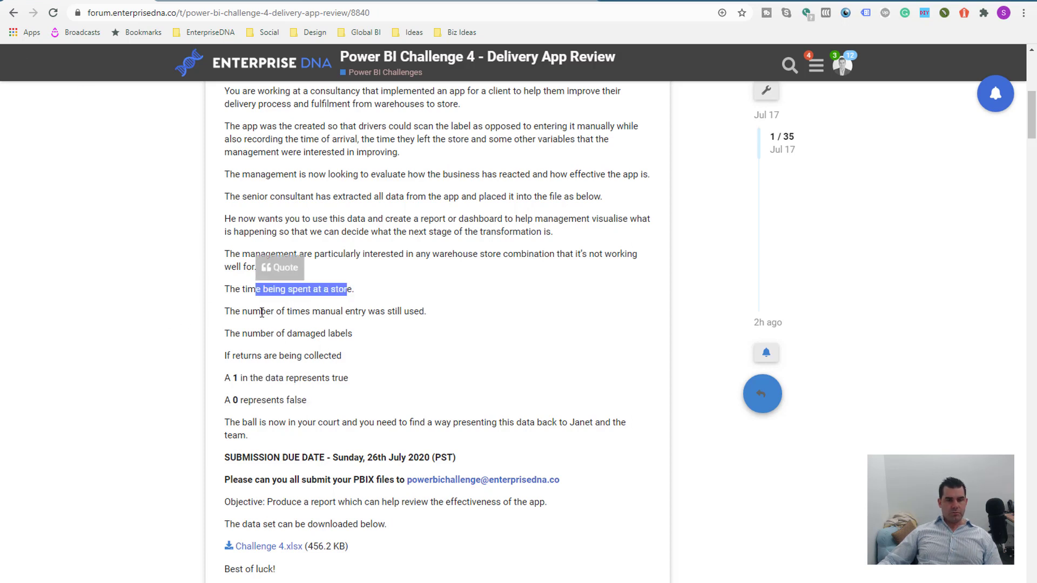
pyautogui.moveTo(261, 313); pyautogui.dragTo(414, 314)
pyautogui.moveTo(261, 334); pyautogui.dragTo(358, 338)
pyautogui.moveTo(269, 355); pyautogui.dragTo(262, 355)
pyautogui.moveTo(324, 352); pyautogui.dragTo(342, 355)
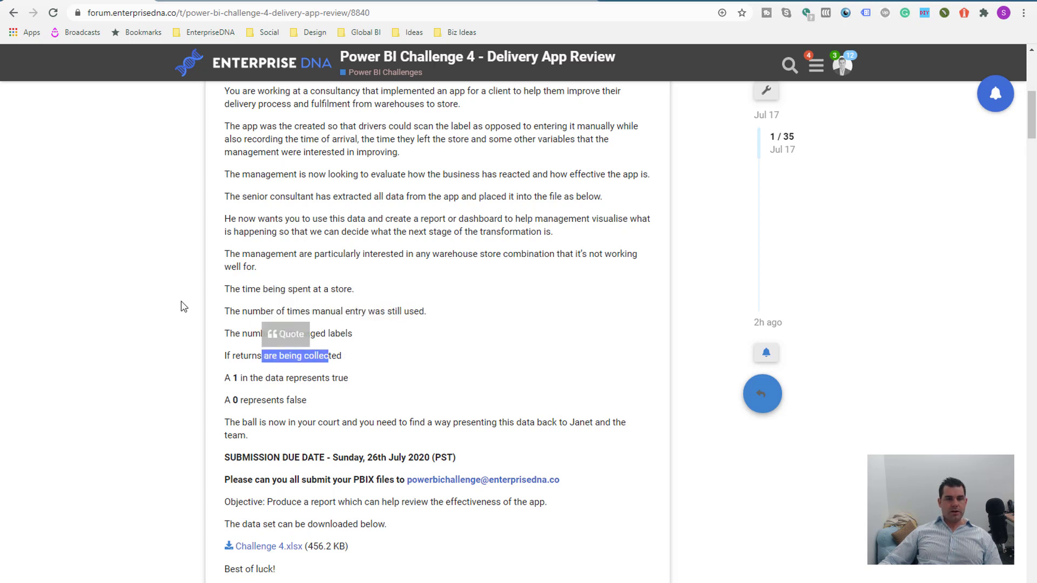
# Review the challenge brief's requirement about the number of times manual entry was still used
pyautogui.click(167, 306)
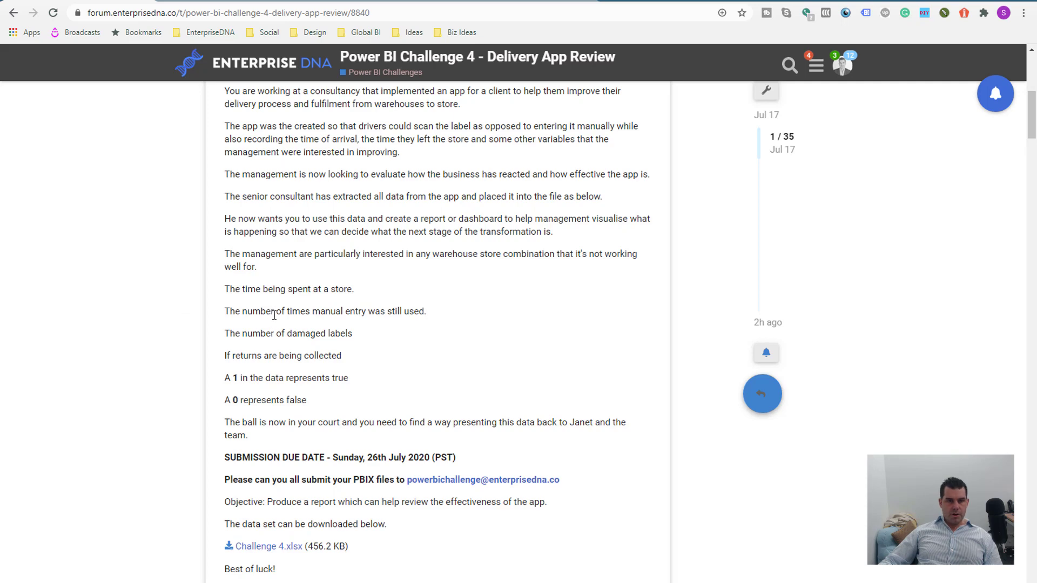
pyautogui.moveTo(274, 312); pyautogui.dragTo(354, 312)
pyautogui.click(400, 314)
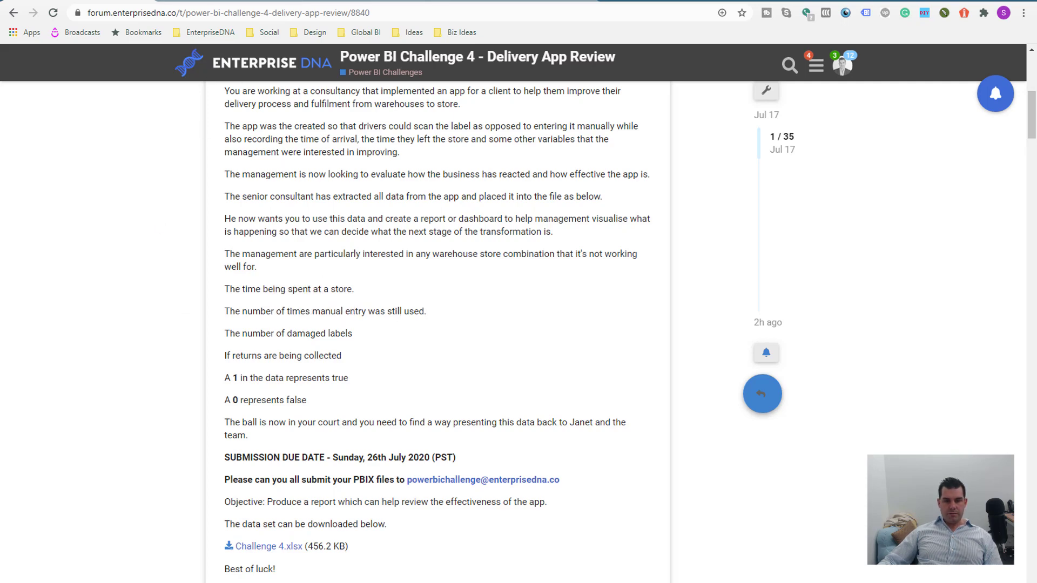
# Switch to Power BI Desktop and start a new measure from a copy of the Label Not Damaged formula
pyautogui.hotkey('alt', 'Tab')
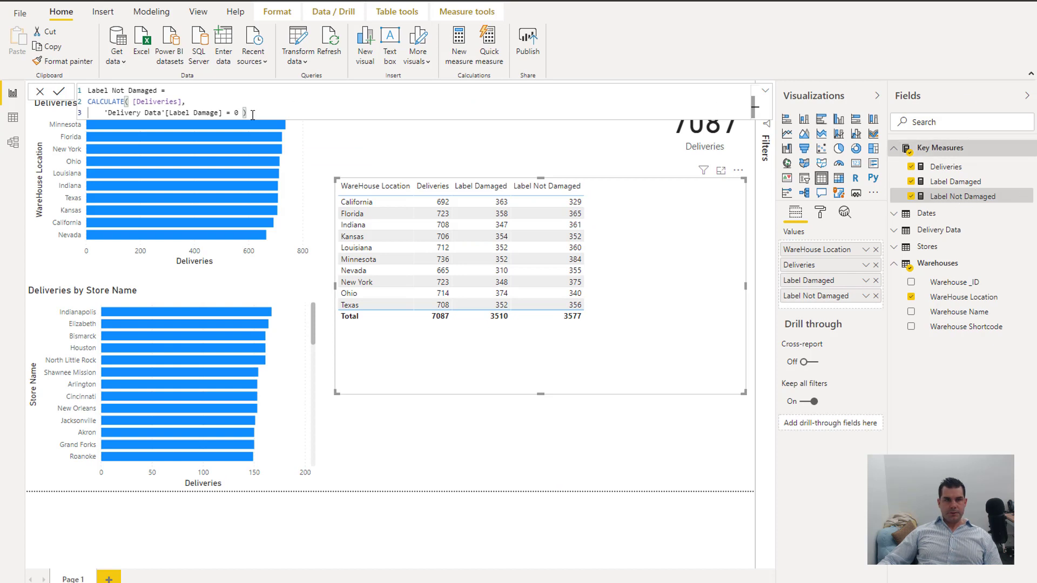
pyautogui.hotkey('ctrl', 'a')
pyautogui.hotkey('ctrl', 'c')
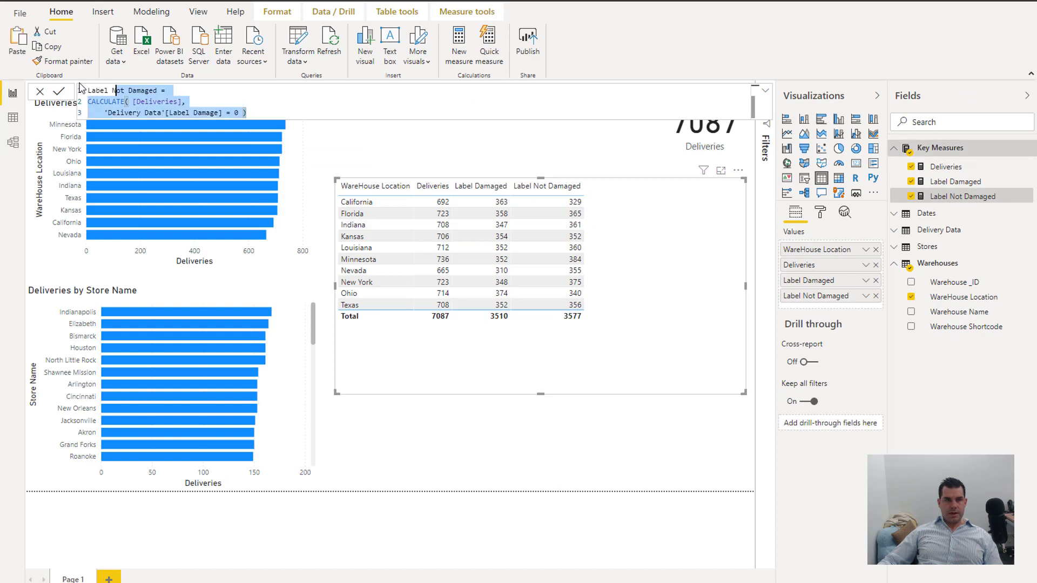
pyautogui.click(463, 41)
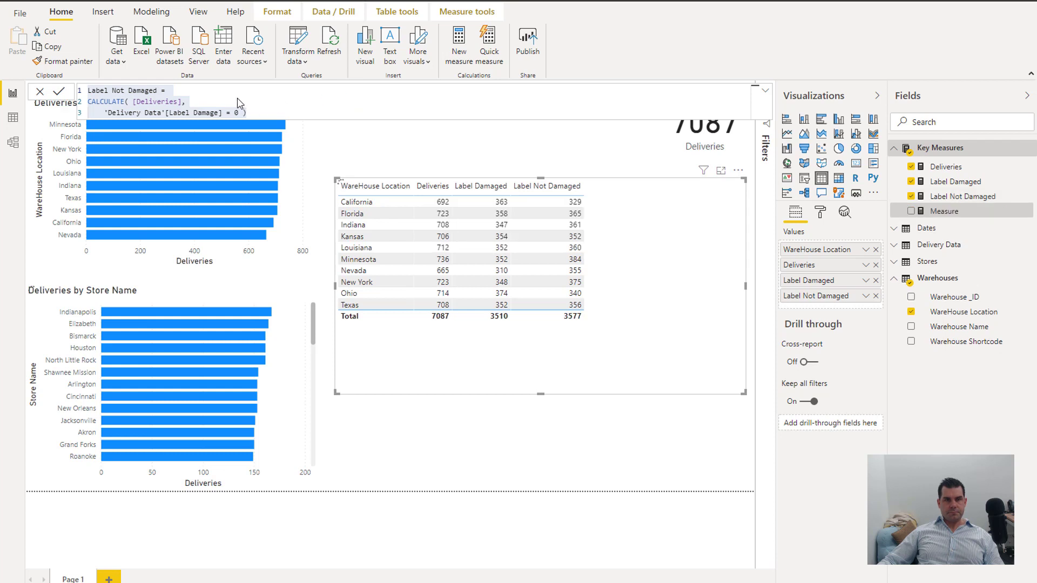
pyautogui.hotkey('ctrl', 'a')
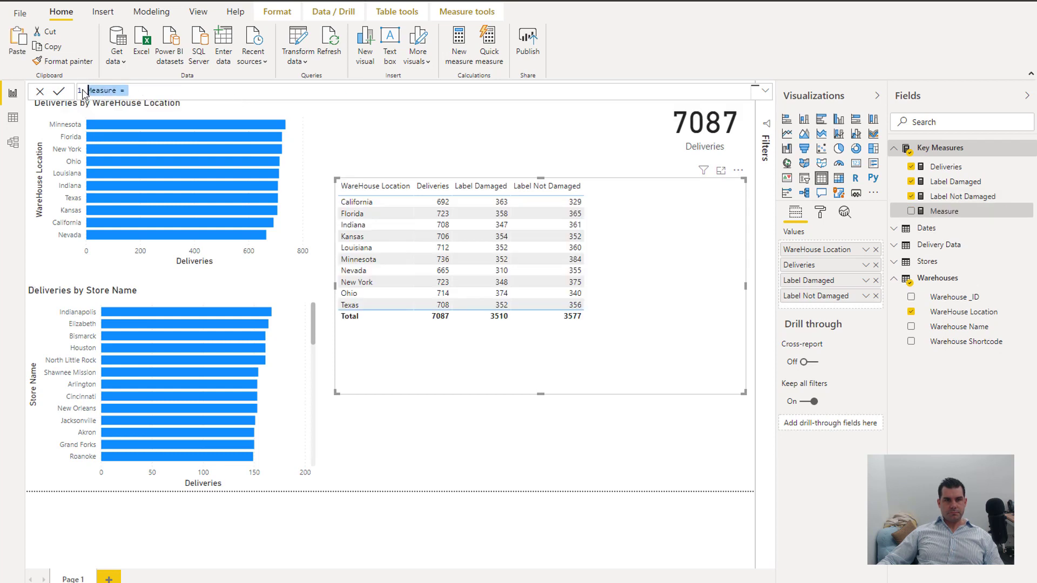
pyautogui.hotkey('ctrl', 'v')
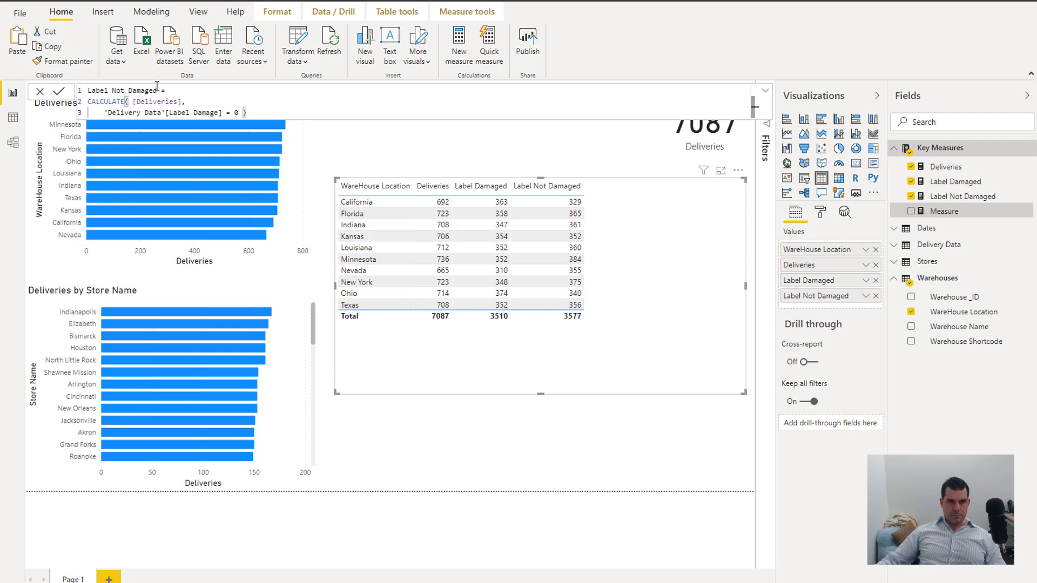
# Rename the copied measure as Manual Entry in its formula
pyautogui.moveTo(157, 90); pyautogui.dragTo(86, 89)
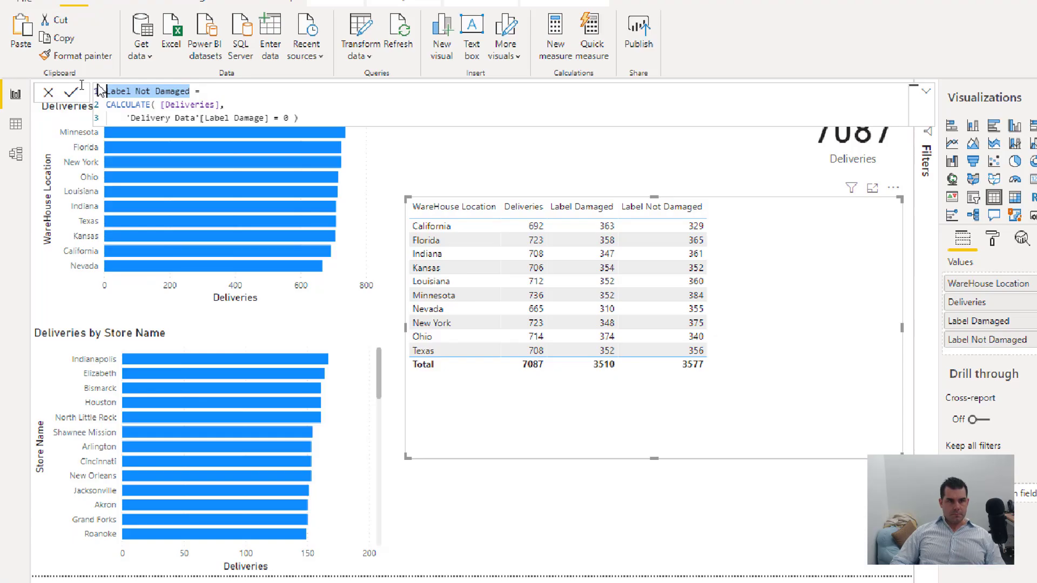
pyautogui.write('Manua')
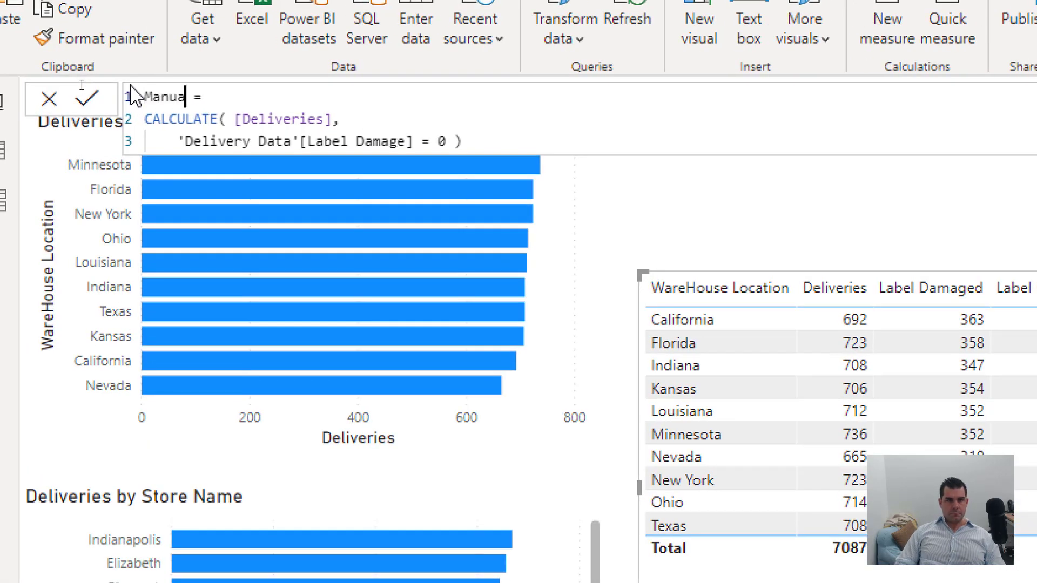
pyautogui.write('l Entry')
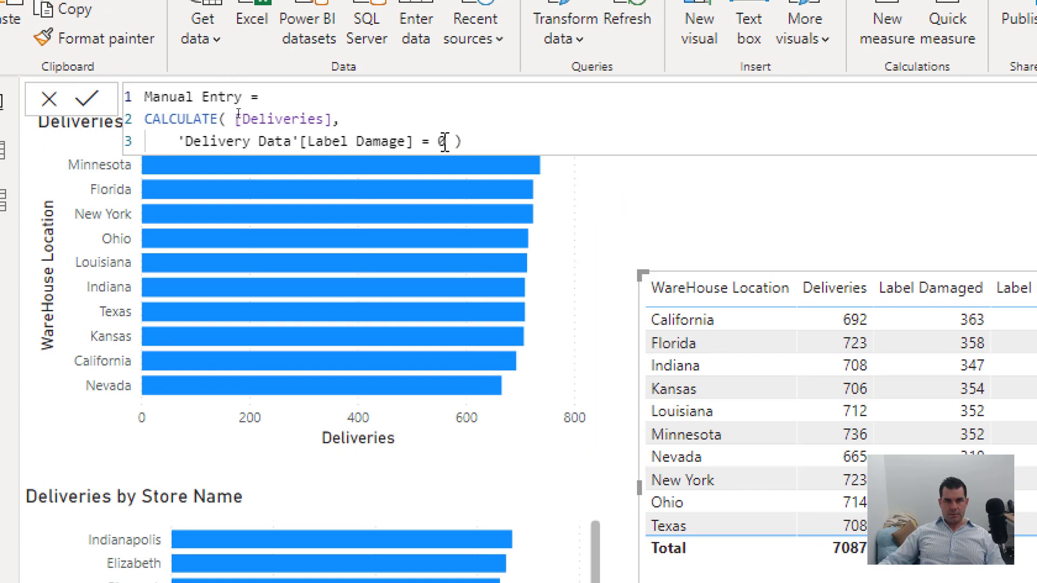
# Replace the Label Damage condition in the Manual Entry formula with the 'Delivery Data'[Match Method] column
pyautogui.moveTo(444, 142); pyautogui.dragTo(169, 141)
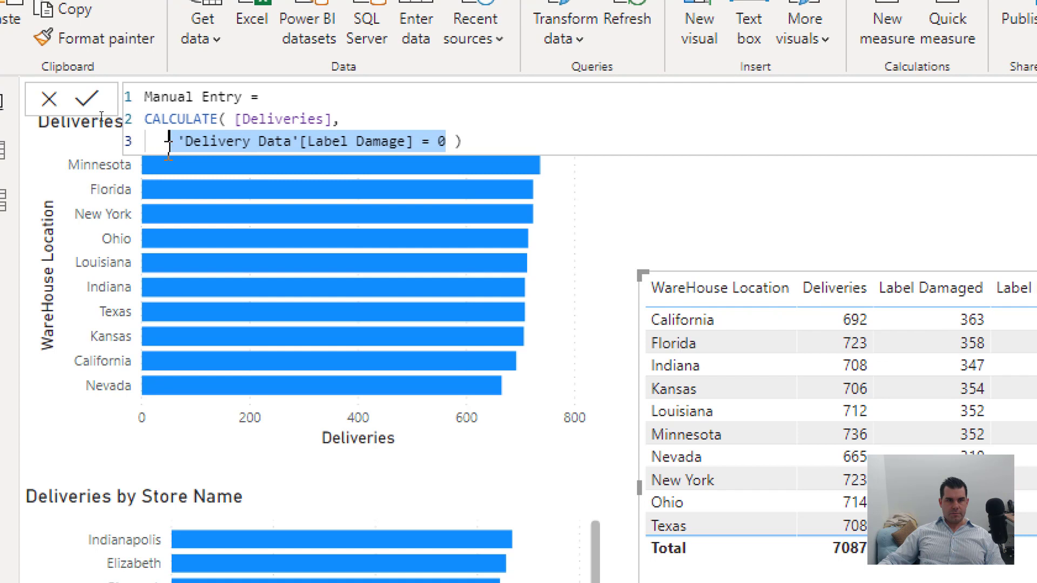
pyautogui.write("'Deli")
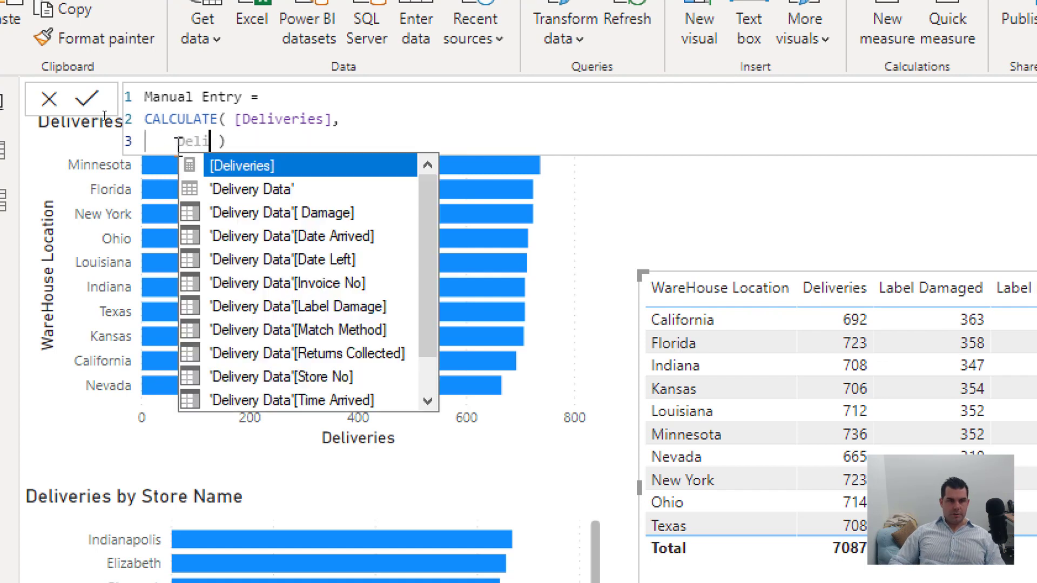
pyautogui.press('Down')
pyautogui.press('Down')
pyautogui.press('Down')
pyautogui.press('Down')
pyautogui.press('Down')
pyautogui.press('Down')
pyautogui.press('Down')
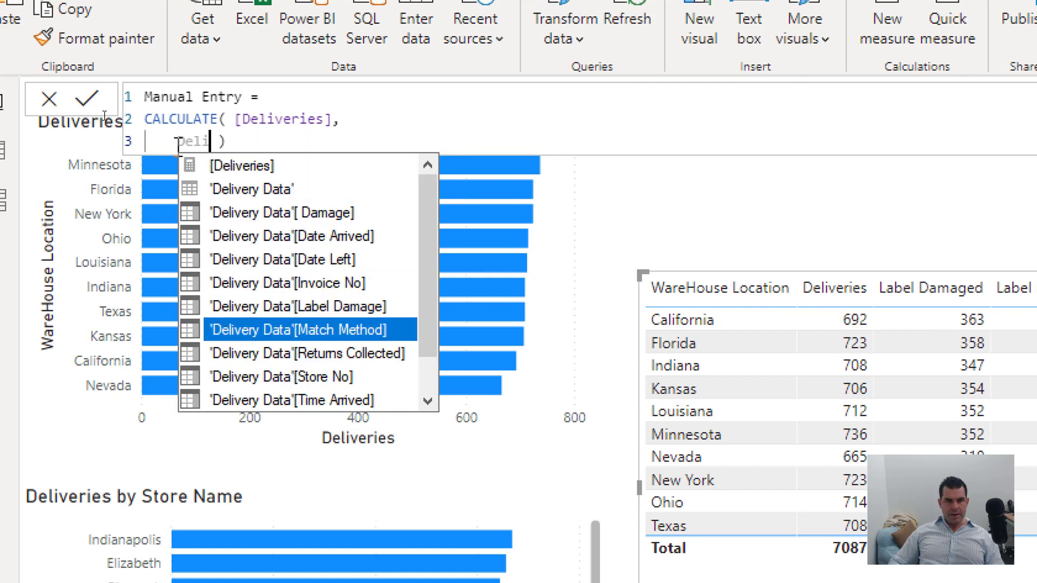
pyautogui.press('Tab')
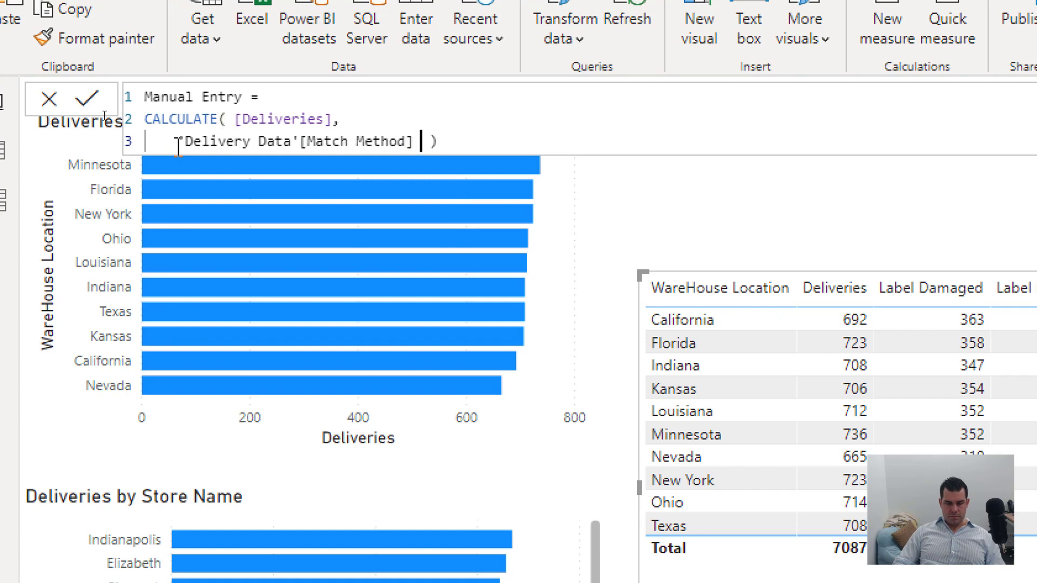
# Complete the Manual Entry filter so that Match Method equals "Manual", and commit the measure
pyautogui.write('= Manual')
pyautogui.press('BackSpace')
pyautogui.press('BackSpace')
pyautogui.press('BackSpace')
pyautogui.press('BackSpace')
pyautogui.press('BackSpace')
pyautogui.press('BackSpace')
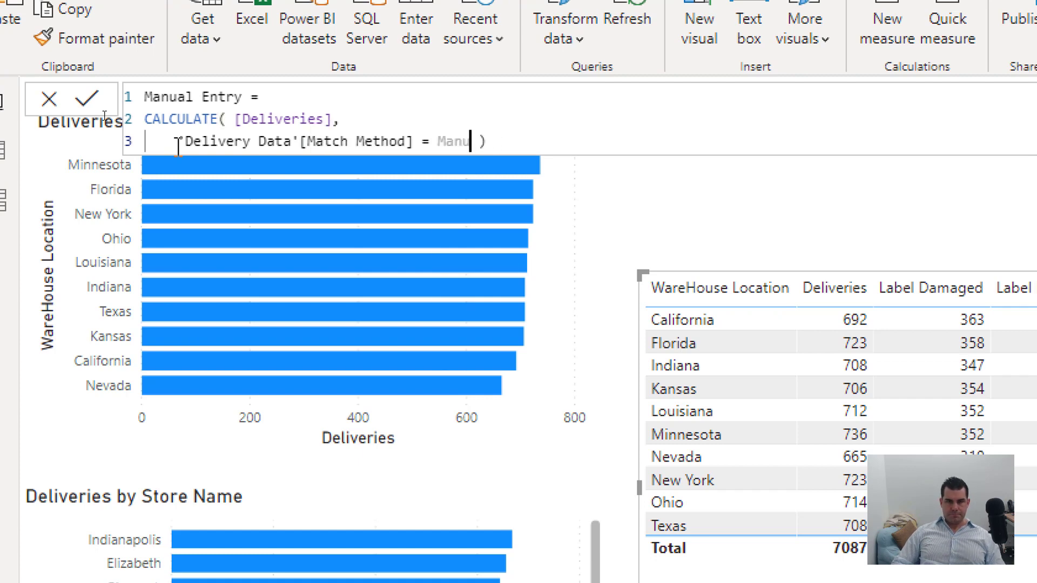
pyautogui.write('"')
pyautogui.press('BackSpace')
pyautogui.write('"Maun')
pyautogui.press('BackSpace')
pyautogui.press('BackSpace')
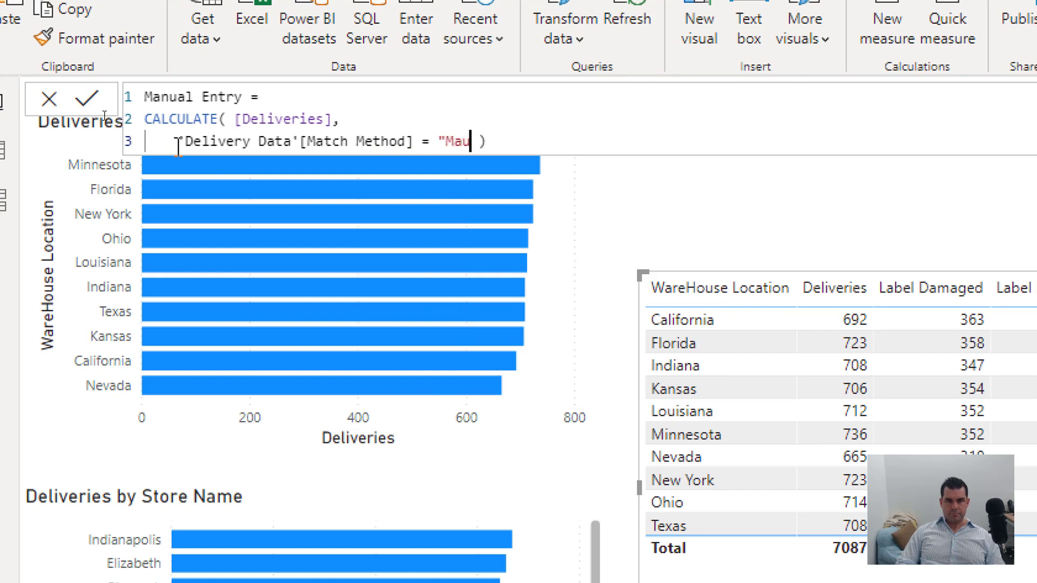
pyautogui.write('nual')
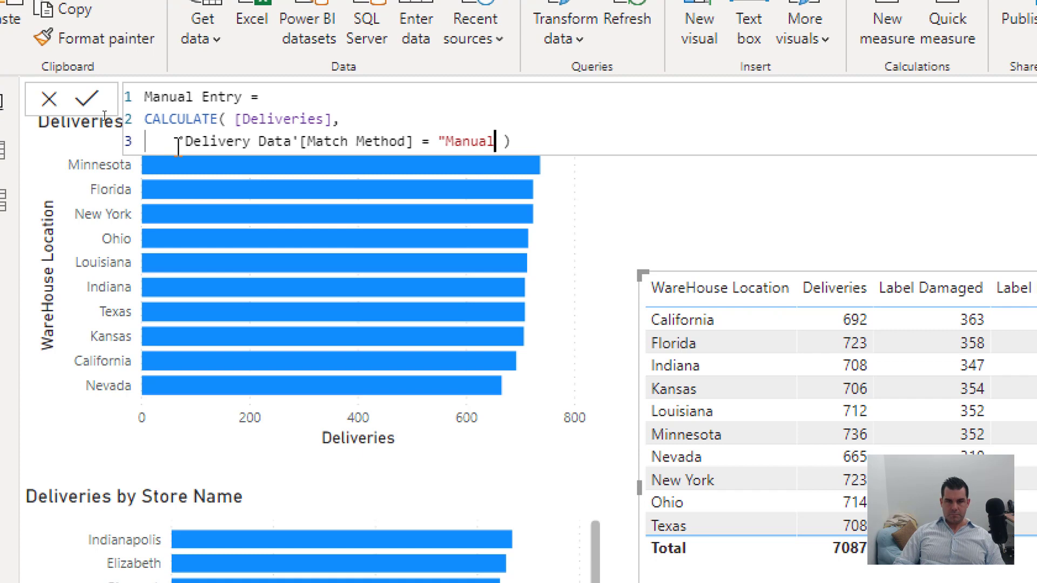
pyautogui.write('"')
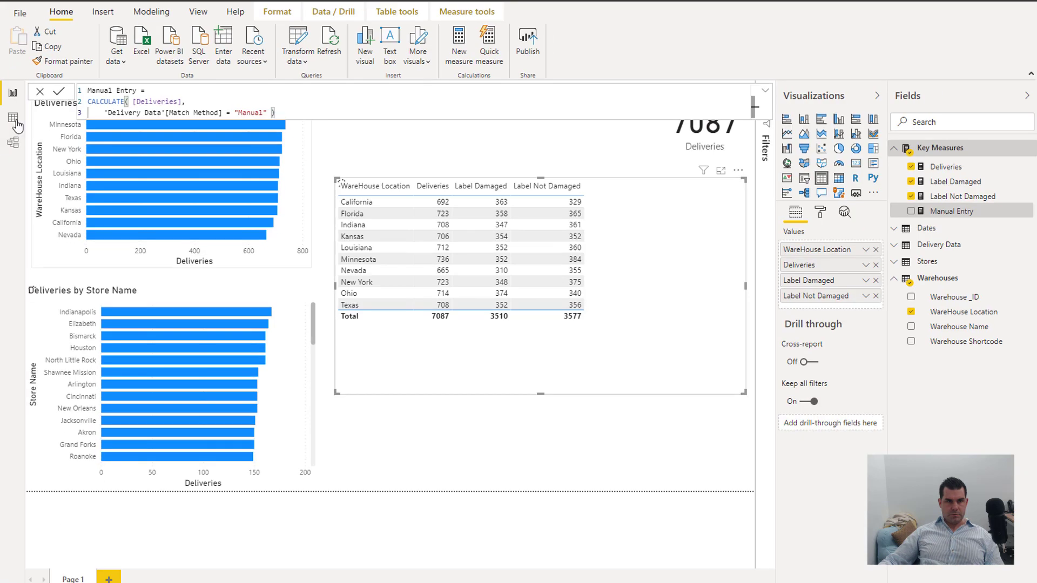
# Check the entries of the Match Method column in the Delivery Data table
pyautogui.click(7, 158)
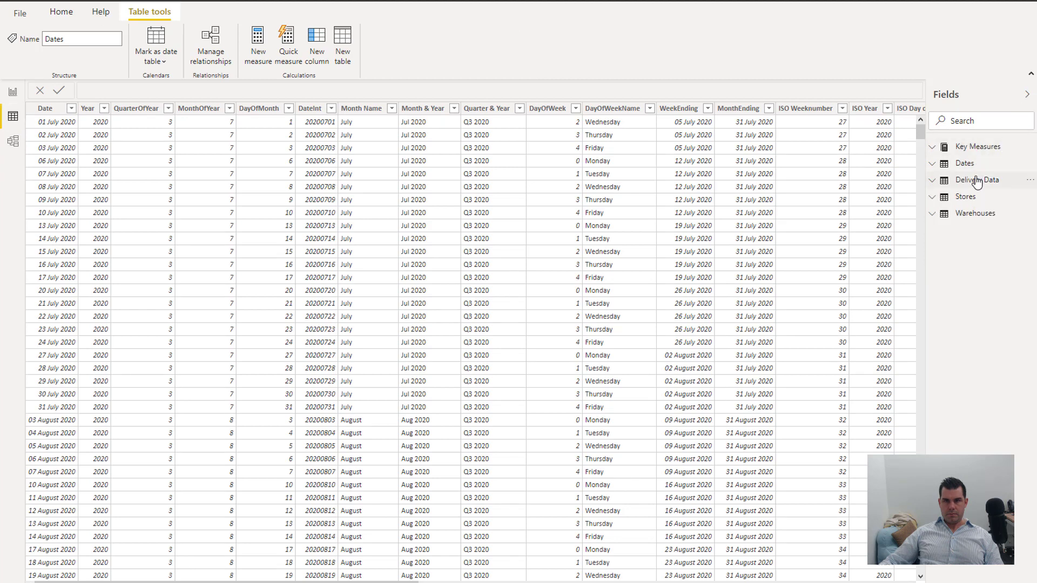
pyautogui.click(978, 182)
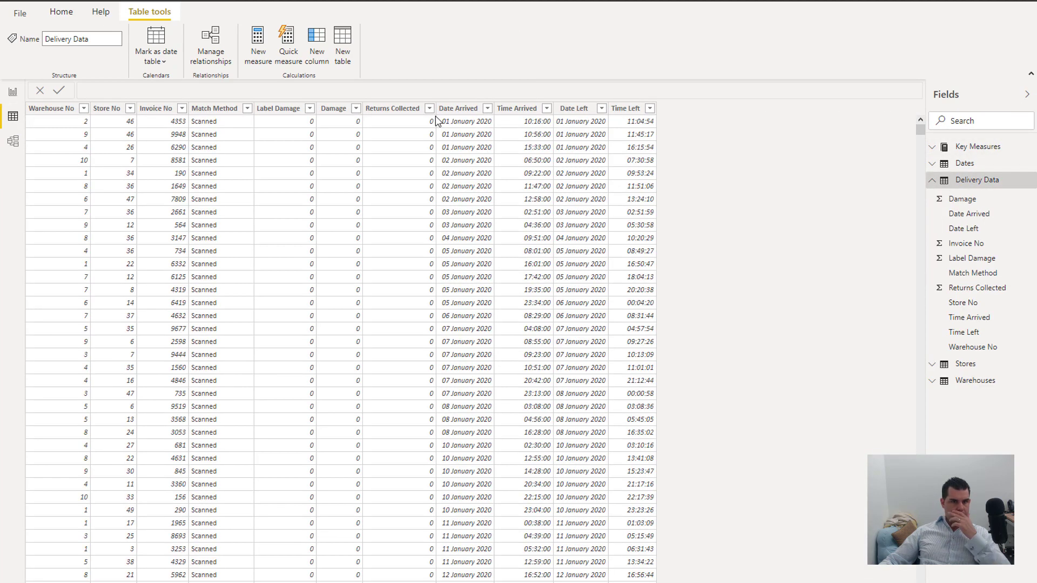
pyautogui.click(227, 109)
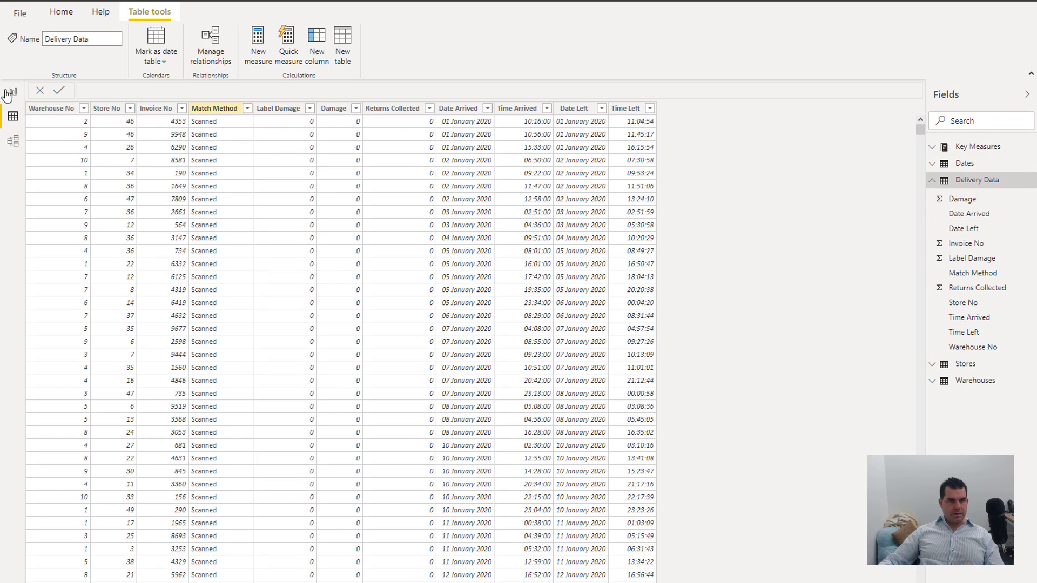
# Return to the report and add the Manual Entry measure to the warehouse location table
pyautogui.click(9, 94)
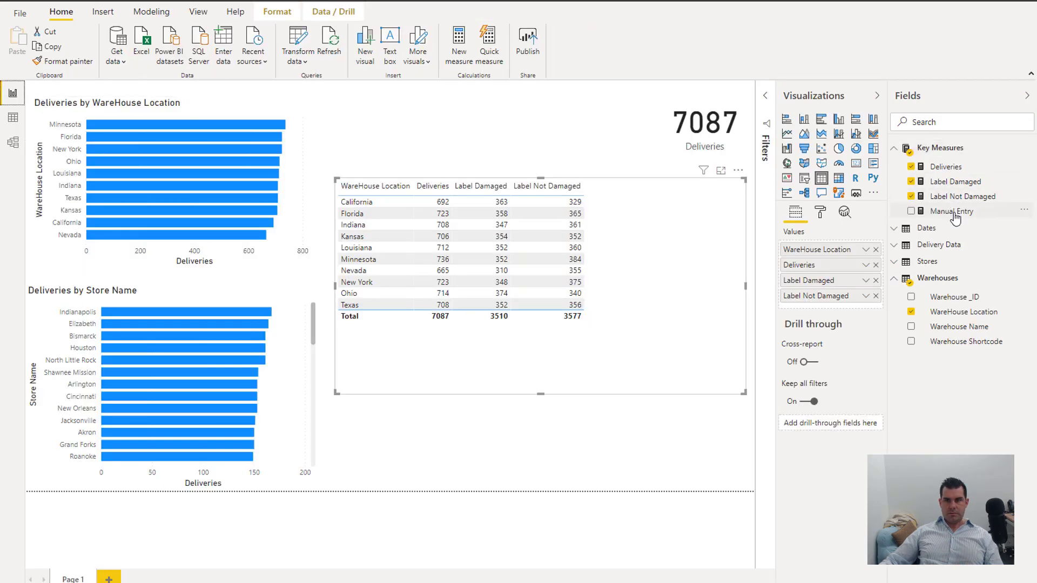
pyautogui.moveTo(954, 212); pyautogui.dragTo(665, 264)
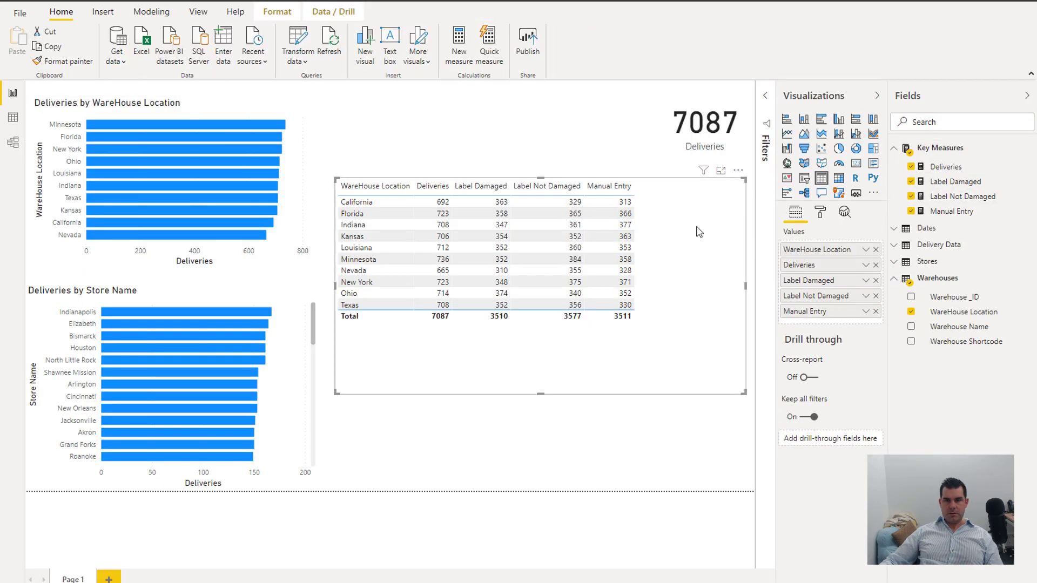
# Create another new measure from a copy of the Manual Entry formula
pyautogui.click(950, 211)
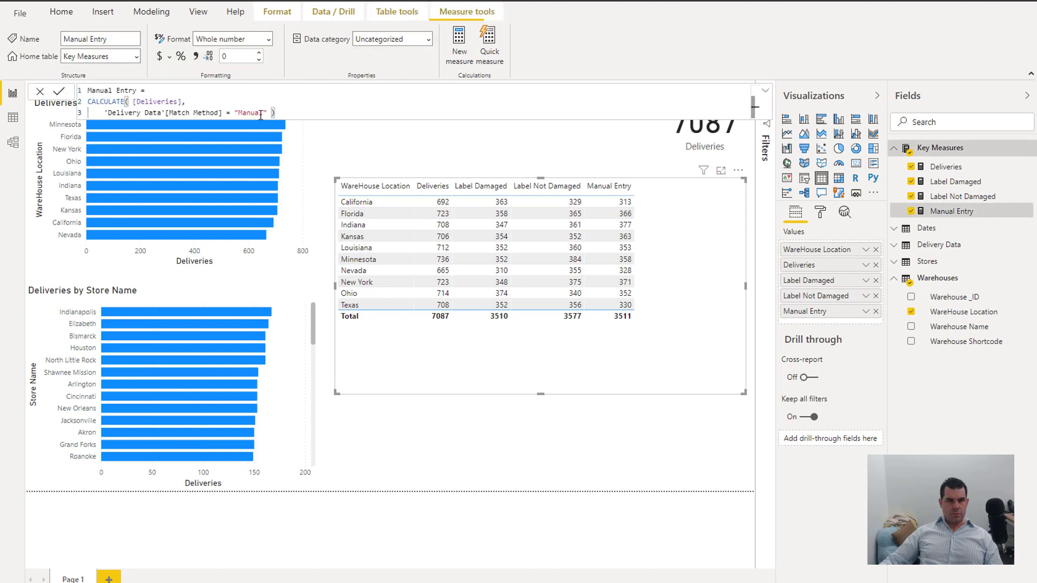
pyautogui.moveTo(282, 110); pyautogui.dragTo(90, 91)
pyautogui.hotkey('ctrl', 'c')
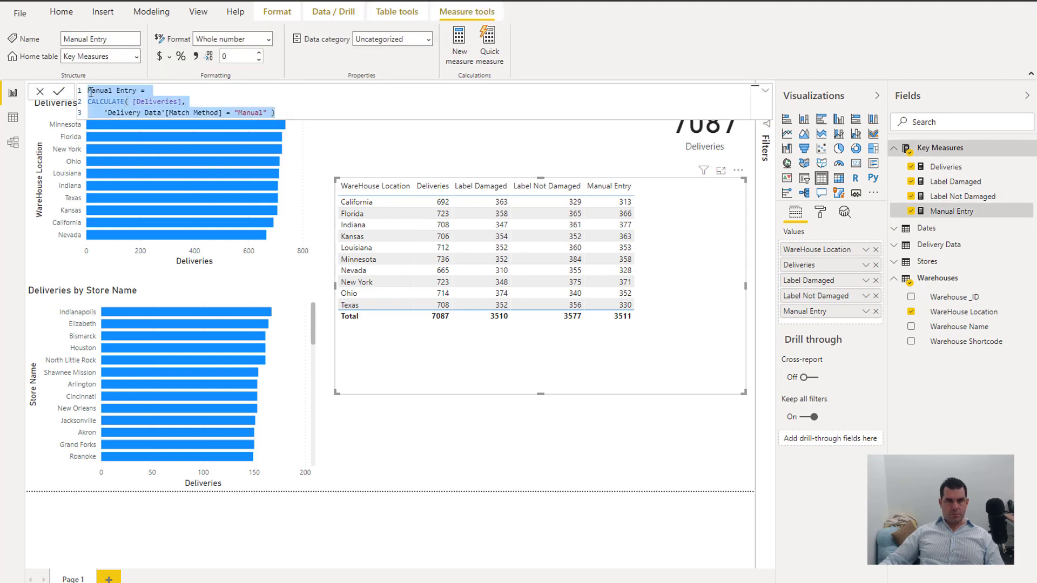
pyautogui.click(459, 44)
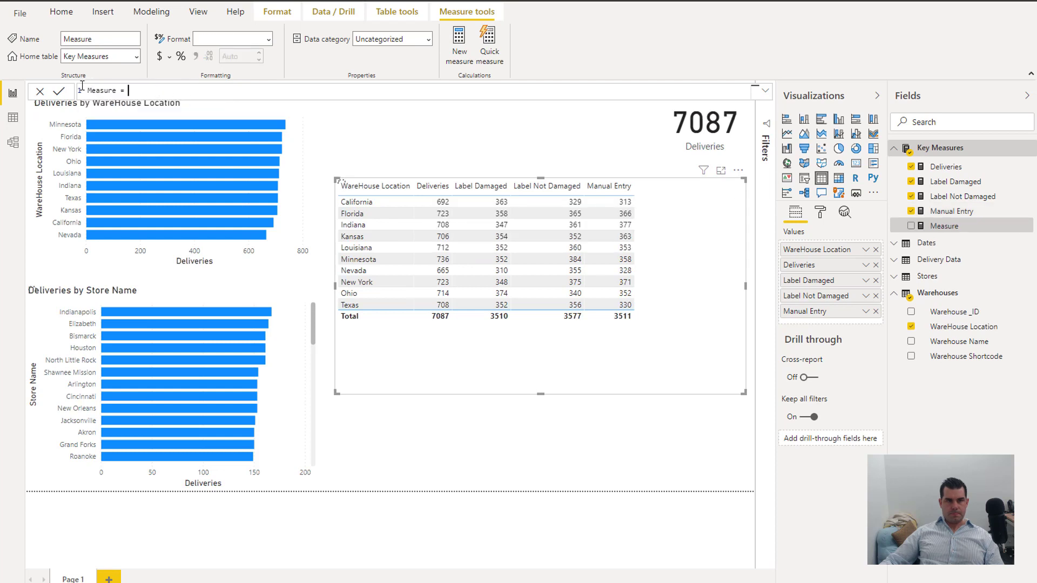
pyautogui.moveTo(82, 90); pyautogui.dragTo(143, 90)
pyautogui.hotkey('ctrl', 'v')
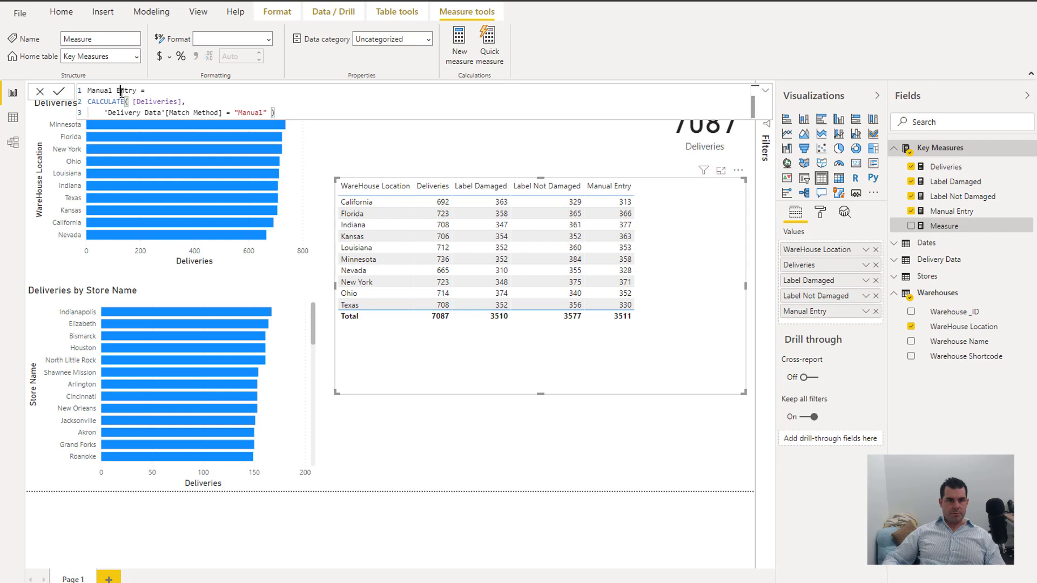
# Rename the copied Manual Entry formula as Scanned
pyautogui.doubleClick(123, 91)
pyautogui.hotkey('shift', 'Home')
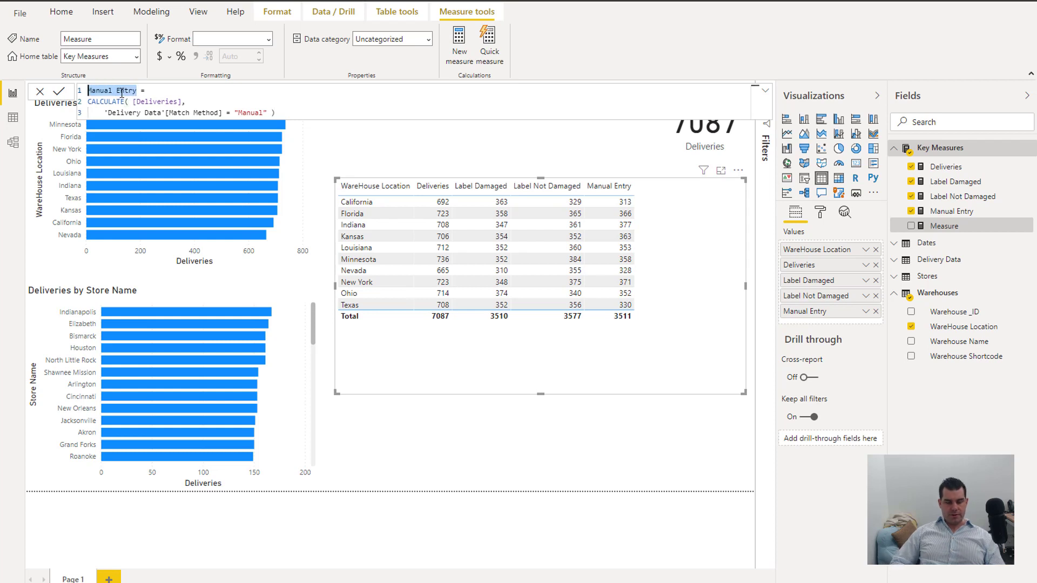
pyautogui.write('Scanned')
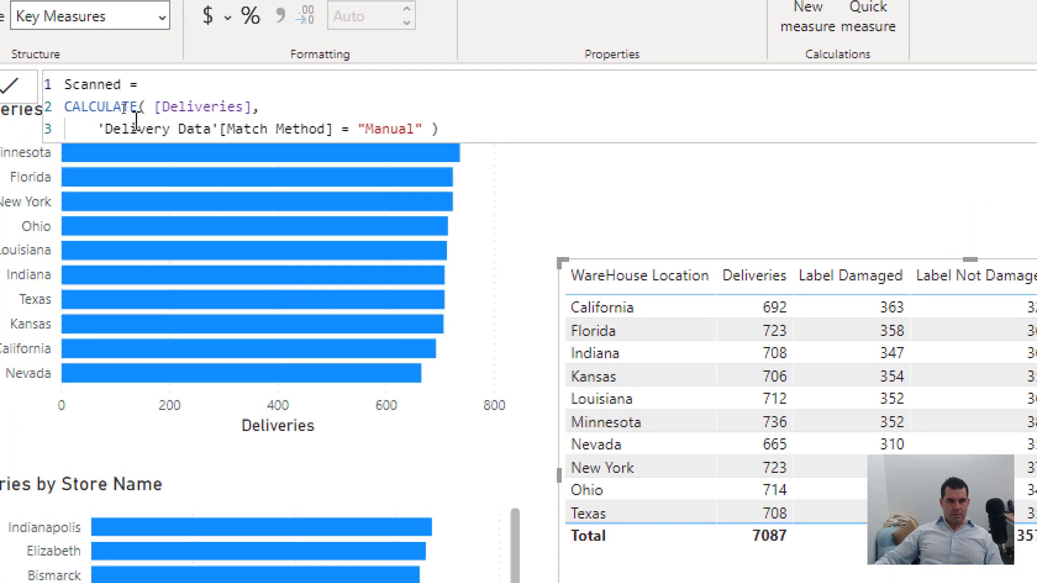
# Change the Match Method condition in the Scanned measure to "Scanned" and commit the formula
pyautogui.press('Right')
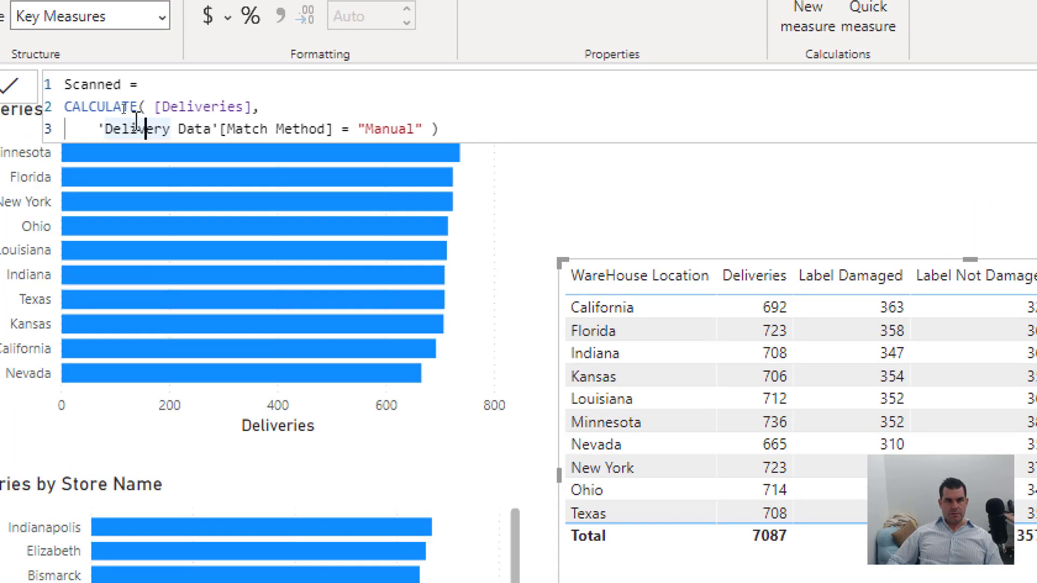
pyautogui.hotkey('ctrl', 'Right')
pyautogui.hotkey('ctrl', 'Right')
pyautogui.hotkey('ctrl', 'Right')
pyautogui.hotkey('ctrl', 'Right')
pyautogui.hotkey('ctrl', 'Right')
pyautogui.hotkey('ctrl', 'Right')
pyautogui.hotkey('ctrl', 'Right')
pyautogui.hotkey('ctrl', 'Right')
pyautogui.press('Right')
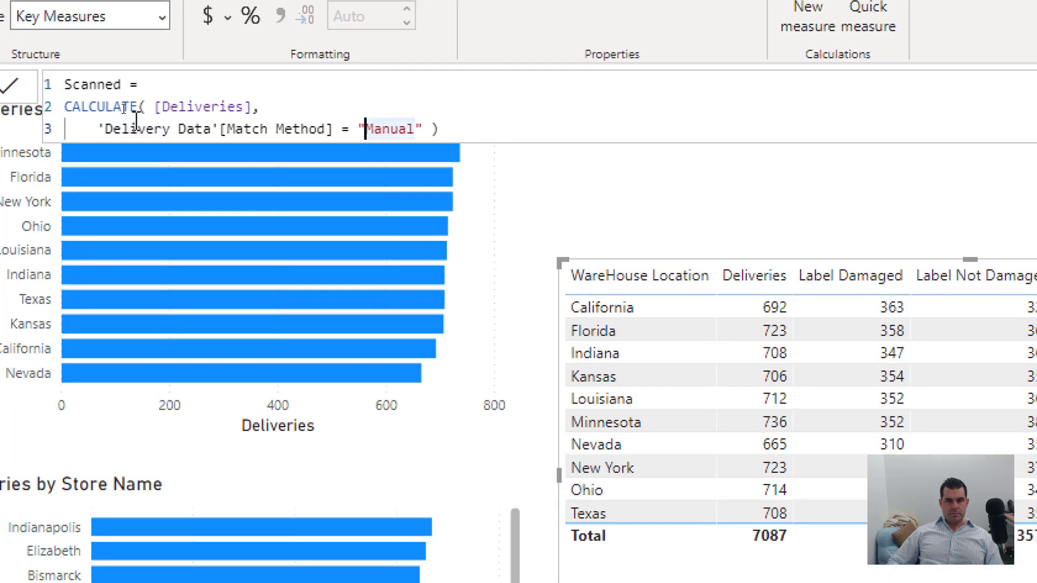
pyautogui.hotkey('shift', 'Right')
pyautogui.hotkey('shift', 'Right')
pyautogui.hotkey('shift', 'Right')
pyautogui.hotkey('shift', 'Right')
pyautogui.hotkey('shift', 'Right')
pyautogui.hotkey('shift', 'Right')
pyautogui.hotkey('shift', 'Right')
pyautogui.hotkey('shift', 'Left')
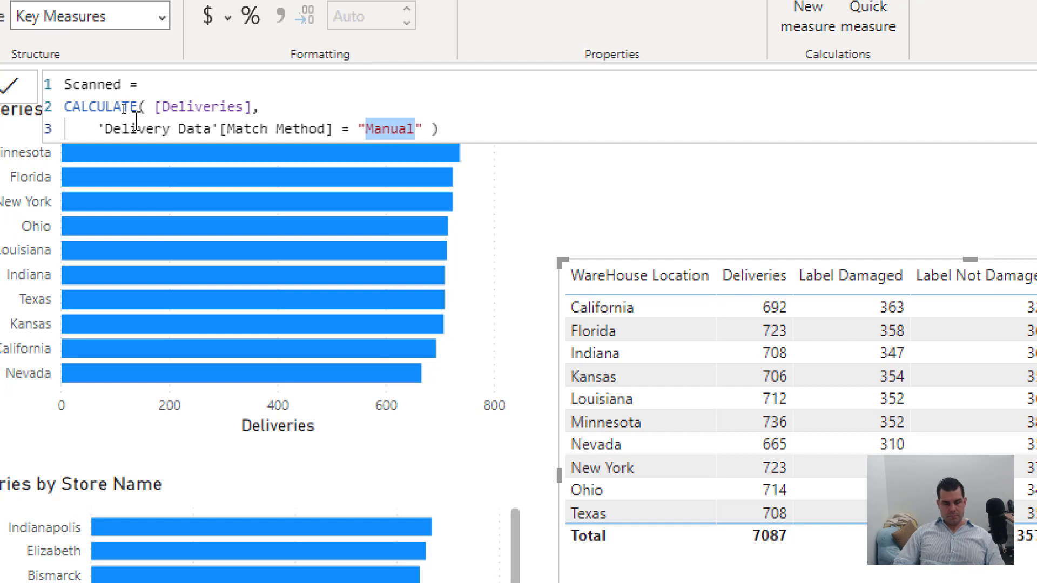
pyautogui.write('Scanned')
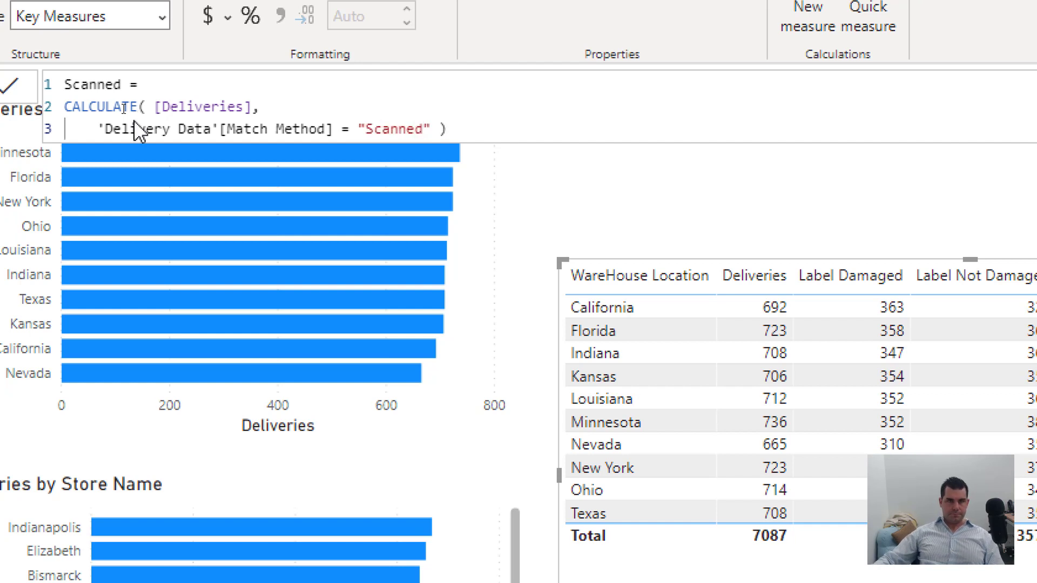
pyautogui.press('Return')
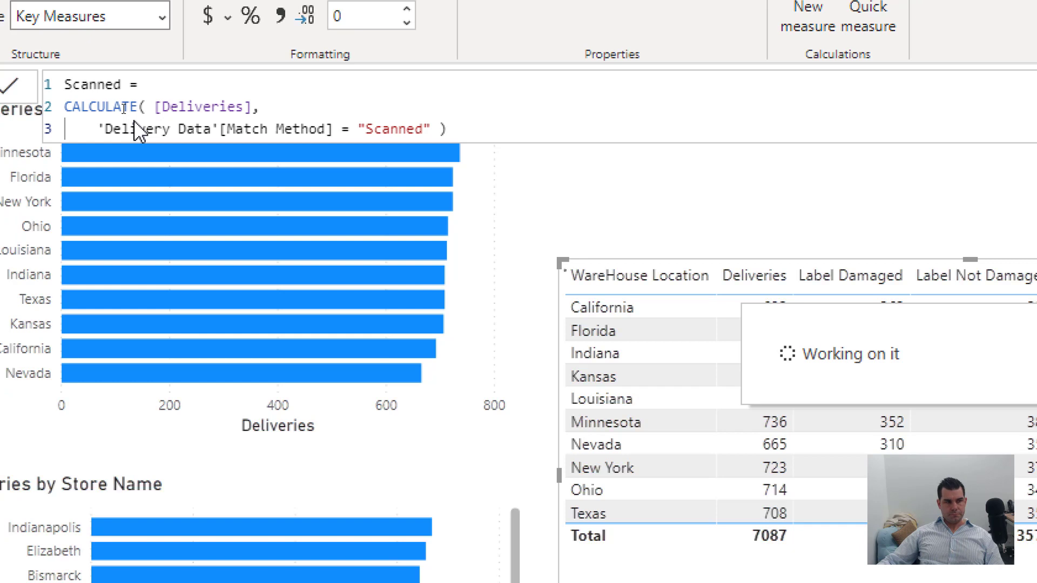
pyautogui.click(135, 120)
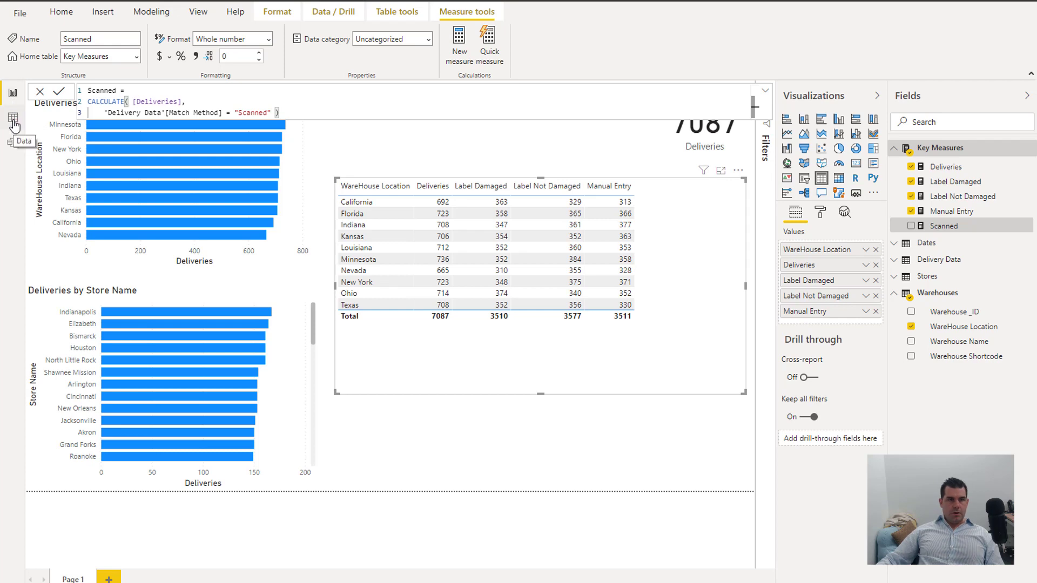
# Check the Delivery Data columns, and start a new report measure from a copy of the Manual Entry formula
pyautogui.click(13, 119)
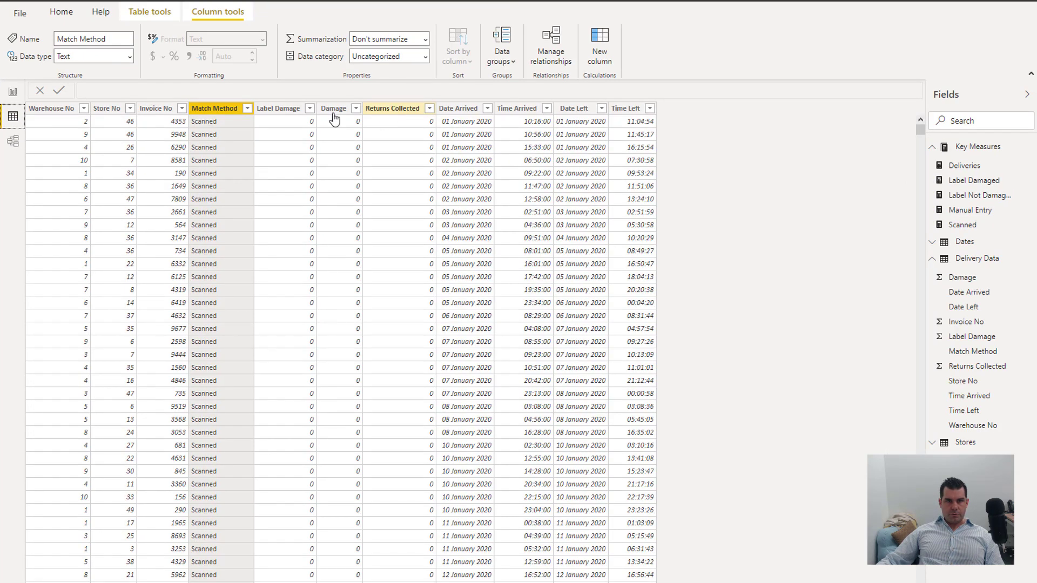
pyautogui.click(11, 95)
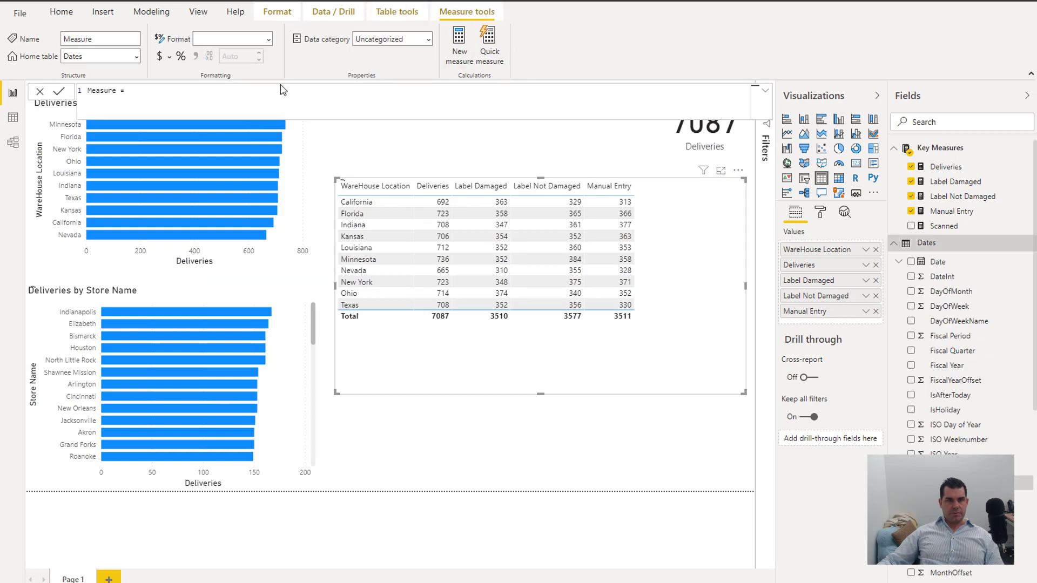
pyautogui.moveTo(145, 91); pyautogui.dragTo(77, 93)
pyautogui.hotkey('ctrl', 'v')
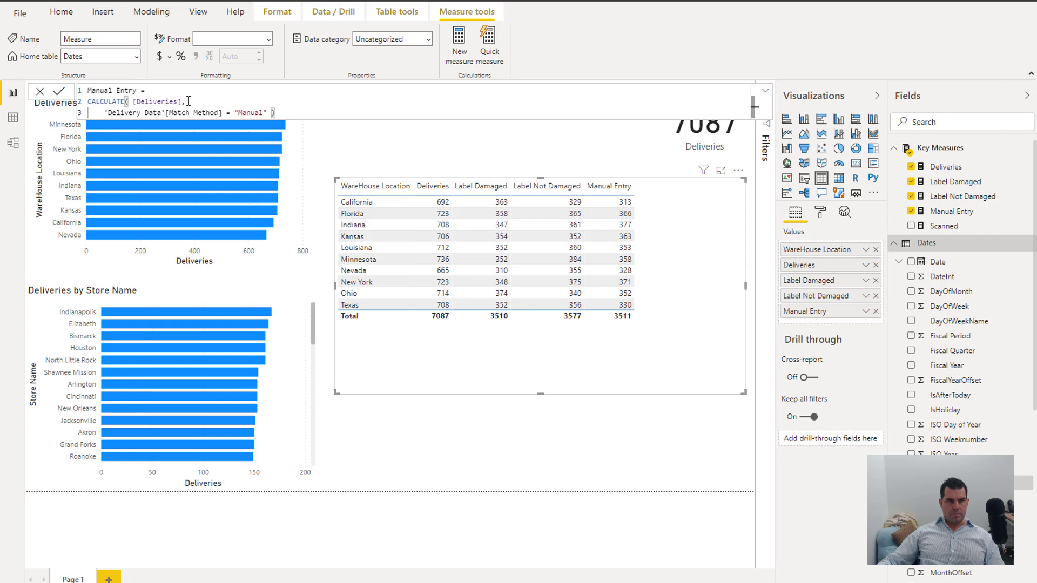
# Replace the Match Method column in the copied formula's condition with 'Delivery Data'[Returns Collected]
pyautogui.click(220, 112)
pyautogui.hotkey('ctrl', 'shift', 'Left')
pyautogui.hotkey('ctrl', 'shift', 'Left')
pyautogui.hotkey('ctrl', 'shift', 'Left')
pyautogui.hotkey('ctrl', 'shift', 'Left')
pyautogui.hotkey('ctrl', 'shift', 'Left')
pyautogui.hotkey('ctrl', 'shift', 'Left')
pyautogui.hotkey('ctrl', 'shift', 'Left')
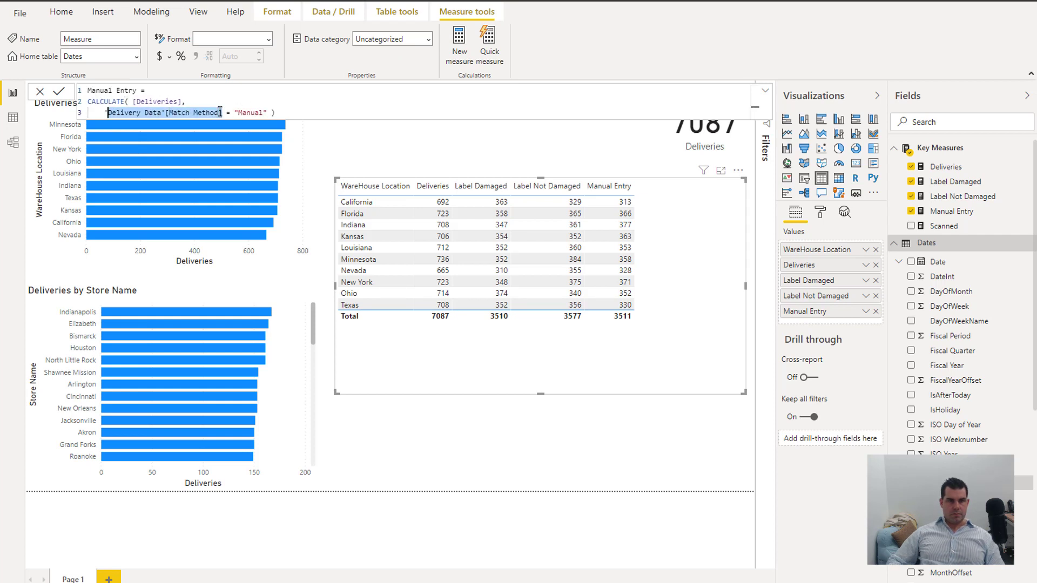
pyautogui.write('Reut')
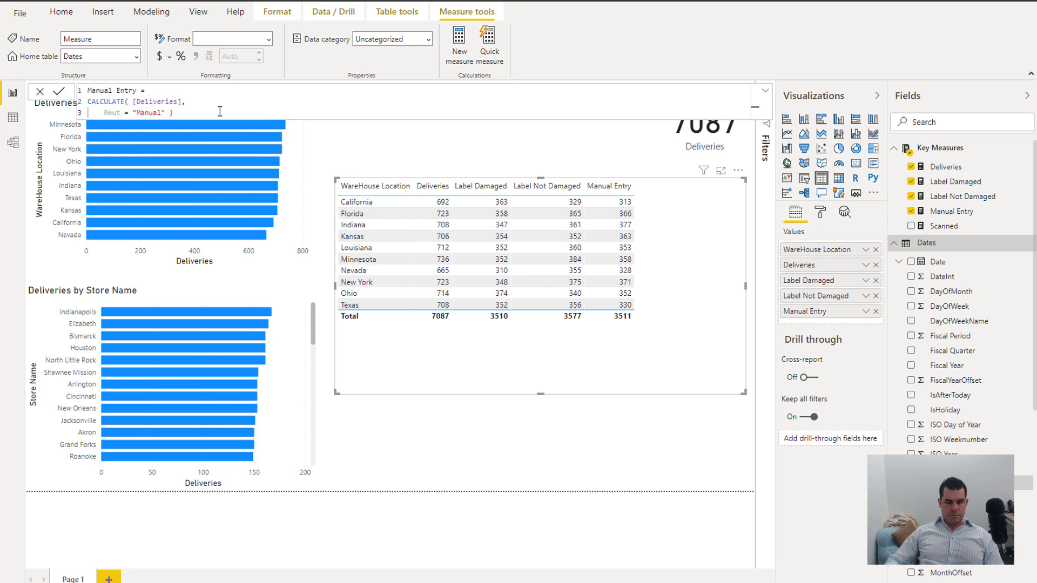
pyautogui.press('BackSpace')
pyautogui.press('BackSpace')
pyautogui.write('tur')
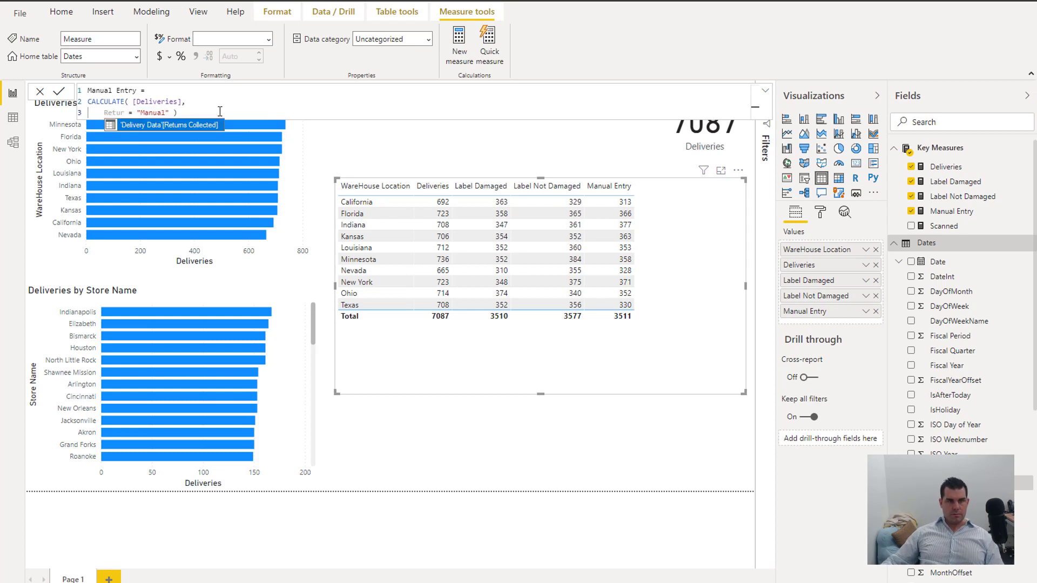
pyautogui.press('Tab')
# Replace "Manual" with 1 as the value in the Returns Collected condition
pyautogui.press('Right')
pyautogui.press('Right')
pyautogui.hotkey('ctrl', 'shift', 'Right')
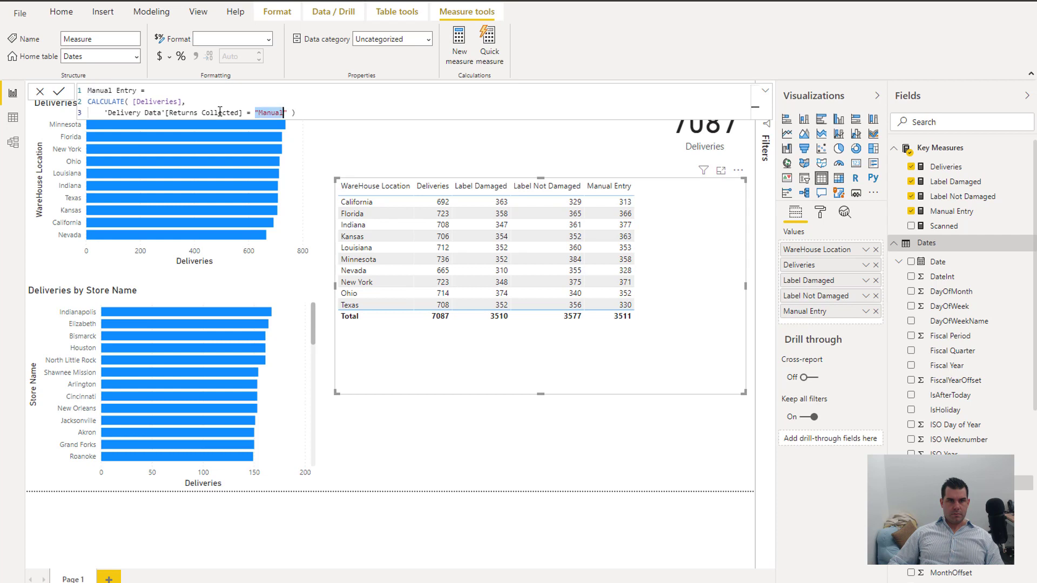
pyautogui.write('1')
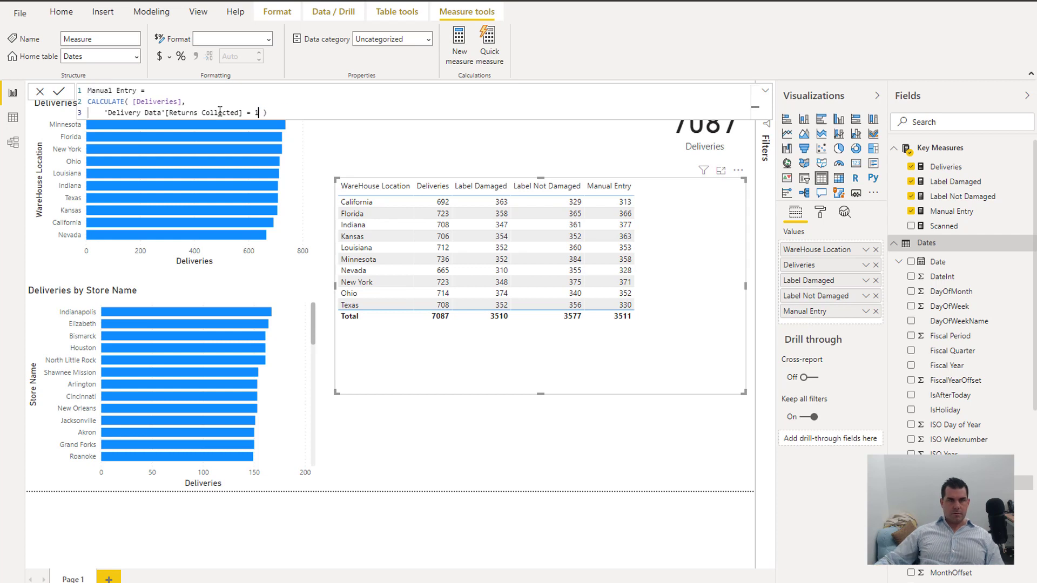
# Rename the copied measure as Return Collected and commit the formula
pyautogui.click(140, 89)
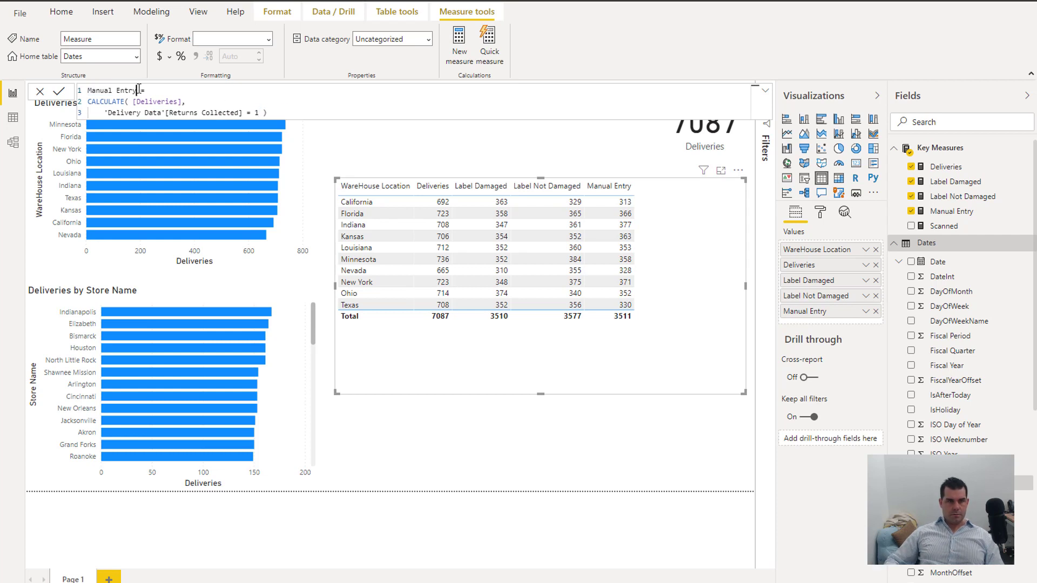
pyautogui.hotkey('ctrl', 'shift', 'Left')
pyautogui.hotkey('ctrl', 'shift', 'Left')
pyautogui.write('R')
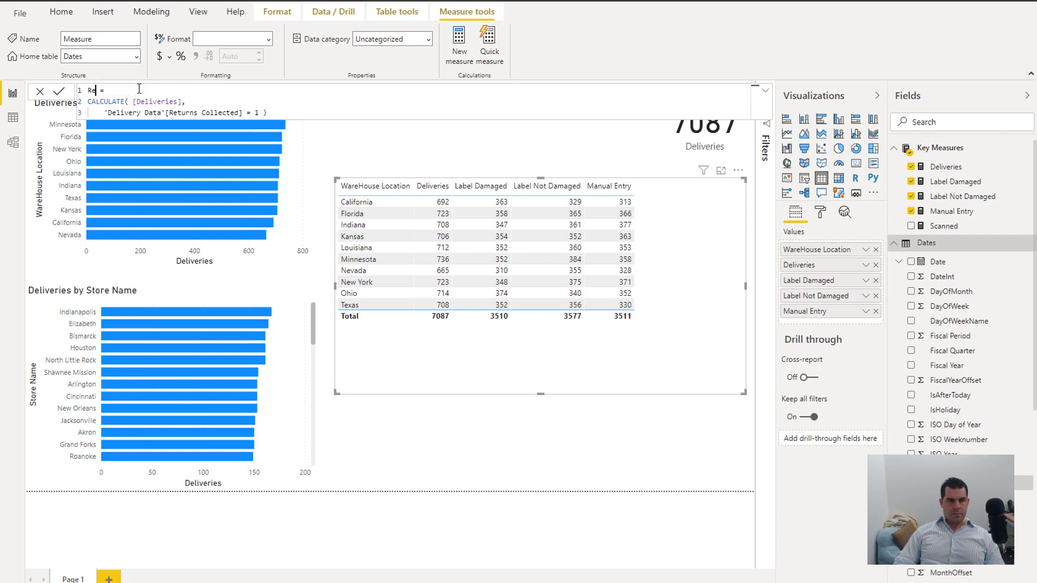
pyautogui.write('eturn Collected')
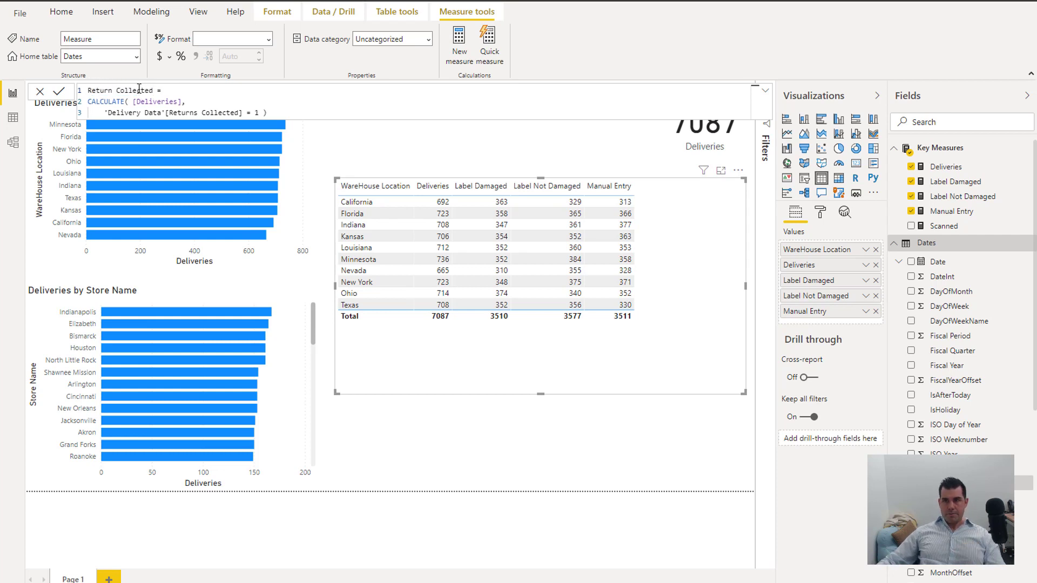
pyautogui.press('Return')
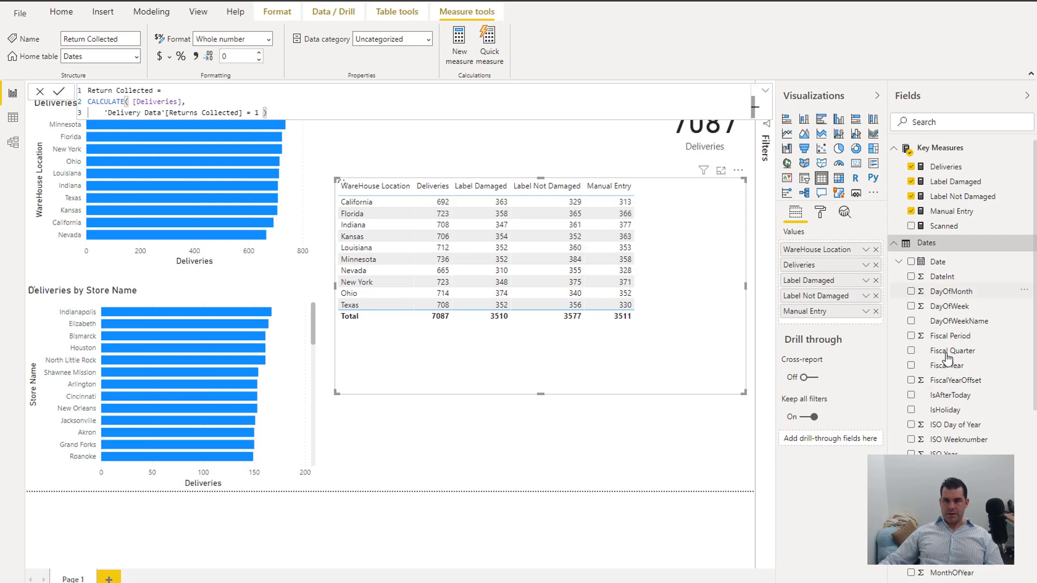
# Change the Return Collected measure's home table to Key Measures and collapse the Dates and Warehouses field lists
pyautogui.scroll(-3, 950, 356)
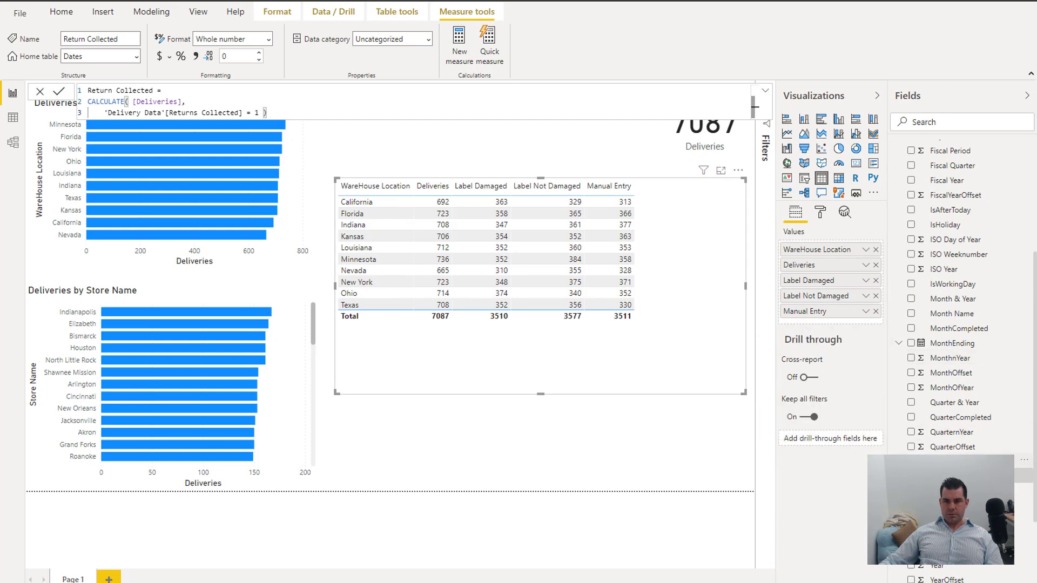
pyautogui.click(953, 462)
pyautogui.click(956, 476)
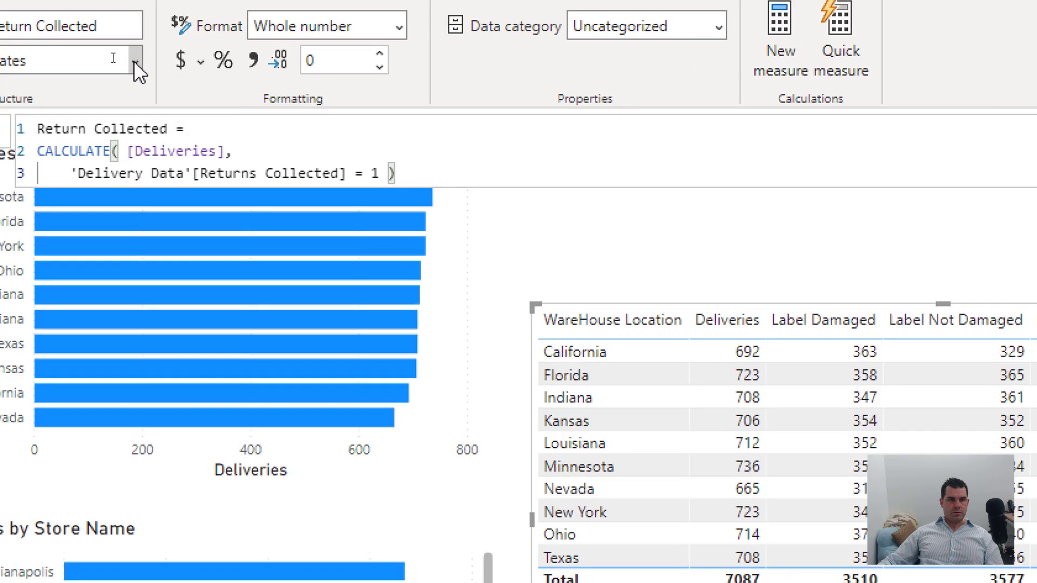
pyautogui.click(136, 56)
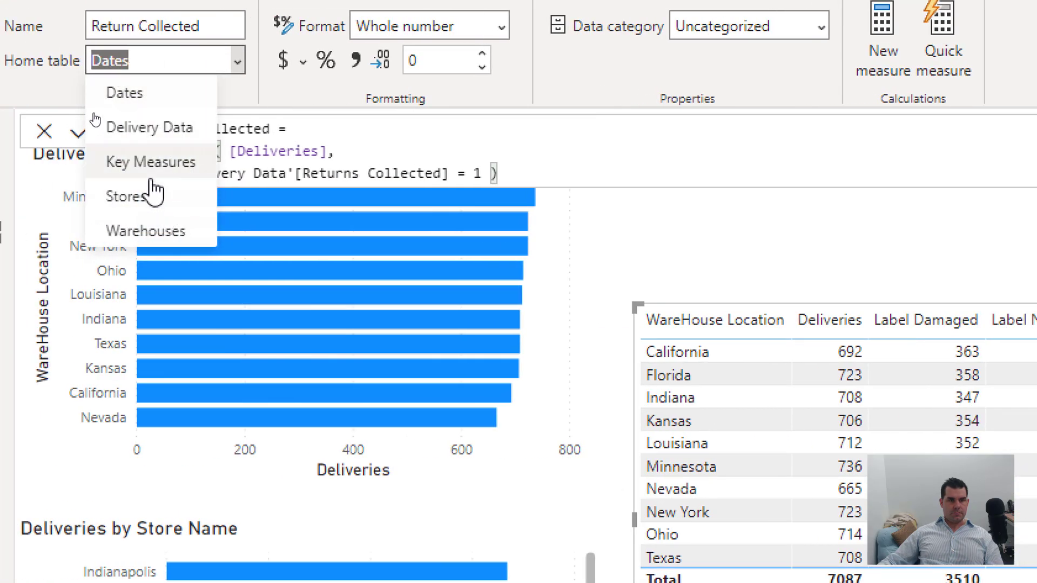
pyautogui.click(162, 164)
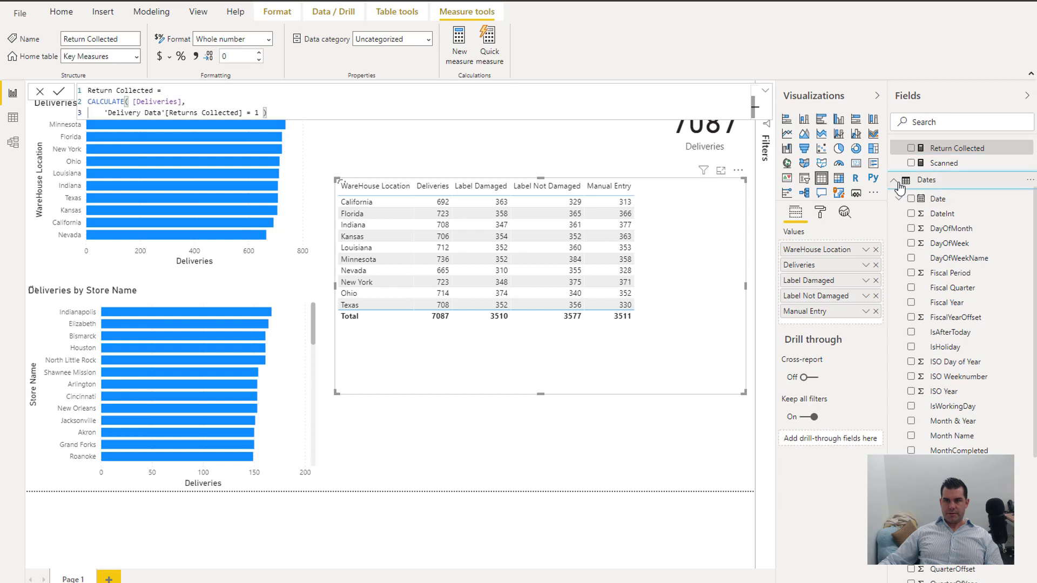
pyautogui.click(898, 184)
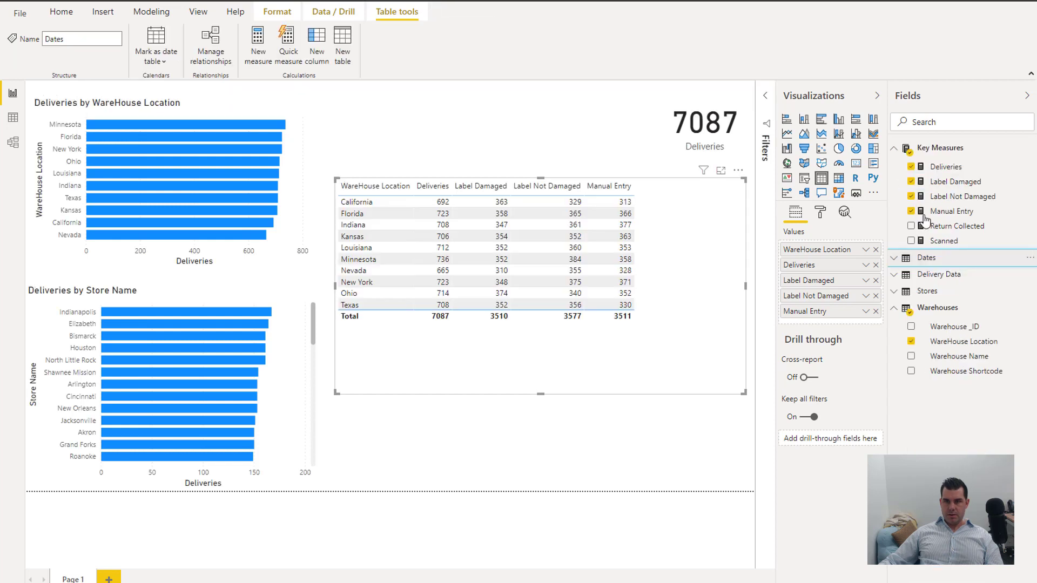
pyautogui.click(897, 308)
# Create a new measure in Key Measures from a copy of the Return Collected formula
pyautogui.click(957, 226)
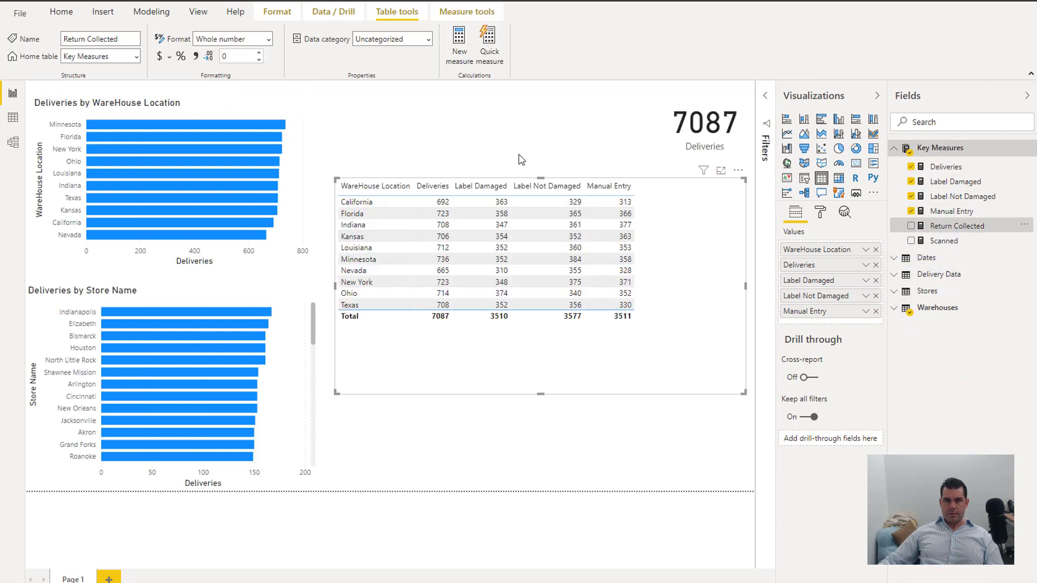
pyautogui.hotkey('ctrl', 'a')
pyautogui.hotkey('ctrl', 'c')
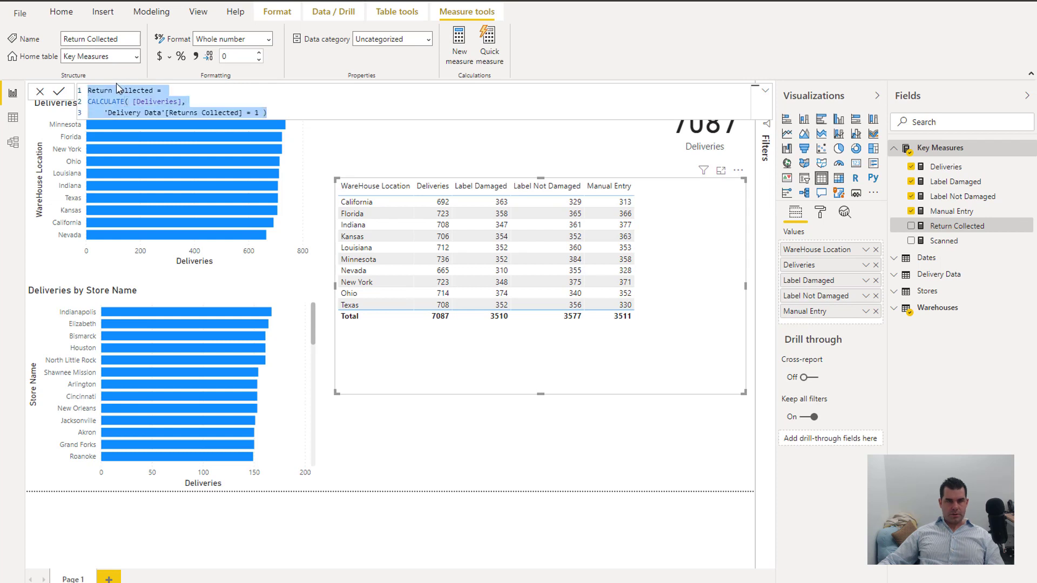
pyautogui.click(458, 47)
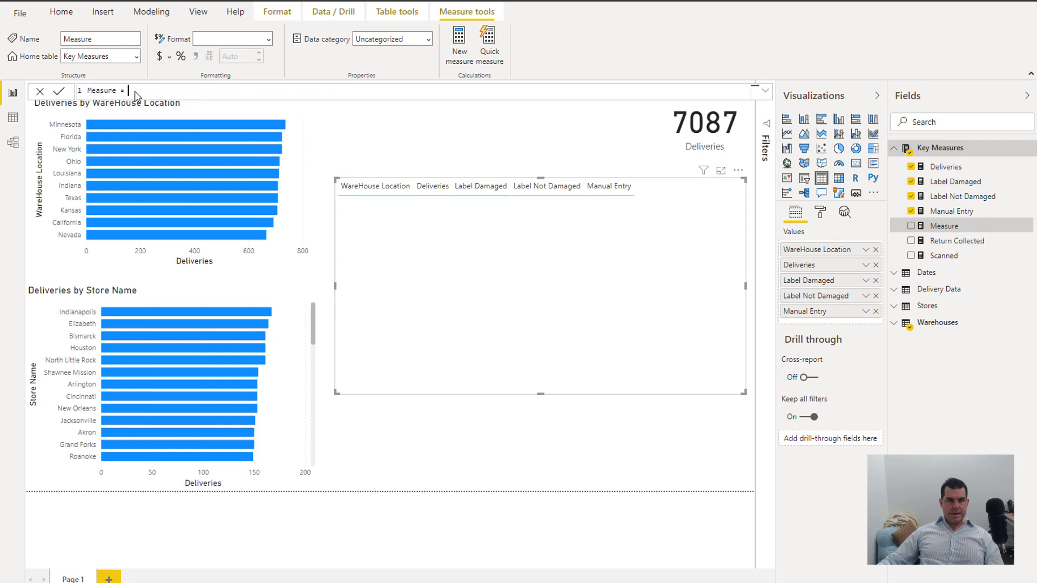
pyautogui.moveTo(128, 91); pyautogui.dragTo(89, 91)
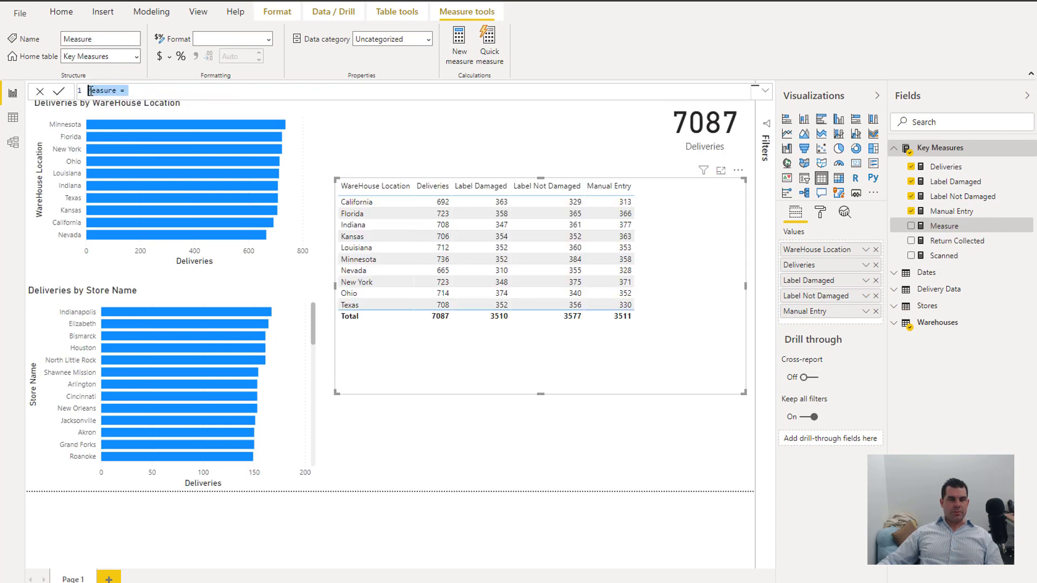
pyautogui.hotkey('ctrl', 'v')
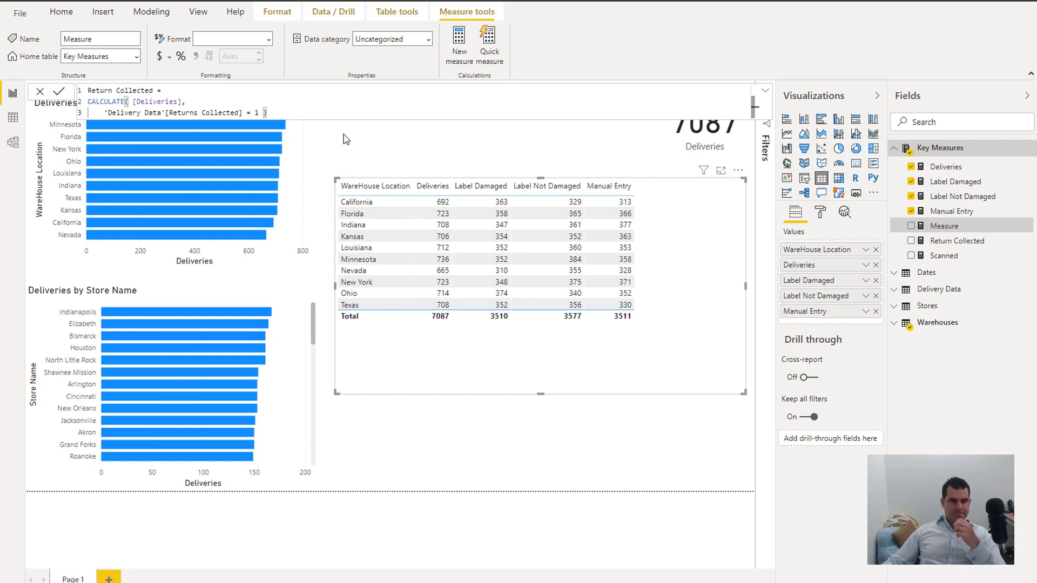
# Rename the copy as Return Not Collected, set its Returns Collected condition to 0 and commit the formula
pyautogui.click(116, 90)
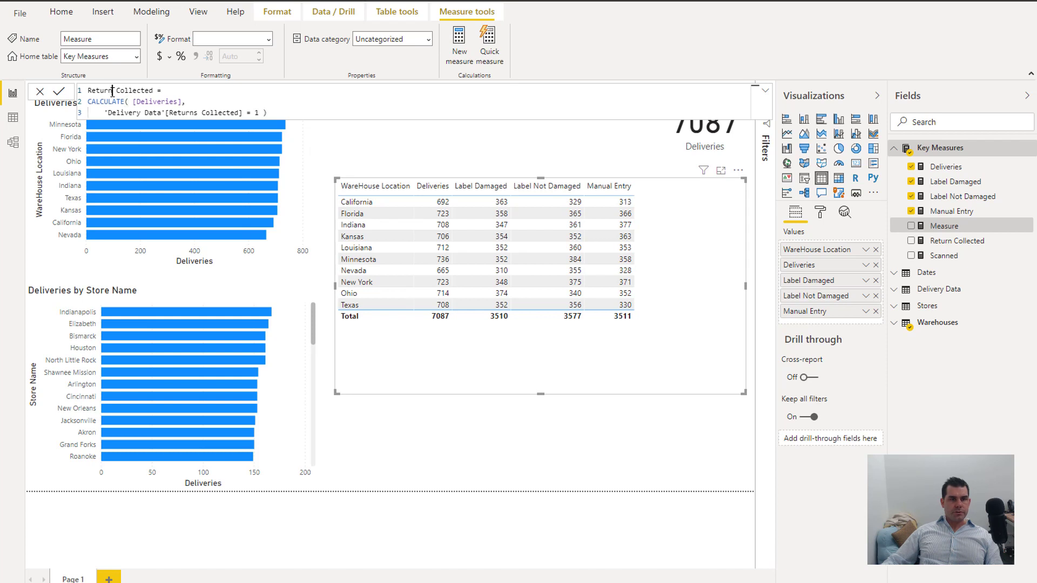
pyautogui.write('Not')
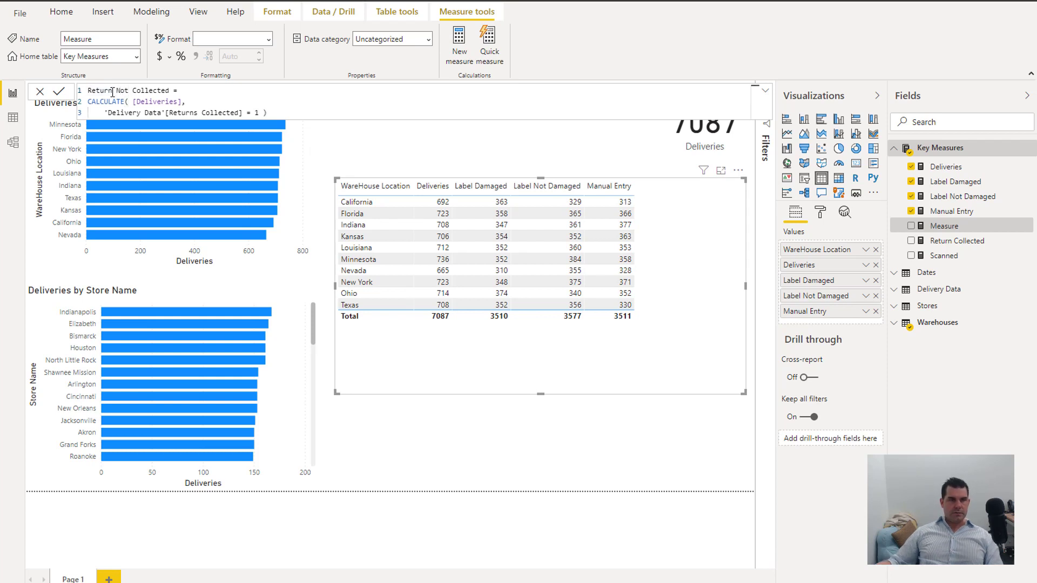
pyautogui.doubleClick(258, 112)
pyautogui.write('0')
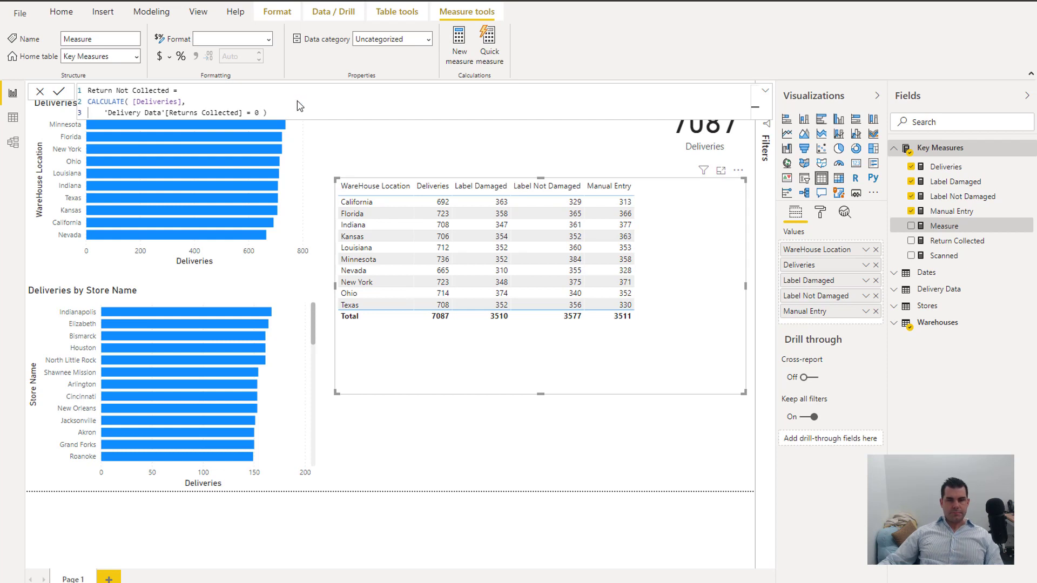
pyautogui.press('Return')
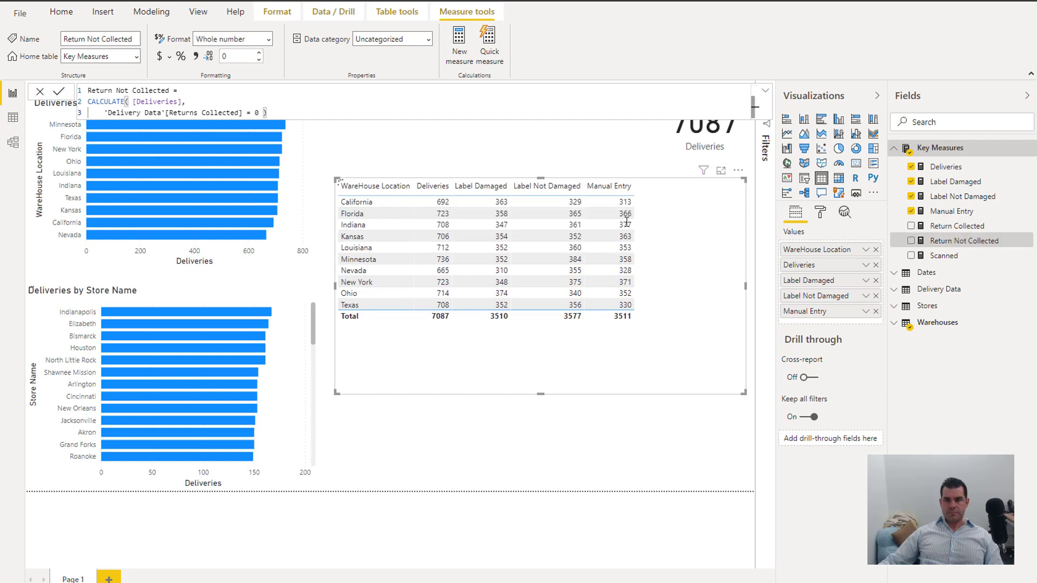
# Review the remaining Delivery Data columns, including Damage, and return to the report
pyautogui.click(13, 119)
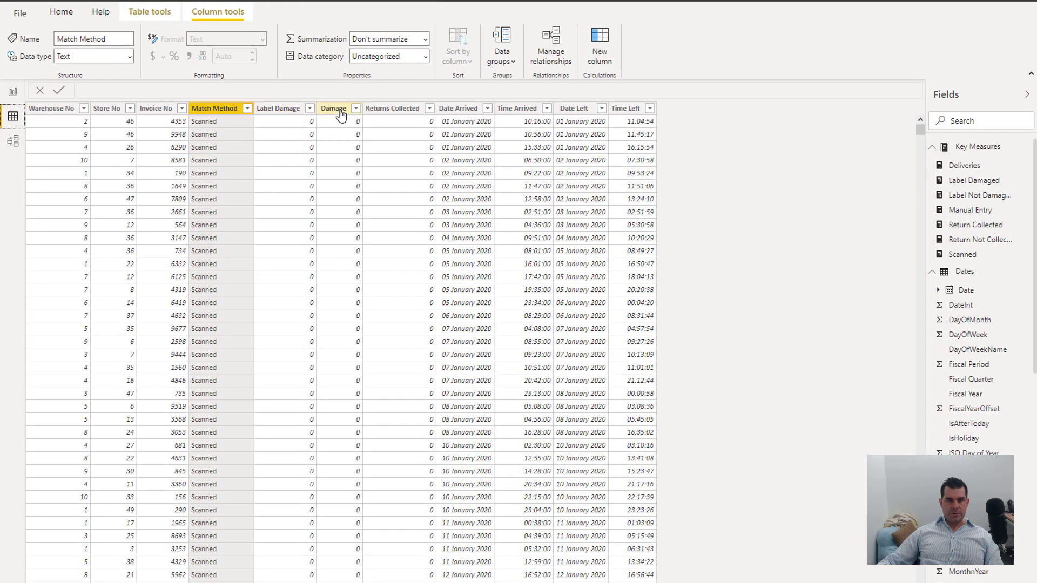
pyautogui.click(13, 92)
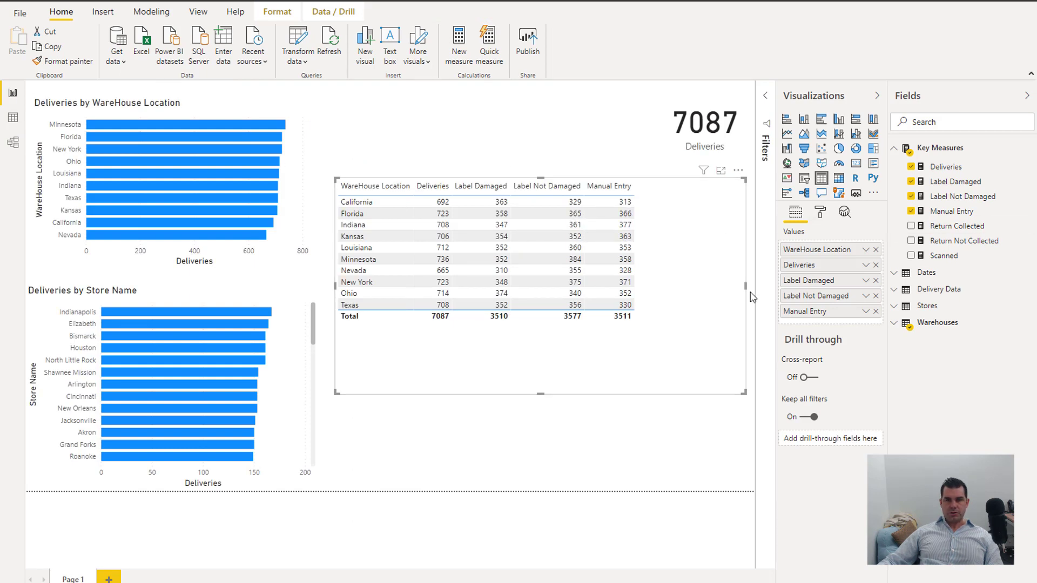
# Delete the warehouse location table and the two Deliveries bar charts, keeping only the Deliveries card
pyautogui.moveTo(743, 392); pyautogui.dragTo(724, 371)
pyautogui.moveTo(693, 264)
pyautogui.mouseDown()
pyautogui.moveTo(695, 277)
pyautogui.moveTo(699, 251)
pyautogui.mouseUp()
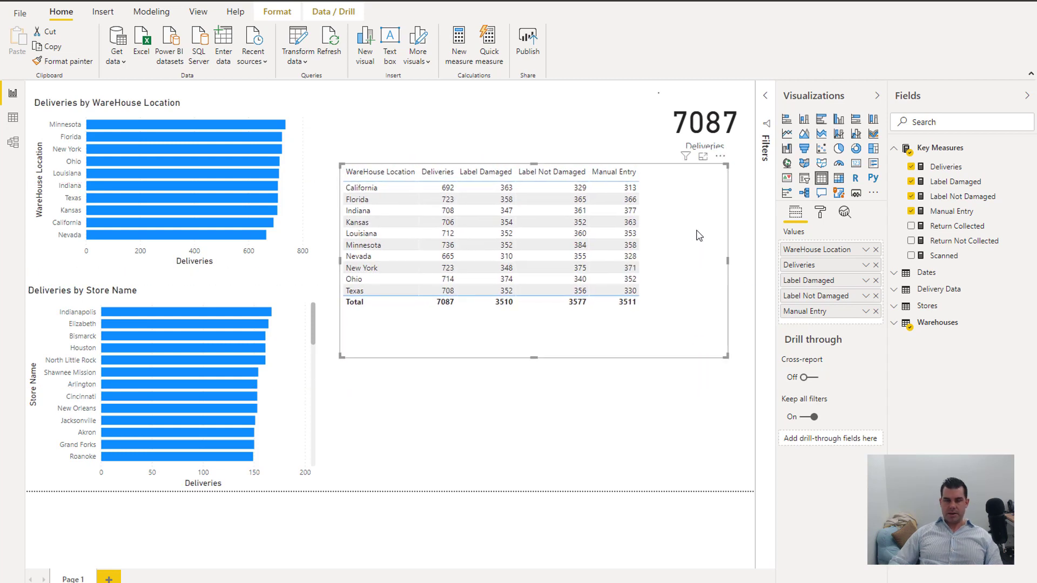
pyautogui.press('Delete')
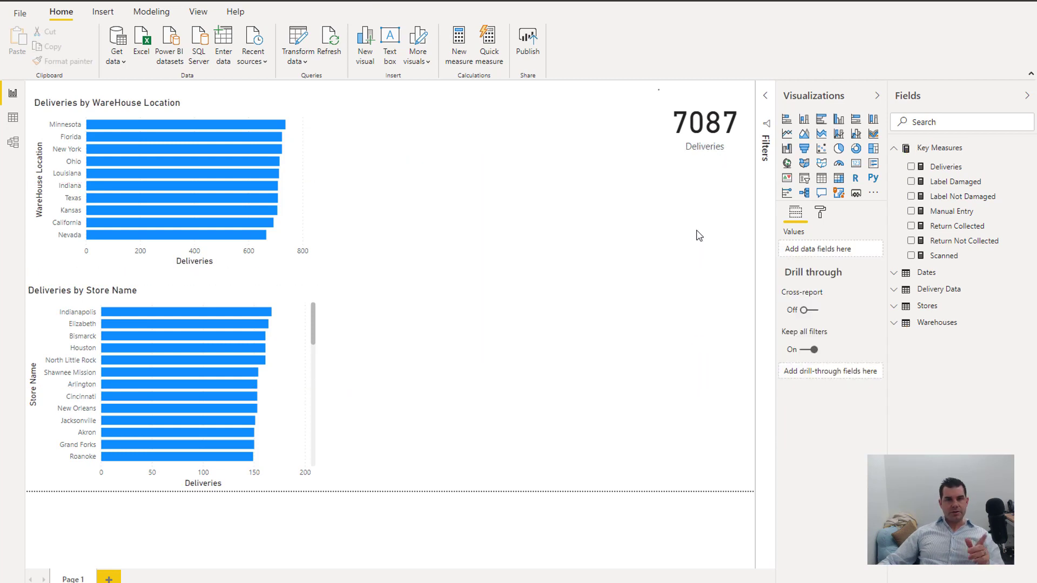
pyautogui.click(302, 206)
pyautogui.press('Delete')
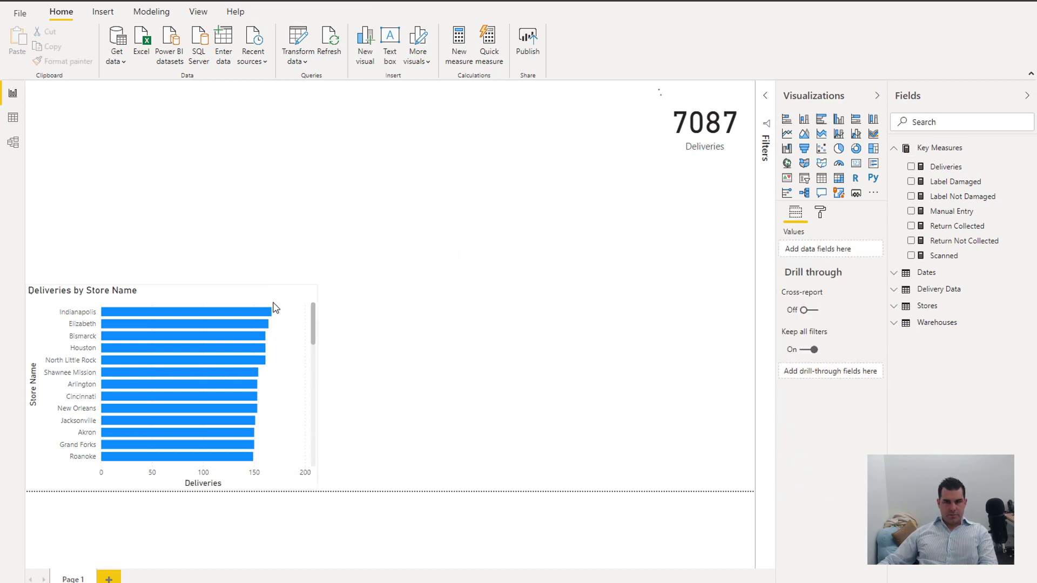
# Add Invoice No from Delivery Data to the empty canvas and display it as a table visual
pyautogui.click(897, 152)
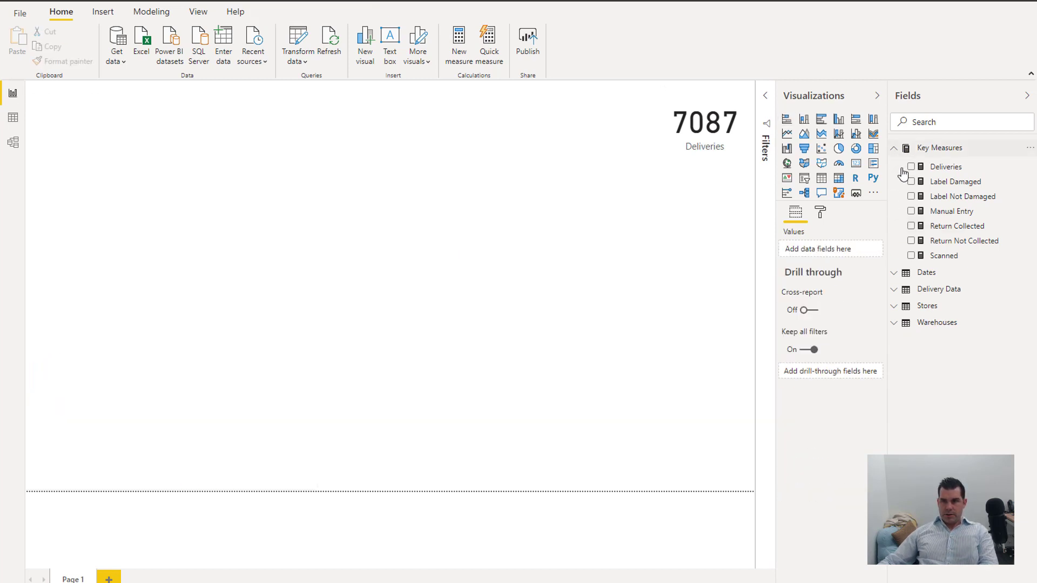
pyautogui.click(894, 183)
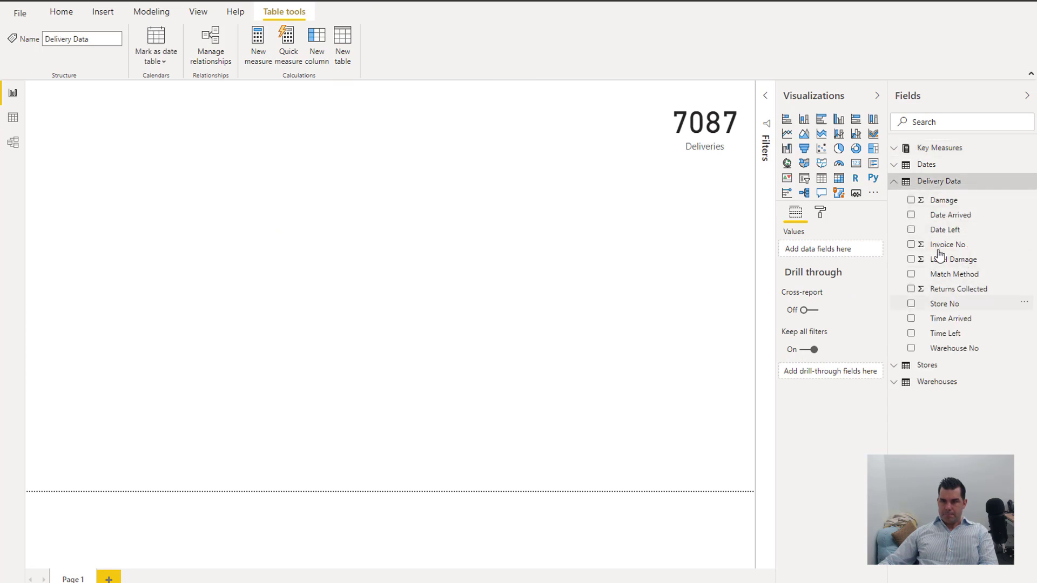
pyautogui.moveTo(950, 245); pyautogui.dragTo(308, 226)
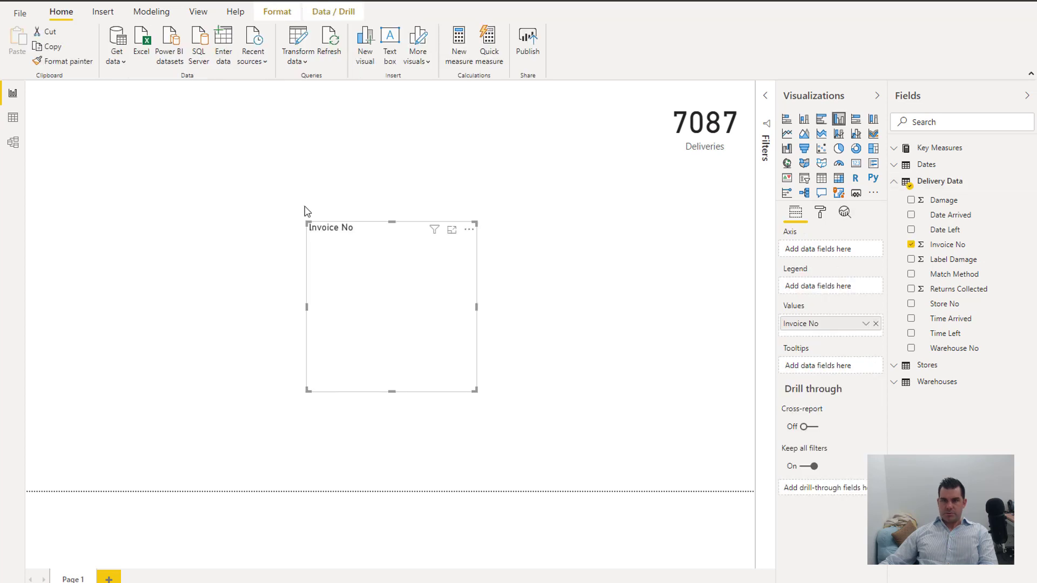
pyautogui.click(822, 178)
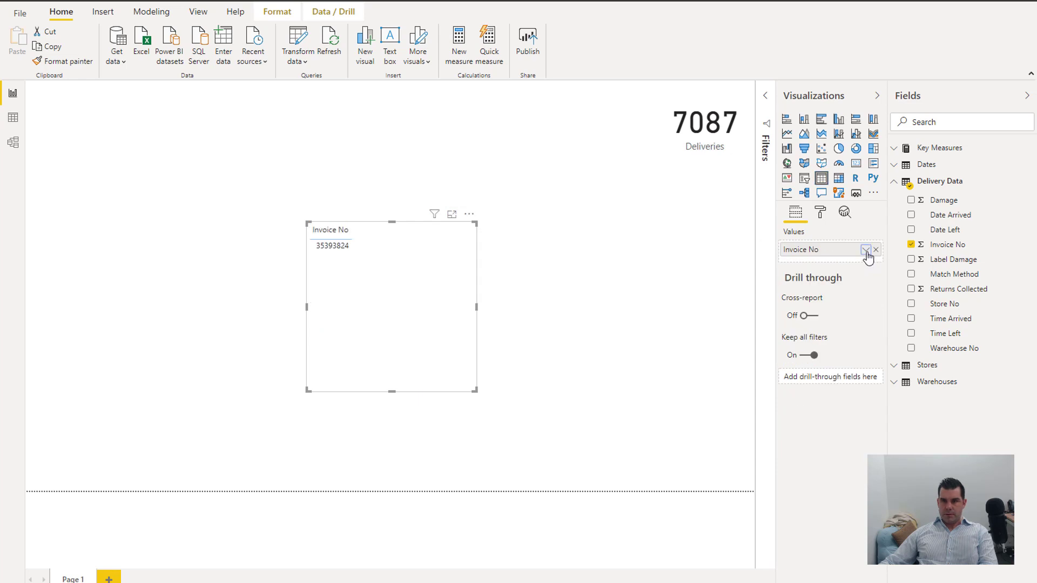
# Set Invoice No in the table to Don't summarize, move the table up and enlarge it
pyautogui.click(866, 250)
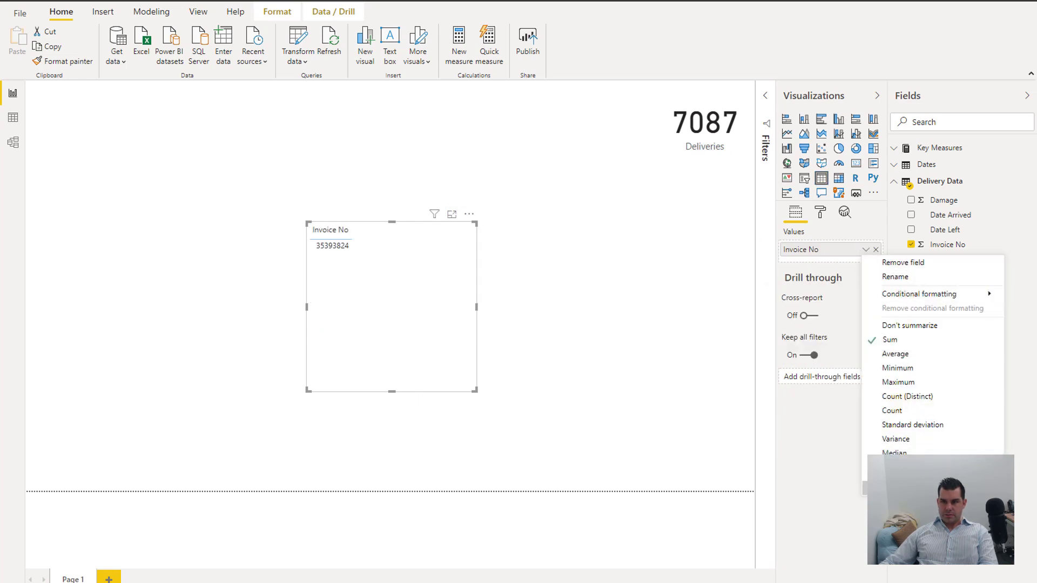
pyautogui.click(892, 339)
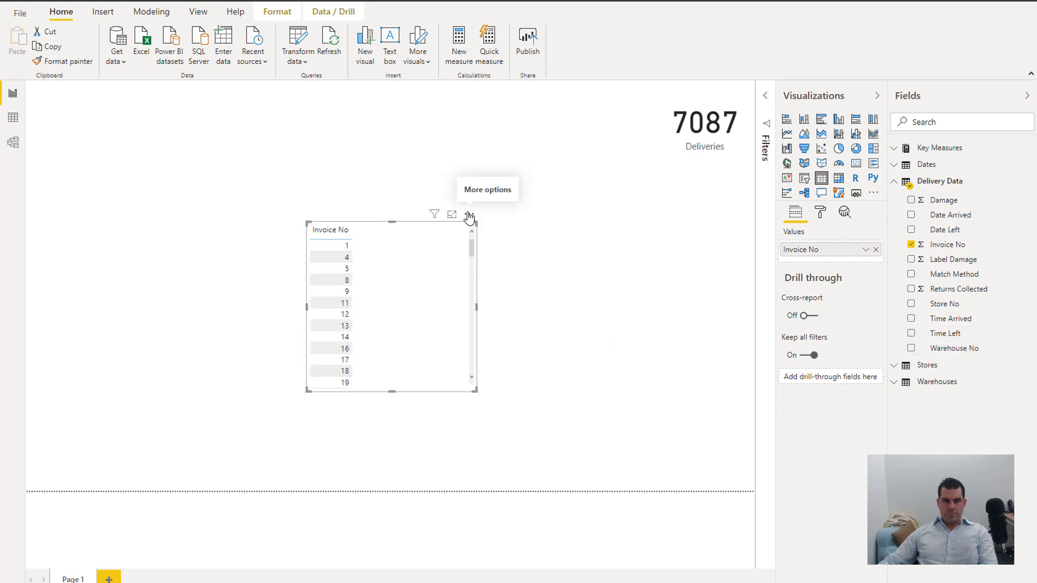
pyautogui.moveTo(469, 216); pyautogui.dragTo(359, 154)
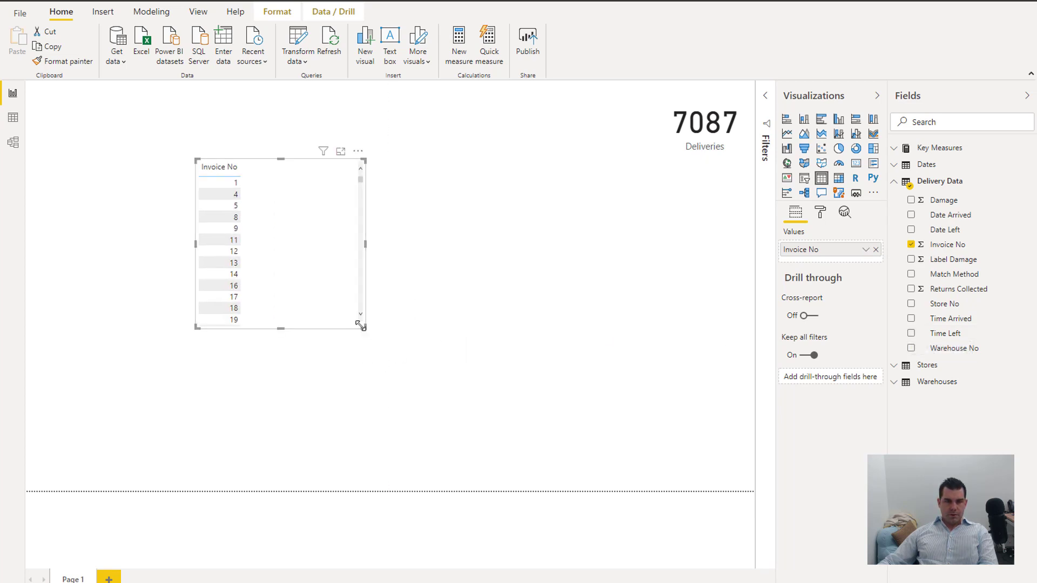
pyautogui.moveTo(360, 325); pyautogui.dragTo(610, 447)
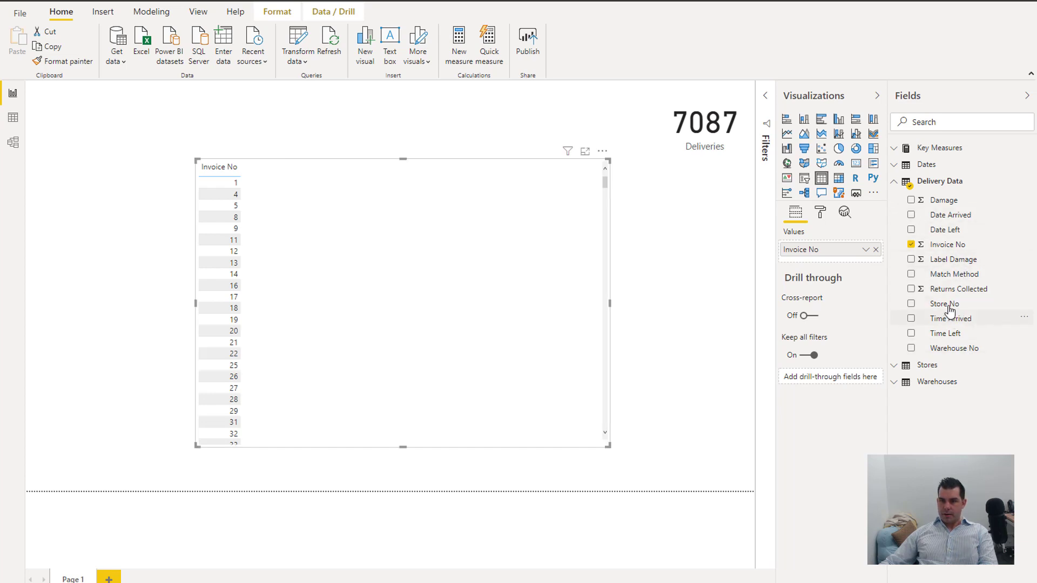
# Add Store No and Warehouse No from Delivery Data to the invoice table and shift the table slightly
pyautogui.moveTo(946, 309); pyautogui.dragTo(432, 291)
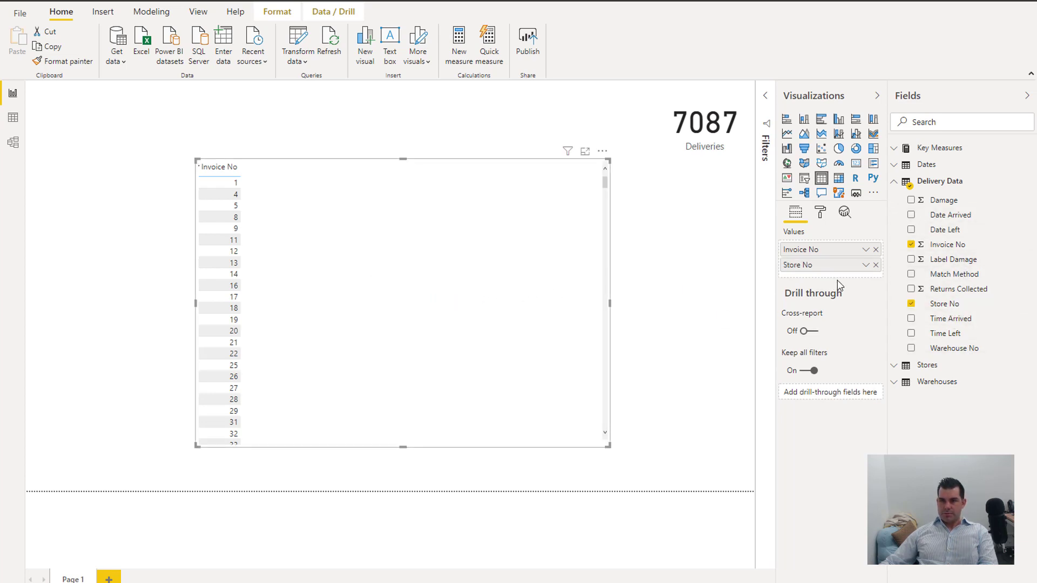
pyautogui.moveTo(942, 355); pyautogui.dragTo(410, 322)
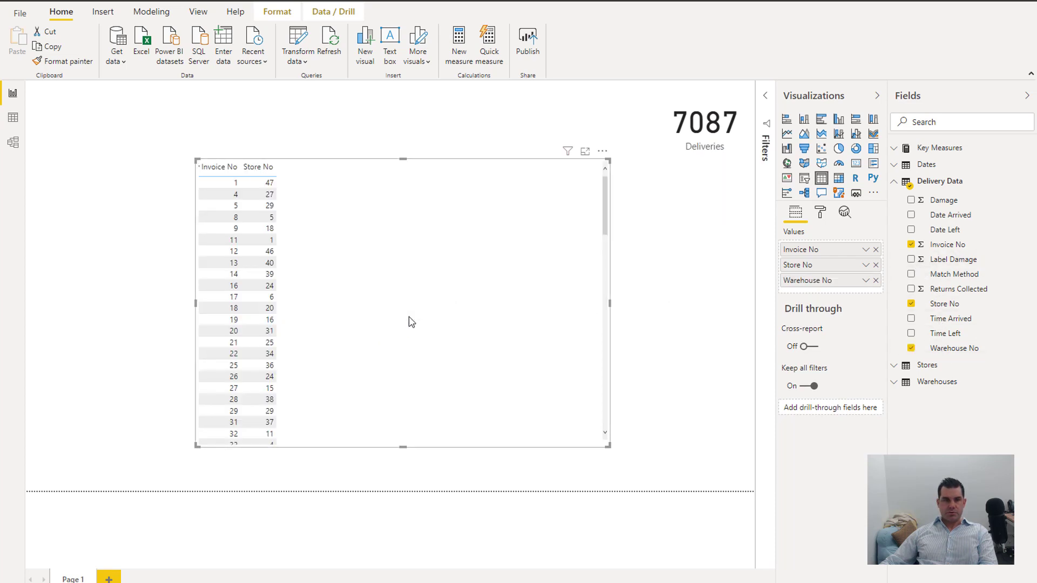
pyautogui.moveTo(606, 161); pyautogui.dragTo(562, 148)
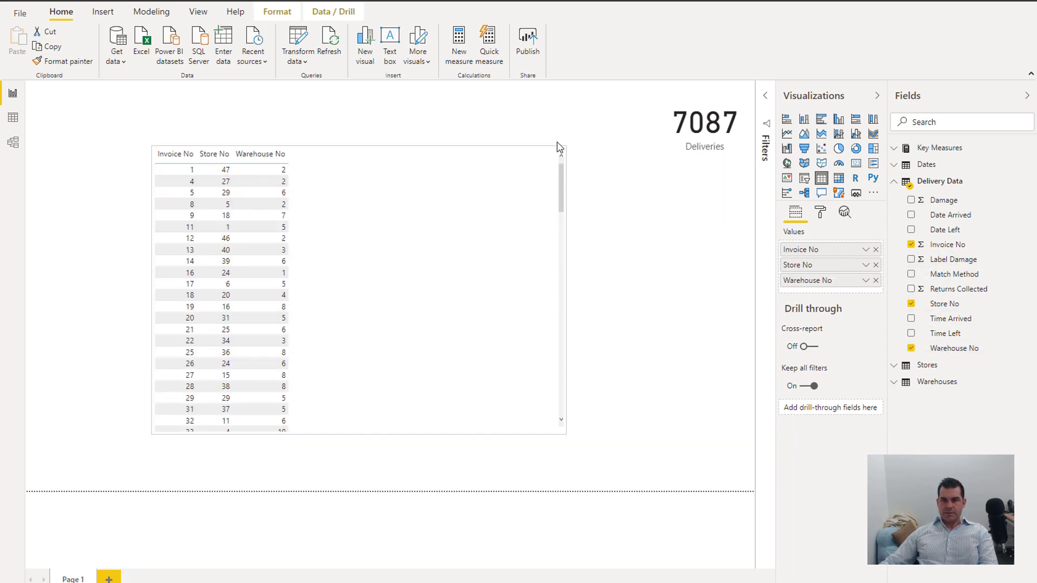
# Replace the table's Store No with Store Name from Stores, and Warehouse No with Warehouse Shortcode from Warehouses
pyautogui.click(898, 373)
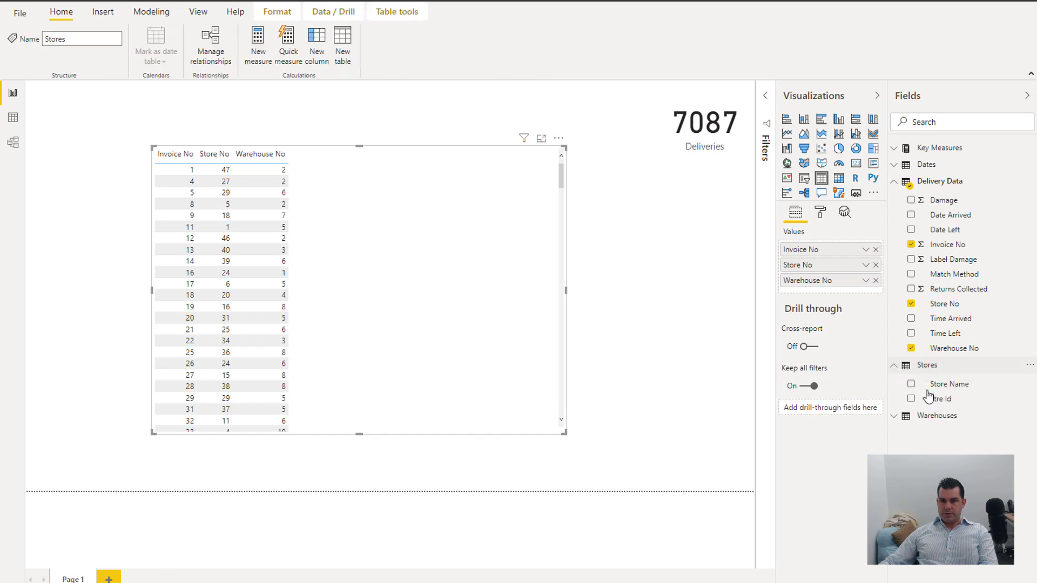
pyautogui.moveTo(942, 391); pyautogui.dragTo(475, 335)
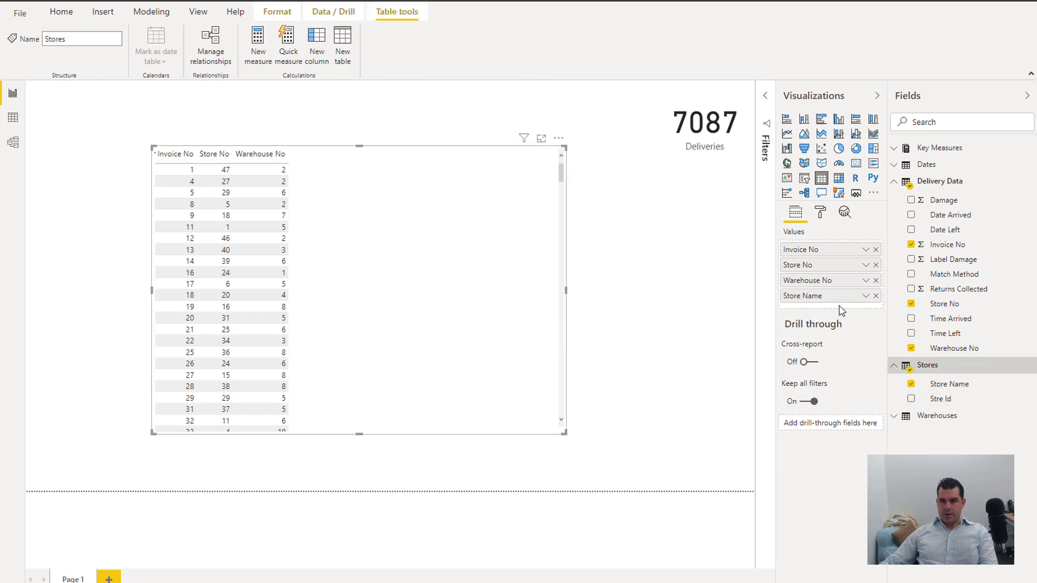
pyautogui.click(876, 265)
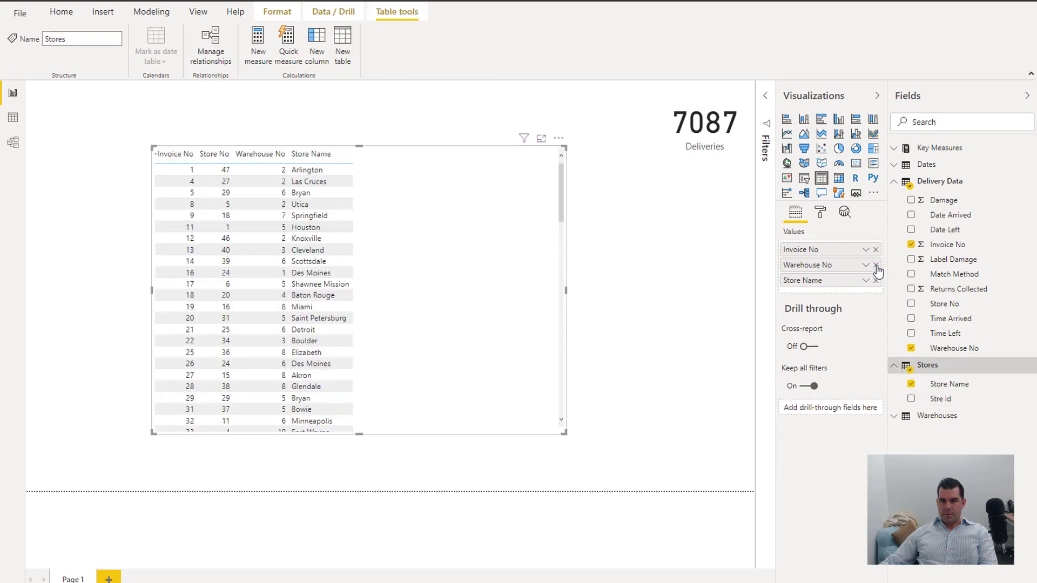
pyautogui.click(899, 418)
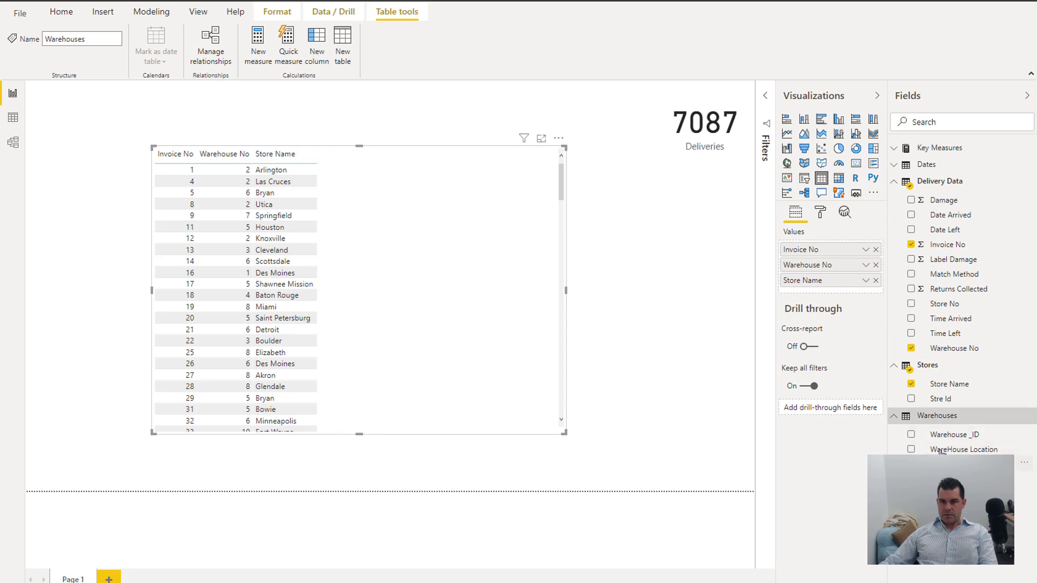
pyautogui.moveTo(437, 279); pyautogui.dragTo(437, 277)
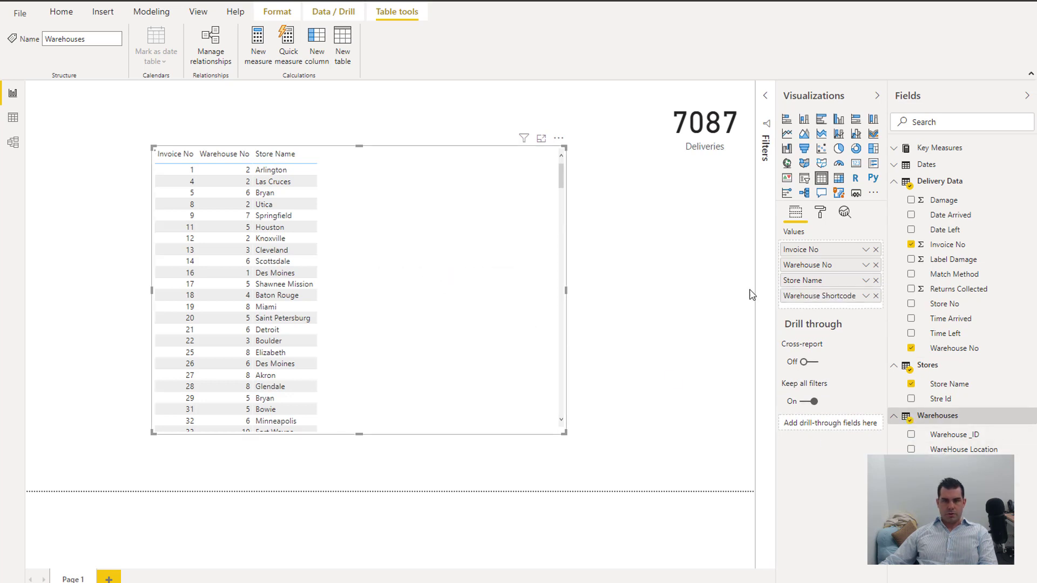
pyautogui.click(875, 265)
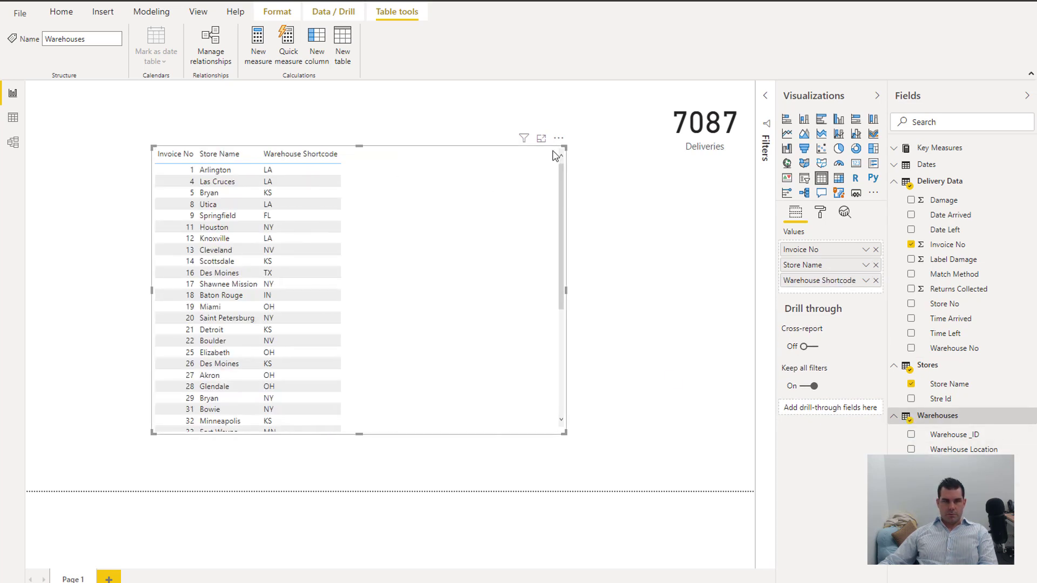
# Reposition and widen the invoice table, and add Date Arrived, Time Arrived and Time Left from Delivery Data
pyautogui.moveTo(559, 145); pyautogui.dragTo(502, 139)
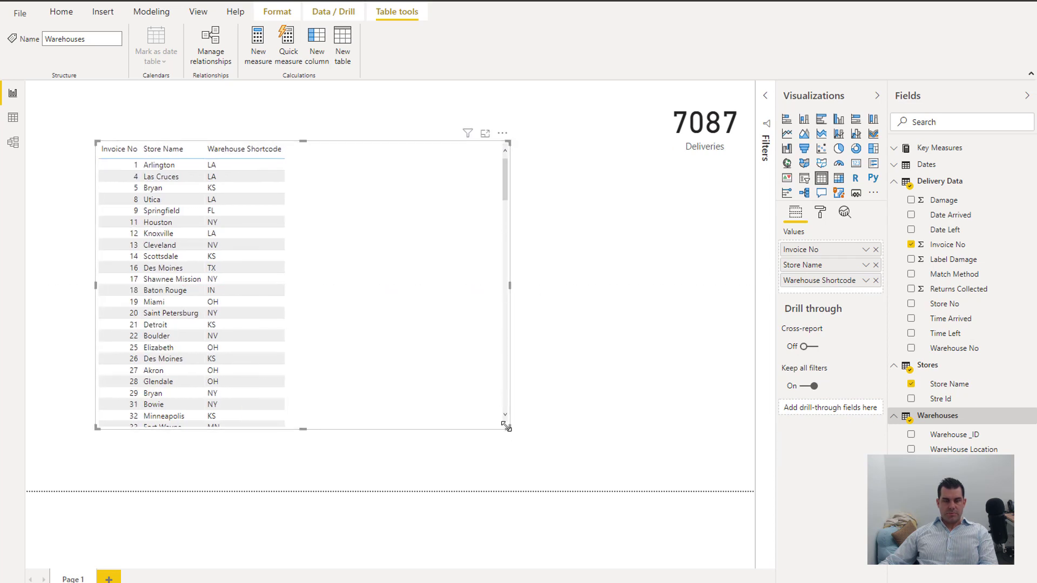
pyautogui.moveTo(508, 431); pyautogui.dragTo(589, 452)
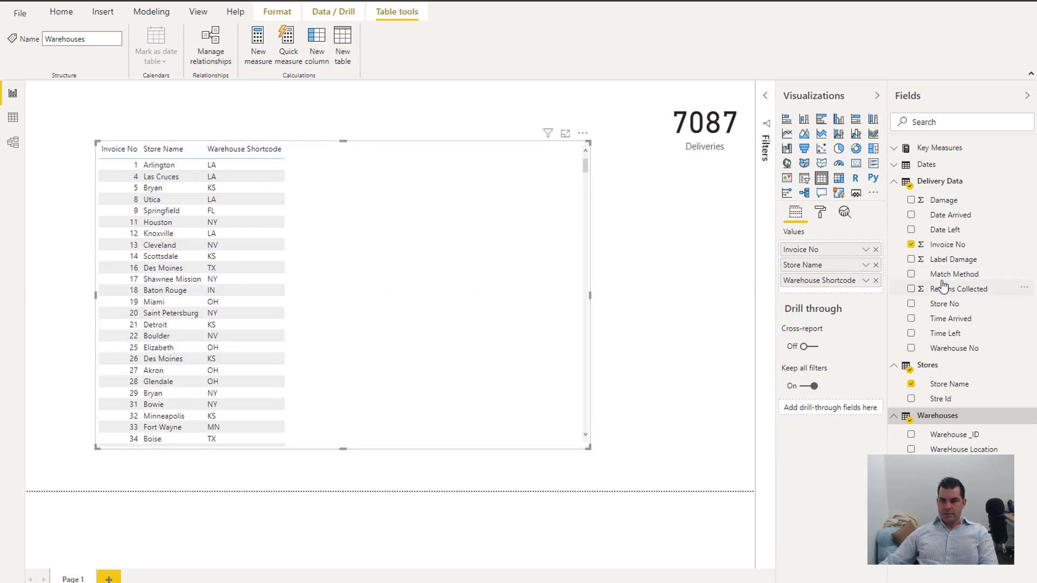
pyautogui.click(900, 367)
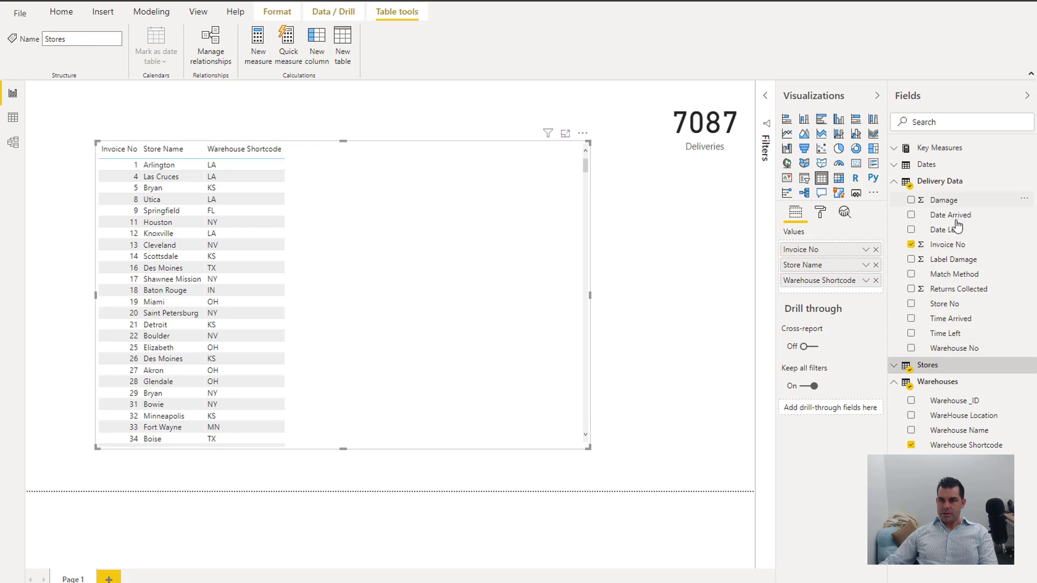
pyautogui.moveTo(949, 216); pyautogui.dragTo(448, 272)
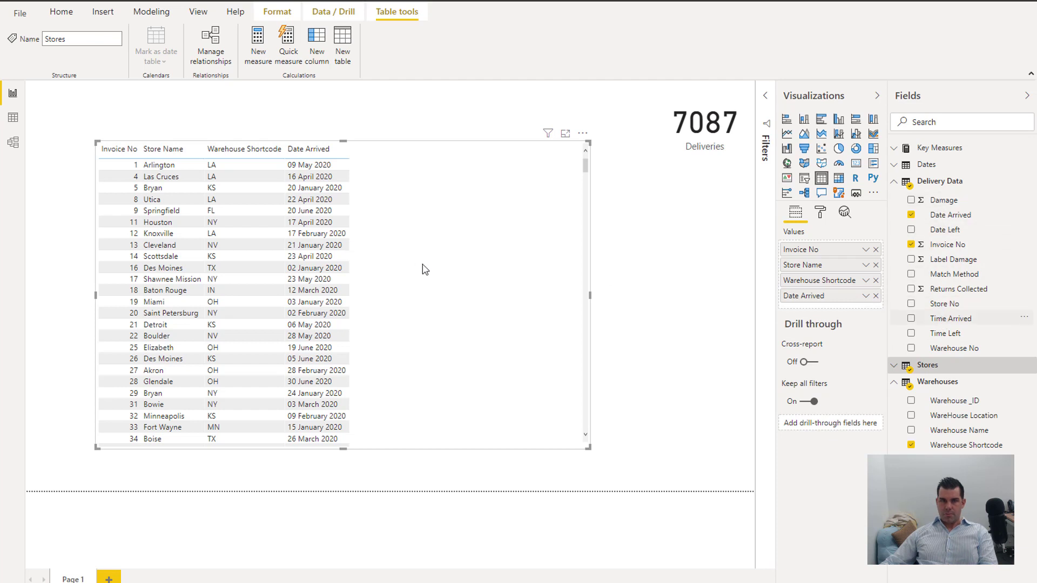
pyautogui.moveTo(425, 269); pyautogui.dragTo(460, 280)
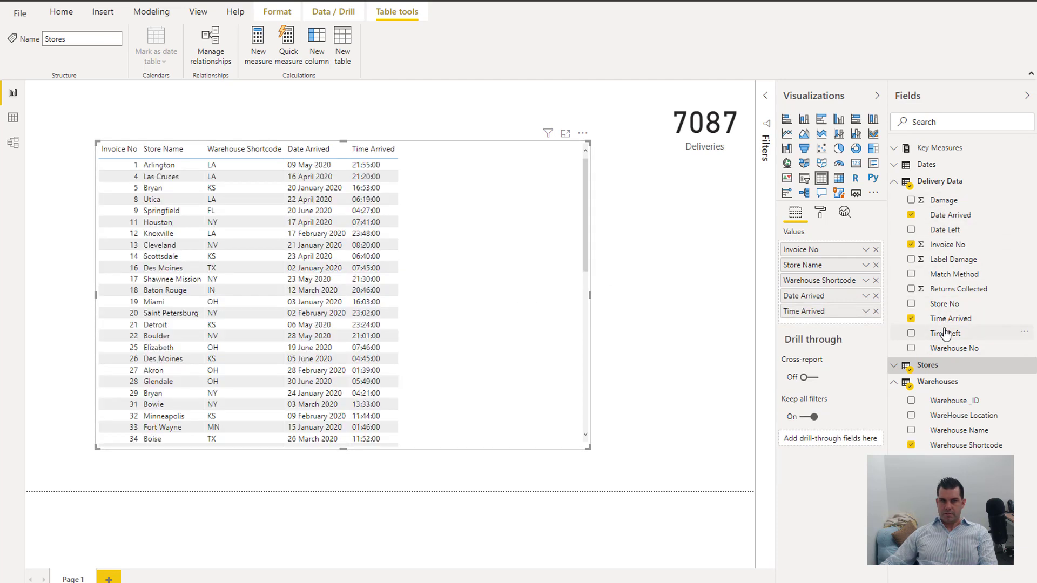
pyautogui.moveTo(946, 333); pyautogui.dragTo(486, 267)
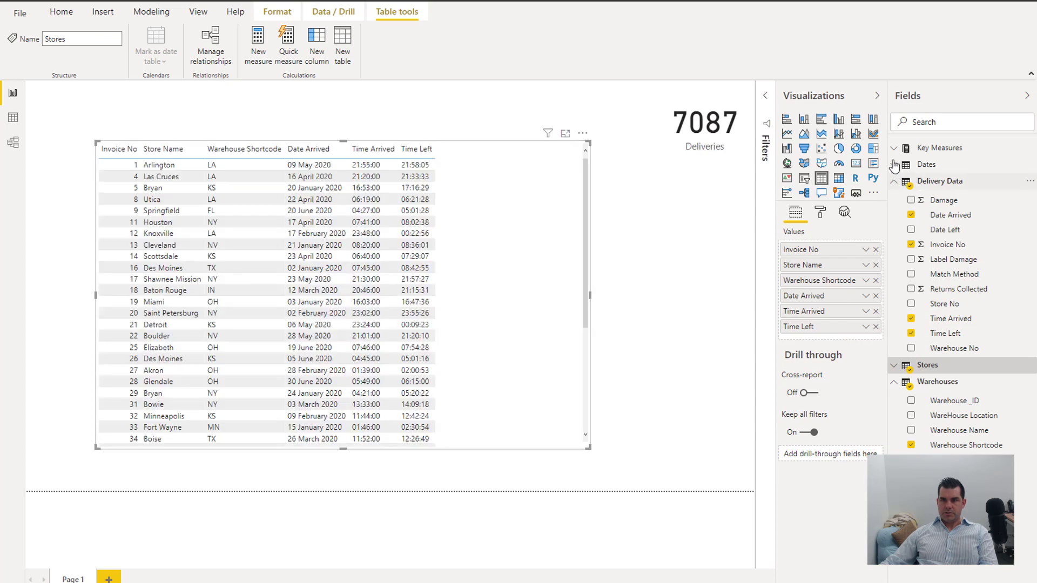
# Create a new measure in Key Measures and name it Time Spent in its formula
pyautogui.click(894, 147)
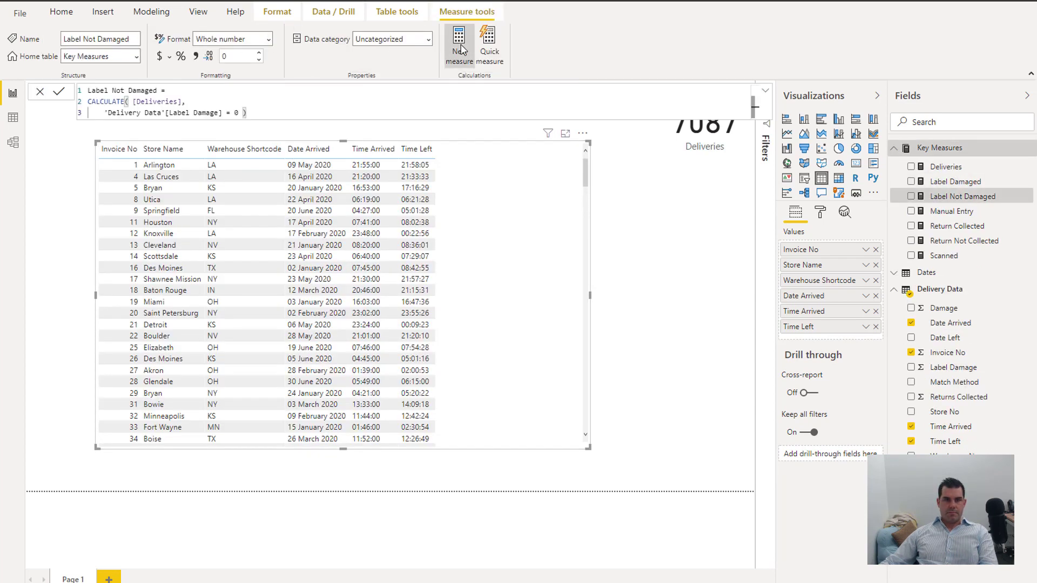
pyautogui.click(459, 43)
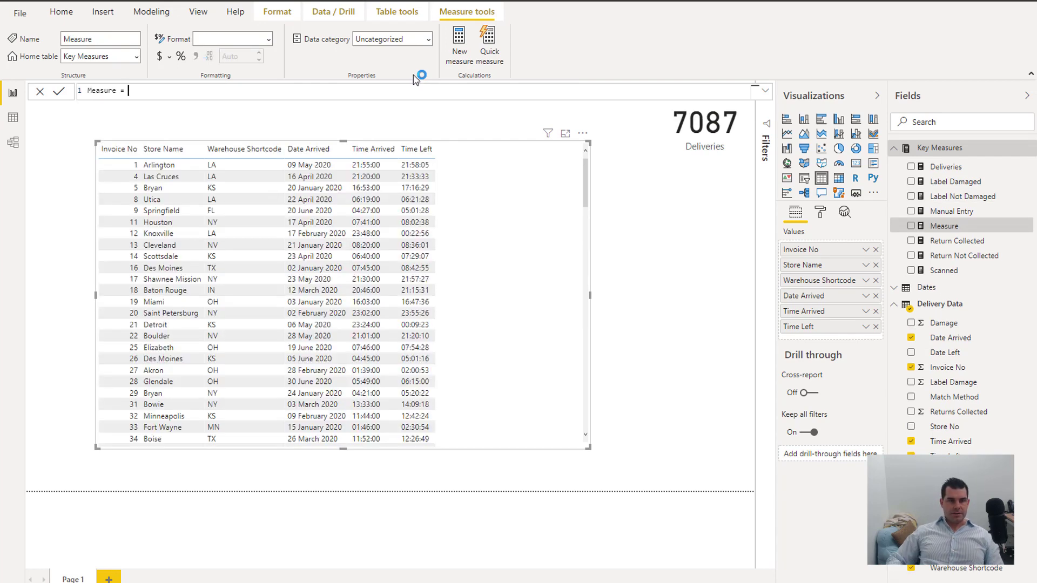
pyautogui.hotkey('ctrl', 'shift', 'Left')
pyautogui.hotkey('ctrl', 'shift', 'Left')
pyautogui.write('Time Sp')
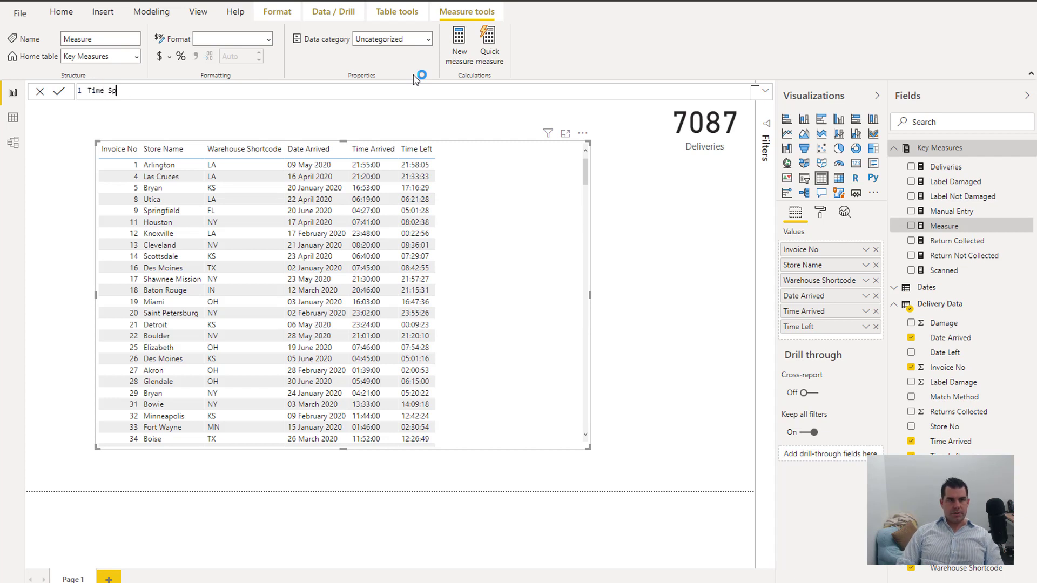
pyautogui.write('ent = Tim')
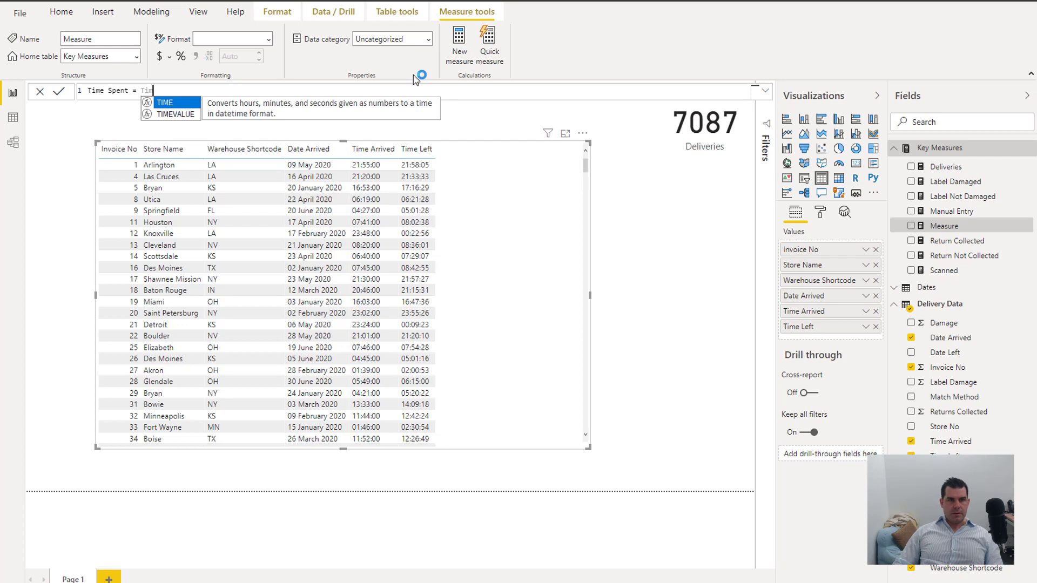
pyautogui.press('BackSpace')
pyautogui.press('BackSpace')
pyautogui.press('BackSpace')
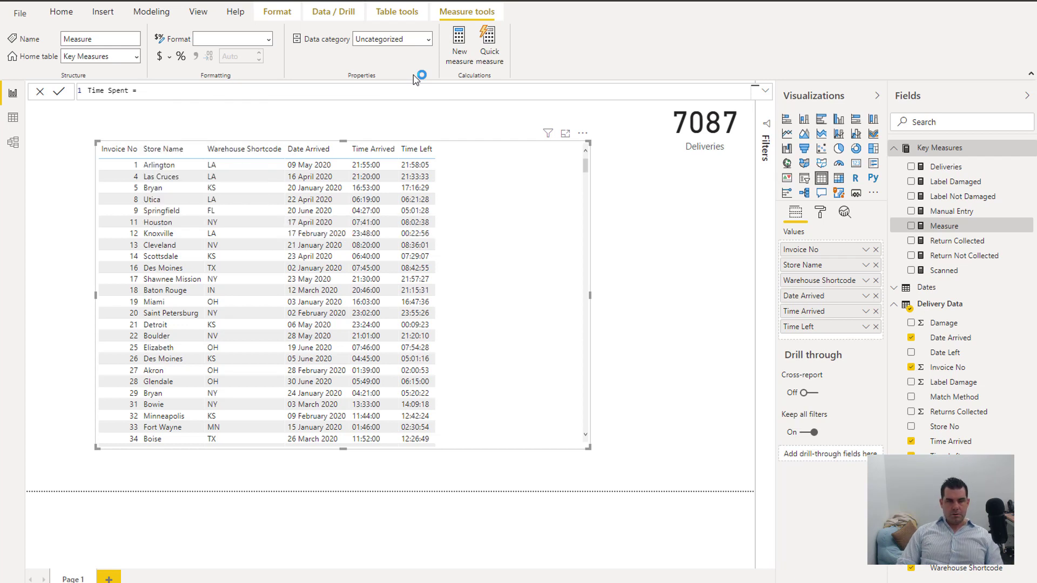
pyautogui.write('VALU')
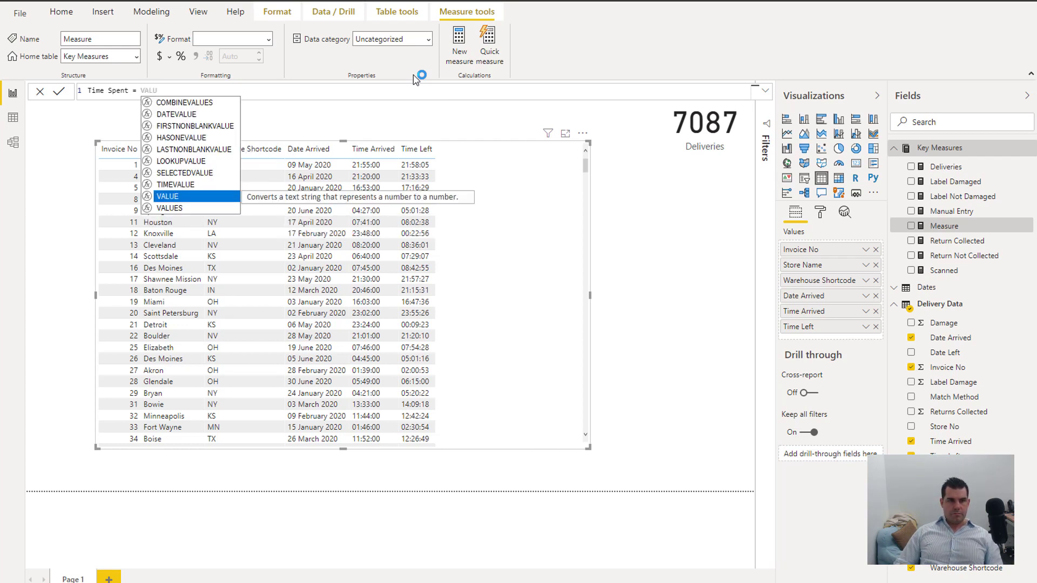
pyautogui.press('Up')
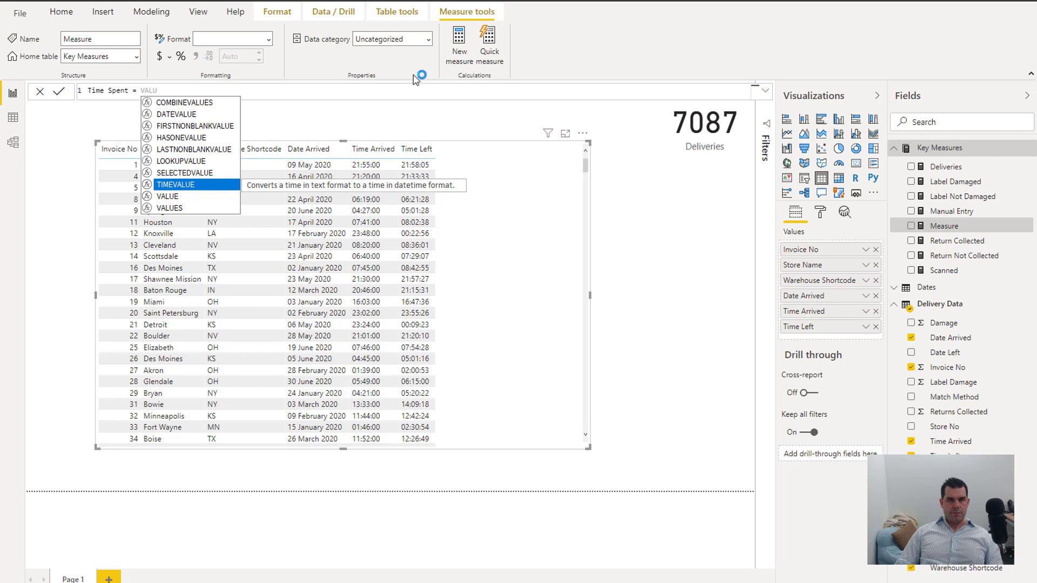
pyautogui.press('BackSpace')
pyautogui.press('BackSpace')
pyautogui.press('BackSpace')
# Begin the Time Spent formula on a new line with AVERAGEX over the 'Delivery Data' table
pyautogui.hotkey('shift', 'Return')
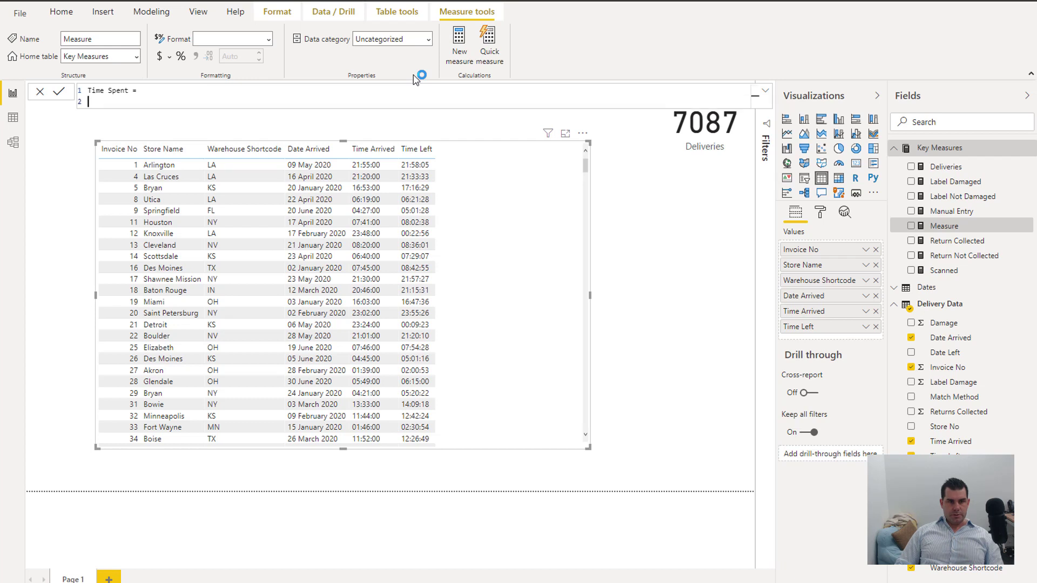
pyautogui.write('AVERAGEX(')
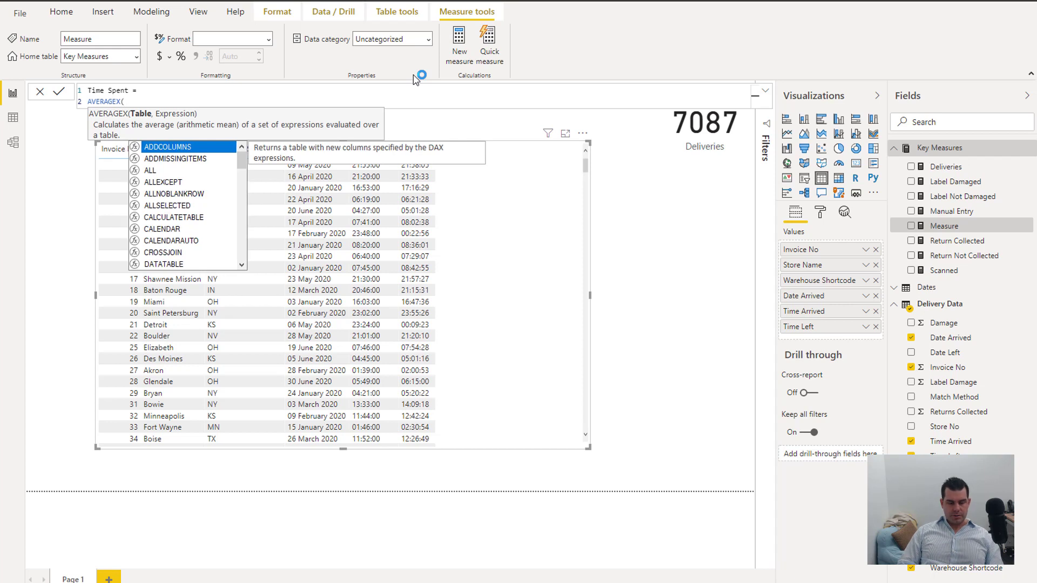
pyautogui.write(" 'Delivery Data',")
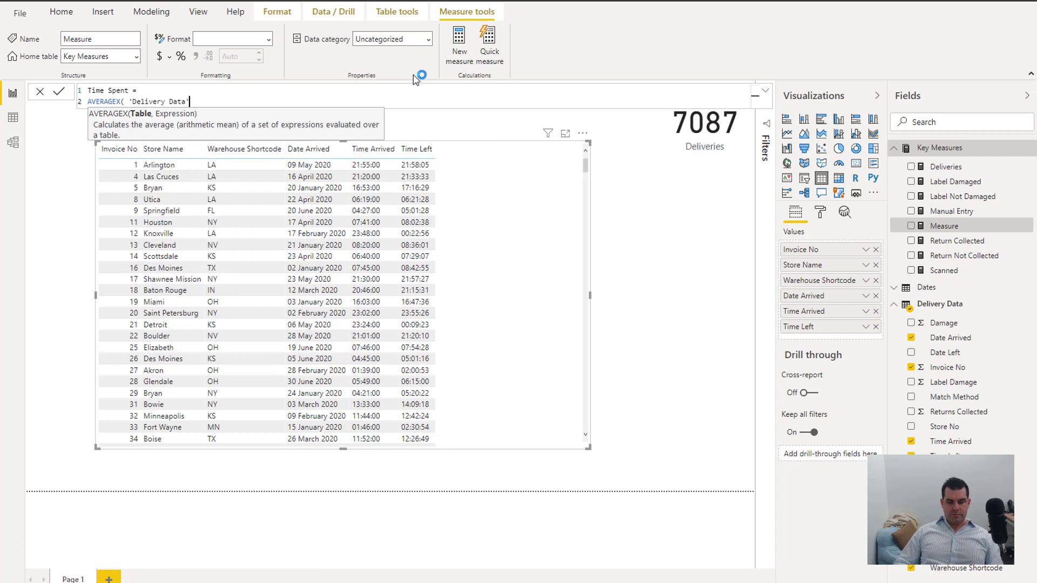
pyautogui.hotkey('shift', 'Return')
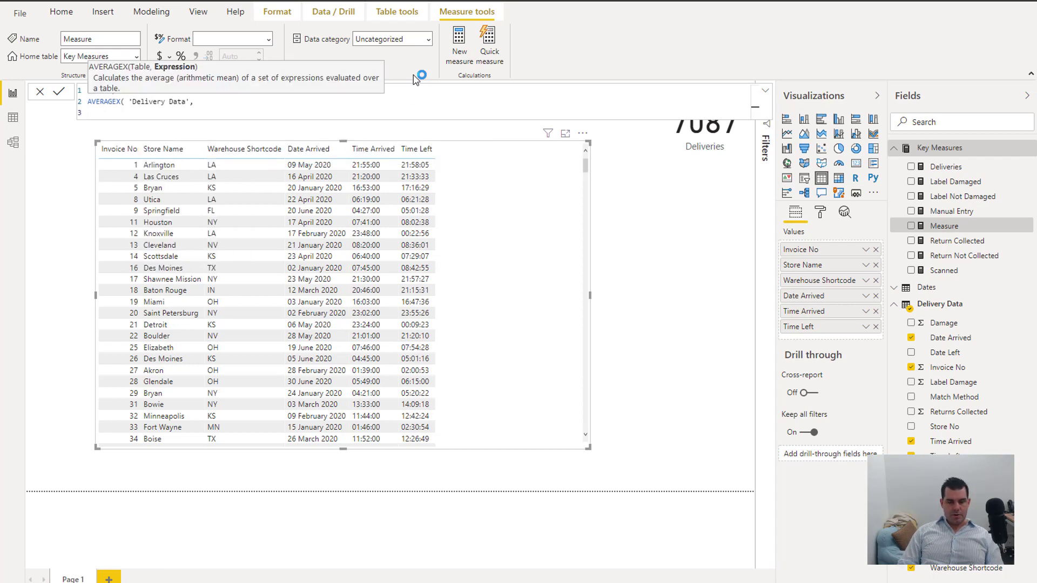
# Complete the expression with 'Delivery Data'[Time Left] - 'Delivery Data'[Time Arrived], commit the measure and add Time Spent to the invoice table
pyautogui.press('Tab')
pyautogui.write('tim')
pyautogui.press('Down')
pyautogui.press('Tab')
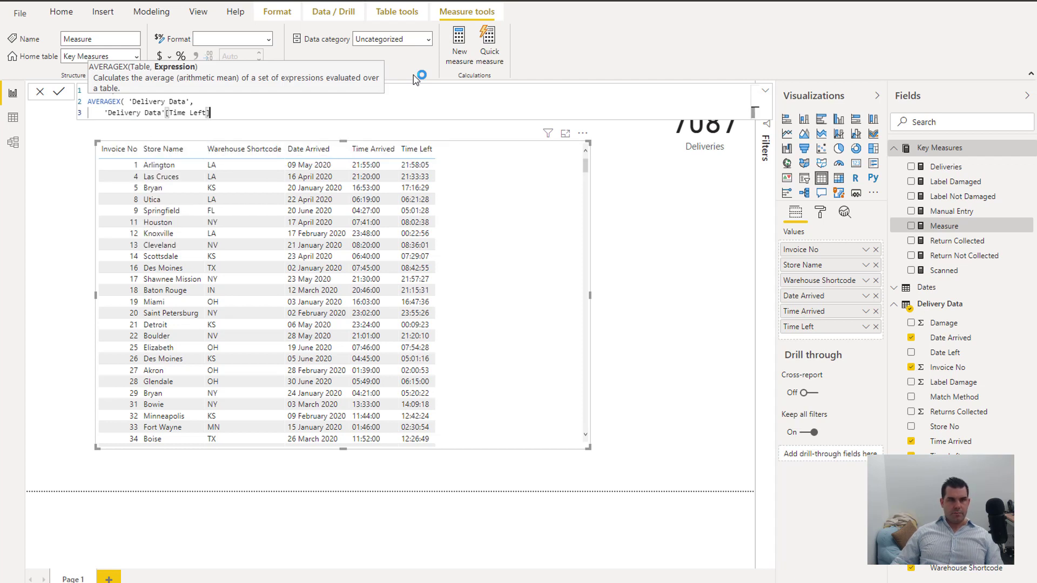
pyautogui.write('- Time')
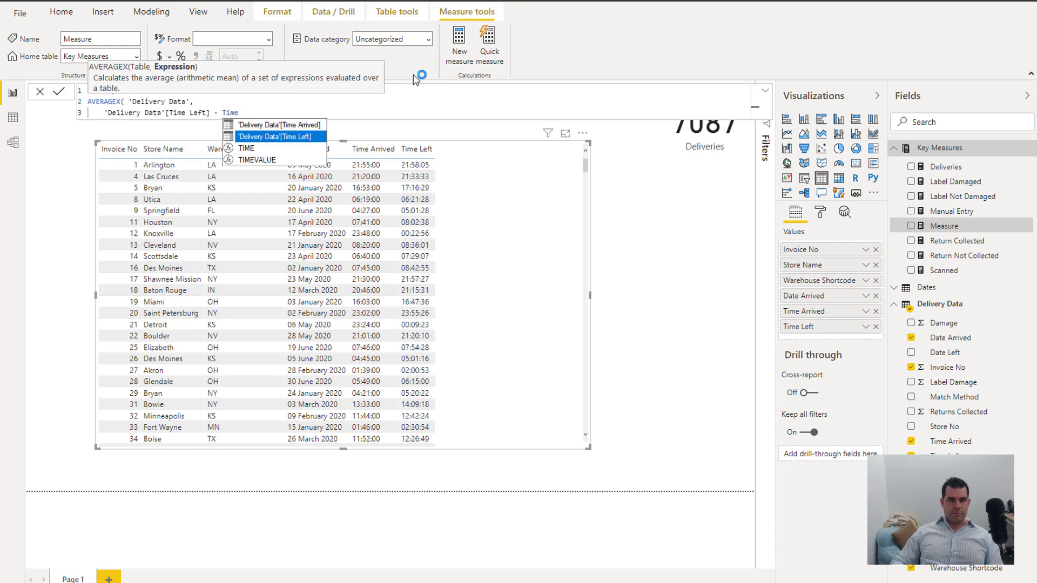
pyautogui.press('Tab')
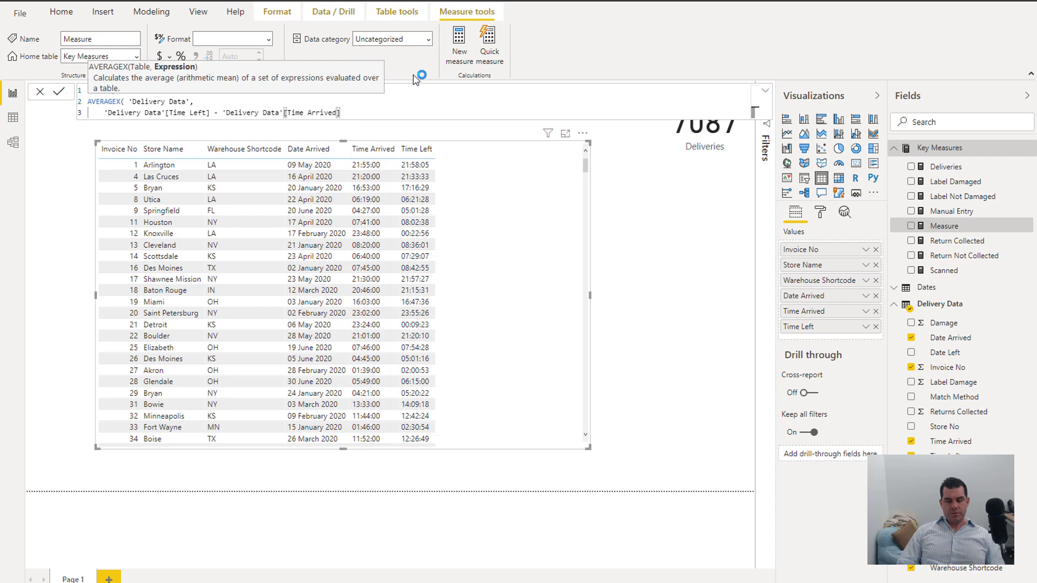
pyautogui.write(')')
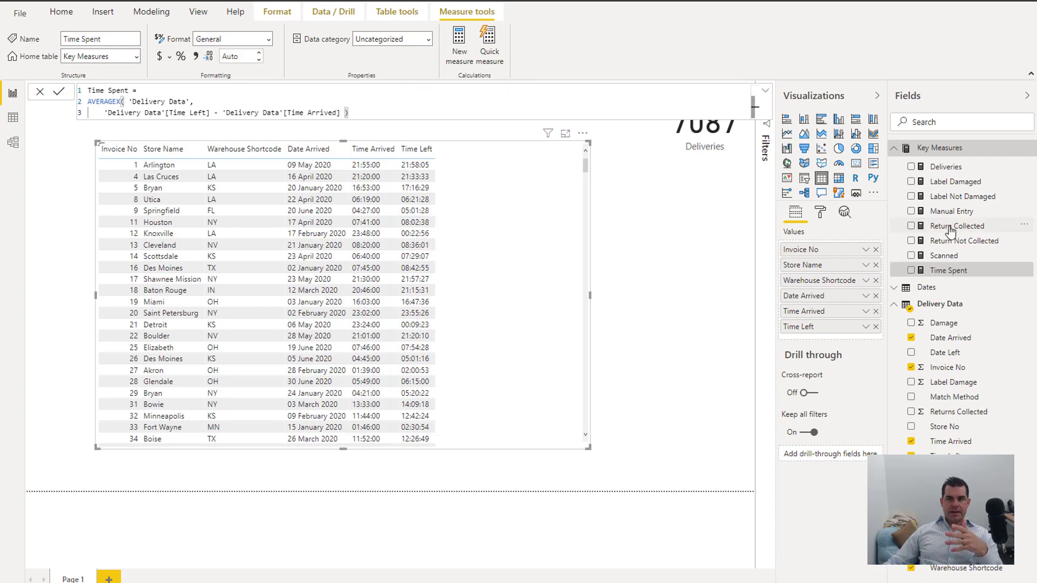
pyautogui.moveTo(949, 276); pyautogui.dragTo(497, 262)
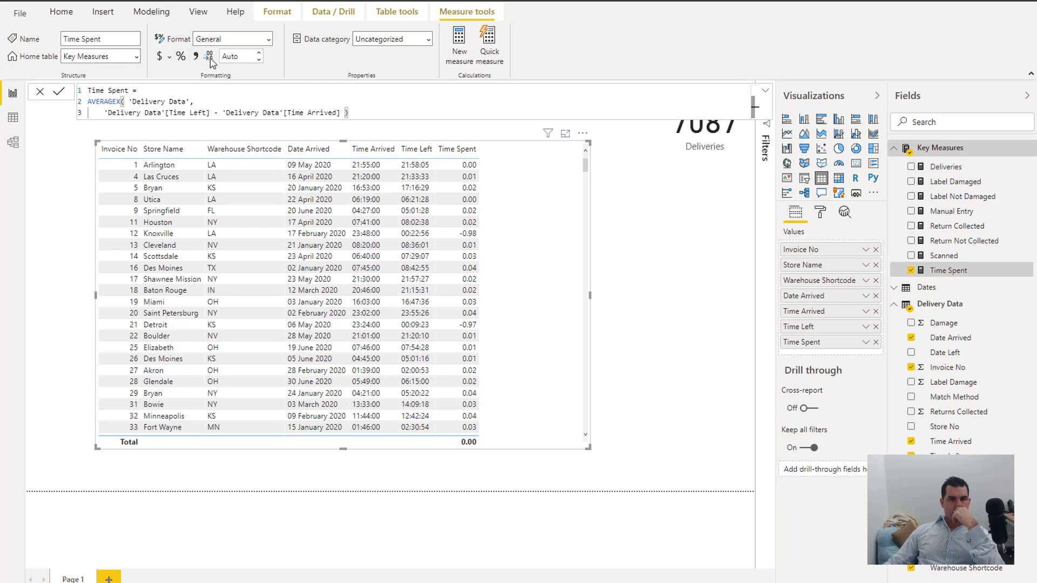
# Format the Time Spent measure as a decimal number with 4 decimal places
pyautogui.click(269, 39)
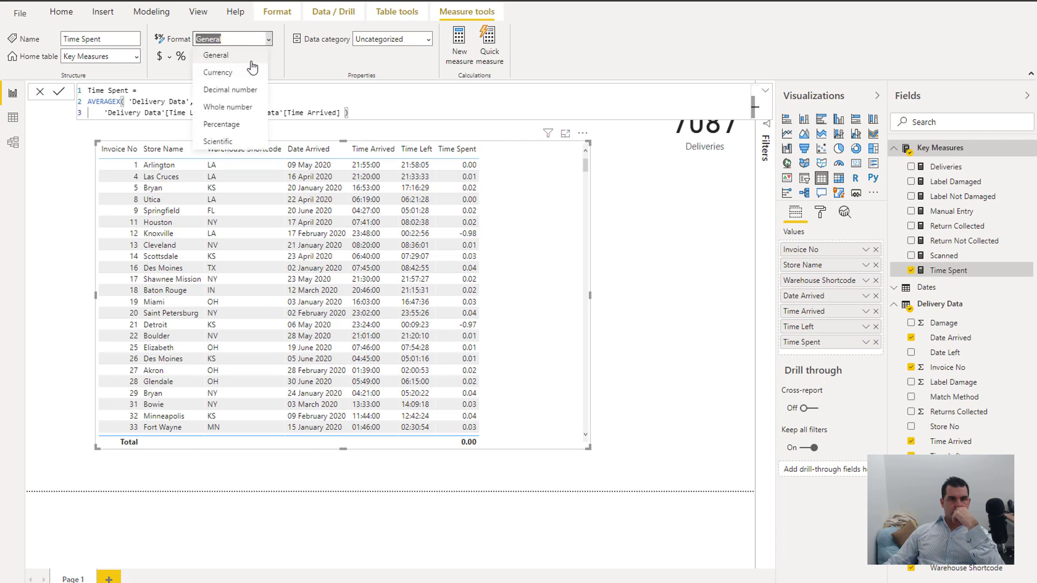
pyautogui.click(244, 92)
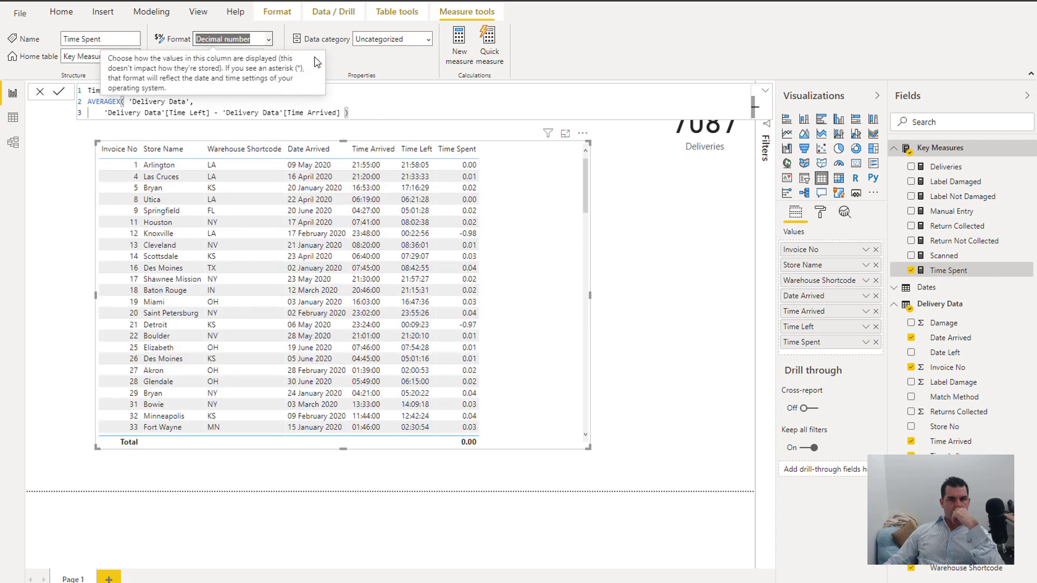
pyautogui.click(301, 65)
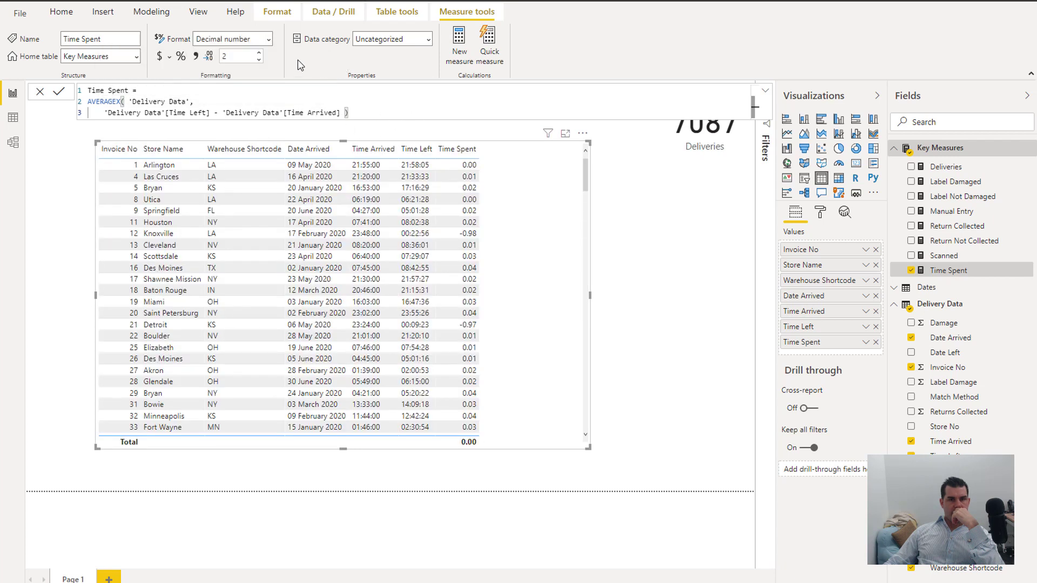
pyautogui.click(260, 54)
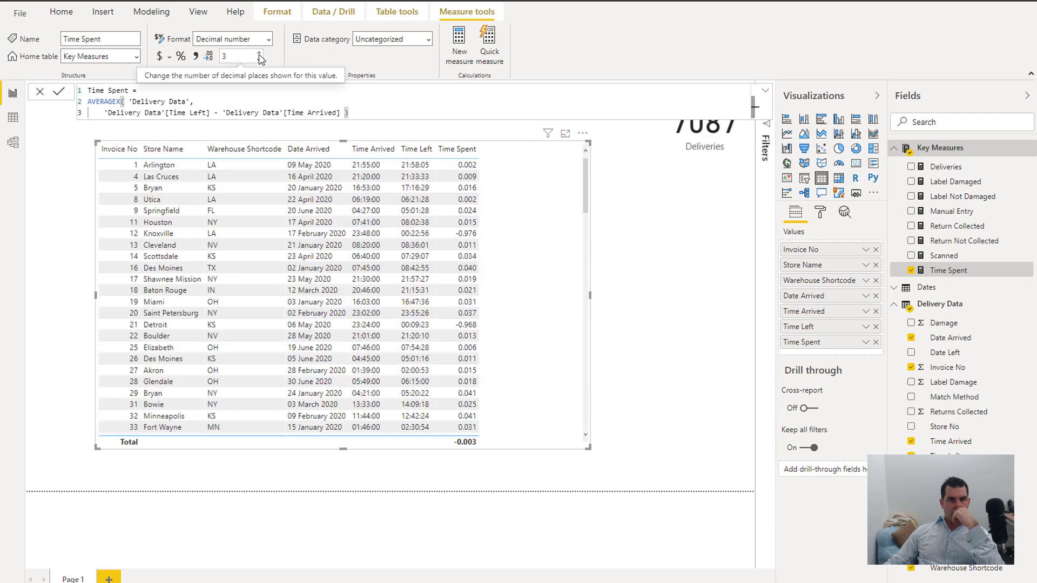
pyautogui.click(260, 54)
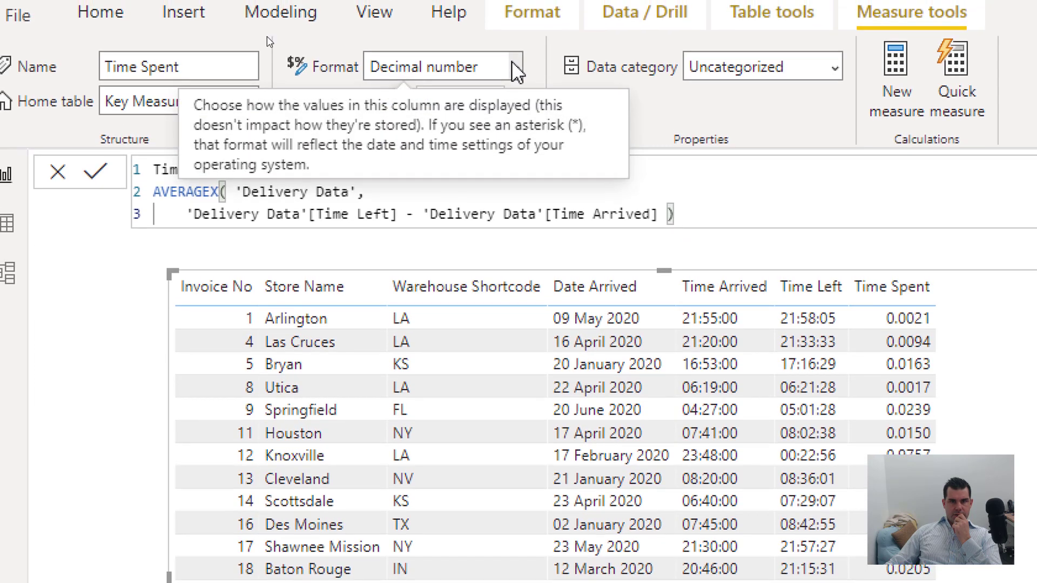
pyautogui.click(515, 48)
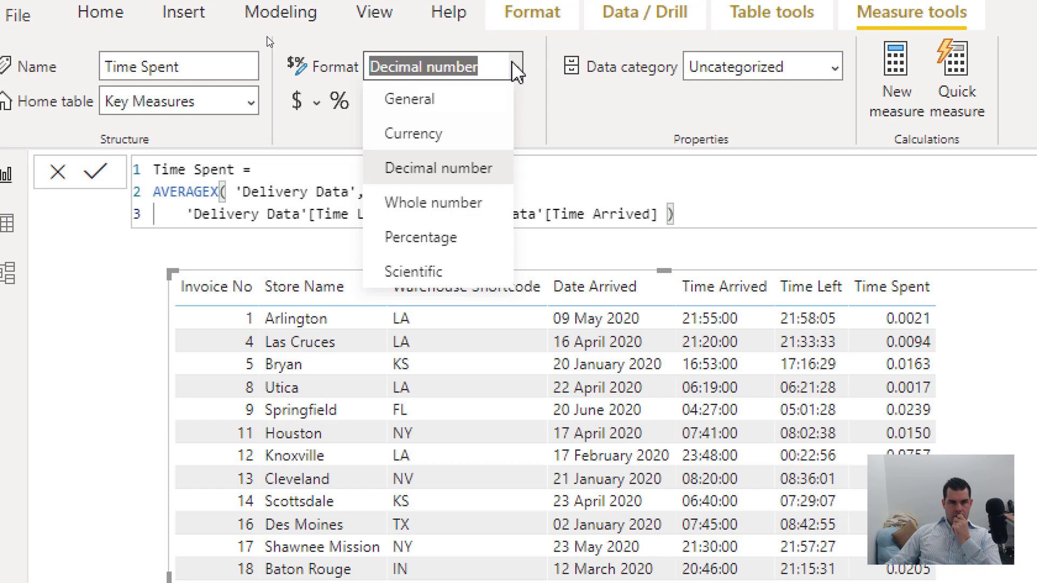
pyautogui.click(516, 69)
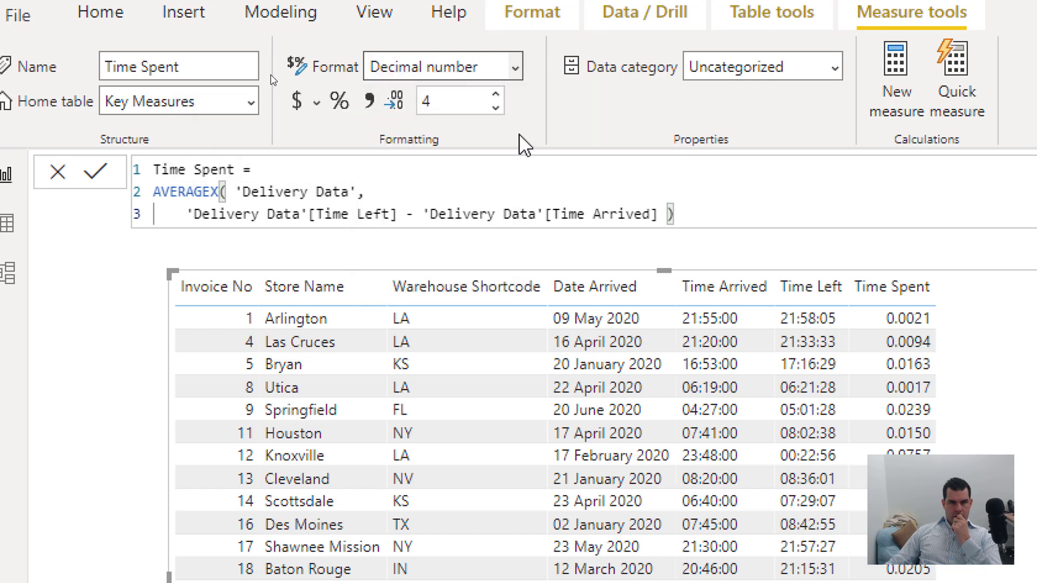
# Insert a line reading VAR Time = above the AVERAGEX expression in the Time Spent formula
pyautogui.click(261, 168)
pyautogui.press('Return')
pyautogui.write('V')
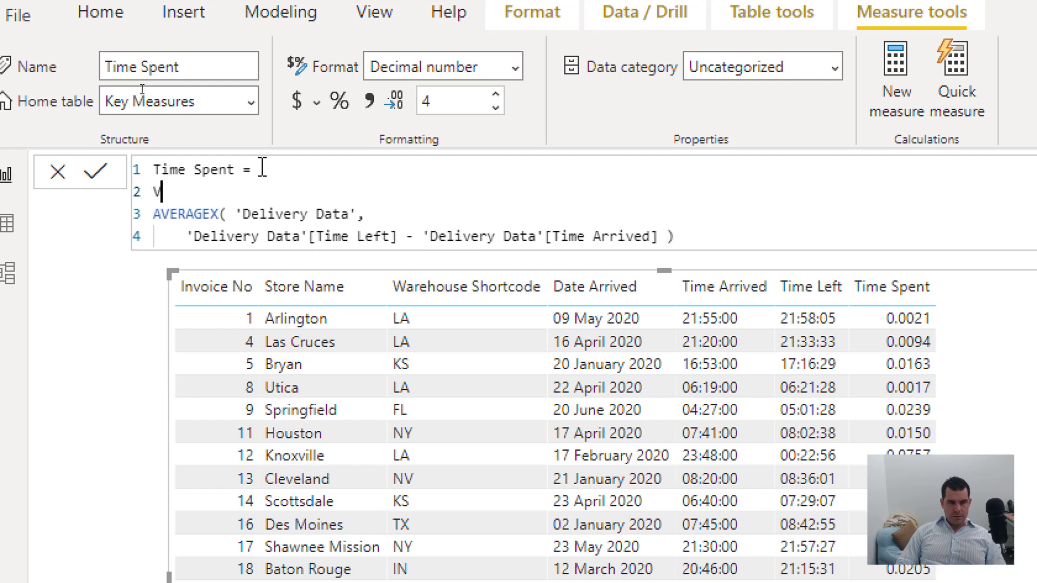
pyautogui.write('AR = Time')
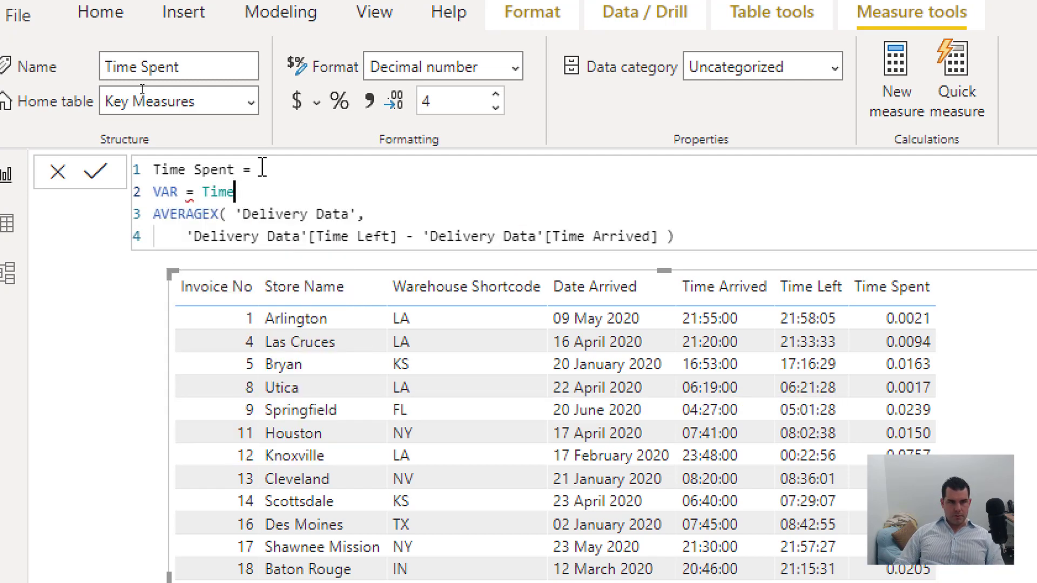
pyautogui.press('BackSpace')
pyautogui.press('BackSpace')
pyautogui.press('BackSpace')
pyautogui.press('BackSpace')
pyautogui.press('BackSpace')
pyautogui.press('BackSpace')
pyautogui.press('BackSpace')
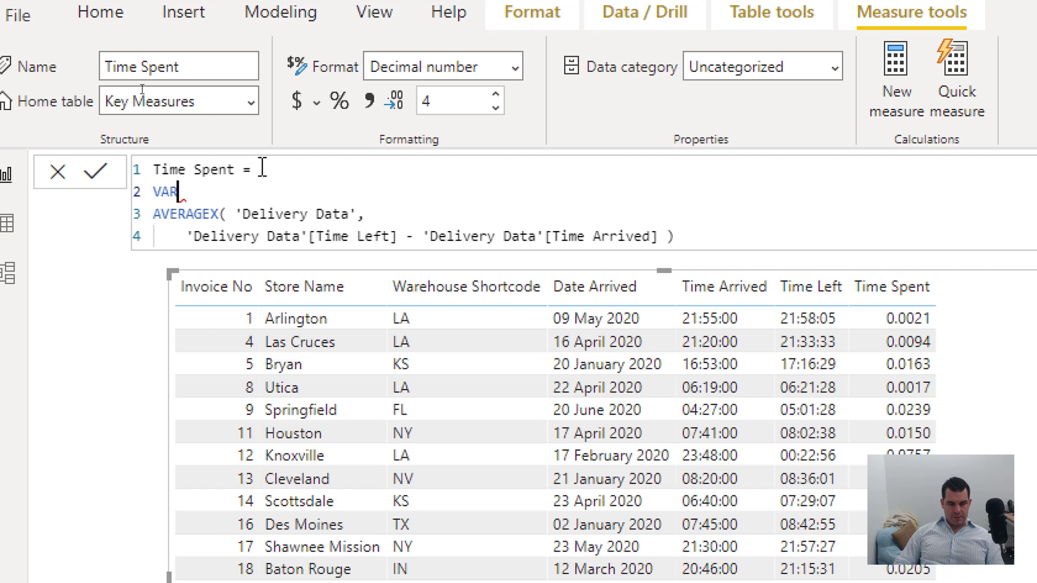
pyautogui.press('BackSpace')
pyautogui.press('BackSpace')
pyautogui.press('BackSpace')
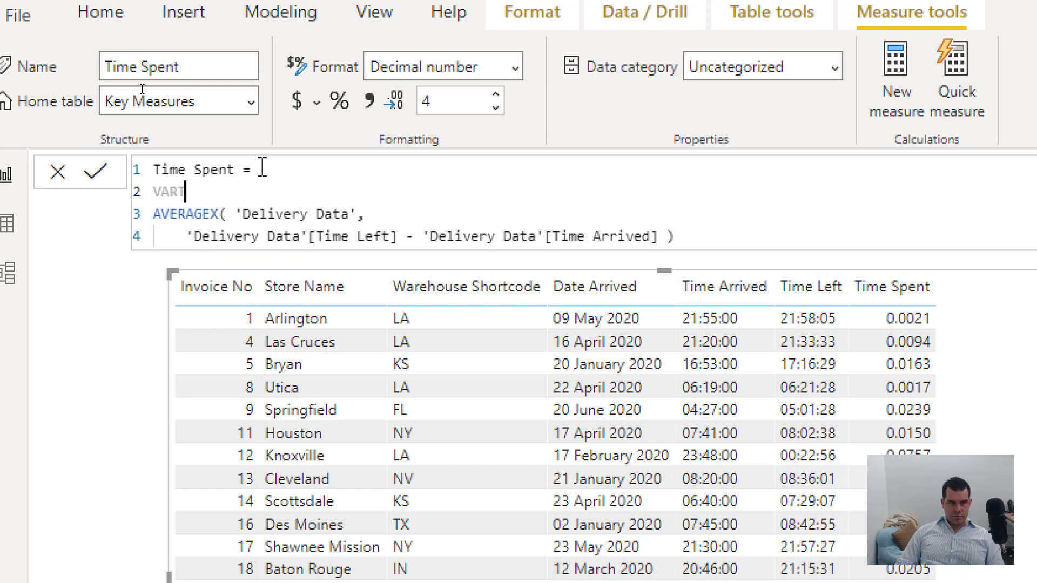
pyautogui.press('BackSpace')
pyautogui.write('Time')
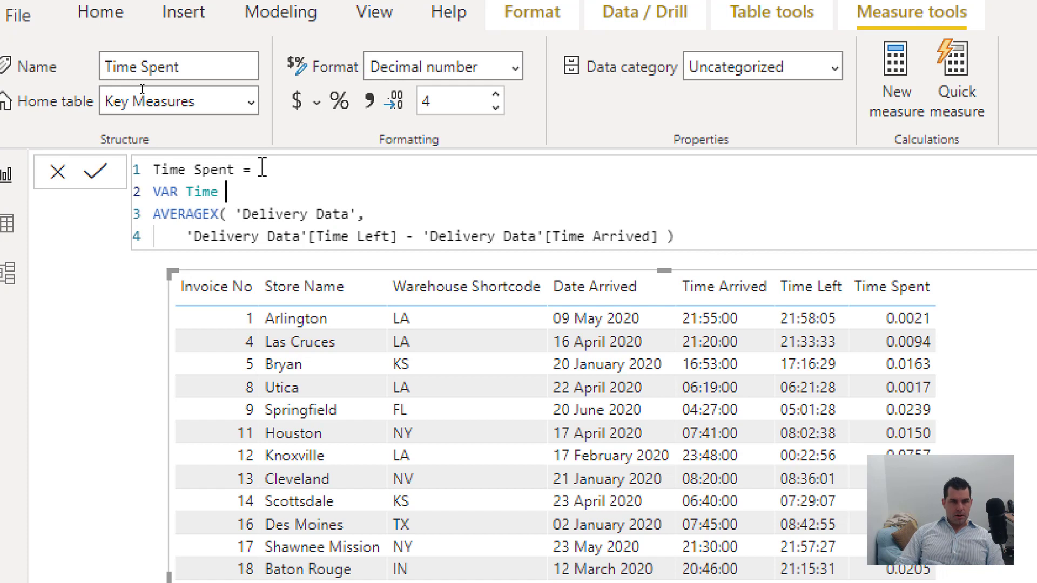
pyautogui.write(' =')
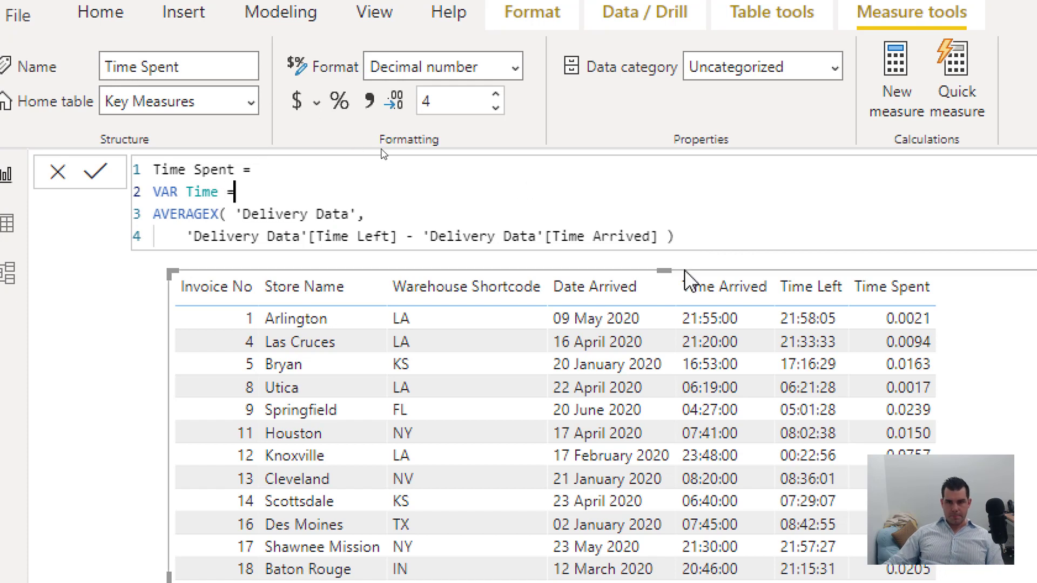
# Add a blank line and a RETURN line below the AVERAGEX expression, and begin the returned result with the TIME function
pyautogui.hotkey('shift', 'Return')
pyautogui.hotkey('shift', 'Return')
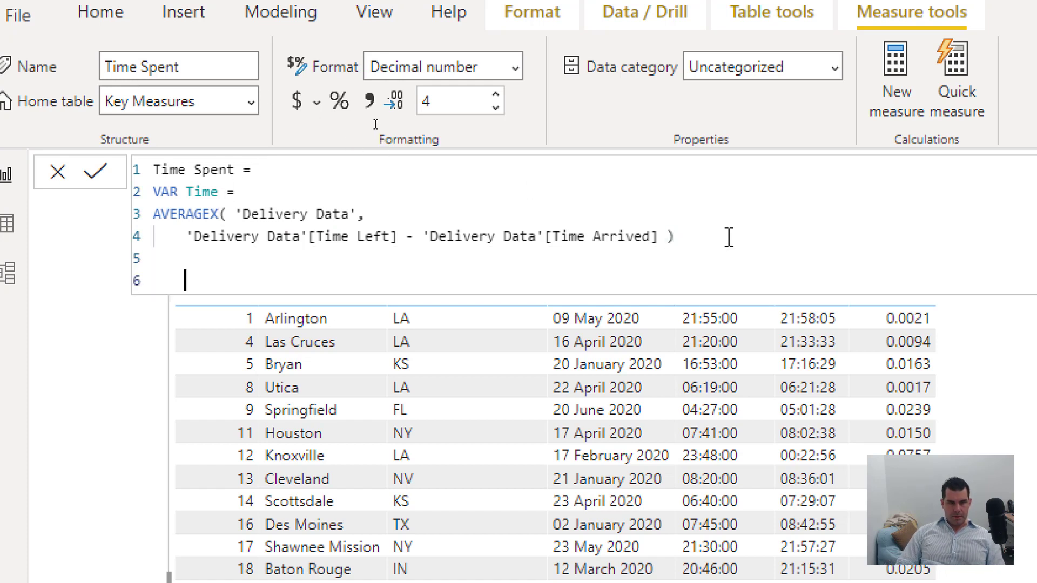
pyautogui.write('RETURN')
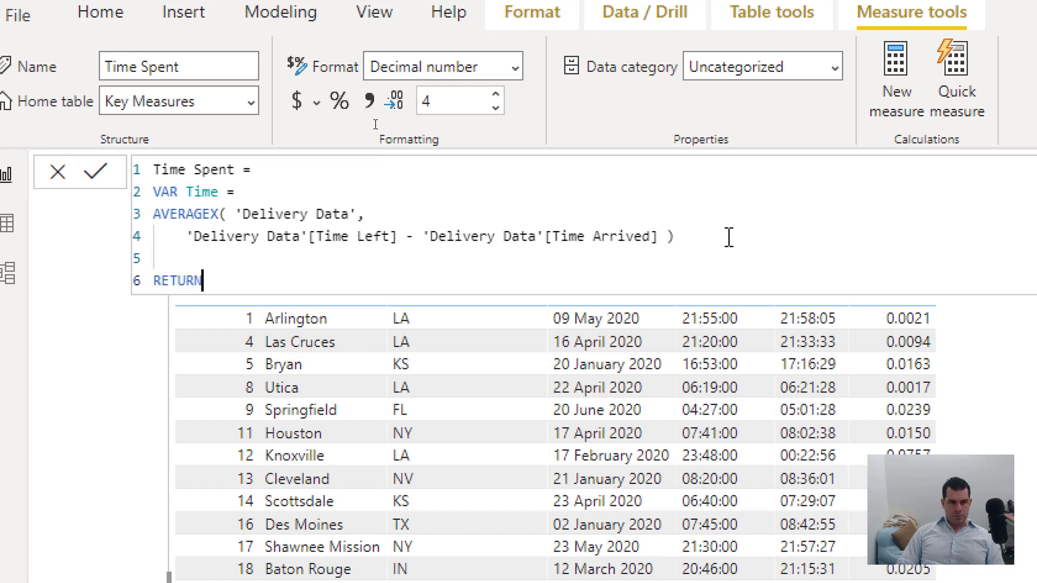
pyautogui.hotkey('shift', 'Return')
pyautogui.write('TIME')
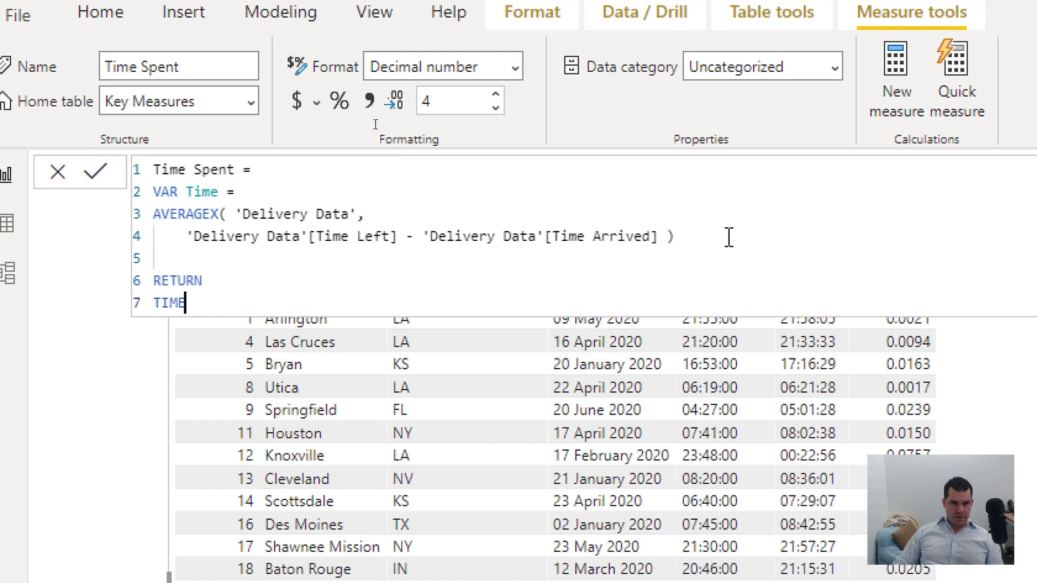
pyautogui.write('(')
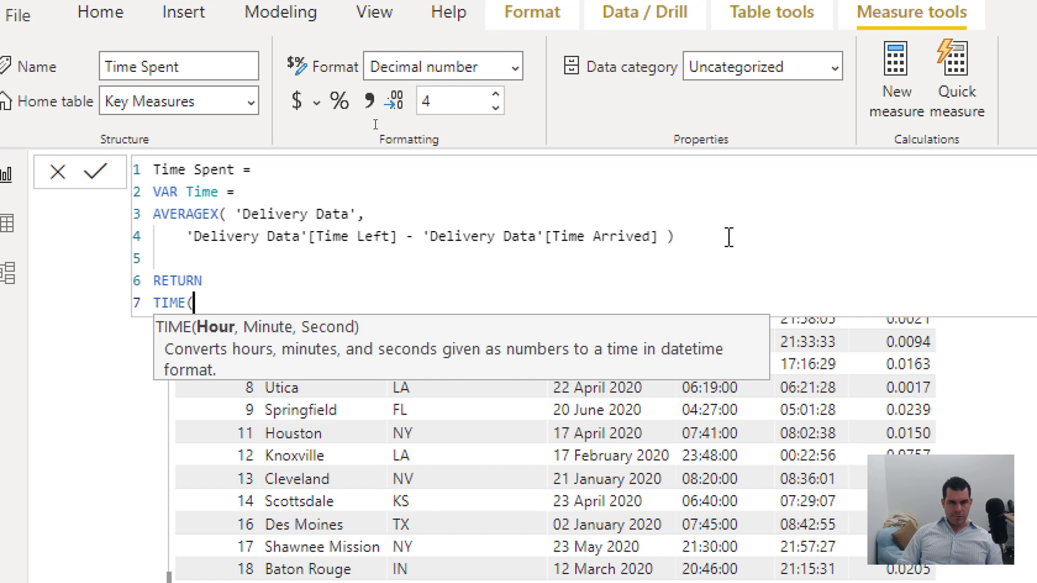
# Replace the TIME function with TIMEVALUE and give it the Time variable as its argument
pyautogui.press('BackSpace')
pyautogui.press('Down')
pyautogui.press('Down')
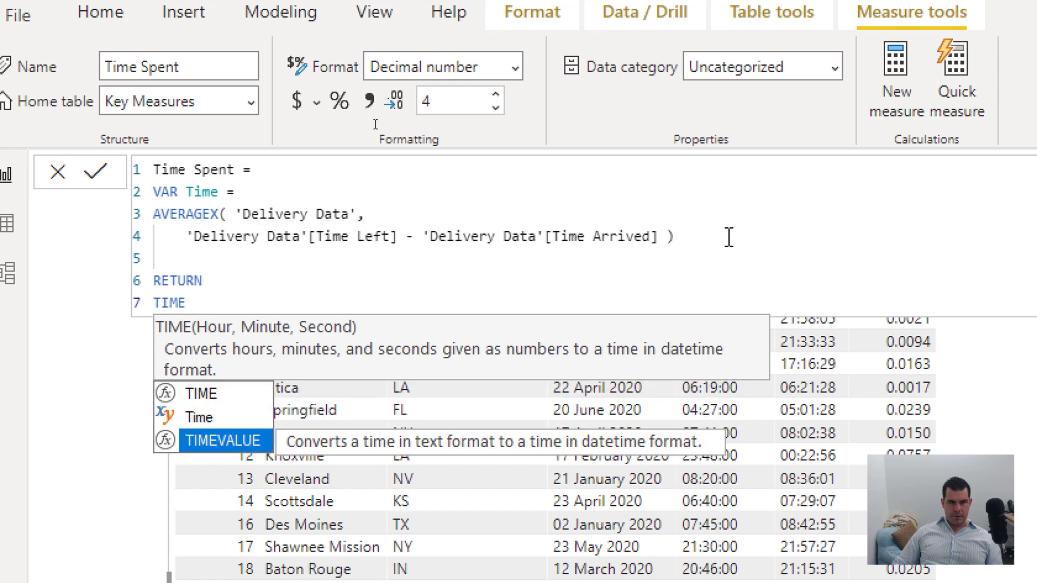
pyautogui.press('Tab')
pyautogui.write('Time')
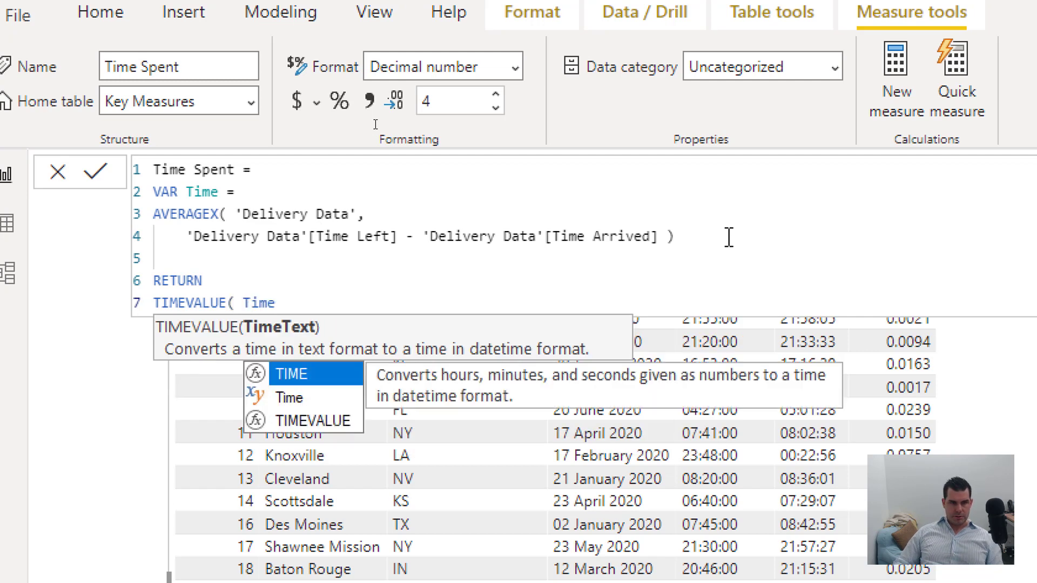
pyautogui.press('Down')
pyautogui.press('Tab')
pyautogui.write(')')
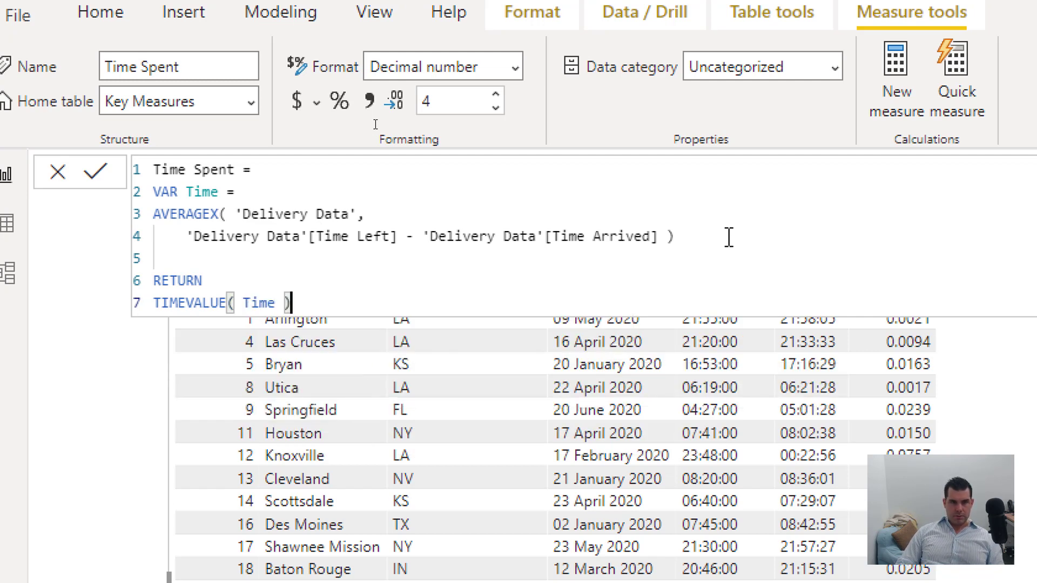
# Re-enter the Time variable inside TIMEVALUE, close the bracket and commit the Time Spent measure
pyautogui.press('BackSpace')
pyautogui.press('BackSpace')
pyautogui.press('BackSpace')
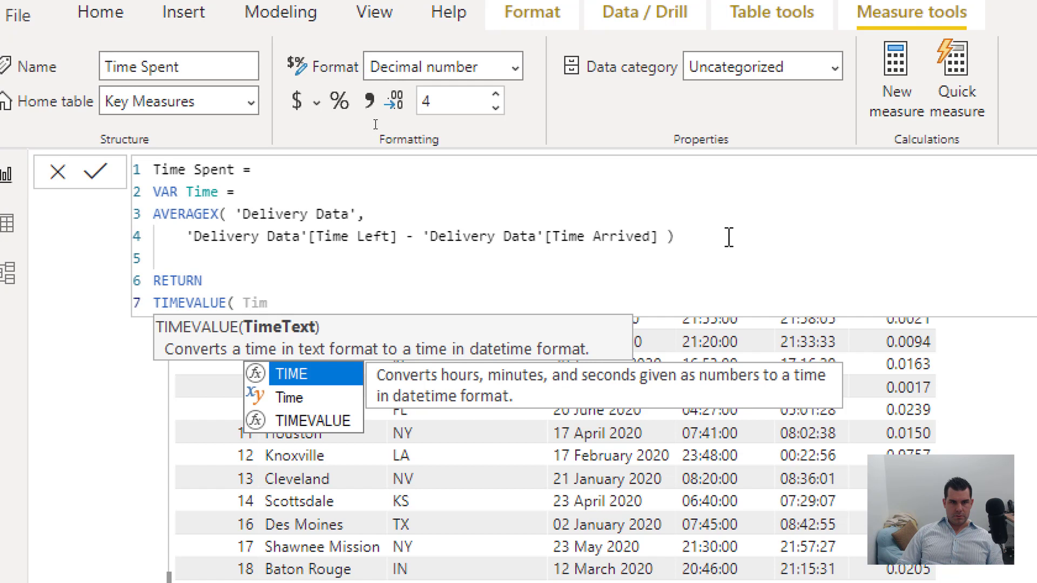
pyautogui.press('Down')
pyautogui.press('Tab')
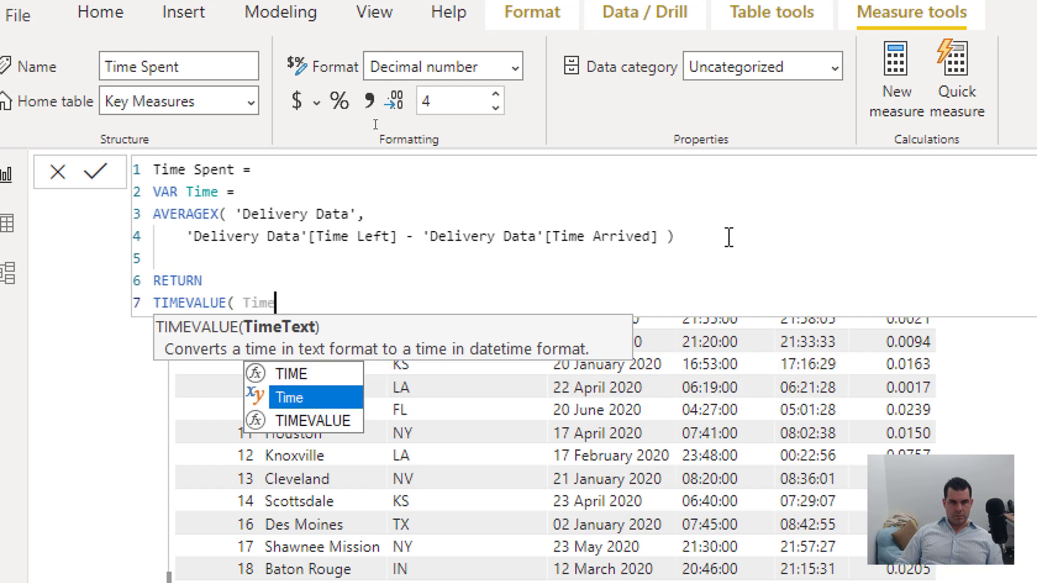
pyautogui.write(')')
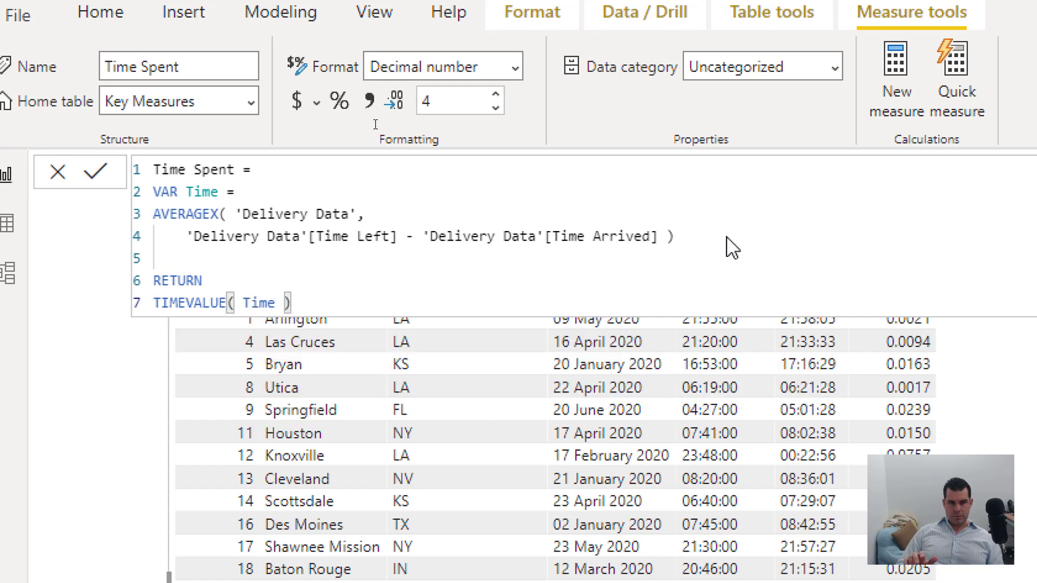
pyautogui.press('Return')
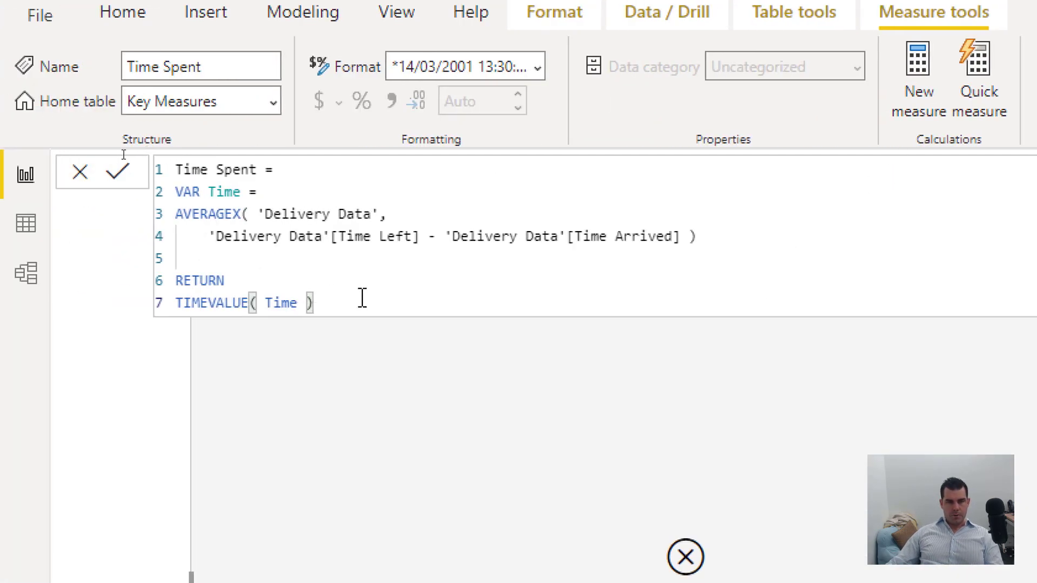
# Remove the RETURN, TIMEVALUE and VAR Time lines, leaving only the AVERAGEX expression, and commit the Time Spent measure
pyautogui.moveTo(314, 304); pyautogui.dragTo(174, 277)
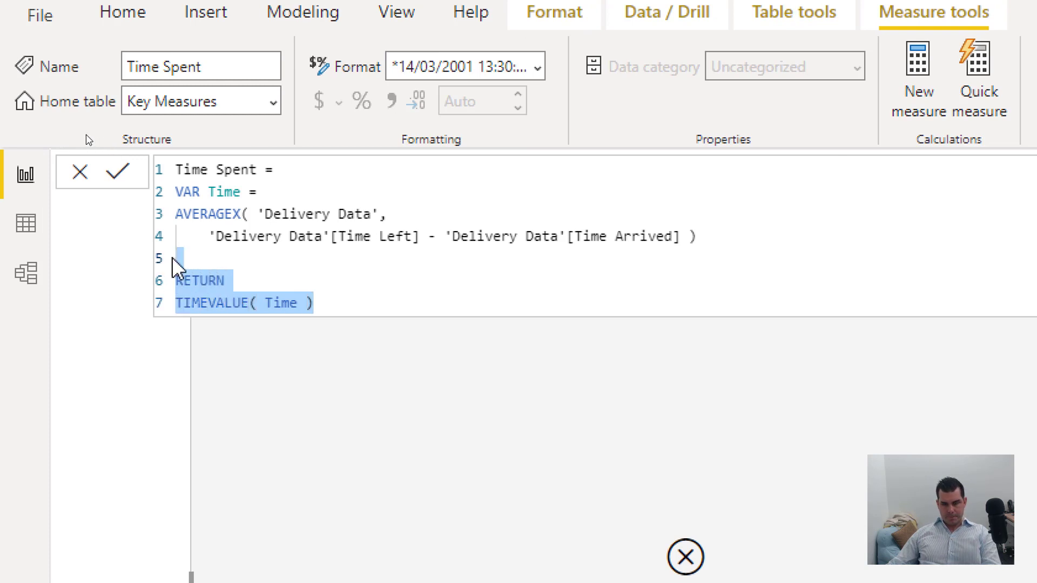
pyautogui.press('BackSpace')
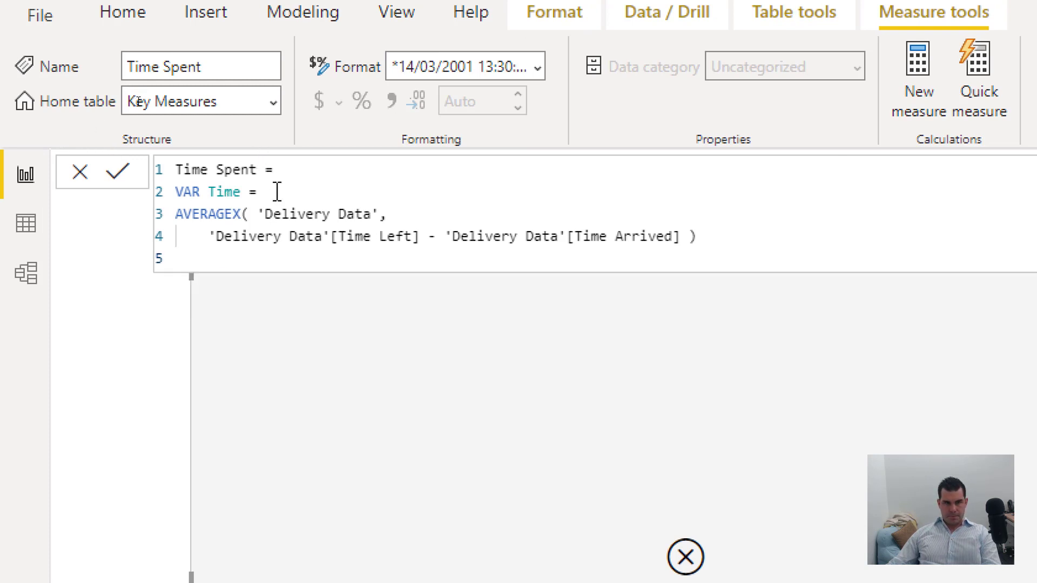
pyautogui.press('BackSpace')
pyautogui.moveTo(275, 193); pyautogui.dragTo(156, 192)
pyautogui.press('BackSpace')
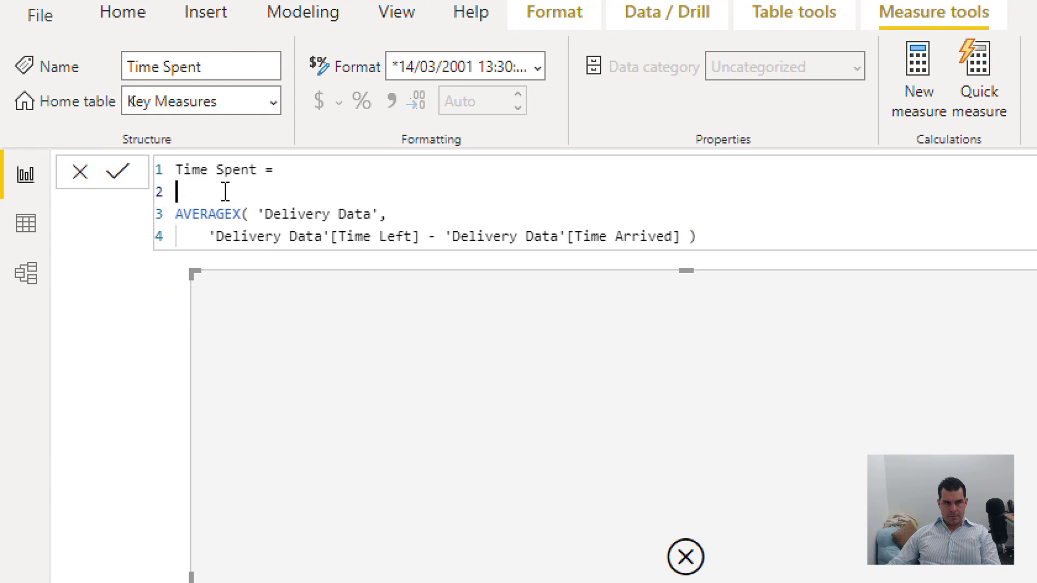
pyautogui.press('BackSpace')
pyautogui.click(932, 223)
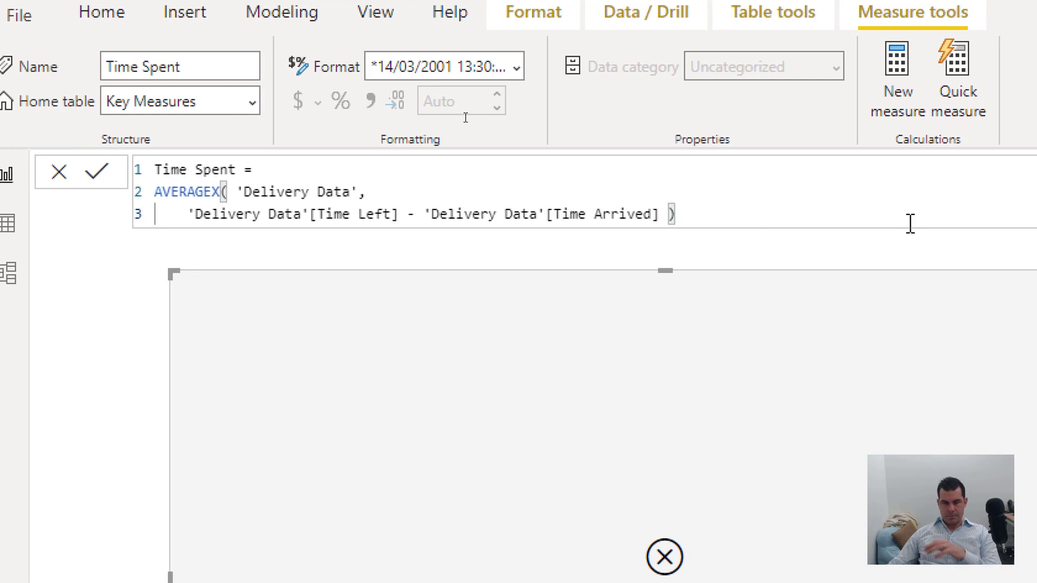
pyautogui.press('Return')
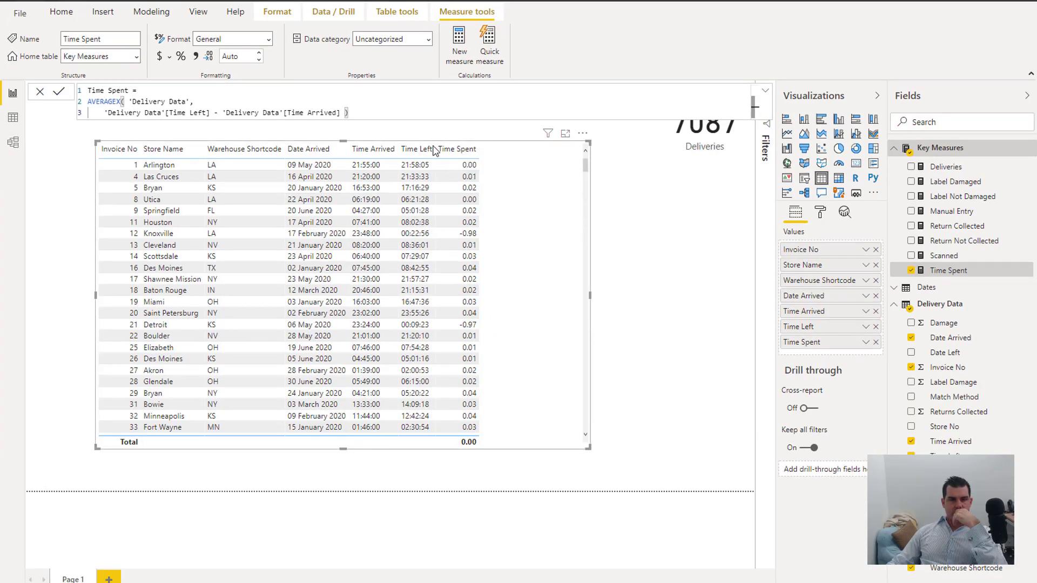
# Format the Time Spent measure as a decimal number showing 4 decimal places
pyautogui.click(260, 54)
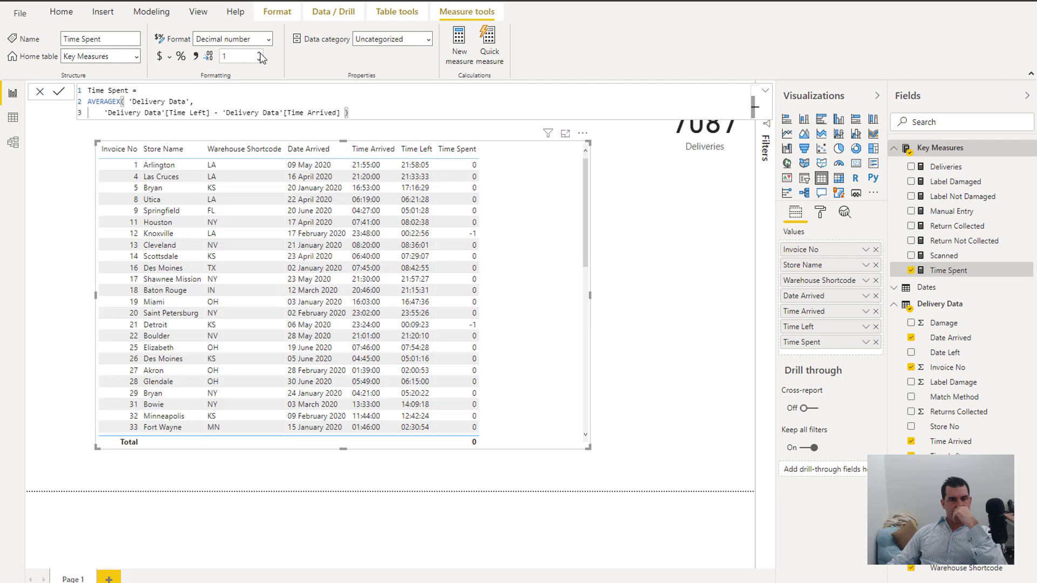
pyautogui.click(260, 53)
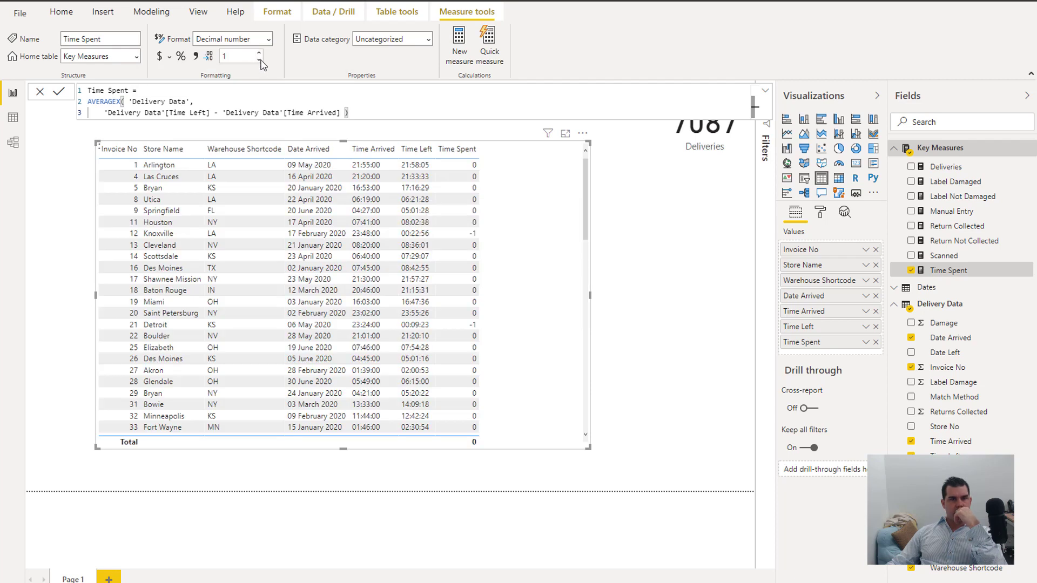
pyautogui.click(259, 59)
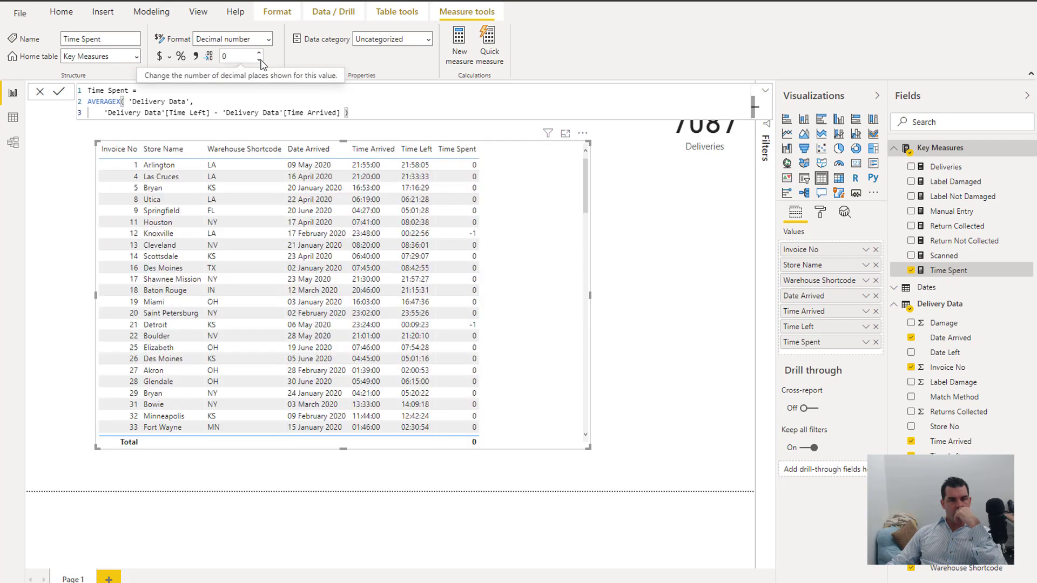
pyautogui.click(260, 59)
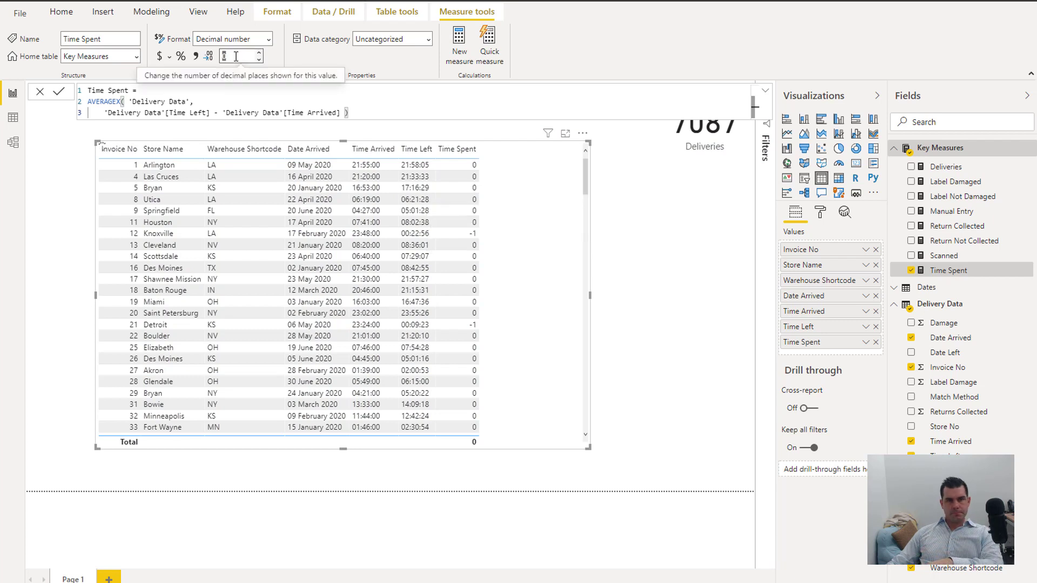
pyautogui.write('4')
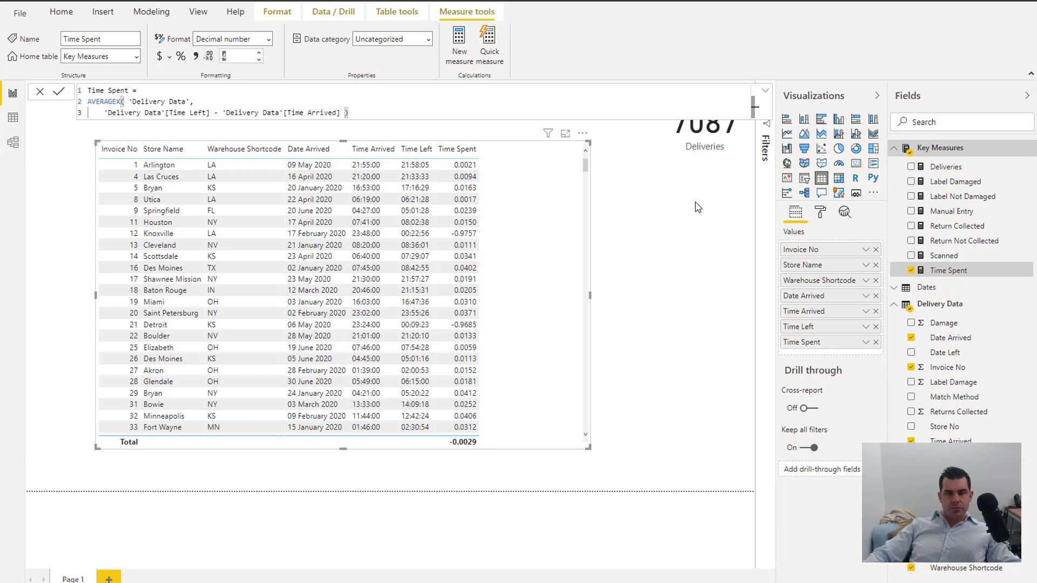
pyautogui.click(60, 20)
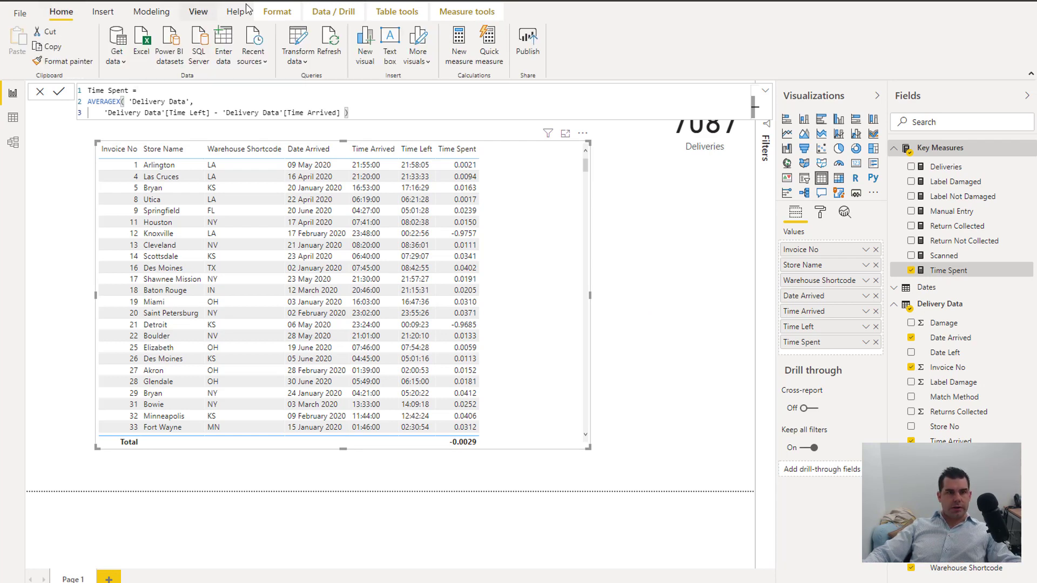
# Delete the Removed Columns step from the Delivery Data query to restore both DateTime columns, and apply the query changes
pyautogui.click(298, 47)
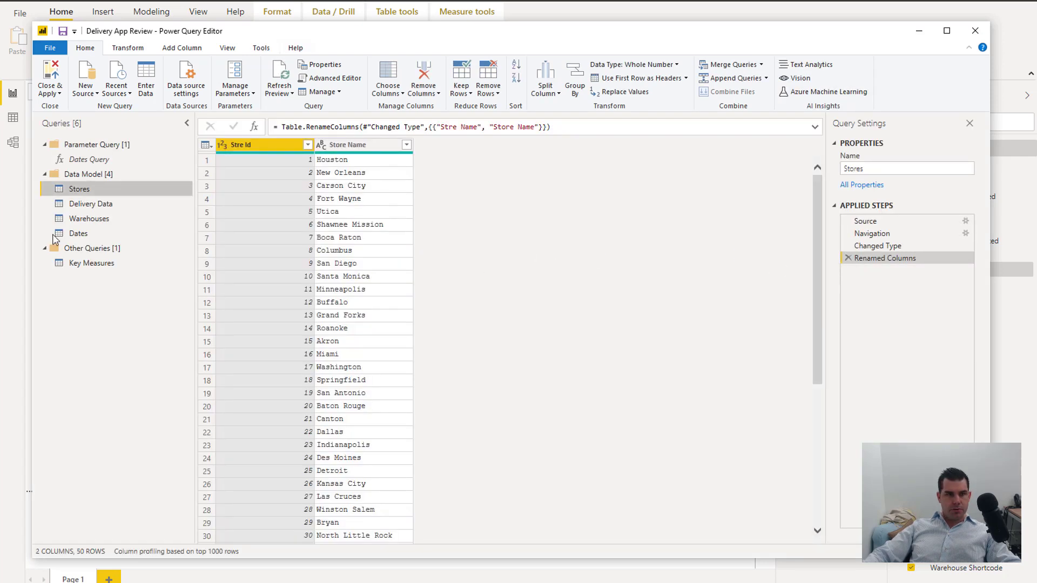
pyautogui.click(89, 204)
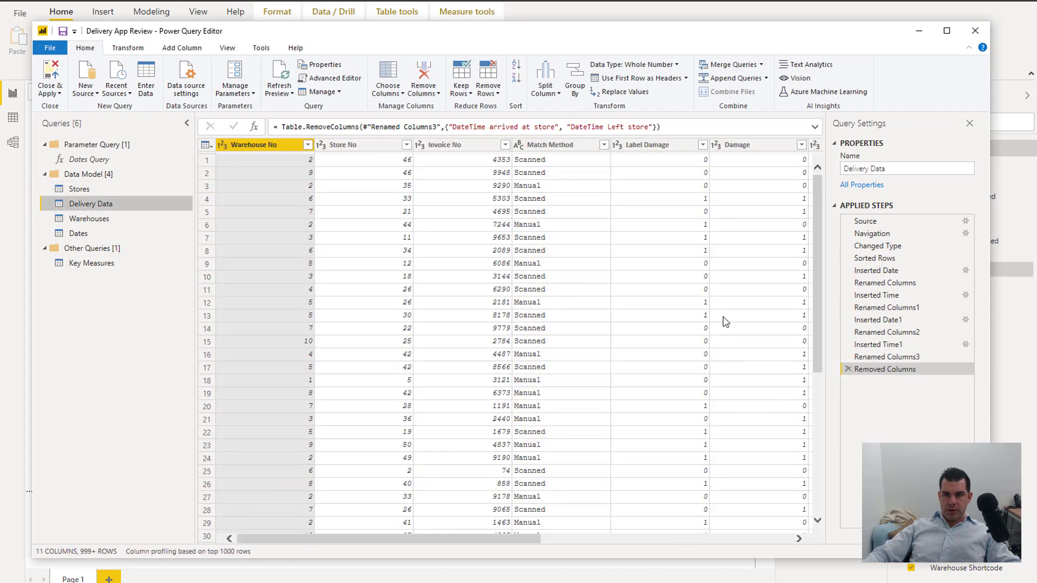
pyautogui.click(848, 369)
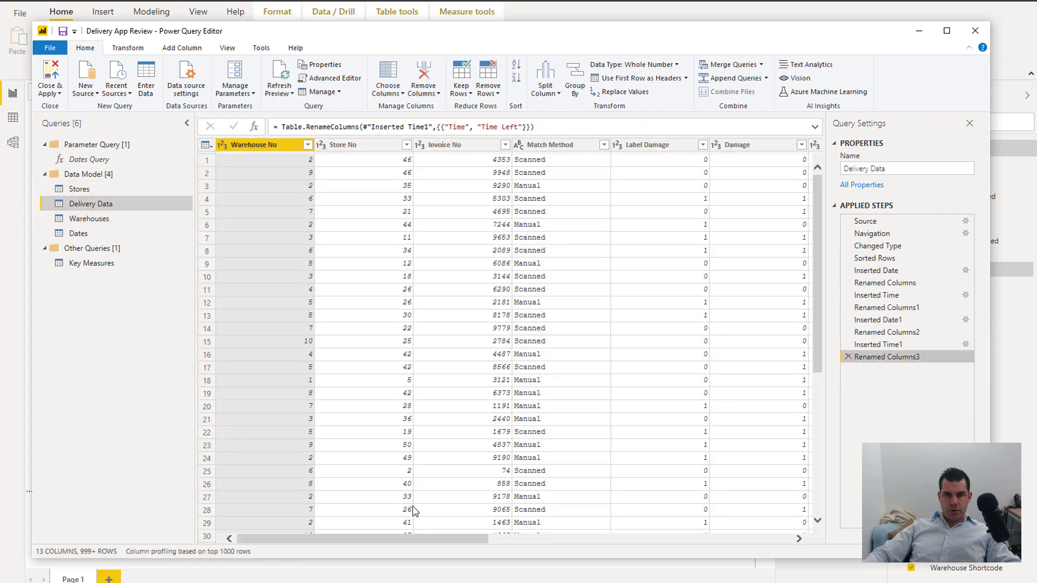
pyautogui.moveTo(436, 539); pyautogui.dragTo(674, 555)
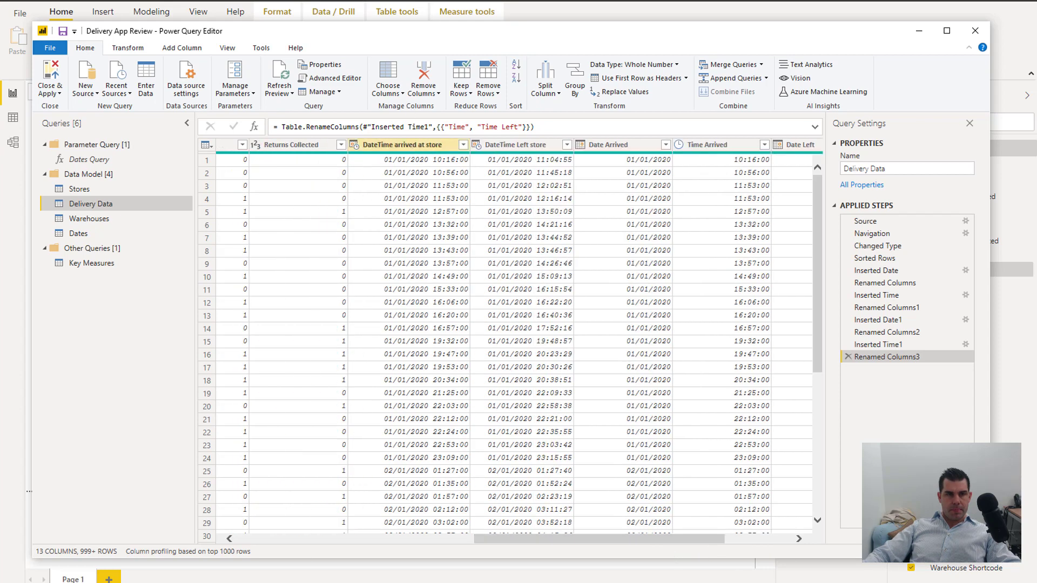
pyautogui.click(56, 74)
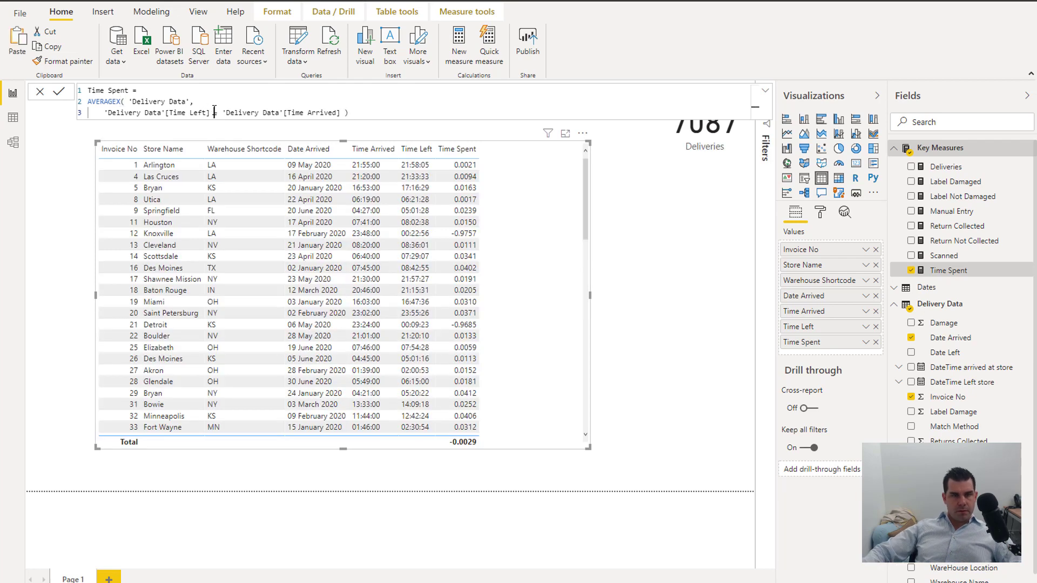
# Replace the Time Left column in the Time Spent formula with 'Delivery Data'[DateTime Left store]
pyautogui.hotkey('ctrl', 'shift', 'Left')
pyautogui.hotkey('ctrl', 'shift', 'Left')
pyautogui.hotkey('ctrl', 'shift', 'Left')
pyautogui.hotkey('ctrl', 'shift', 'Left')
pyautogui.hotkey('ctrl', 'shift', 'Left')
pyautogui.hotkey('ctrl', 'shift', 'Left')
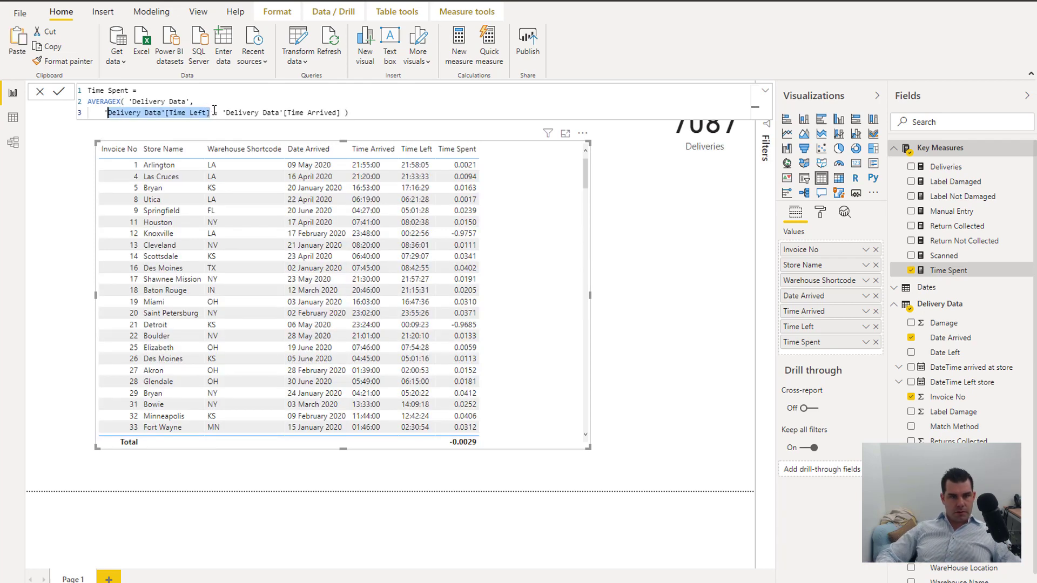
pyautogui.write('Deli')
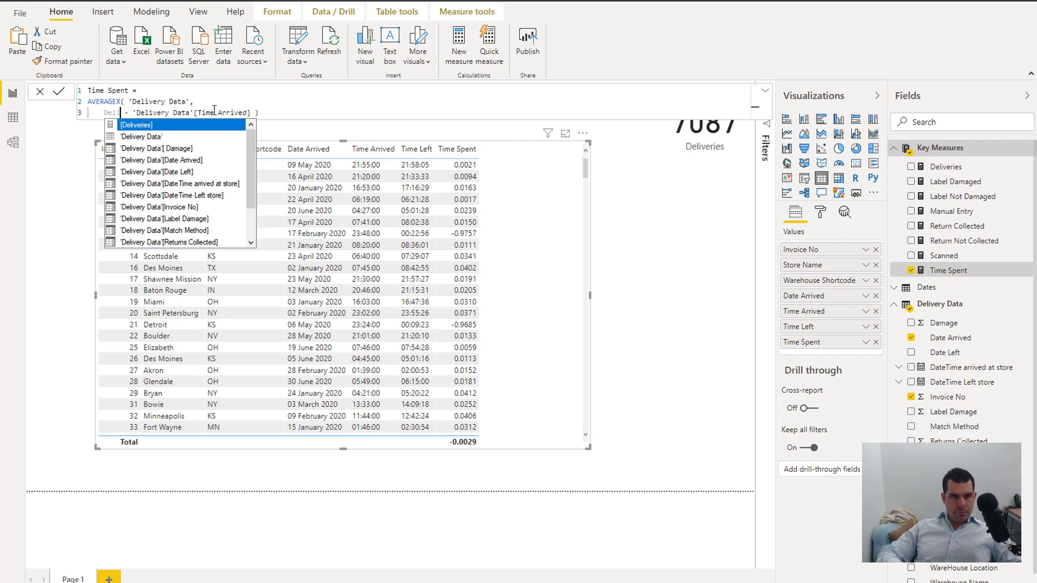
pyautogui.press('Down')
pyautogui.press('Down')
pyautogui.press('Down')
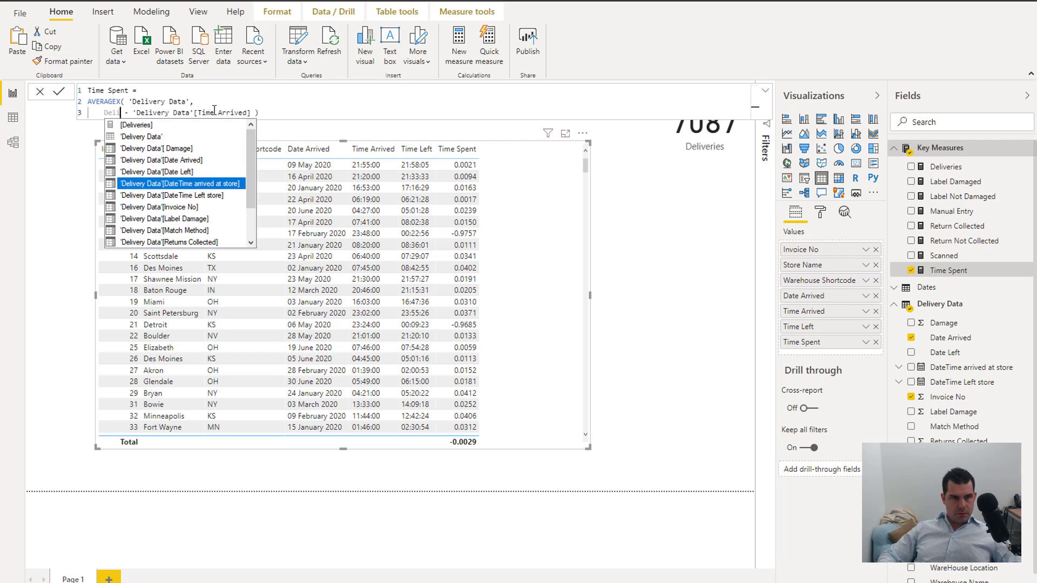
pyautogui.press('Down')
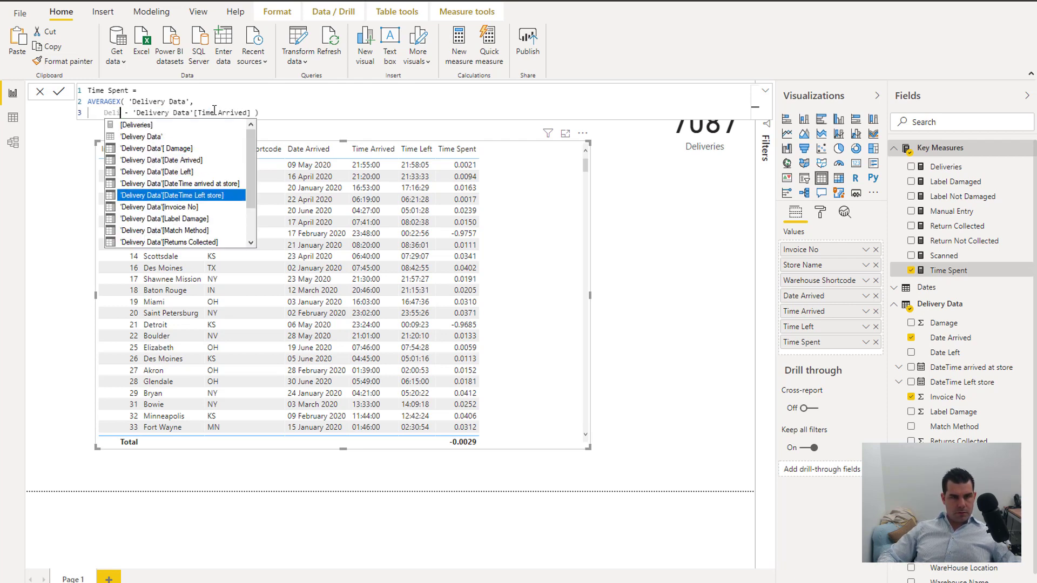
pyautogui.press('Tab')
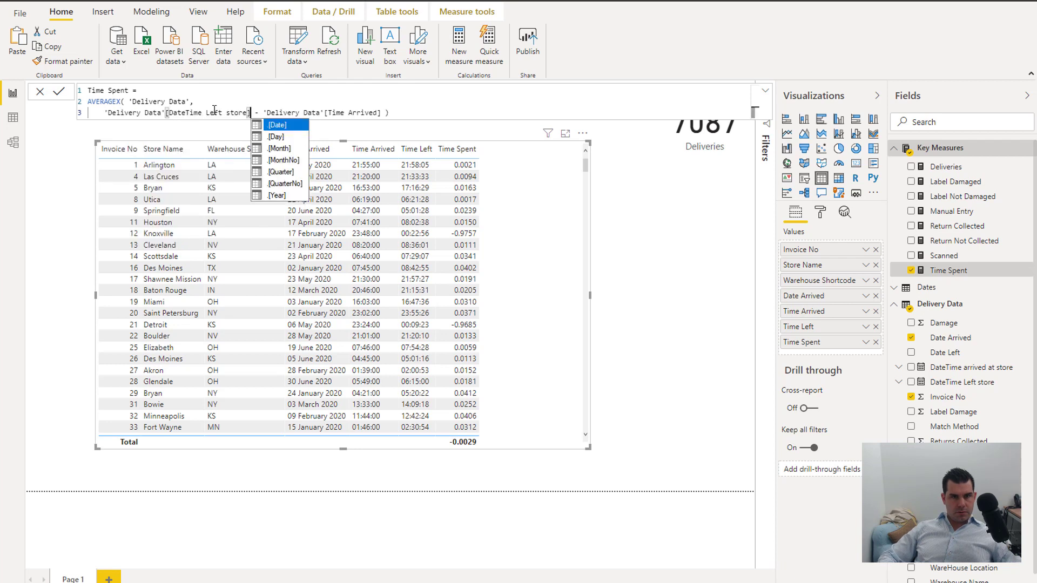
# Replace the Time Arrived column in the Time Spent formula with 'Delivery Data'[DateTime arrived at store] and commit the measure
pyautogui.press('Right')
pyautogui.hotkey('ctrl', 'shift', 'Right')
pyautogui.hotkey('ctrl', 'shift', 'Right')
pyautogui.hotkey('ctrl', 'shift', 'Right')
pyautogui.hotkey('ctrl', 'shift', 'Right')
pyautogui.hotkey('ctrl', 'shift', 'Right')
pyautogui.hotkey('ctrl', 'shift', 'Right')
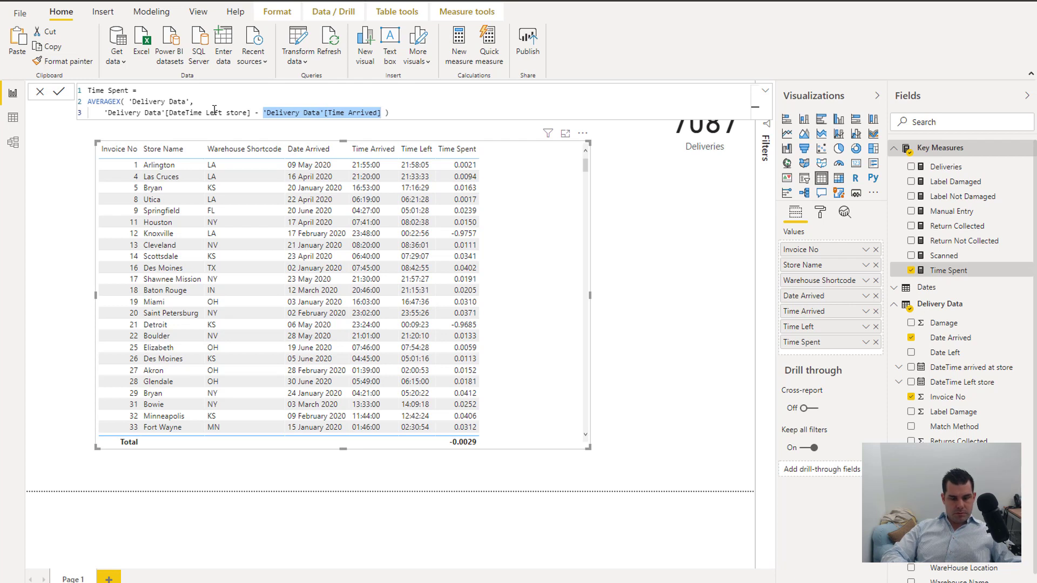
pyautogui.write('Deli')
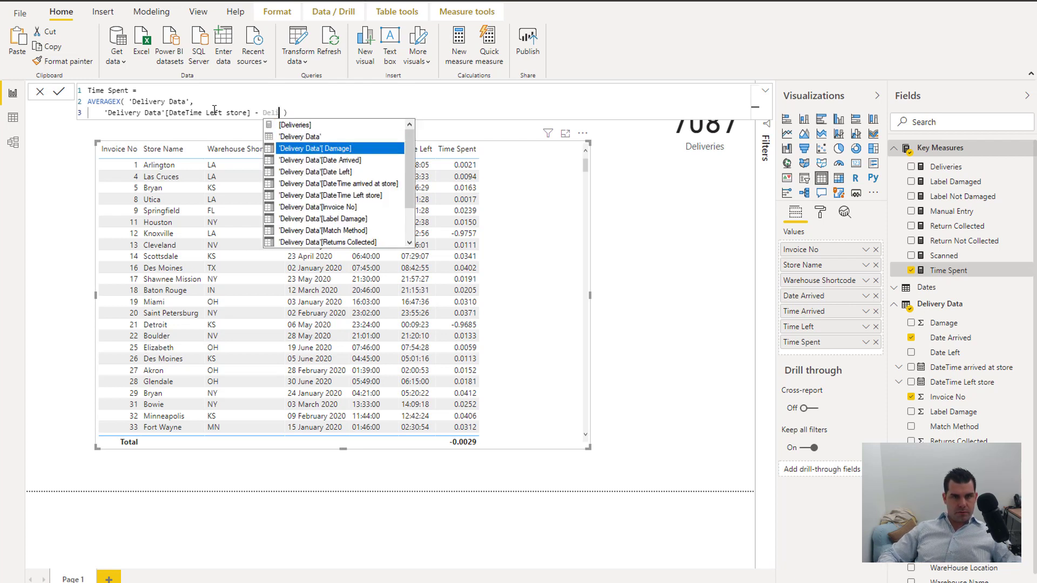
pyautogui.press('Down')
pyautogui.press('Down')
pyautogui.press('Down')
pyautogui.press('Tab')
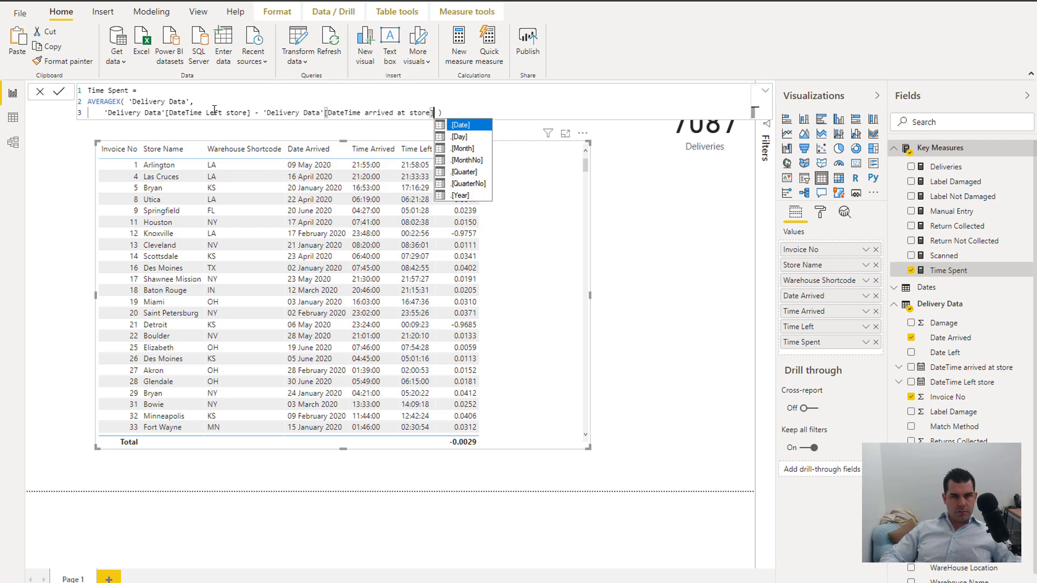
pyautogui.press('Escape')
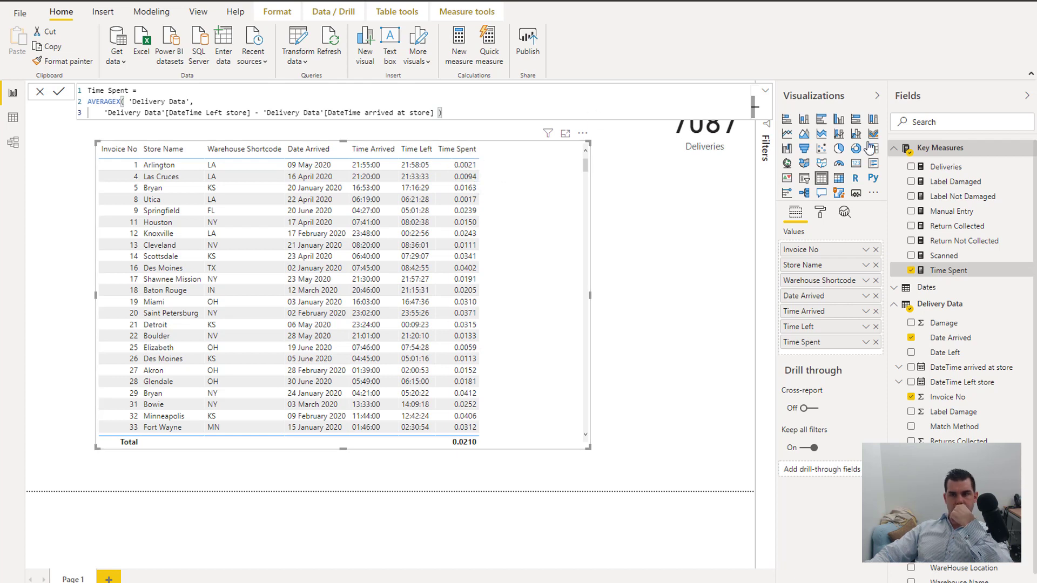
# Change the format of the Time Spent measure to General
pyautogui.click(103, 12)
pyautogui.click(170, 16)
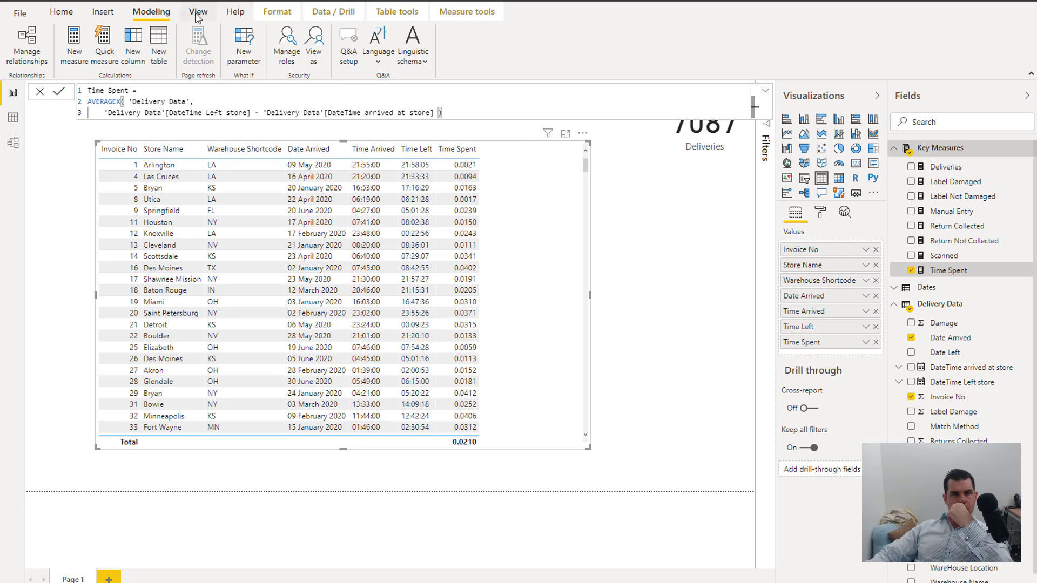
pyautogui.click(198, 13)
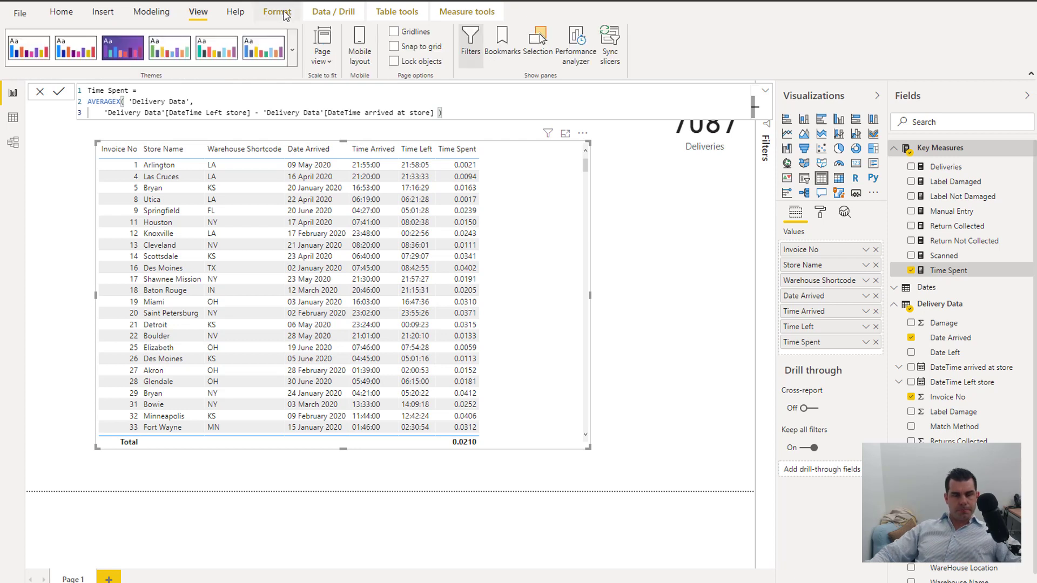
pyautogui.click(283, 13)
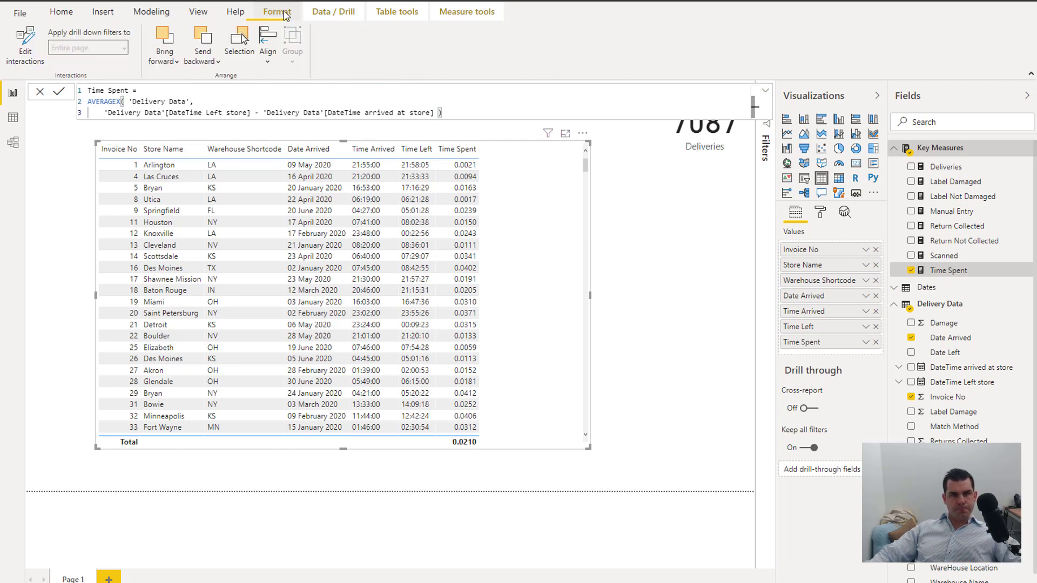
pyautogui.click(393, 13)
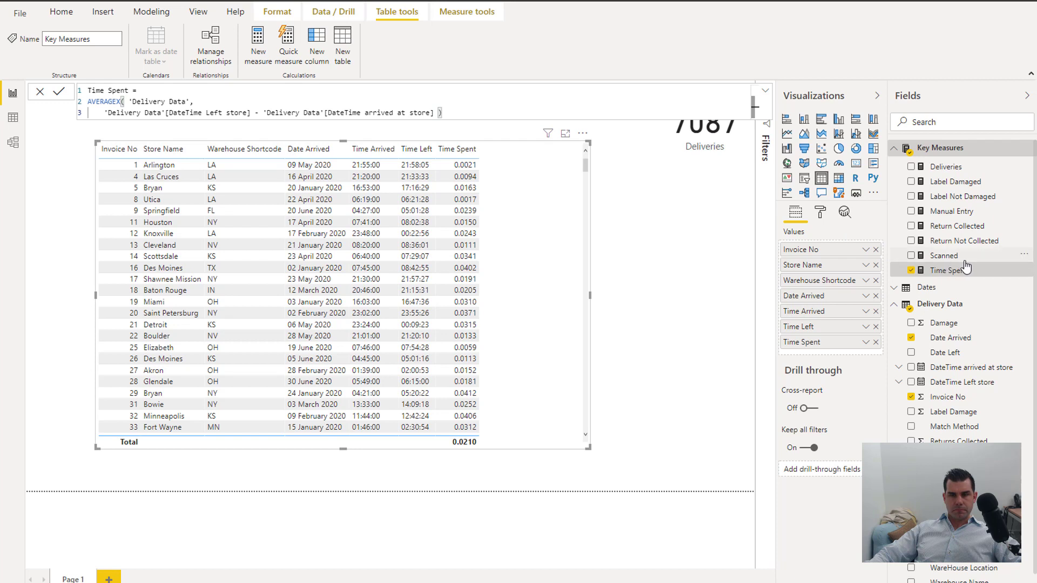
pyautogui.click(487, 19)
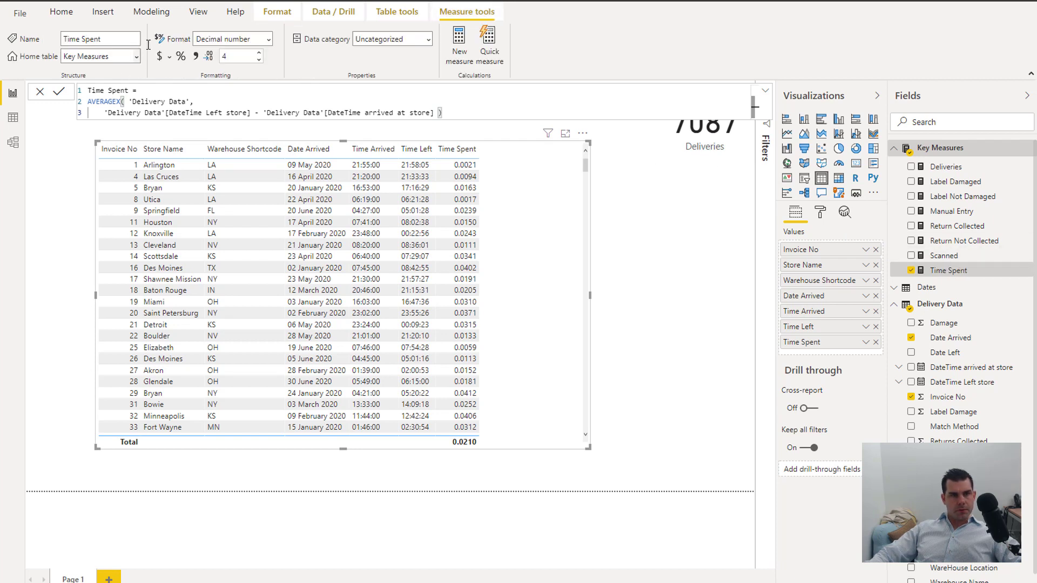
pyautogui.click(248, 39)
pyautogui.click(269, 39)
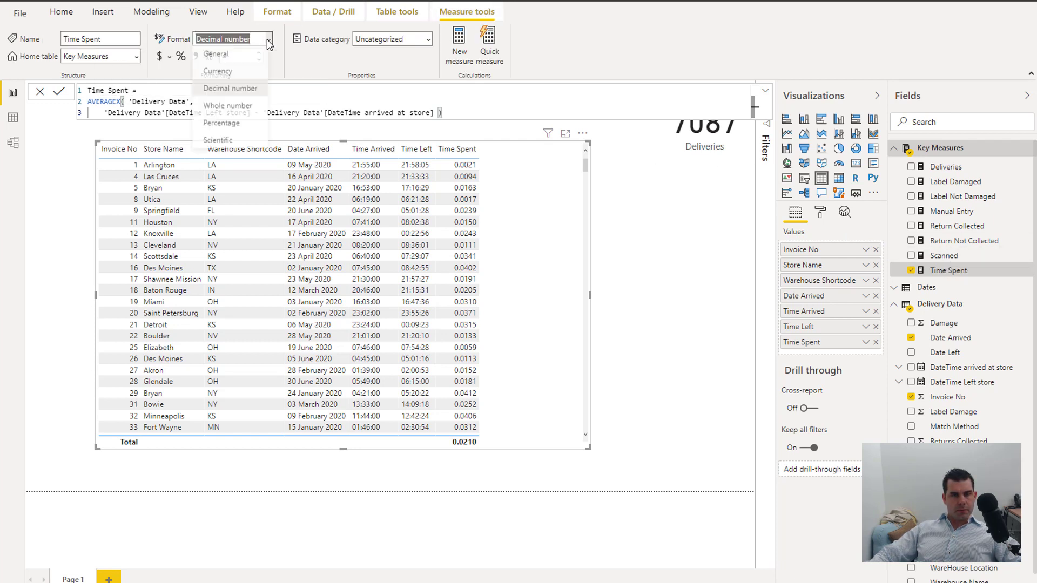
pyautogui.click(428, 39)
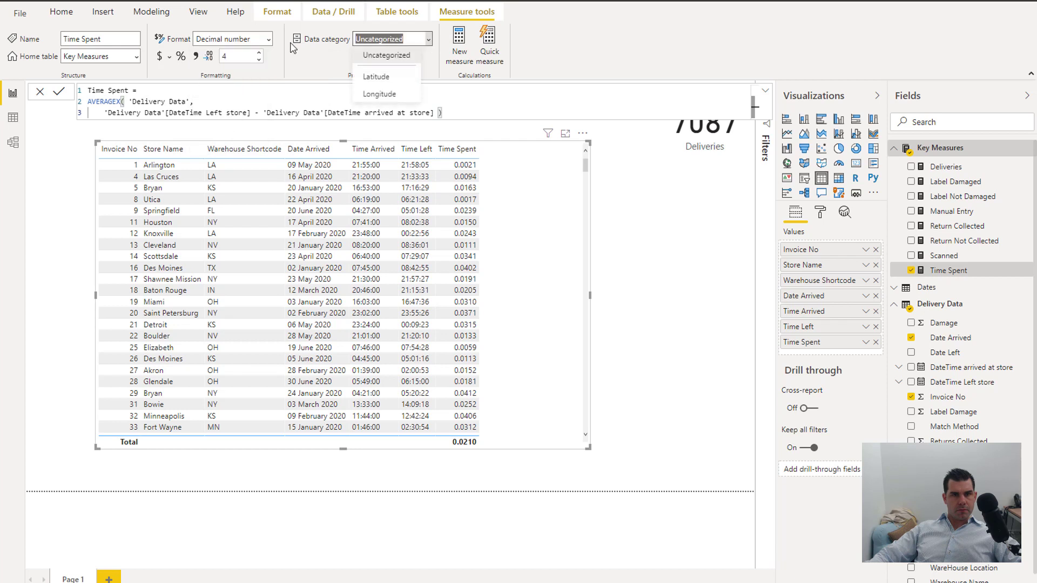
pyautogui.click(268, 39)
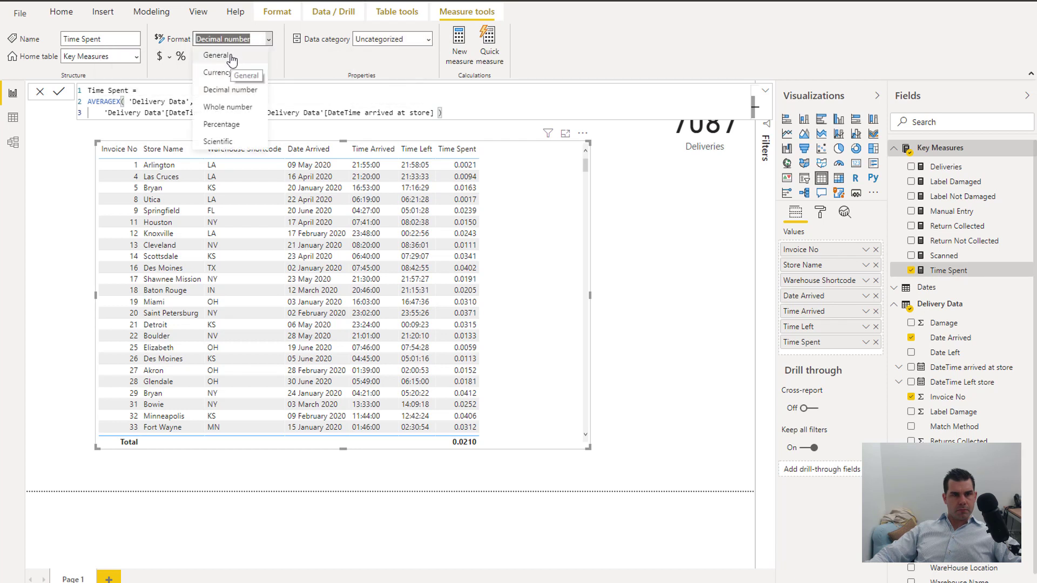
pyautogui.press('Escape')
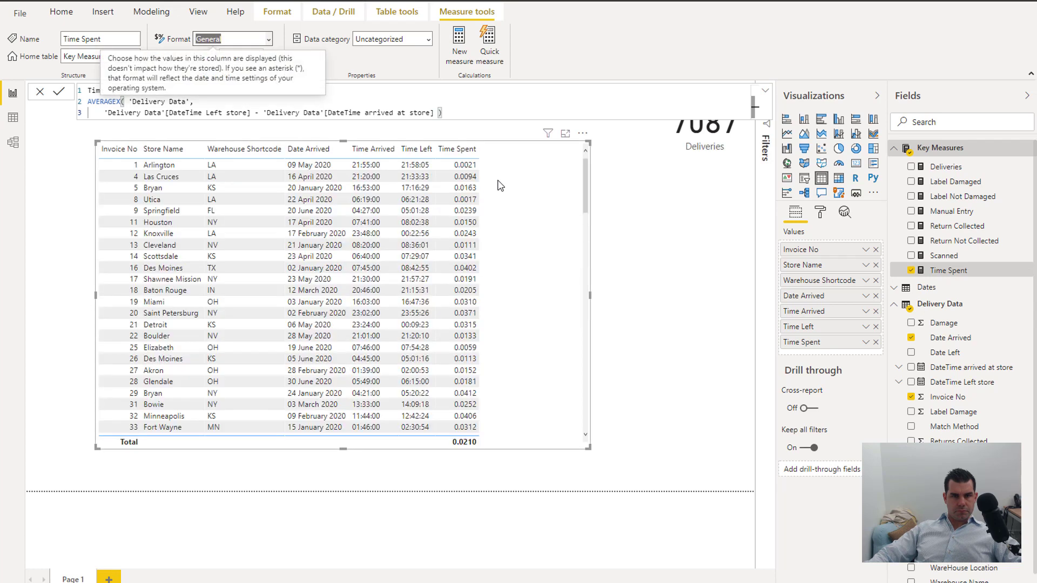
# Review the invoice table's Time Spent values, and move the table further left and slightly lower on the page, adjusting its width
pyautogui.scroll(-15, 512, 244)
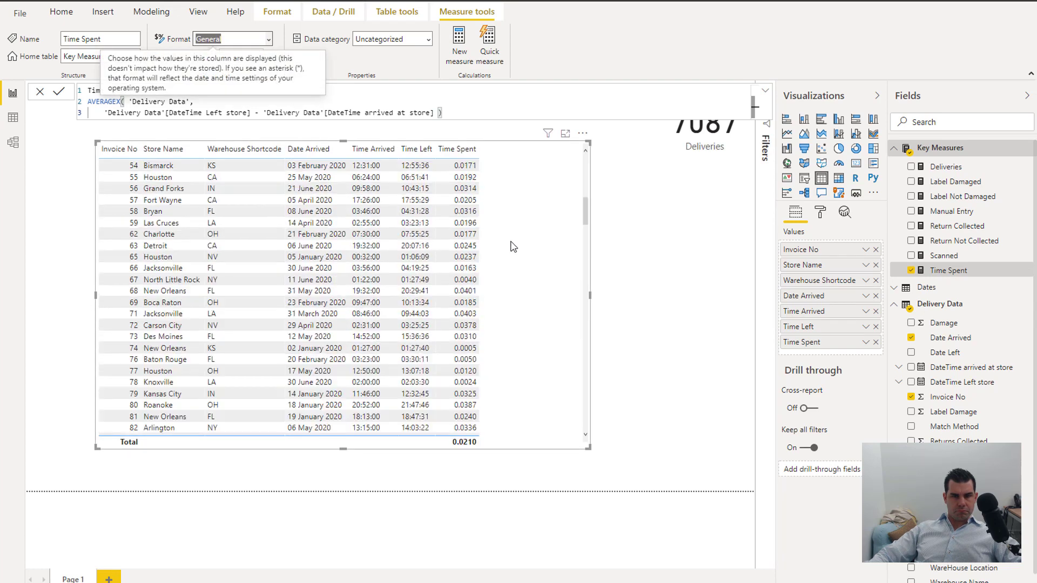
pyautogui.scroll(-15, 514, 246)
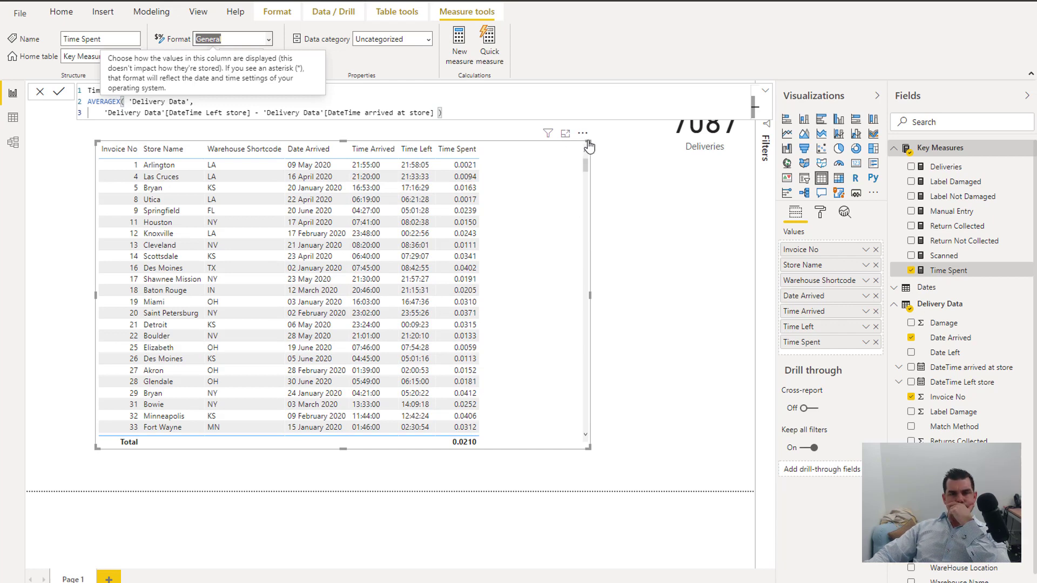
pyautogui.moveTo(588, 144); pyautogui.dragTo(491, 144)
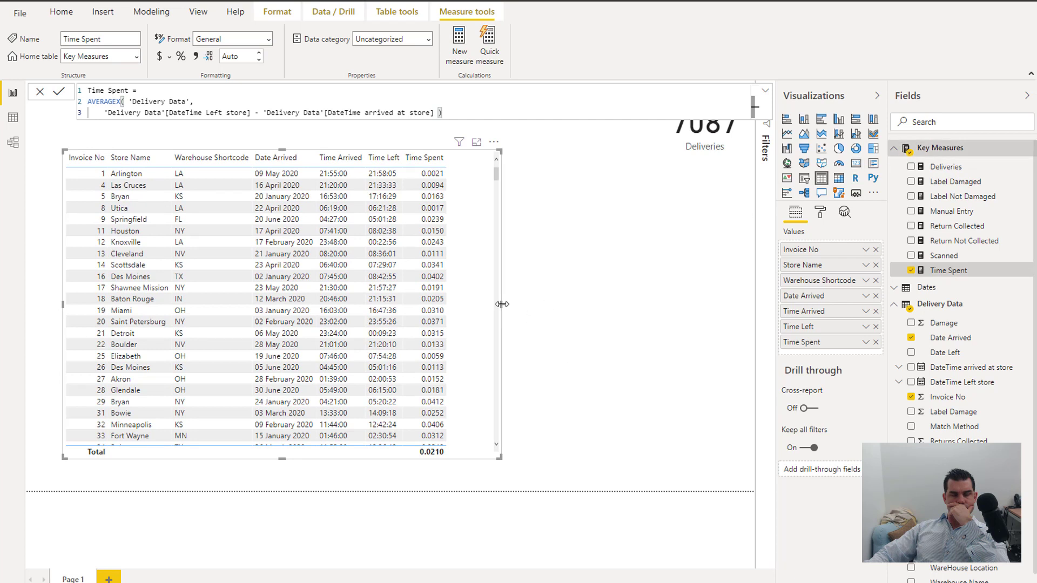
pyautogui.moveTo(501, 304); pyautogui.dragTo(550, 305)
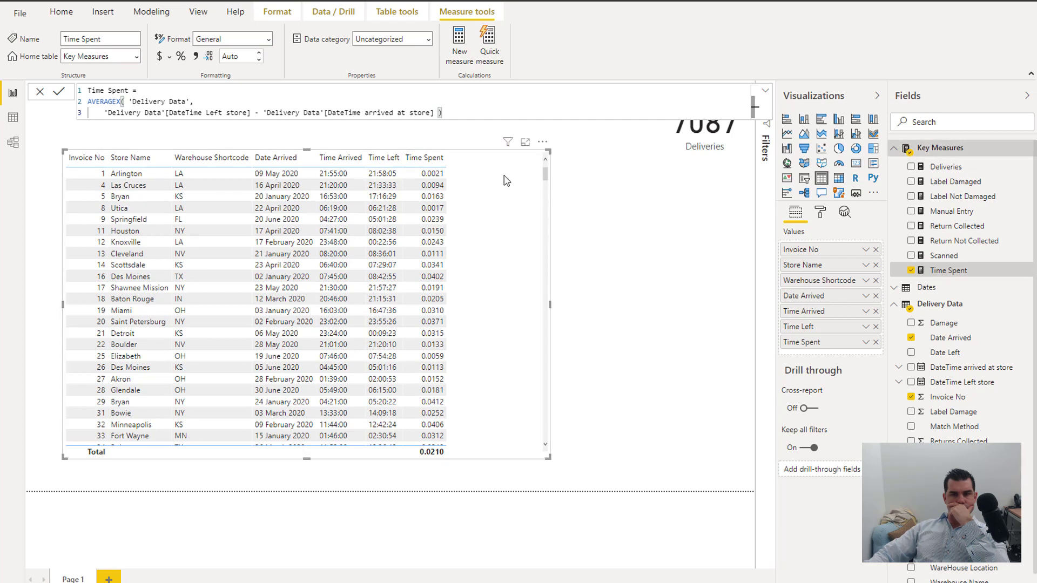
# Create a new measure in Key Measures and name it Minutes
pyautogui.click(458, 44)
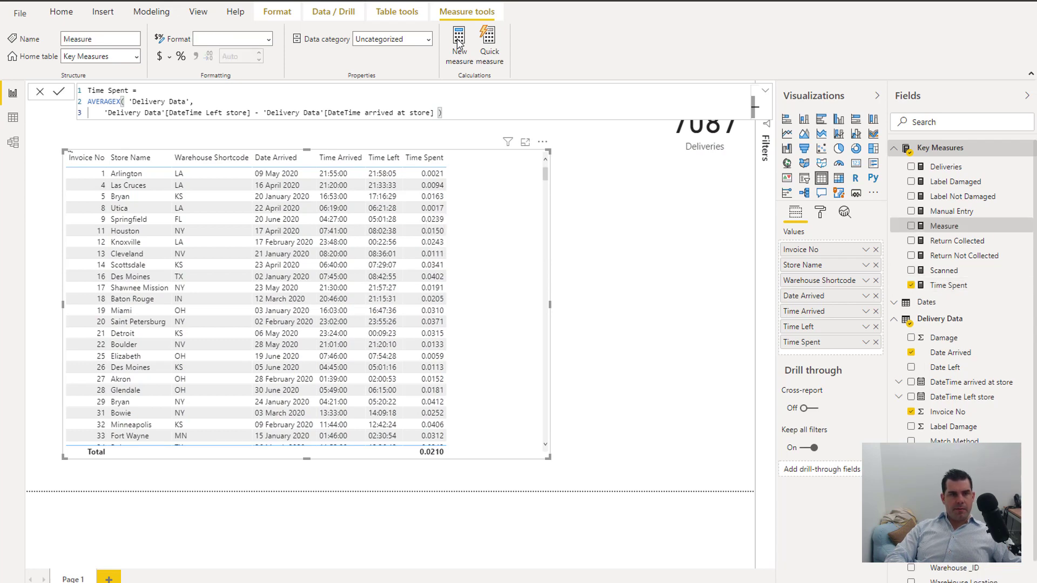
pyautogui.hotkey('ctrl', 'a')
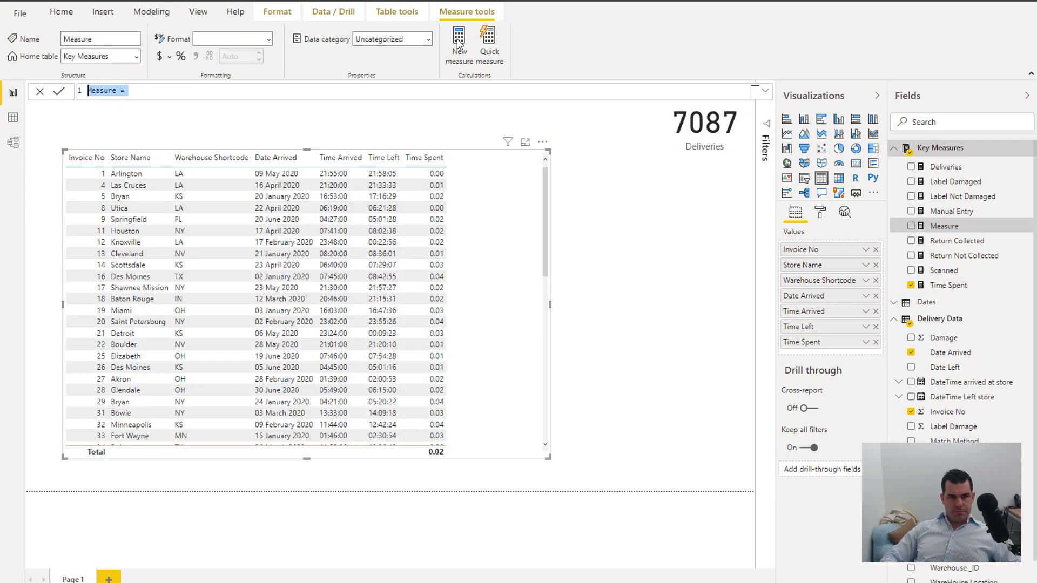
pyautogui.write('Mintues')
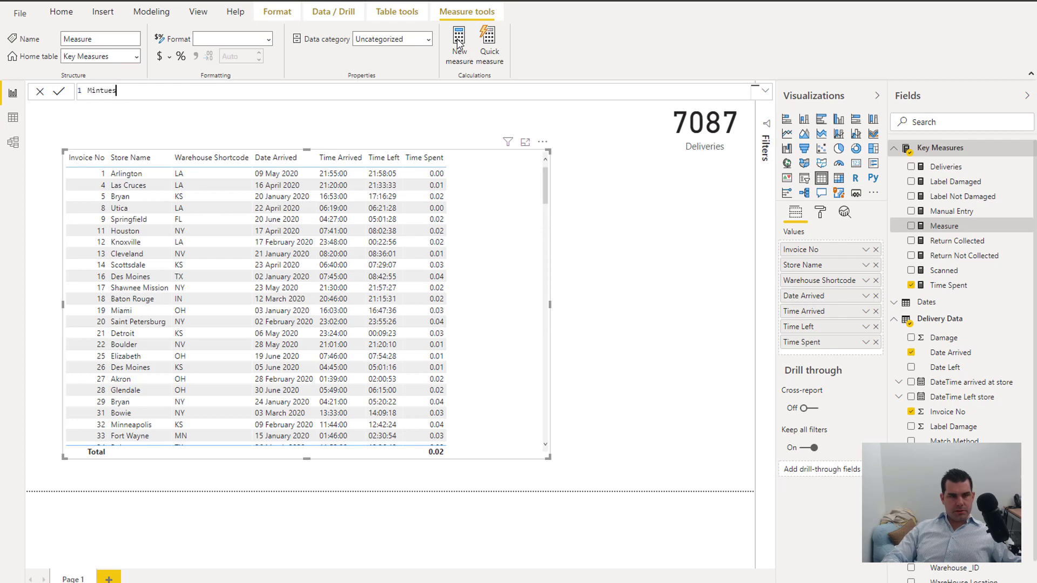
pyautogui.press('BackSpace')
pyautogui.press('BackSpace')
pyautogui.press('BackSpace')
pyautogui.press('BackSpace')
pyautogui.write('ute')
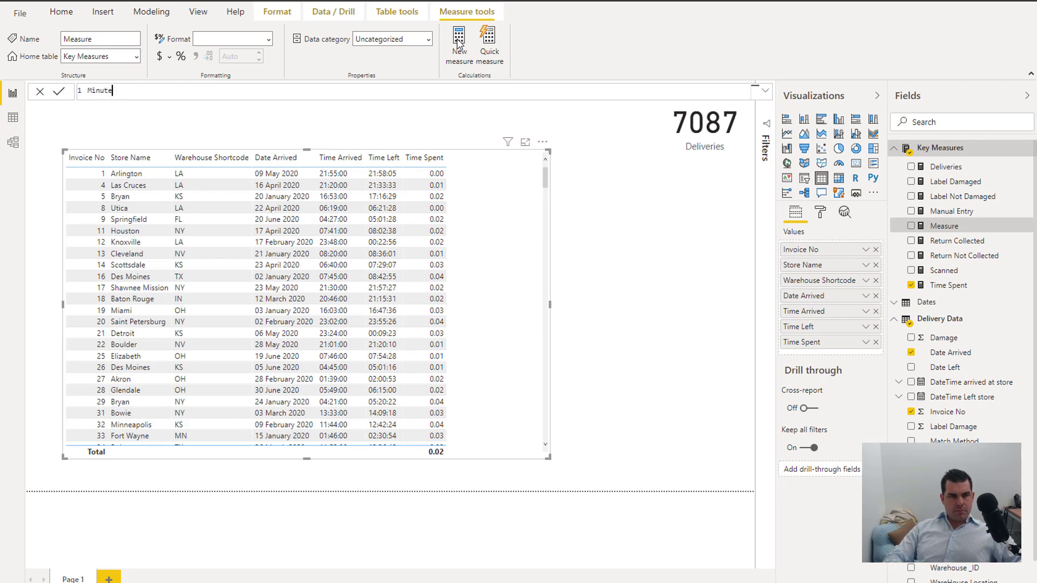
pyautogui.write('s = ')
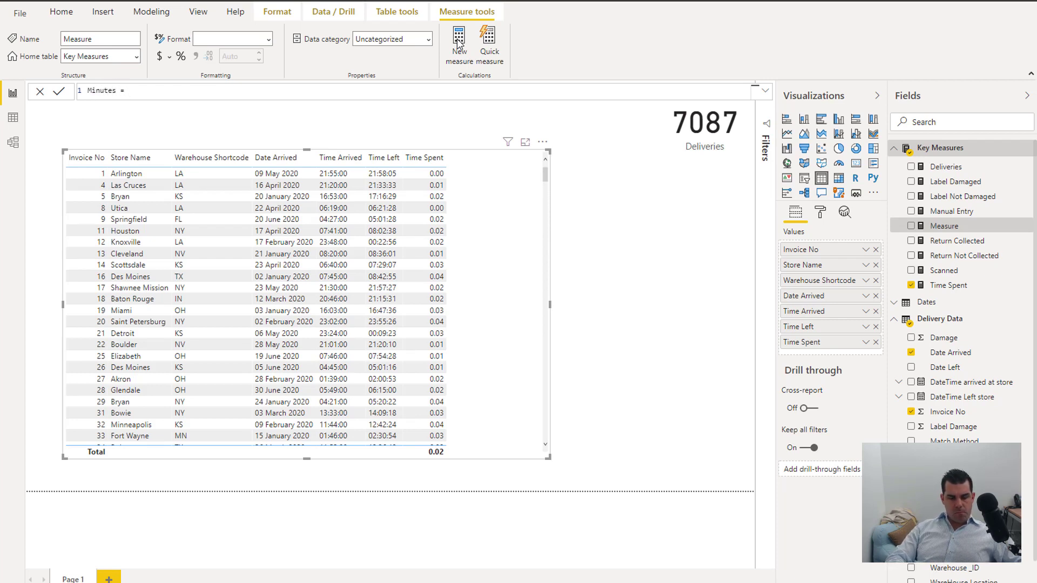
# Define the Minutes measure as MINUTE([Time Spent]) and commit it
pyautogui.write('MINUTE(')
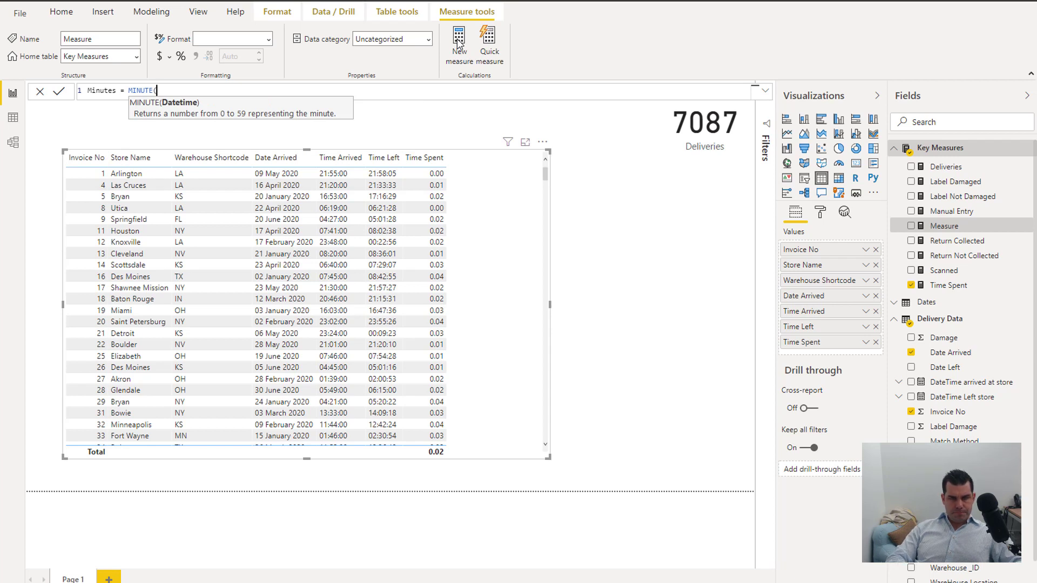
pyautogui.write('Tim')
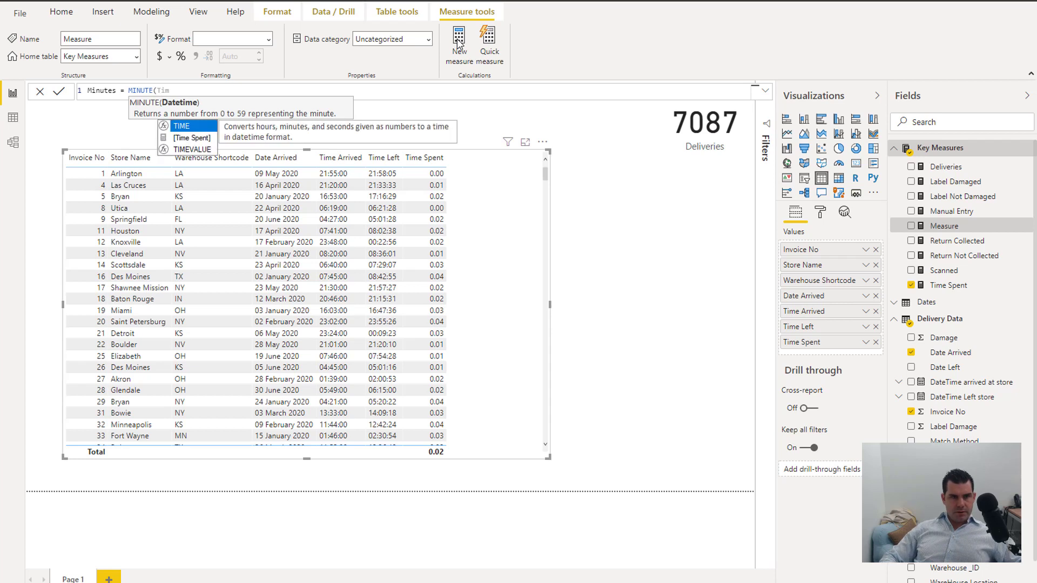
pyautogui.press('Down')
pyautogui.press('Tab')
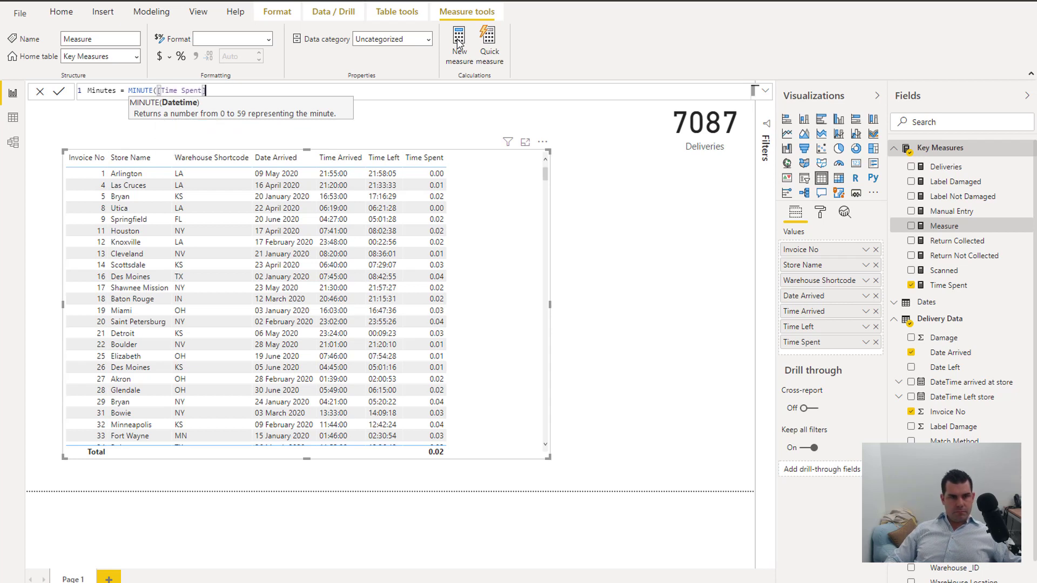
pyautogui.write(')')
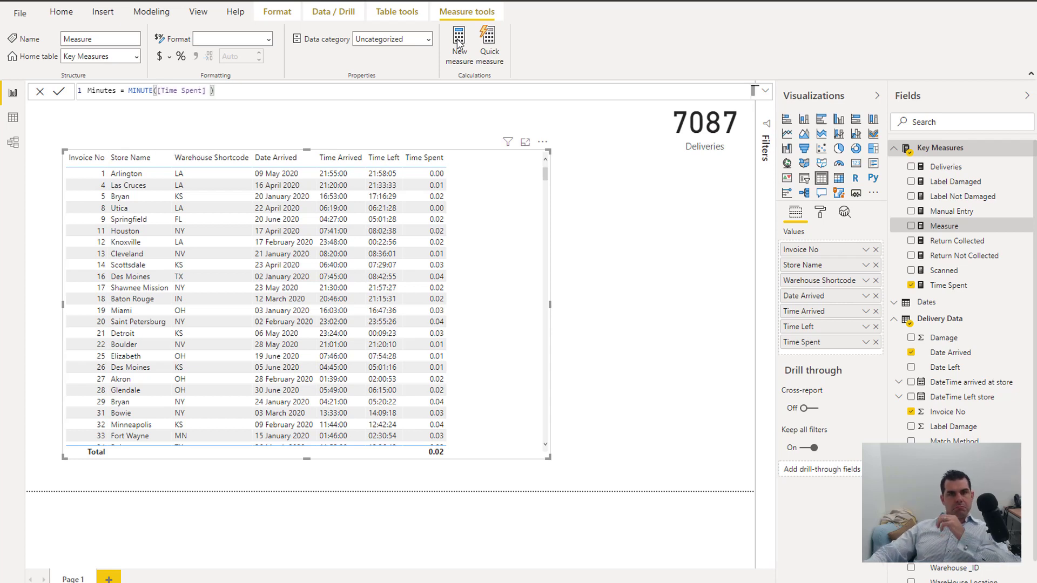
pyautogui.press('Return')
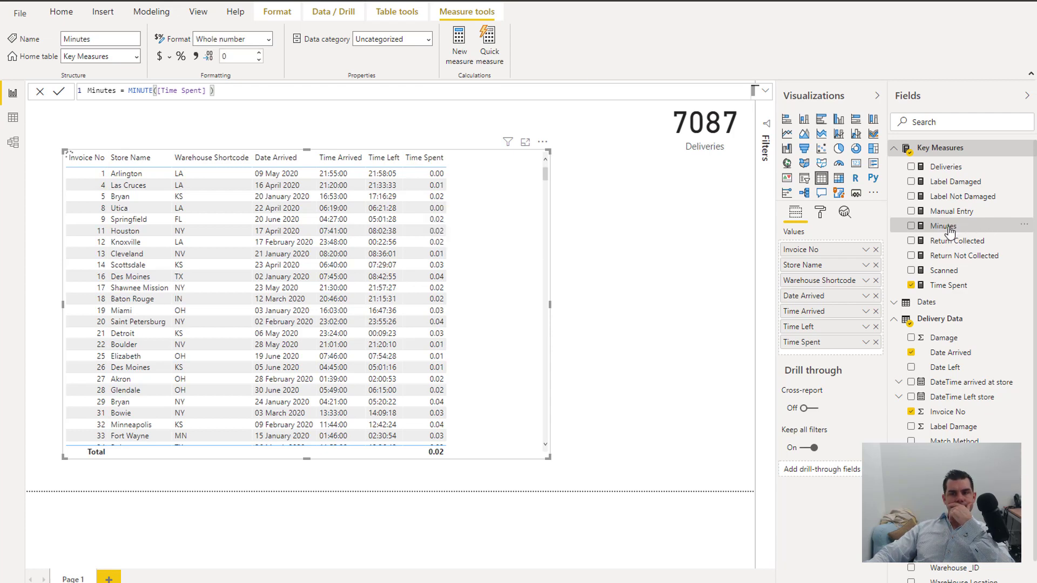
# Add the Minutes measure to the invoice table with a wider frame, and tidy the spacing before [Time Spent] in its formula
pyautogui.moveTo(949, 230); pyautogui.dragTo(493, 234)
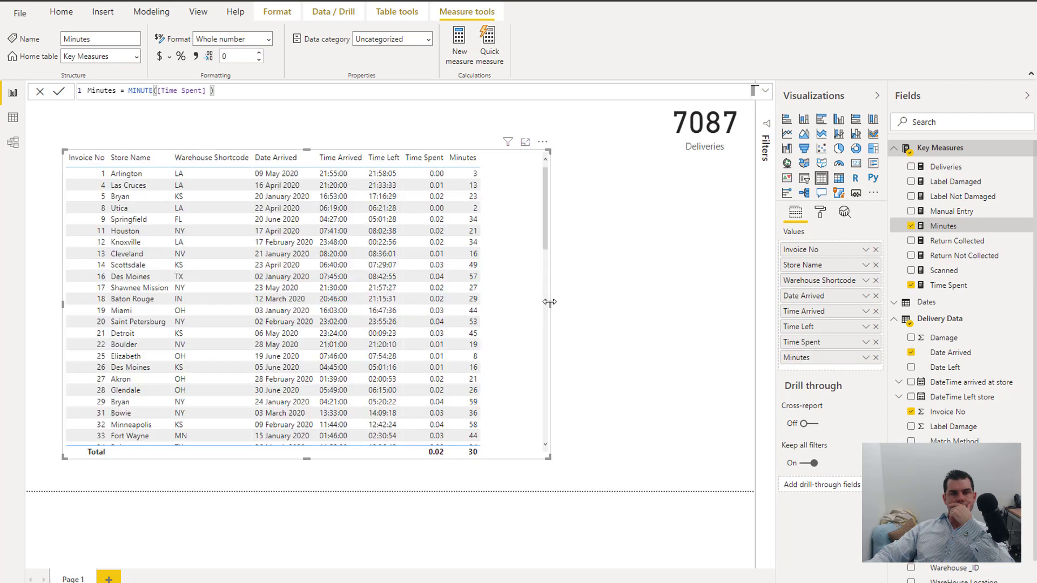
pyautogui.moveTo(550, 302); pyautogui.dragTo(573, 302)
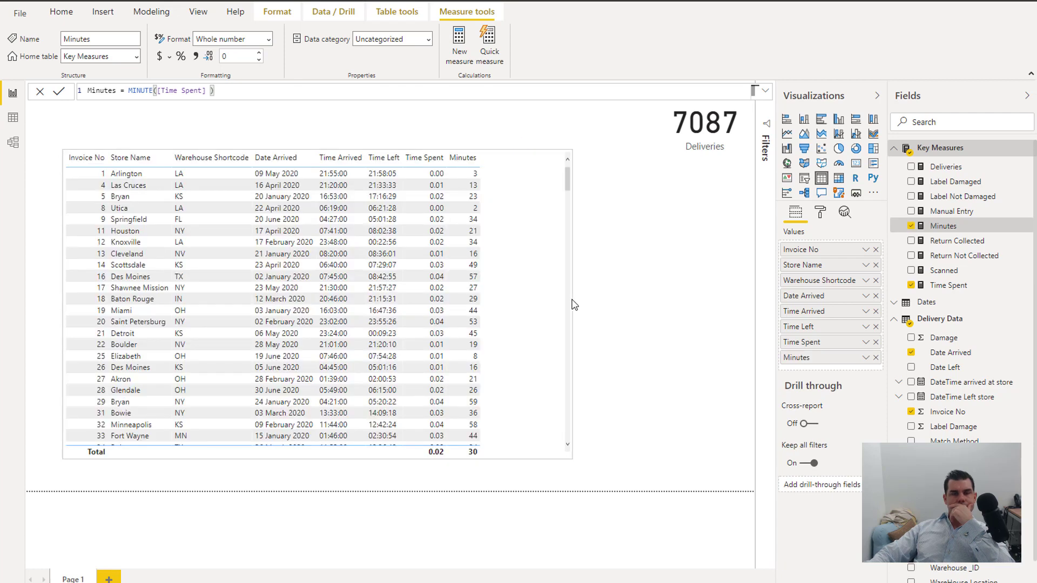
pyautogui.click(159, 91)
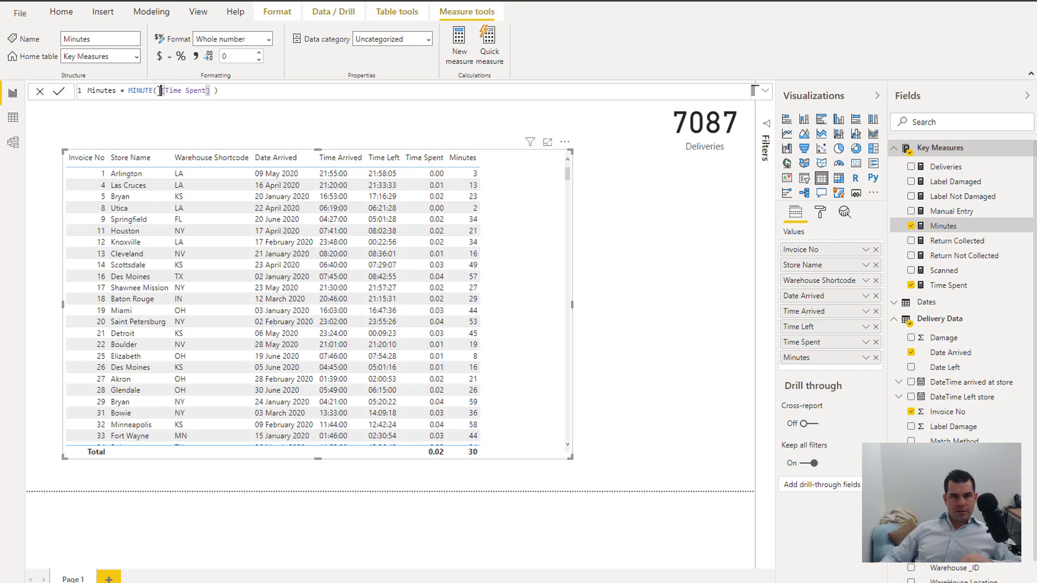
pyautogui.press('Return')
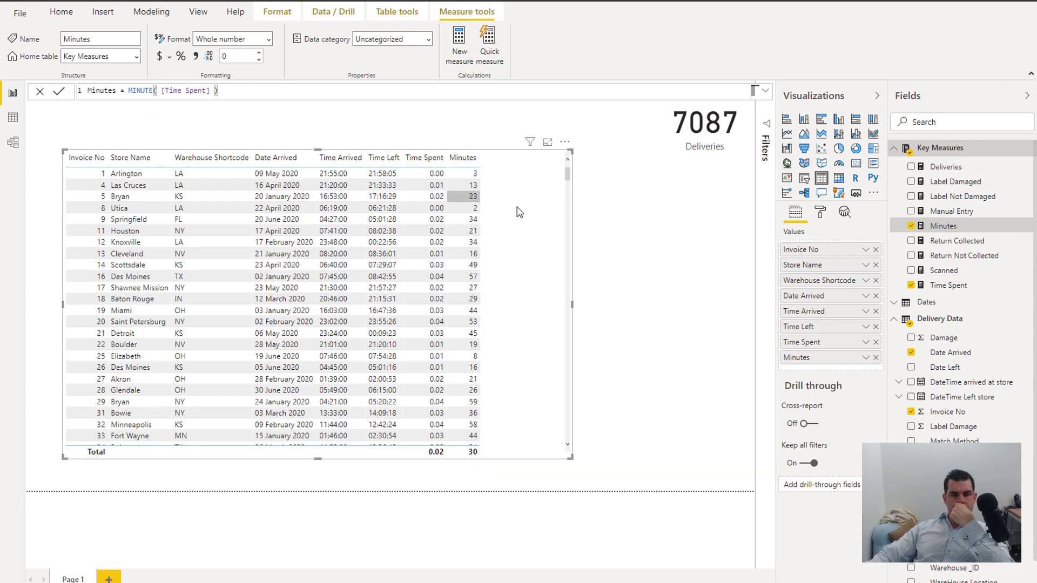
# Compare the Minutes values with Time Arrived and Time Left across the invoice rows, including deliveries that run past midnight
pyautogui.scroll(-5, 519, 306)
pyautogui.click(442, 299)
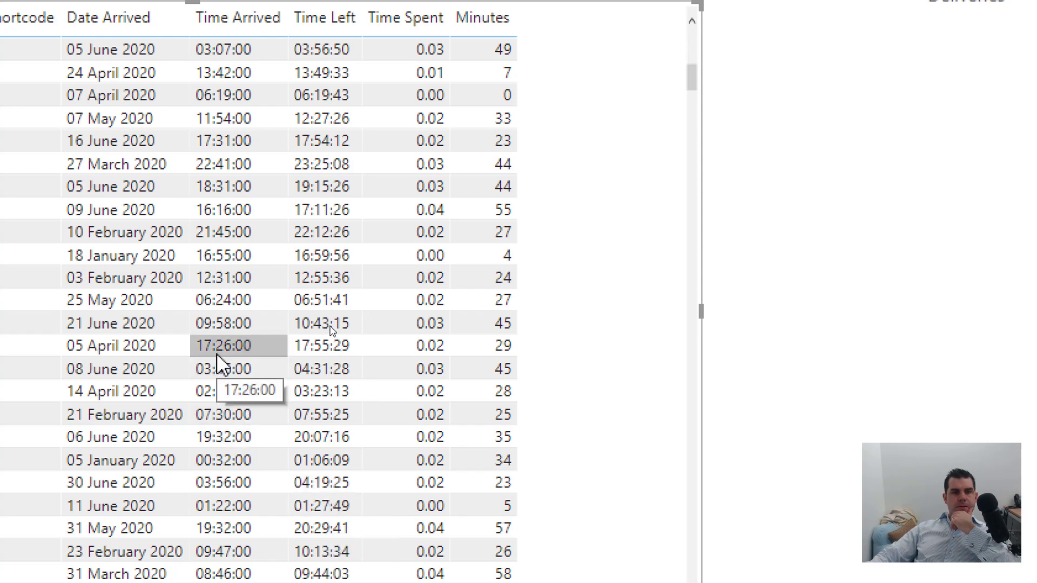
pyautogui.scroll(-4, 218, 357)
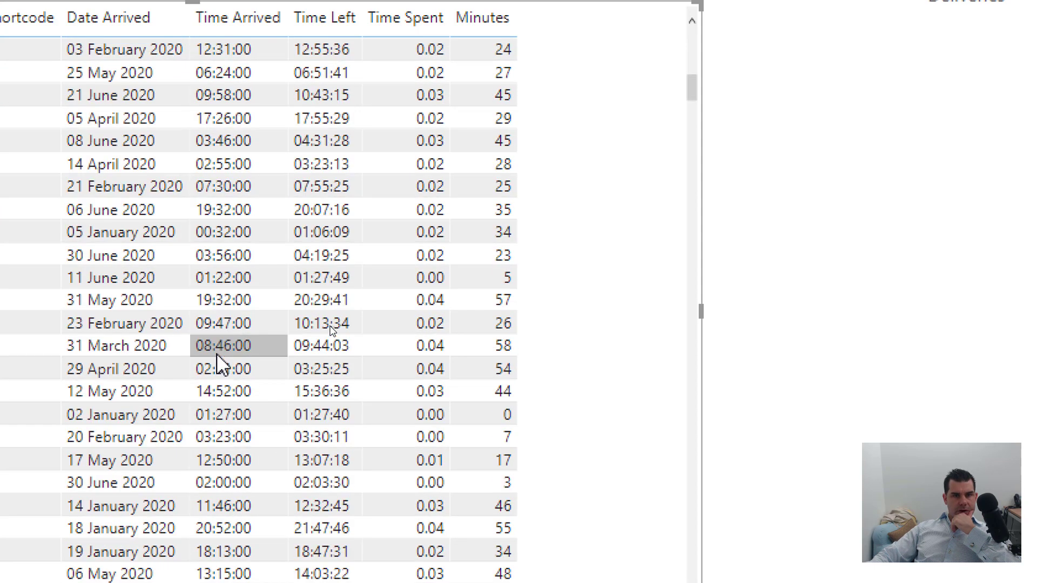
pyautogui.scroll(-7, 218, 356)
pyautogui.scroll(-8, 218, 356)
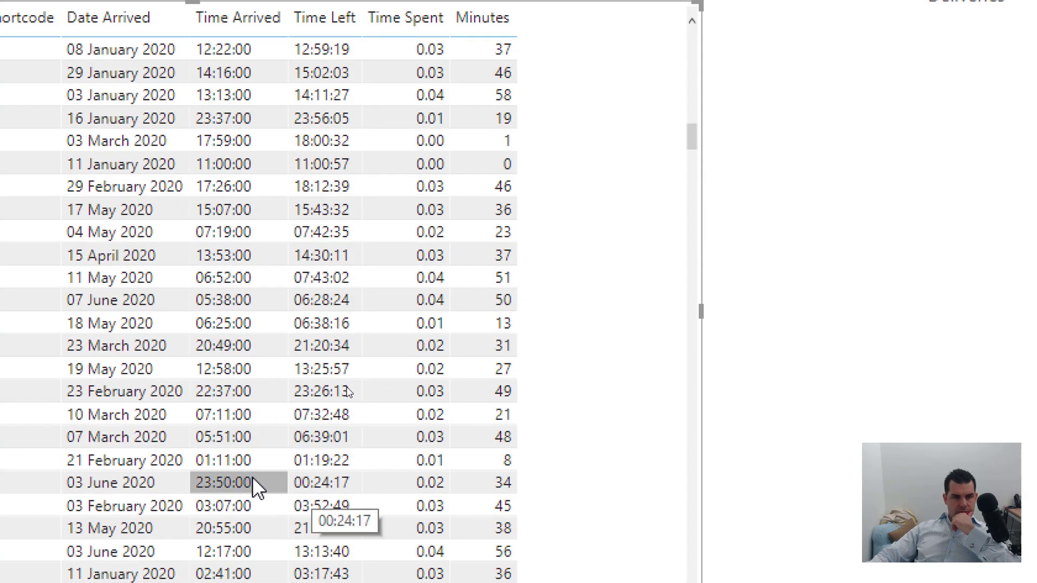
pyautogui.scroll(8, 655, 331)
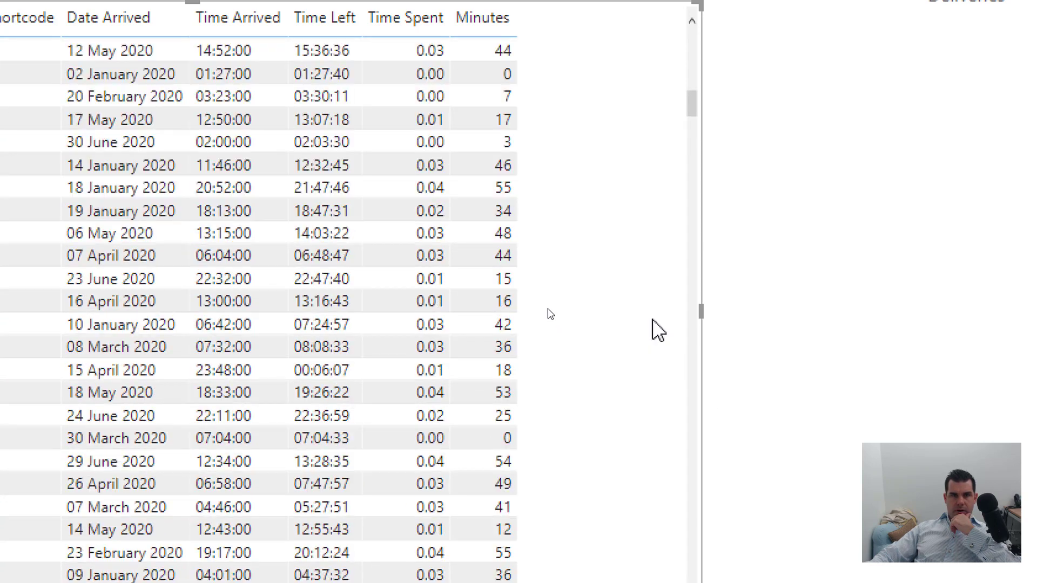
pyautogui.scroll(6, 653, 320)
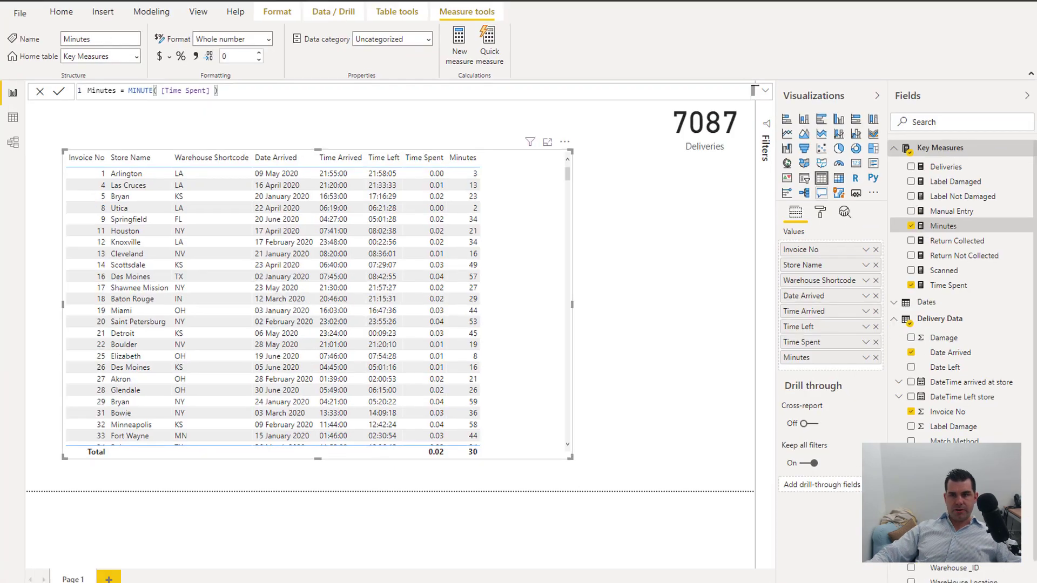
# Rename the Minutes measure to Delivery Minutes in its formula and commit the change
pyautogui.click(964, 290)
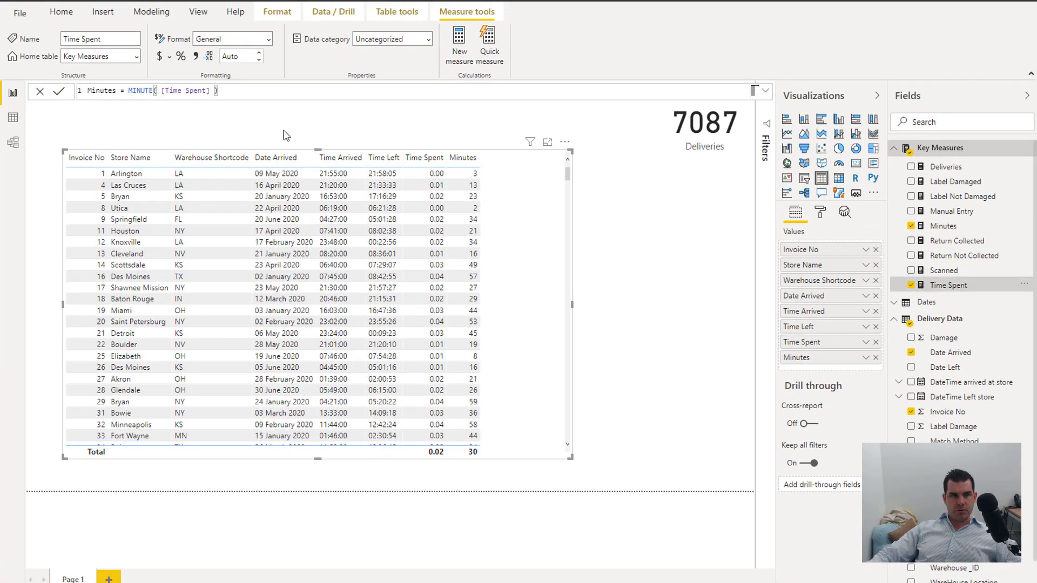
pyautogui.click(943, 226)
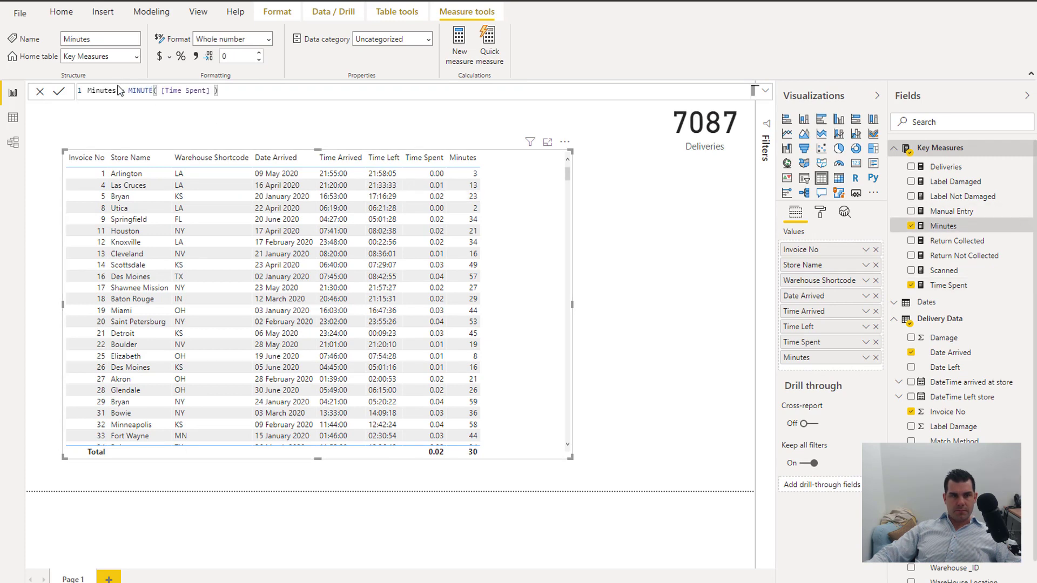
pyautogui.doubleClick(115, 90)
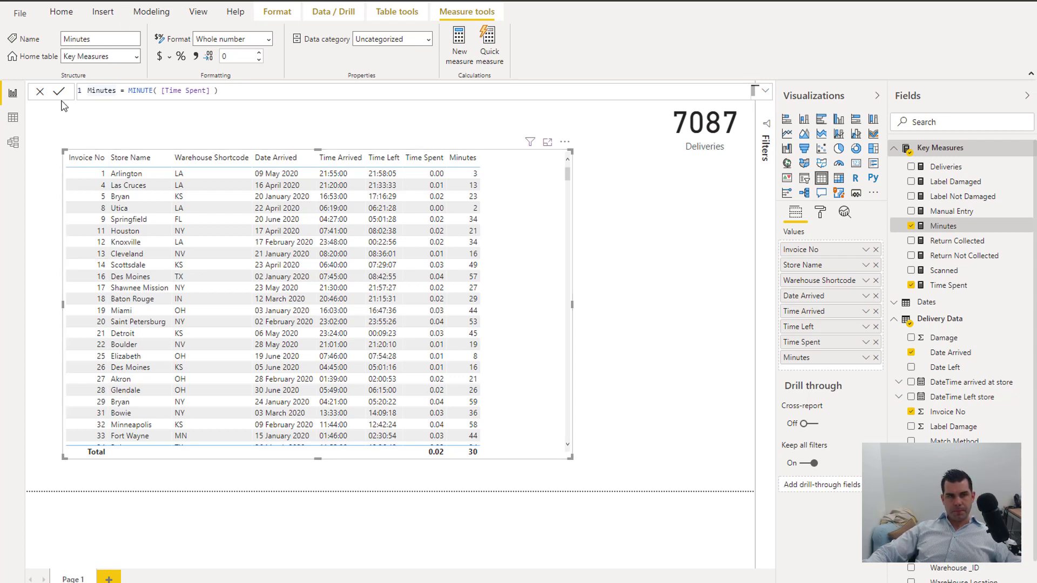
pyautogui.doubleClick(90, 91)
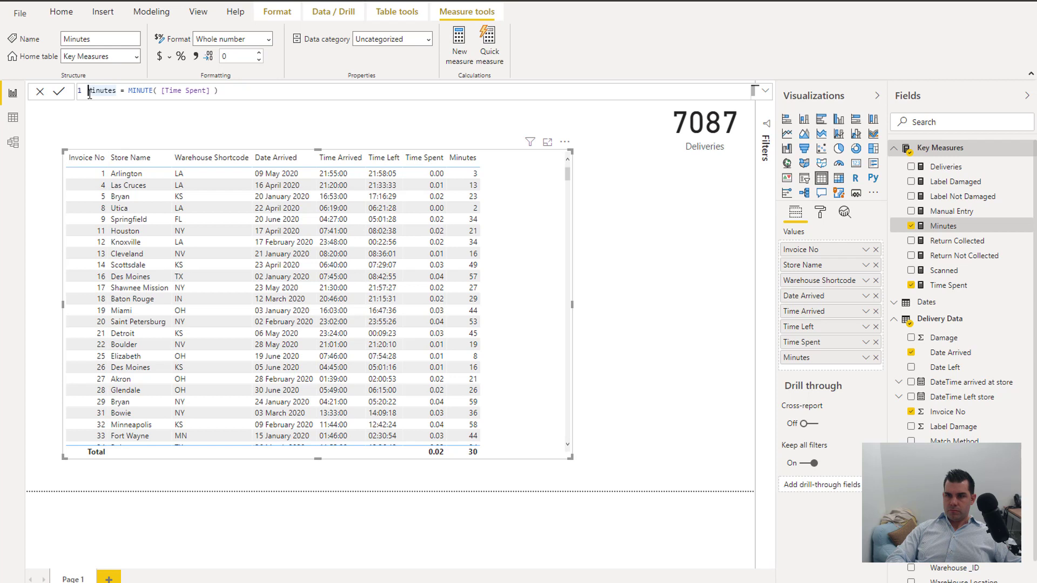
pyautogui.write('Delivery Minutes')
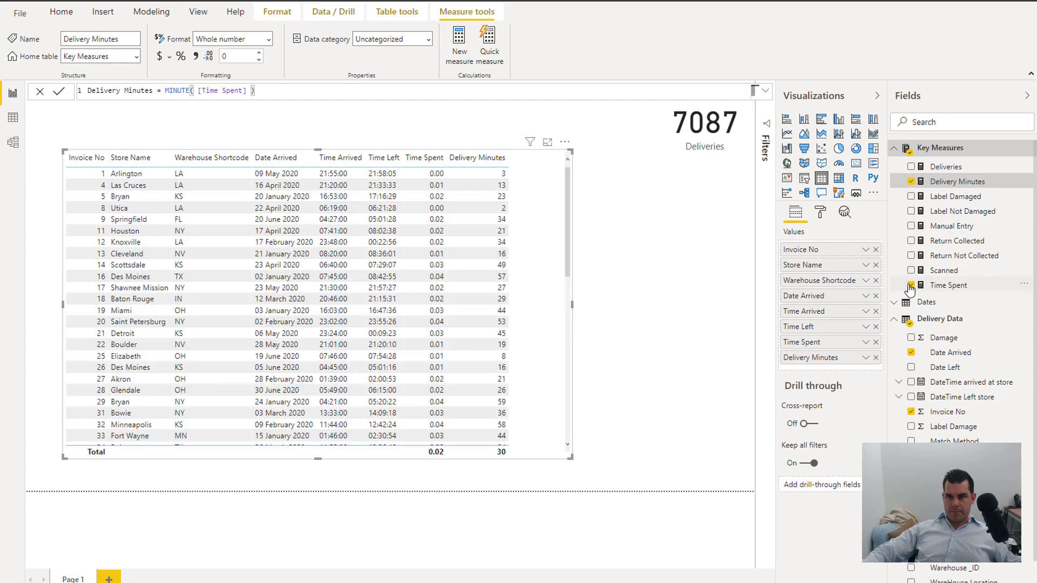
# Remove Time Spent from the invoice table and widen it while checking the Delivery Minutes values down the rows
pyautogui.click(911, 285)
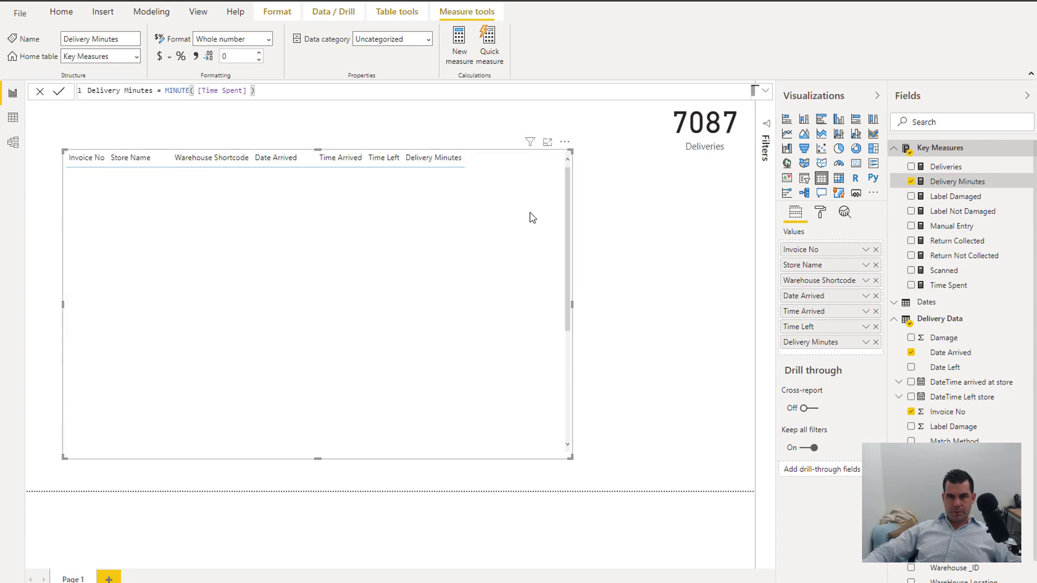
pyautogui.moveTo(572, 304); pyautogui.dragTo(594, 304)
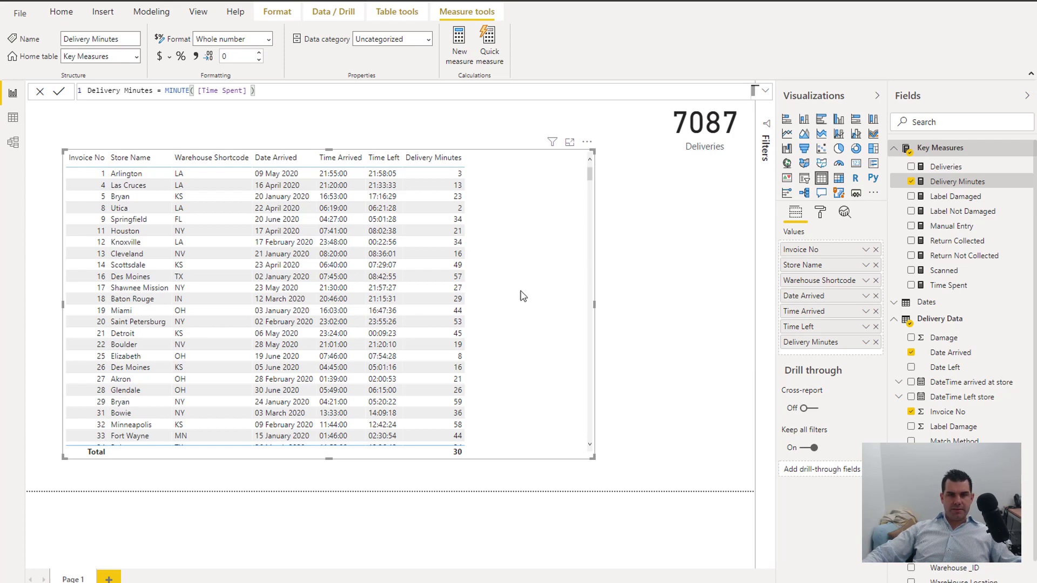
pyautogui.scroll(-10, 527, 302)
pyautogui.scroll(-20, 527, 302)
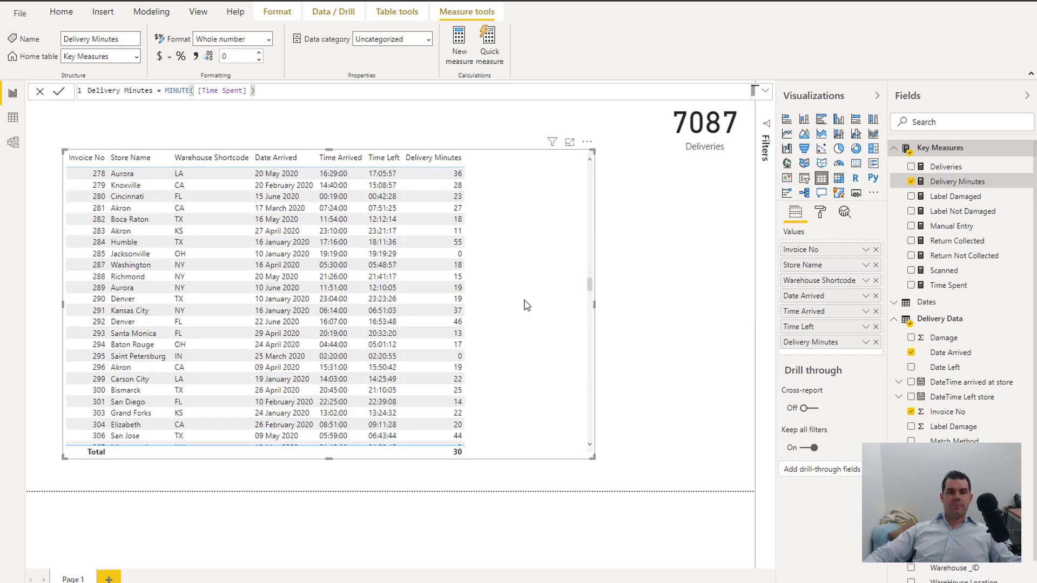
pyautogui.scroll(20, 527, 305)
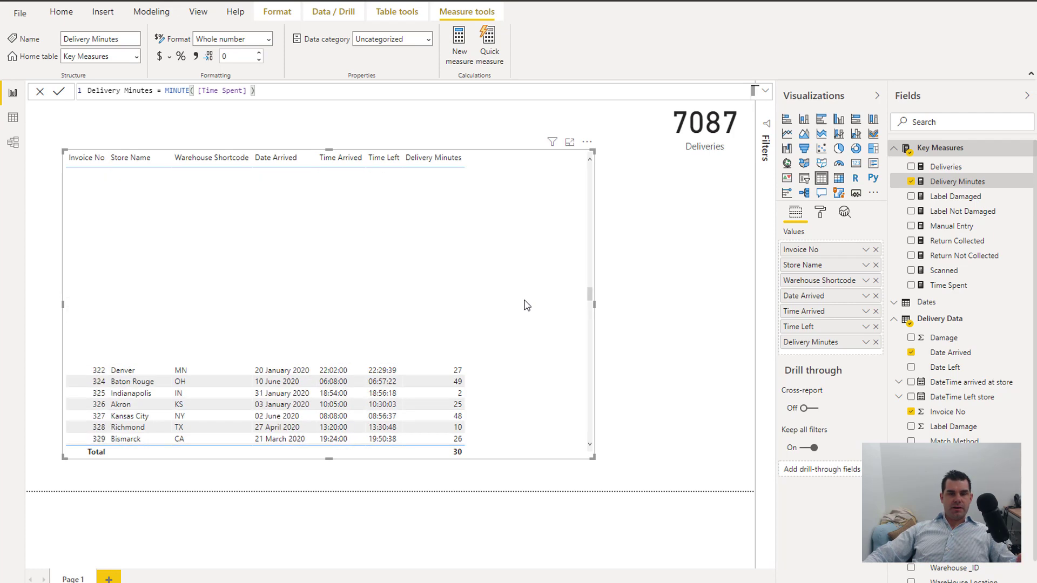
pyautogui.scroll(15, 527, 306)
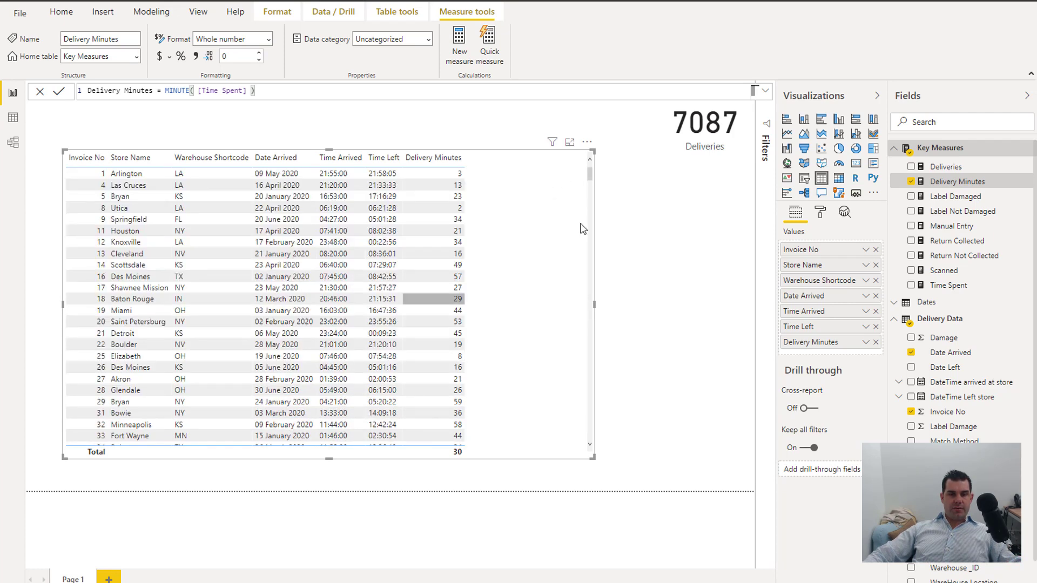
# Narrow the invoice table to fit its columns and display the Time Spent measure's formula
pyautogui.moveTo(594, 305); pyautogui.dragTo(525, 304)
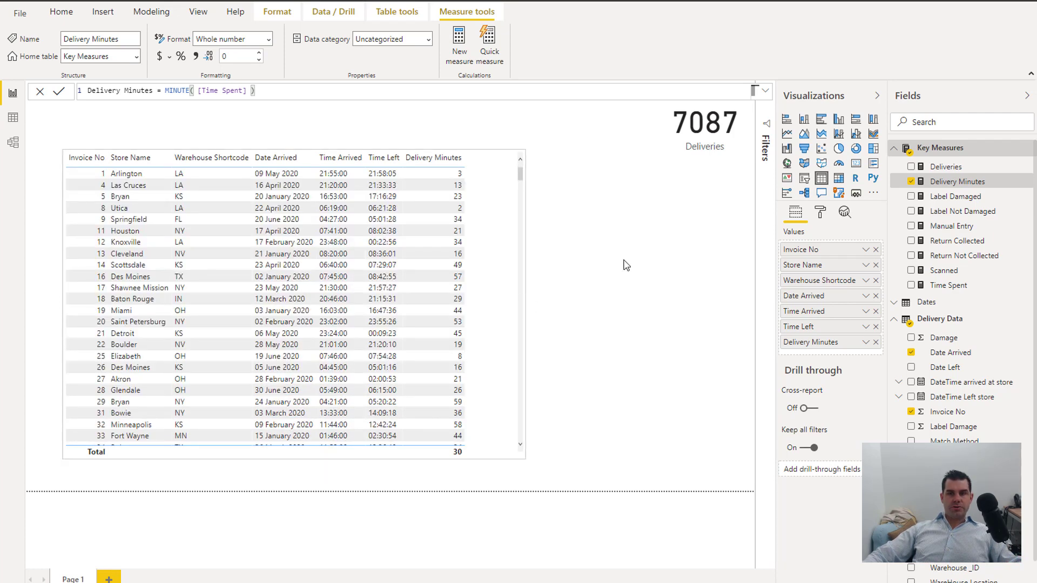
pyautogui.click(951, 287)
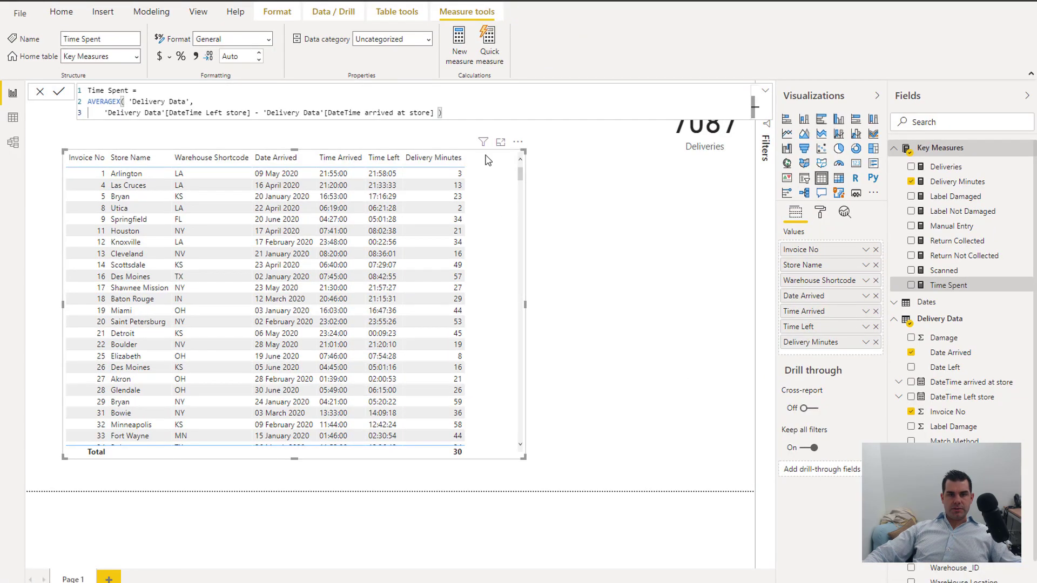
pyautogui.moveTo(488, 160); pyautogui.dragTo(485, 155)
# Create a table beside the invoice table showing Warehouse Shortcode from Warehouses with the Delivery Minutes measure
pyautogui.click(896, 328)
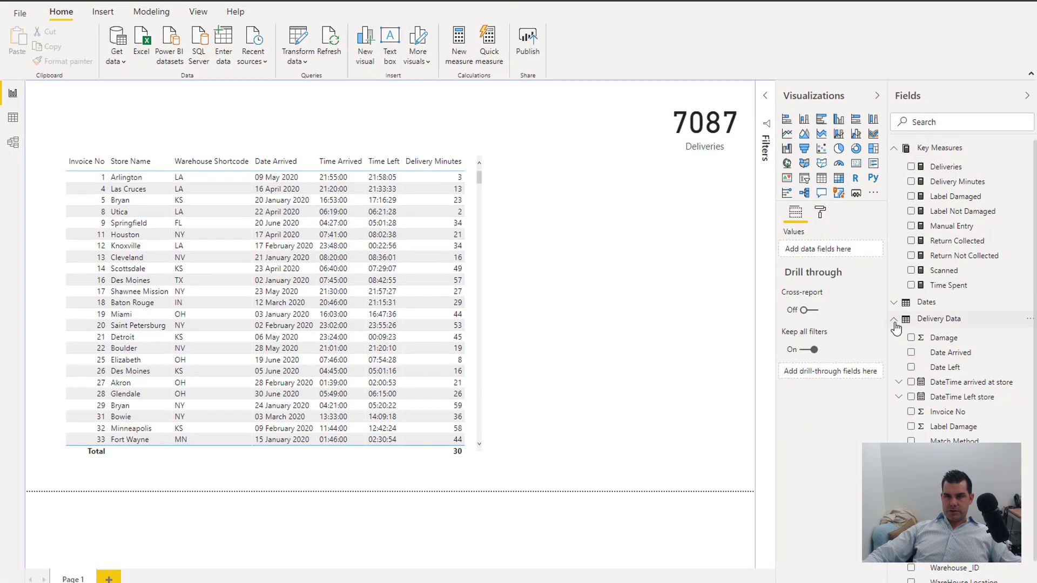
pyautogui.click(895, 320)
pyautogui.click(894, 320)
pyautogui.click(894, 320)
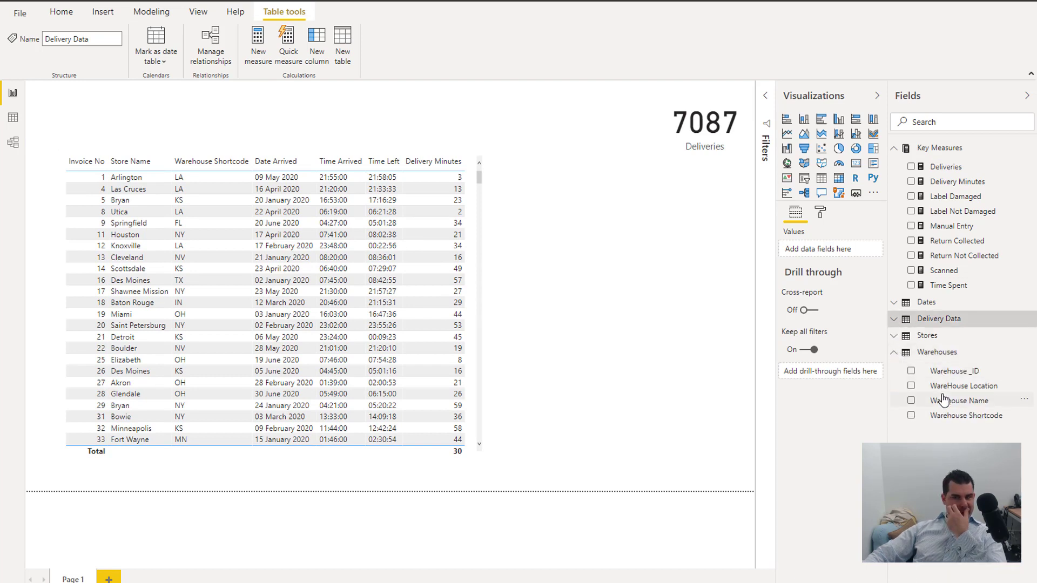
pyautogui.moveTo(949, 417); pyautogui.dragTo(621, 273)
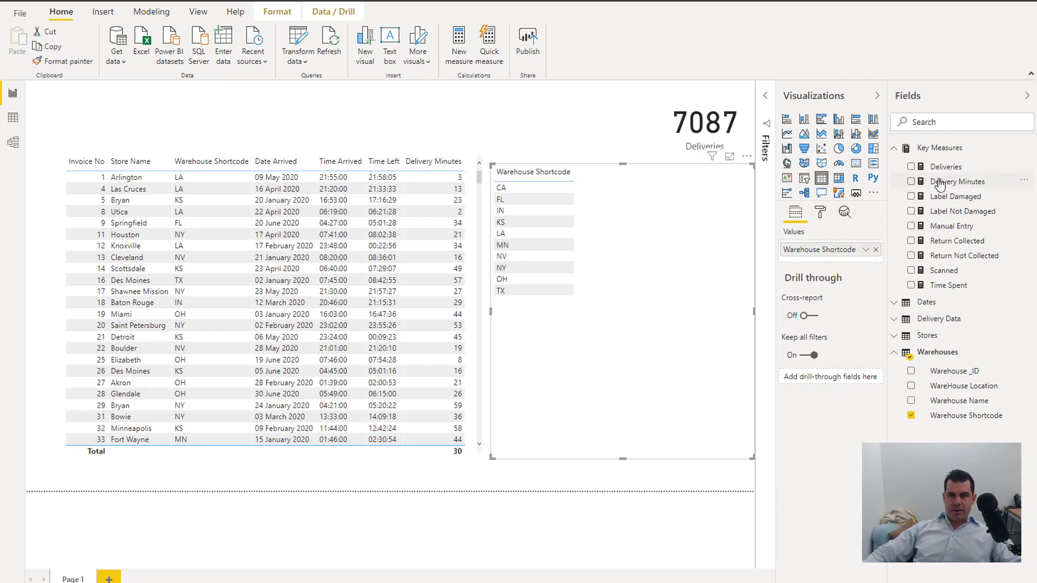
pyautogui.moveTo(940, 183); pyautogui.dragTo(838, 263)
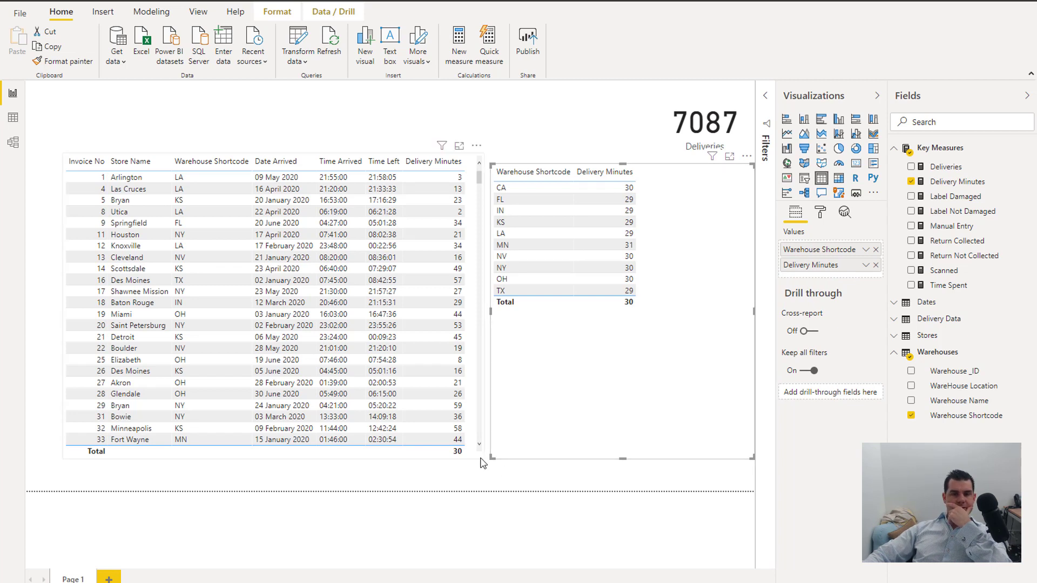
# Trim the invoice table's width slightly and shrink the warehouse table's height and width to fit its rows and columns
pyautogui.moveTo(482, 464)
pyautogui.mouseDown()
pyautogui.moveTo(465, 455)
pyautogui.moveTo(480, 463)
pyautogui.mouseUp()
pyautogui.click(635, 416)
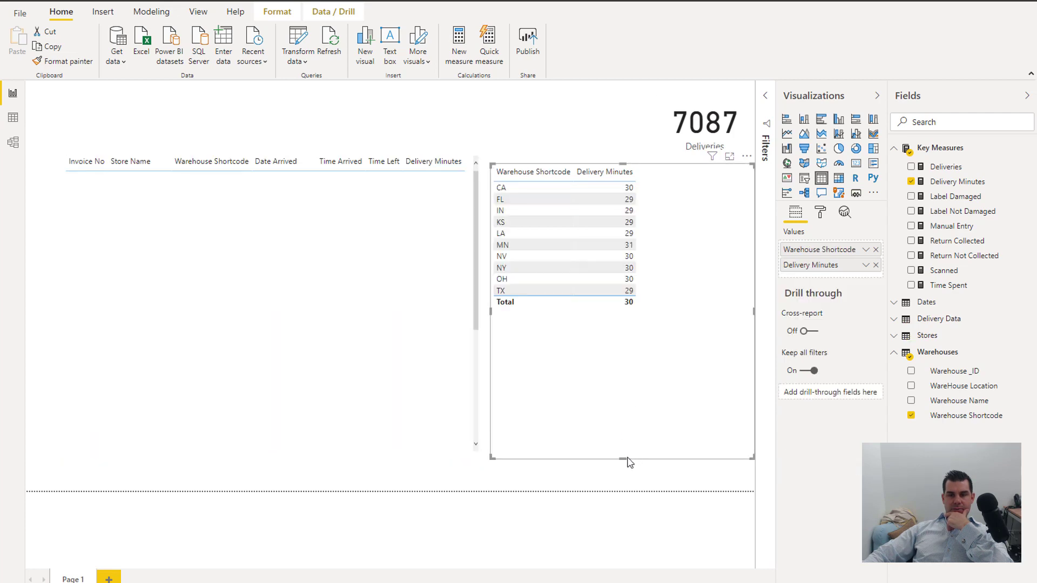
pyautogui.moveTo(621, 457); pyautogui.dragTo(647, 315)
pyautogui.moveTo(753, 237); pyautogui.dragTo(673, 242)
# Create a table visual of Store Name from Stores with Delivery Minutes below the warehouse table, and widen it
pyautogui.click(899, 354)
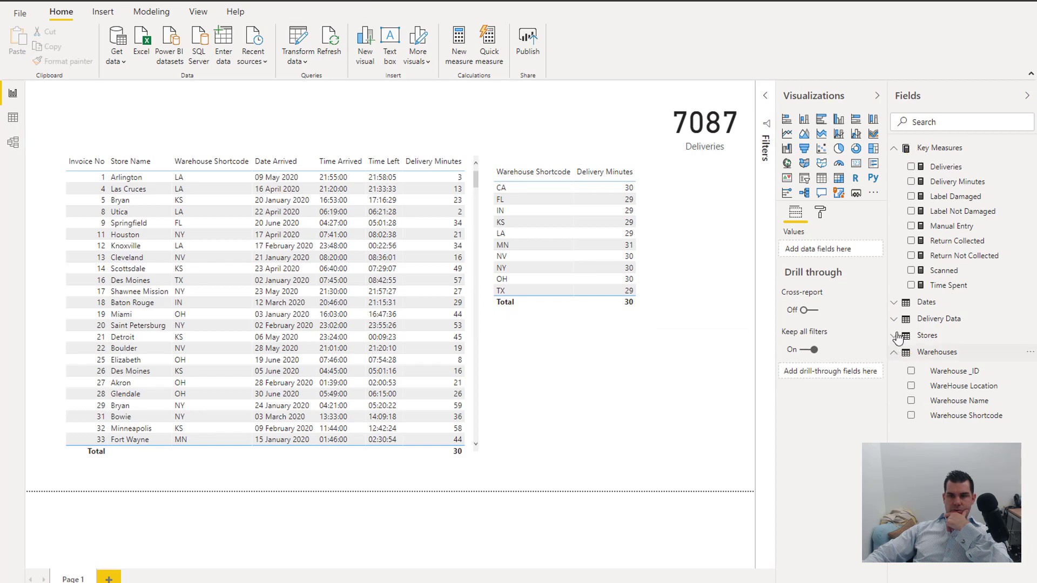
pyautogui.click(899, 353)
pyautogui.click(927, 335)
pyautogui.moveTo(955, 363); pyautogui.dragTo(616, 388)
pyautogui.moveTo(952, 184); pyautogui.dragTo(842, 263)
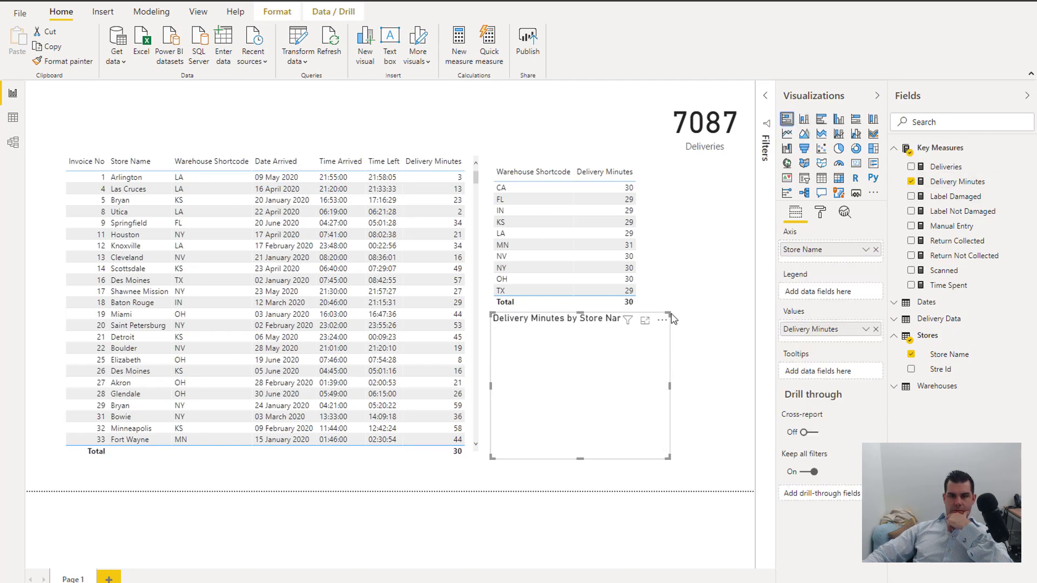
pyautogui.moveTo(670, 386); pyautogui.dragTo(727, 387)
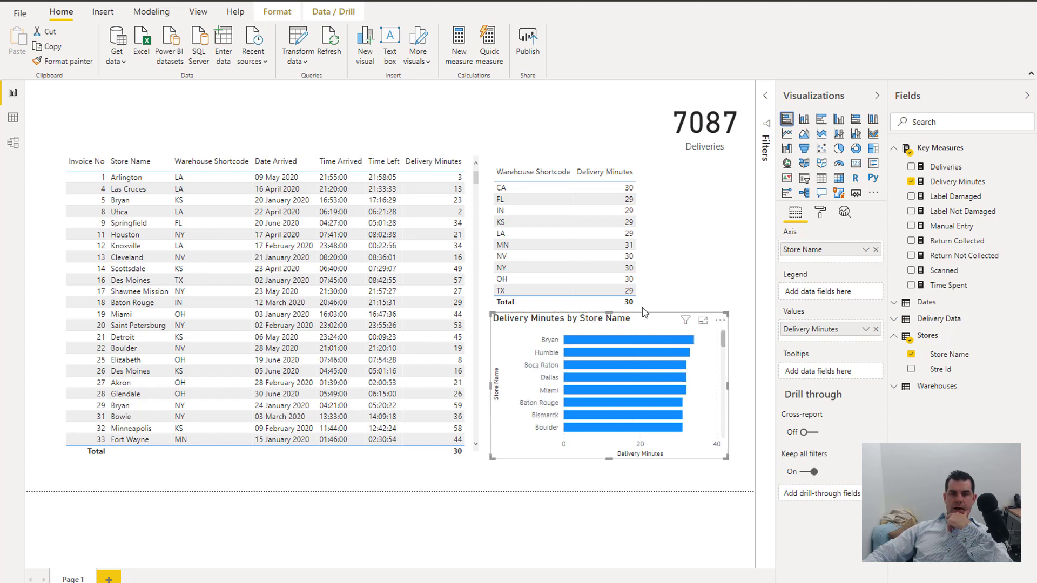
pyautogui.click(822, 180)
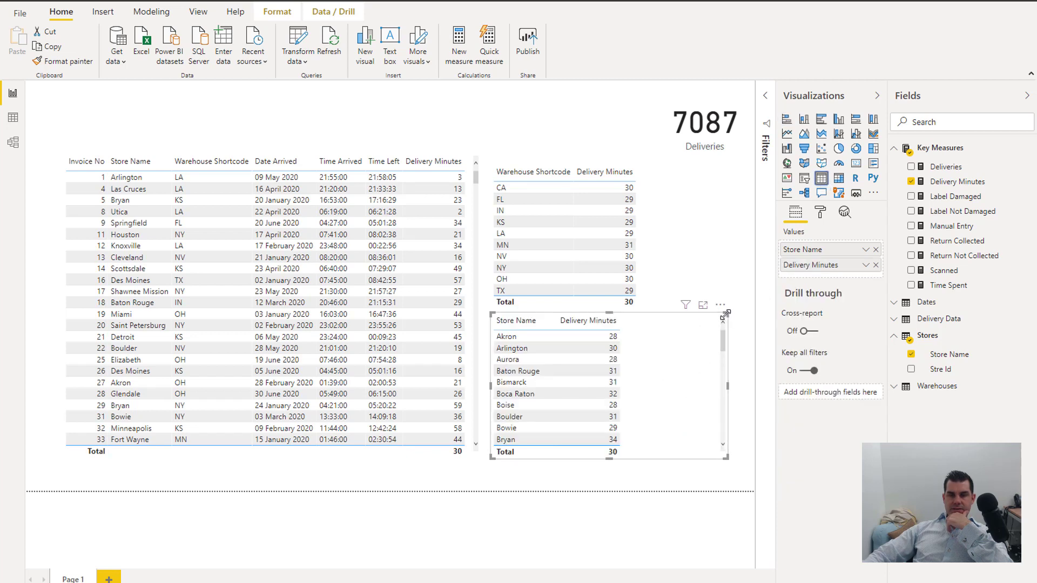
# Collapse the Key Measures group and delete the store table and the warehouse table, keeping only the invoice table
pyautogui.moveTo(442, 231)
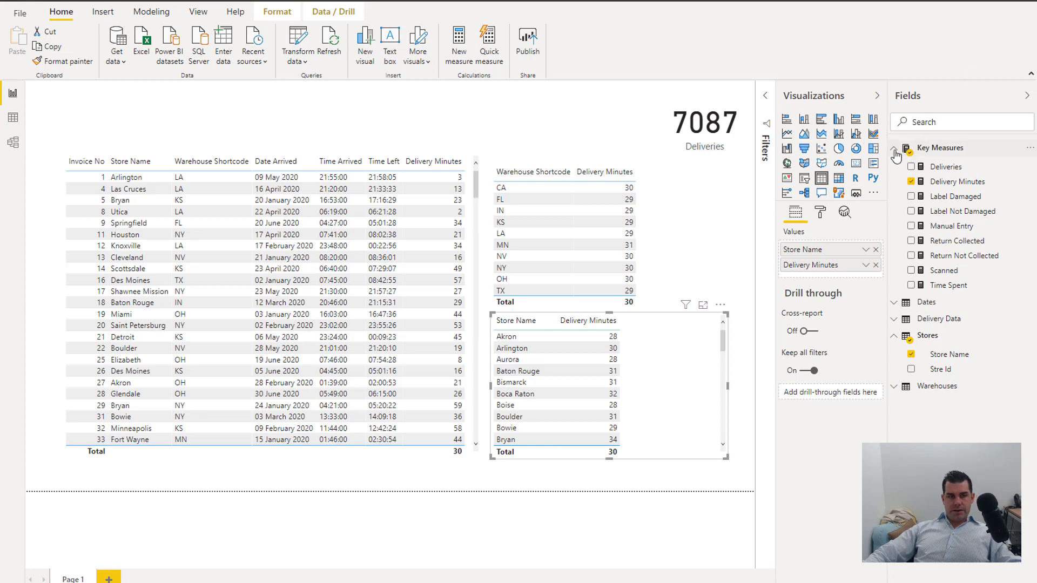
pyautogui.click(895, 150)
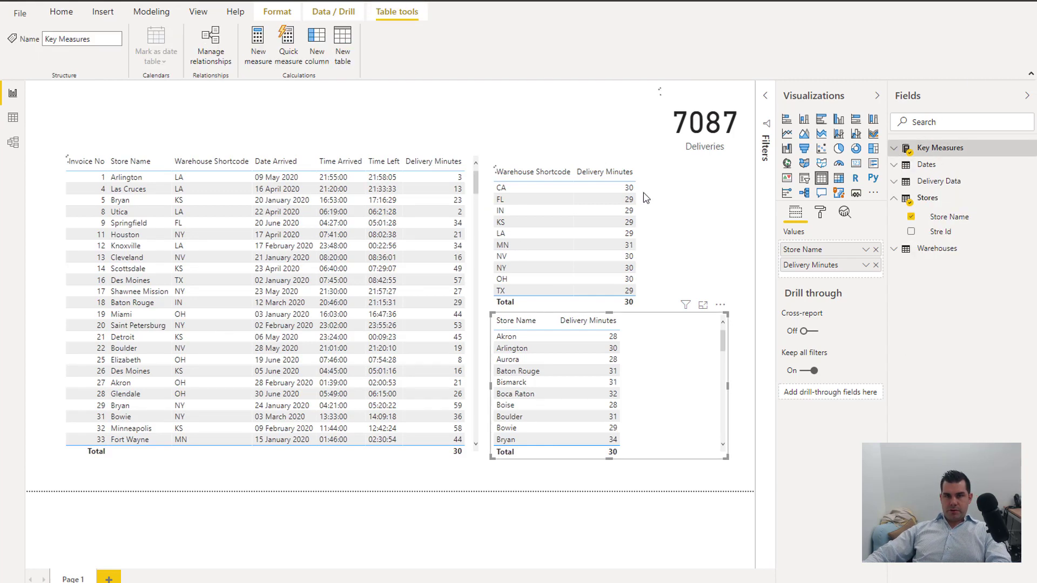
pyautogui.press('Delete')
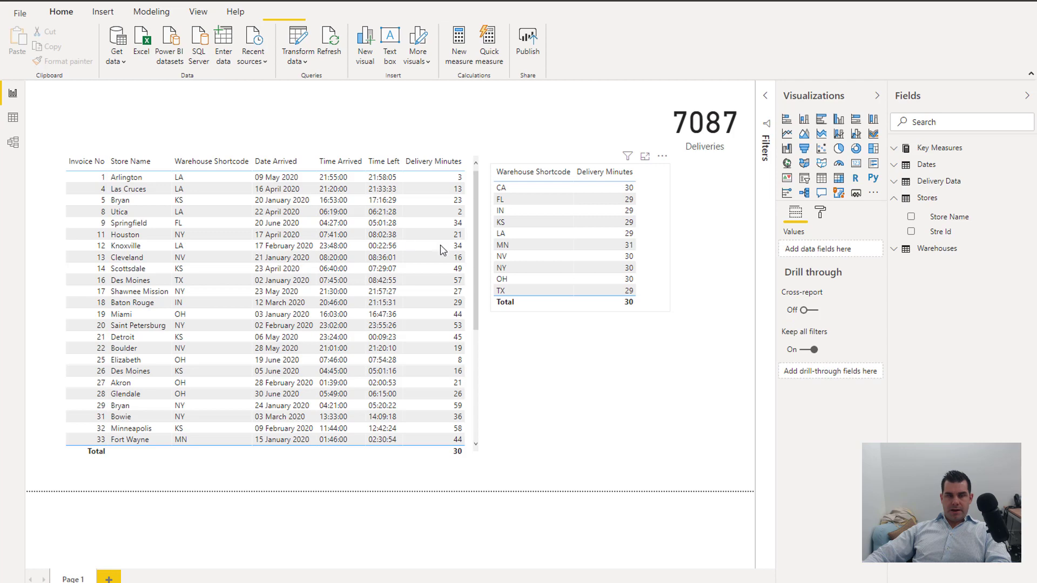
pyautogui.press('Delete')
pyautogui.click(474, 247)
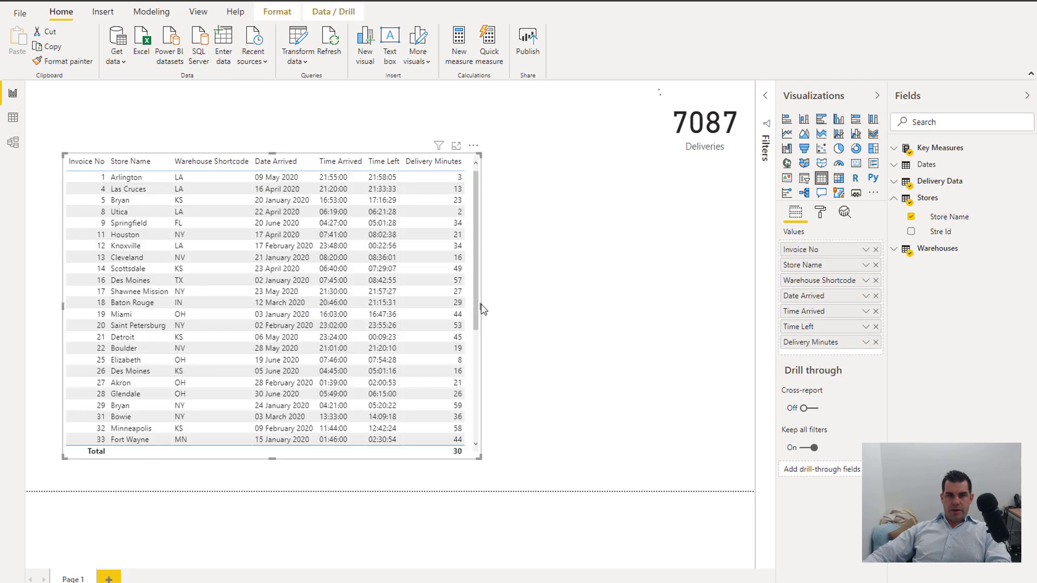
# Widen the invoice table across the page, then expand the Key Measures group and slightly enlarge the field list
pyautogui.moveTo(481, 308); pyautogui.dragTo(643, 306)
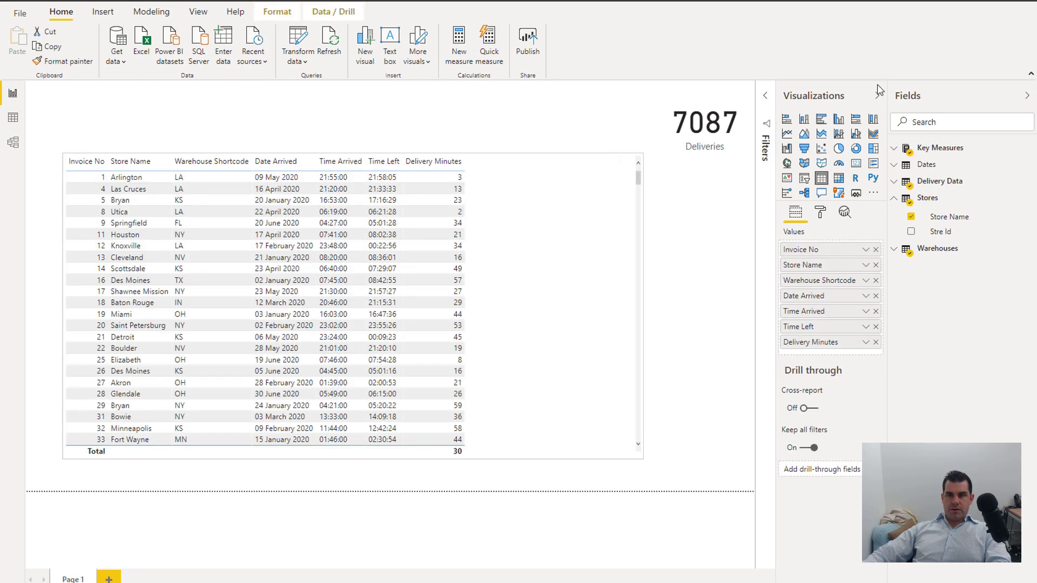
pyautogui.click(898, 150)
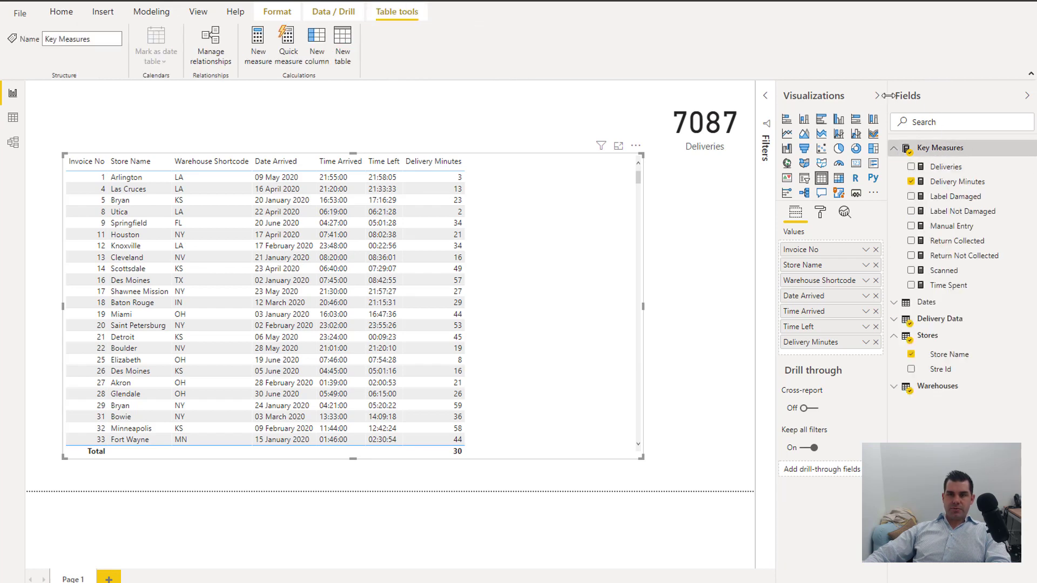
pyautogui.moveTo(889, 95); pyautogui.dragTo(880, 105)
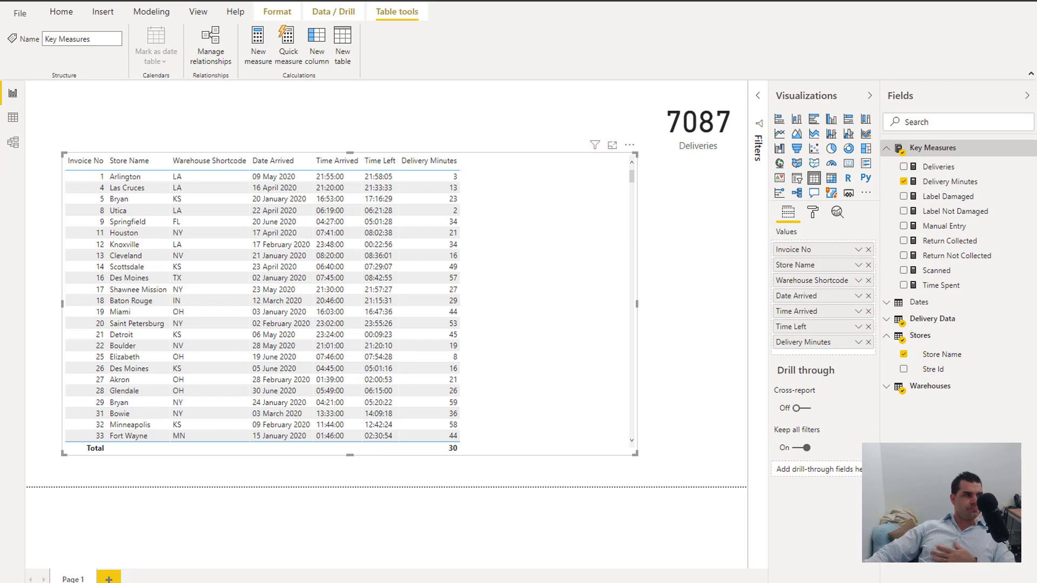
# Switch to the Enterprise DNA forum in the maximised browser and open the Power BI Challenge 4 - Delivery App Review topic
pyautogui.hotkey('alt', 'Tab')
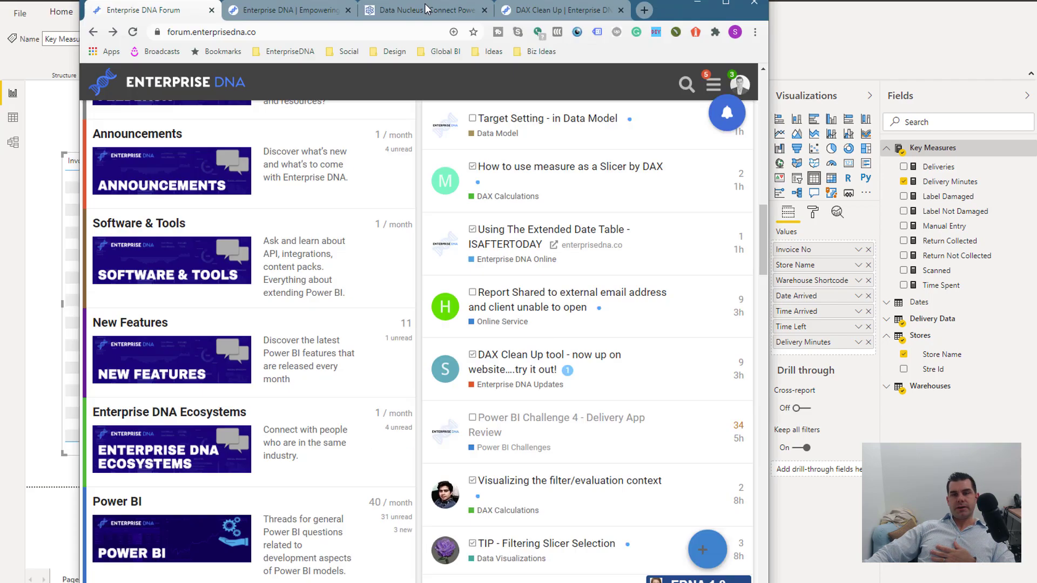
pyautogui.click(738, 3)
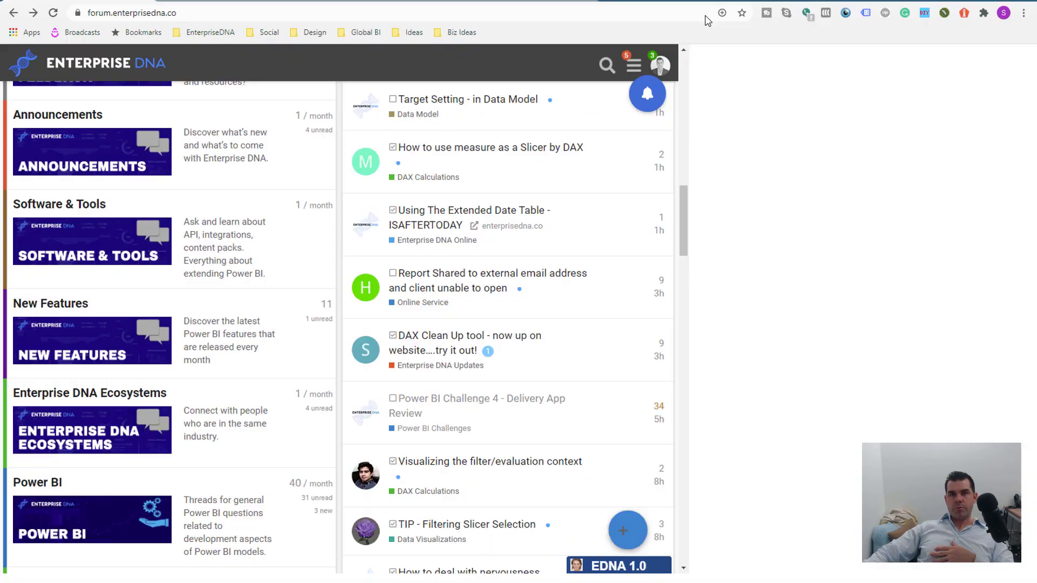
pyautogui.scroll(-10, 78, 250)
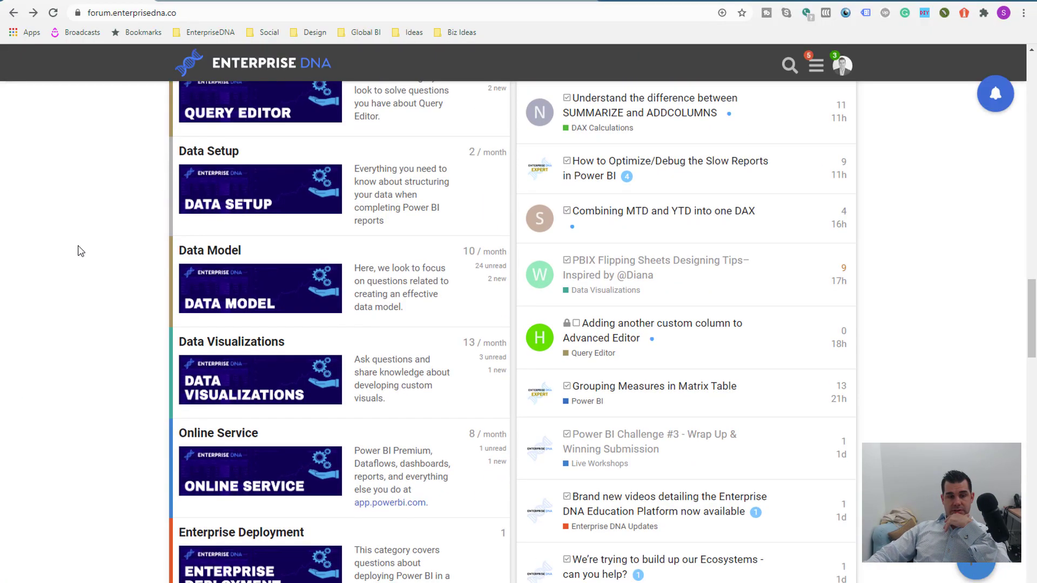
pyautogui.scroll(-12, 76, 248)
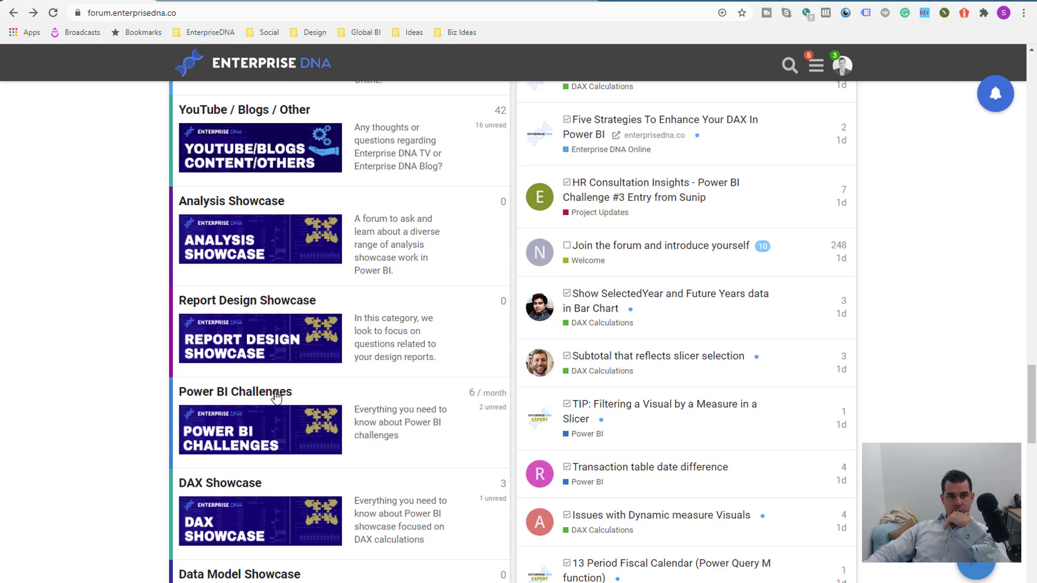
pyautogui.click(295, 438)
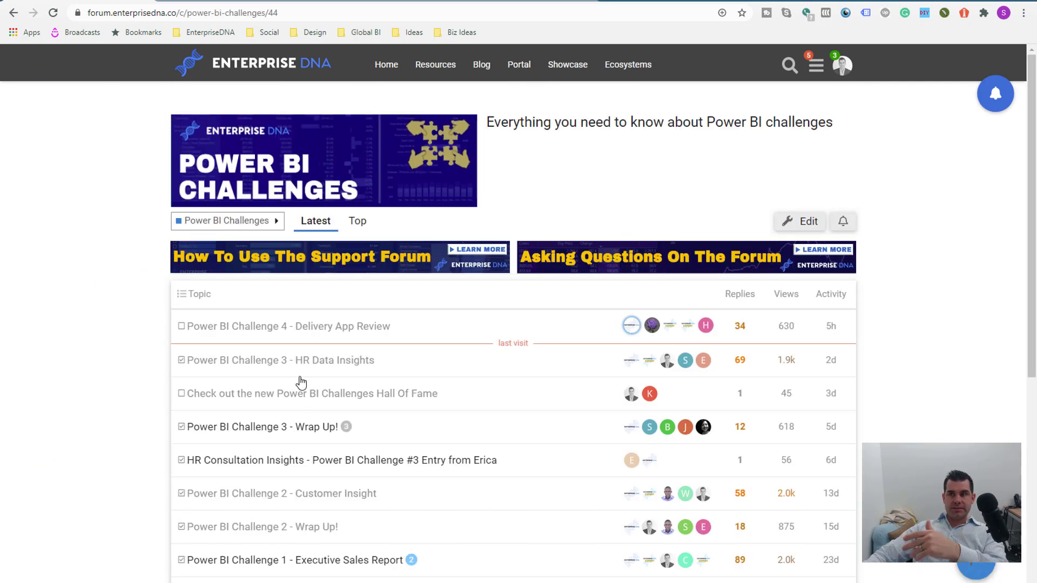
pyautogui.click(303, 336)
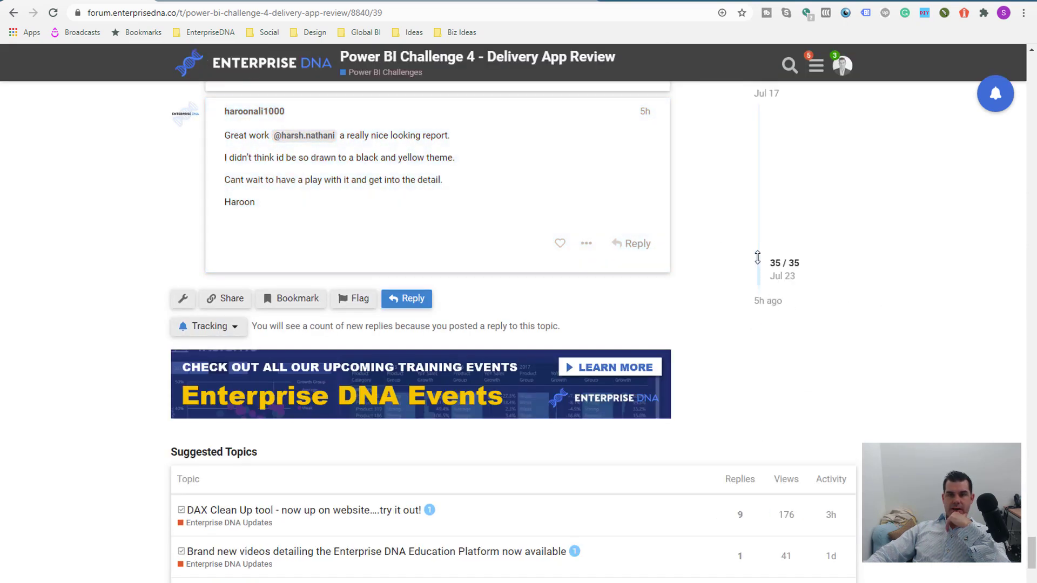
# Read the brief in the topic's first post, checking the requirements on warehouse-store combinations, time at store, manual entry, damaged labels and returns
pyautogui.moveTo(762, 243); pyautogui.dragTo(760, 99)
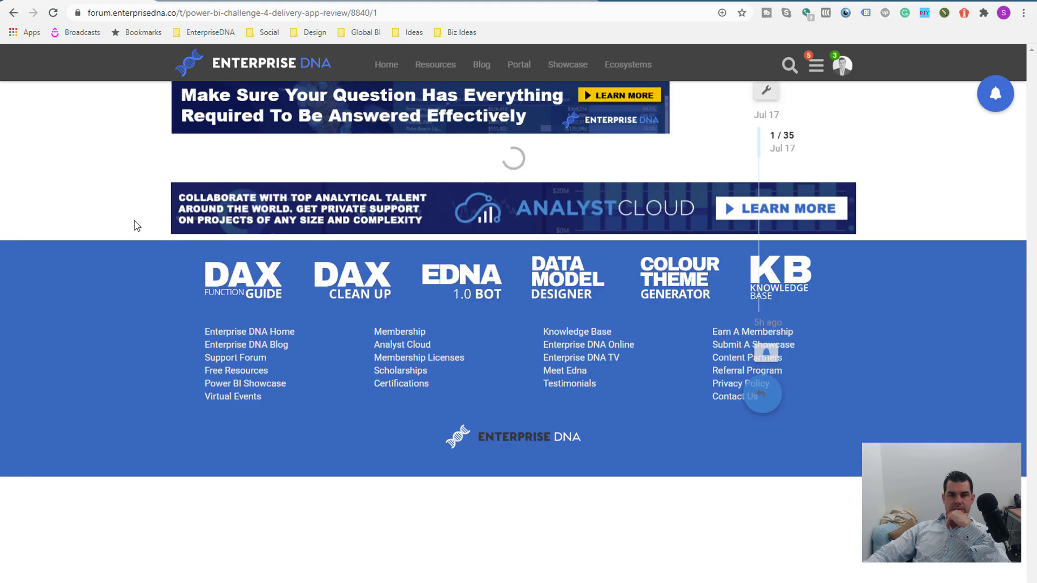
pyautogui.scroll(-6, 135, 379)
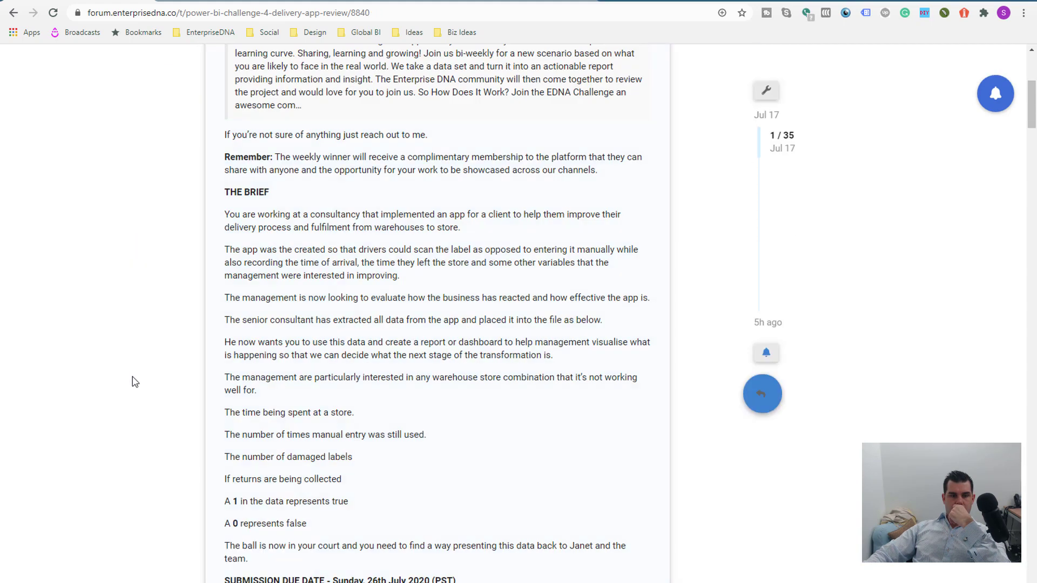
pyautogui.scroll(-3, 135, 382)
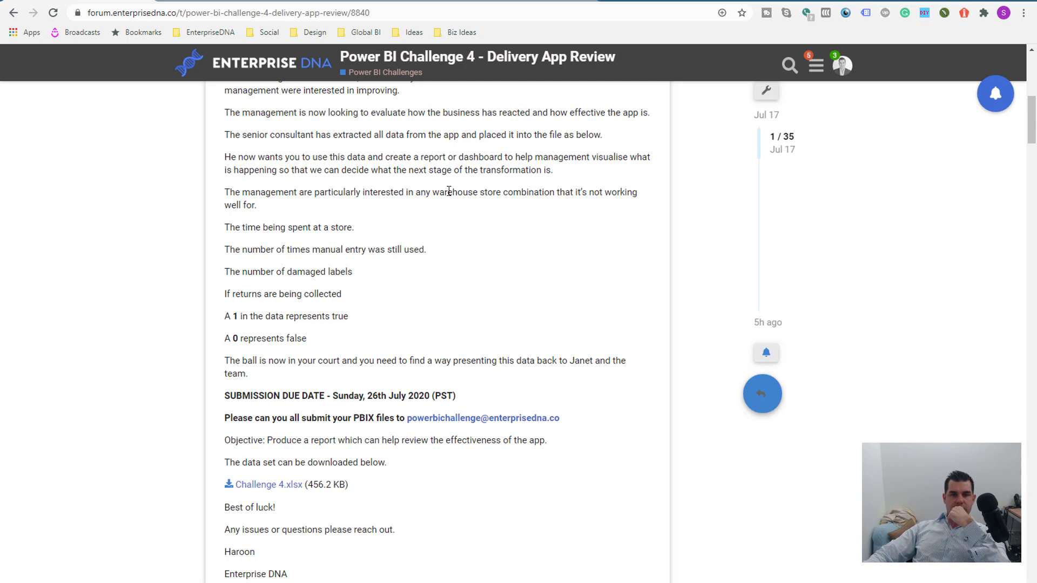
pyautogui.moveTo(450, 193); pyautogui.dragTo(547, 193)
pyautogui.moveTo(628, 192); pyautogui.dragTo(335, 189)
pyautogui.click(258, 226)
pyautogui.moveTo(236, 228); pyautogui.dragTo(343, 230)
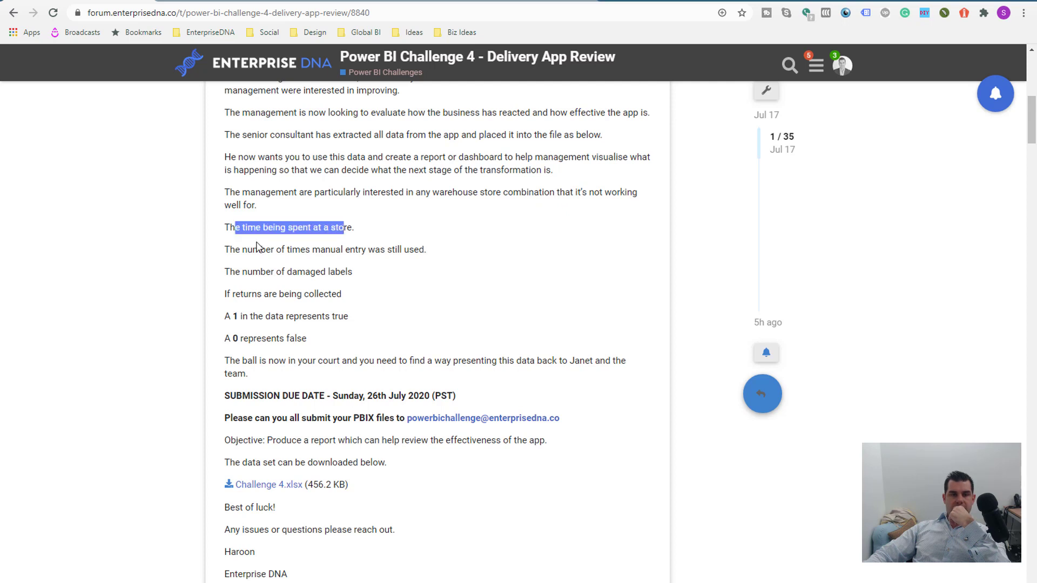
pyautogui.moveTo(235, 250); pyautogui.dragTo(405, 247)
pyautogui.moveTo(241, 271); pyautogui.dragTo(340, 273)
pyautogui.click(240, 295)
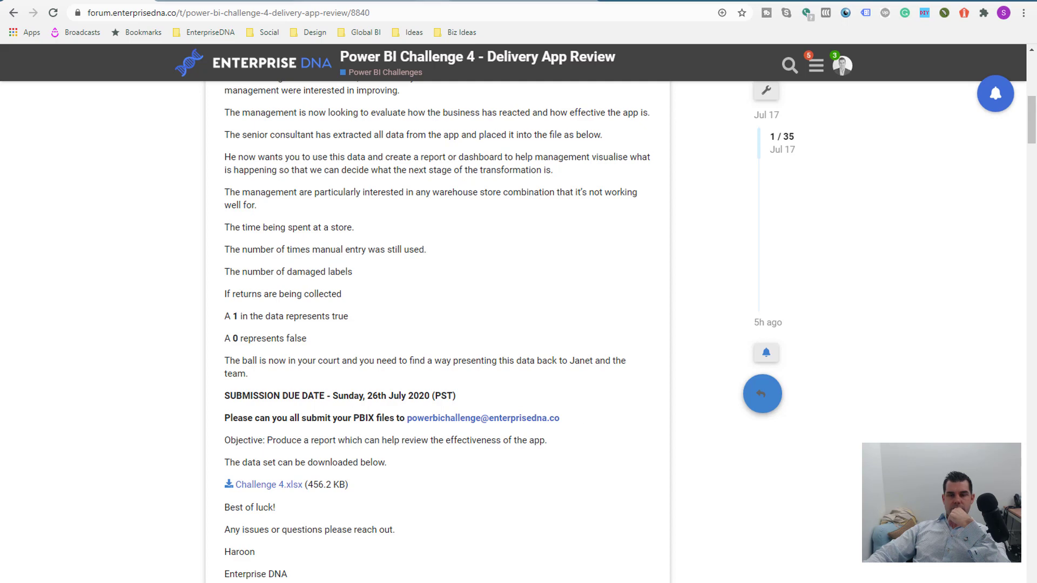
# Back in Power BI, narrow the invoice table and remove Time Arrived, Time Left, Date Arrived and Invoice No from it
pyautogui.hotkey('alt', 'Tab')
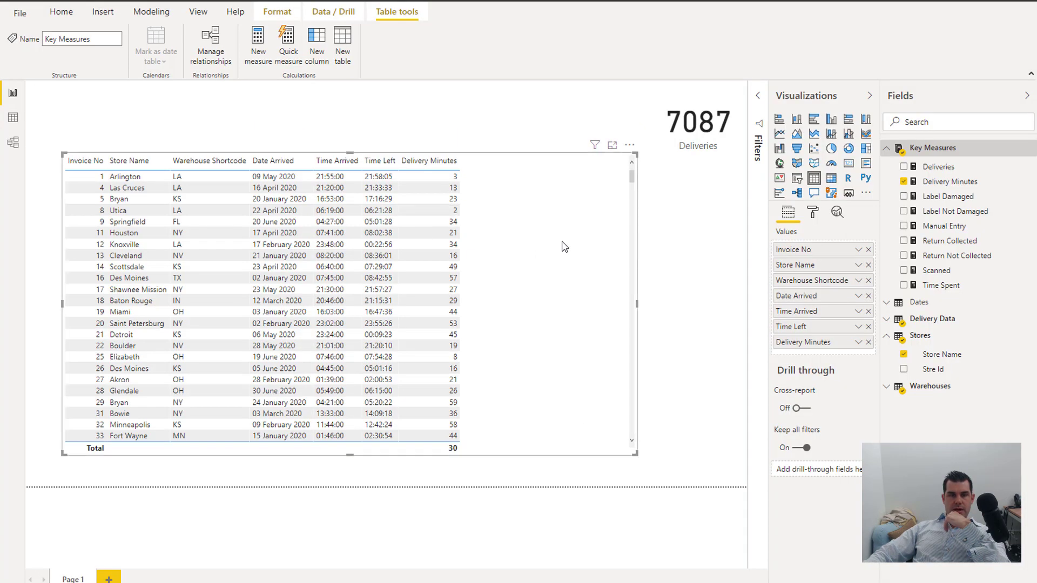
pyautogui.moveTo(637, 304); pyautogui.dragTo(488, 298)
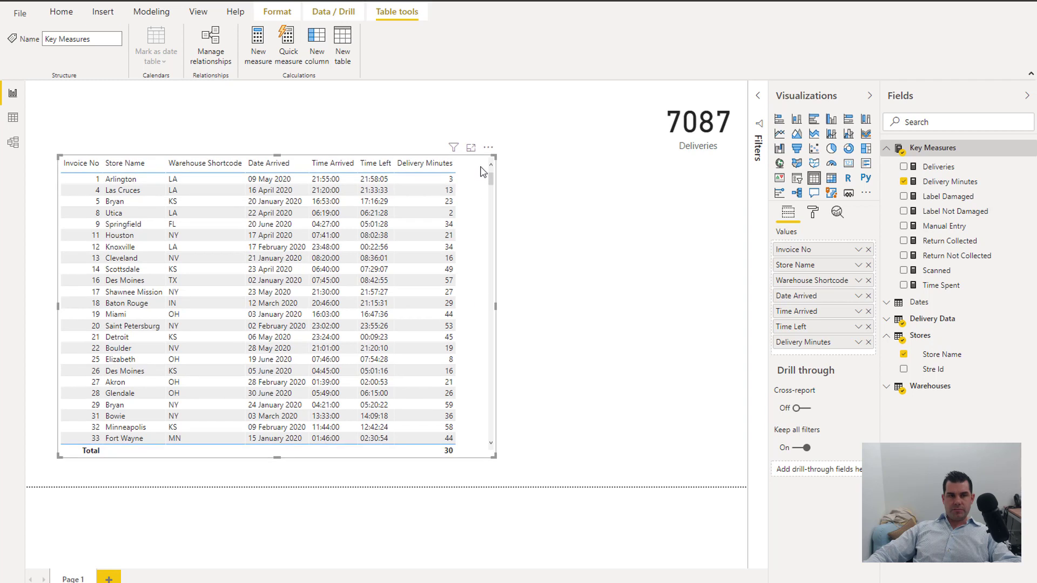
pyautogui.click(868, 312)
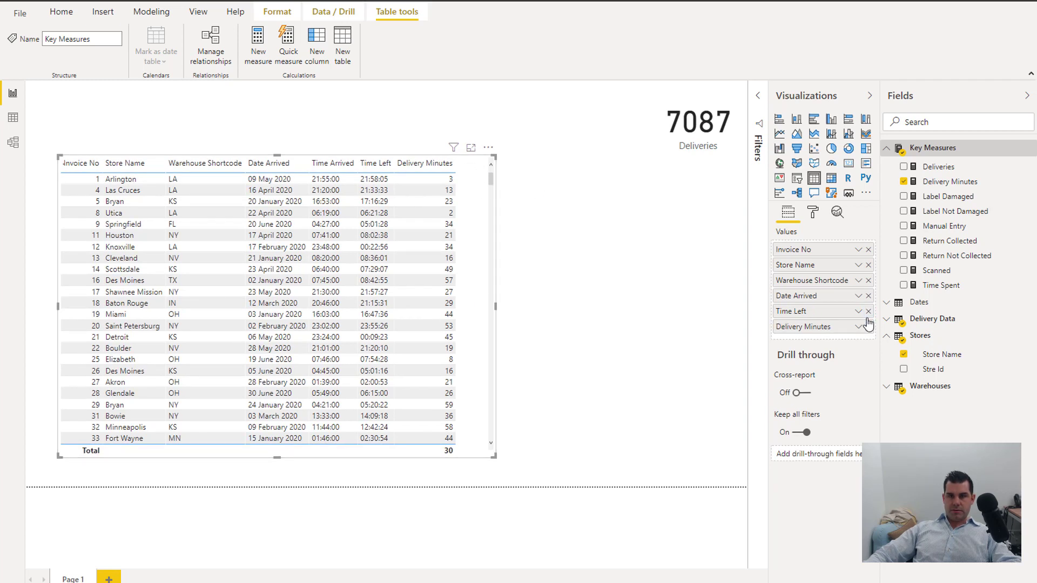
pyautogui.click(869, 312)
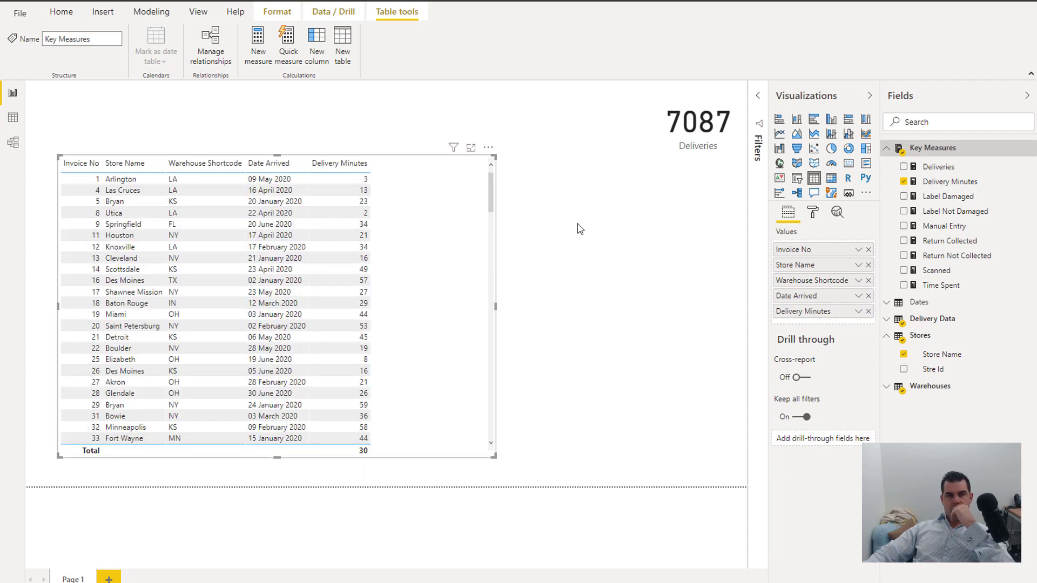
pyautogui.click(869, 297)
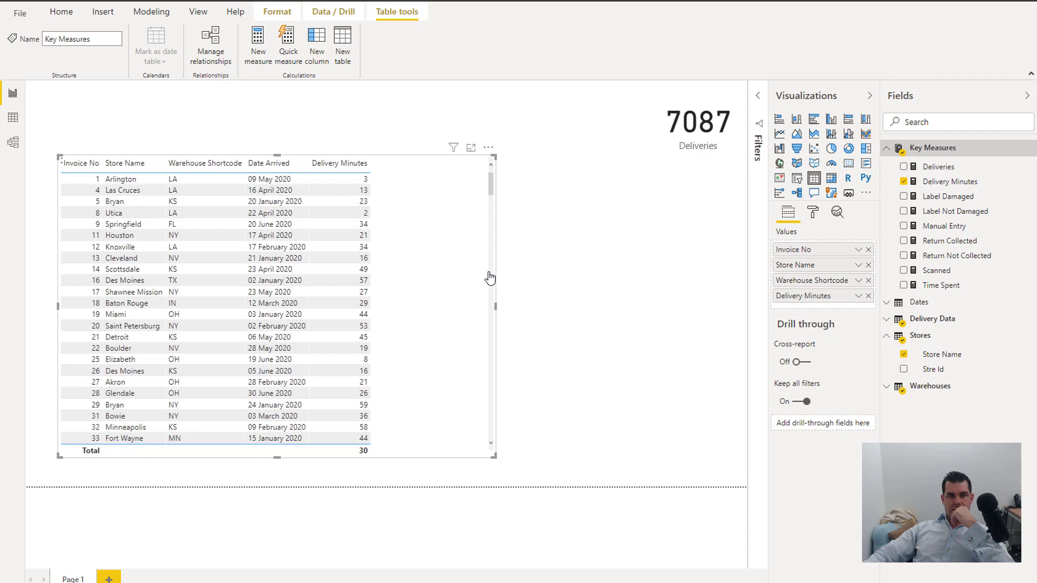
pyautogui.click(868, 249)
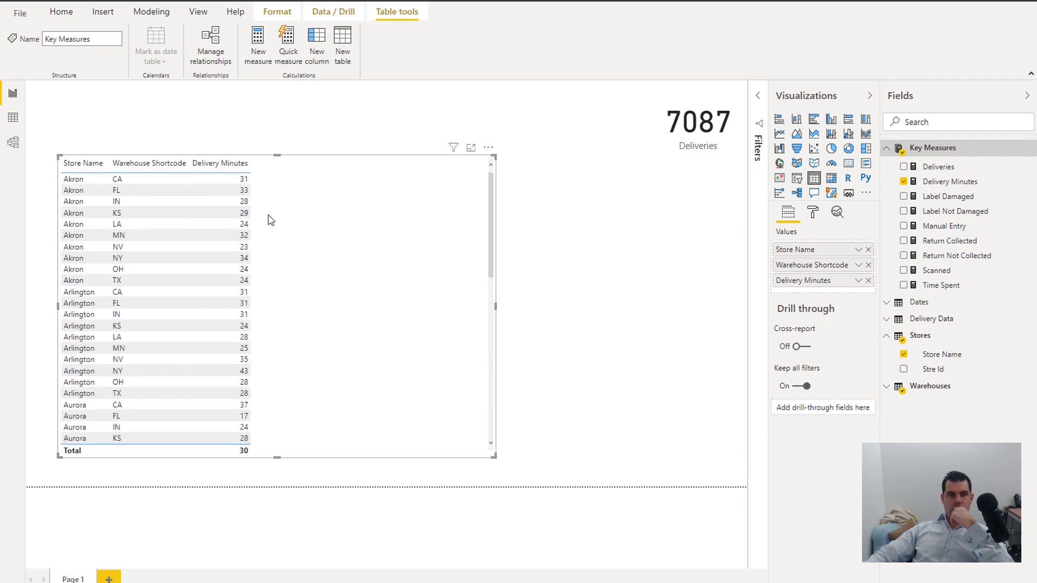
# Put Warehouse Shortcode ahead of Store Name in the table and convert the repositioned visual into a stacked bar chart
pyautogui.moveTo(837, 251); pyautogui.dragTo(837, 270)
pyautogui.moveTo(455, 204); pyautogui.dragTo(481, 198)
pyautogui.click(780, 119)
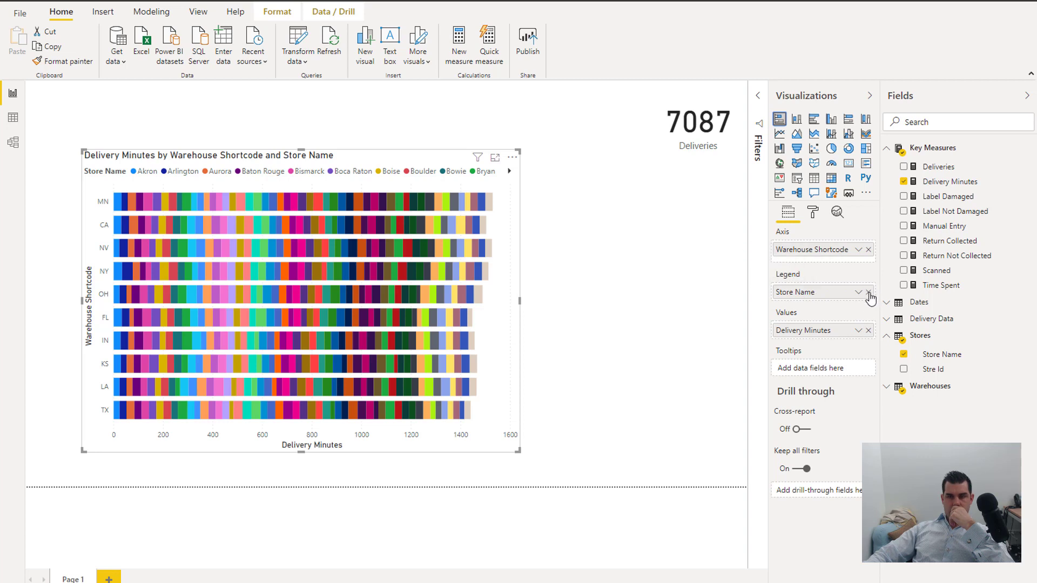
# Place Store Name under Warehouse Shortcode on the chart's axis and expand the hierarchy to show each warehouse-store combination
pyautogui.moveTo(853, 294); pyautogui.dragTo(834, 265)
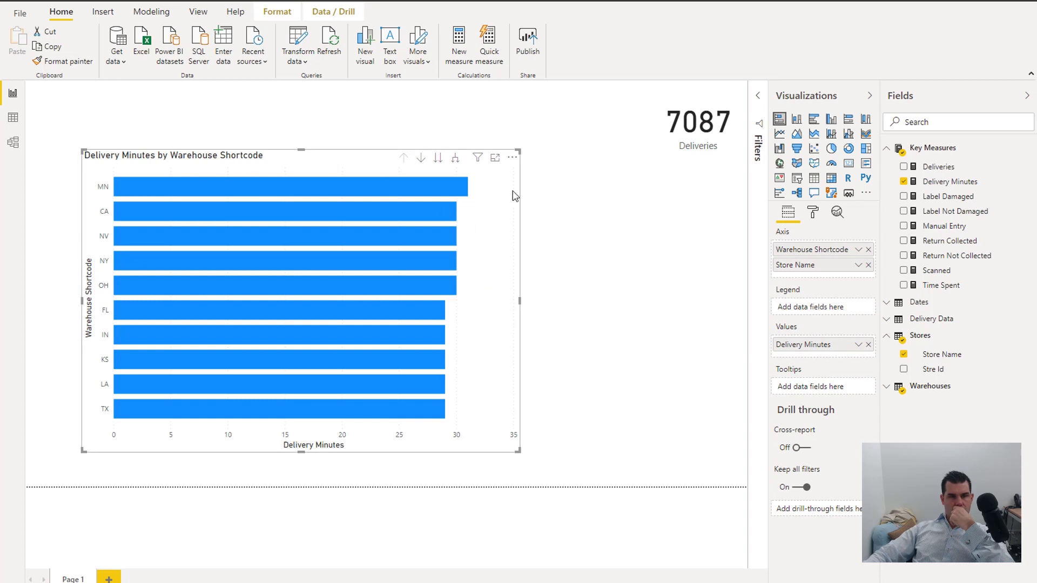
pyautogui.click(457, 158)
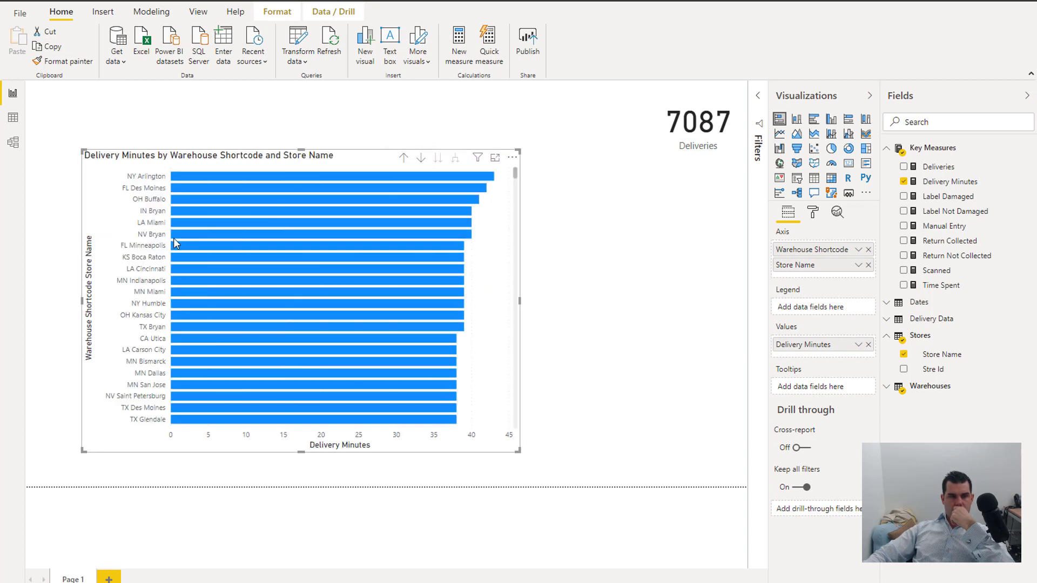
pyautogui.scroll(-8, 333, 290)
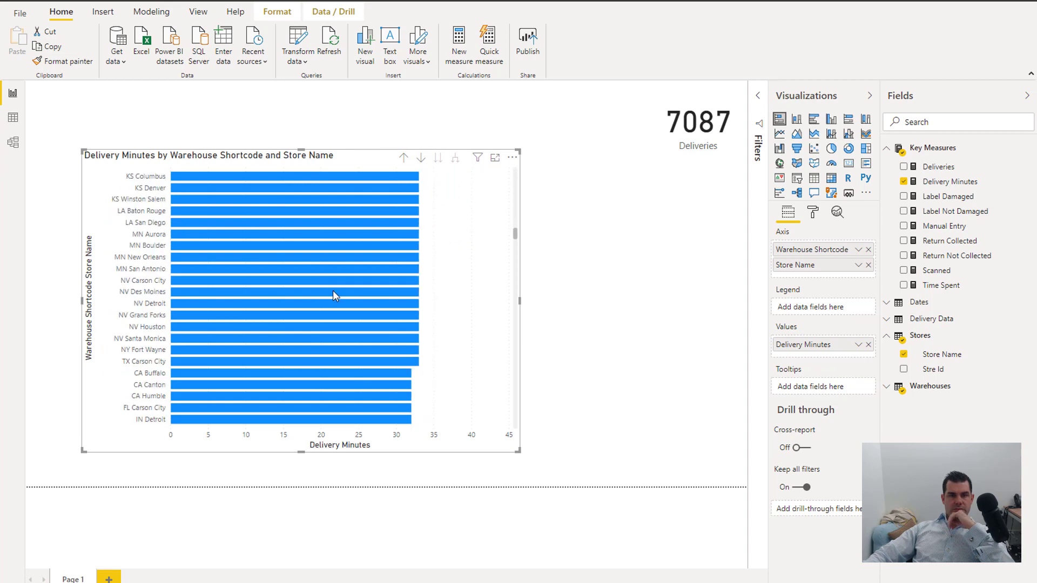
pyautogui.scroll(-10, 333, 292)
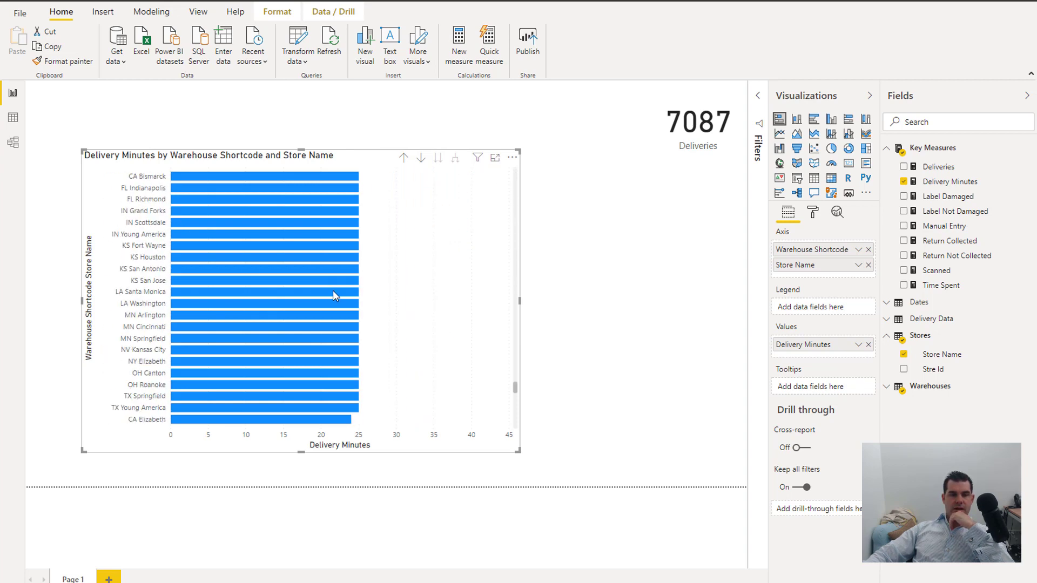
pyautogui.scroll(-4, 333, 295)
pyautogui.scroll(15, 334, 293)
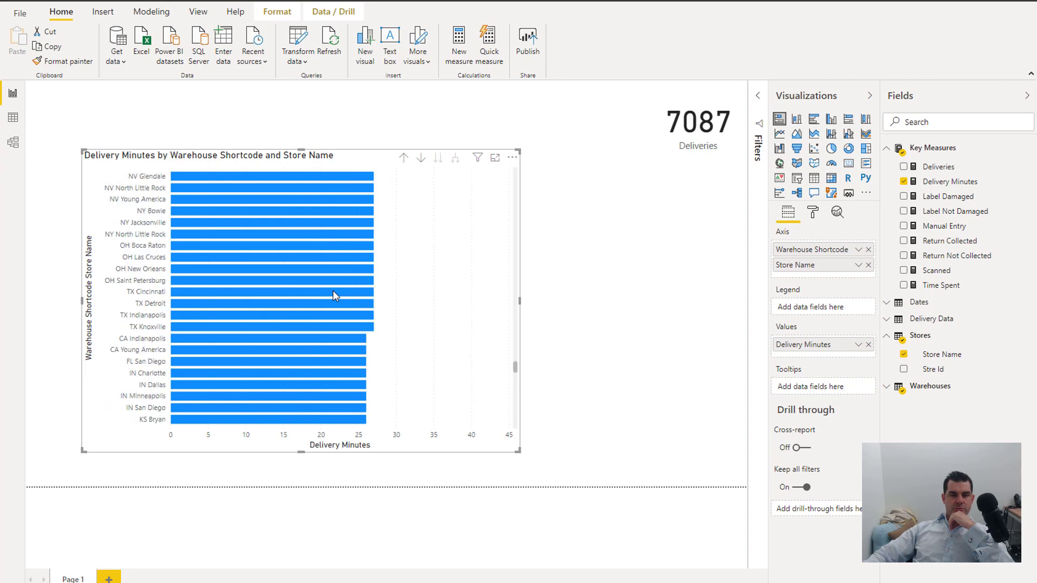
pyautogui.scroll(15, 333, 290)
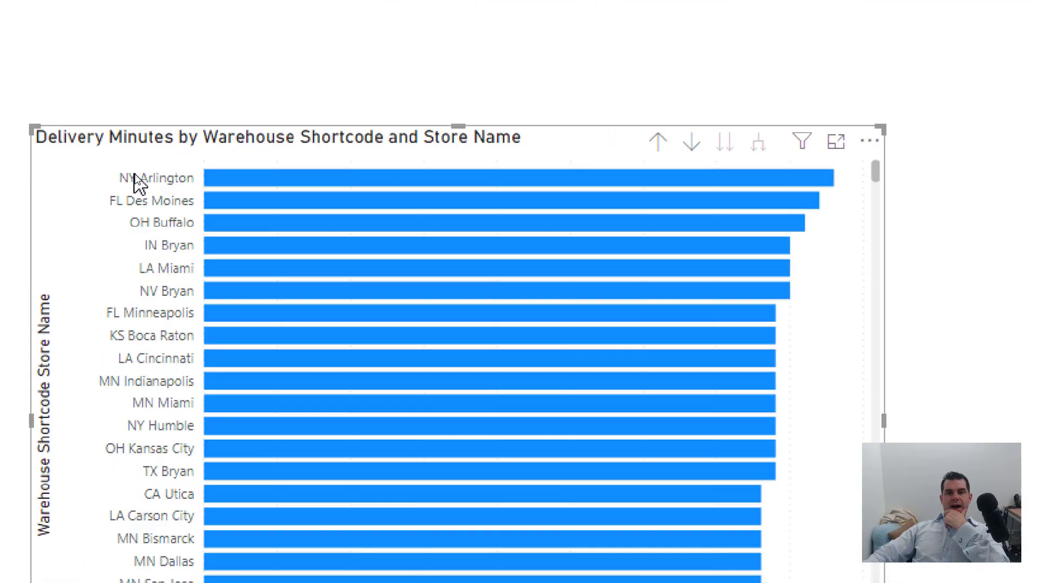
# Add the Deliveries measure to the bar chart's tooltips and check the tooltips of the longest bars
pyautogui.moveTo(471, 176)
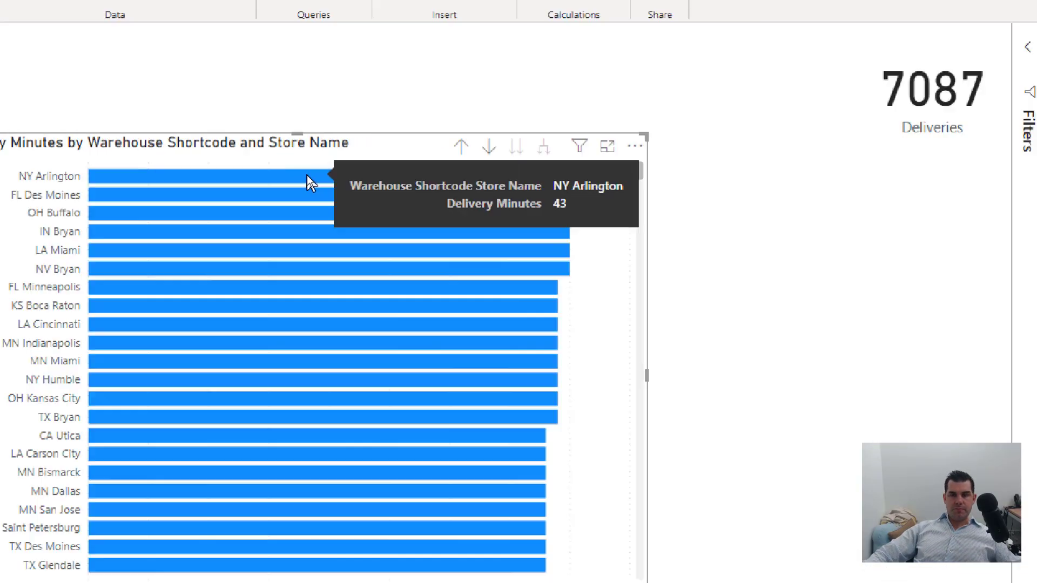
pyautogui.moveTo(942, 168); pyautogui.dragTo(810, 386)
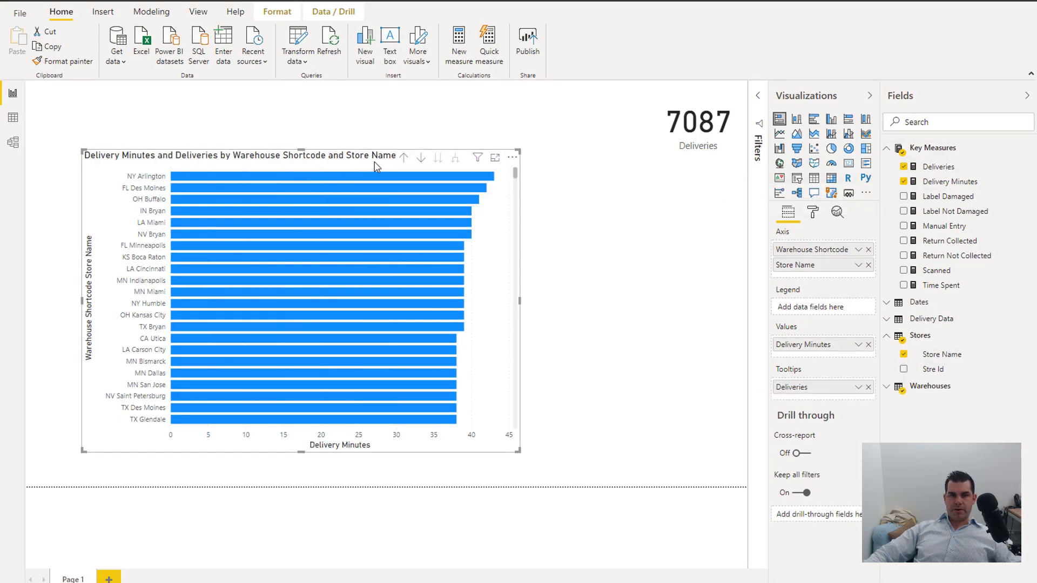
pyautogui.moveTo(374, 176)
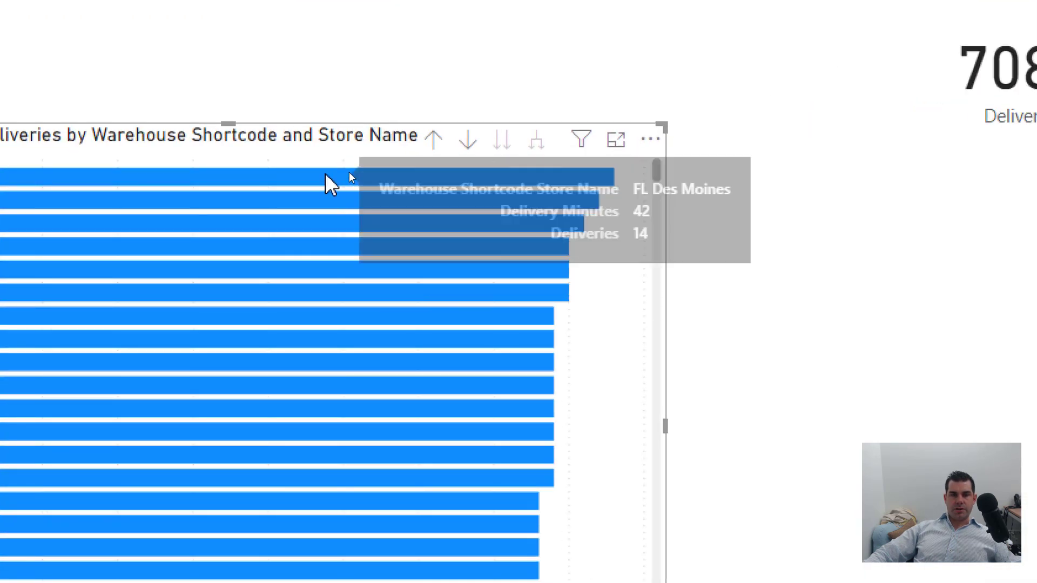
pyautogui.moveTo(324, 174)
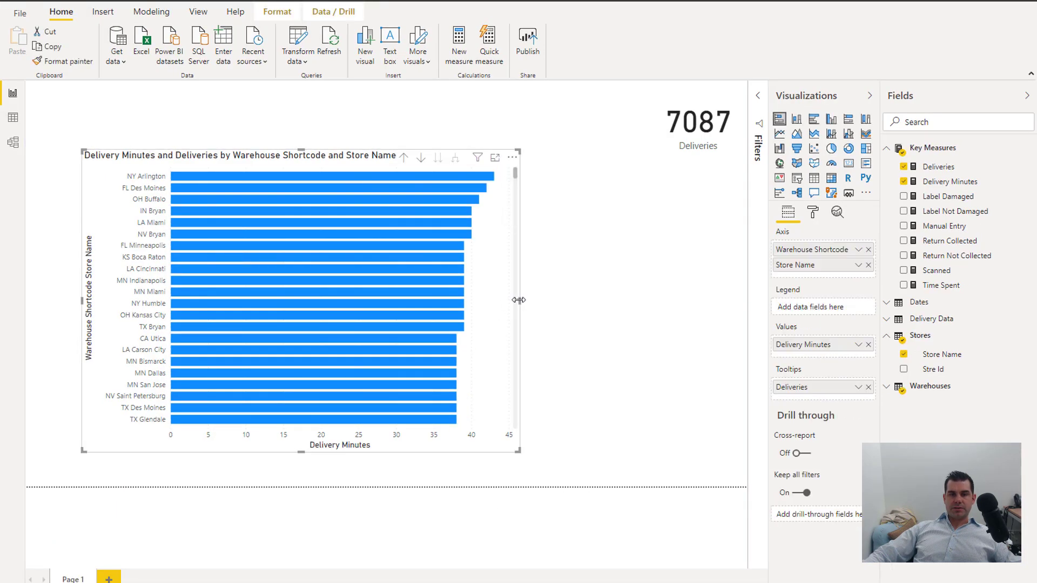
# Convert the slightly narrowed warehouse-store bar chart into a table and shift it down and inward on the page
pyautogui.moveTo(518, 300)
pyautogui.mouseDown()
pyautogui.moveTo(484, 303)
pyautogui.moveTo(511, 308)
pyautogui.mouseUp()
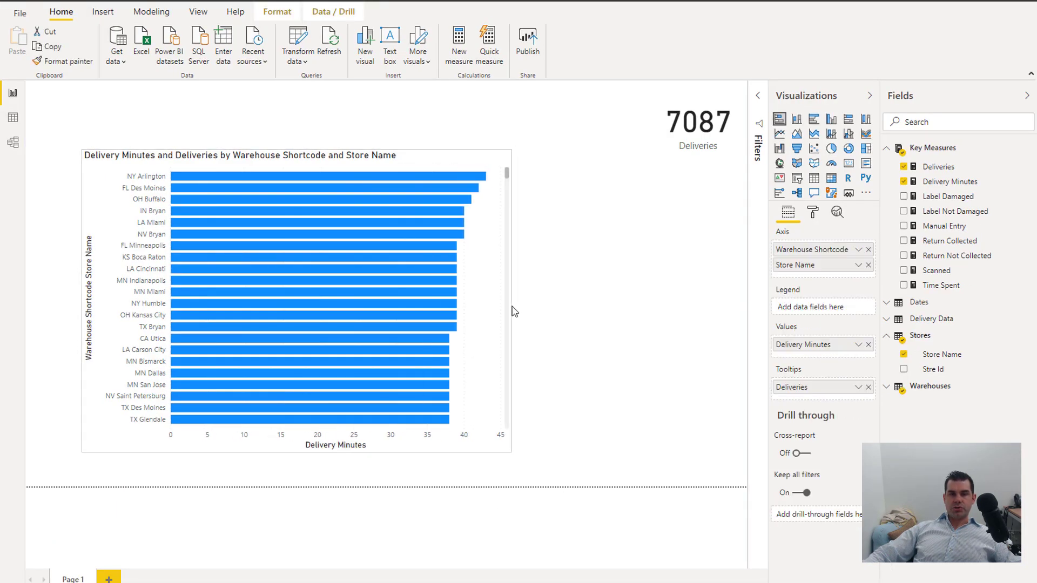
pyautogui.click(814, 179)
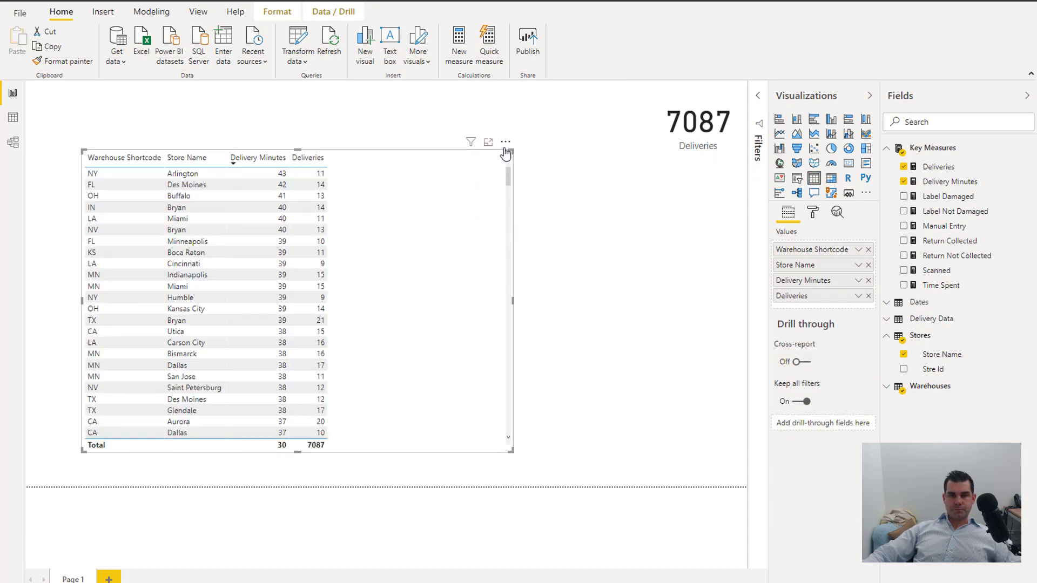
pyautogui.moveTo(506, 152); pyautogui.dragTo(540, 165)
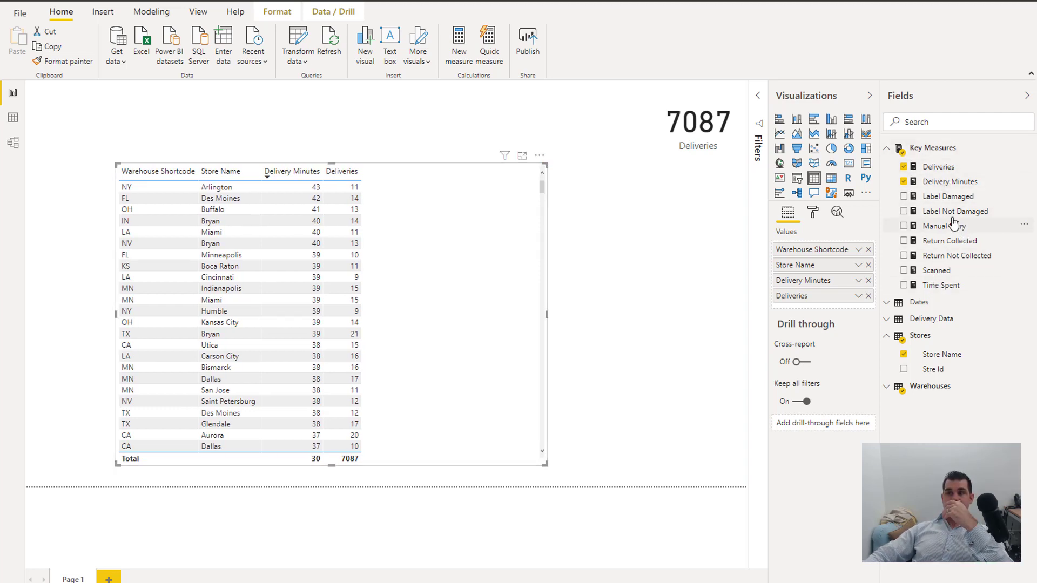
# Create a measure in Key Measures: % Damaged = DIVIDE( [Label Damaged], [Deliveries], 0 )
pyautogui.click(940, 199)
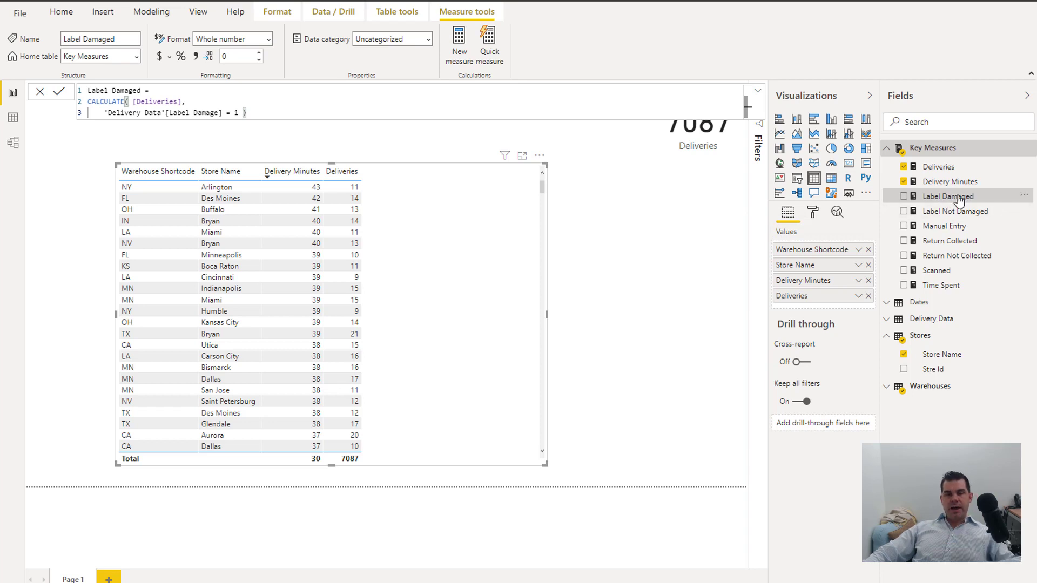
pyautogui.click(461, 43)
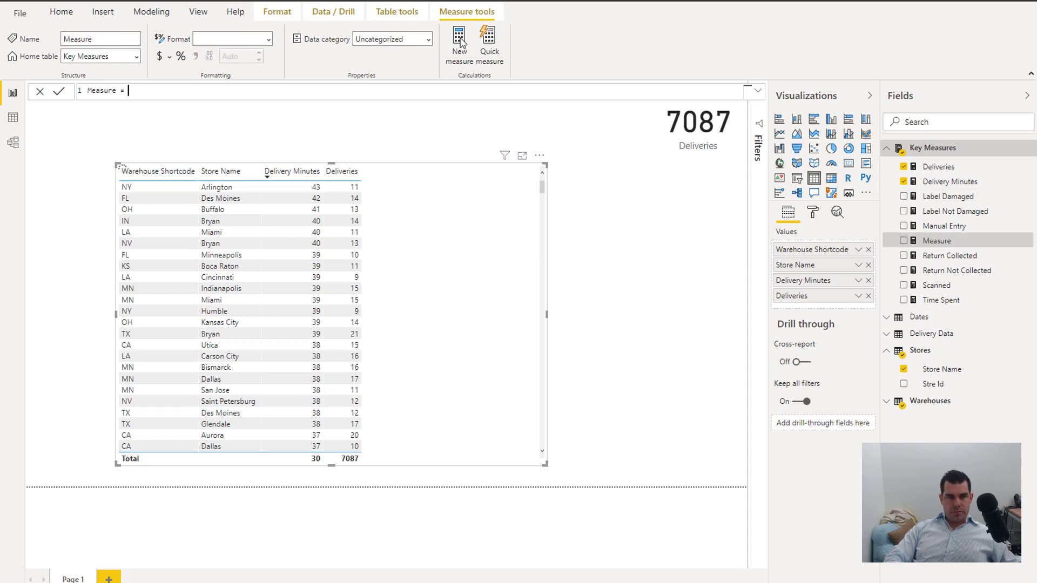
pyautogui.hotkey('shift', 'Left')
pyautogui.hotkey('shift', 'Left')
pyautogui.hotkey('shift', 'Left')
pyautogui.hotkey('shift', 'Left')
pyautogui.hotkey('shift', 'Left')
pyautogui.hotkey('shift', 'Left')
pyautogui.hotkey('shift', 'Left')
pyautogui.hotkey('shift', 'Left')
pyautogui.hotkey('shift', 'Left')
pyautogui.hotkey('shift', 'Left')
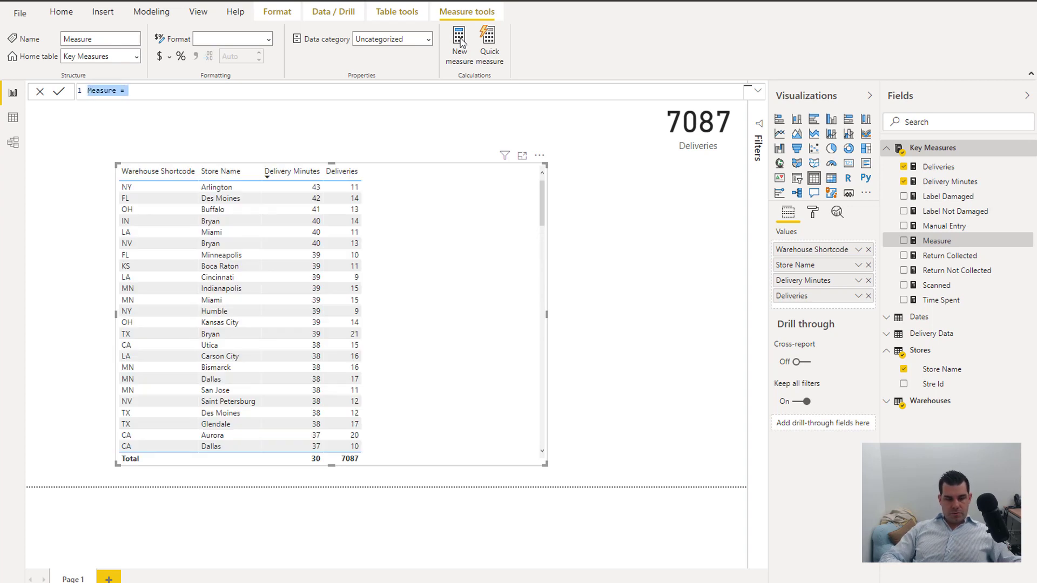
pyautogui.write('%')
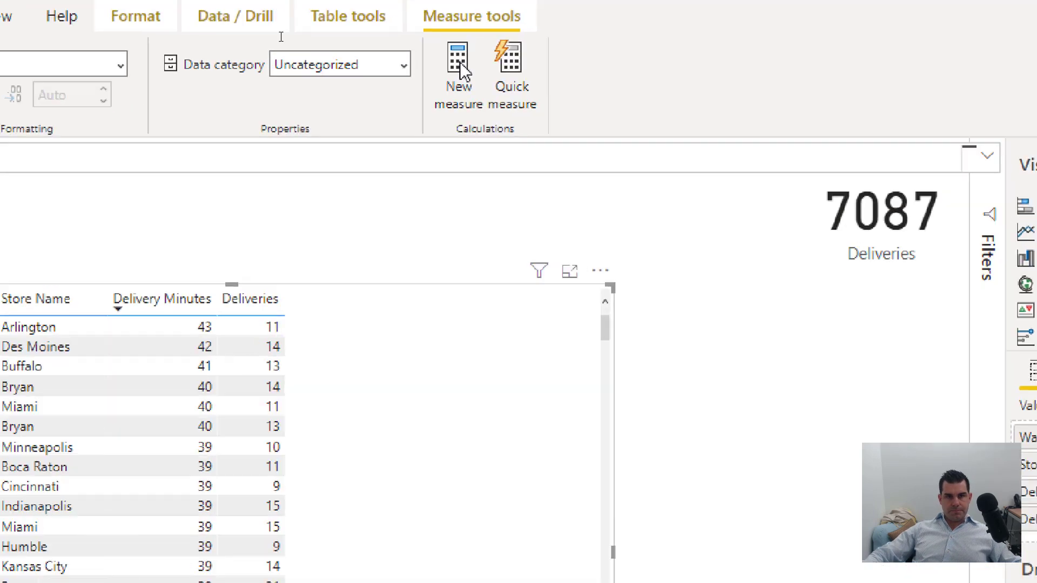
pyautogui.write(' Damaged')
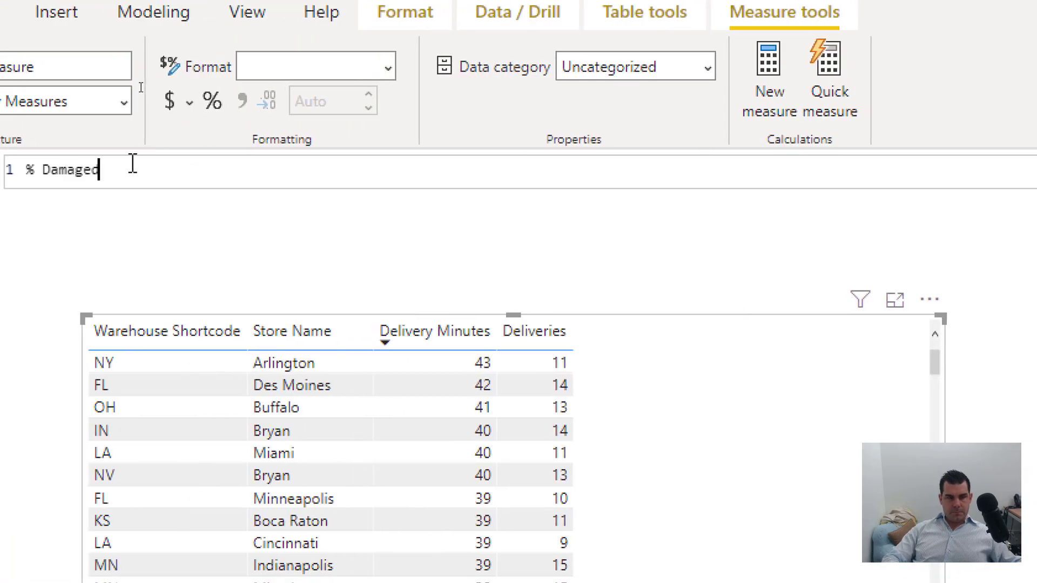
pyautogui.write(' = DIVIDE(')
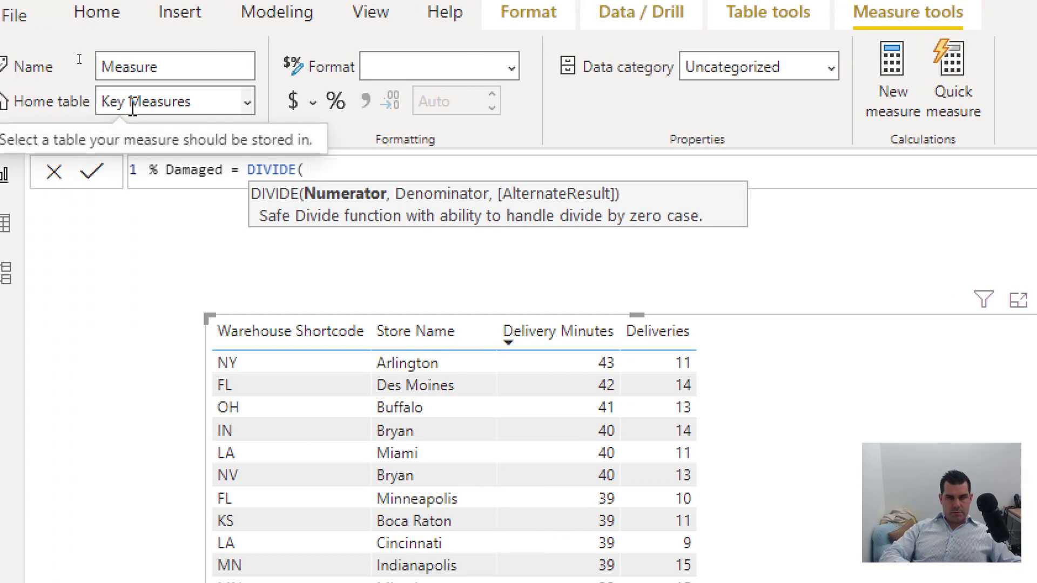
pyautogui.write('Dam')
pyautogui.press('Tab')
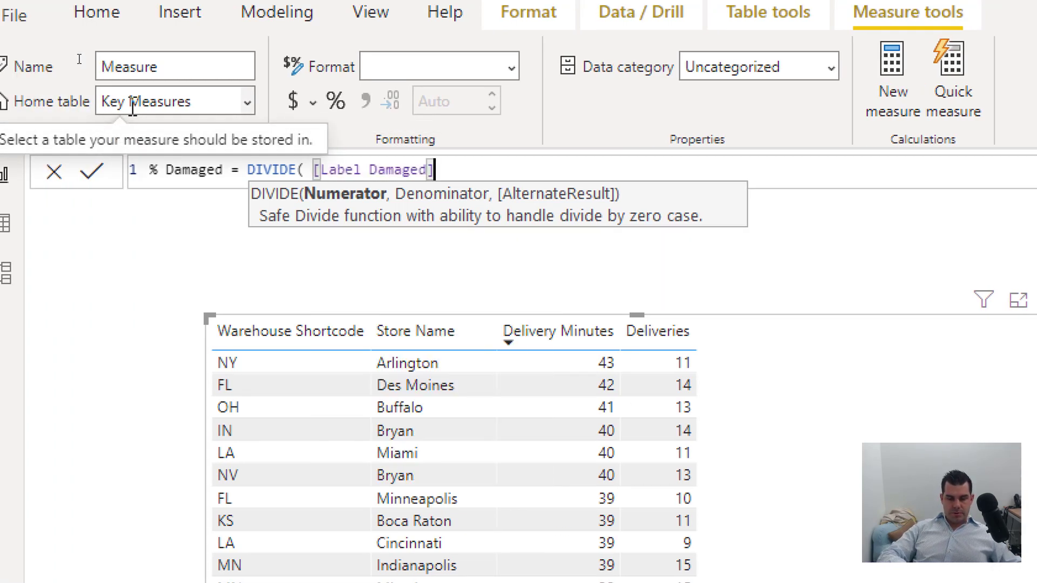
pyautogui.write(', Deli')
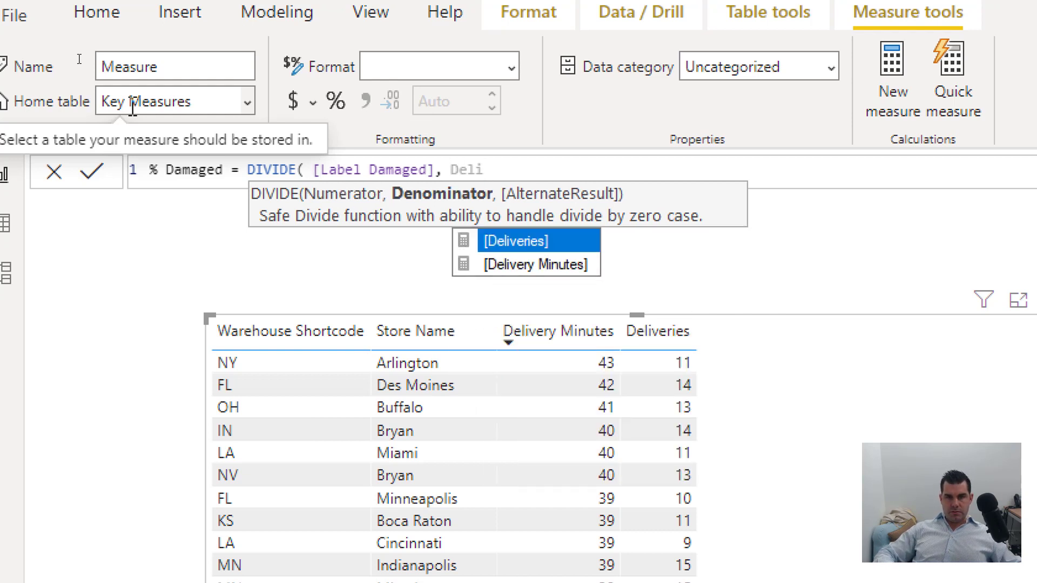
pyautogui.press('Tab')
pyautogui.write(', 0 )')
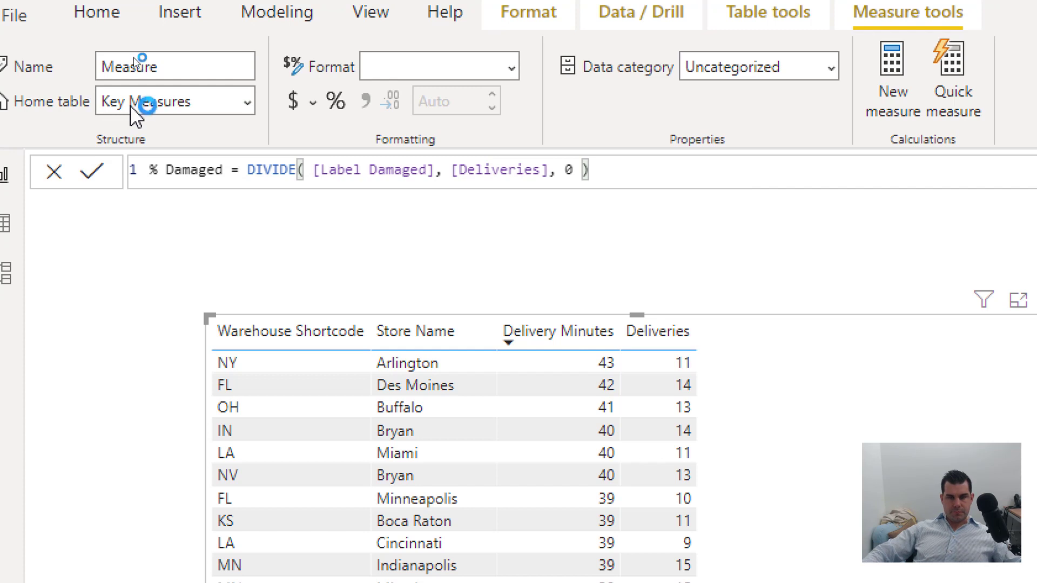
pyautogui.press('Return')
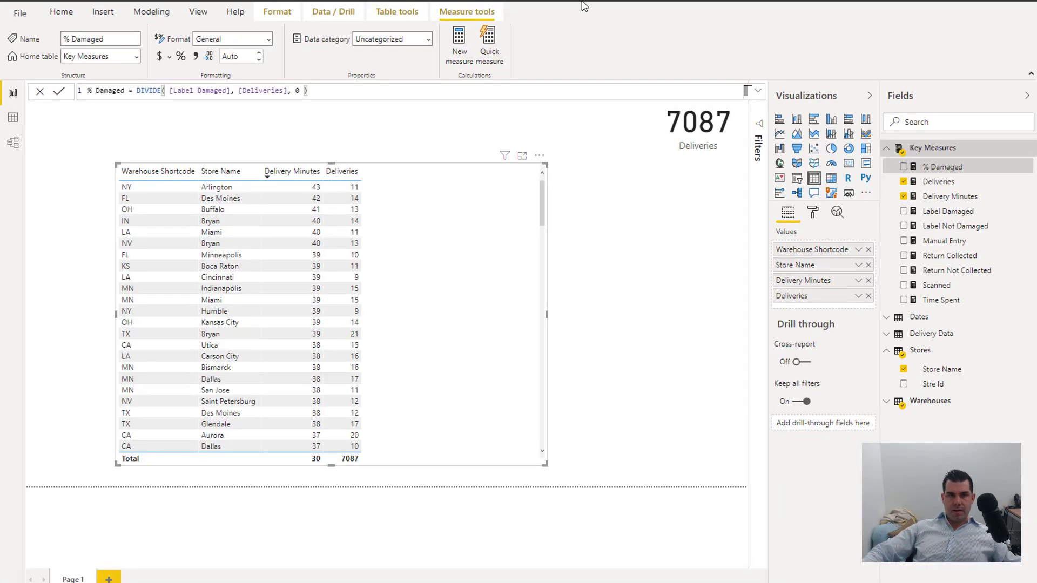
# Create a measure in Key Measures: % Manual = DIVIDE( [Manual Entry], [Deliveries], 0 )
pyautogui.click(460, 44)
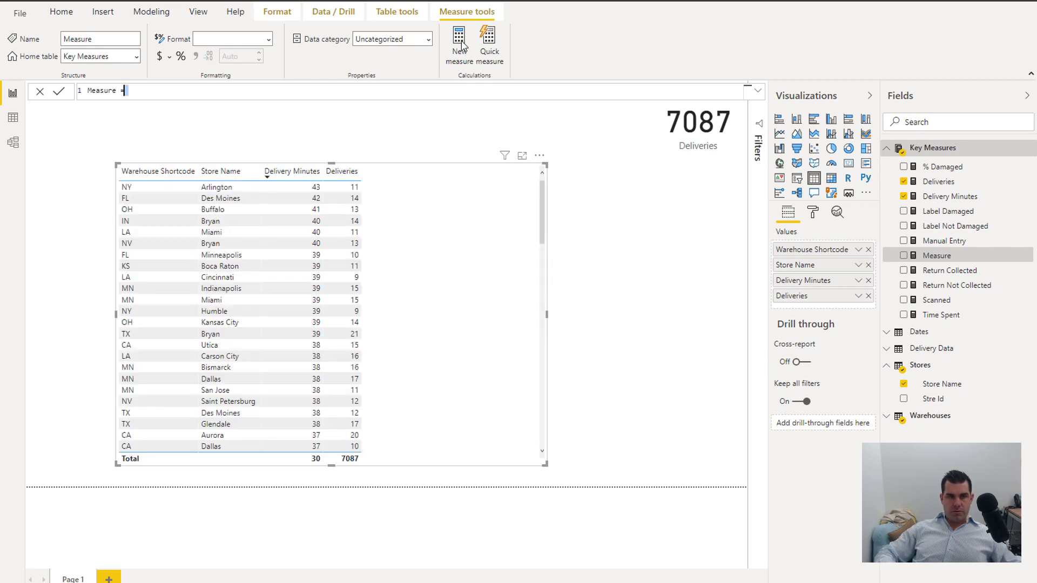
pyautogui.hotkey('ctrl', 'a')
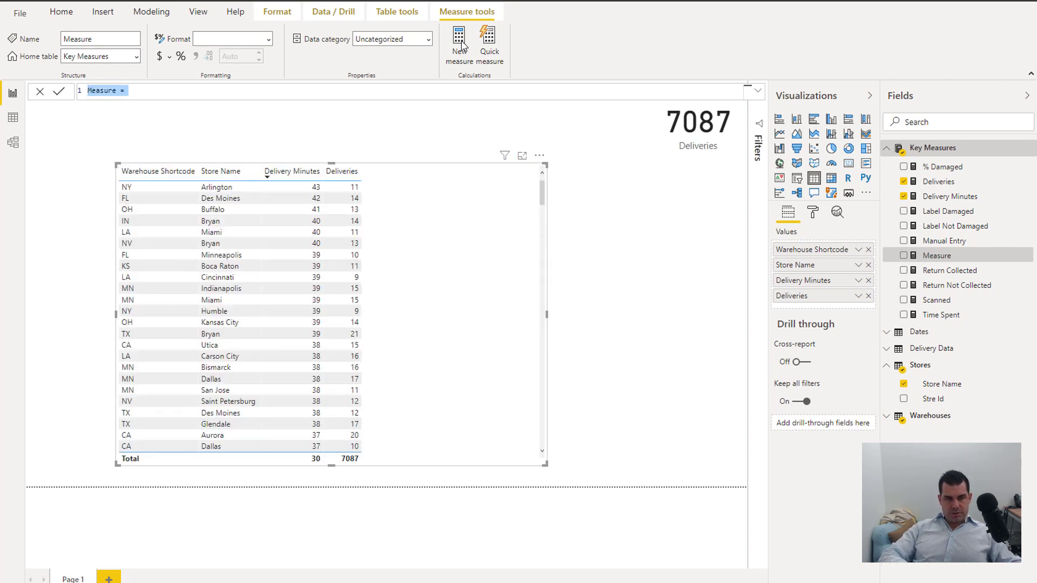
pyautogui.write('% Manu')
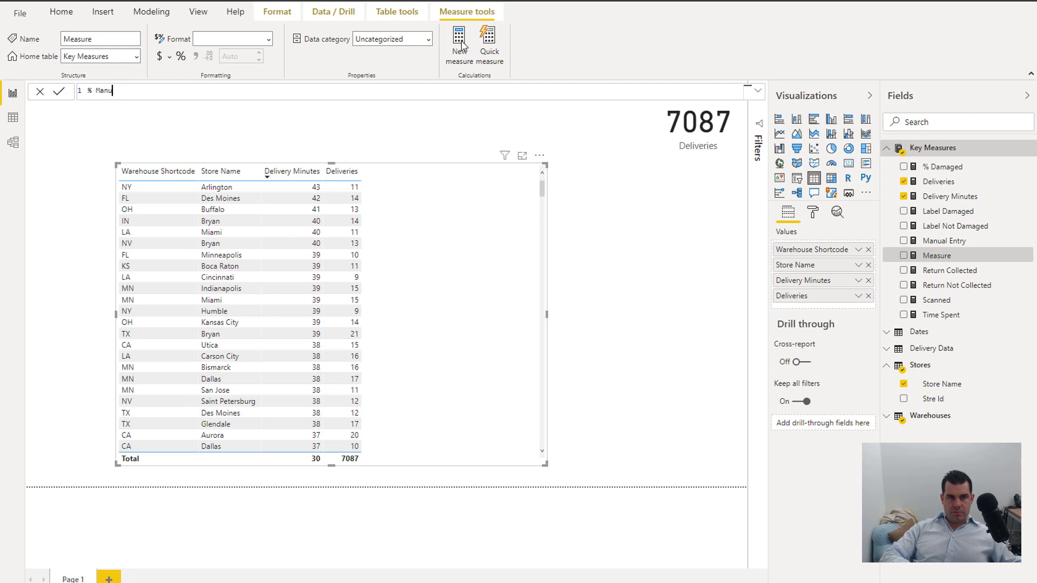
pyautogui.write('al = DIV')
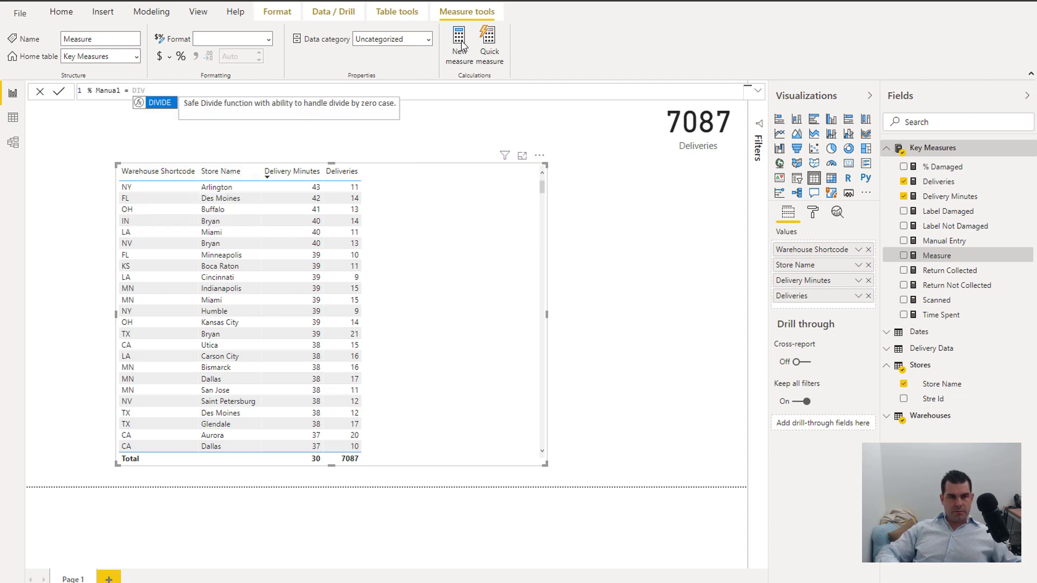
pyautogui.write('IDE( Man')
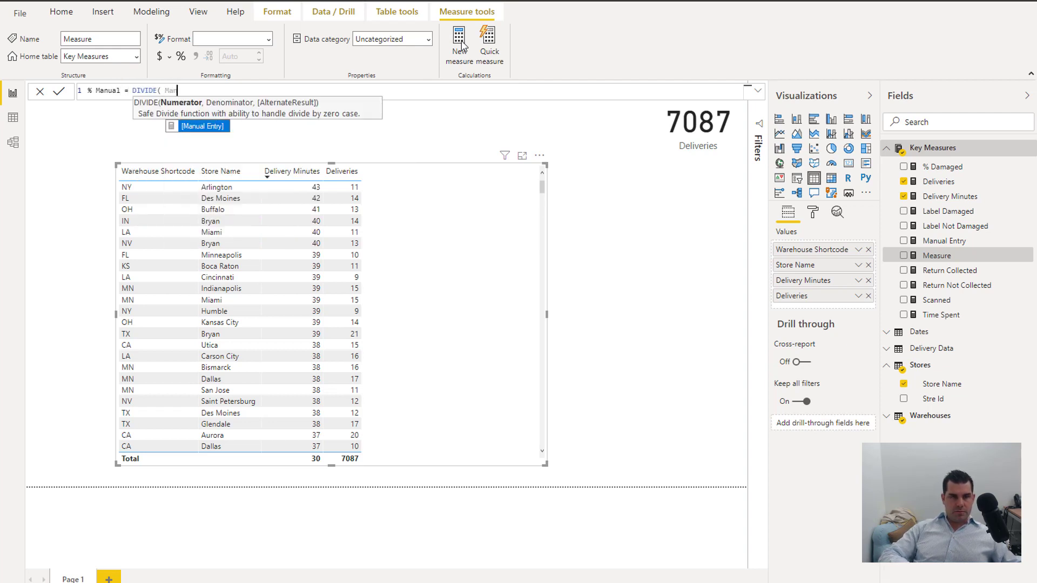
pyautogui.press('Tab')
pyautogui.write(', De')
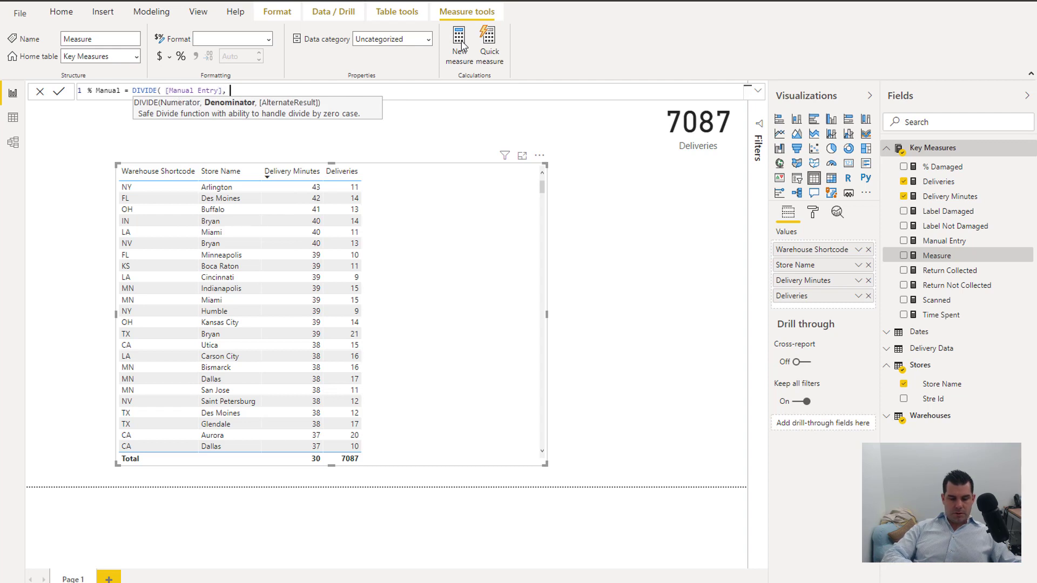
pyautogui.press('Tab')
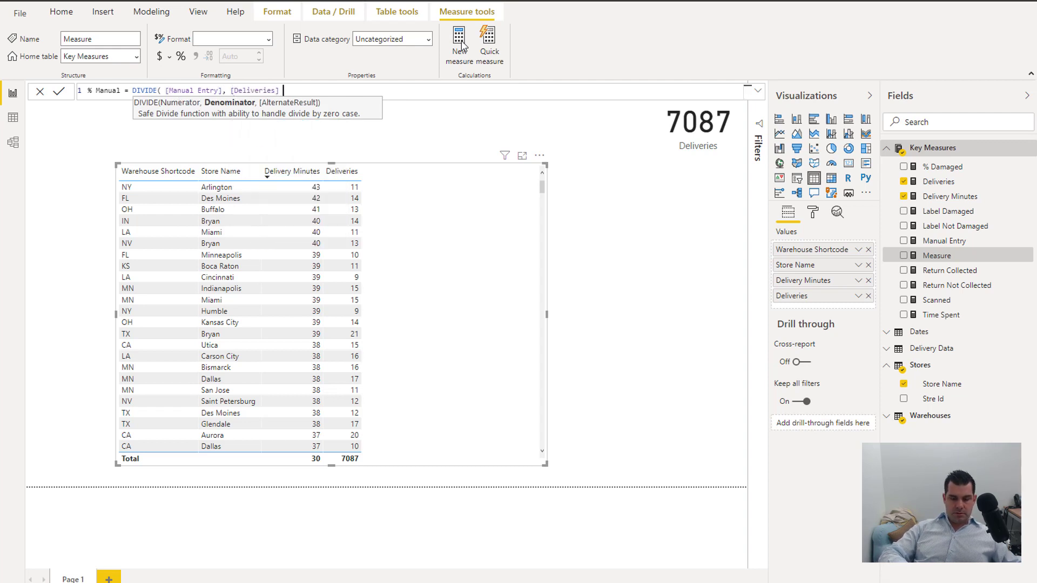
pyautogui.write(', 0 )')
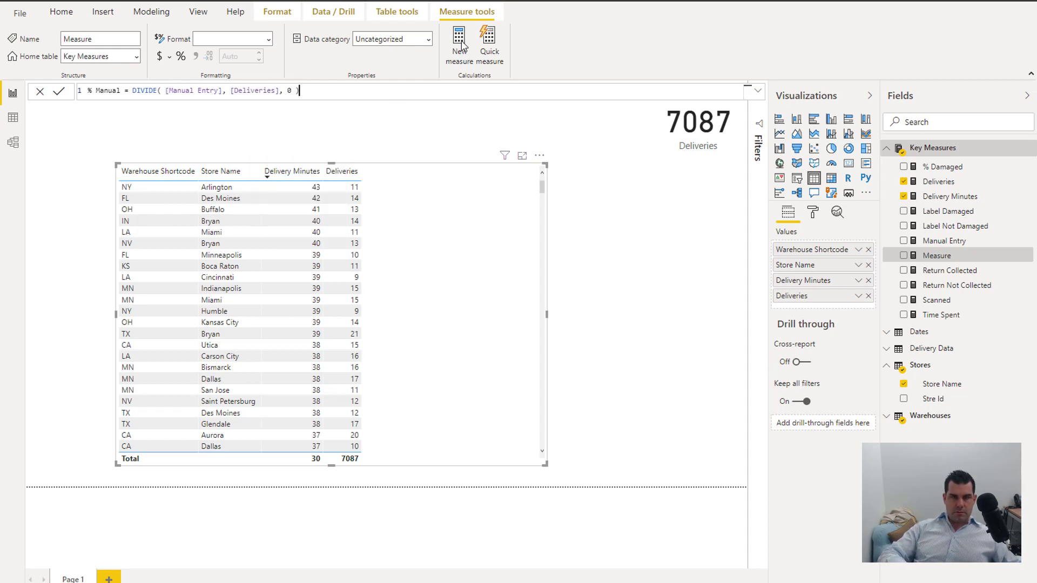
pyautogui.press('Return')
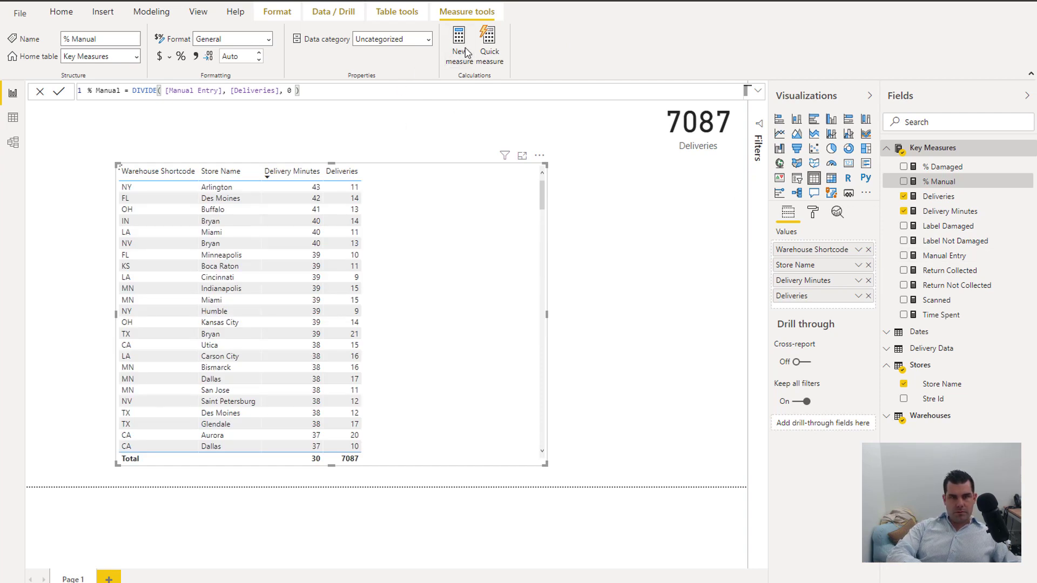
# Create a measure in Key Measures: % Returned = DIVIDE( [Return Collected], [Deliveries], 0 )
pyautogui.hotkey('shift', 'Left')
pyautogui.hotkey('shift', 'Left')
pyautogui.hotkey('shift', 'Left')
pyautogui.hotkey('shift', 'Left')
pyautogui.hotkey('shift', 'Left')
pyautogui.hotkey('shift', 'Left')
pyautogui.hotkey('shift', 'Left')
pyautogui.hotkey('shift', 'Left')
pyautogui.hotkey('shift', 'Left')
pyautogui.hotkey('shift', 'Left')
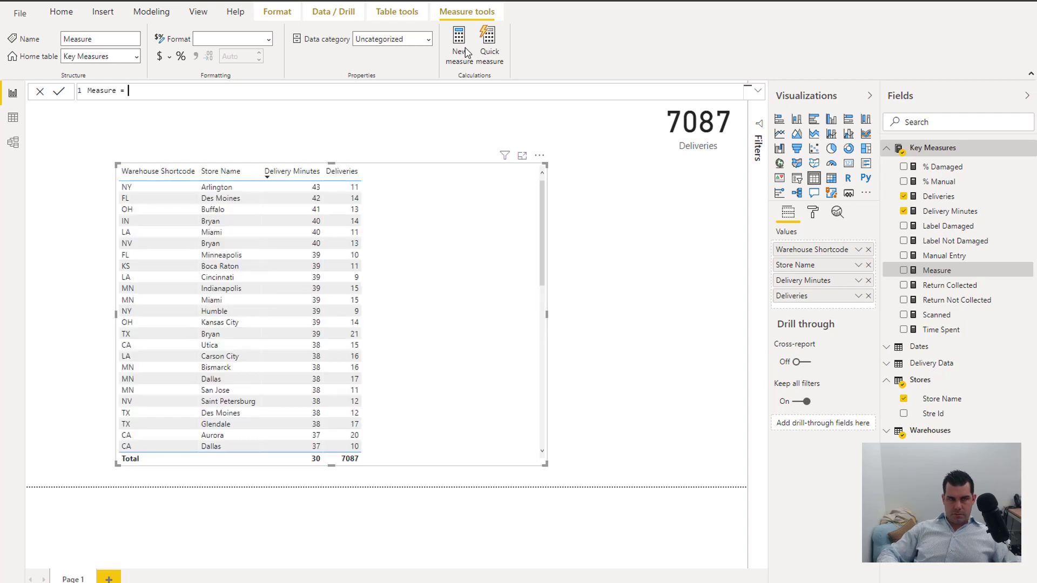
pyautogui.write('% Returned')
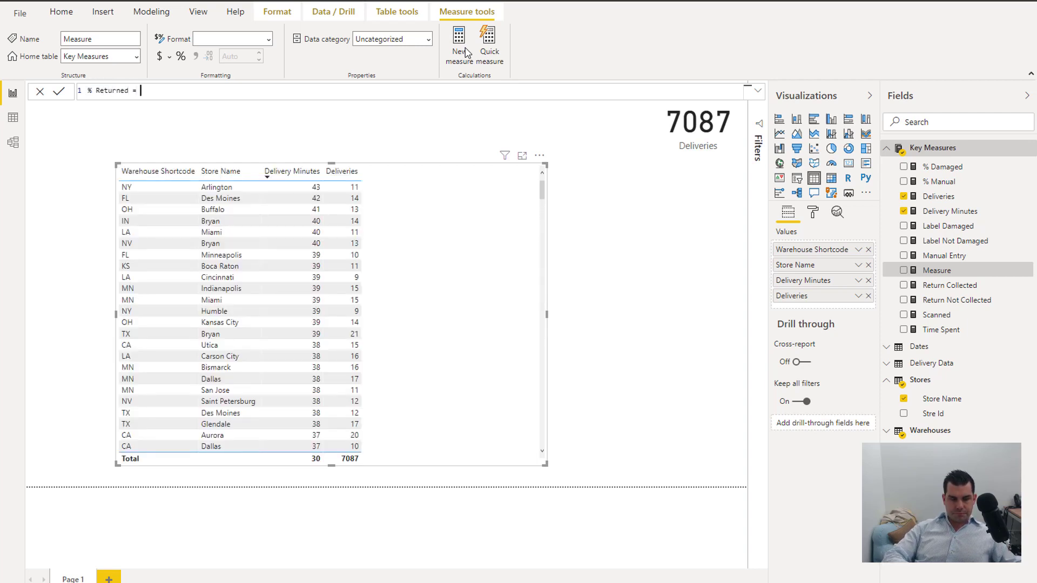
pyautogui.write(' = DIVIDE( Re')
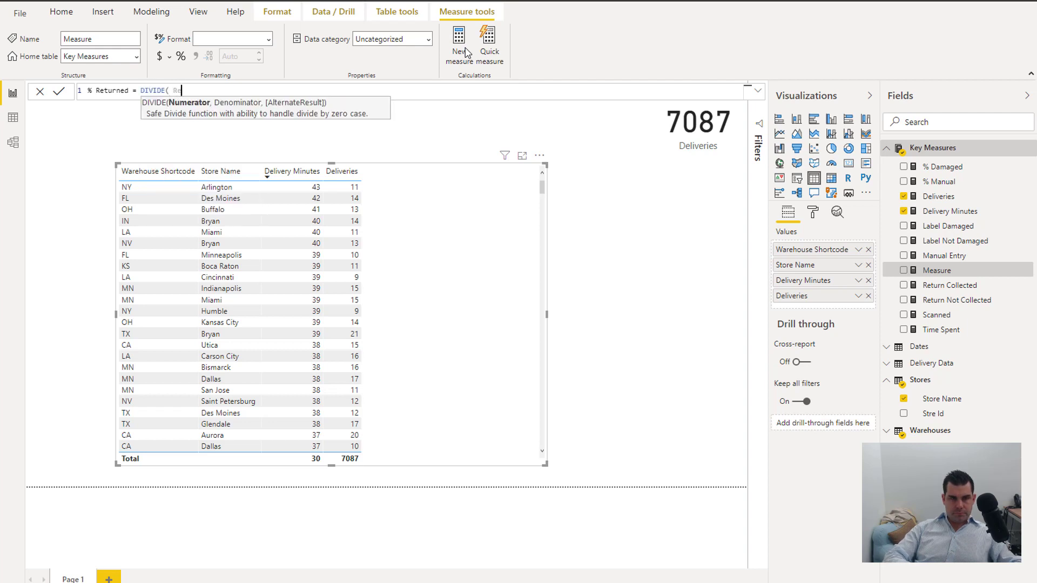
pyautogui.write('t')
pyautogui.press('Tab')
pyautogui.write(',')
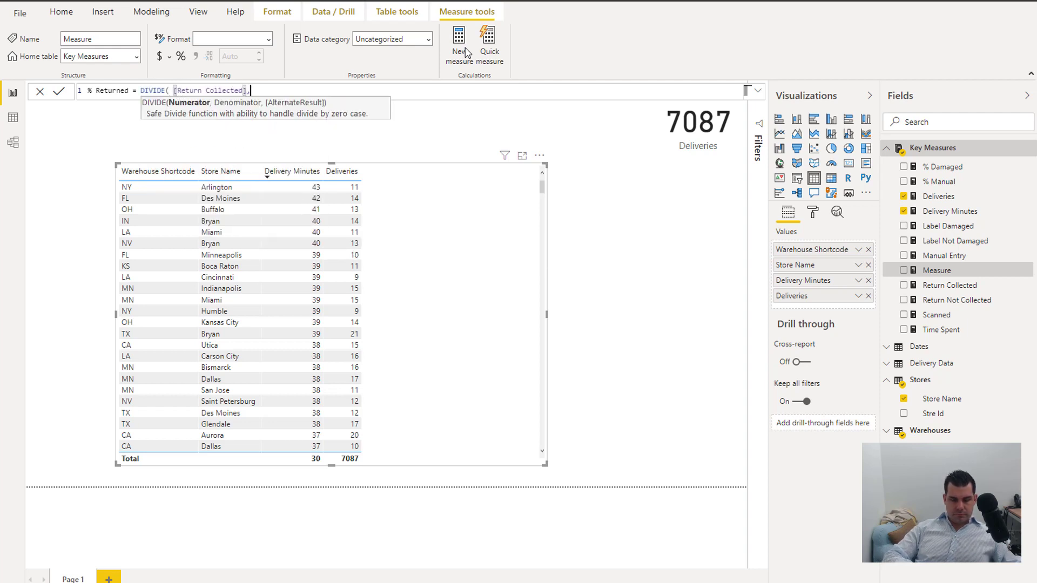
pyautogui.write(' [Deli')
pyautogui.press('Tab')
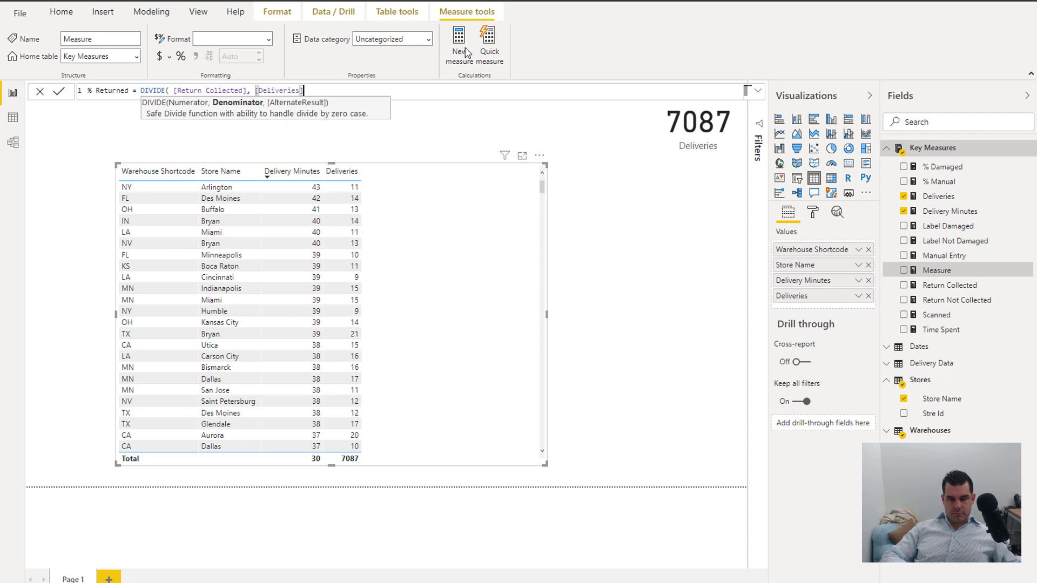
pyautogui.write(', 0 )')
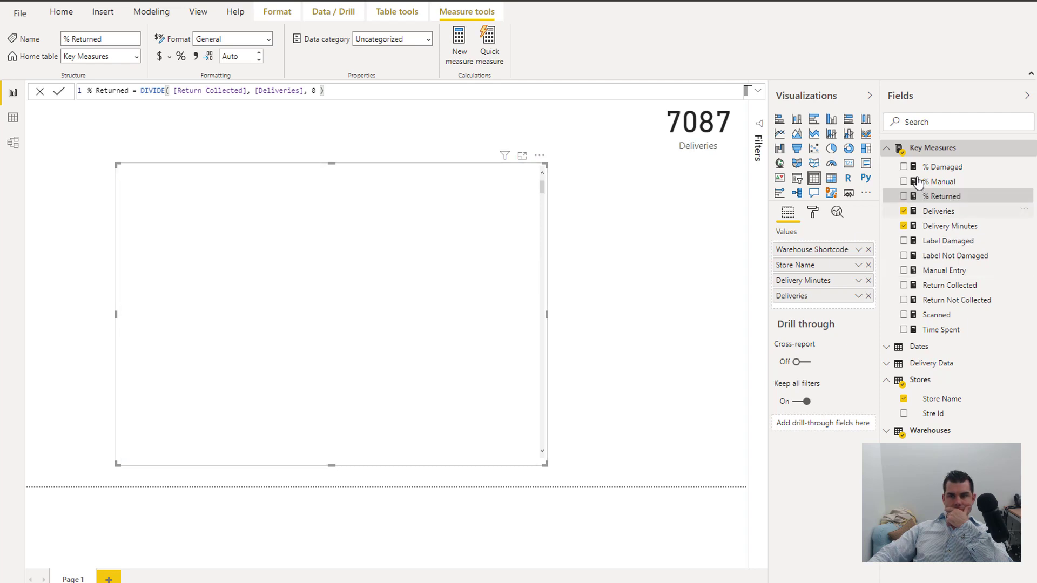
# Format the % Damaged, % Manual and % Returned measures as percentages with 1 decimal place
pyautogui.click(942, 167)
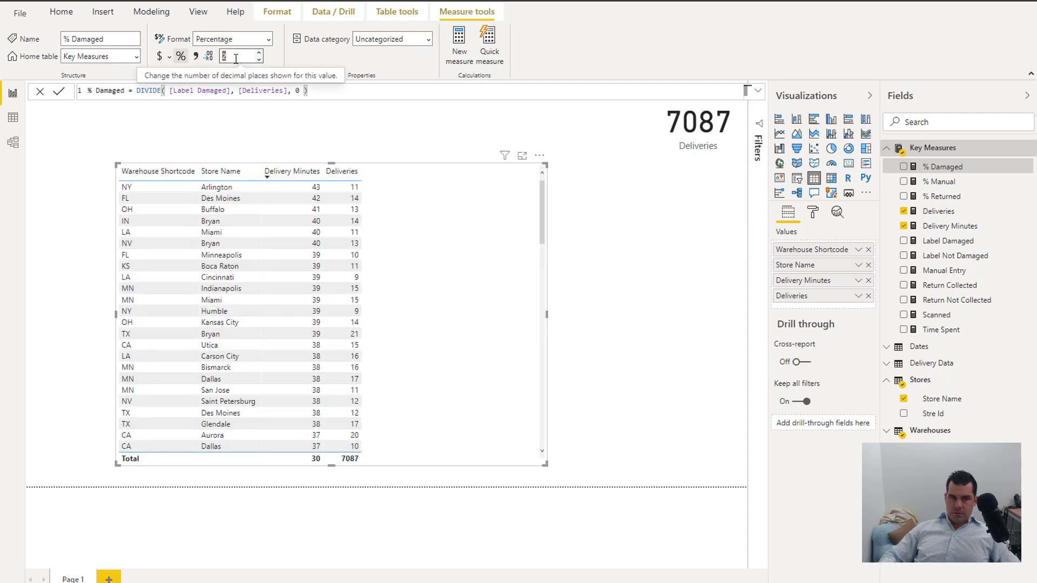
pyautogui.click(937, 183)
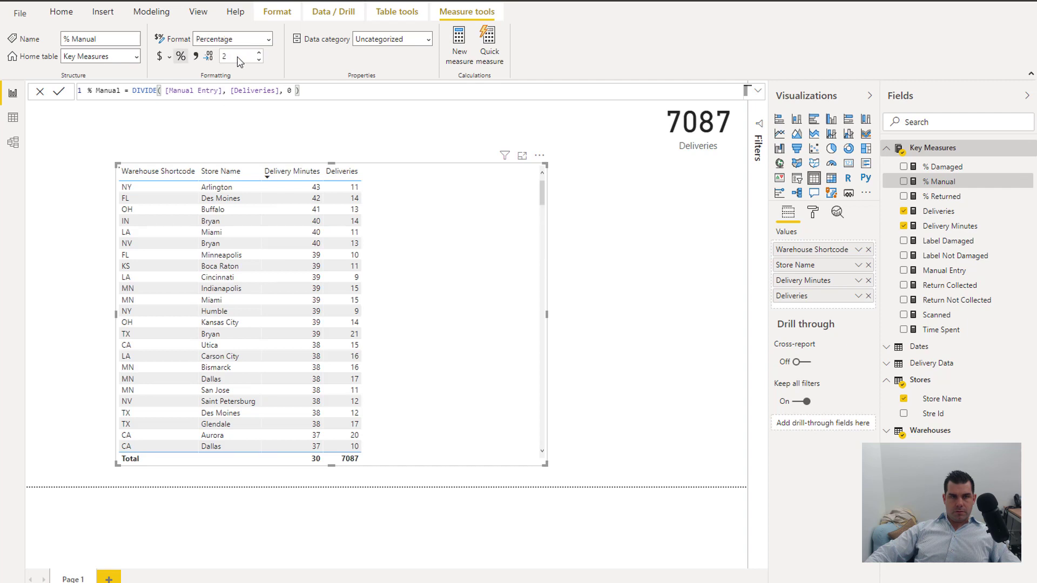
pyautogui.click(942, 196)
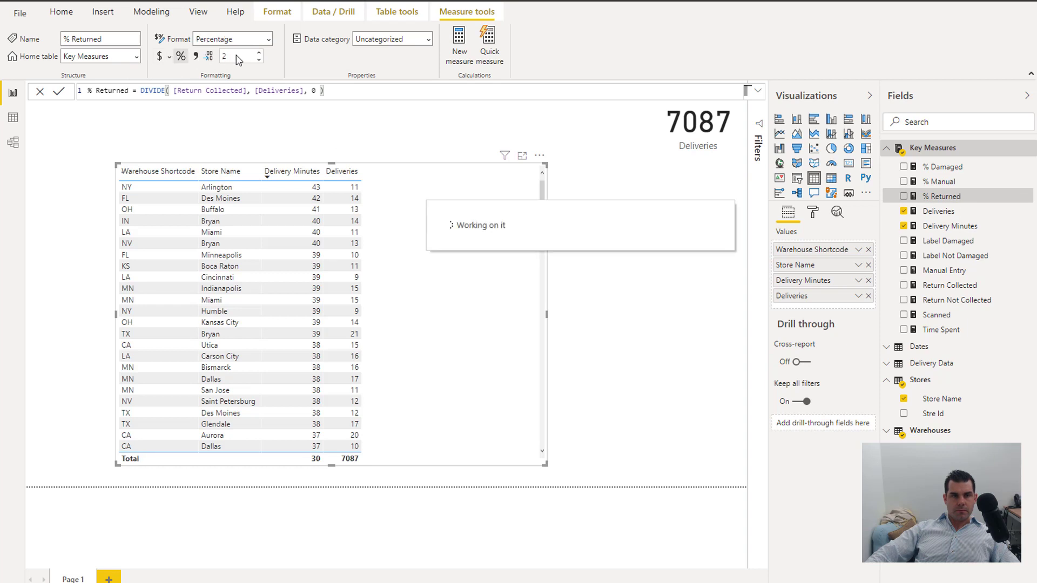
pyautogui.write('1')
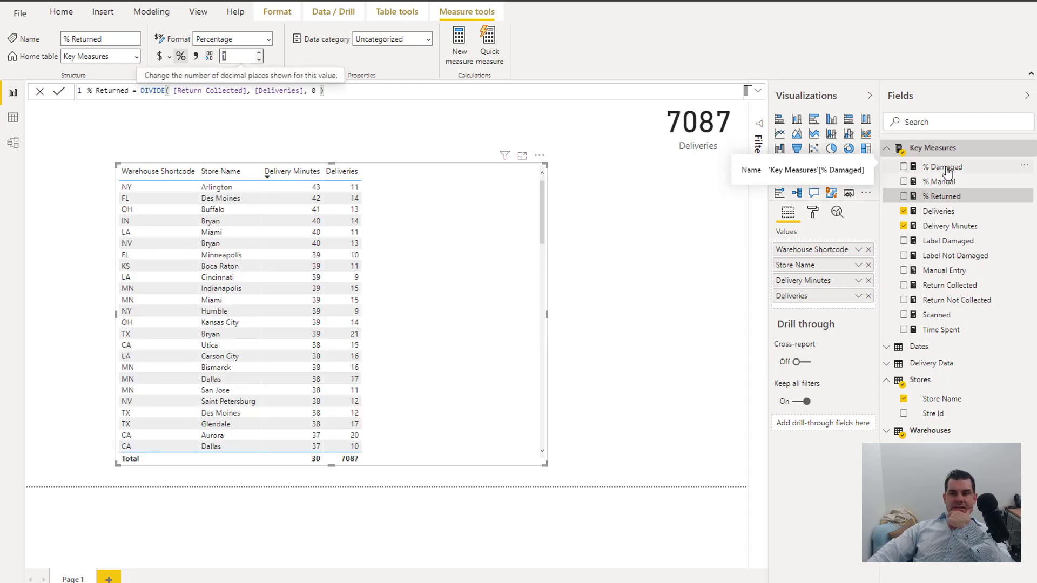
# Add the % Damaged, % Manual and % Returned measures as columns to the warehouse-store table
pyautogui.moveTo(946, 172); pyautogui.dragTo(440, 304)
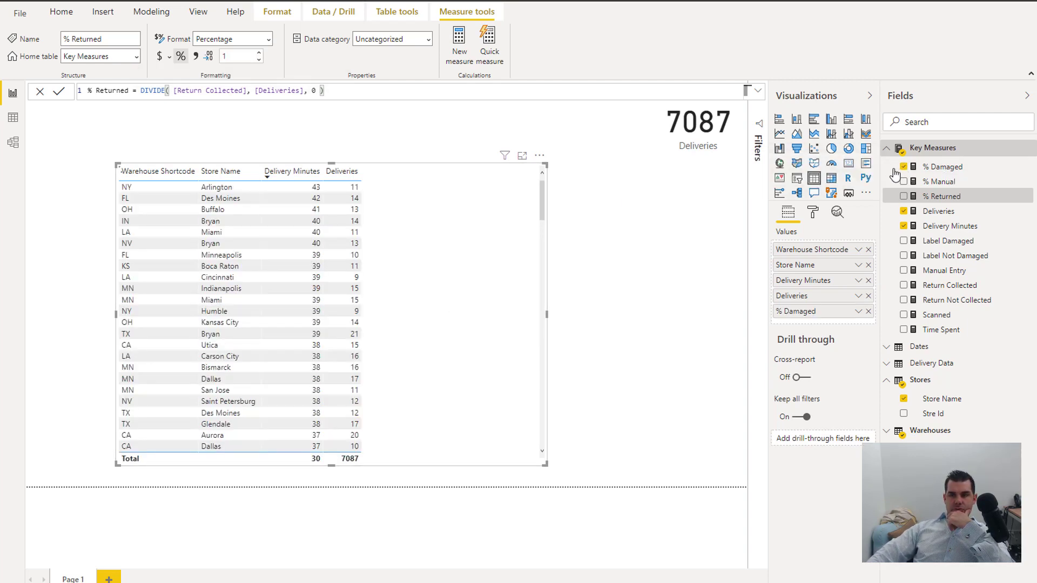
pyautogui.moveTo(940, 182); pyautogui.dragTo(470, 278)
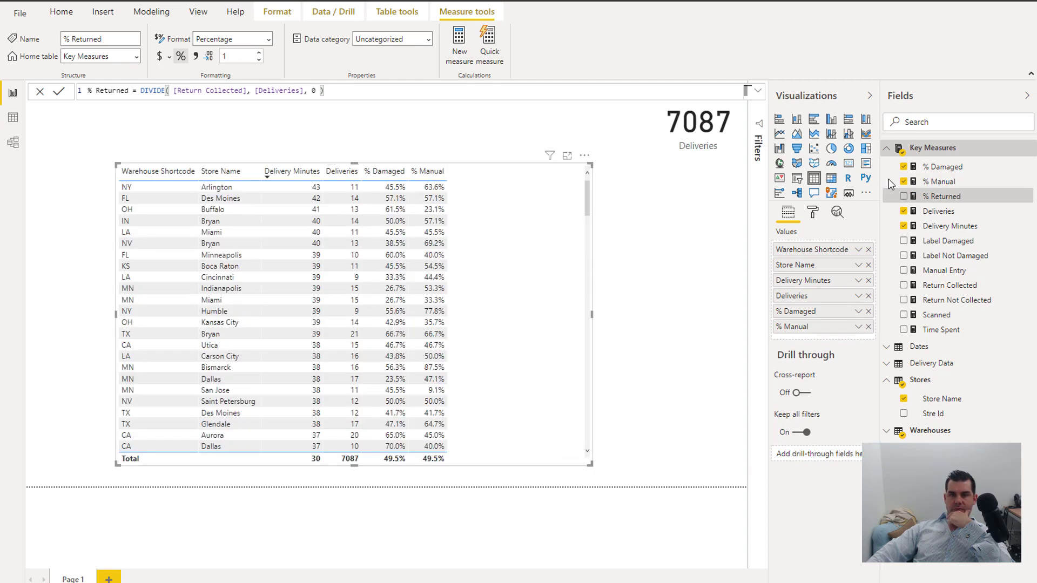
pyautogui.moveTo(582, 266); pyautogui.dragTo(527, 304)
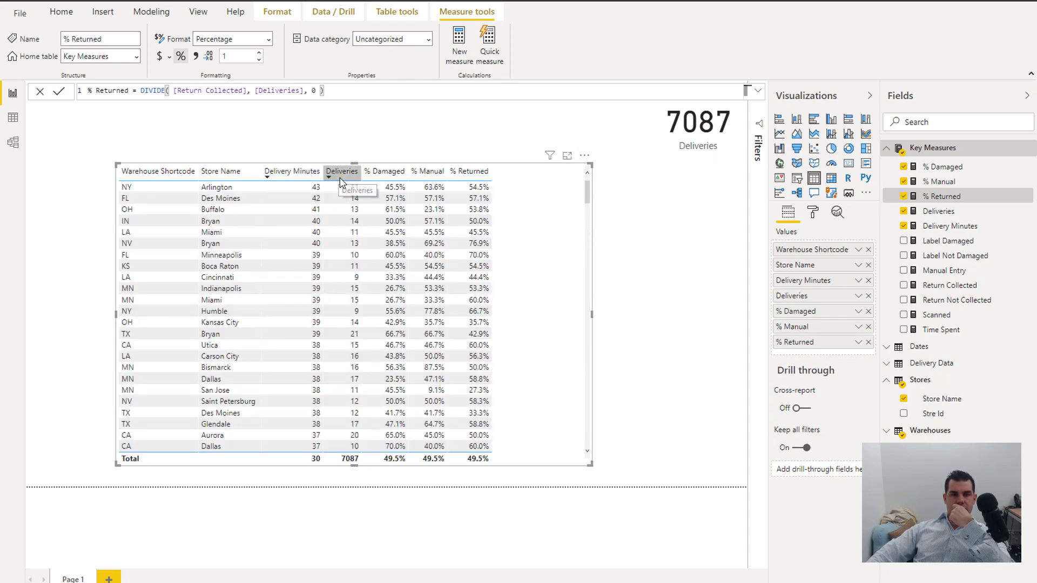
# Place the Deliveries column before Delivery Minutes in the warehouse-store table and make the table slightly smaller
pyautogui.moveTo(821, 278); pyautogui.dragTo(822, 277)
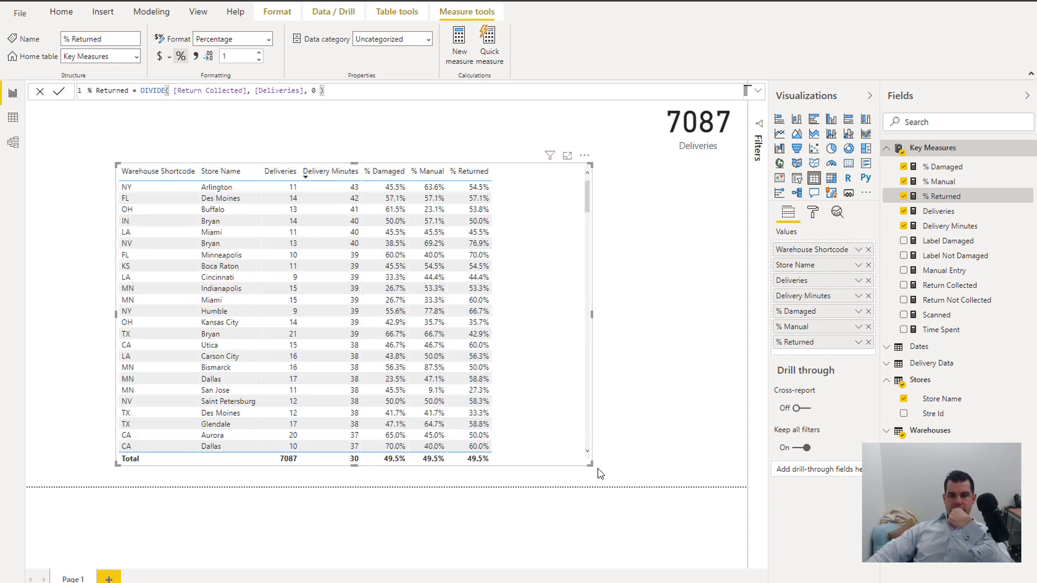
pyautogui.moveTo(592, 465); pyautogui.dragTo(567, 455)
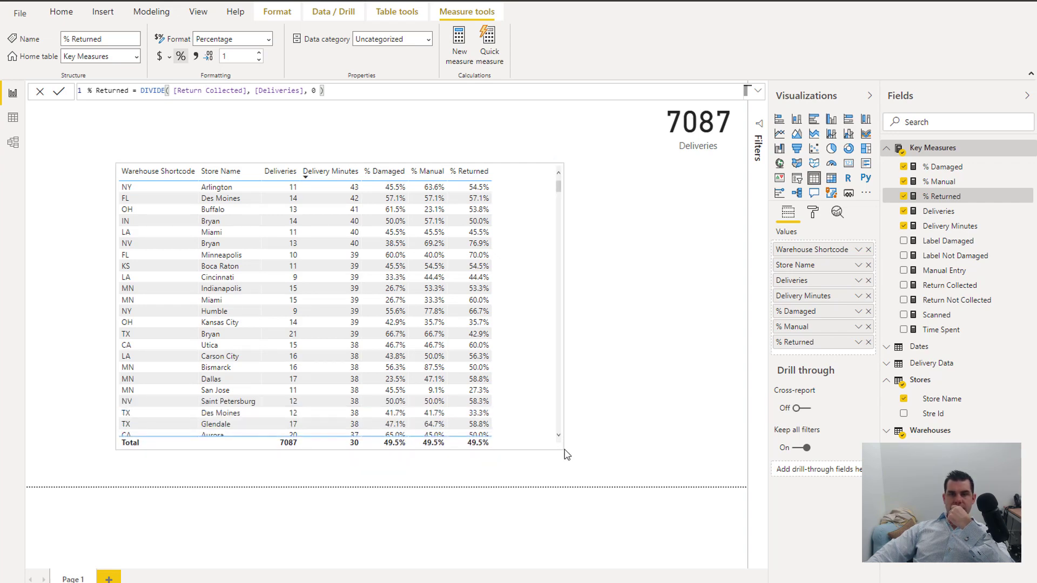
# Review the Power BI Challenge 4 brief in the browser for management's requirements, and return to the Power BI report
pyautogui.hotkey('alt', 'Tab')
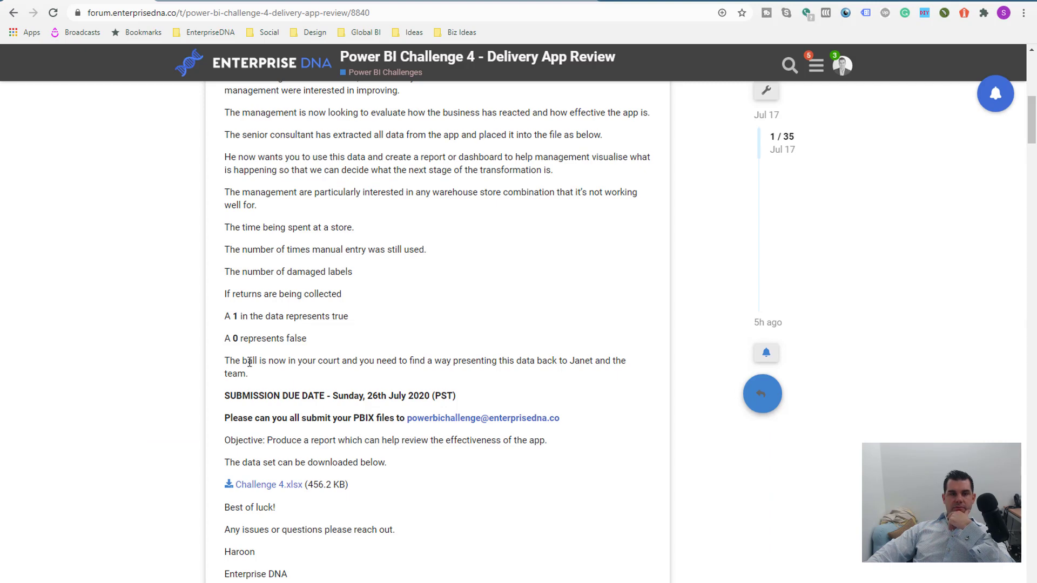
pyautogui.scroll(1, 297, 292)
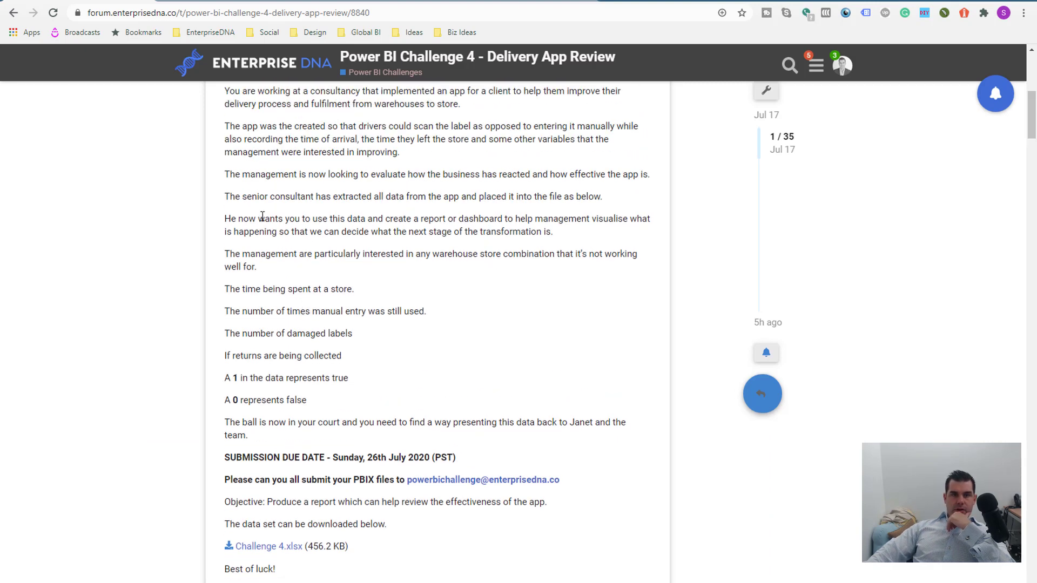
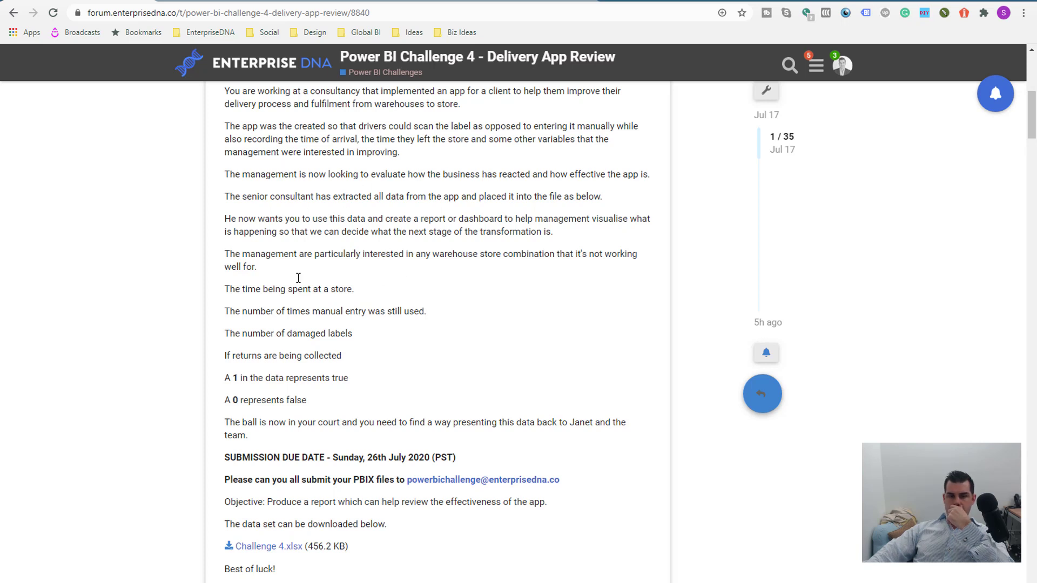
pyautogui.hotkey('alt', 'Tab')
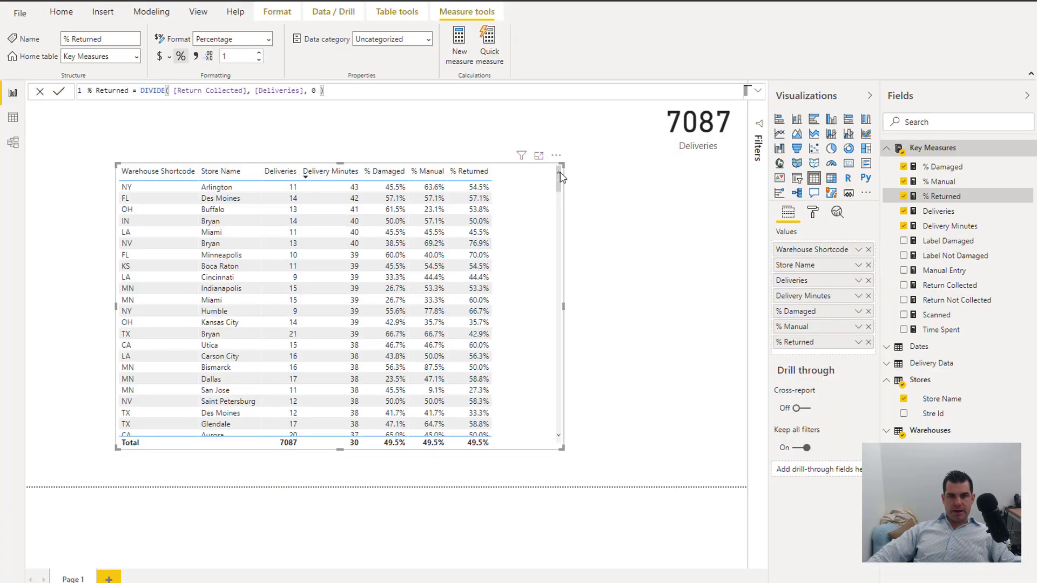
# Shrink the warehouse-store table to the lower part of the report page and move the Deliveries card above its first columns
pyautogui.moveTo(561, 171); pyautogui.dragTo(533, 312)
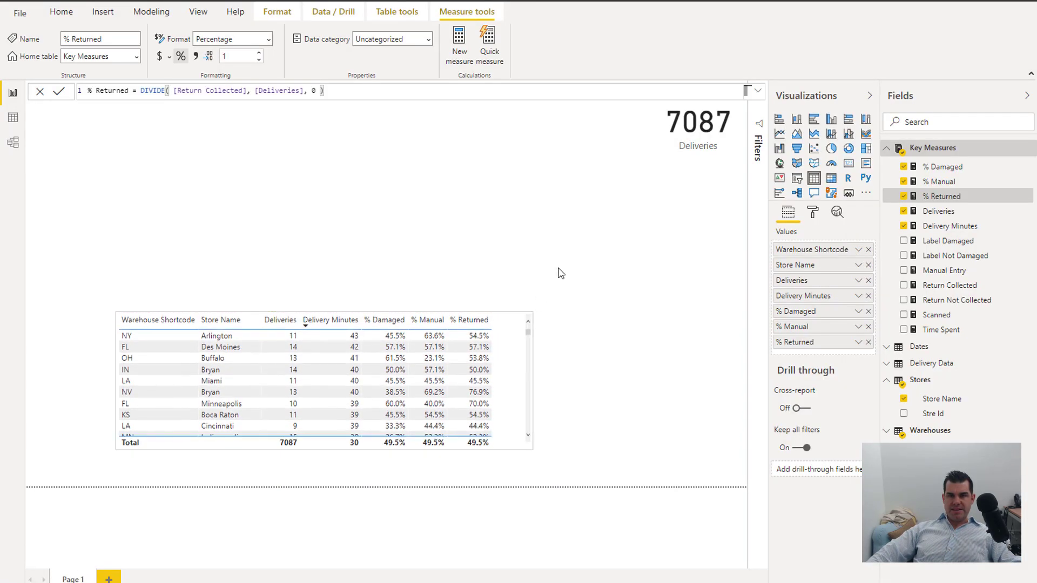
pyautogui.click(607, 197)
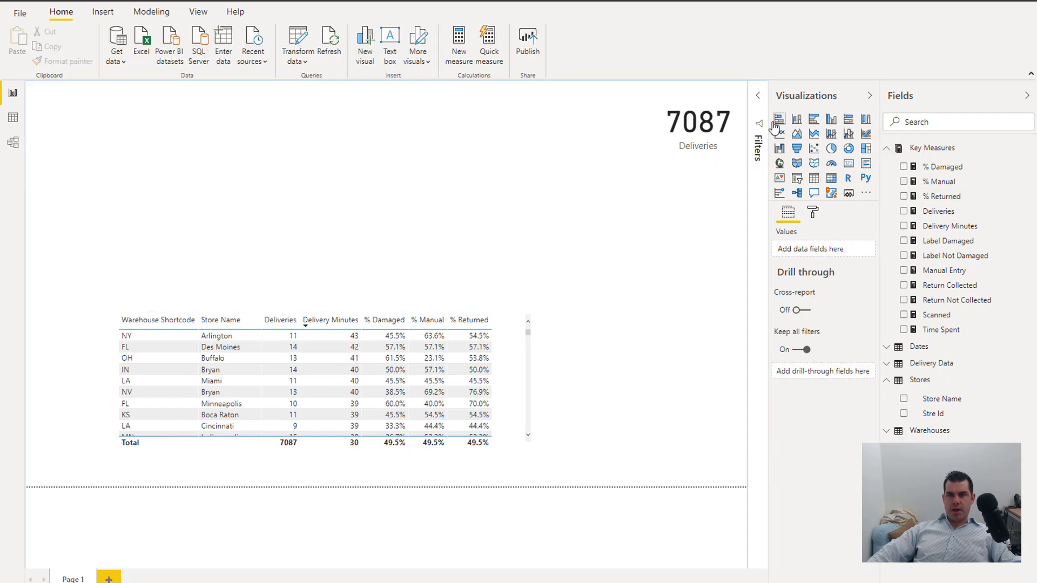
pyautogui.click(656, 157)
pyautogui.moveTo(651, 161); pyautogui.dragTo(119, 239)
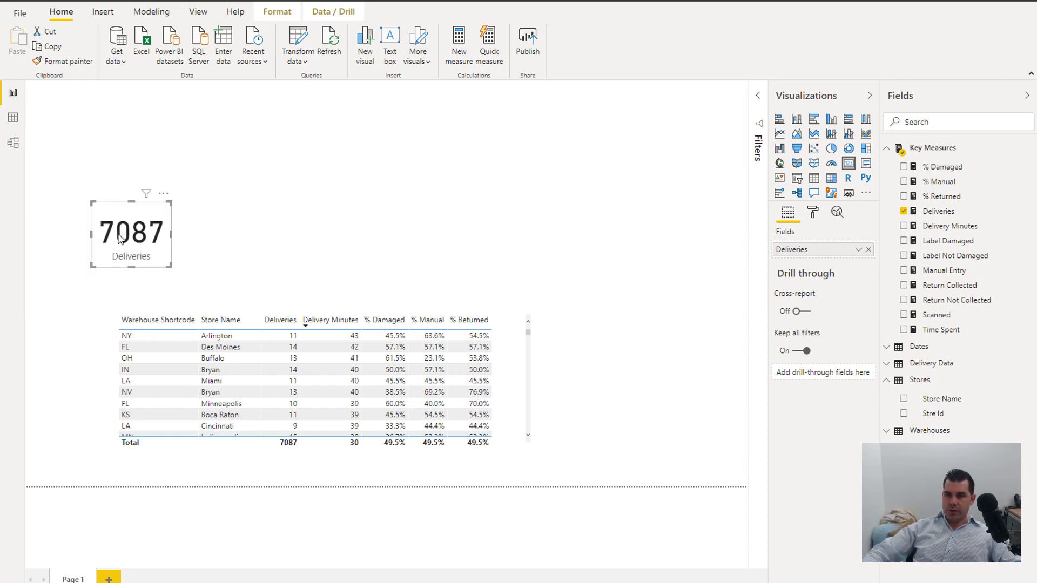
# Add a table visual with the Date field from the Dates table above the Deliveries card, matching the warehouse-store table's width
pyautogui.click(892, 354)
pyautogui.moveTo(932, 366); pyautogui.dragTo(574, 197)
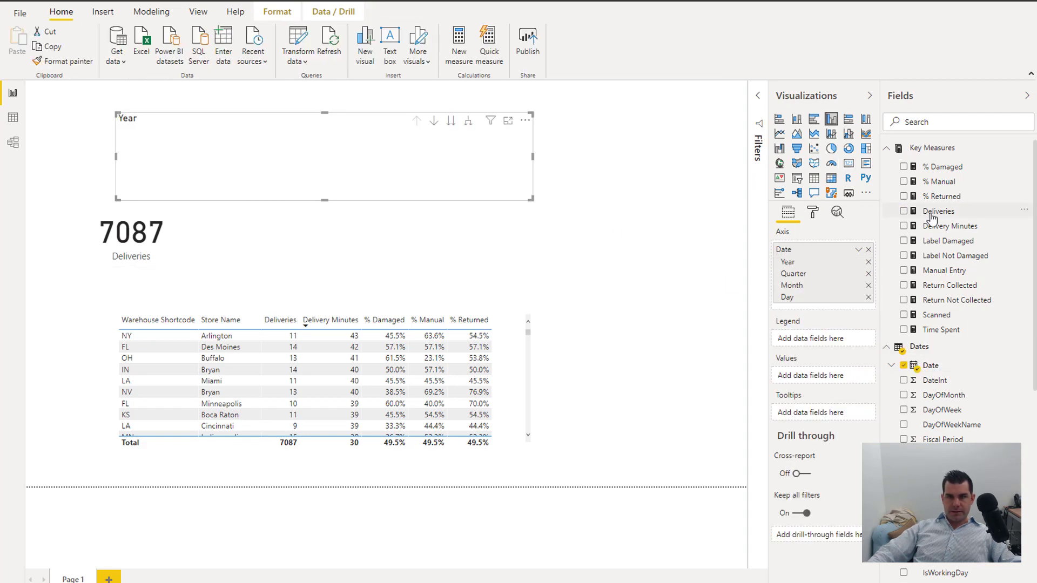
pyautogui.moveTo(932, 216); pyautogui.dragTo(799, 302)
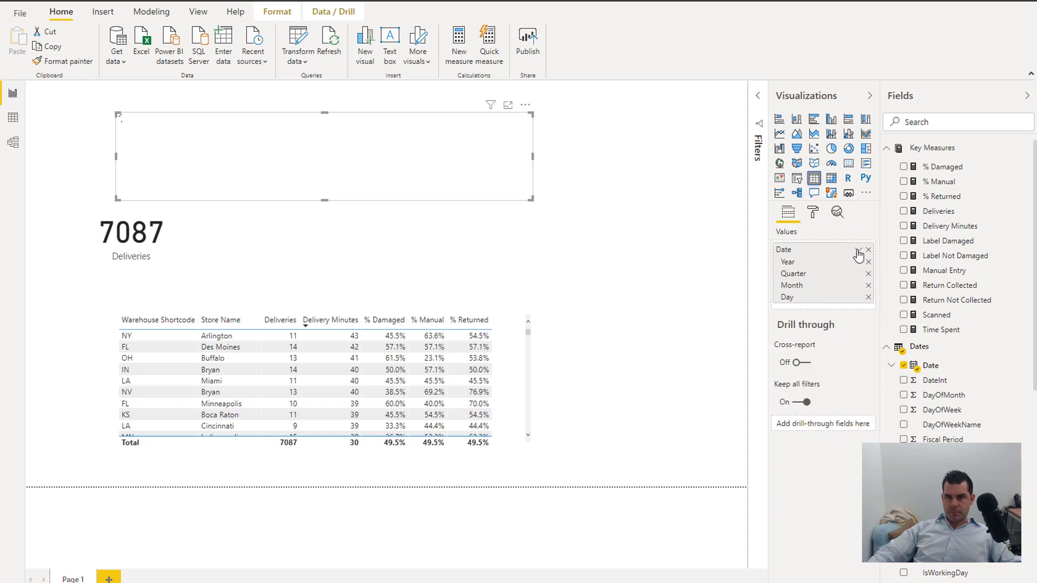
pyautogui.rightClick(857, 287)
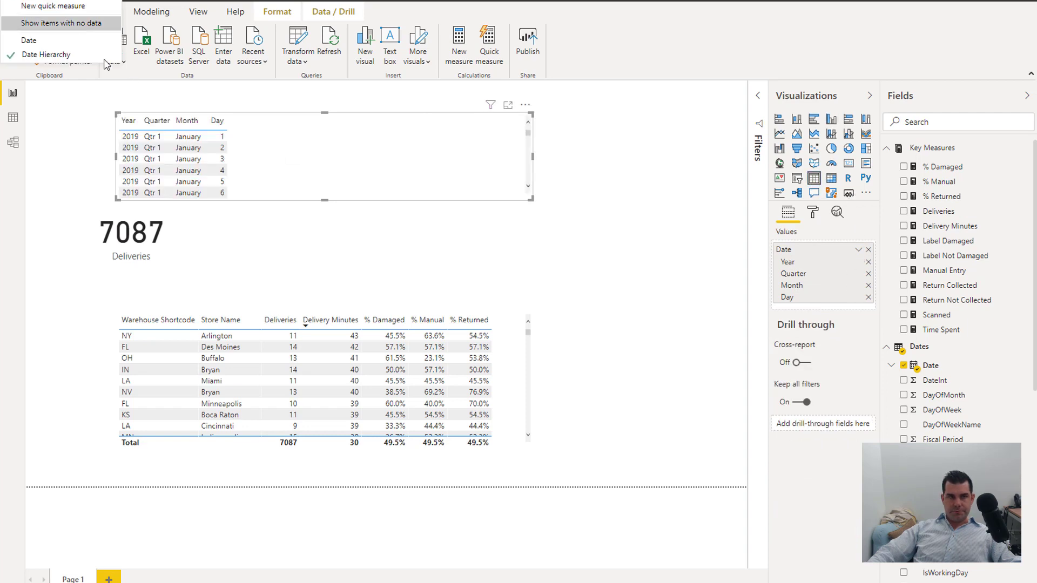
pyautogui.press('Escape')
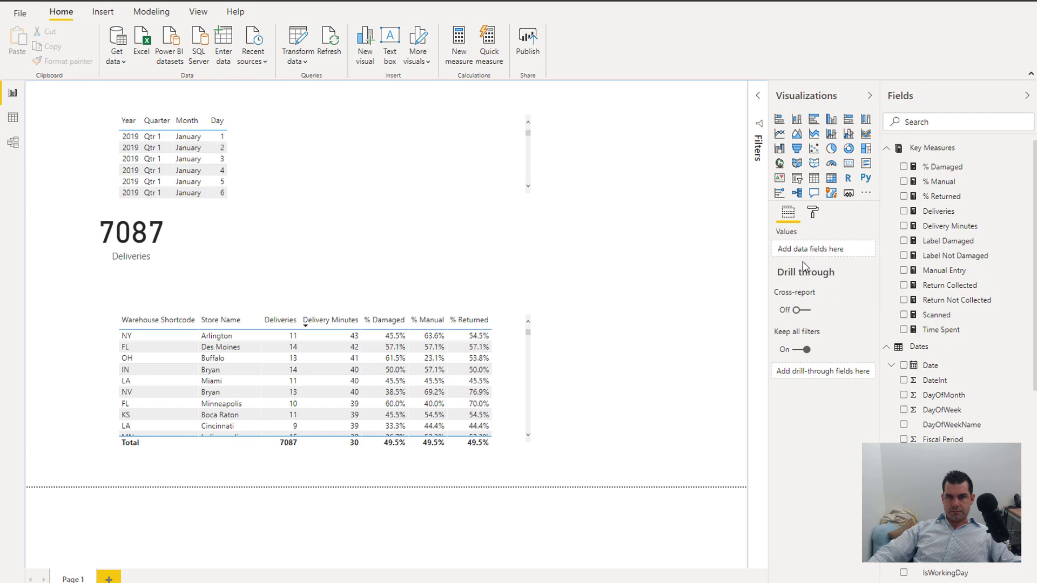
# Show plain dates instead of the date hierarchy in the upper table and add the Deliveries measure to it
pyautogui.click(330, 146)
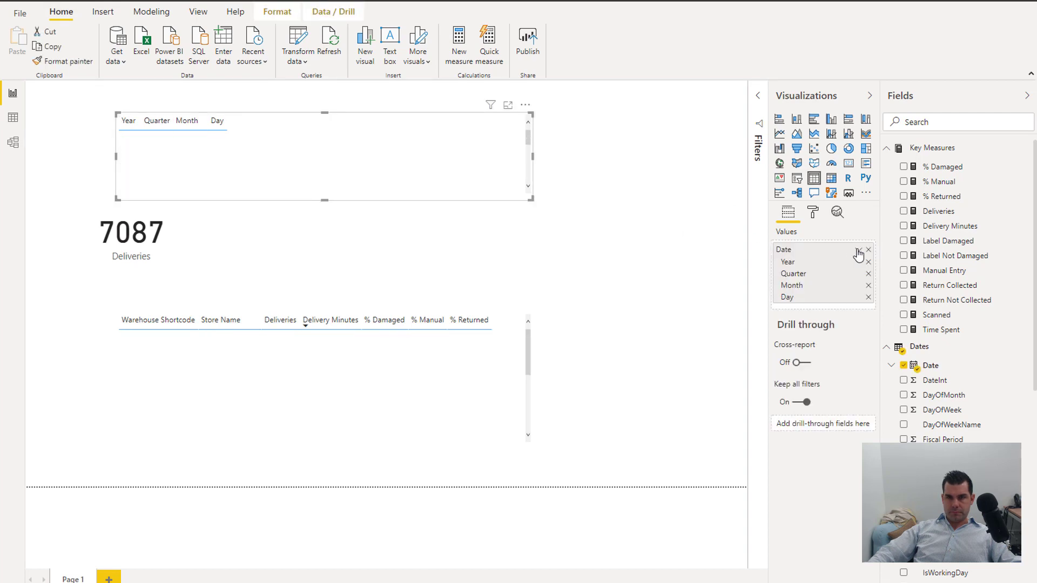
pyautogui.click(858, 250)
pyautogui.press('Escape')
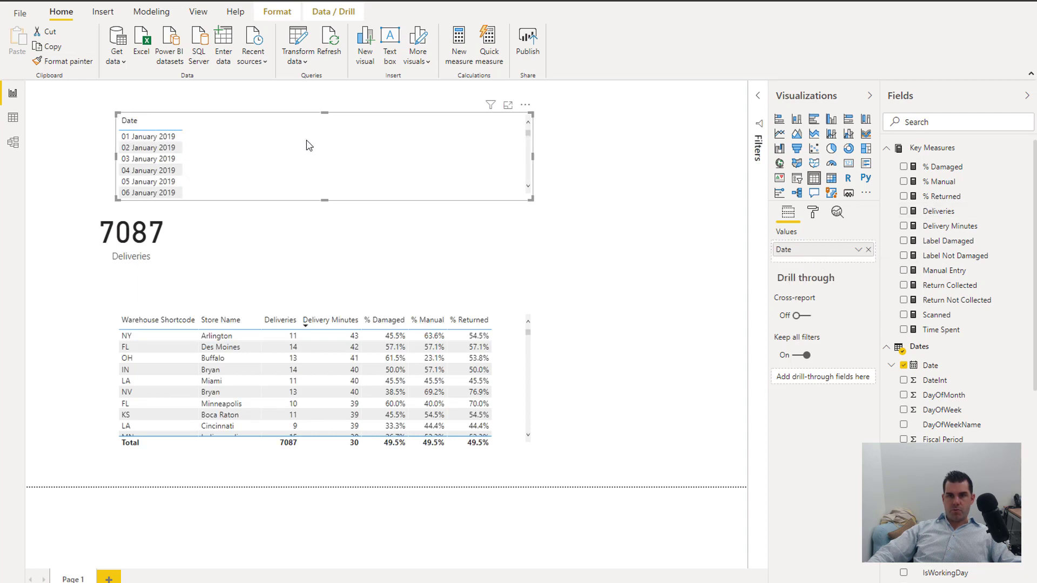
pyautogui.moveTo(938, 215); pyautogui.dragTo(827, 261)
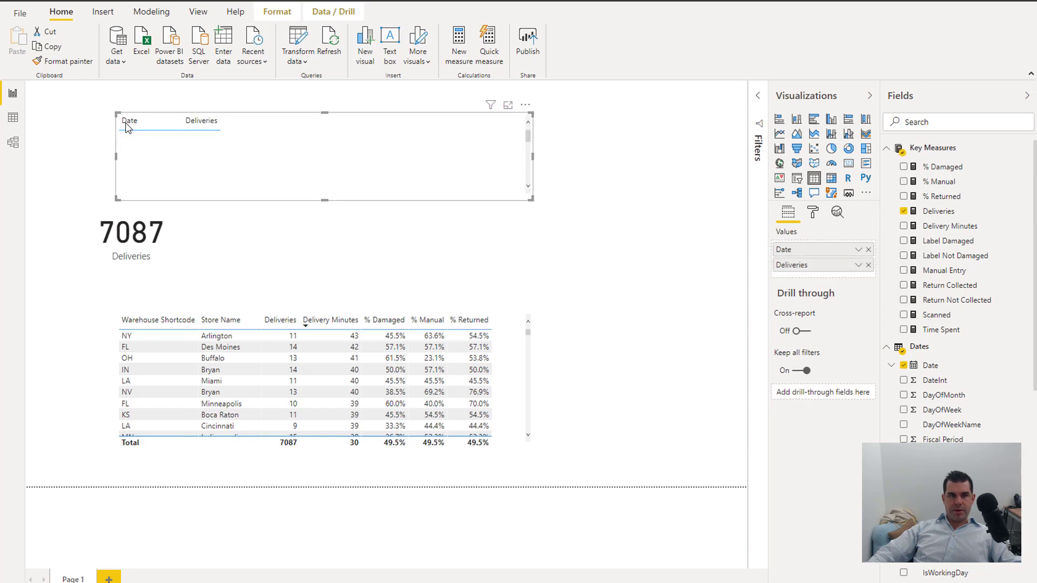
# Convert the date table into a stacked column chart of Deliveries by Date and enlarge it
pyautogui.moveTo(116, 113); pyautogui.dragTo(364, 130)
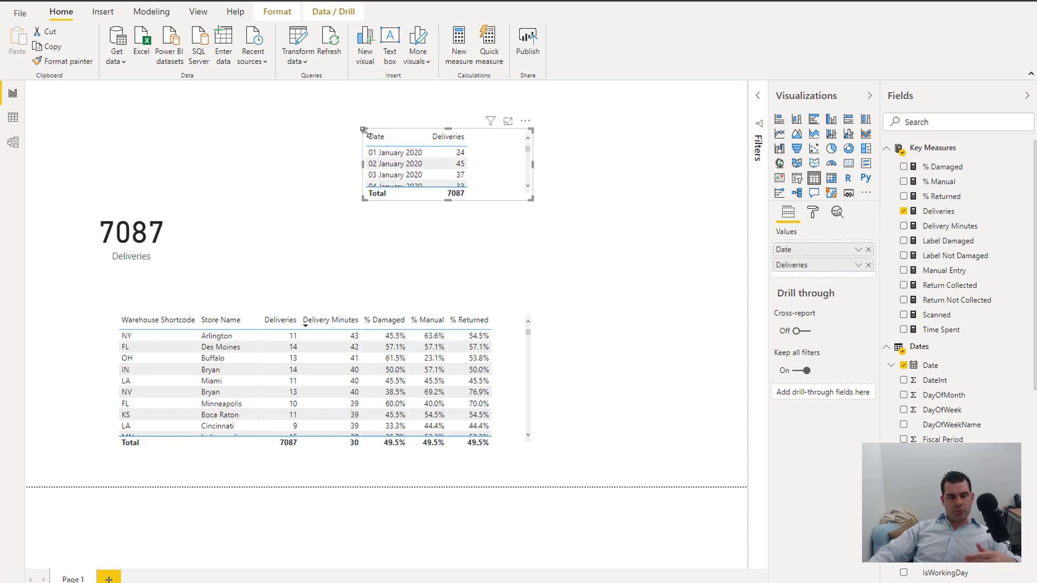
pyautogui.click(797, 118)
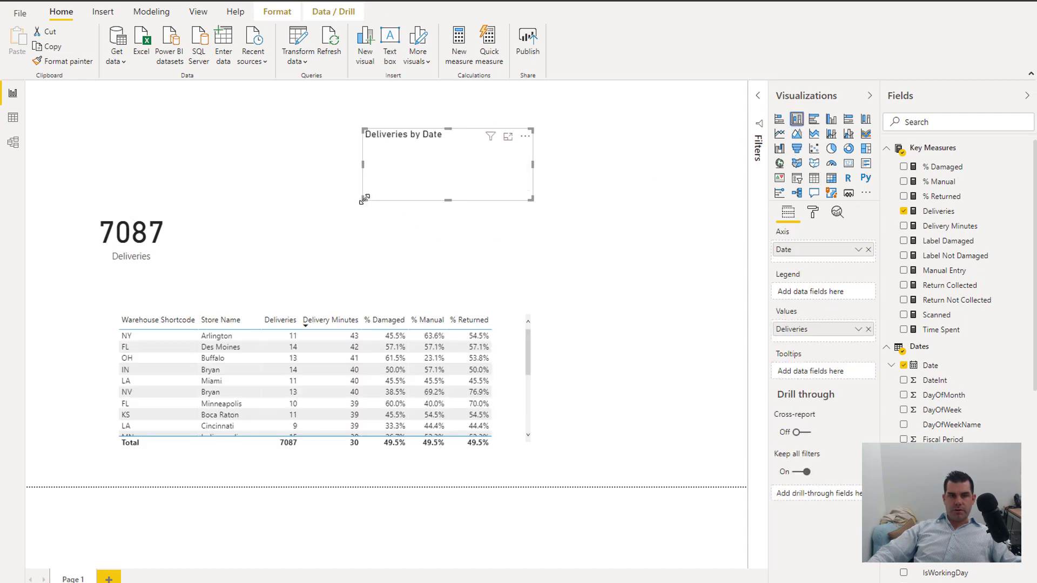
pyautogui.moveTo(363, 199); pyautogui.dragTo(212, 257)
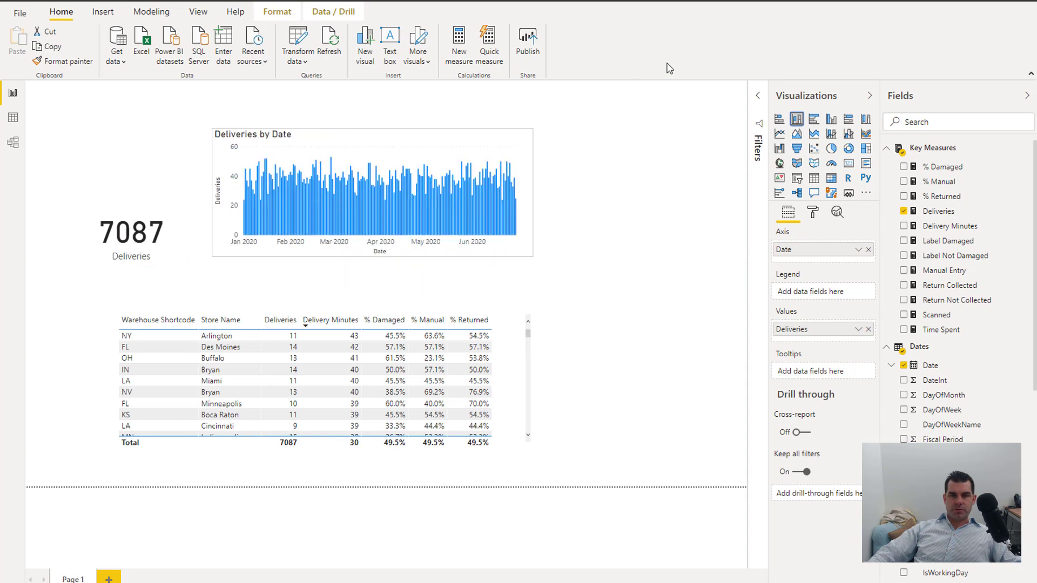
# Stretch the Deliveries by Date chart to the page's right edge and move the Deliveries card beside the store table
pyautogui.moveTo(653, 149)
pyautogui.mouseDown()
pyautogui.moveTo(690, 153)
pyautogui.moveTo(661, 158)
pyautogui.mouseUp()
pyautogui.moveTo(543, 156); pyautogui.dragTo(602, 156)
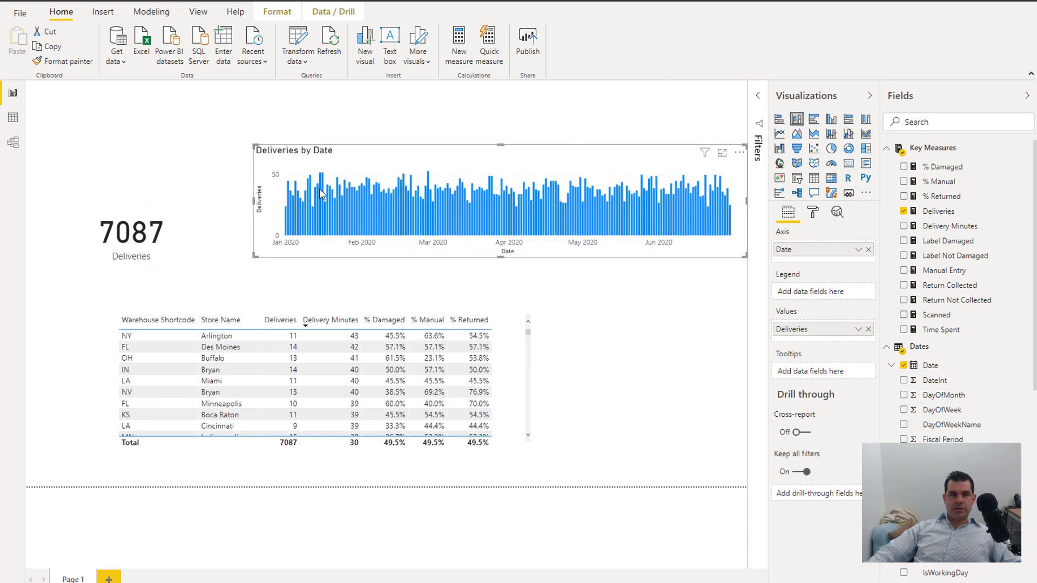
pyautogui.moveTo(255, 146); pyautogui.dragTo(273, 148)
pyautogui.moveTo(95, 228); pyautogui.dragTo(166, 234)
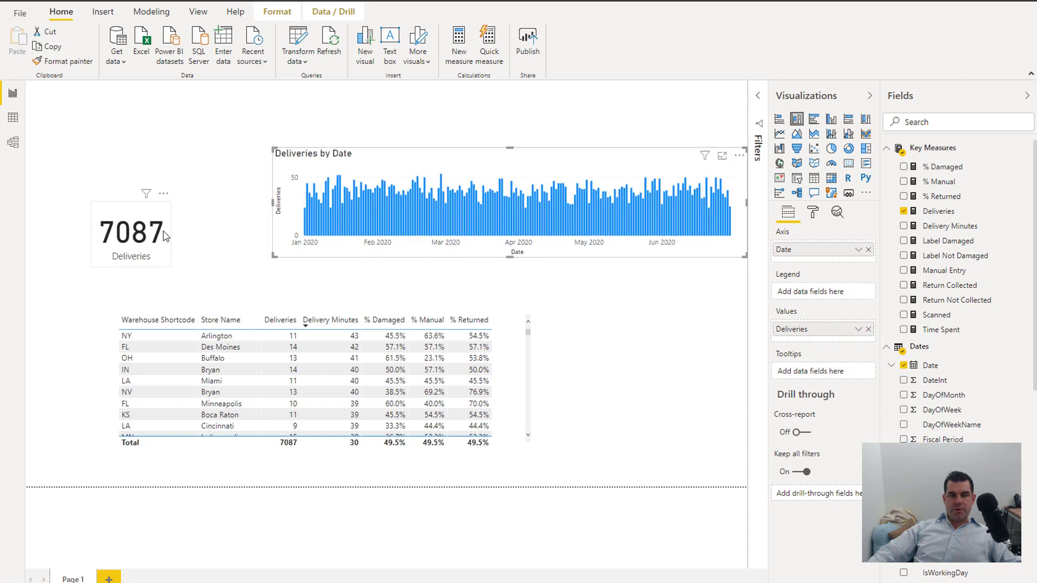
pyautogui.moveTo(574, 325); pyautogui.dragTo(567, 326)
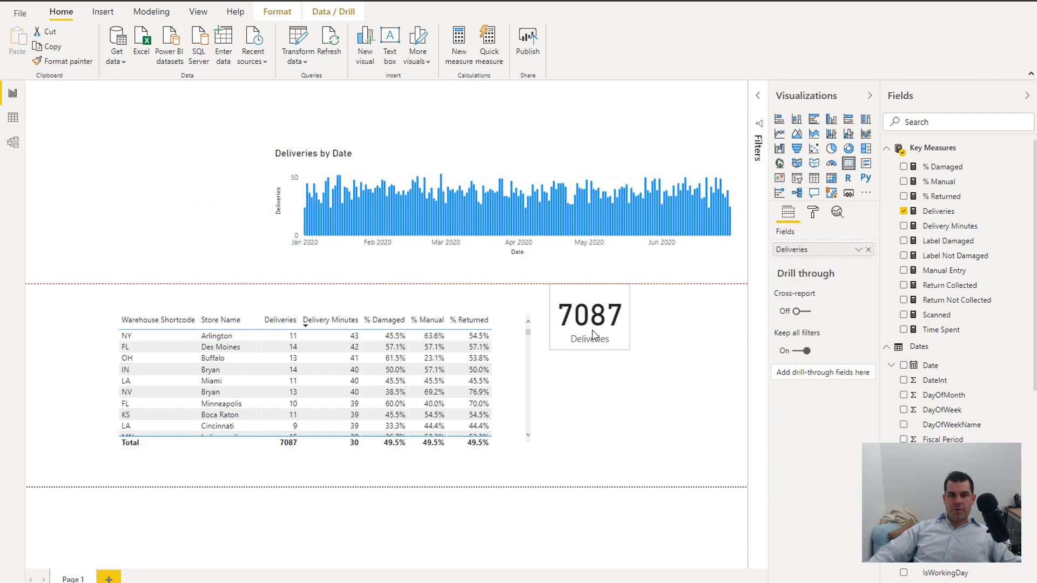
# Test cross-filtering with the Des Moines and Buffalo rows of the store table and clear the selection
pyautogui.click(147, 348)
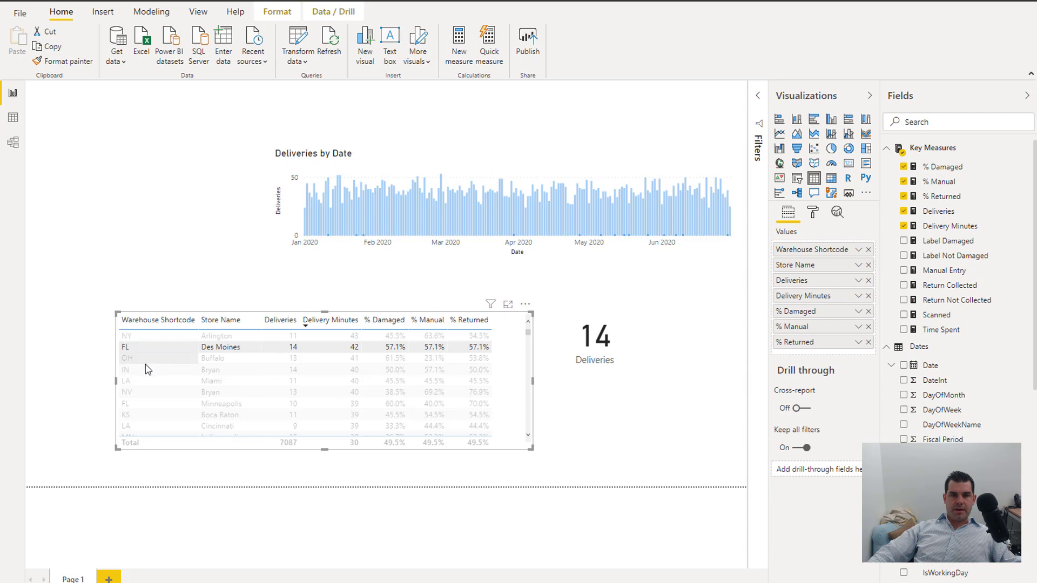
pyautogui.click(147, 361)
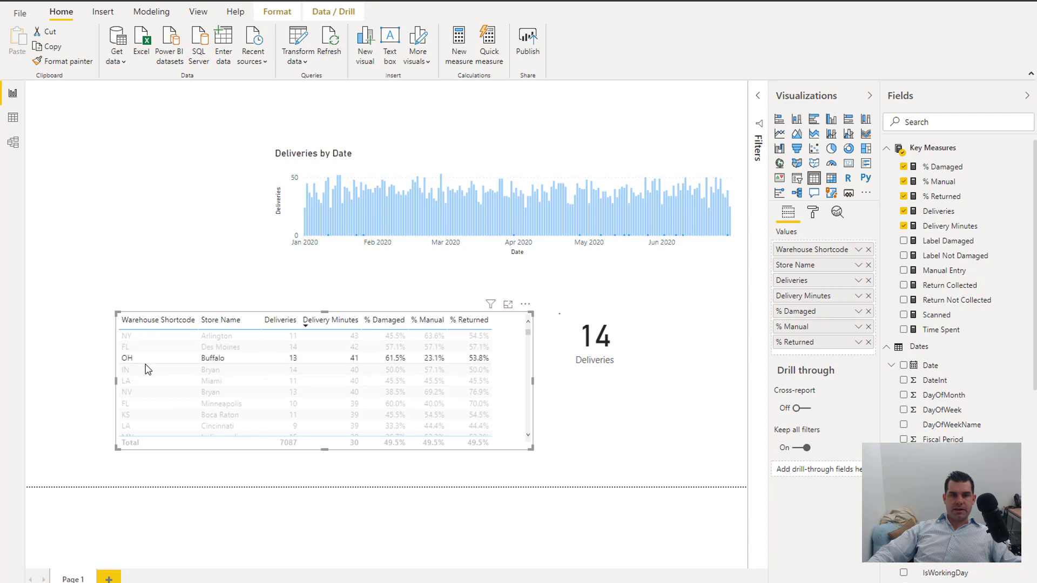
pyautogui.click(188, 234)
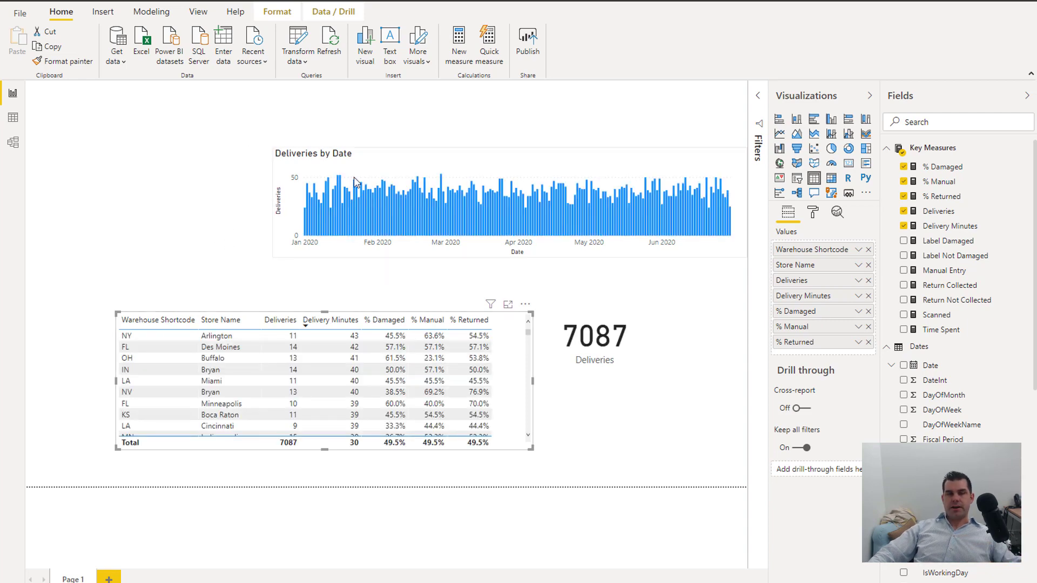
# Shift the Deliveries by Date chart slightly left and up, narrow it from its left side, and deselect it
pyautogui.moveTo(360, 141); pyautogui.dragTo(332, 137)
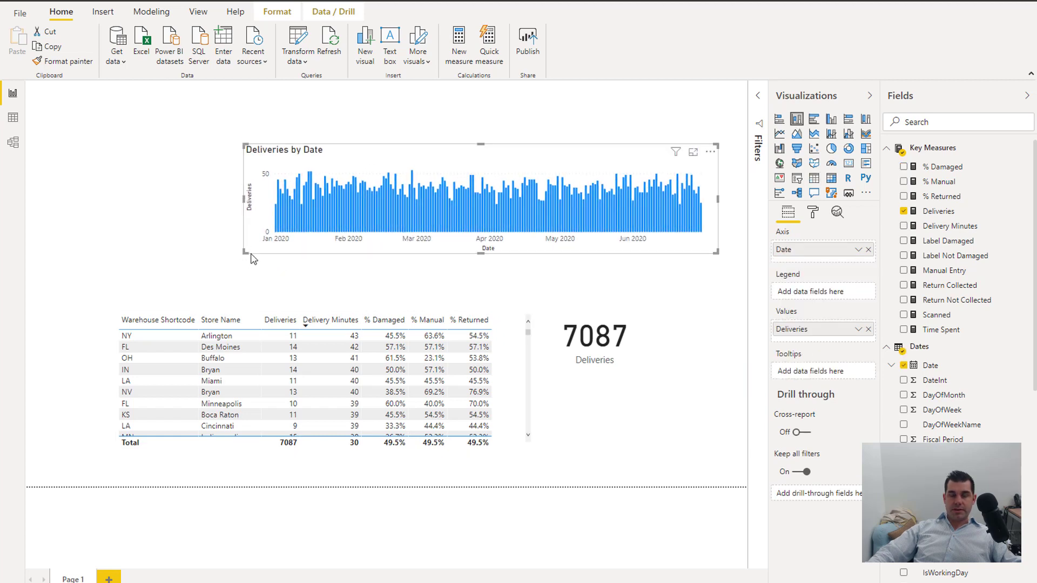
pyautogui.moveTo(251, 254); pyautogui.dragTo(277, 242)
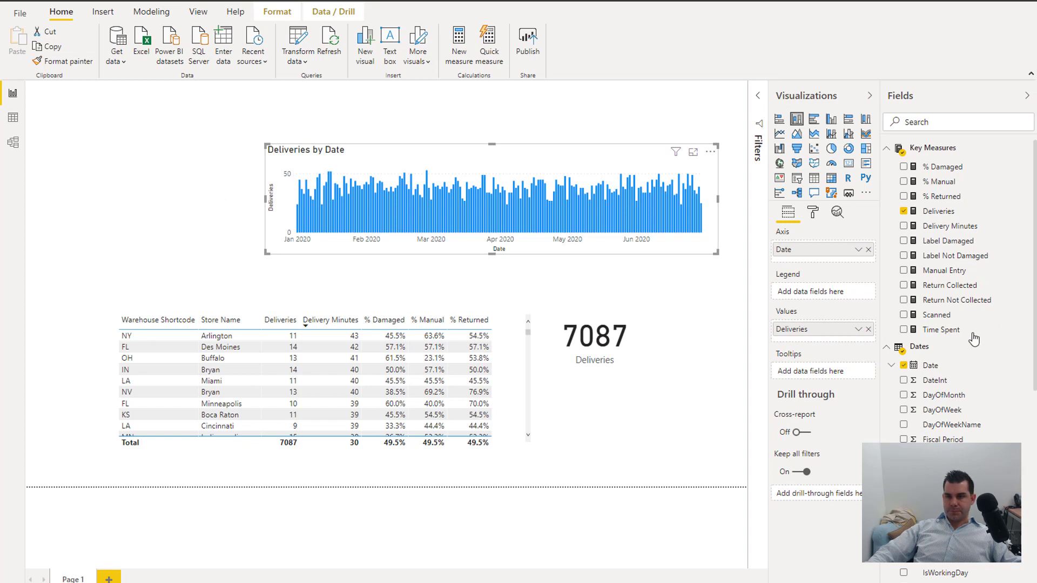
pyautogui.press('Escape')
# Add a donut chart of Deliveries by Warehouse Shortcode, enlarged in the free space left of the column chart
pyautogui.click(888, 349)
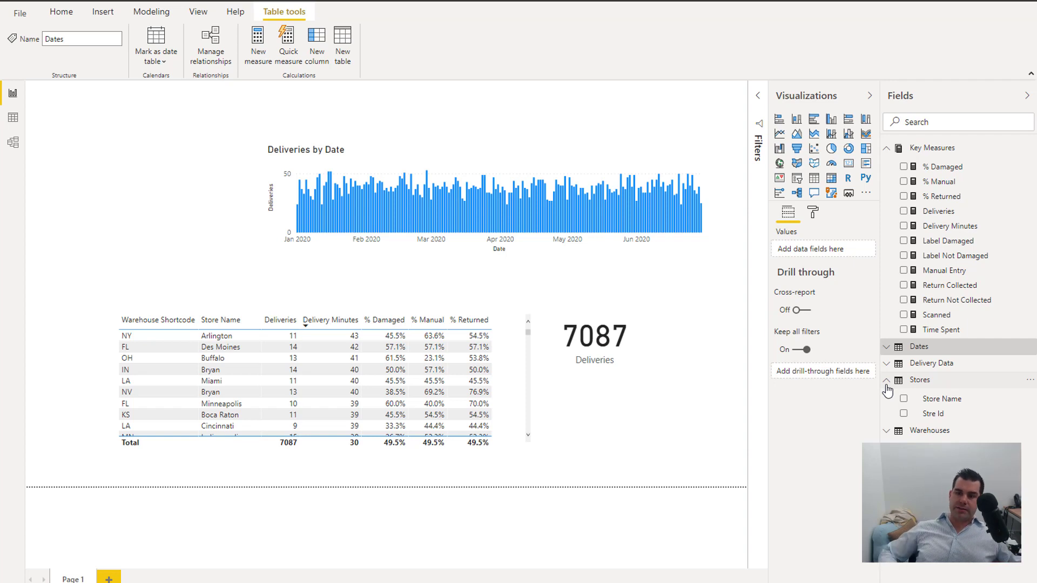
pyautogui.click(888, 433)
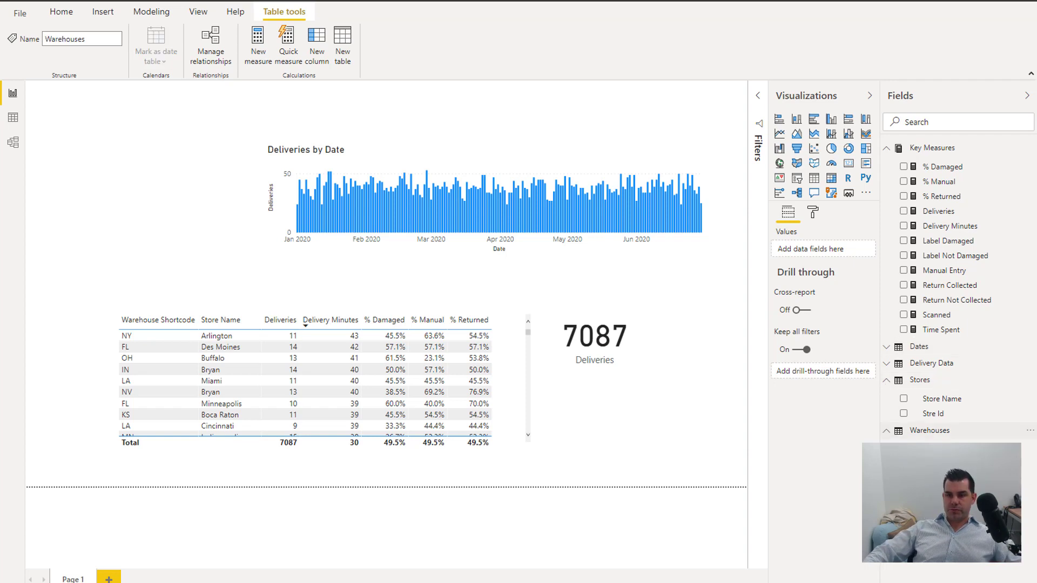
pyautogui.moveTo(153, 211); pyautogui.dragTo(152, 212)
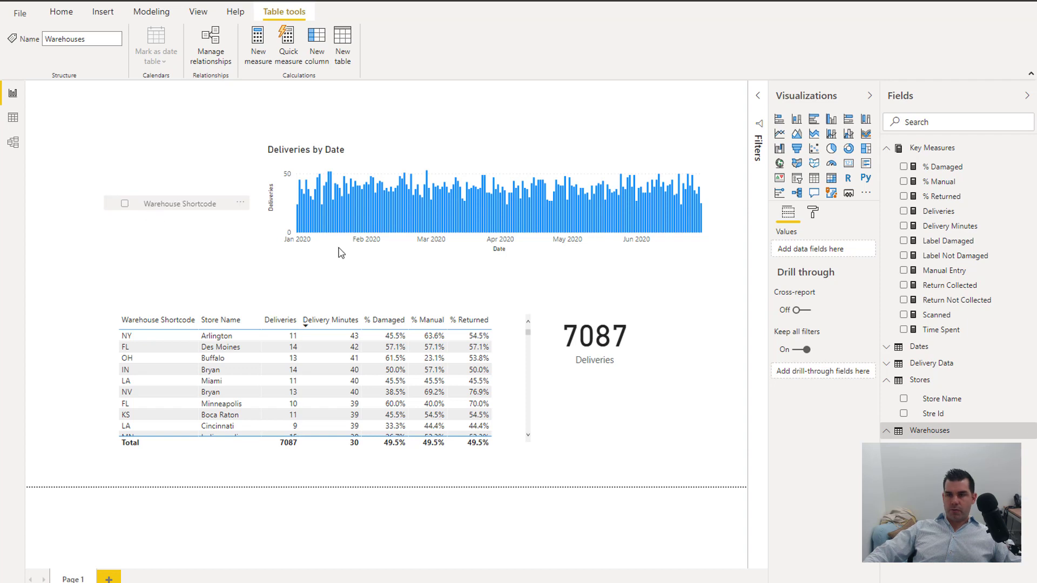
pyautogui.moveTo(341, 252); pyautogui.dragTo(341, 253)
pyautogui.moveTo(940, 211); pyautogui.dragTo(833, 261)
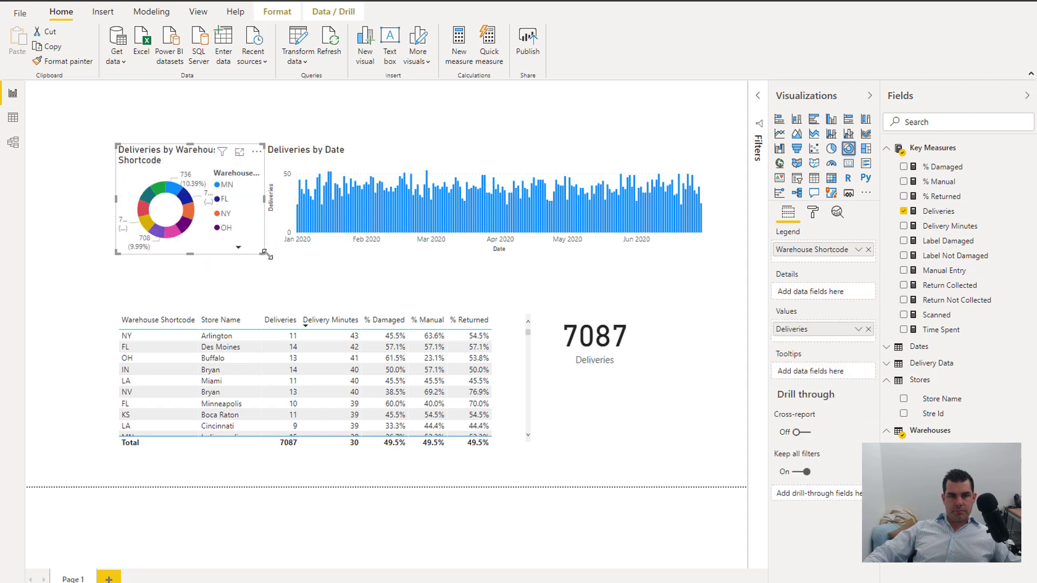
pyautogui.moveTo(212, 196); pyautogui.dragTo(141, 193)
# Cross-filter the report by the donut's FL, LA and CA slices, and narrow the donut chart slightly
pyautogui.click(135, 212)
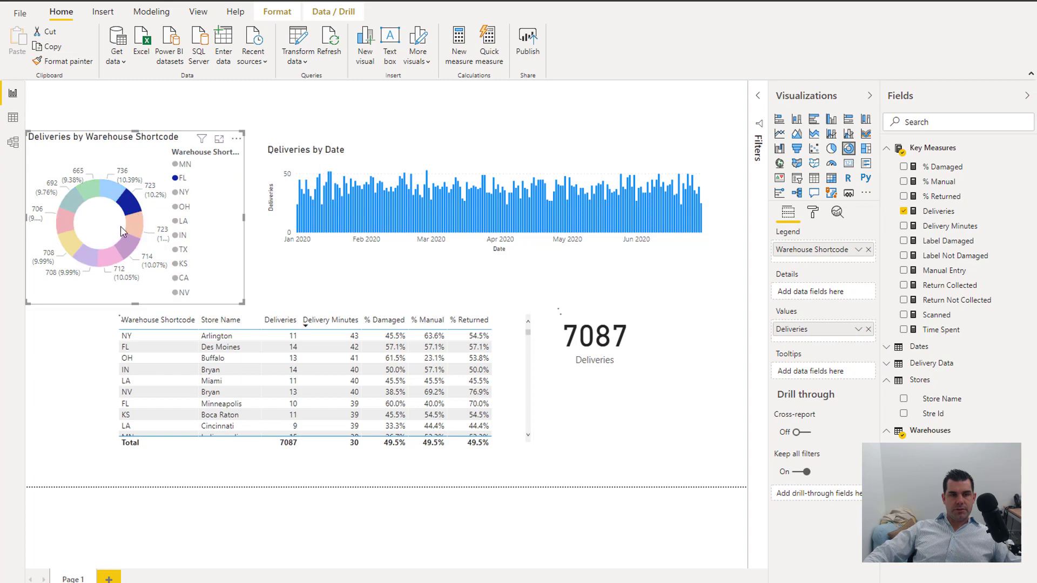
pyautogui.click(112, 252)
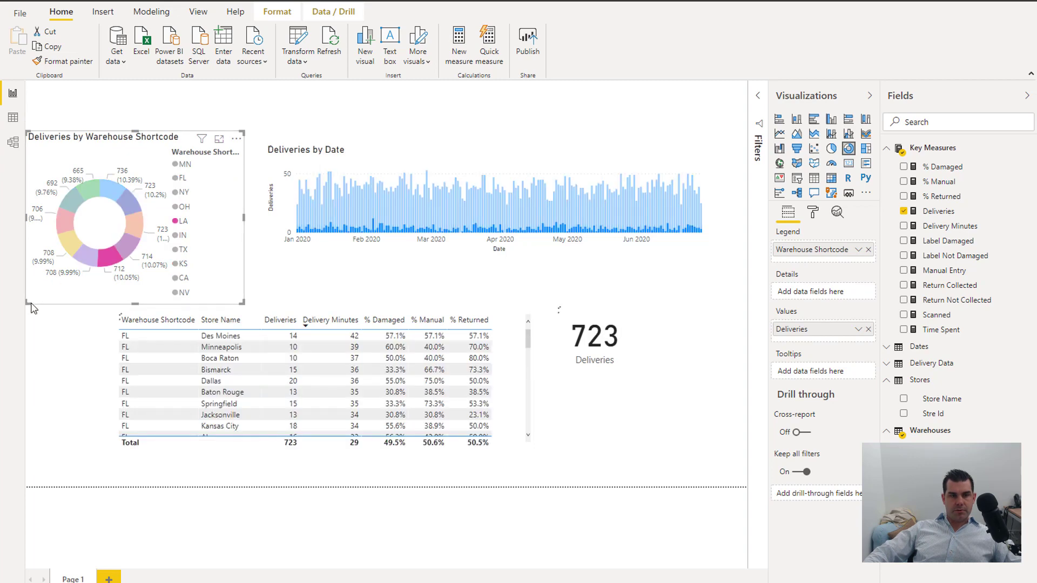
pyautogui.moveTo(27, 302); pyautogui.dragTo(42, 303)
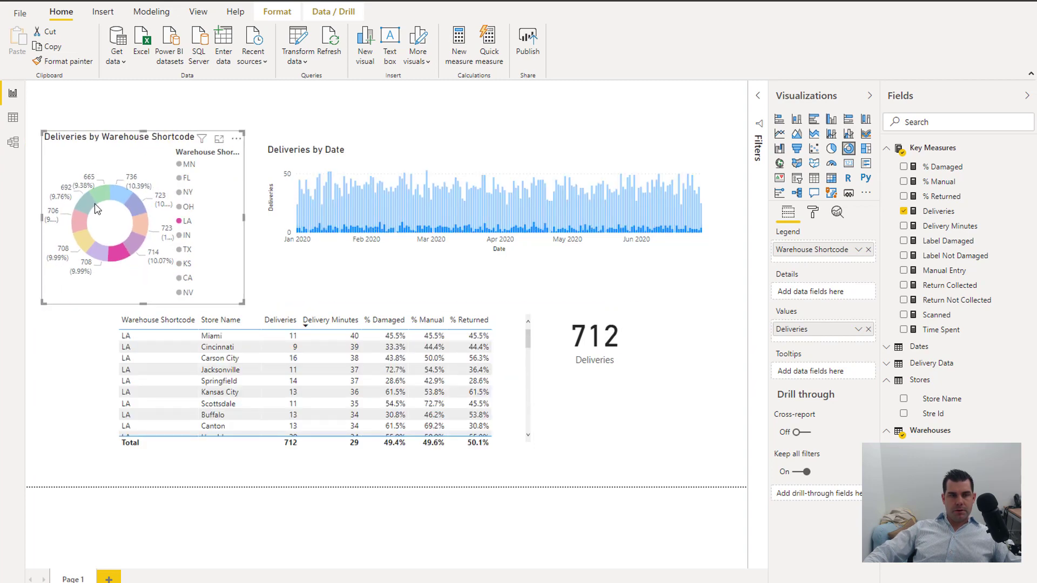
pyautogui.click(92, 207)
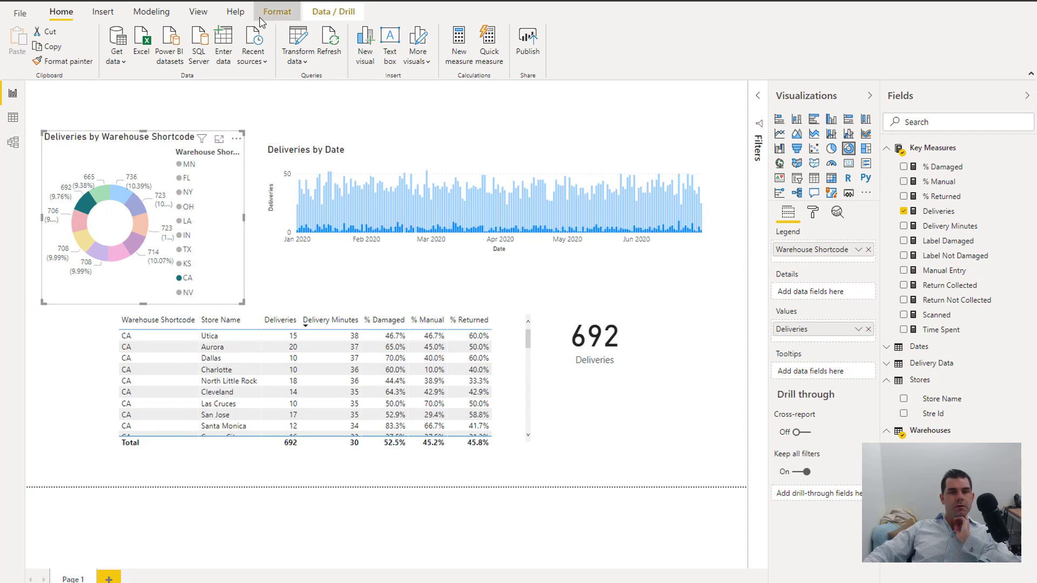
# Turn on interaction editing and make the warehouse donut filter the Deliveries by Date chart instead of highlighting it
pyautogui.click(277, 12)
pyautogui.click(26, 52)
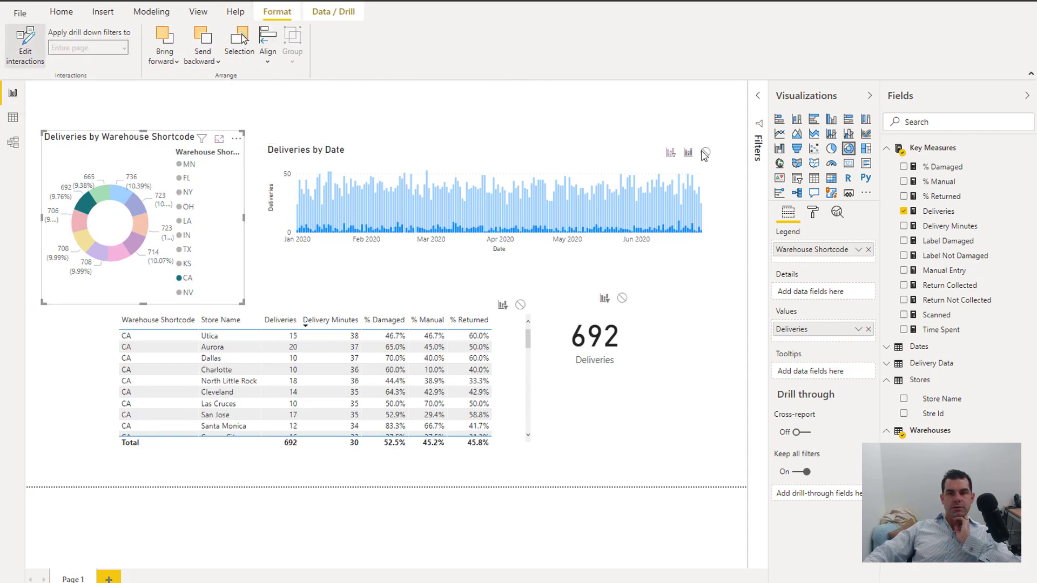
pyautogui.click(670, 152)
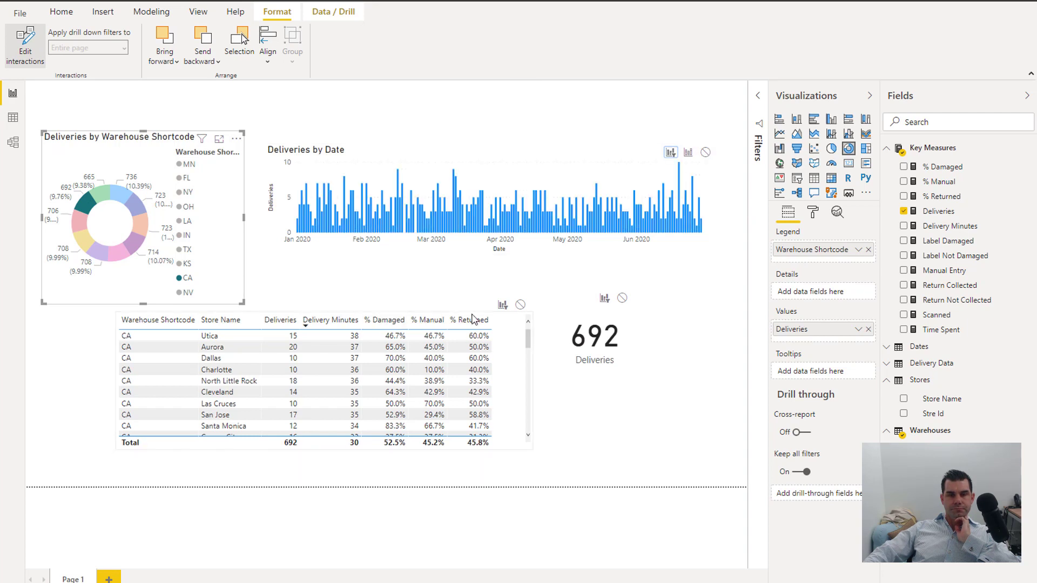
# Move the store table lower and the Deliveries by Date chart higher, checking the filtering with the MN and FL slices
pyautogui.click(516, 329)
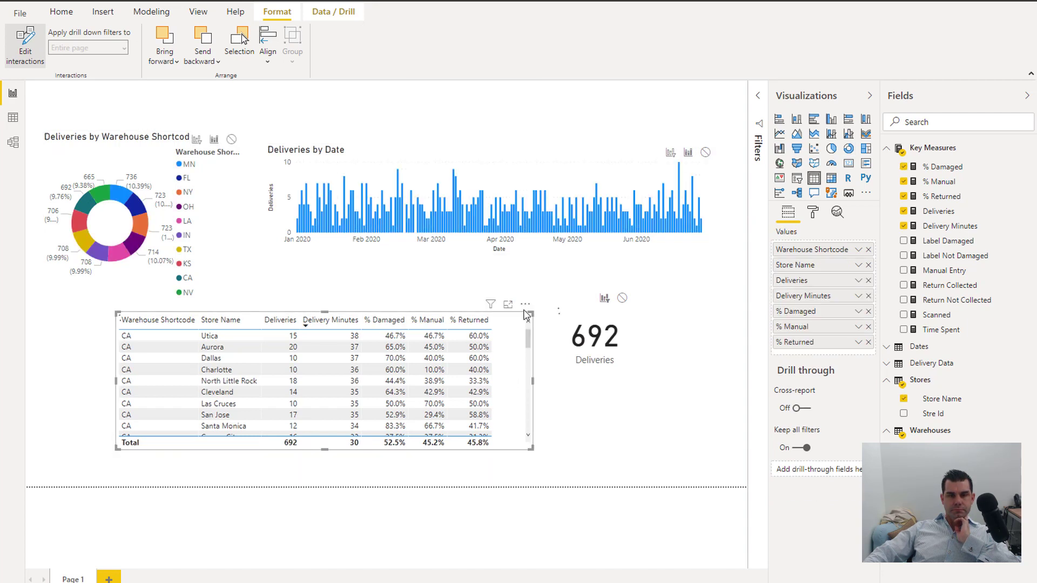
pyautogui.moveTo(526, 313); pyautogui.dragTo(548, 349)
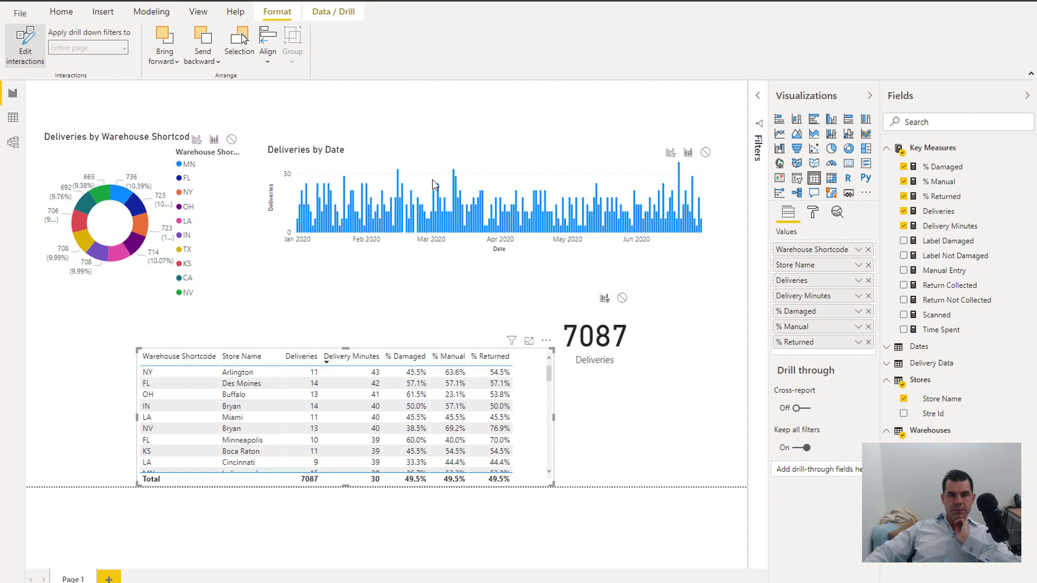
pyautogui.click(122, 203)
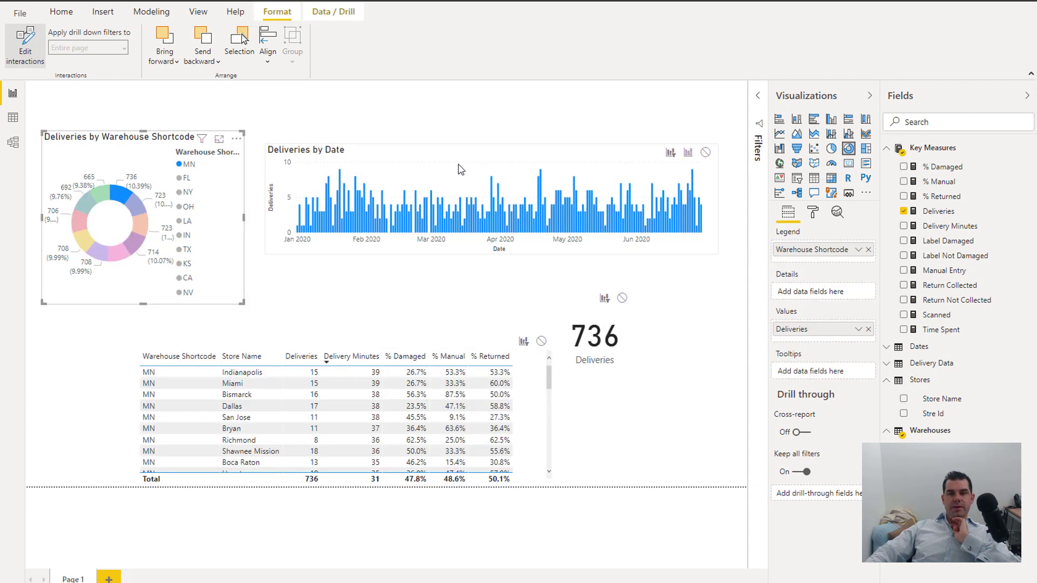
pyautogui.moveTo(484, 142); pyautogui.dragTo(501, 129)
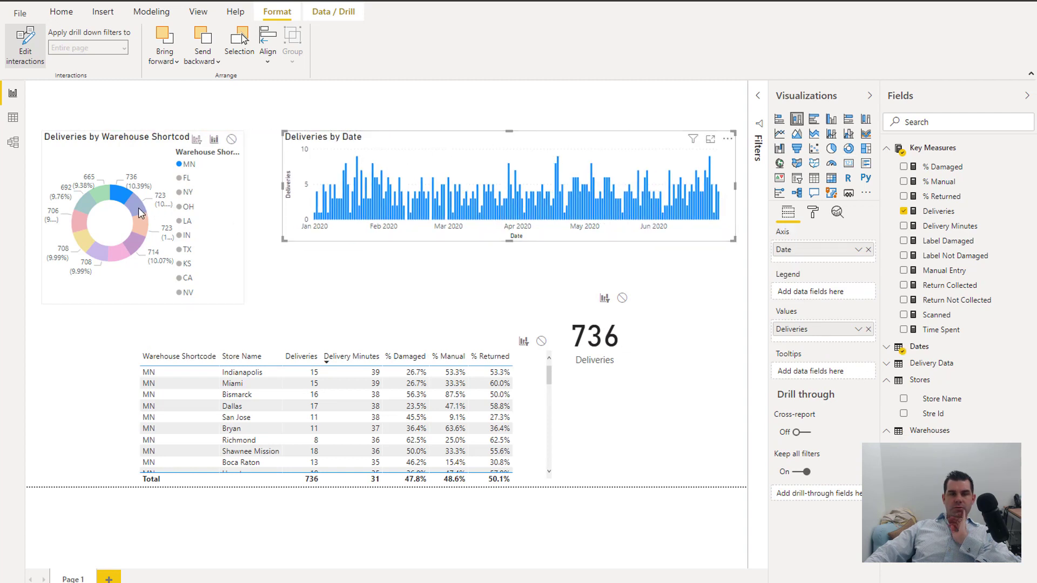
pyautogui.moveTo(139, 212)
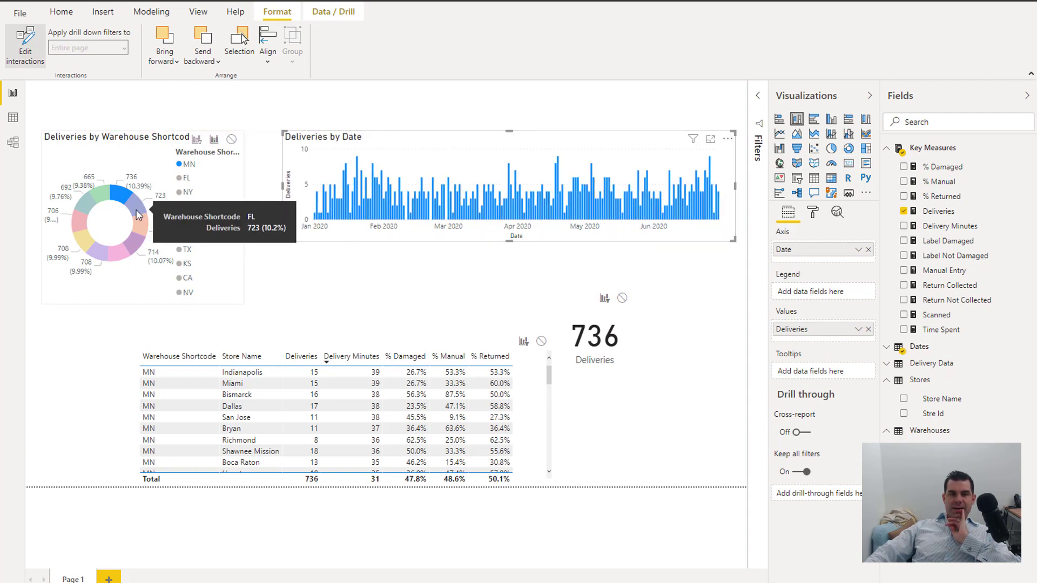
pyautogui.click(139, 212)
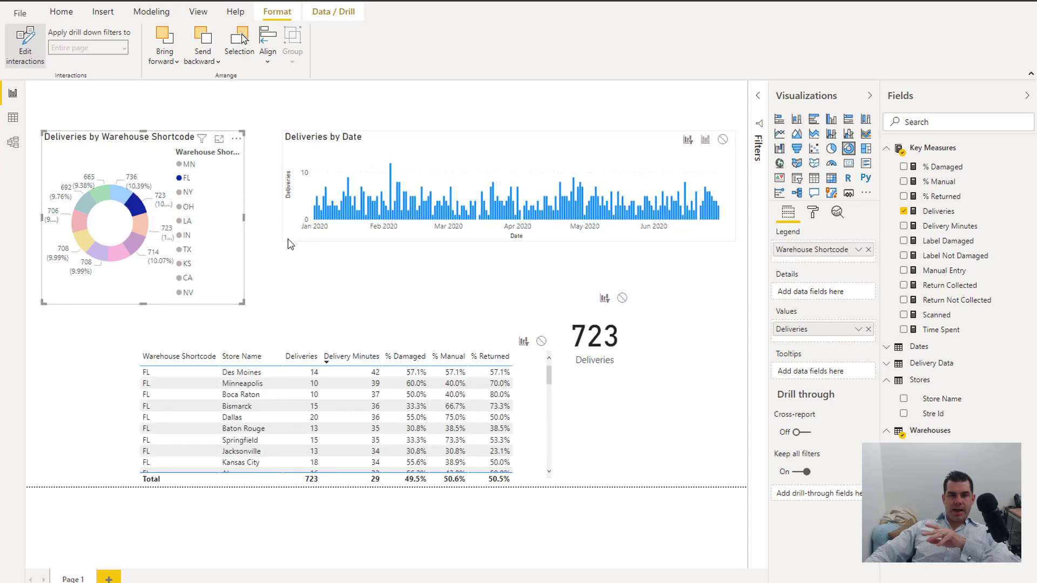
# Shrink and duplicate the Deliveries by Date chart, placing the copy directly below it, and move the Deliveries card lower
pyautogui.click(295, 235)
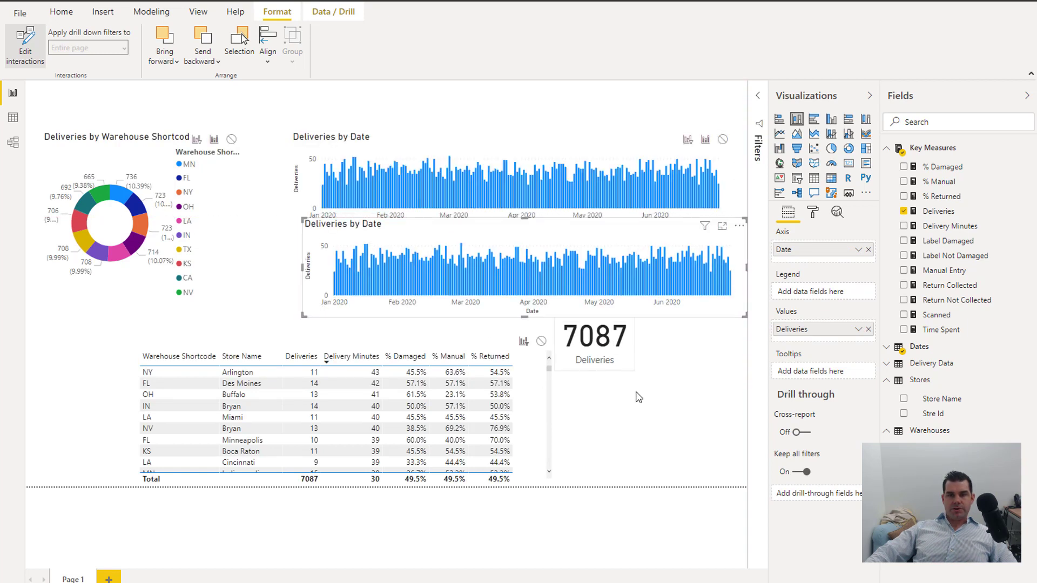
pyautogui.moveTo(638, 397); pyautogui.dragTo(657, 461)
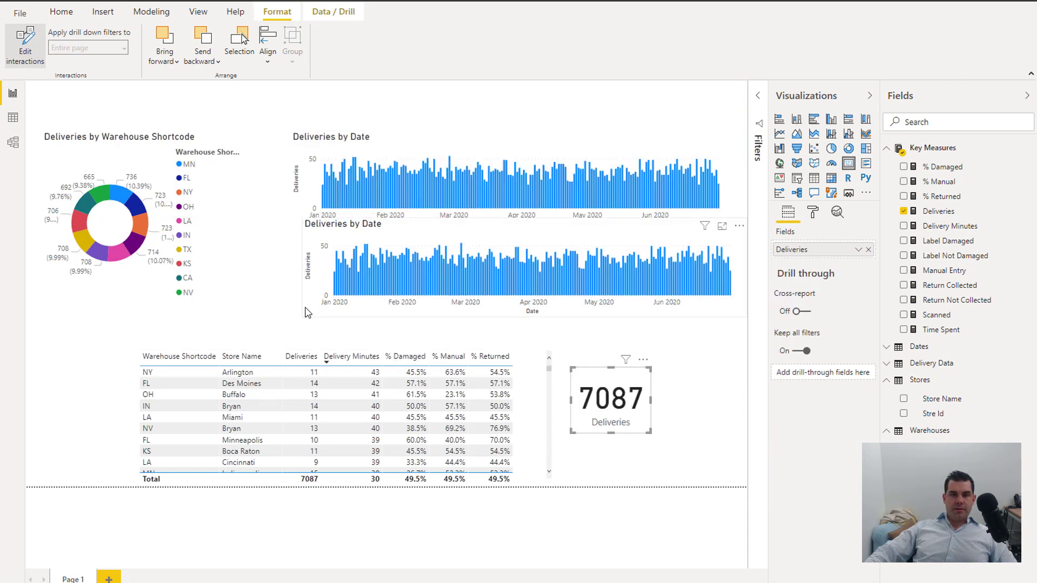
pyautogui.click(307, 313)
pyautogui.moveTo(466, 233); pyautogui.dragTo(448, 247)
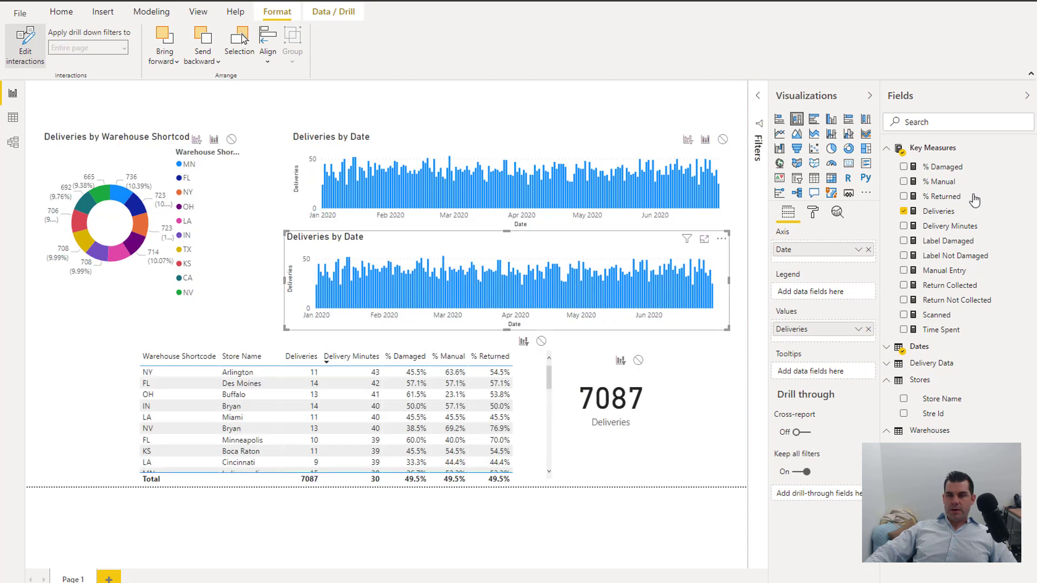
# Replace Deliveries with Delivery Minutes as the value plotted in the lower column chart
pyautogui.moveTo(947, 233); pyautogui.dragTo(832, 343)
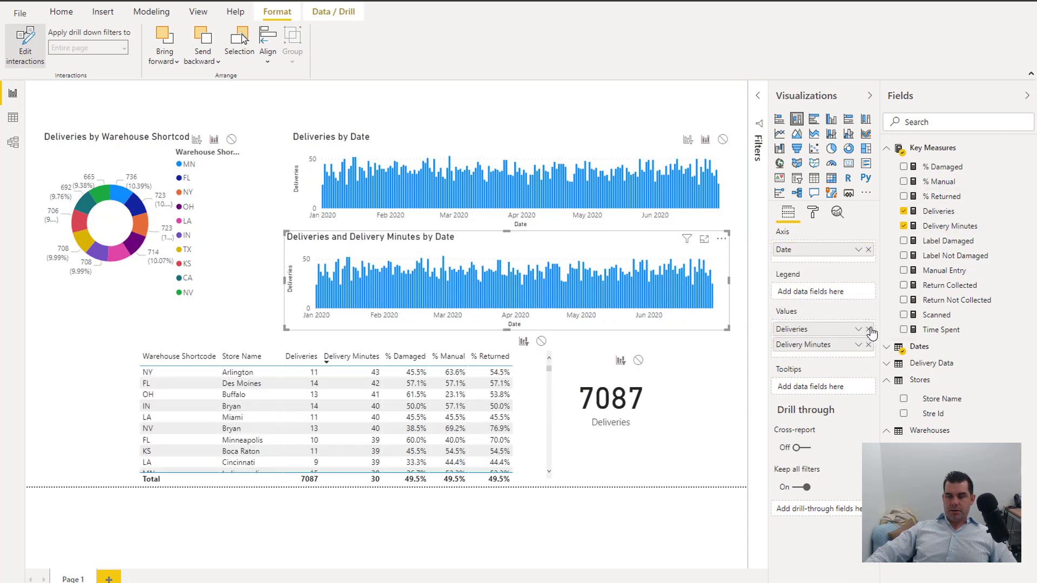
pyautogui.click(868, 329)
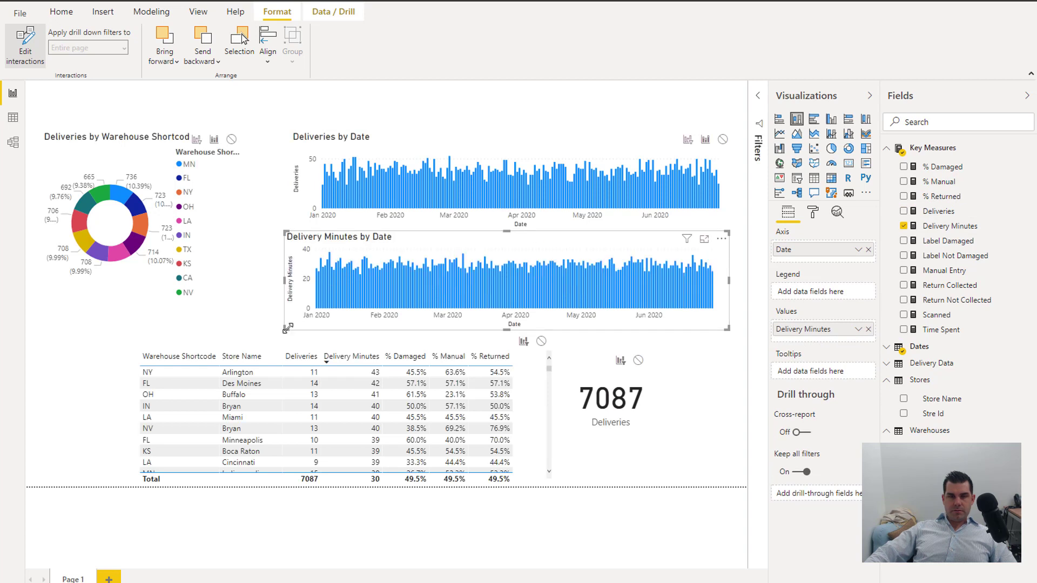
# Shrink the Delivery Minutes by Date chart slightly and make the warehouse donut filter it, trying the FL and NY slices
pyautogui.moveTo(289, 330); pyautogui.dragTo(295, 319)
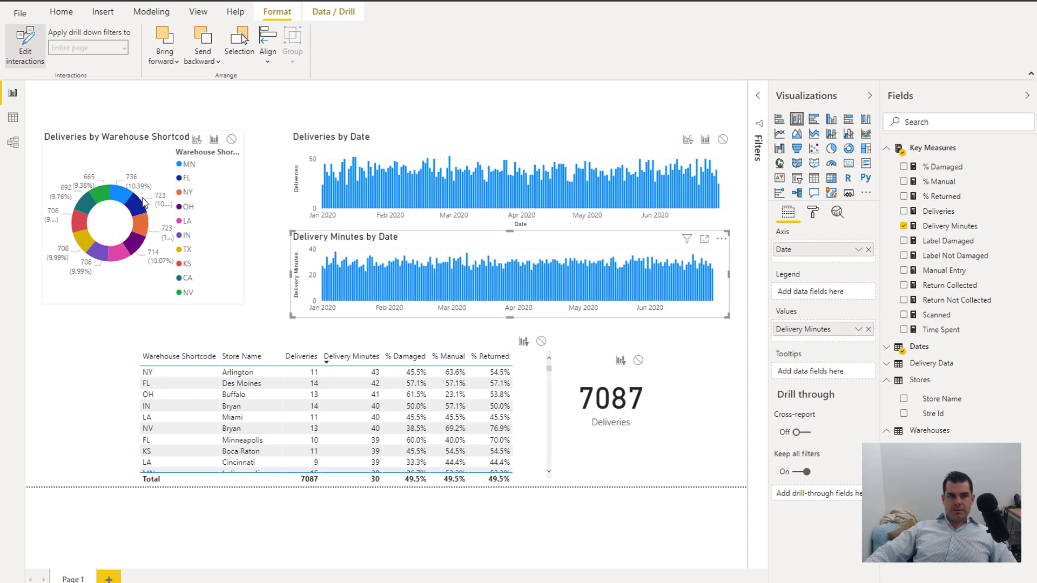
pyautogui.click(140, 216)
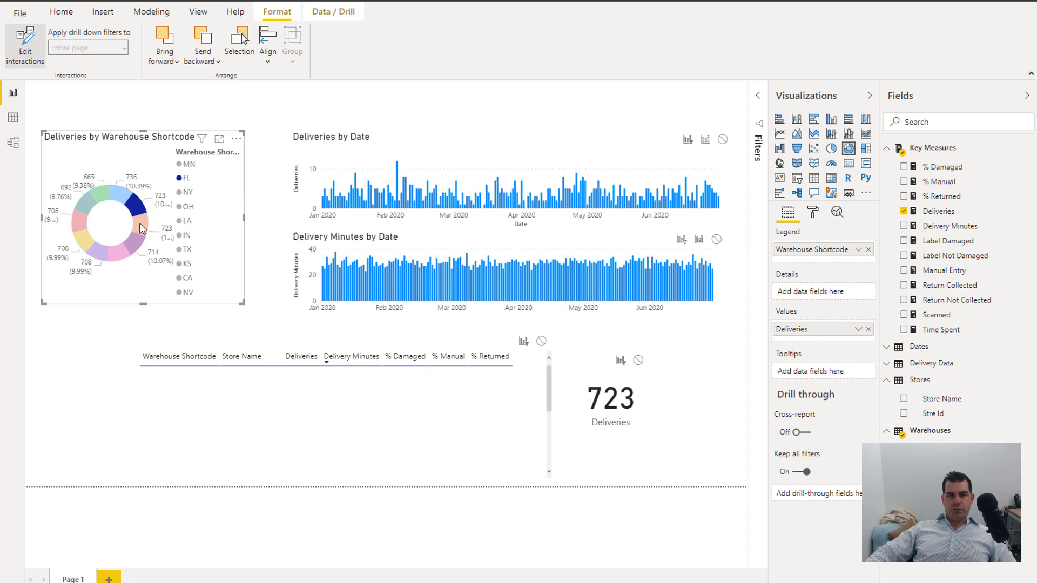
pyautogui.click(140, 227)
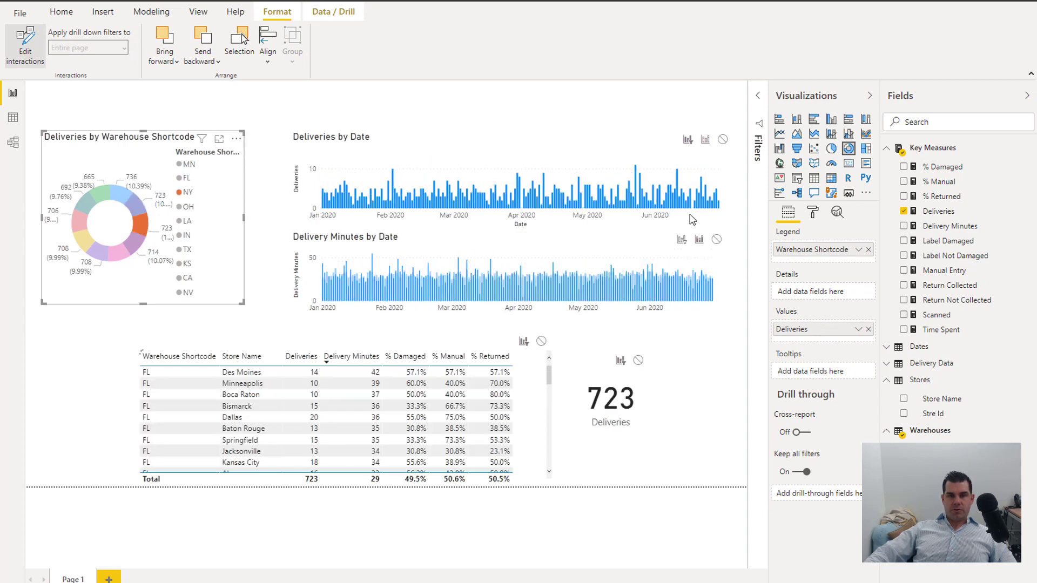
# Check the donut's filtering of both date charts with the OH, LA, IN, TX and KS slices
pyautogui.click(135, 247)
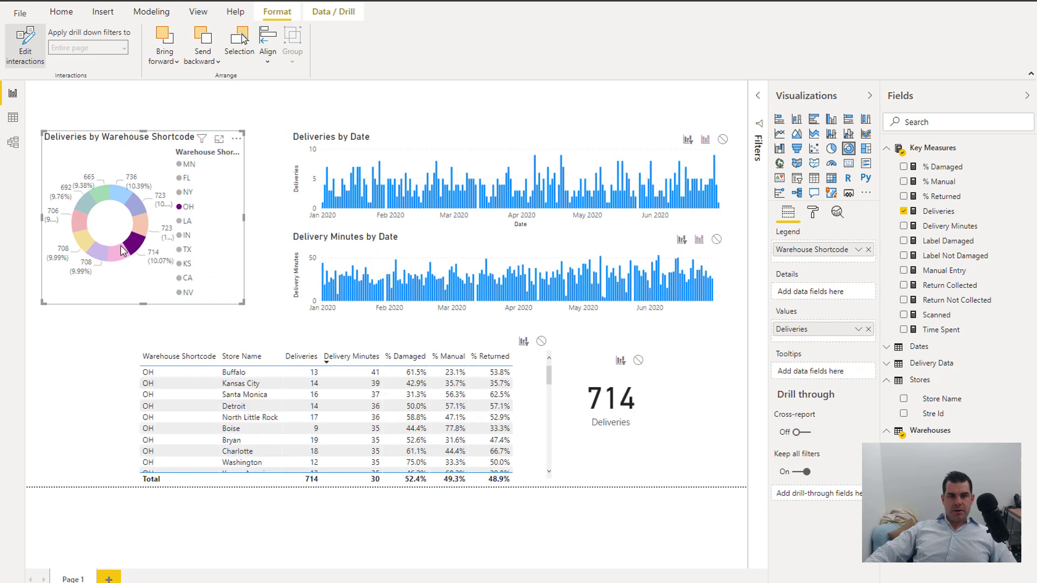
pyautogui.click(116, 255)
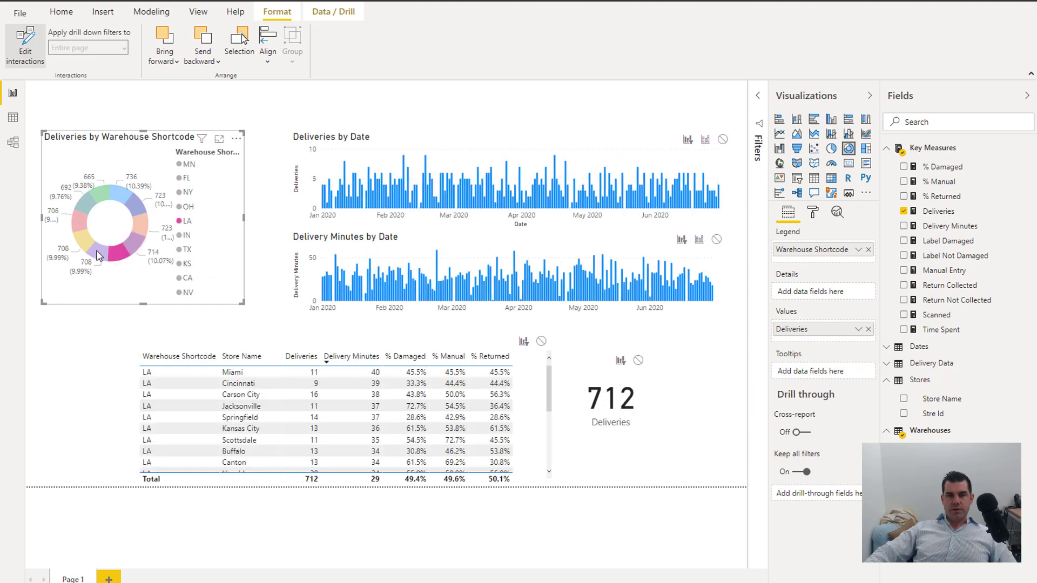
pyautogui.click(95, 253)
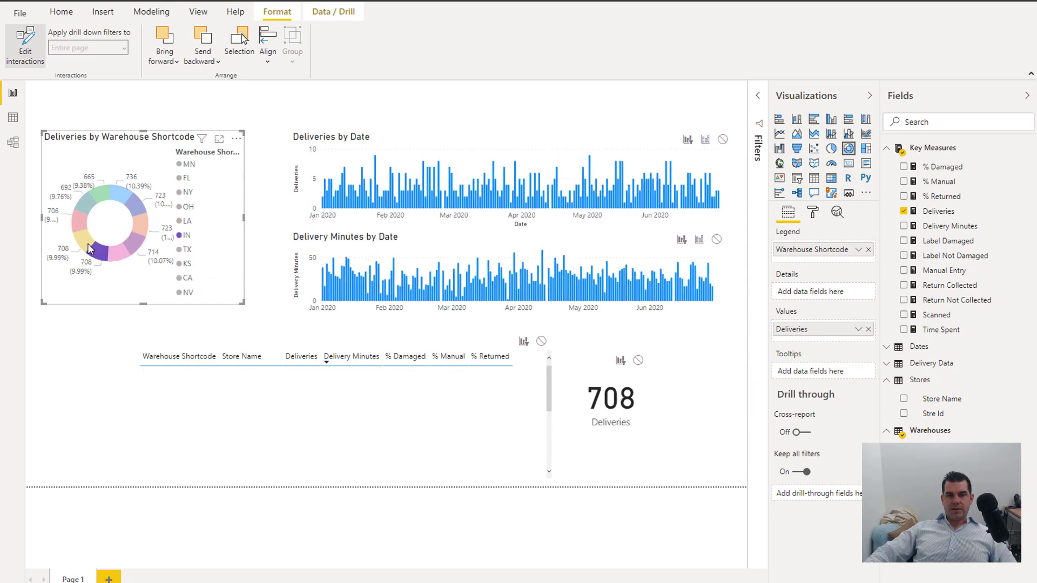
pyautogui.click(84, 236)
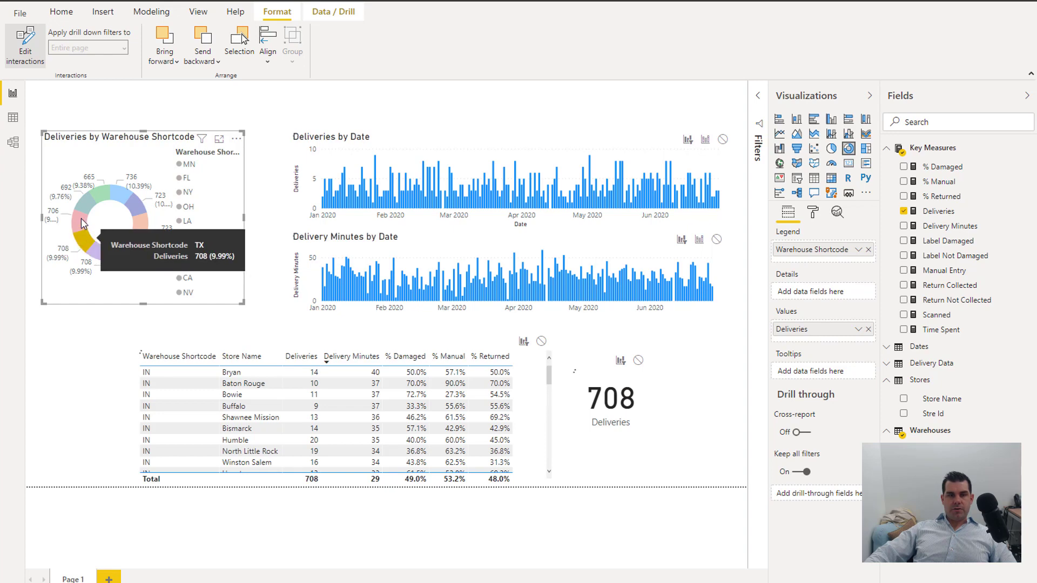
pyautogui.click(81, 224)
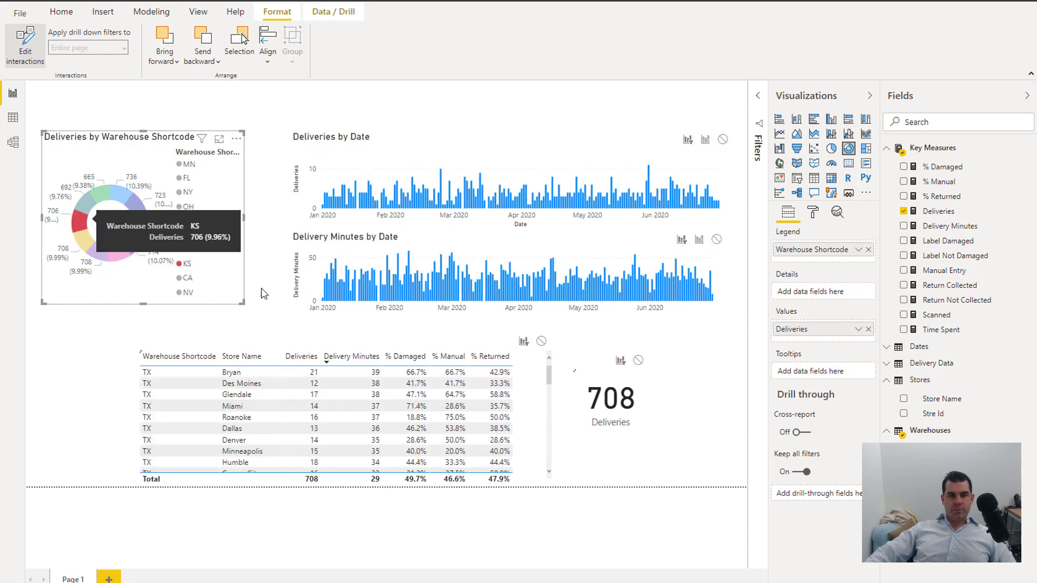
# Make the warehouse donut wider and shorter, and rearrange the Deliveries card and store table below it
pyautogui.moveTo(244, 302); pyautogui.dragTo(262, 275)
pyautogui.click(424, 390)
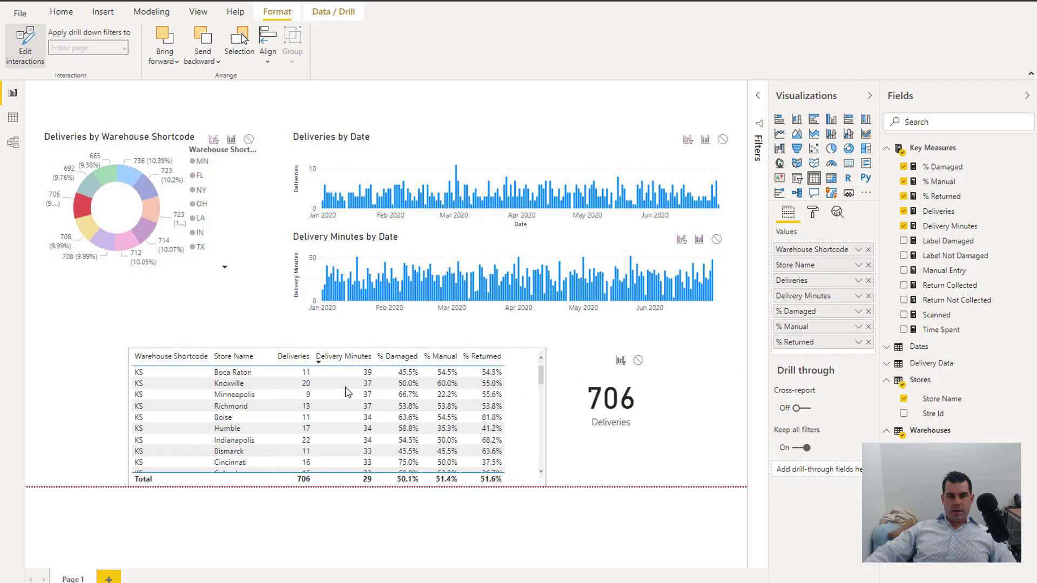
pyautogui.moveTo(424, 390); pyautogui.dragTo(313, 390)
pyautogui.moveTo(592, 410); pyautogui.dragTo(191, 323)
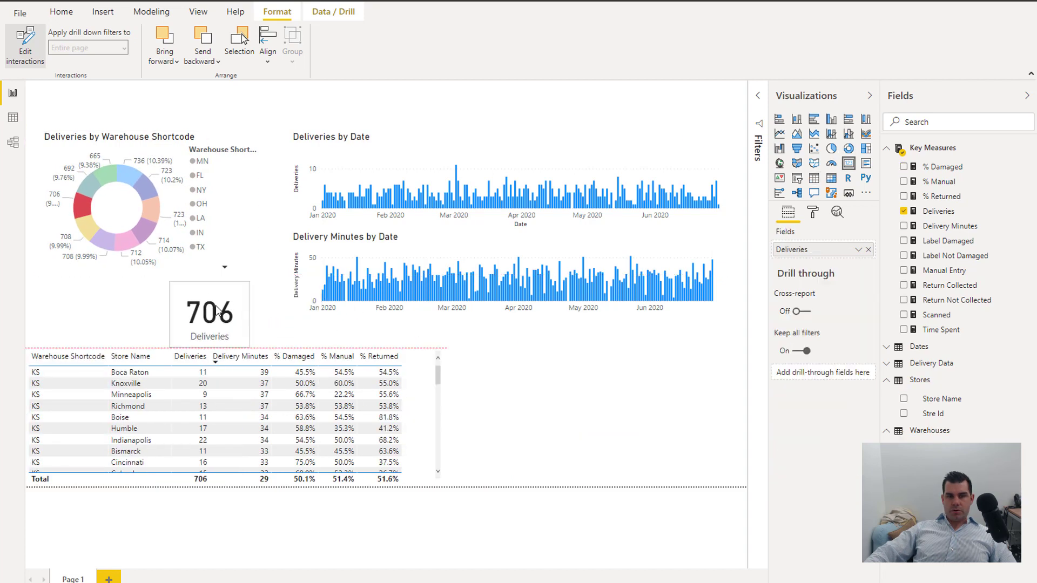
# Create a stacked bar chart of Delivery Minutes by Store Name beside the store table and adjust its size
pyautogui.click(529, 405)
pyautogui.moveTo(955, 404); pyautogui.dragTo(653, 405)
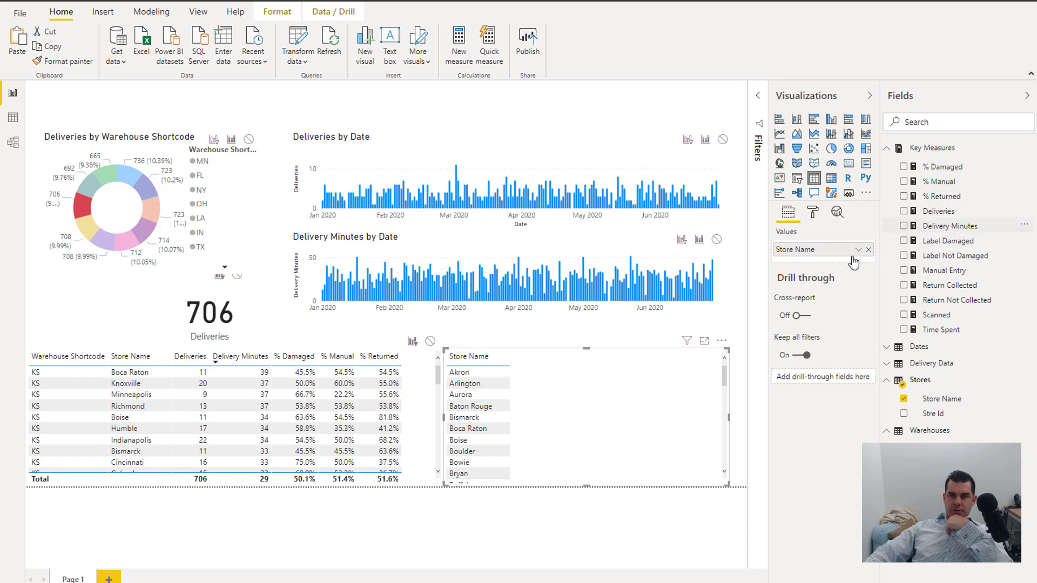
pyautogui.click(950, 226)
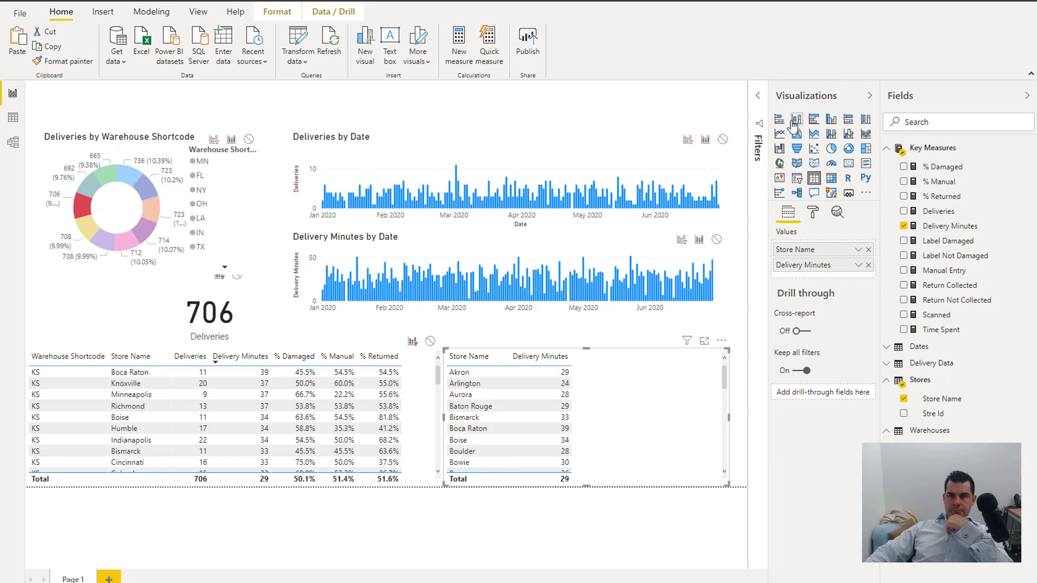
pyautogui.click(780, 118)
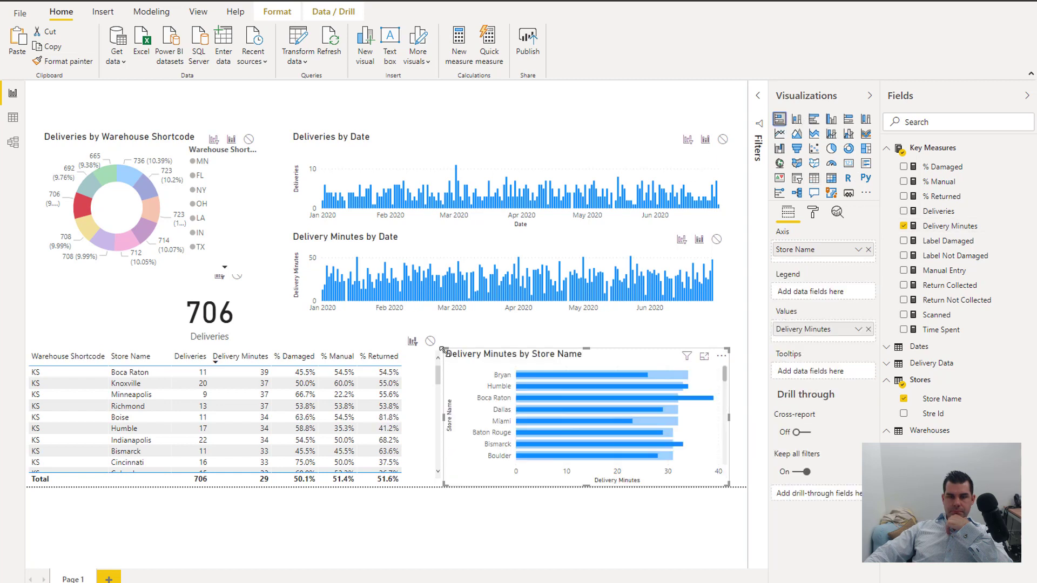
pyautogui.moveTo(443, 350); pyautogui.dragTo(459, 339)
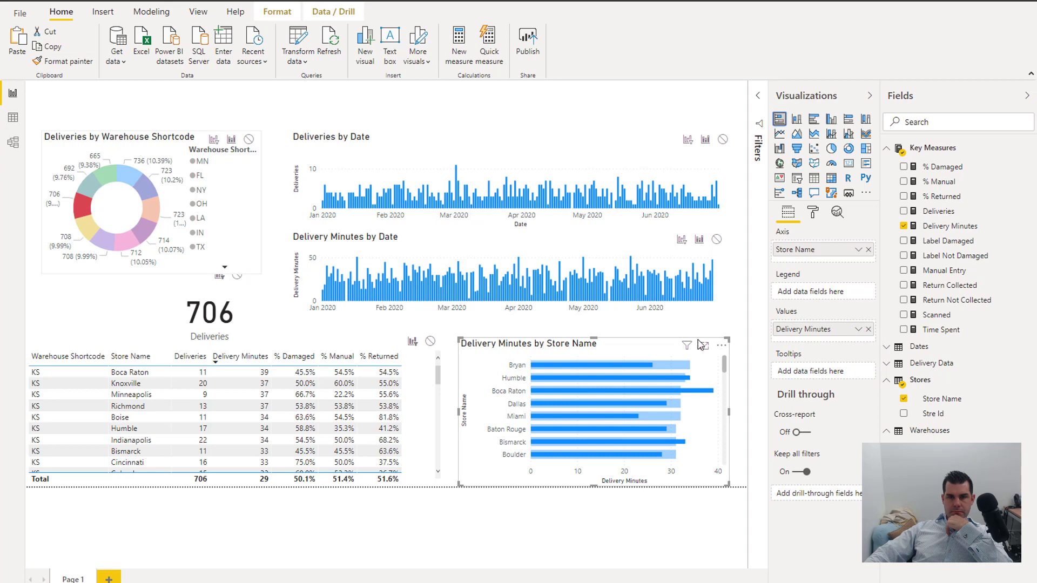
# Make the warehouse donut filter the Delivery Minutes by Store Name chart, checking with the LA and IN slices
pyautogui.click(682, 346)
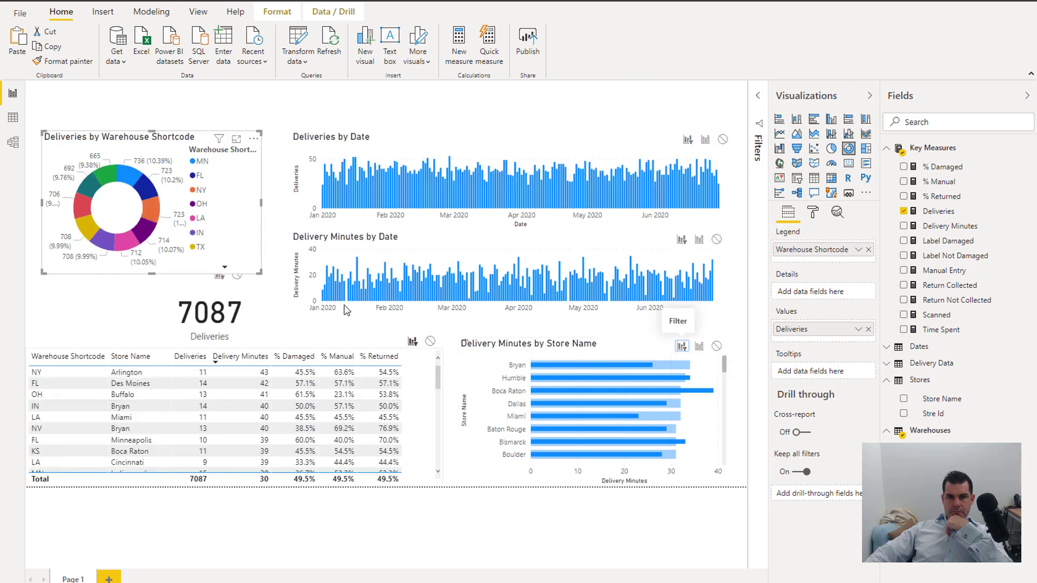
pyautogui.click(120, 244)
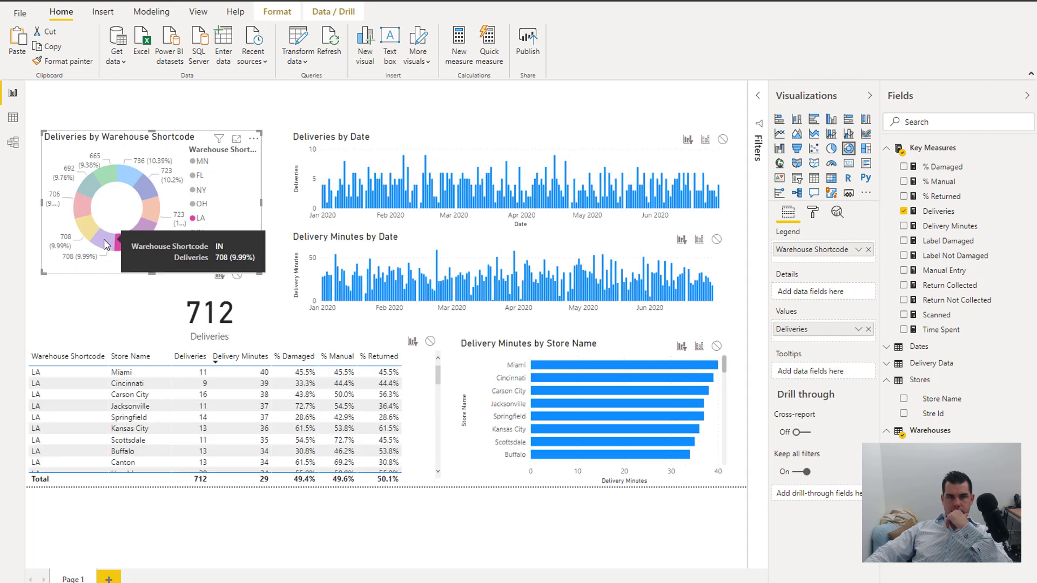
pyautogui.click(106, 245)
# Reduce the warehouse donut slightly and move the Deliveries card farther from the page centre, directly beneath the ring
pyautogui.moveTo(42, 269); pyautogui.dragTo(43, 262)
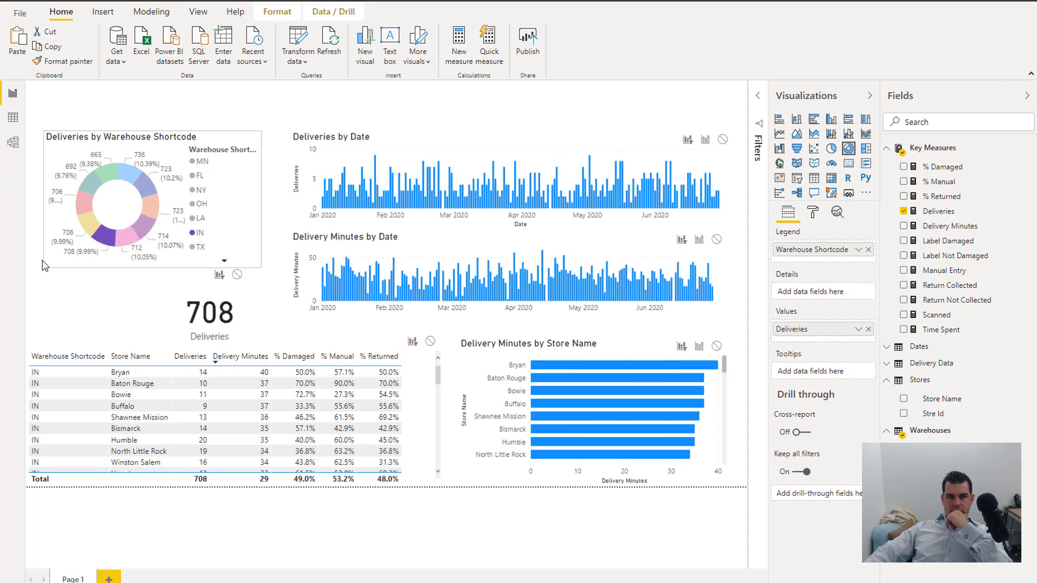
pyautogui.moveTo(174, 296); pyautogui.dragTo(62, 286)
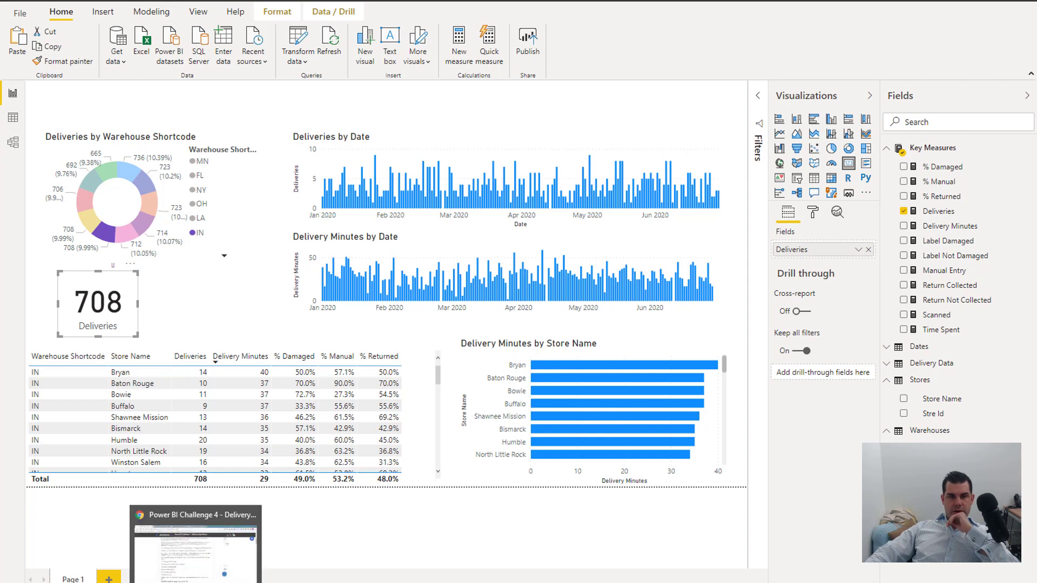
# Switch to Chrome and open the Enterprise DNA Knowledge Base at info.enterprisedna.co in a new tab
pyautogui.click(224, 576)
pyautogui.hotkey('ctrl', 't')
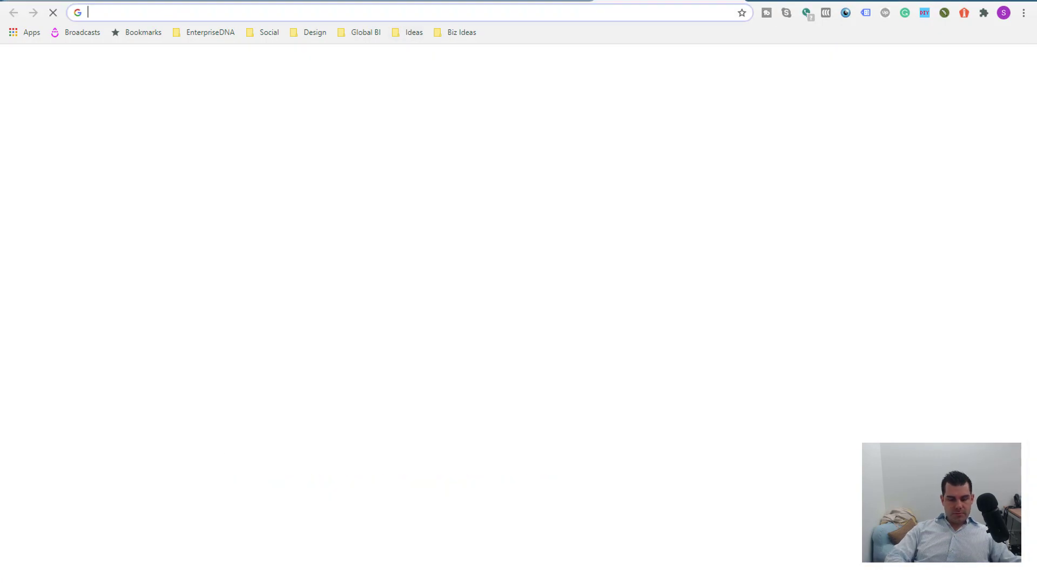
pyautogui.write('info')
pyautogui.press('Return')
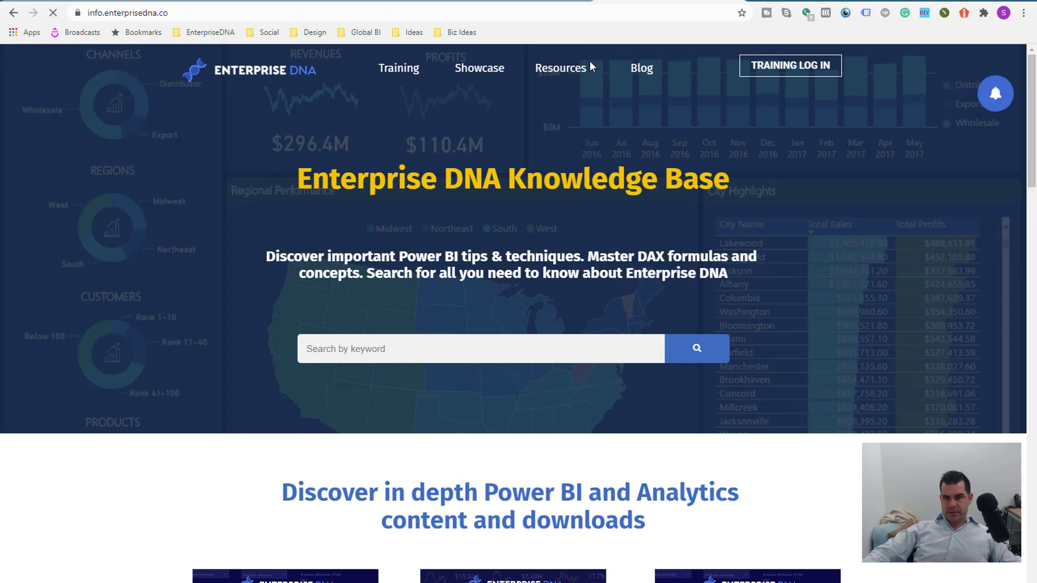
# Look through the knowledge base content and open the Report Design Inspiration page
pyautogui.scroll(-3, 150, 222)
pyautogui.scroll(3, 149, 226)
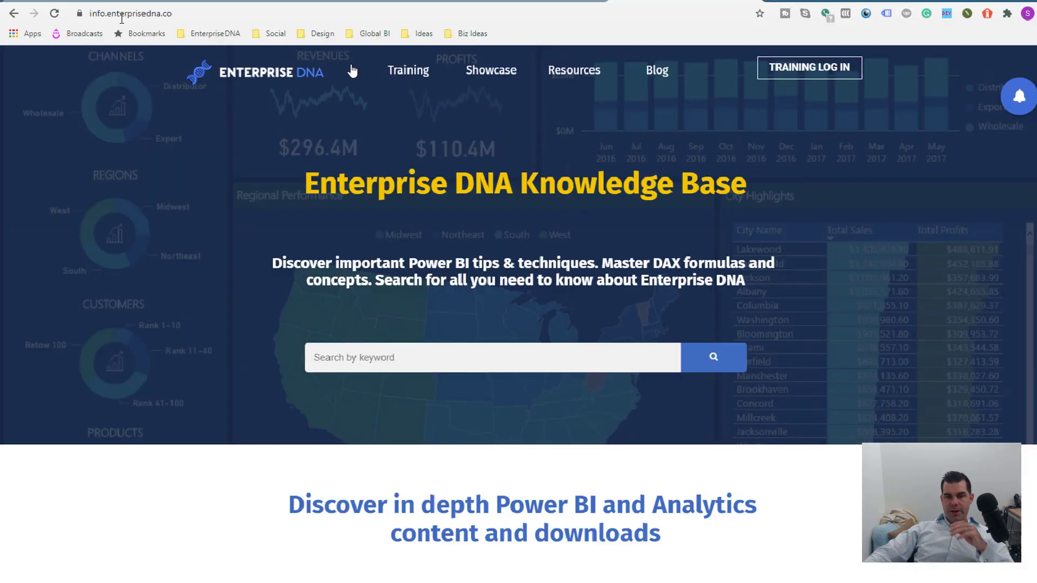
pyautogui.scroll(-6, 670, 157)
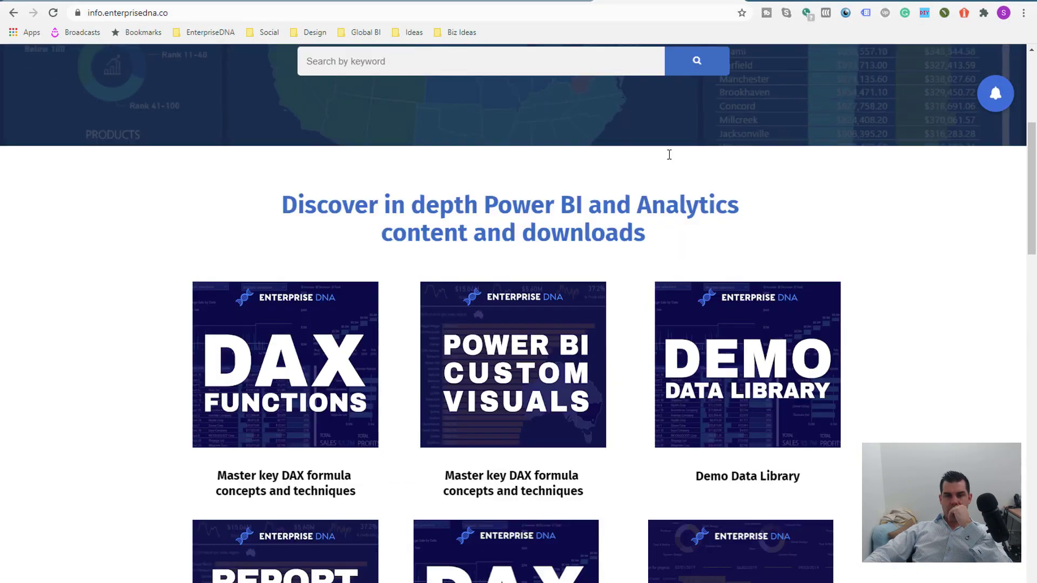
pyautogui.scroll(-3, 670, 159)
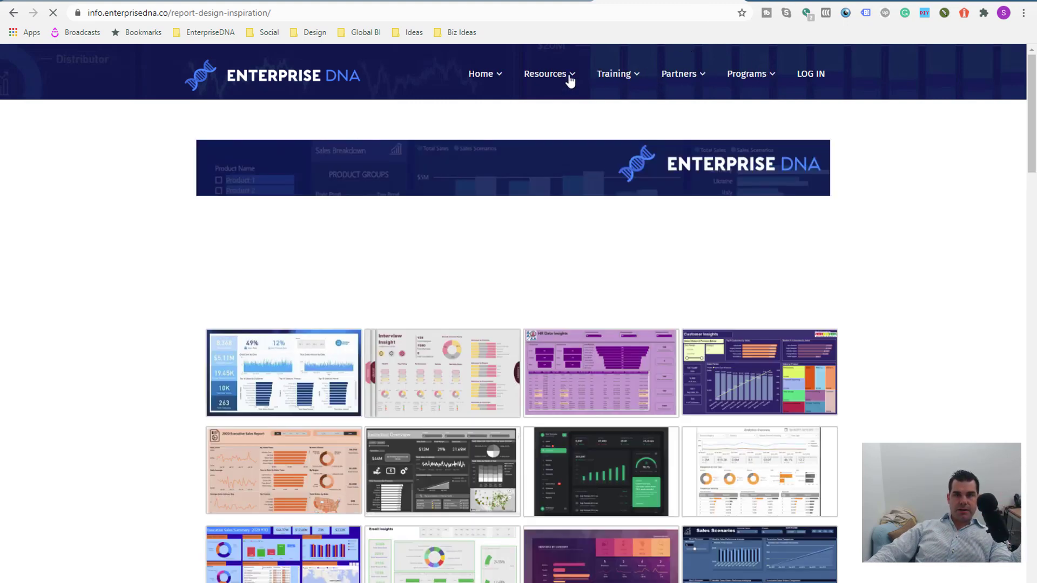
# View the site's Power BI resources page and return to the Report Design Inspiration page
pyautogui.moveTo(570, 80)
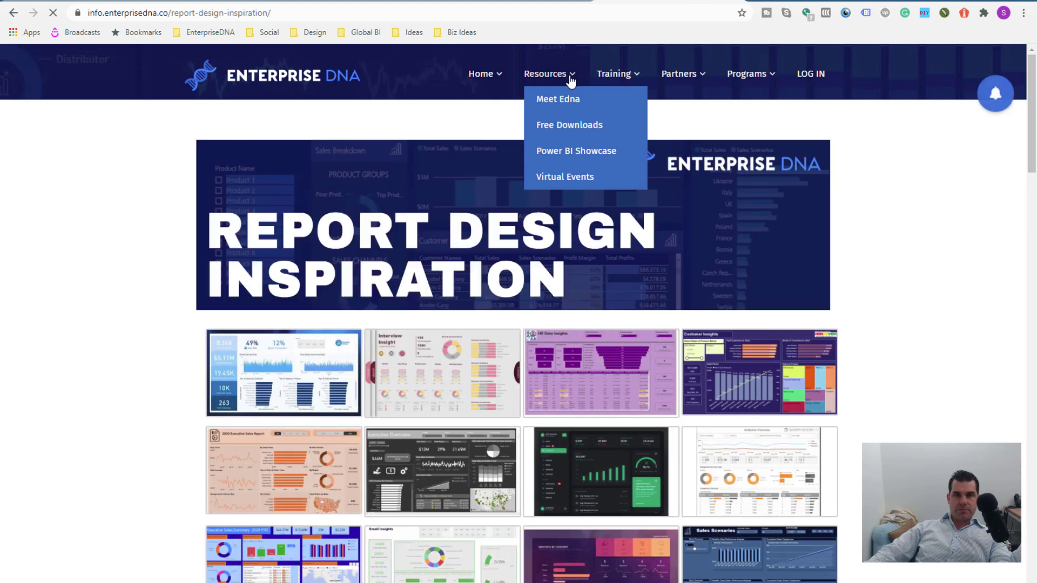
pyautogui.click(579, 151)
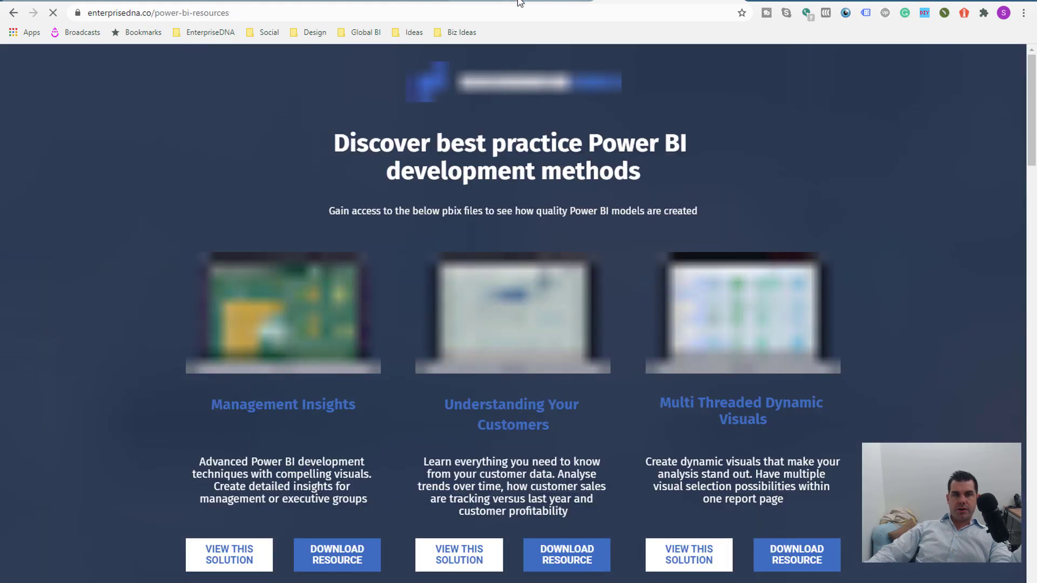
pyautogui.click(140, 1)
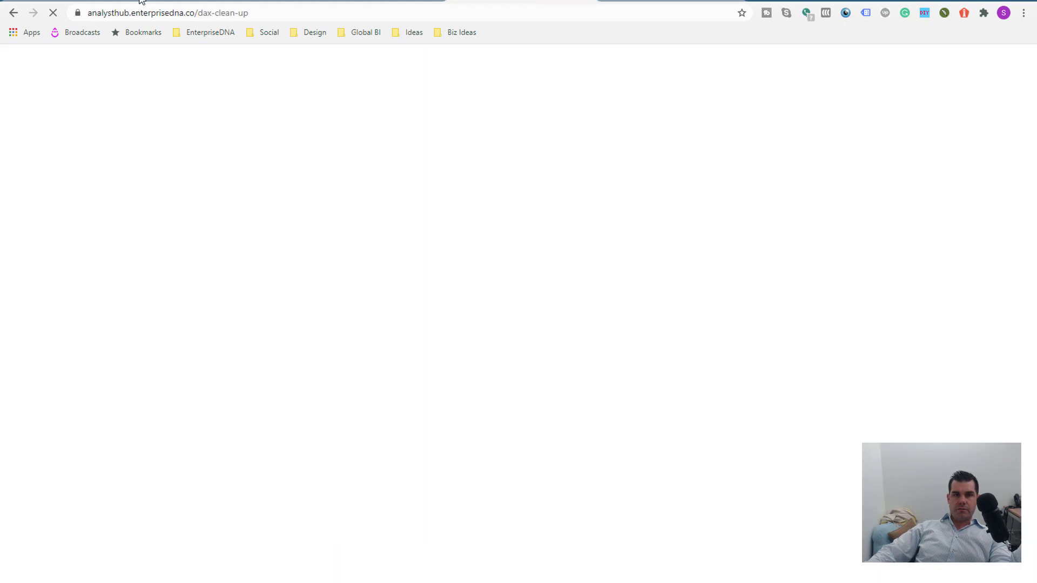
pyautogui.click(14, 13)
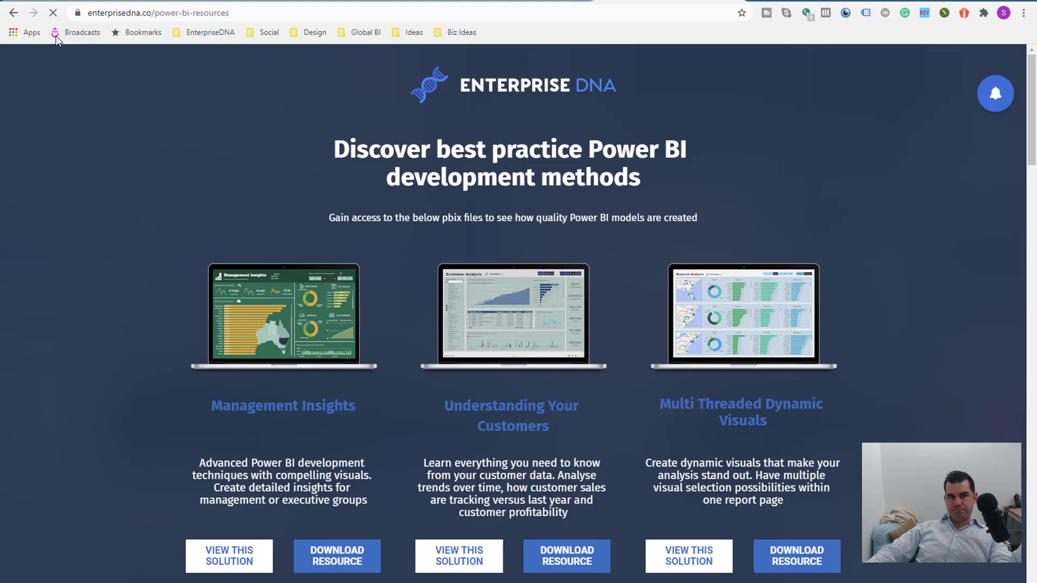
pyautogui.click(14, 13)
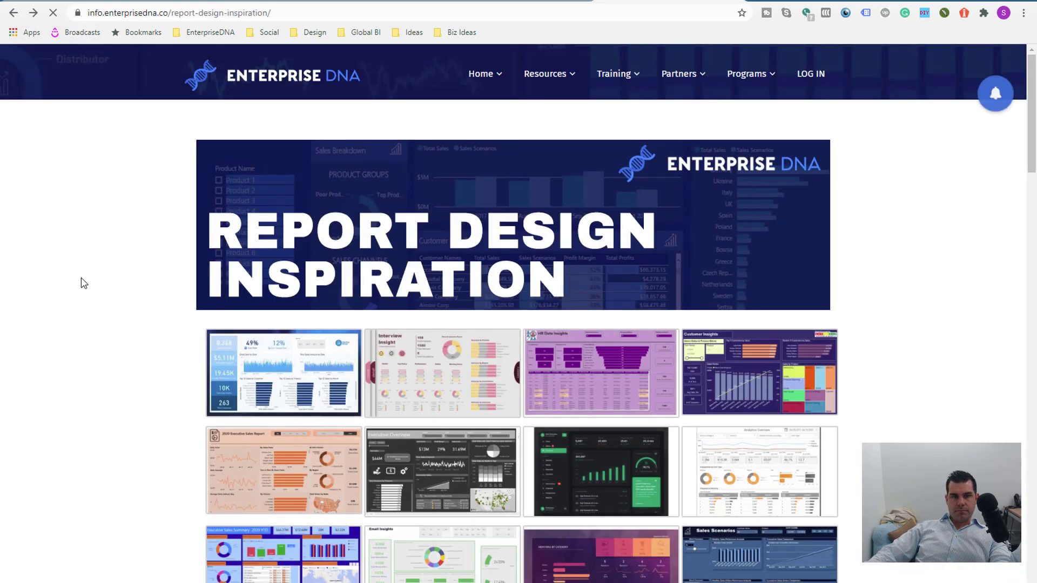
# Examine the gallery of dashboard examples on the Report Design Inspiration page for layout and colour ideas
pyautogui.scroll(-3, 84, 283)
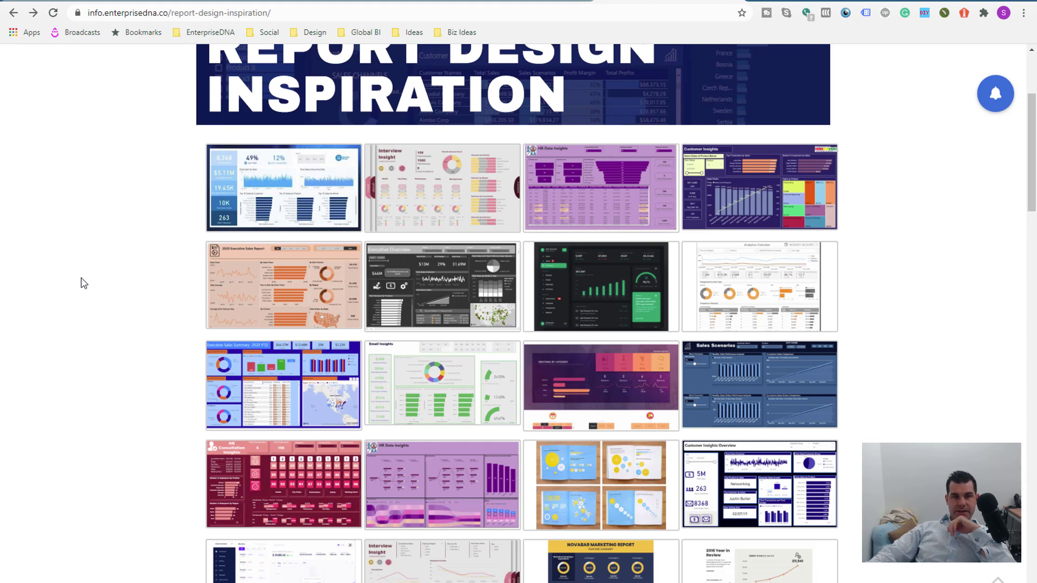
pyautogui.scroll(-5, 84, 284)
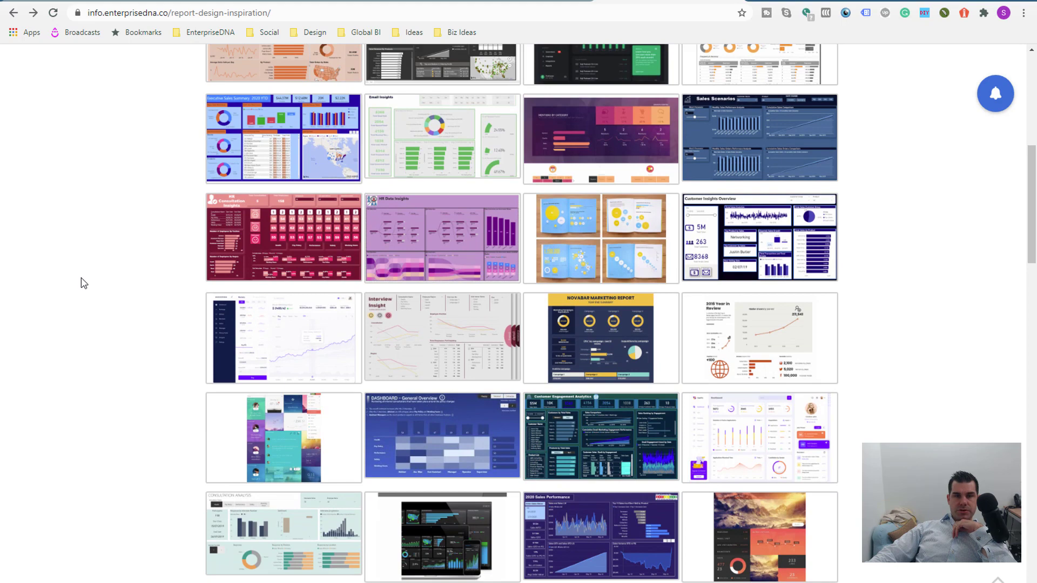
pyautogui.scroll(3, 84, 283)
pyautogui.scroll(-2, 84, 283)
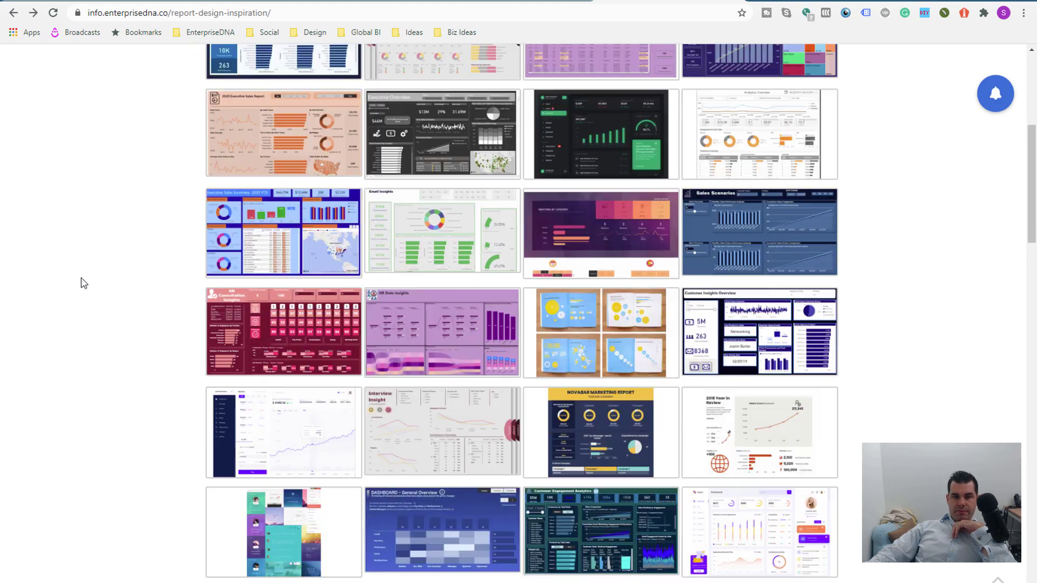
pyautogui.scroll(-3, 84, 283)
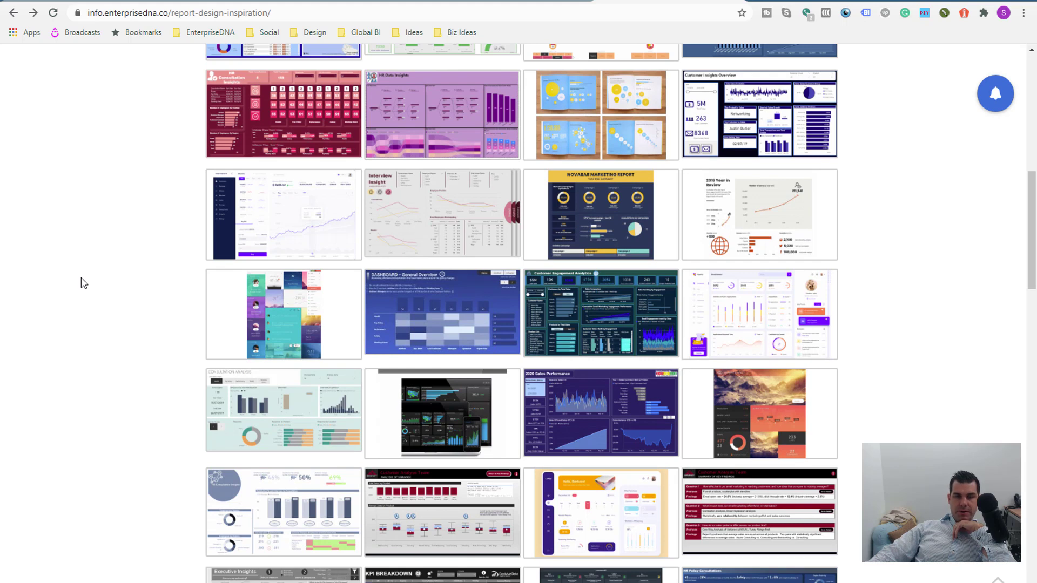
pyautogui.scroll(-3, 84, 283)
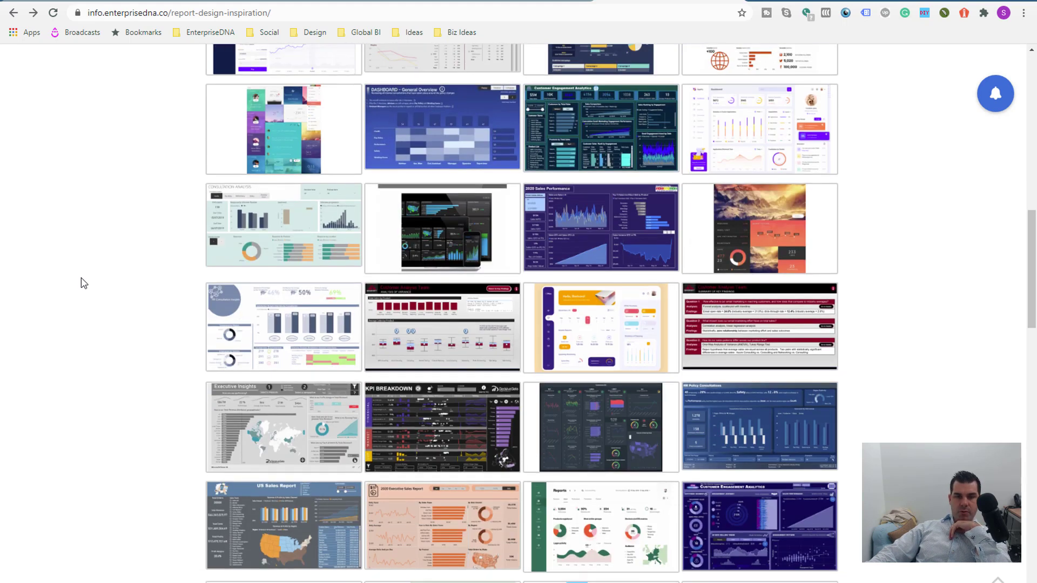
pyautogui.scroll(-1, 83, 283)
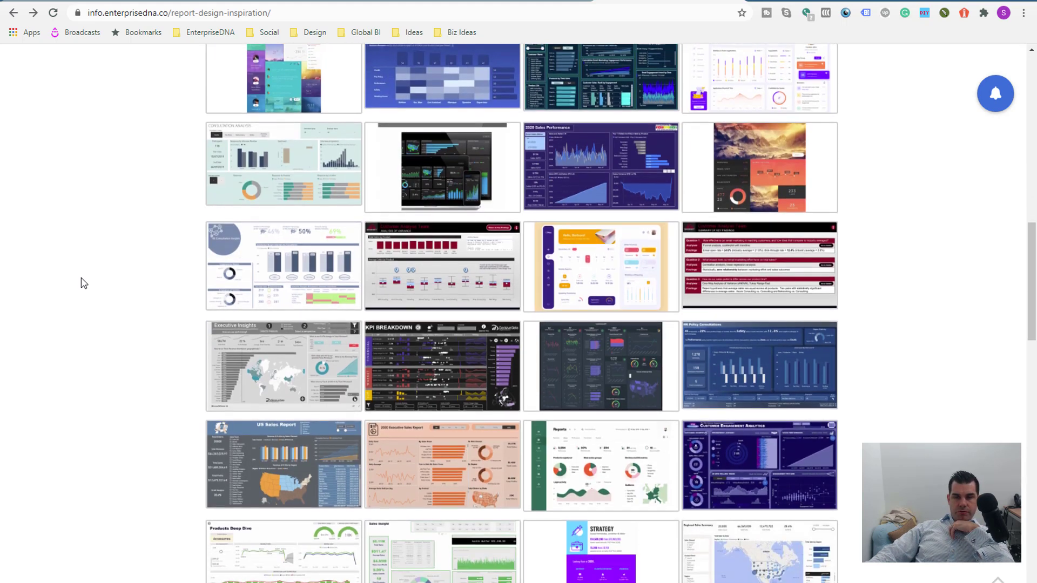
pyautogui.scroll(-4, 84, 283)
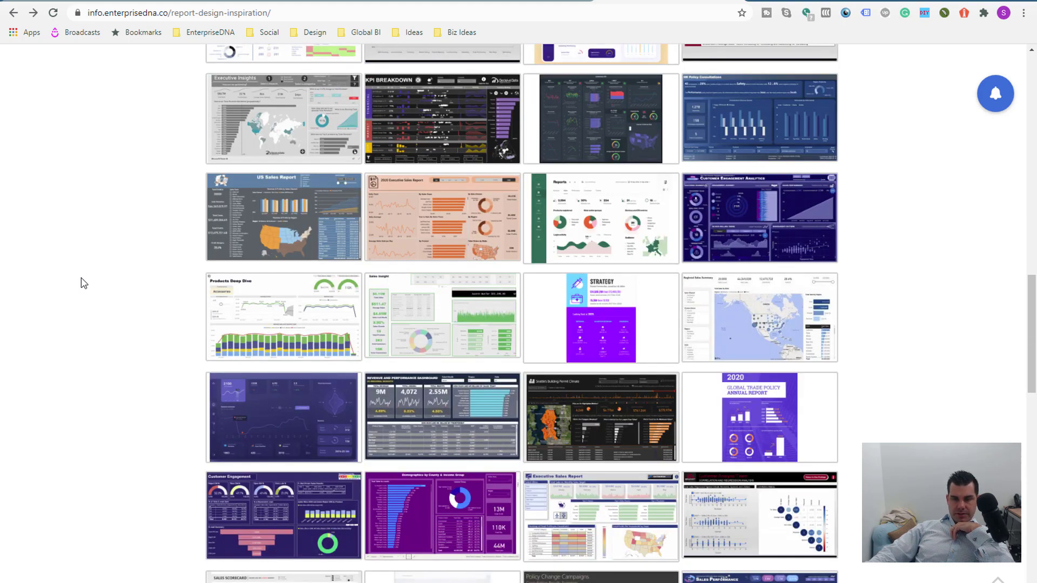
# Look through the rest of the dashboard gallery and view the Visualization Ideas - Goals example enlarged
pyautogui.scroll(-1, 84, 283)
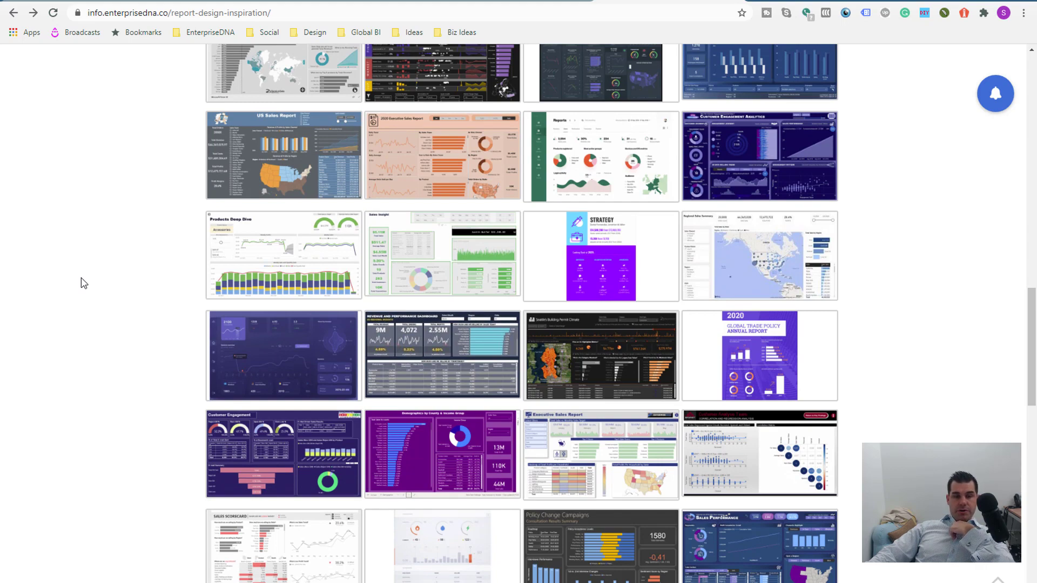
pyautogui.scroll(-2, 83, 284)
pyautogui.scroll(-3, 83, 283)
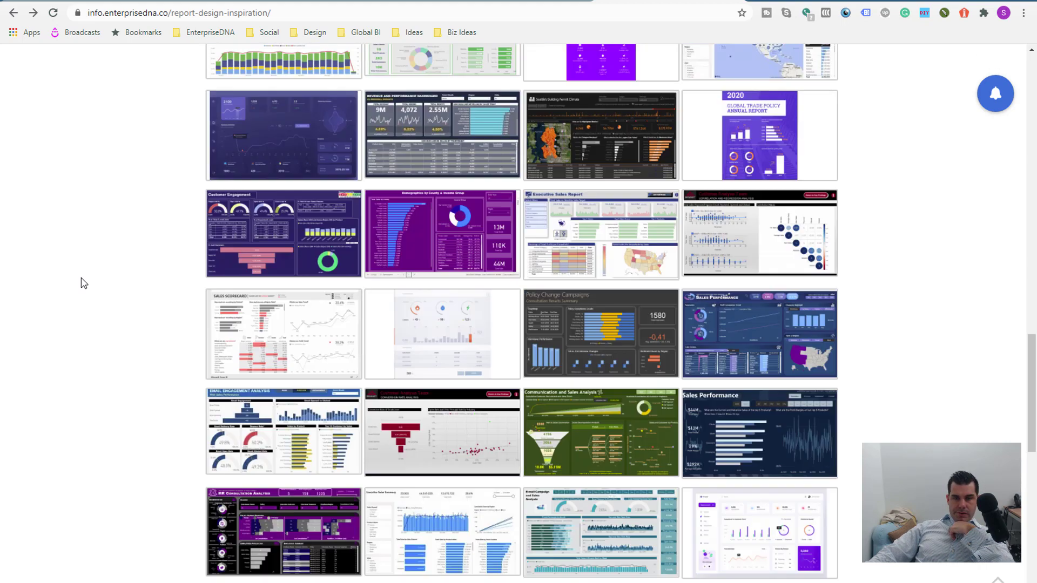
pyautogui.scroll(-3, 83, 283)
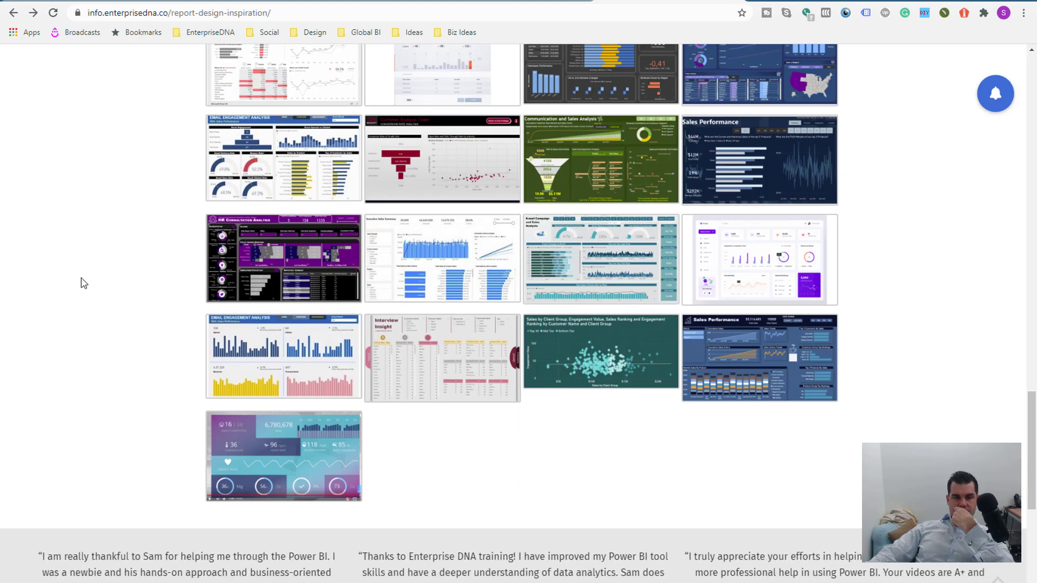
pyautogui.click(310, 457)
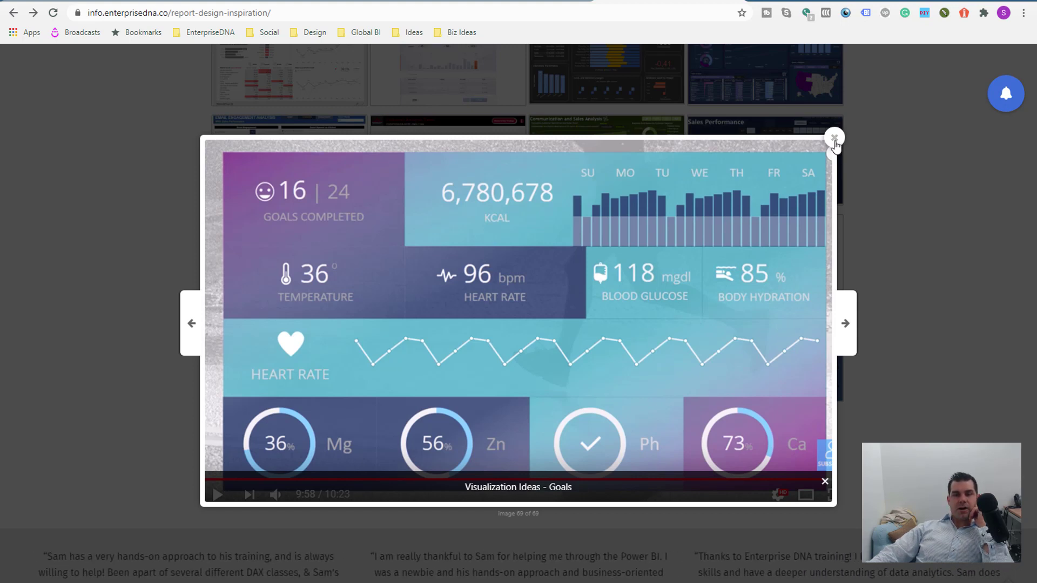
pyautogui.click(411, 548)
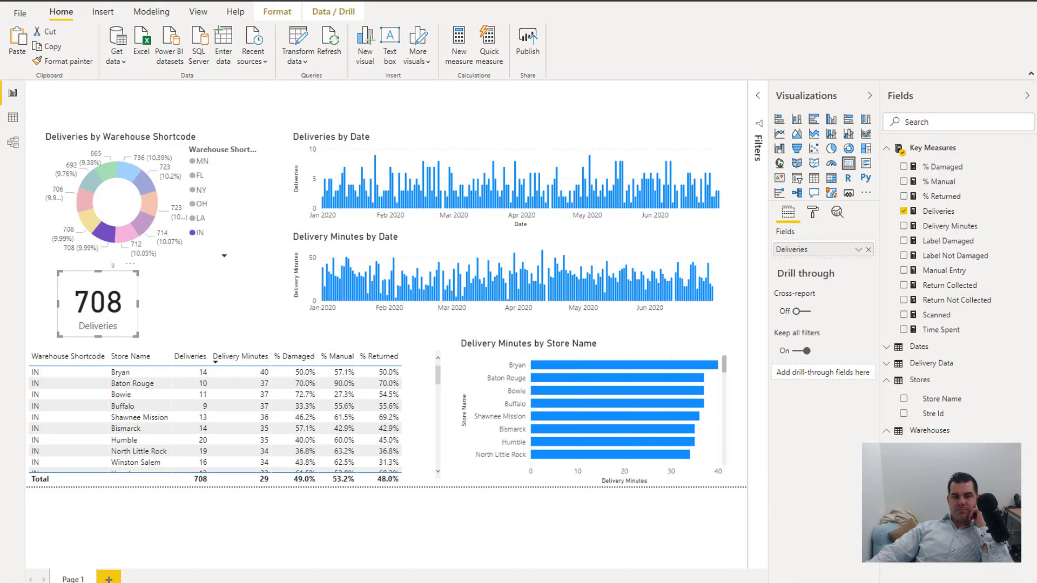
pyautogui.hotkey('alt', 'Tab')
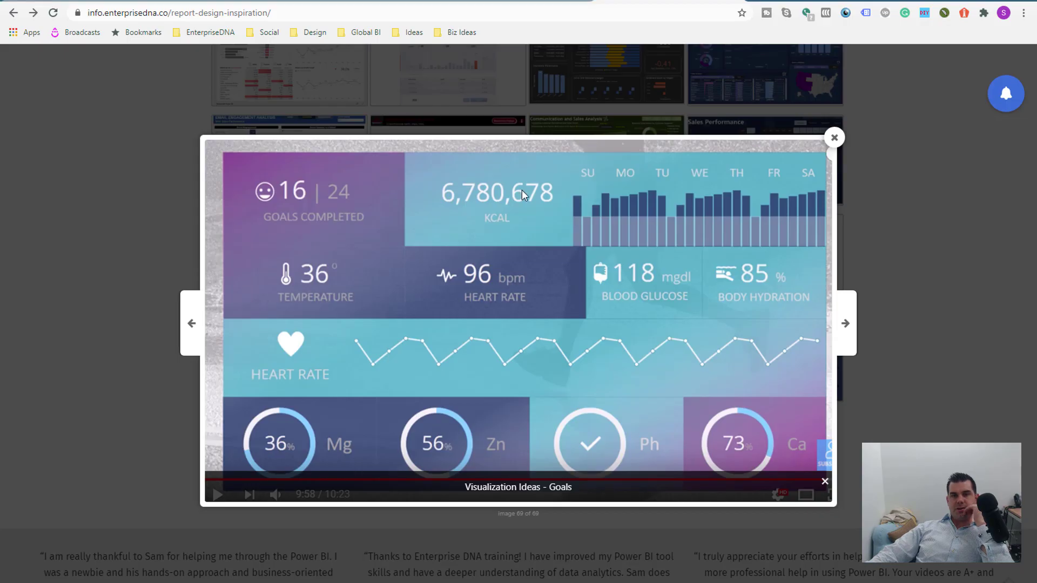
pyautogui.click(833, 139)
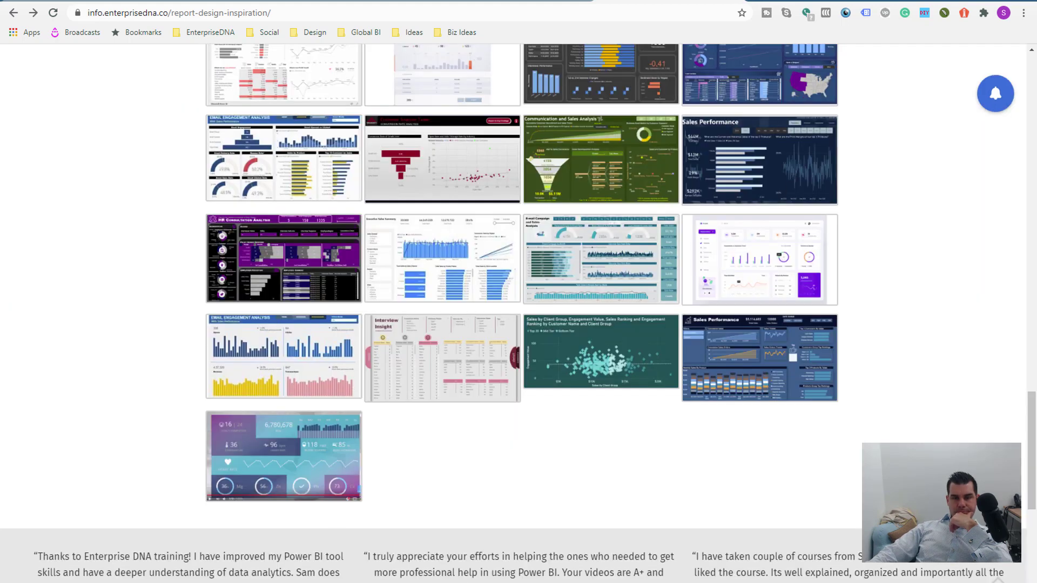
# Switch to Power BI Desktop and look over the built-in report themes
pyautogui.hotkey('alt', 'Tab')
pyautogui.click(162, 303)
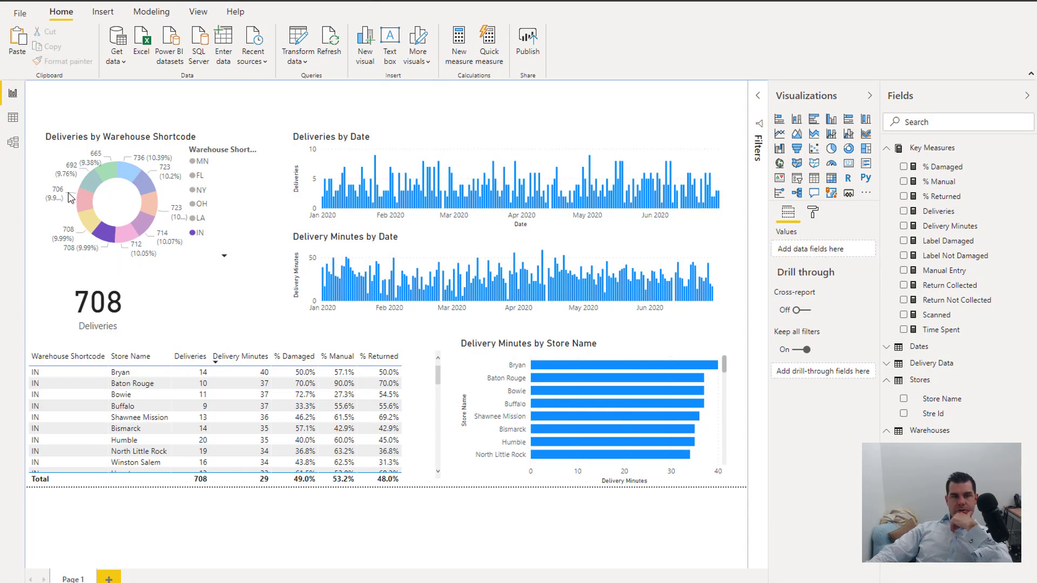
pyautogui.click(195, 13)
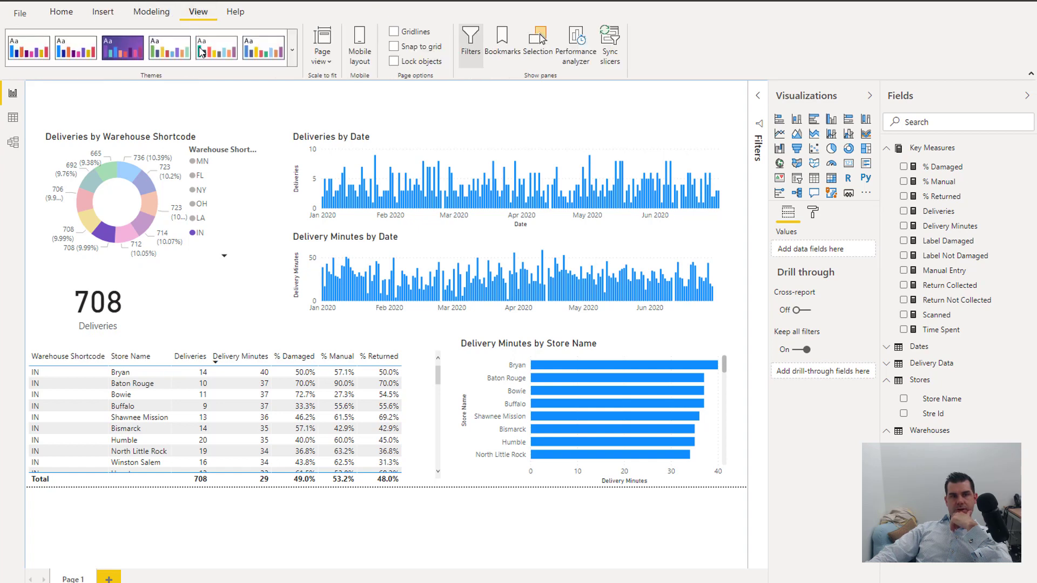
pyautogui.click(292, 50)
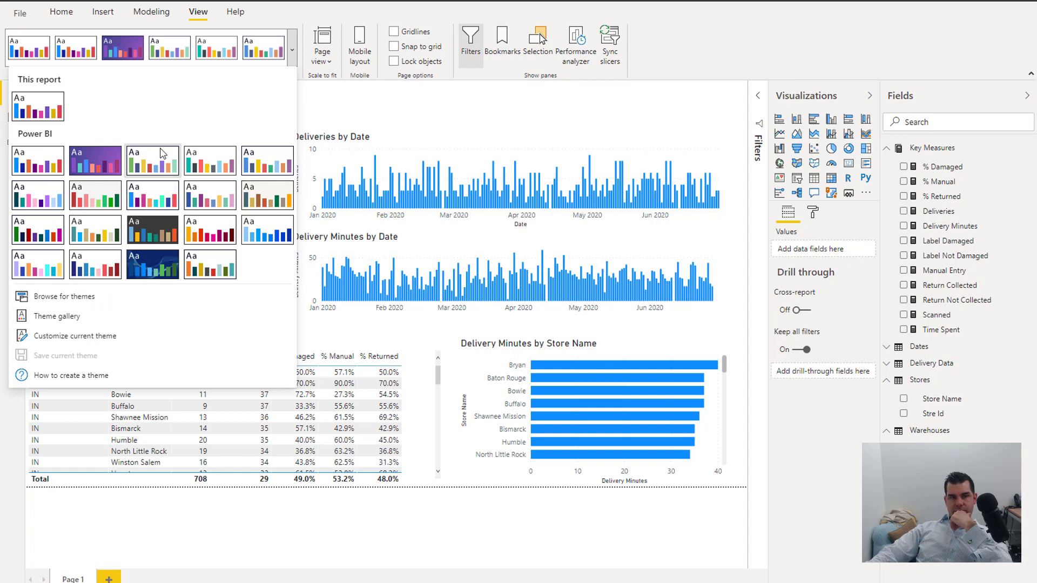
pyautogui.click(183, 169)
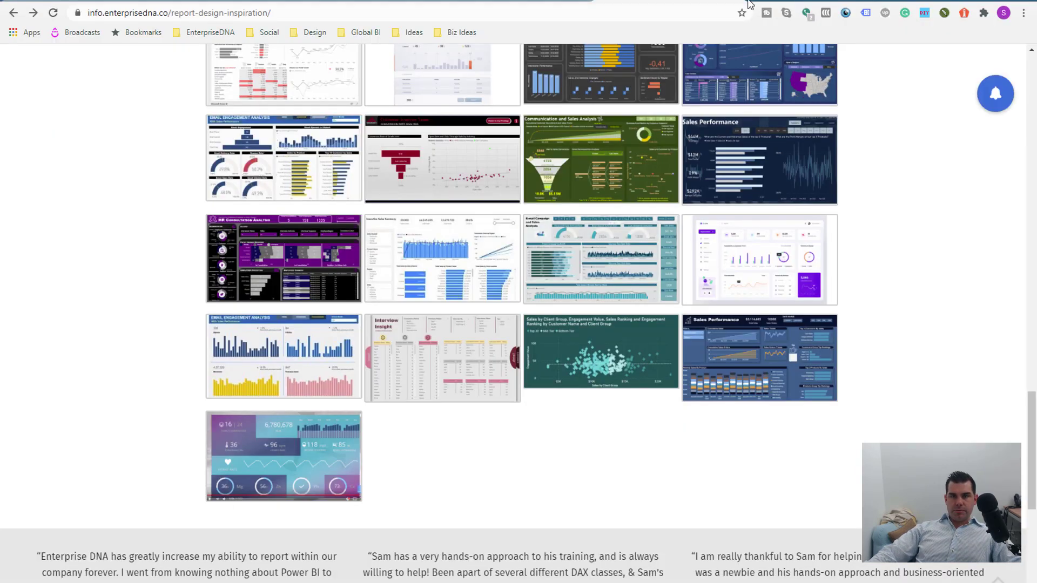
# Switch to Chrome and open Enterprise DNA's Colour Theme Generator at analysthub.enterprisedna.co/colour-theme-generator in a new tab
pyautogui.hotkey('ctrl', 't')
pyautogui.write('an')
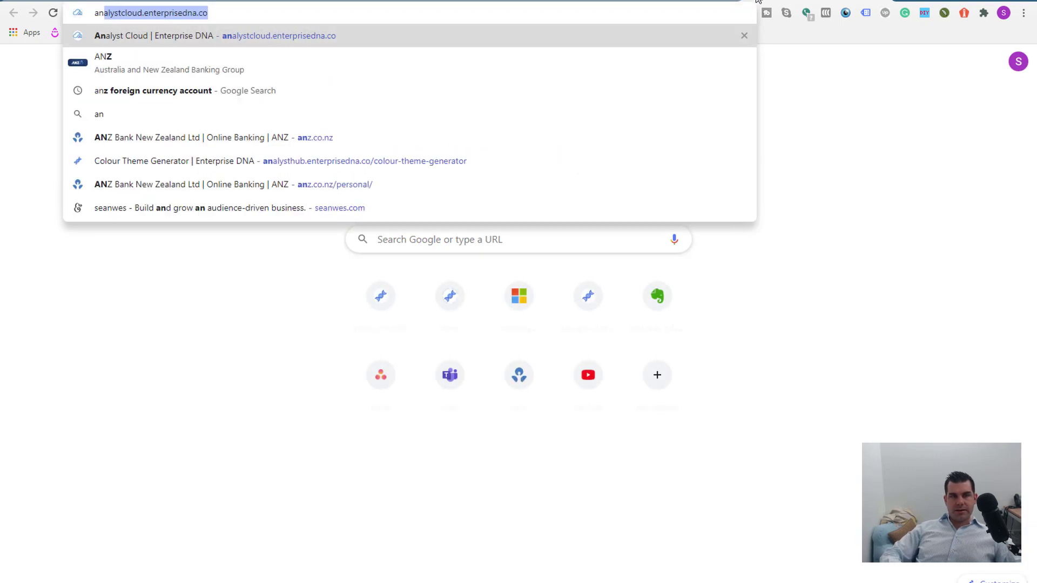
pyautogui.press('Return')
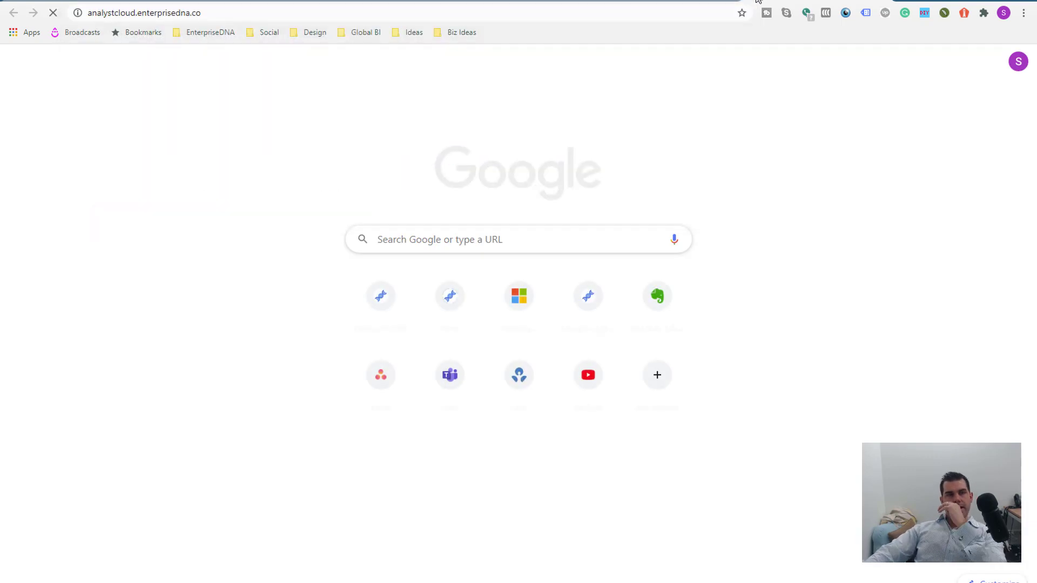
pyautogui.click(564, 14)
pyautogui.write('ana')
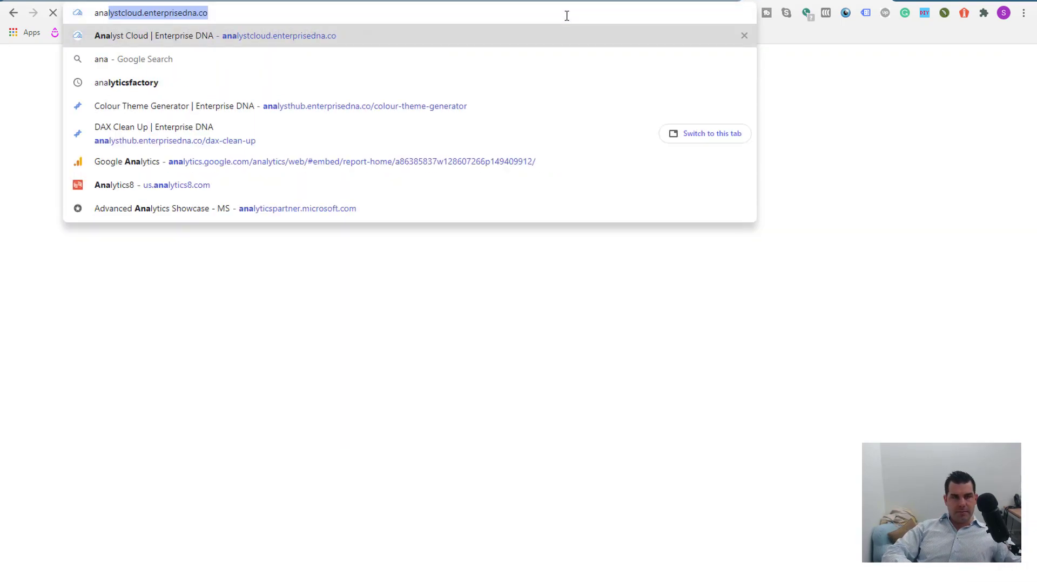
pyautogui.press('Down')
pyautogui.press('Down')
pyautogui.press('Down')
pyautogui.press('Return')
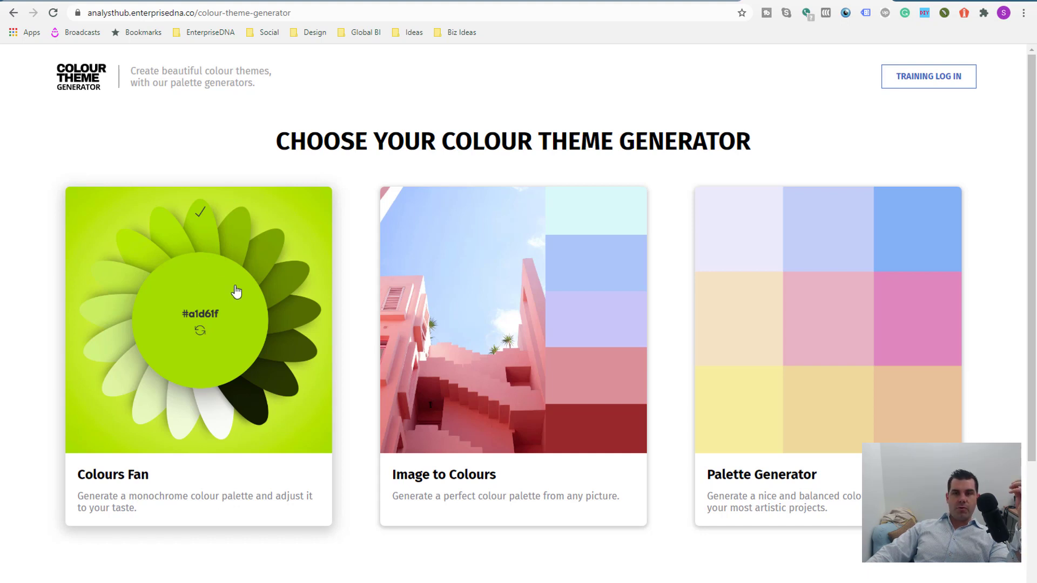
# Try out the Colours Fan with a few random monochrome palettes and return to the choice of generators
pyautogui.click(218, 262)
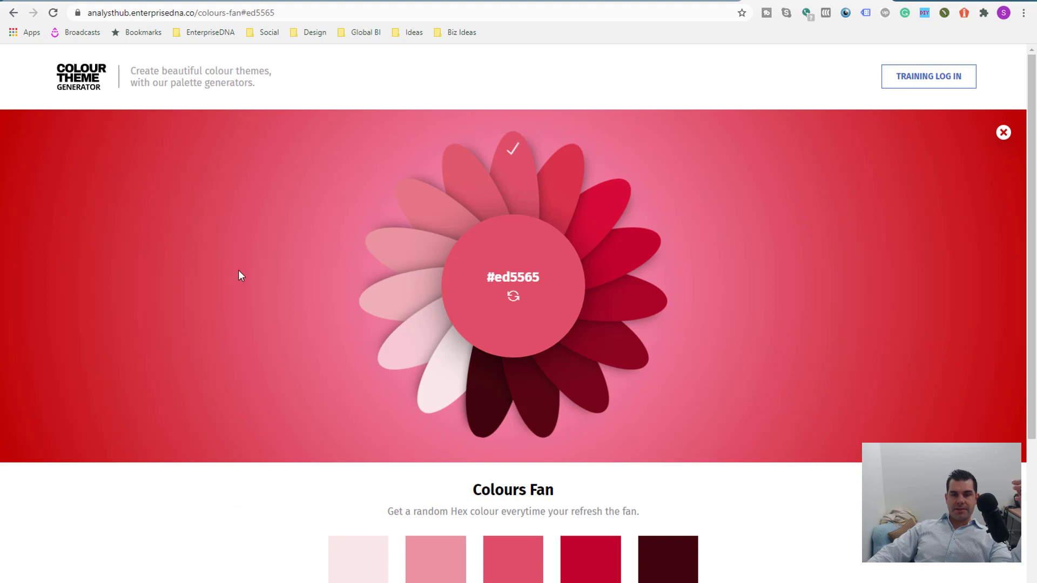
pyautogui.click(513, 299)
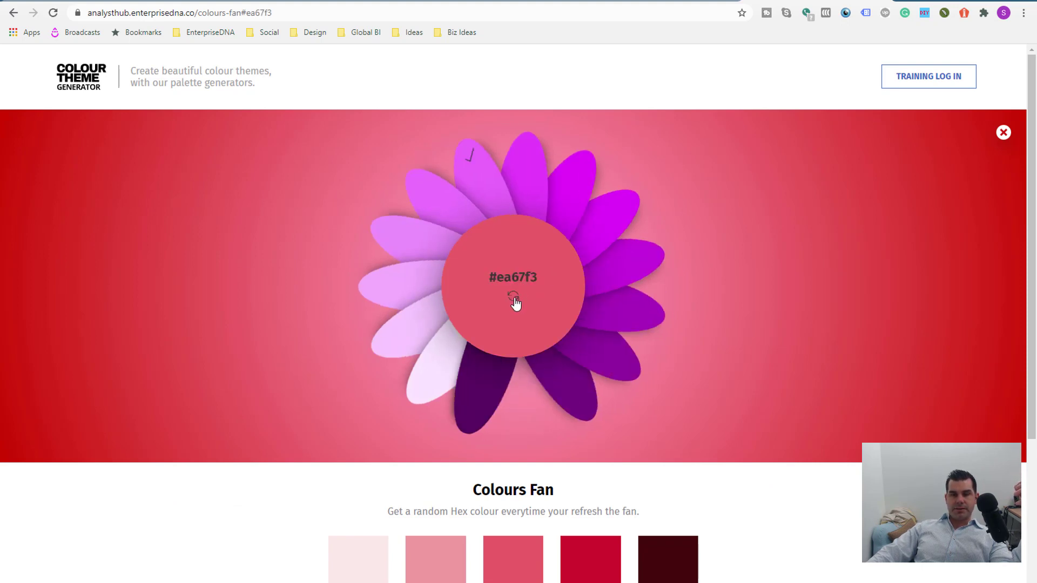
pyautogui.click(514, 298)
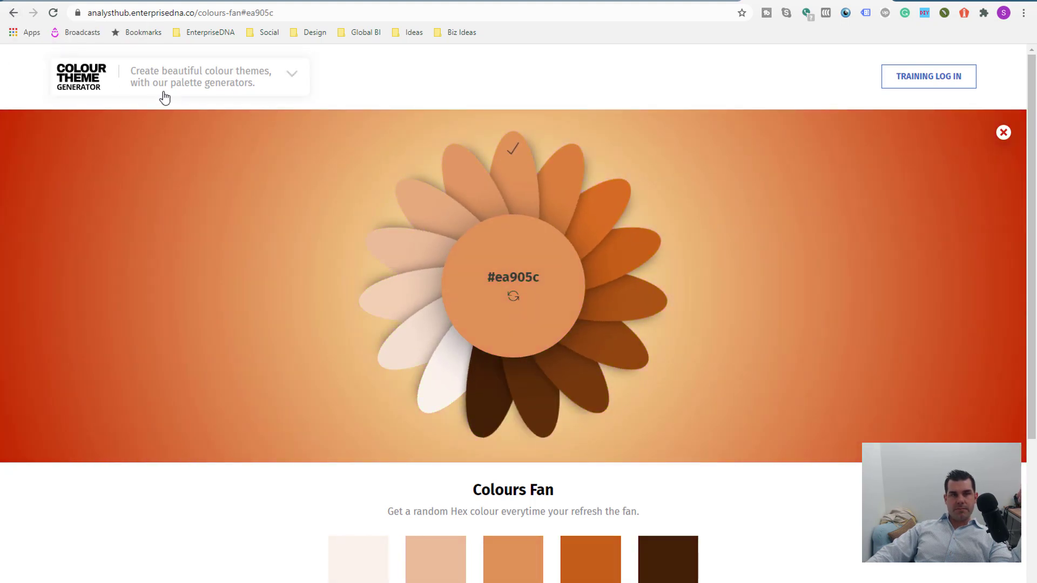
pyautogui.click(1002, 134)
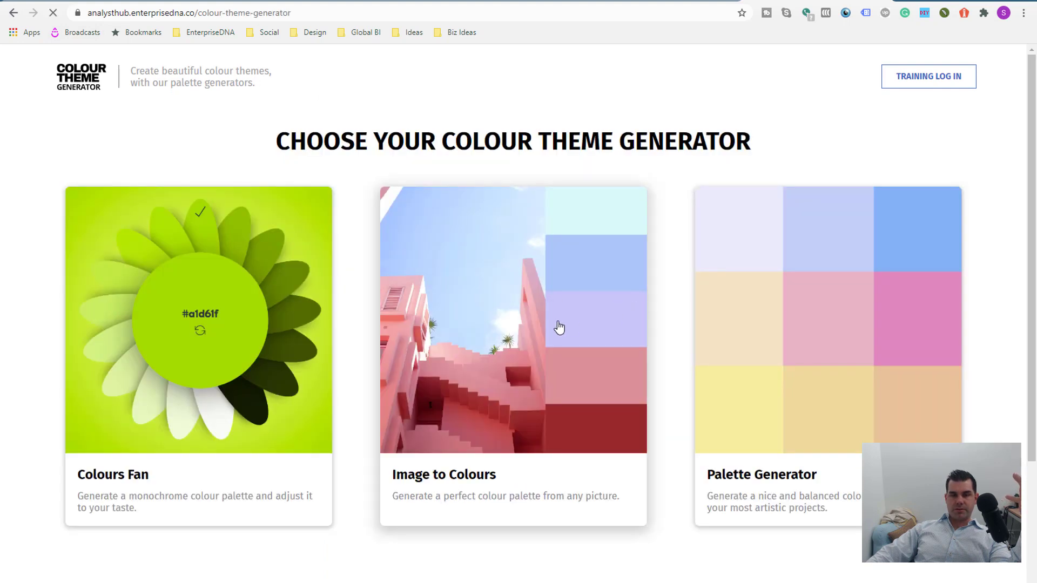
# Open the Image to Colours generator and examine the hex palette extracted from its sample picture
pyautogui.click(511, 335)
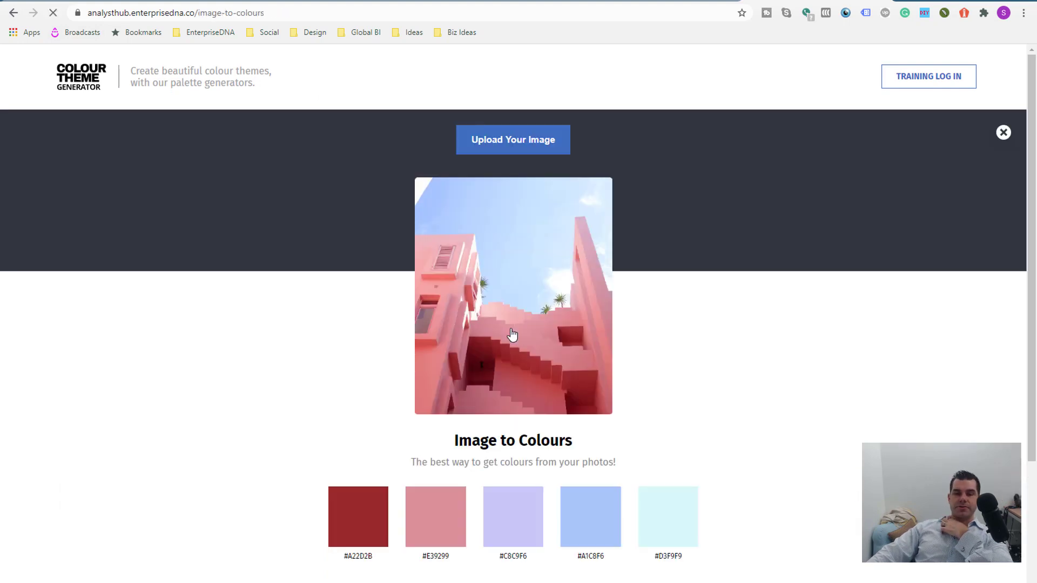
pyautogui.scroll(-1, 513, 340)
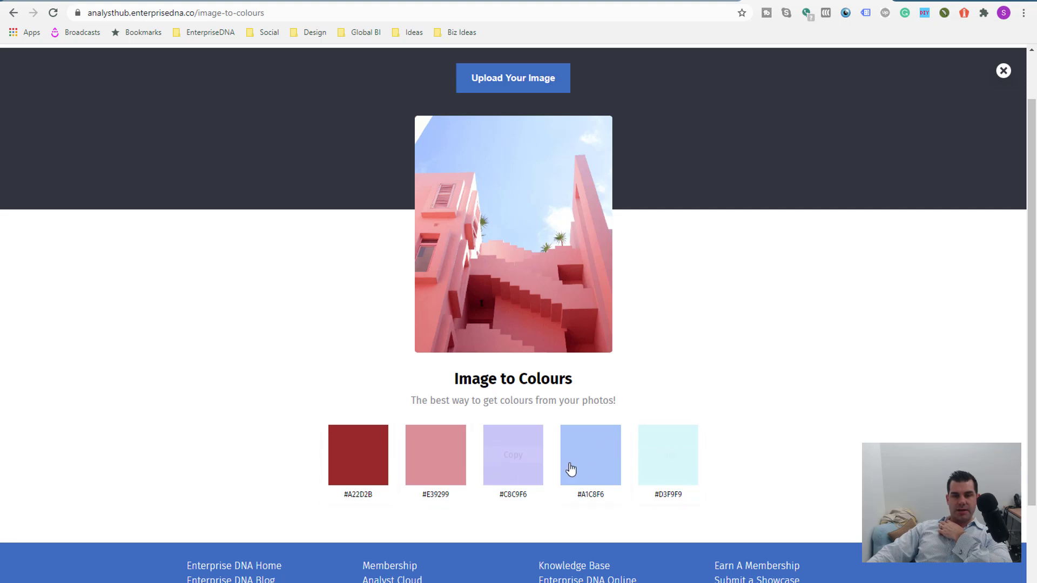
pyautogui.scroll(1, 795, 189)
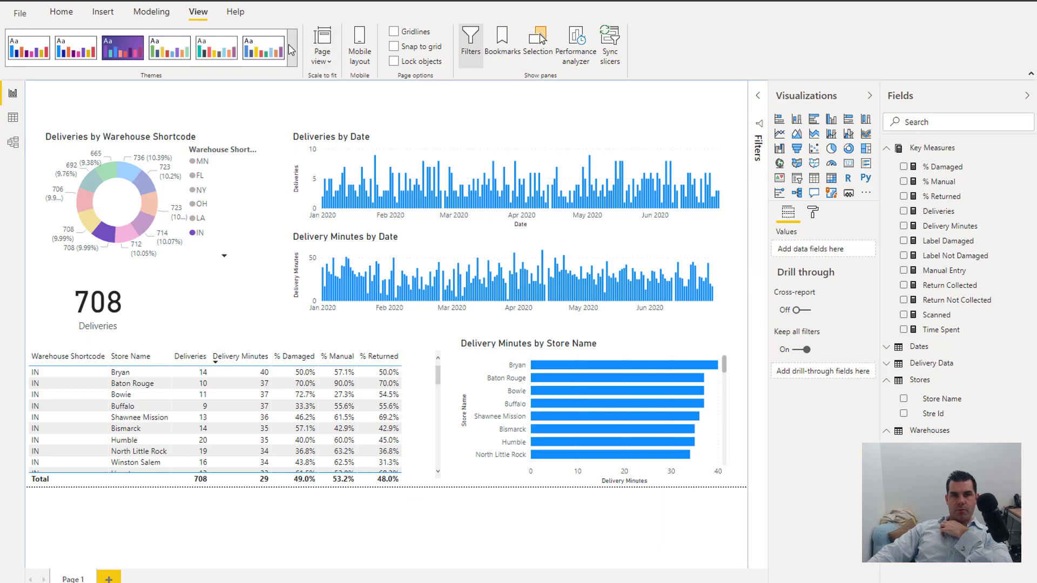
# In Power BI Desktop, view the name and color options for customizing the current theme, leaving them unchanged
pyautogui.click(292, 50)
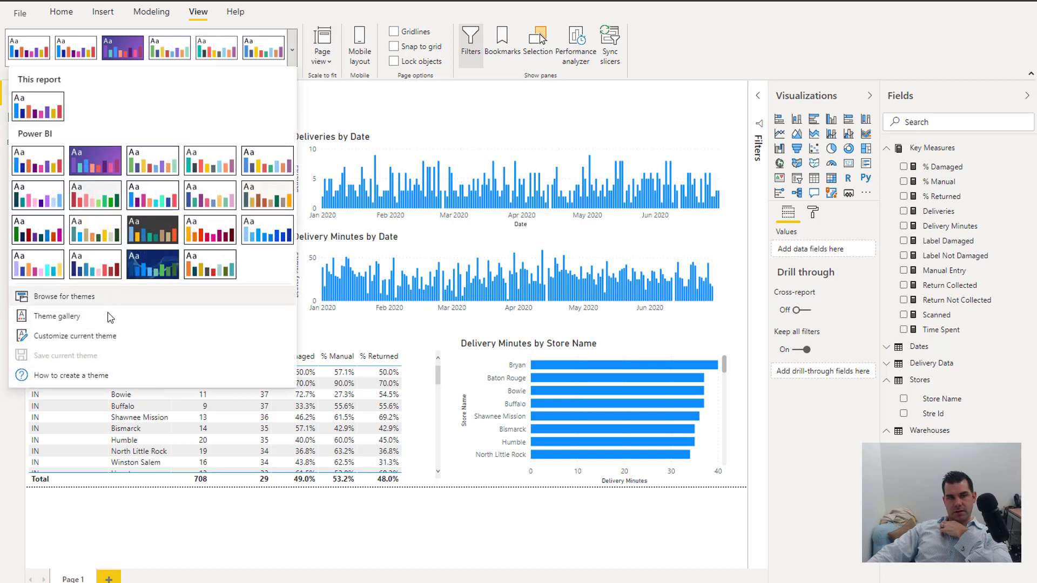
pyautogui.press('Escape')
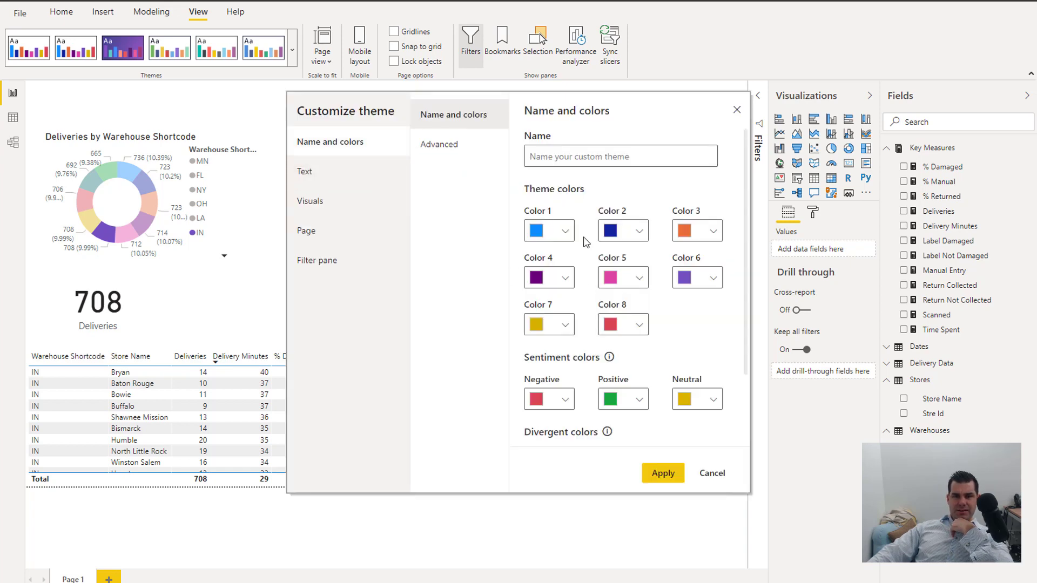
pyautogui.click(710, 473)
# Switch back to Chrome, compare several random palettes in the Palette Generator, and return to the choice of generators
pyautogui.hotkey('alt', 'Tab')
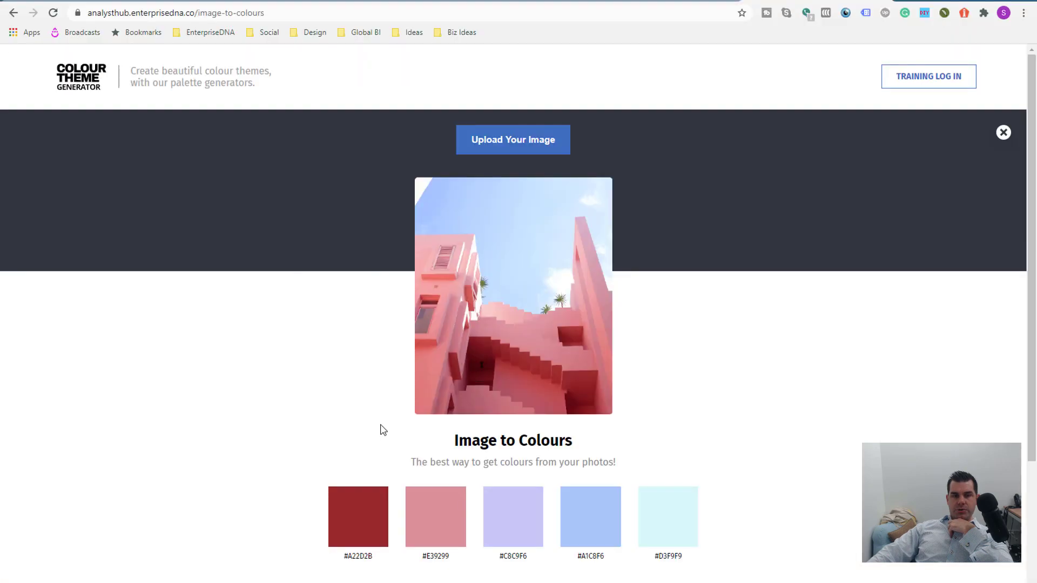
pyautogui.click(1003, 133)
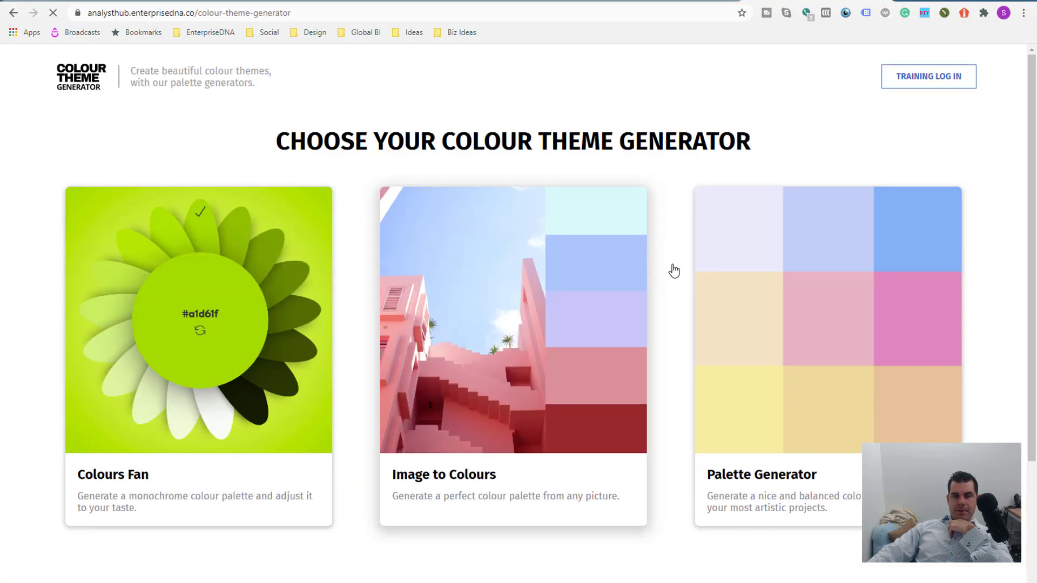
pyautogui.click(842, 342)
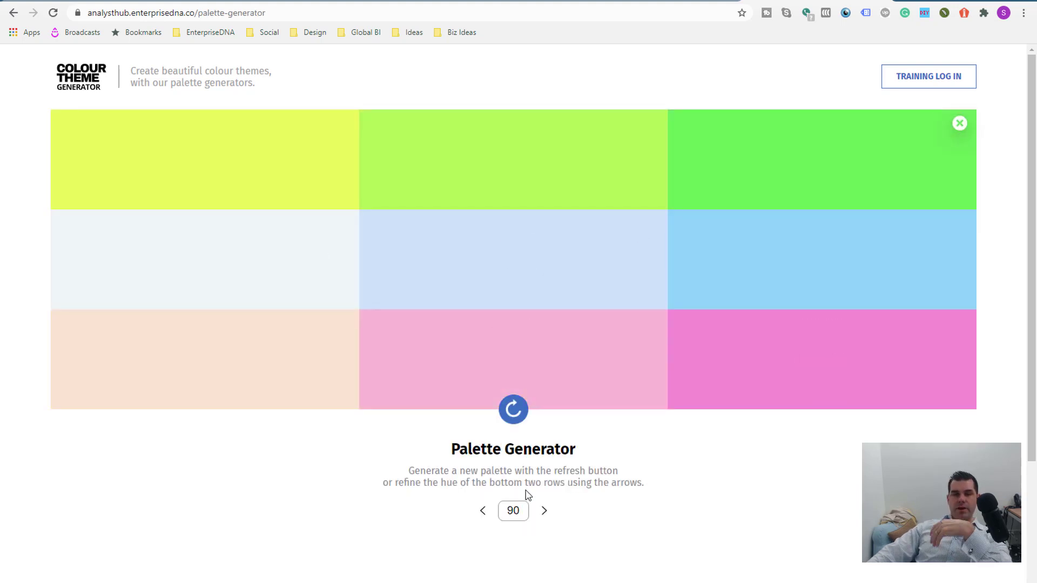
pyautogui.click(515, 412)
pyautogui.click(515, 412)
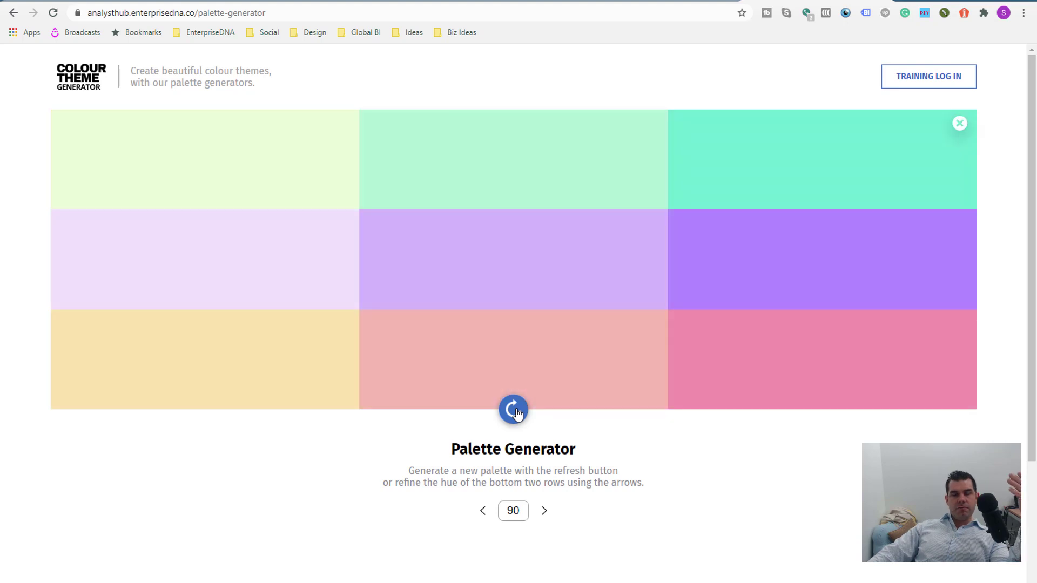
pyautogui.click(514, 412)
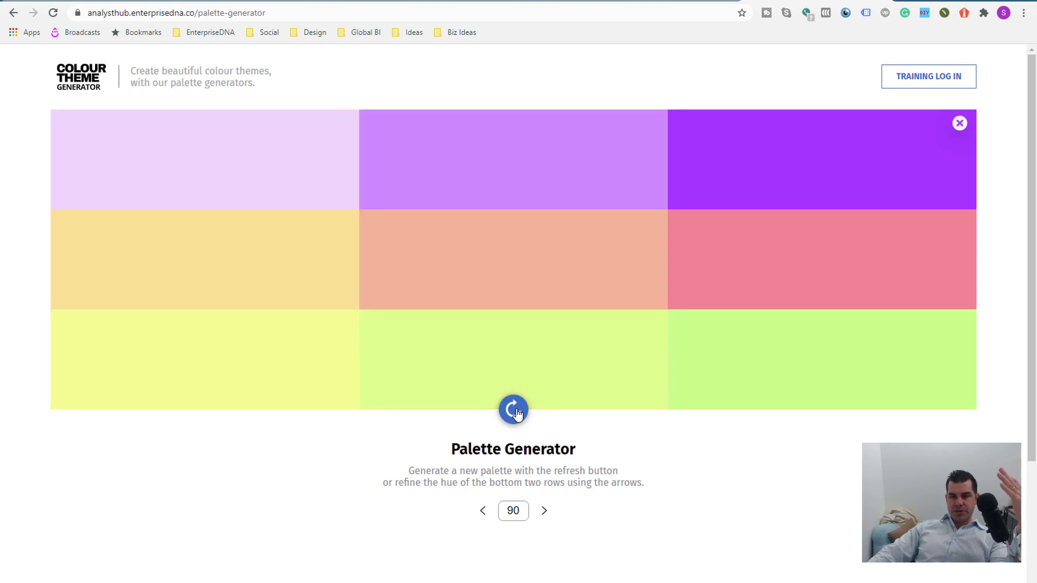
pyautogui.click(516, 413)
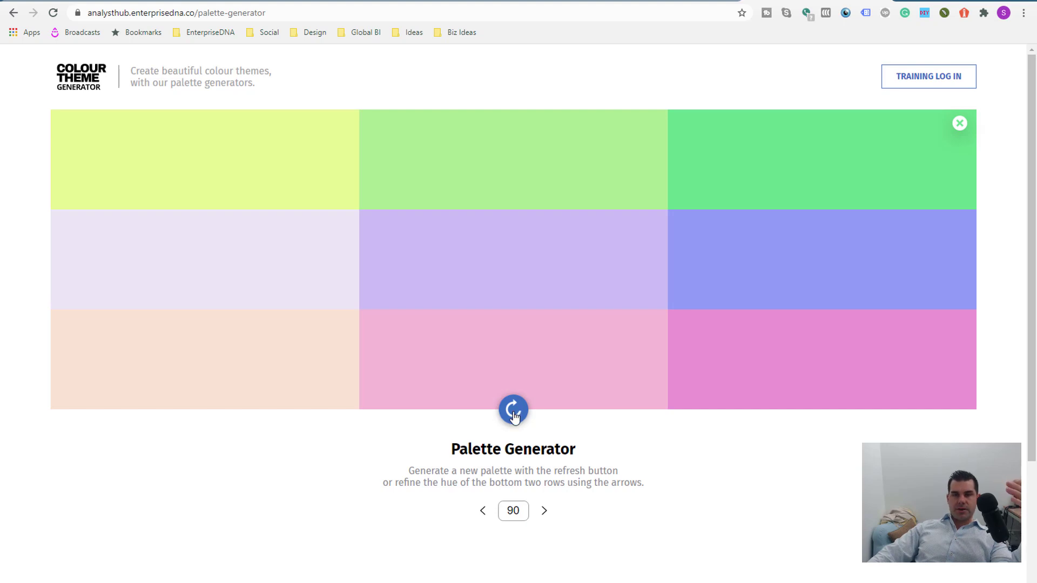
pyautogui.click(515, 414)
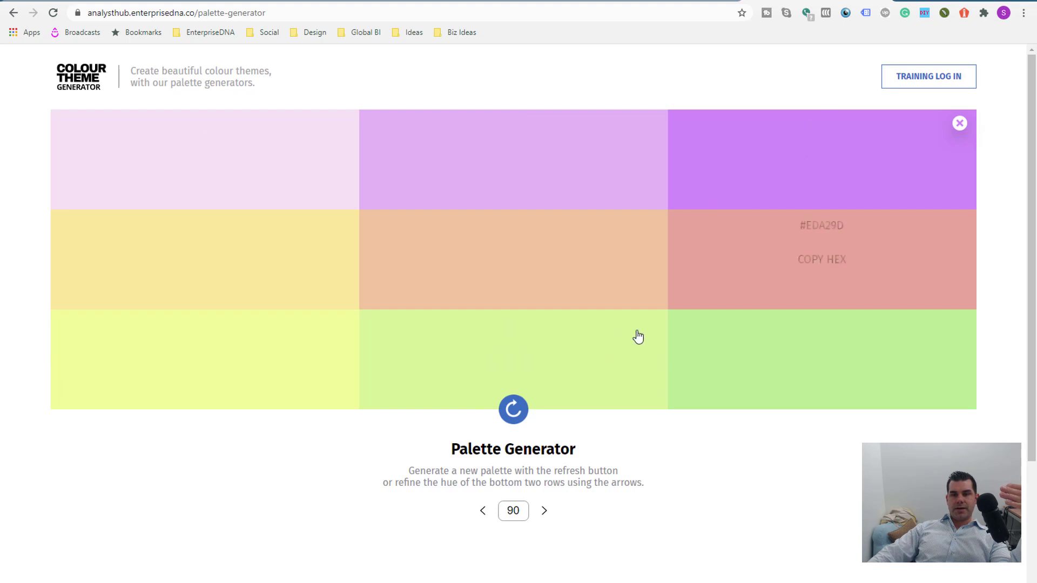
pyautogui.click(514, 410)
pyautogui.click(516, 413)
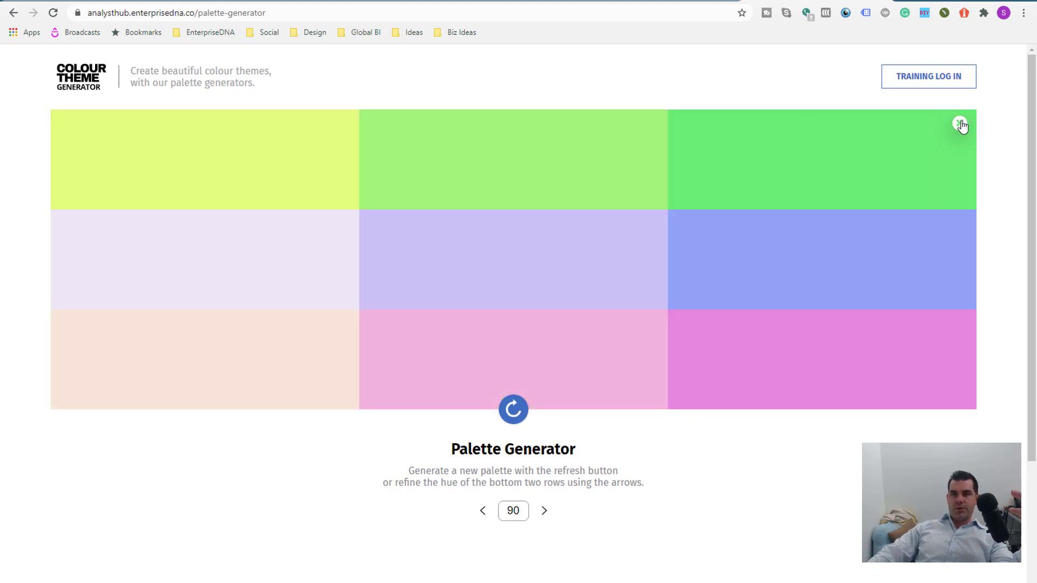
pyautogui.click(961, 124)
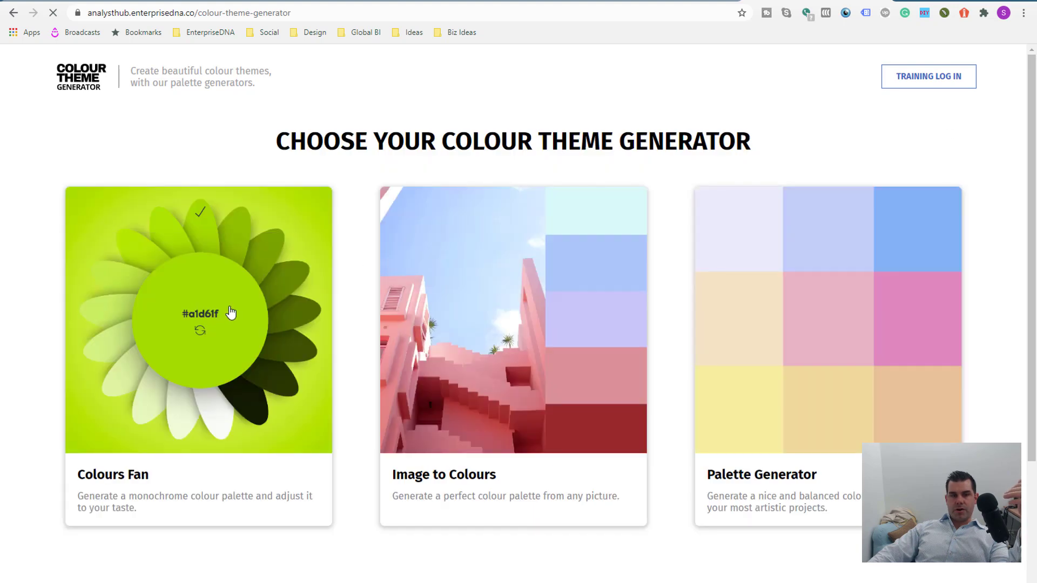
# Reopen the Colours Fan and generate a new random monochrome palette
pyautogui.click(232, 312)
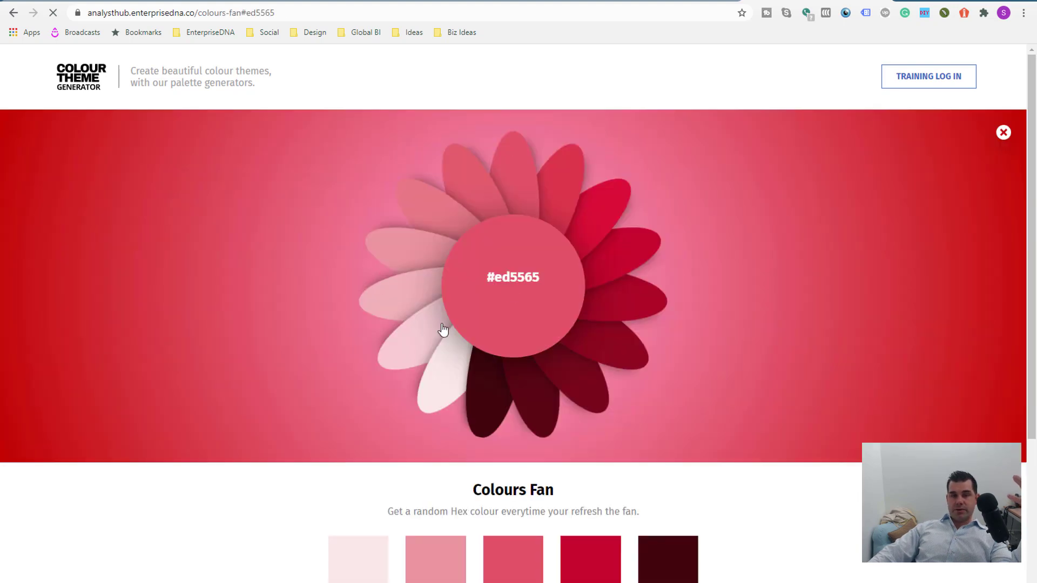
pyautogui.click(517, 301)
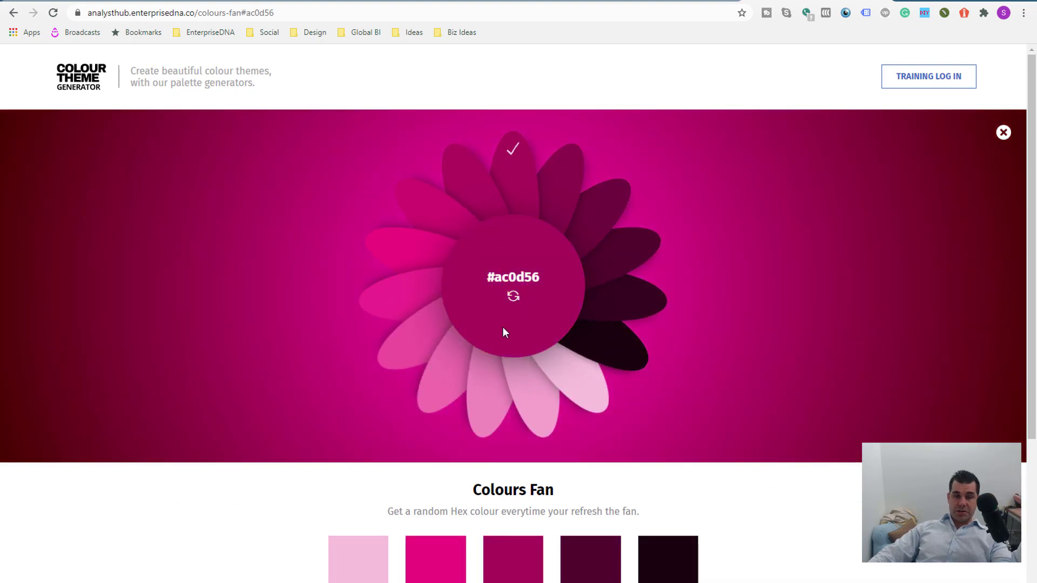
# Choose the darker shades #8e0b48 and #72093a in the Colours Fan and examine the palette's hex codes
pyautogui.click(605, 257)
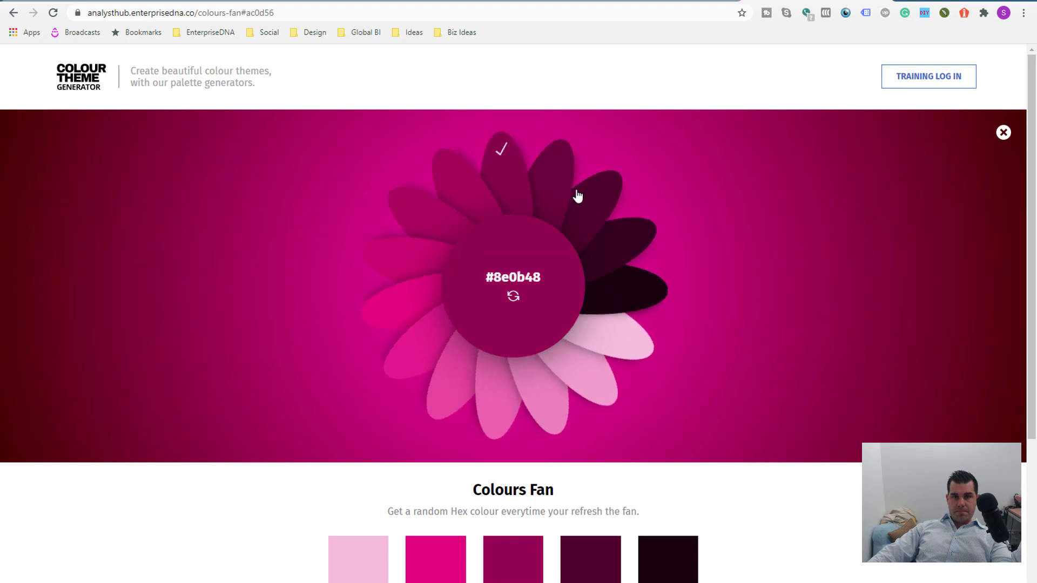
pyautogui.click(543, 178)
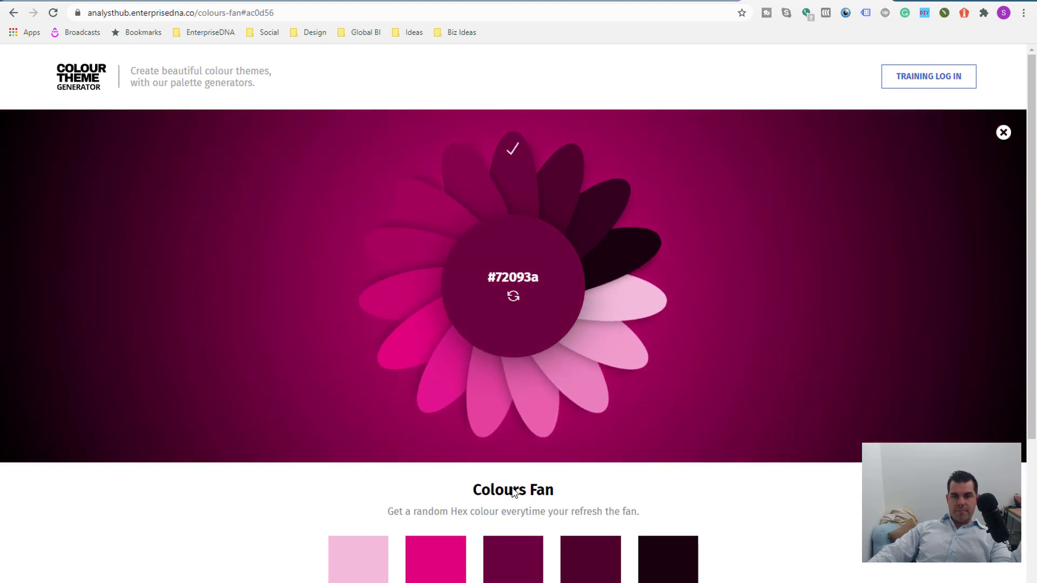
pyautogui.scroll(-1, 534, 521)
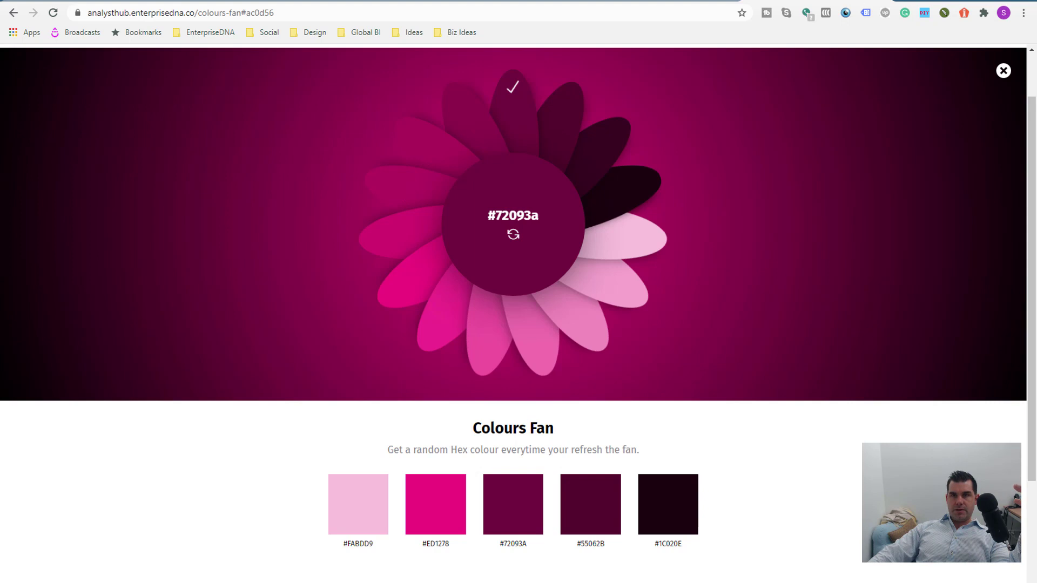
pyautogui.moveTo(810, 3); pyautogui.dragTo(0, 86)
# Switch to Power BI Desktop and open the name and color settings for customizing the current theme
pyautogui.hotkey('alt', 'Tab')
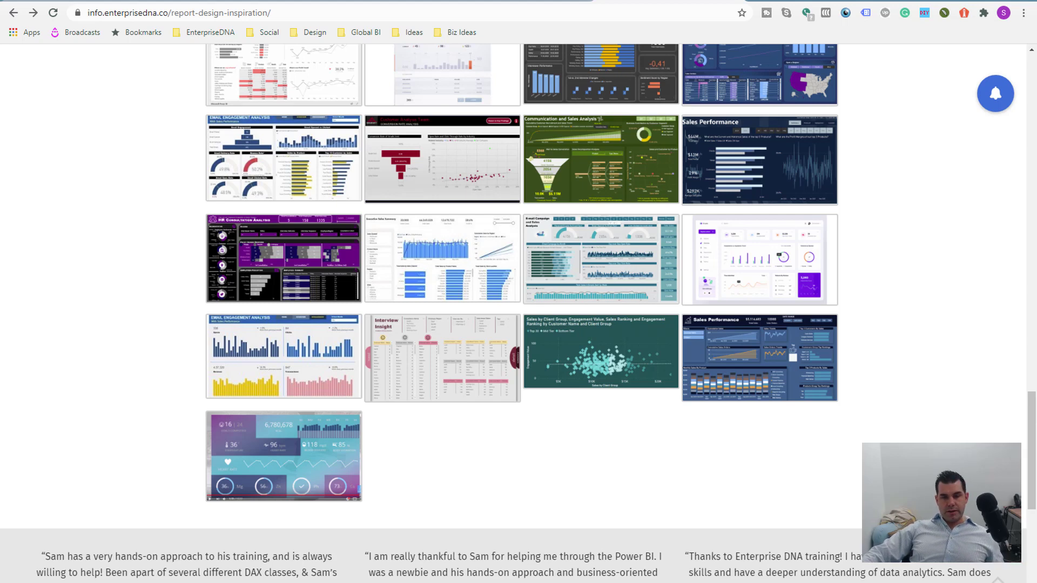
pyautogui.hotkey('alt', 'Tab')
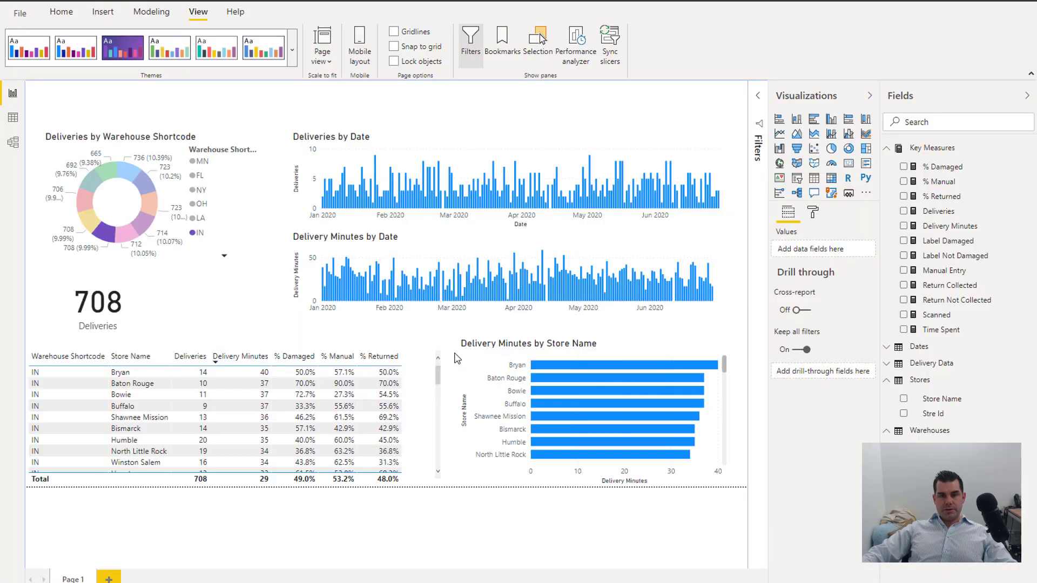
pyautogui.click(294, 50)
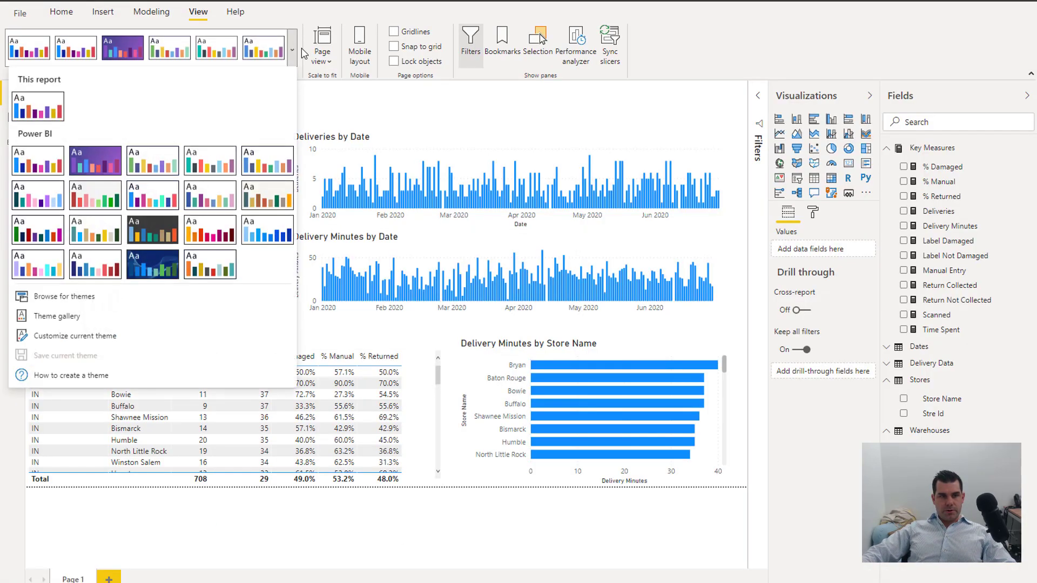
pyautogui.click(114, 340)
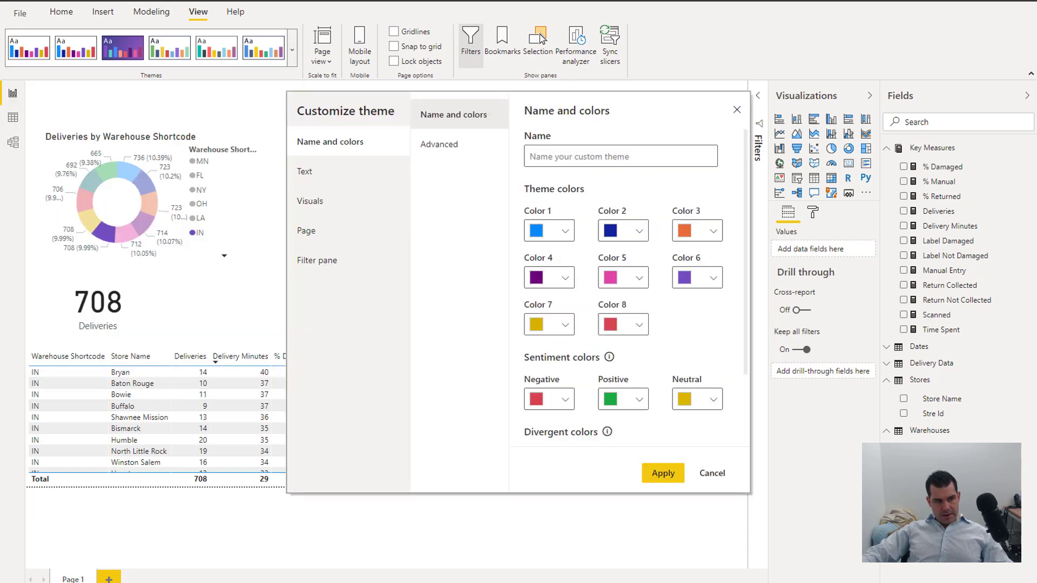
# Try #72093A as Color 1 of the custom theme
pyautogui.click(559, 232)
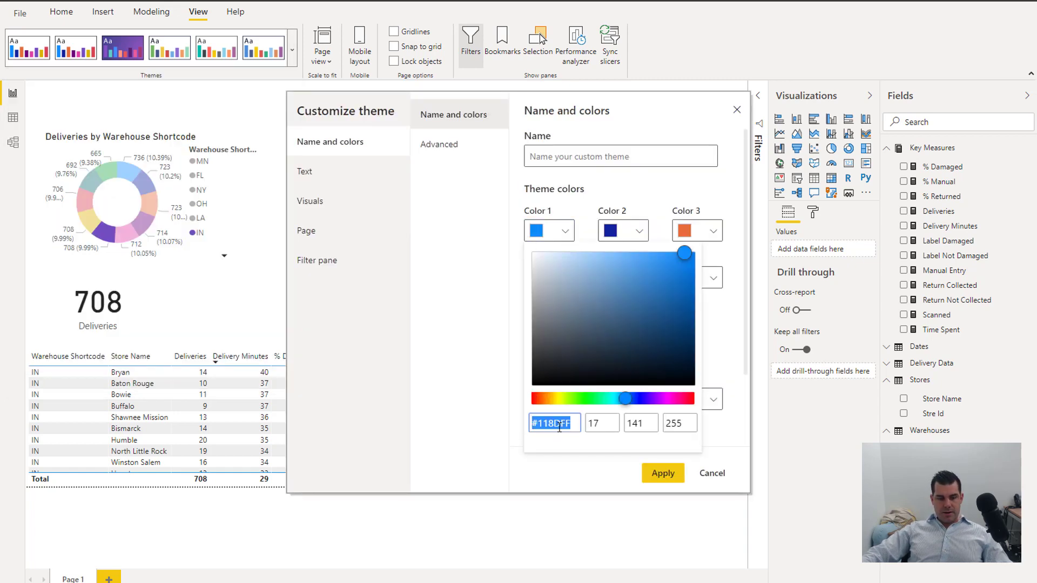
pyautogui.write('#72093A')
pyautogui.click(628, 190)
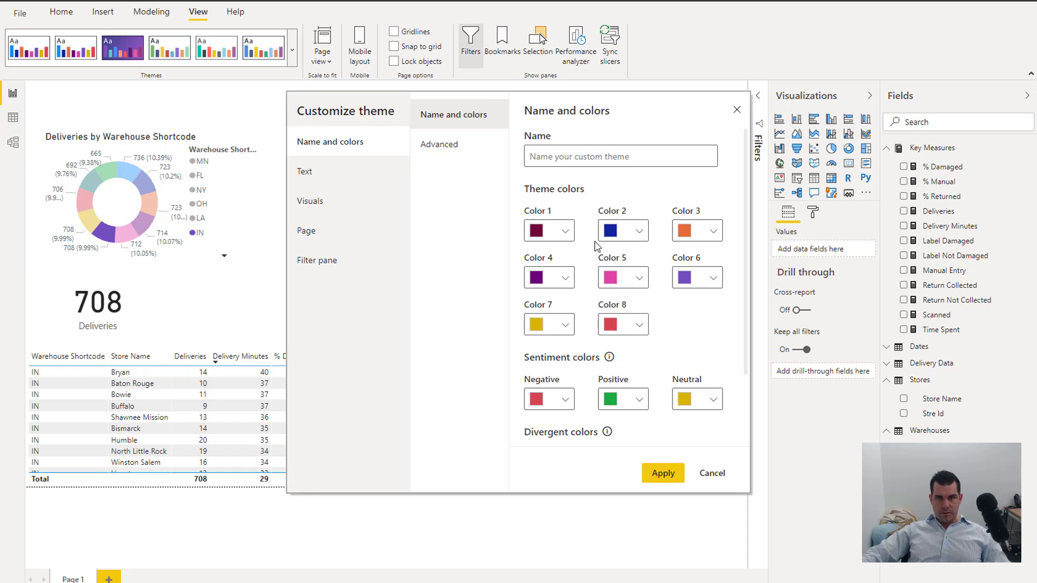
# Set the theme's Color 1 to #39041D and Color 2 to #55062B
pyautogui.click(537, 233)
pyautogui.write('#39041D')
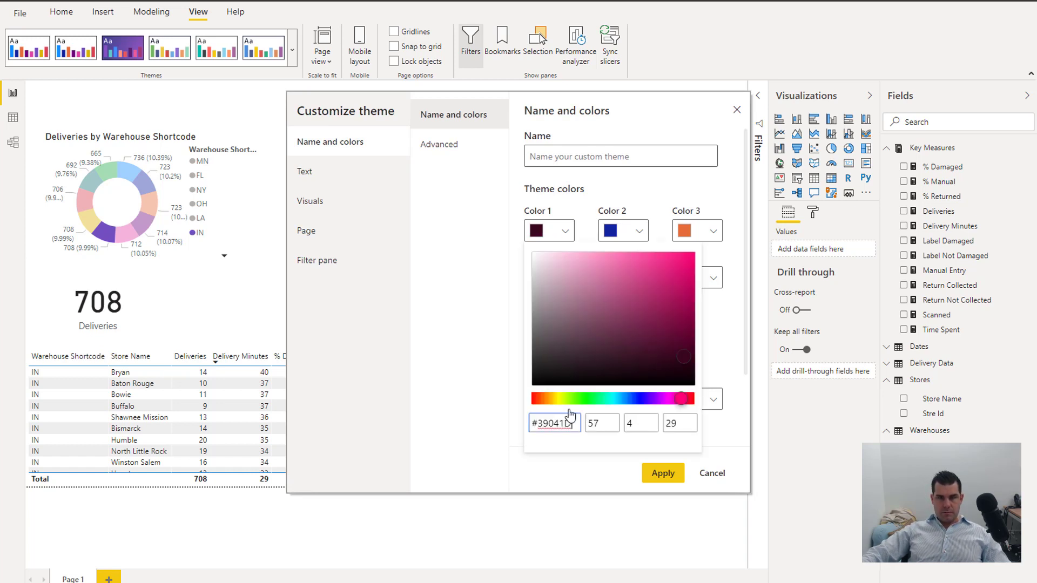
pyautogui.press('Escape')
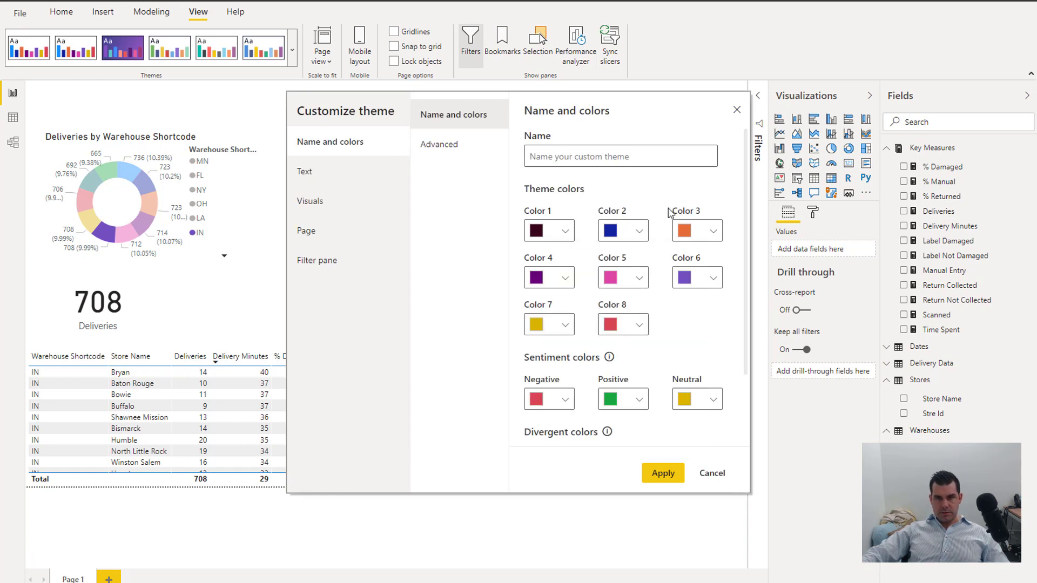
pyautogui.click(622, 230)
pyautogui.hotkey('ctrl', 'v')
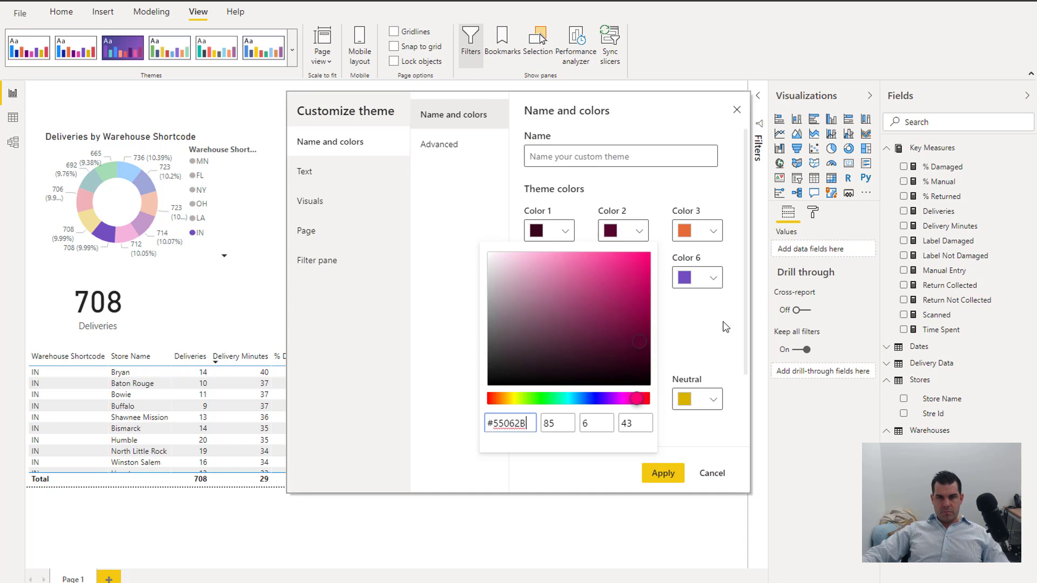
pyautogui.press('Escape')
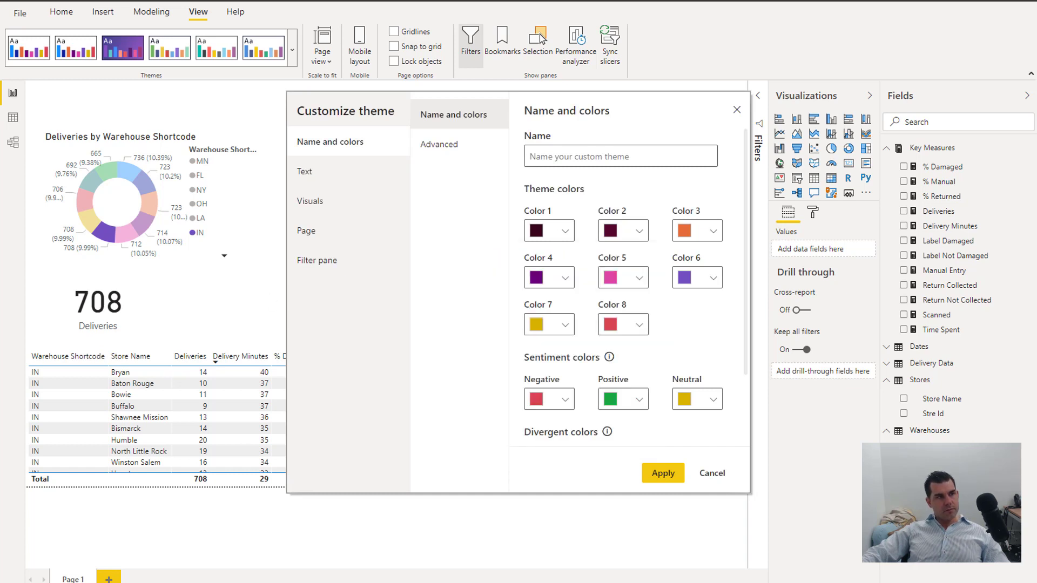
# Set the theme's Color 3 to #72093A and Color 4 to #8E0B48
pyautogui.click(714, 237)
pyautogui.write('#720D3A')
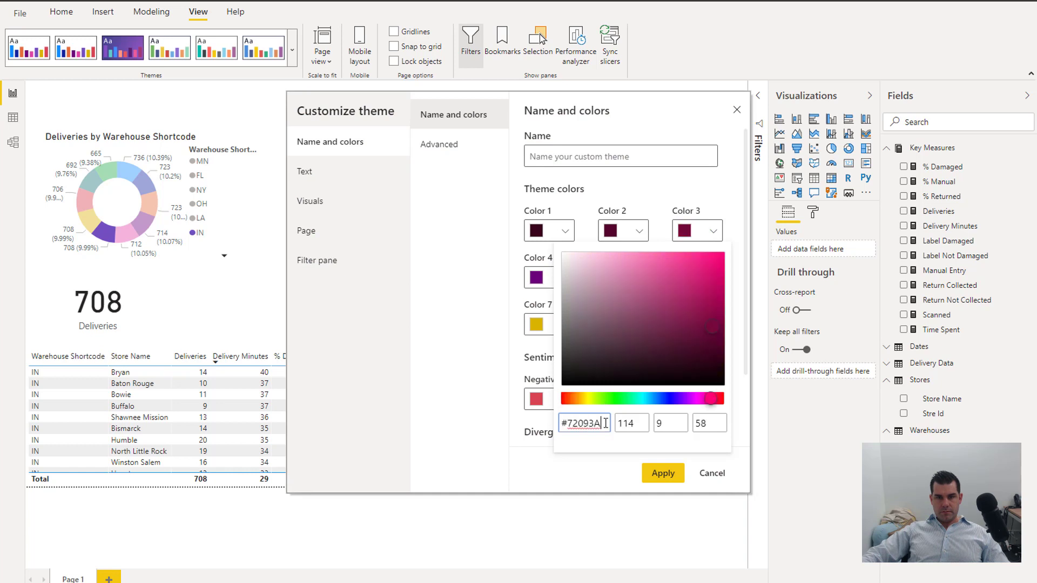
pyautogui.press('Escape')
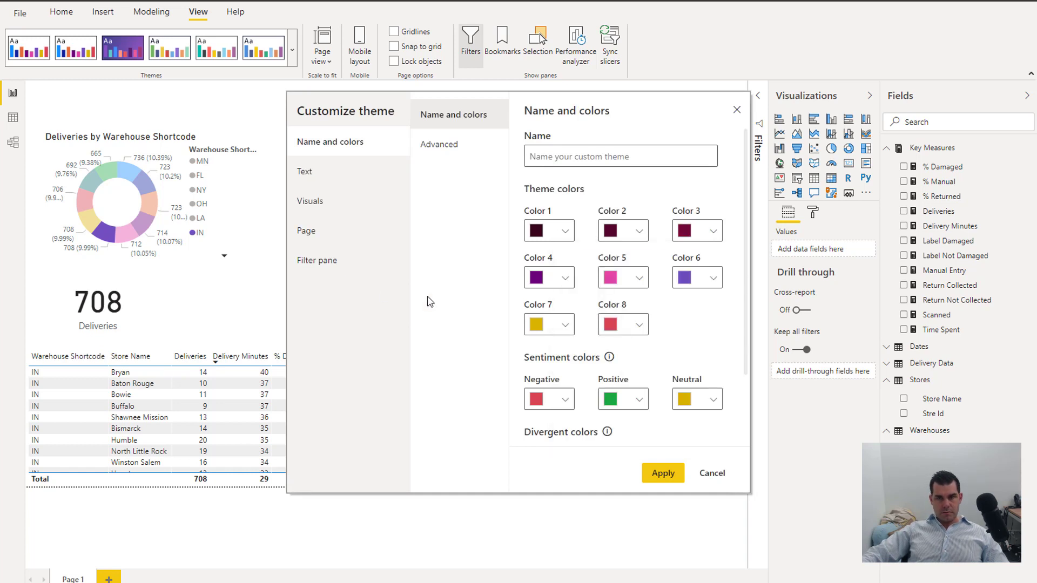
pyautogui.click(550, 283)
pyautogui.write('#8D1848')
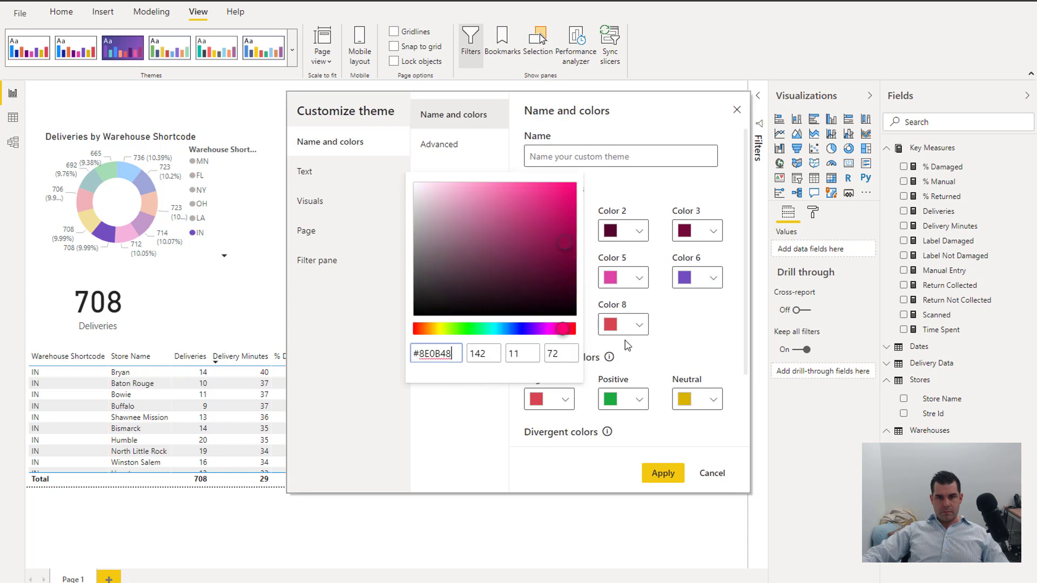
pyautogui.click(394, 324)
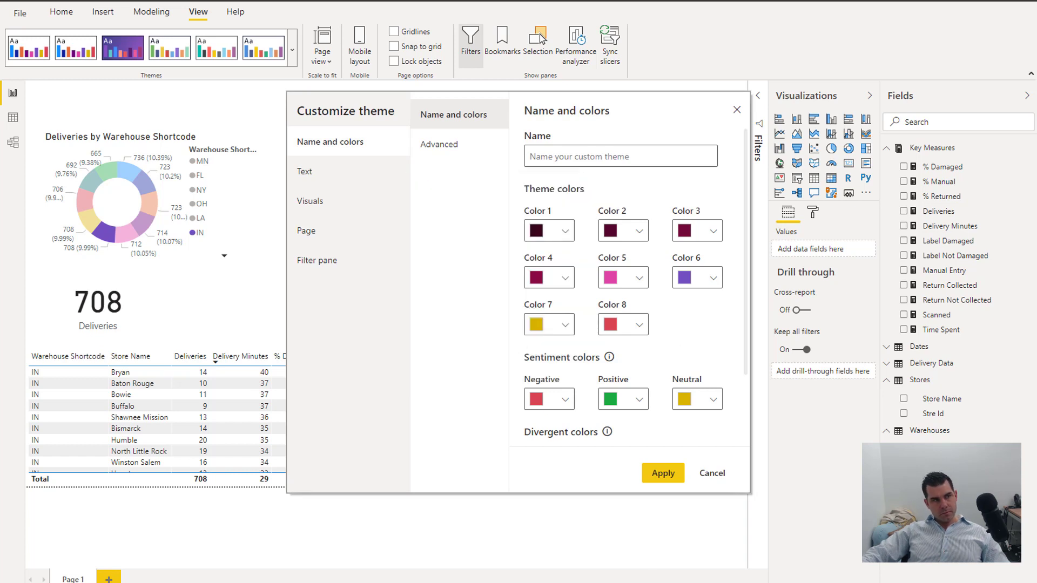
# Set the theme's Color 5 to #AC0D56 and Color 6 to #B40E5B
pyautogui.click(644, 278)
pyautogui.write('#AC0E5E')
pyautogui.press('Return')
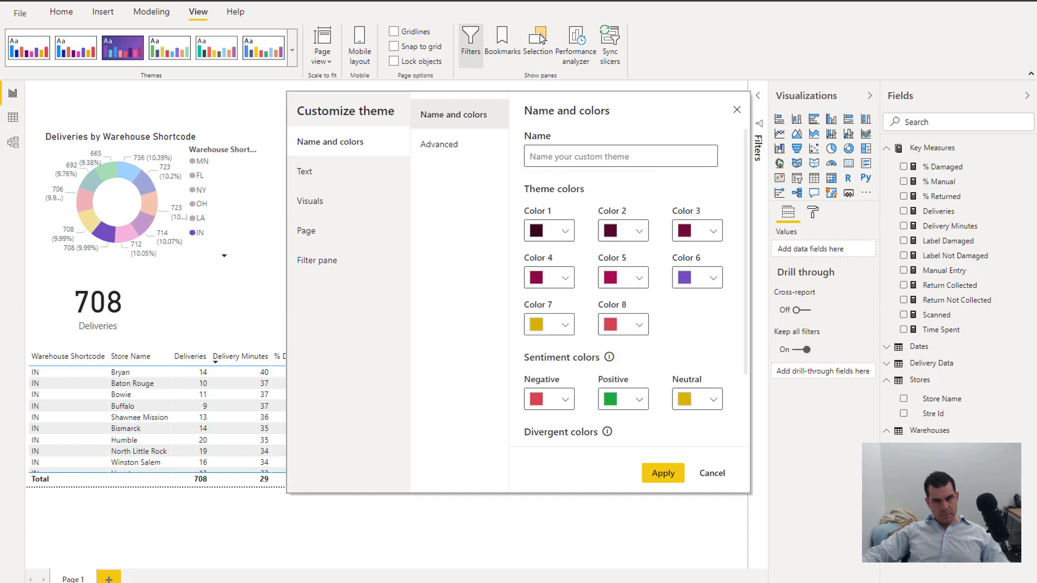
pyautogui.click(694, 278)
pyautogui.write('#B40E5B')
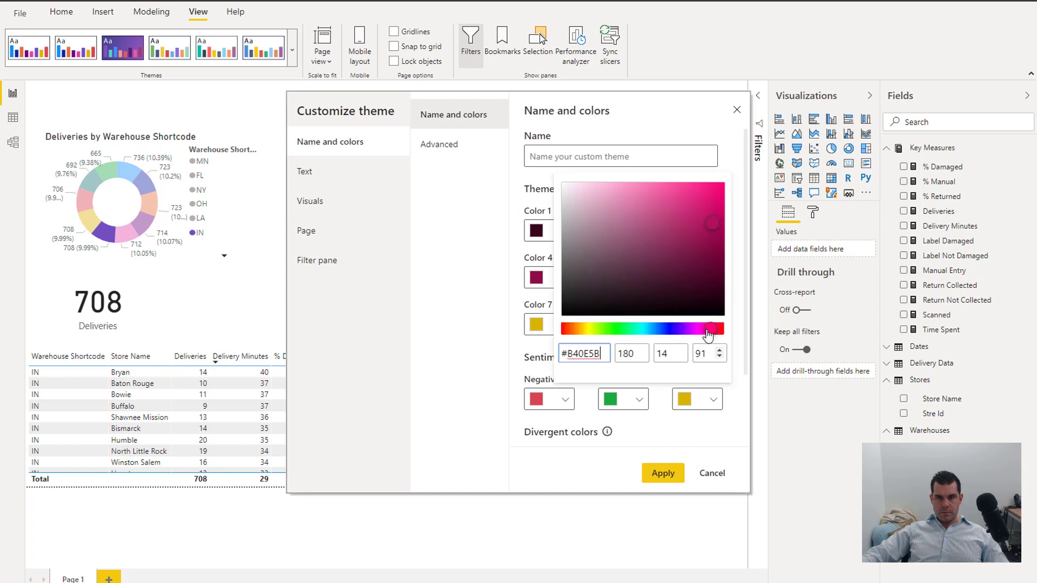
pyautogui.press('Return')
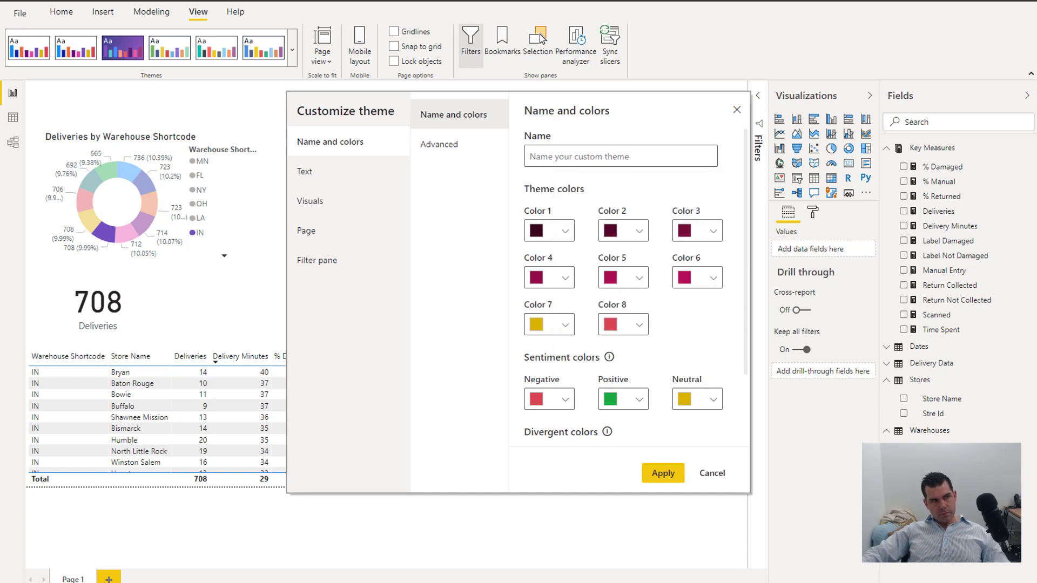
# Set the theme's Color 7 to #D1106A and Color 8 to #ED1278, and apply the customized theme to the report
pyautogui.click(574, 326)
pyautogui.write('#D1106A')
pyautogui.press('Return')
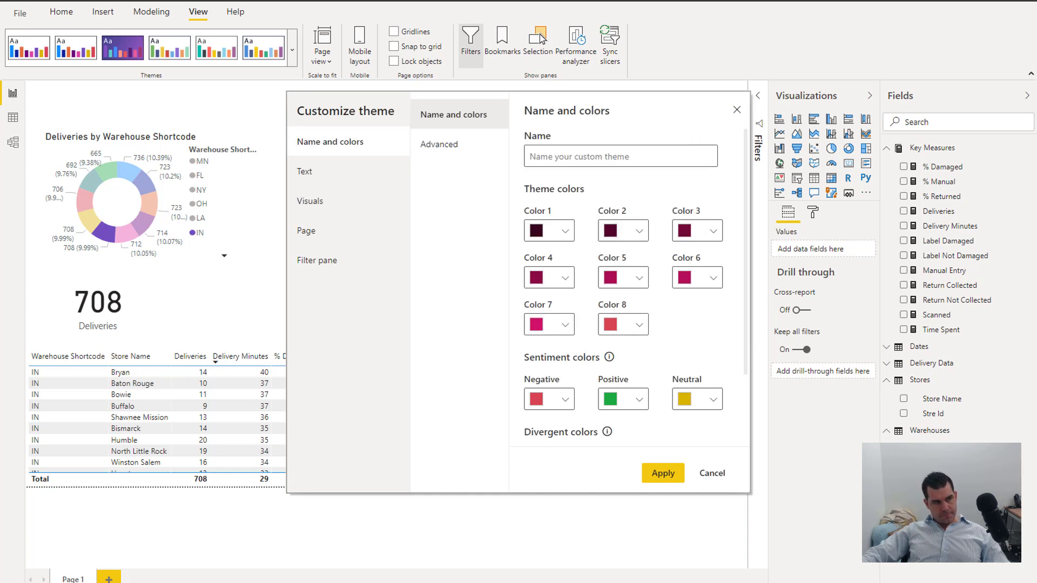
pyautogui.click(639, 325)
pyautogui.write('#ED1278')
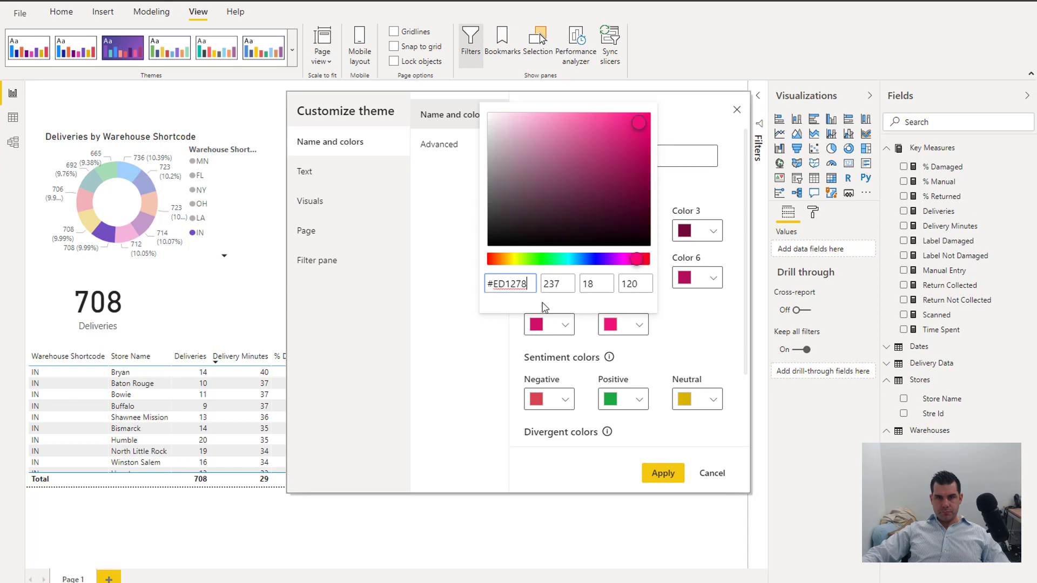
pyautogui.press('Return')
pyautogui.click(664, 473)
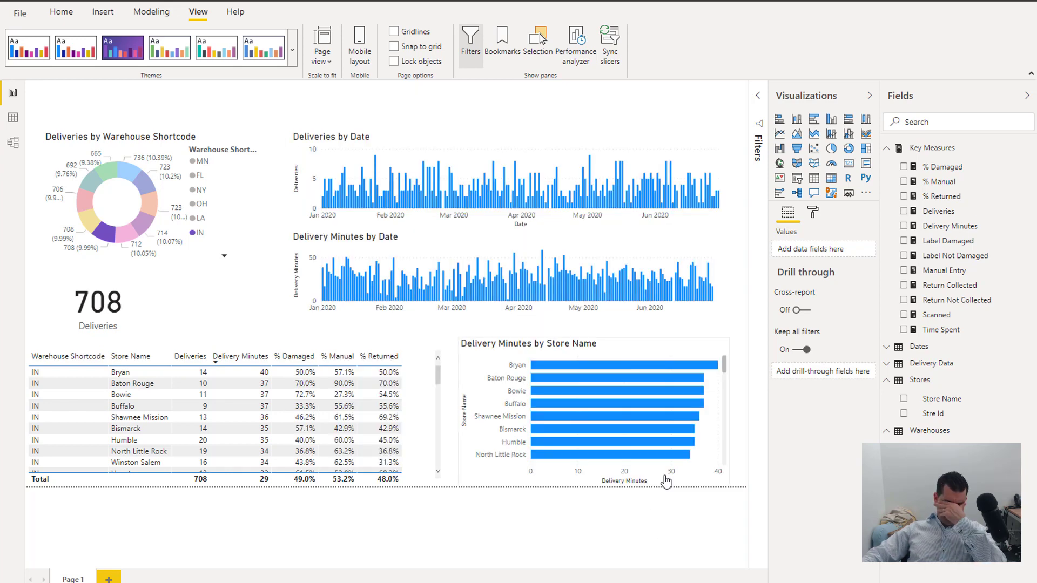
# View the color choices for the report page's background without picking one
pyautogui.click(813, 214)
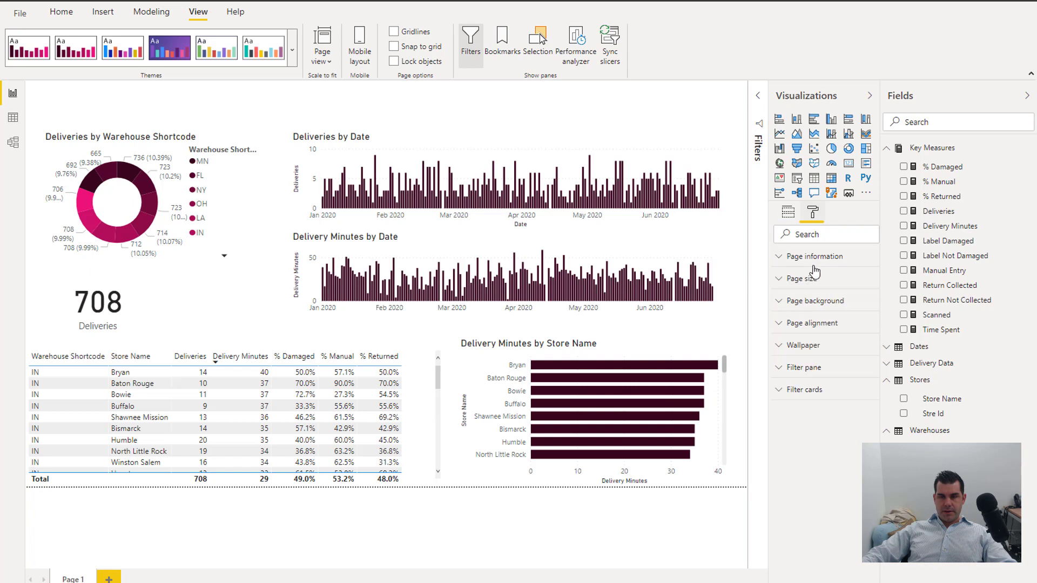
pyautogui.click(801, 312)
pyautogui.click(798, 341)
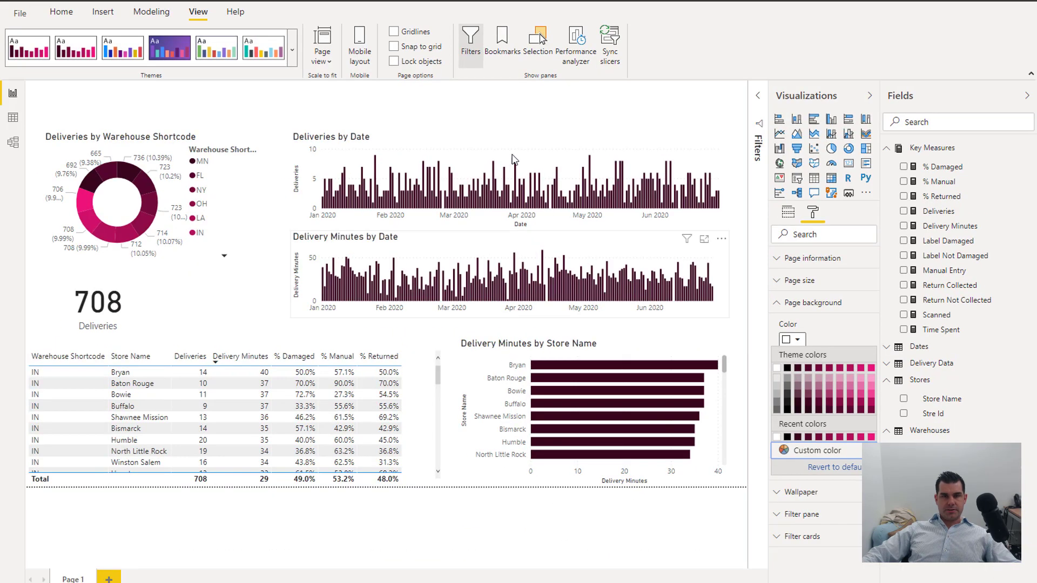
pyautogui.click(459, 113)
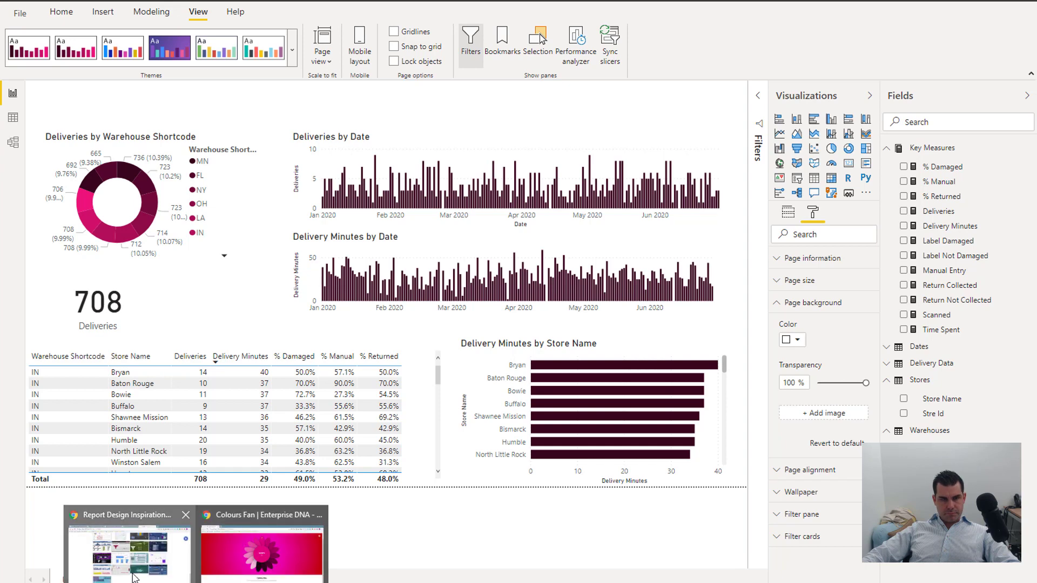
# Switch to Chrome, review the Colours Fan and the "Visualization Ideas - Goals" inspiration sample, and return to Power BI Desktop
pyautogui.click(157, 564)
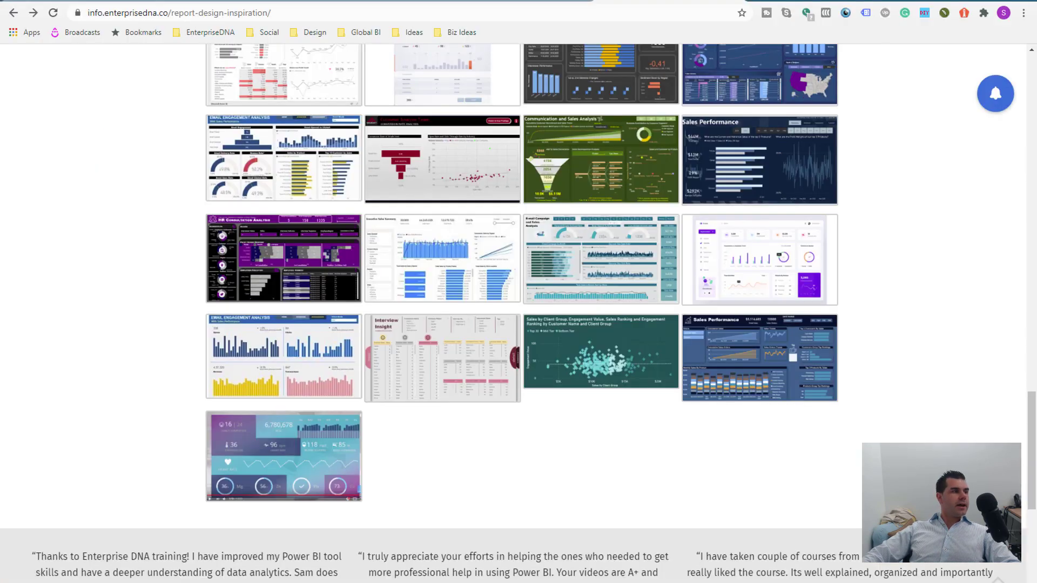
pyautogui.hotkey('alt', 'Tab')
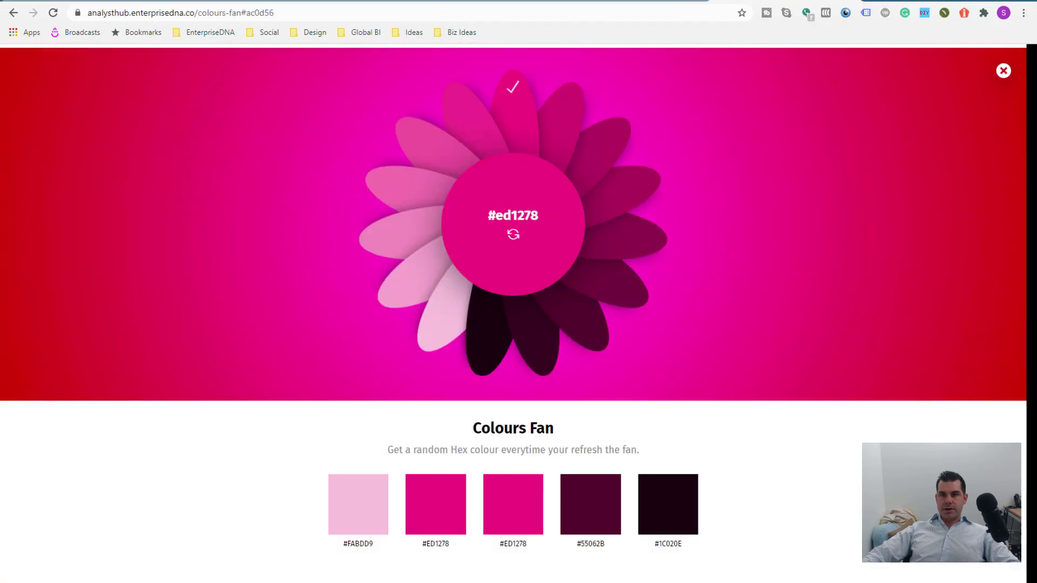
pyautogui.click(994, 0)
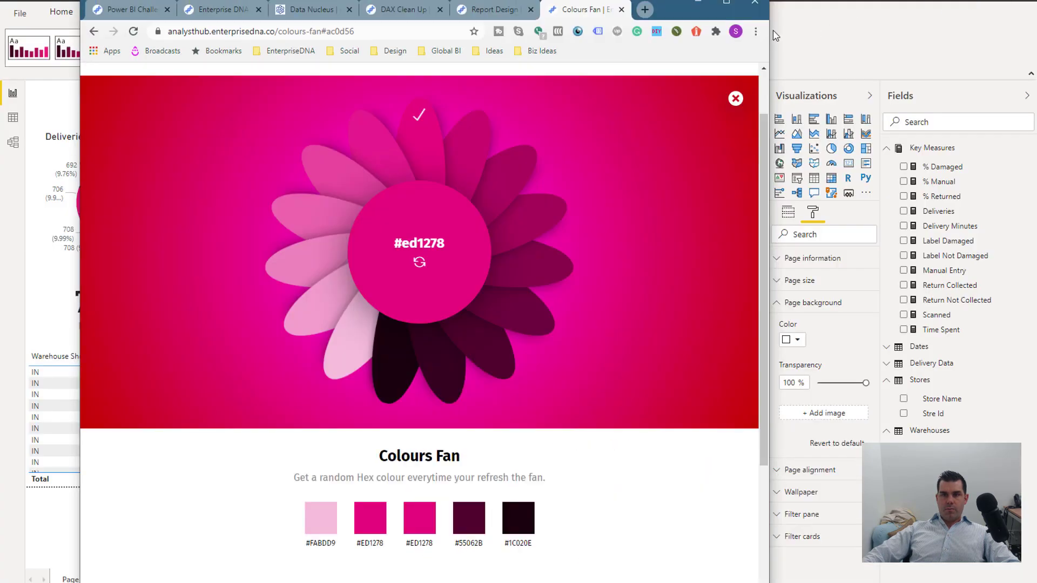
pyautogui.hotkey('alt', 'Tab')
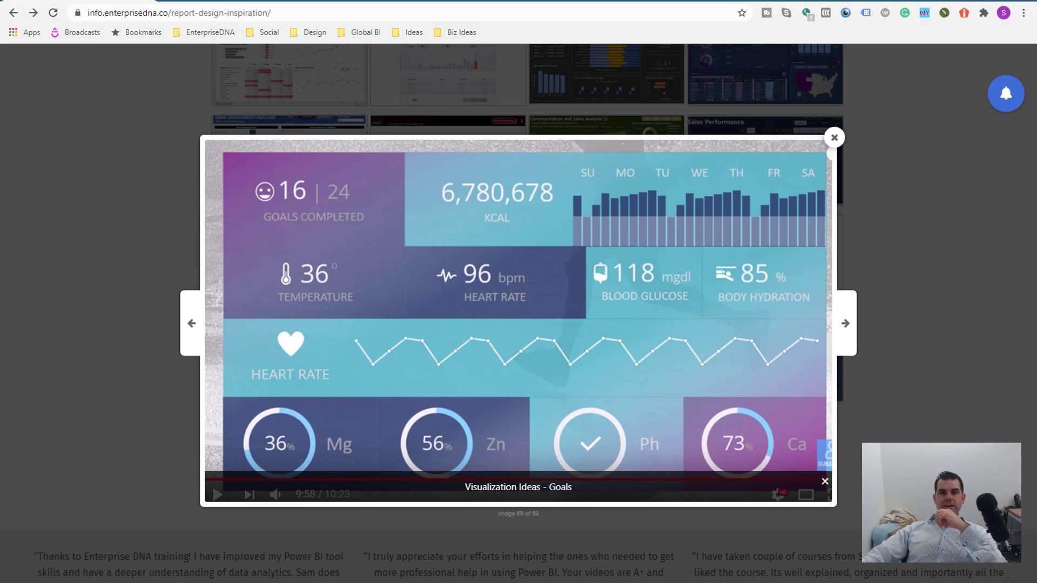
pyautogui.click(1004, 3)
pyautogui.click(590, 23)
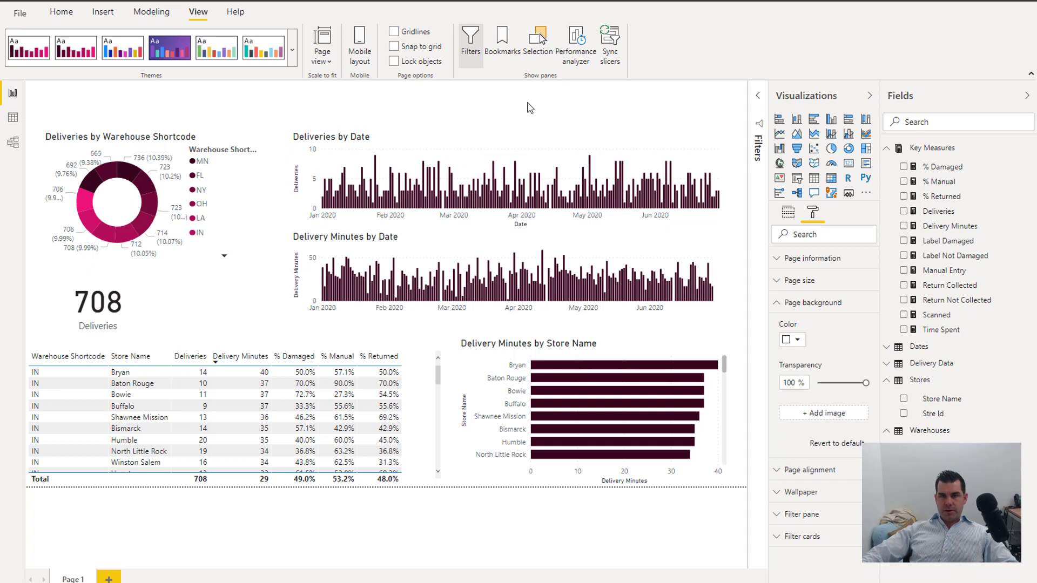
# Select the Delivery Minutes by Store Name chart and turn off Edit interactions
pyautogui.click(680, 342)
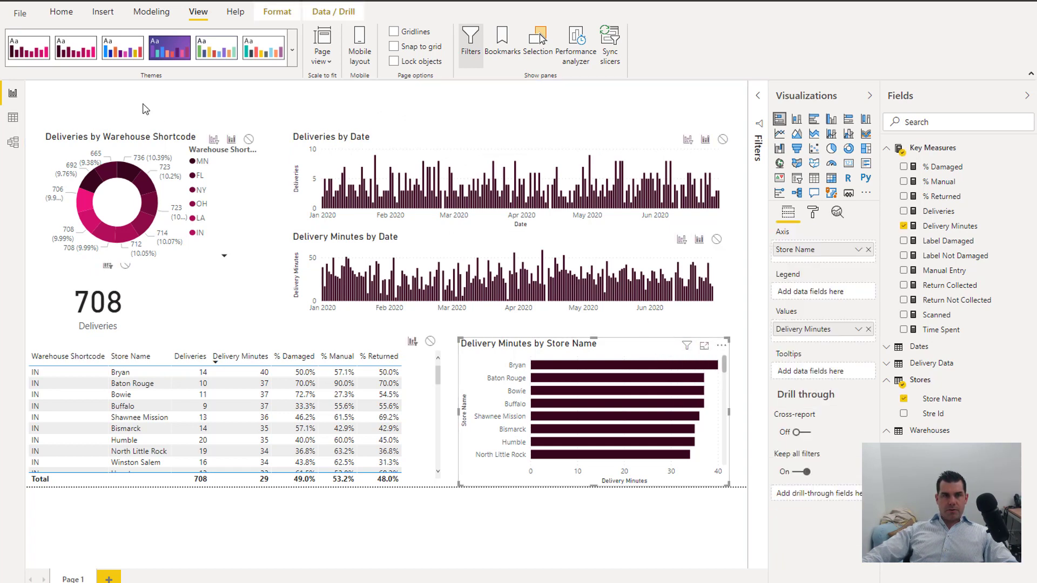
pyautogui.click(277, 12)
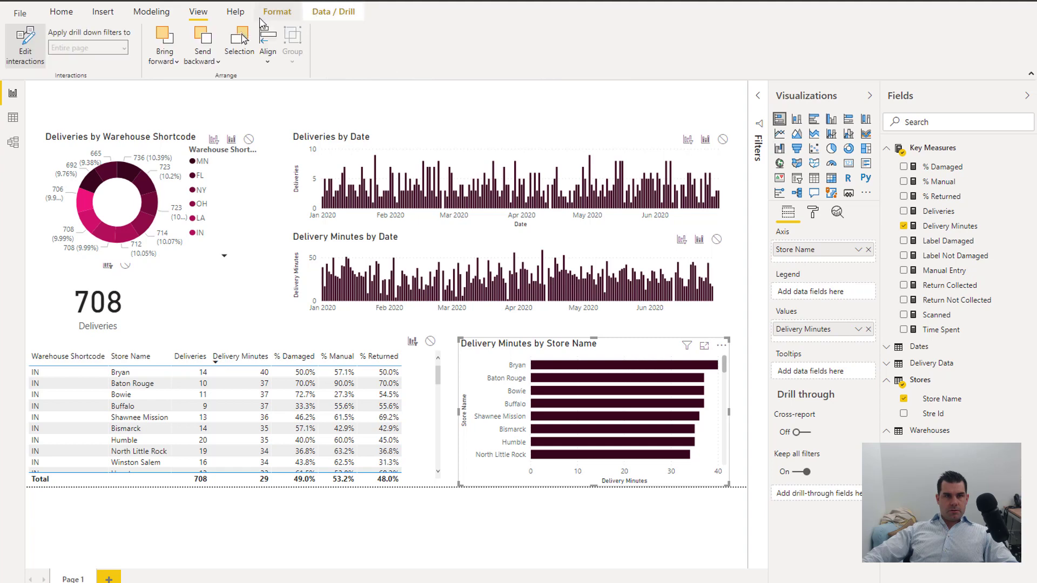
pyautogui.click(527, 101)
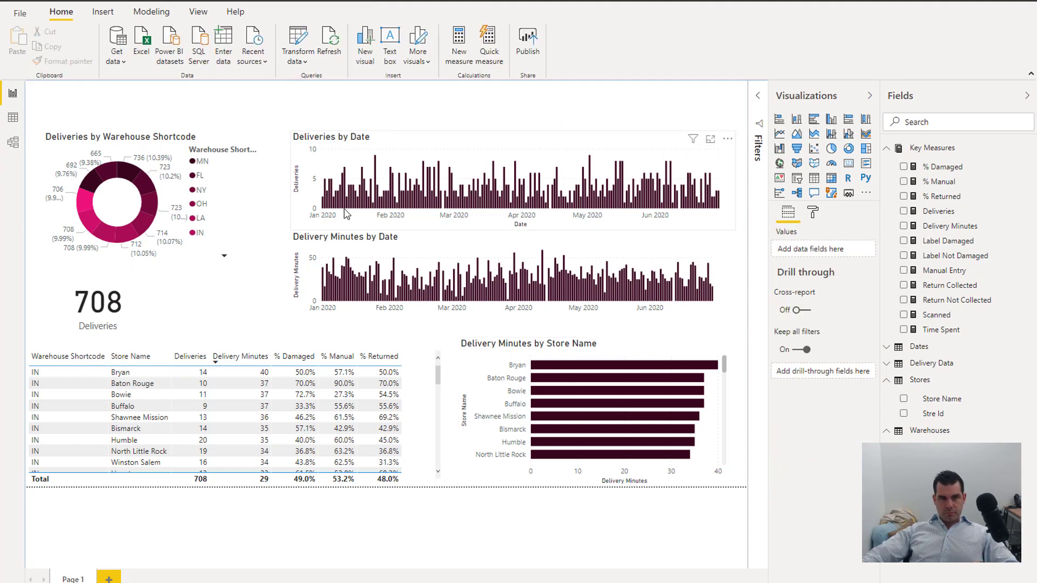
# Move the Delivery Minutes by Date chart slightly to the left
pyautogui.click(295, 230)
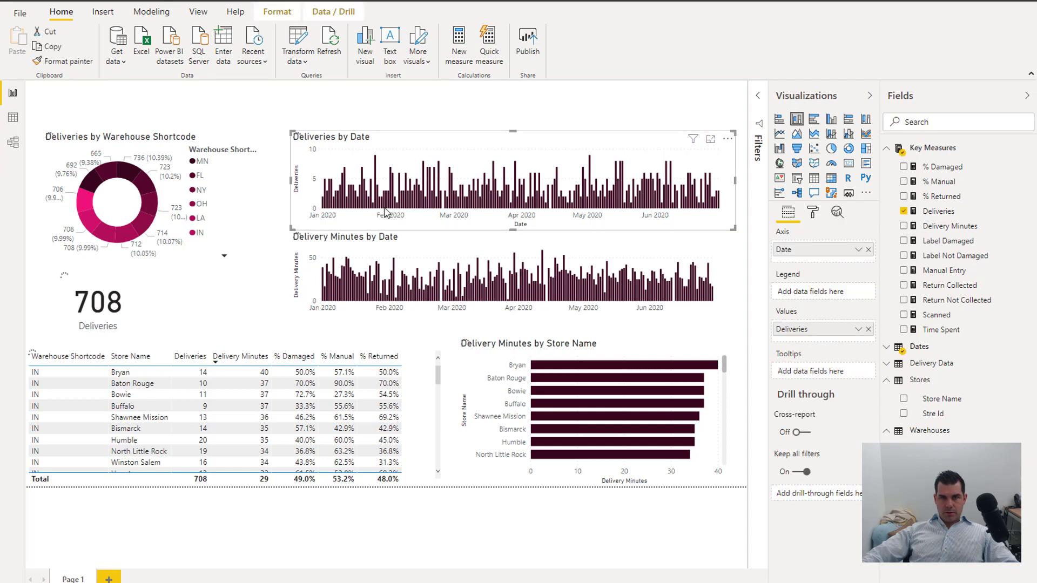
pyautogui.moveTo(305, 250)
pyautogui.mouseDown()
pyautogui.moveTo(323, 225)
pyautogui.moveTo(298, 250)
pyautogui.mouseUp()
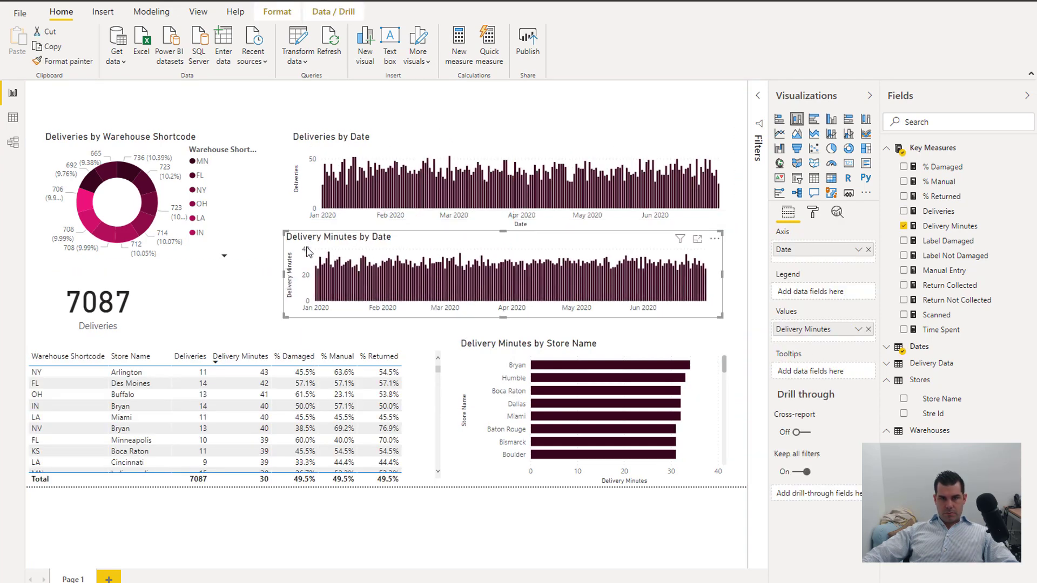
pyautogui.click(438, 120)
# Set the page background to a medium pink theme color with 0% transparency
pyautogui.click(813, 212)
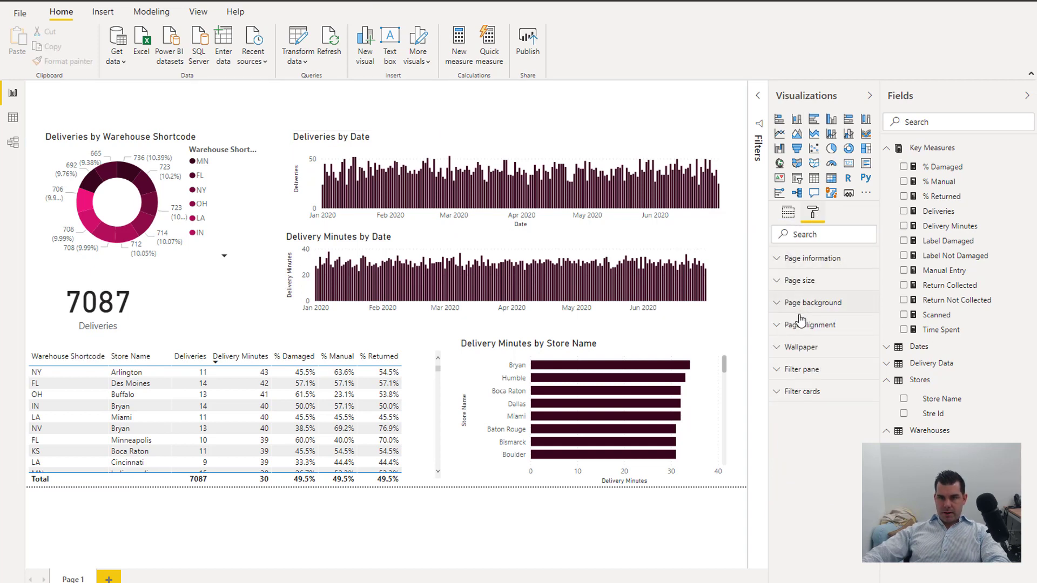
pyautogui.click(785, 304)
pyautogui.click(797, 339)
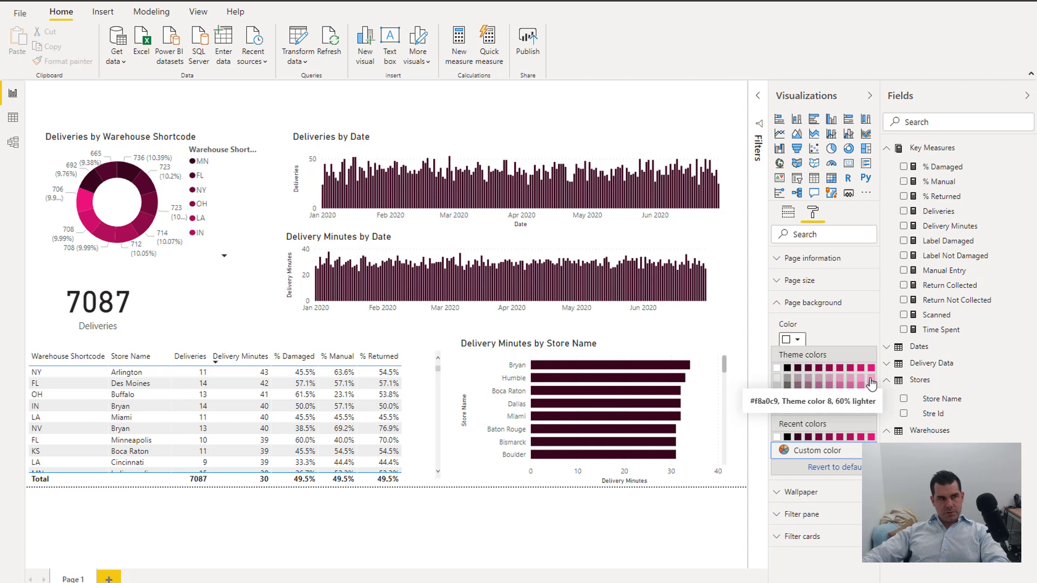
pyautogui.click(851, 382)
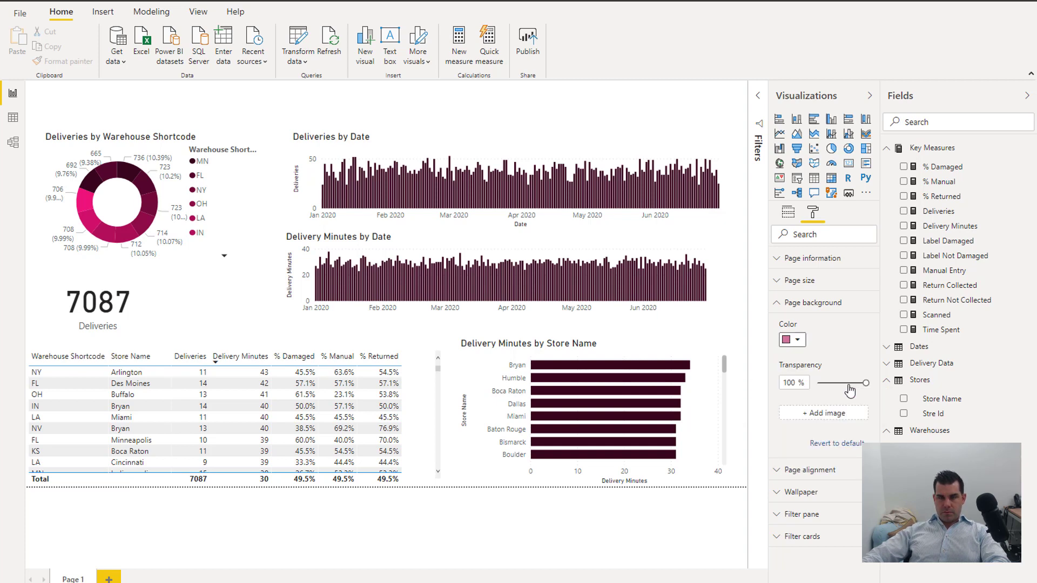
pyautogui.moveTo(865, 384); pyautogui.dragTo(766, 385)
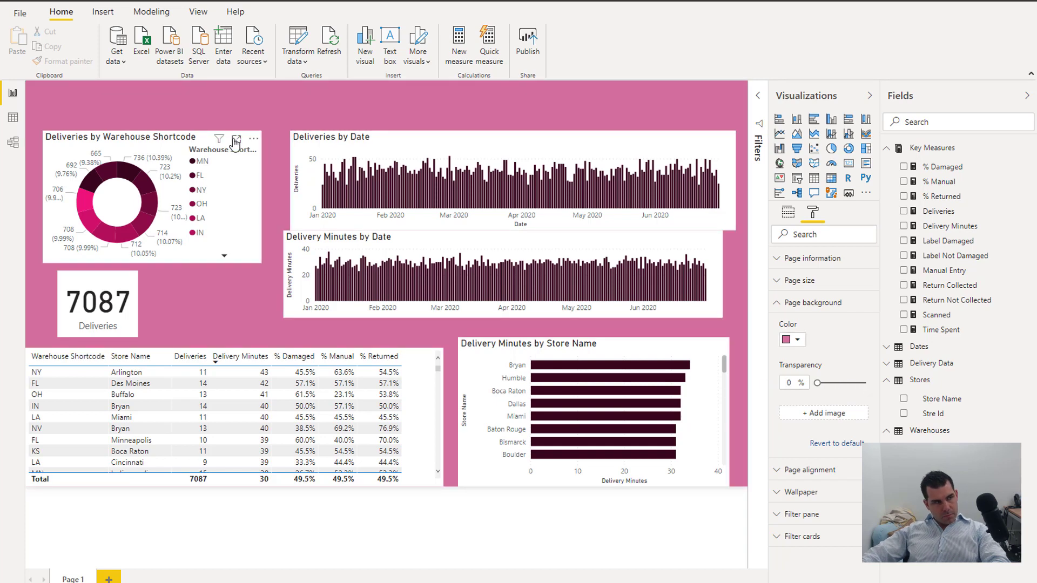
# Move the Deliveries by Warehouse Shortcode donut chart down and right, toward the two date charts
pyautogui.click(207, 153)
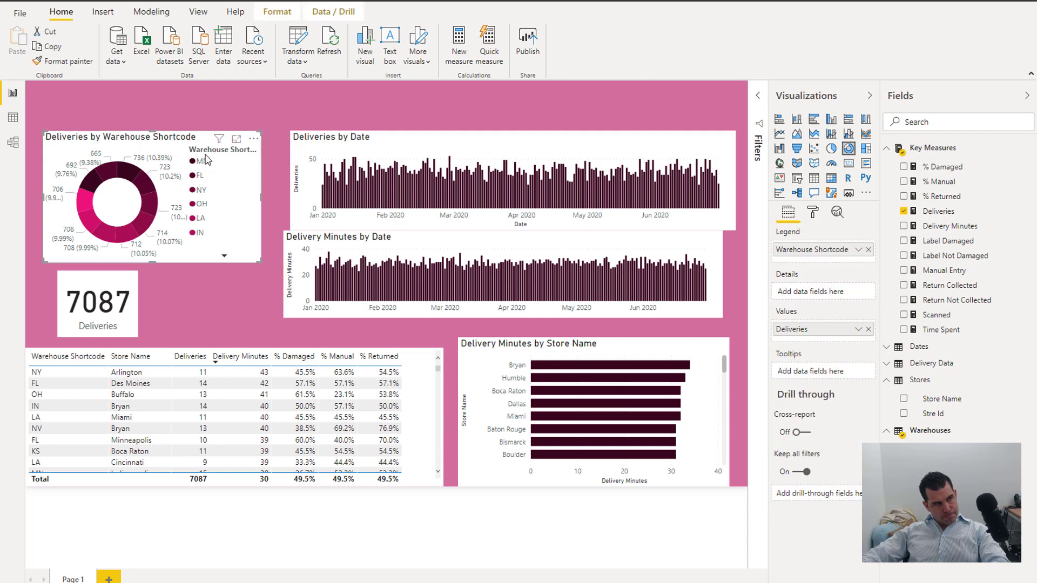
pyautogui.moveTo(203, 154); pyautogui.dragTo(269, 205)
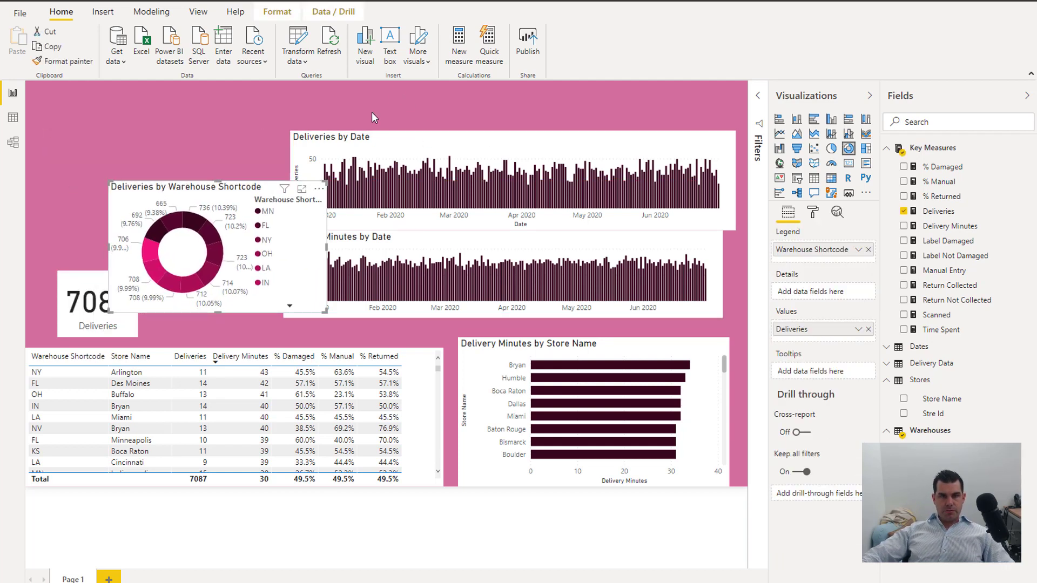
# Turn off the background of both the Deliveries by Date and Delivery Minutes by Date charts
pyautogui.click(726, 221)
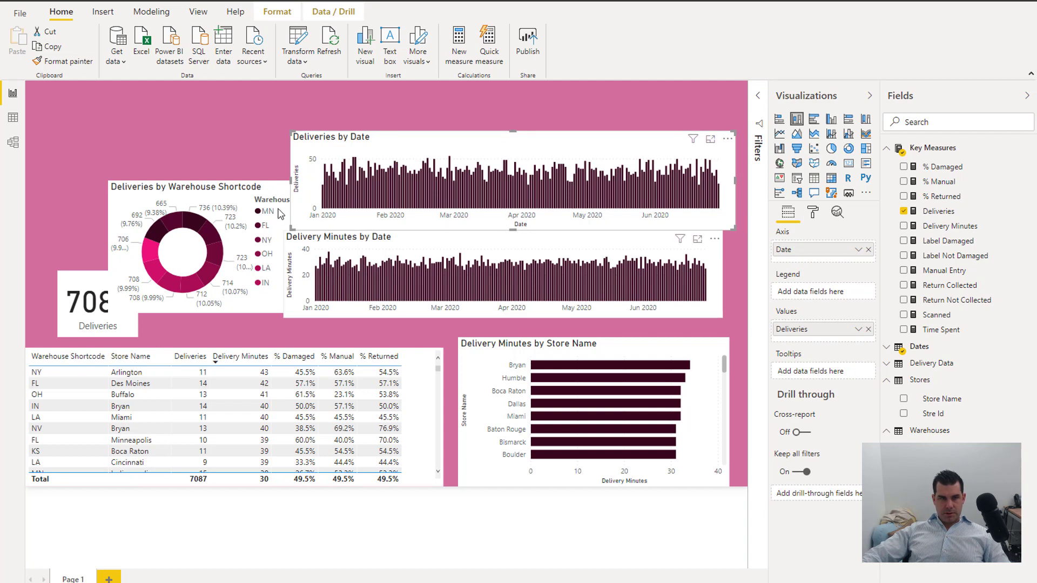
pyautogui.keyDown('ctrl'); pyautogui.click(650, 254); pyautogui.keyUp('ctrl')
pyautogui.click(813, 213)
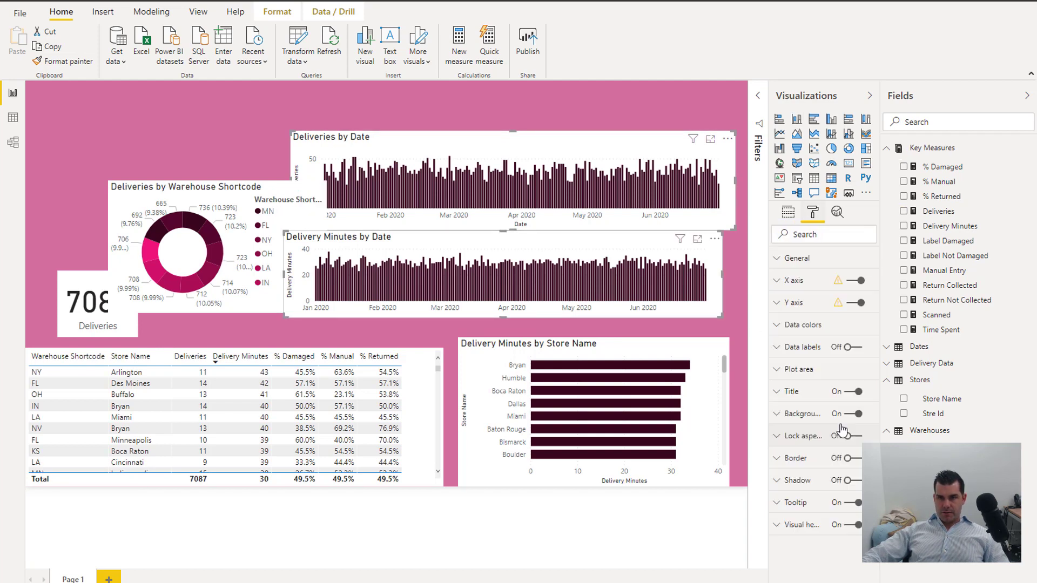
pyautogui.click(849, 416)
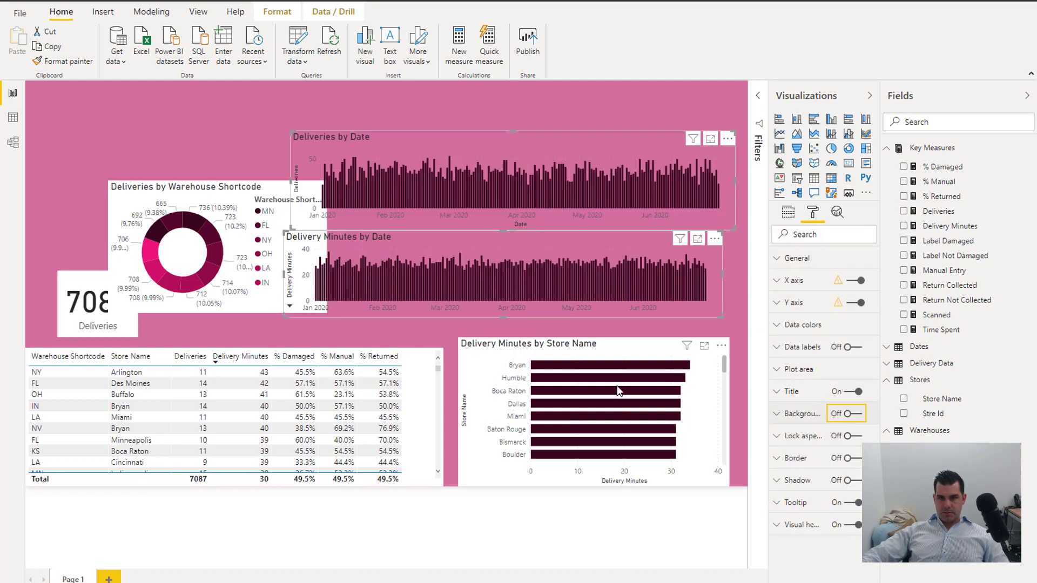
# Turn off the background of the Delivery Minutes by Store Name chart, the warehouse donut chart and the Deliveries card
pyautogui.click(702, 393)
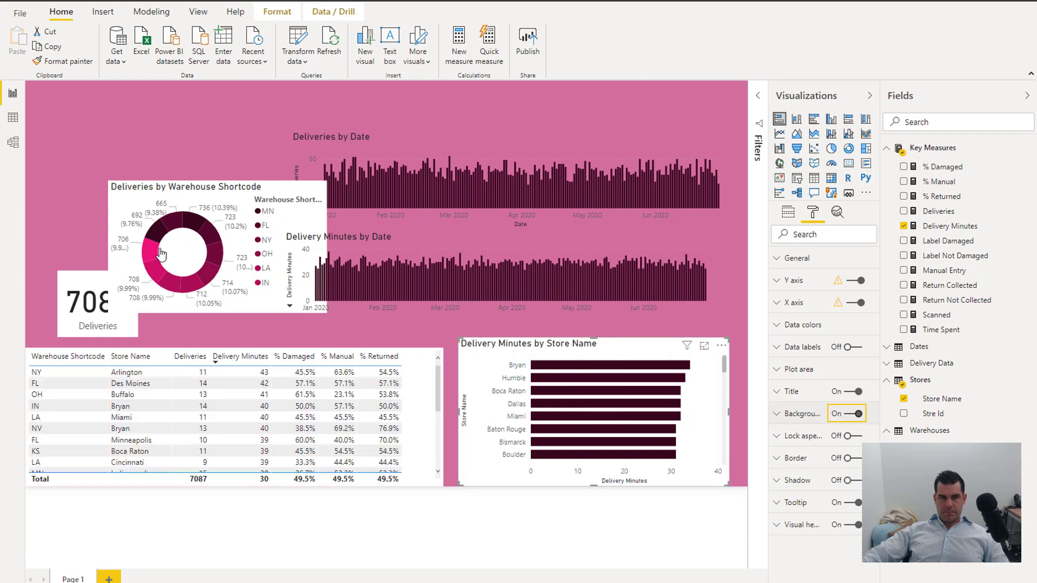
pyautogui.click(124, 210)
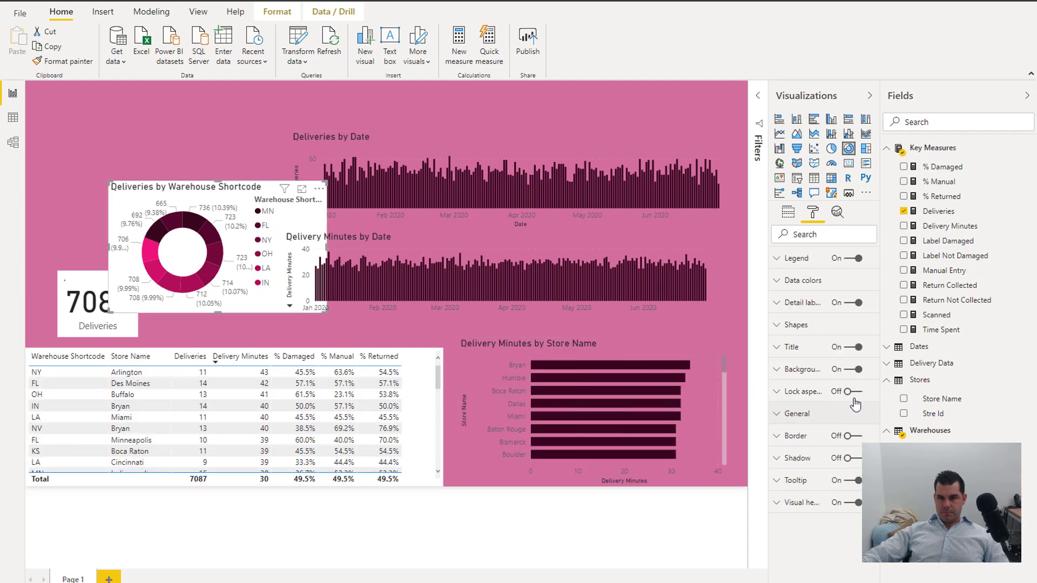
pyautogui.click(850, 370)
pyautogui.click(89, 289)
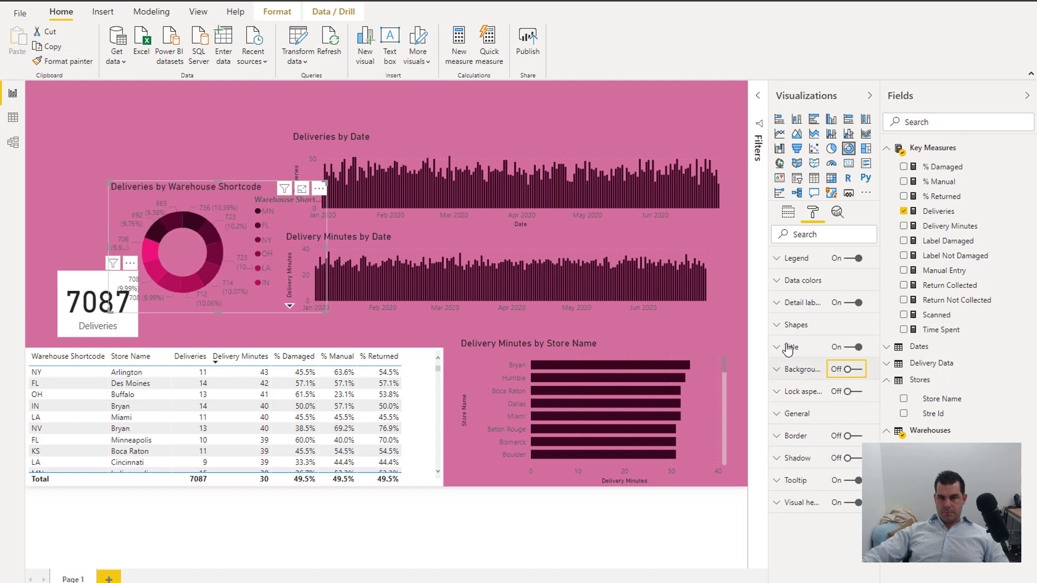
pyautogui.click(848, 347)
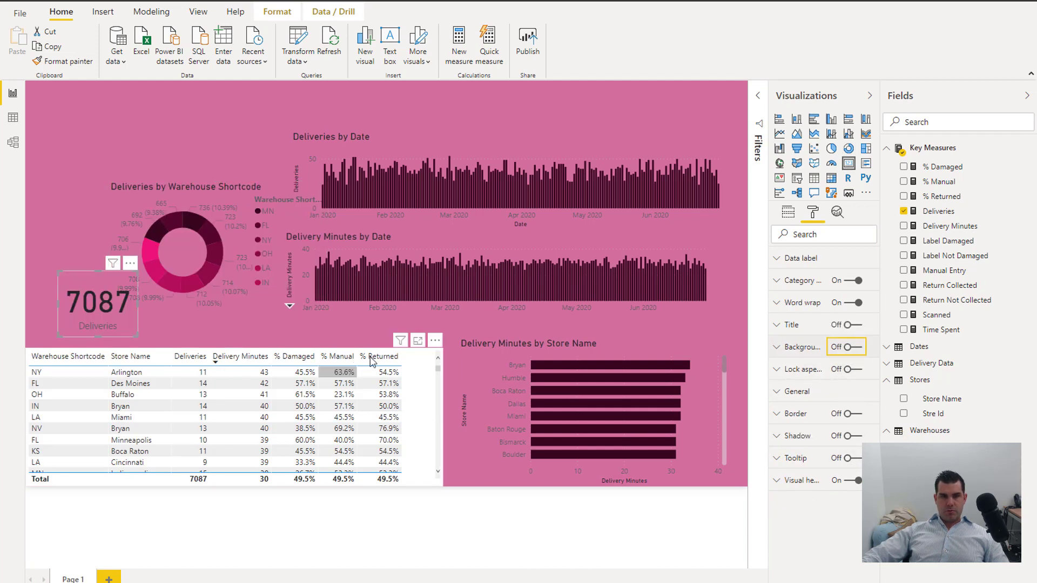
# Delete the store details table and move the warehouse donut chart down beside the Delivery Minutes by Store Name chart
pyautogui.click(409, 369)
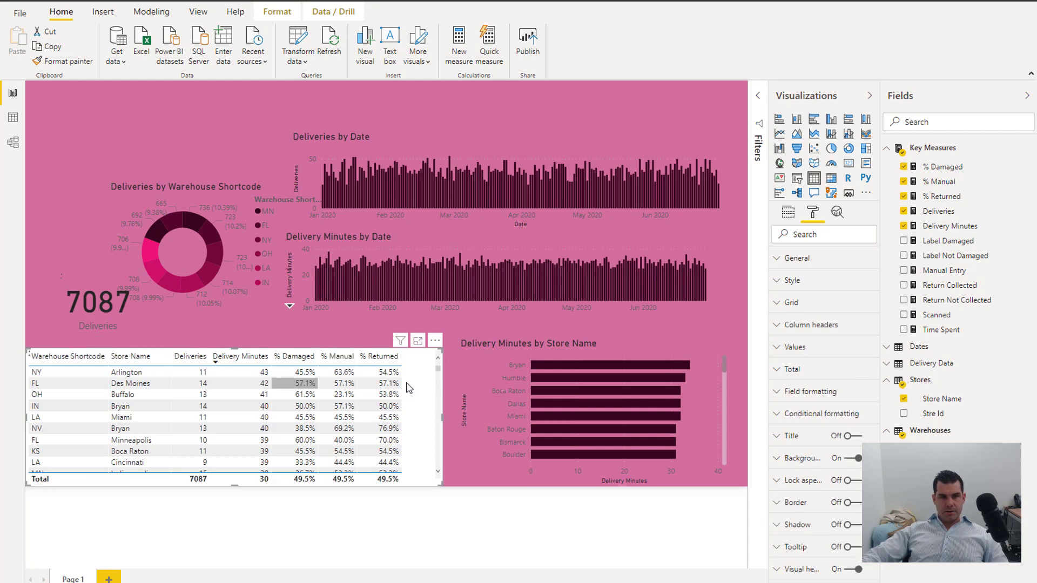
pyautogui.press('Delete')
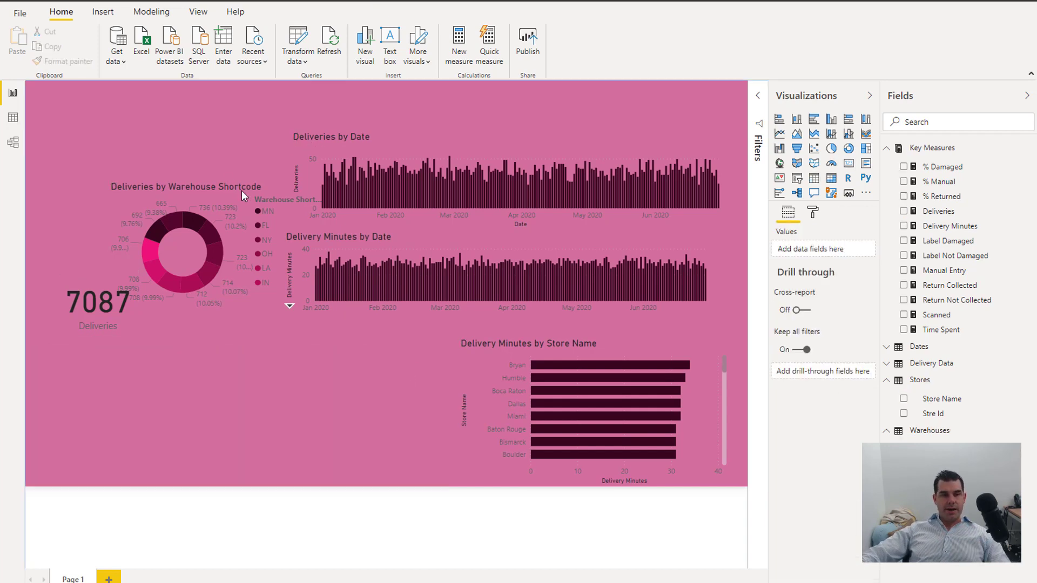
pyautogui.moveTo(229, 203); pyautogui.dragTo(319, 371)
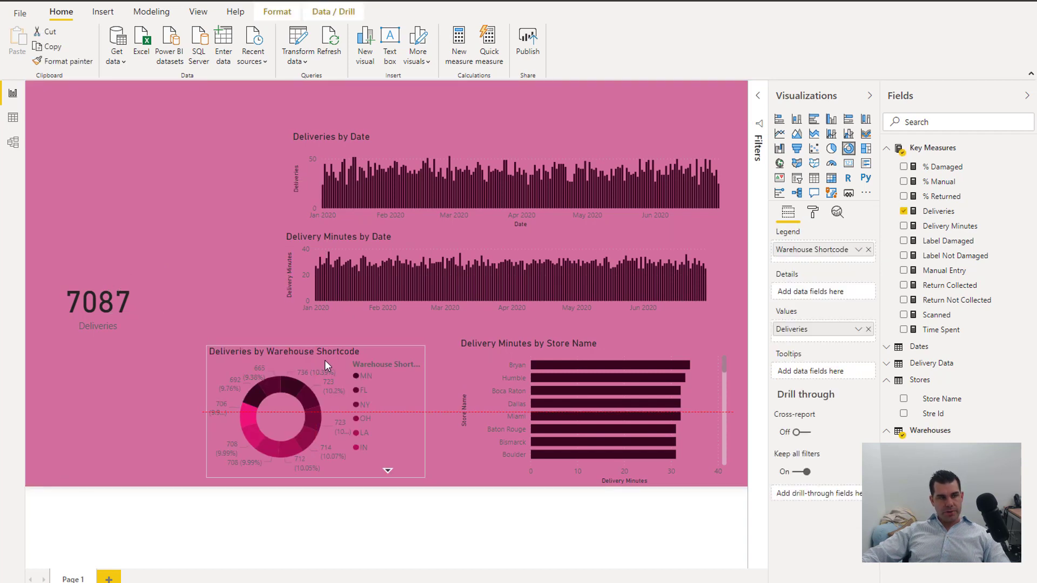
pyautogui.click(192, 131)
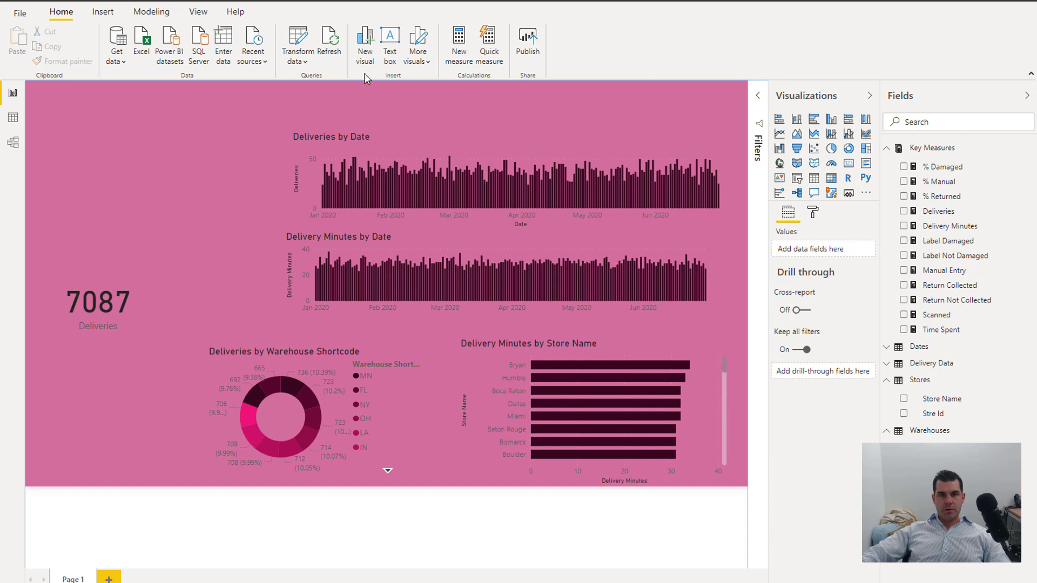
pyautogui.click(418, 58)
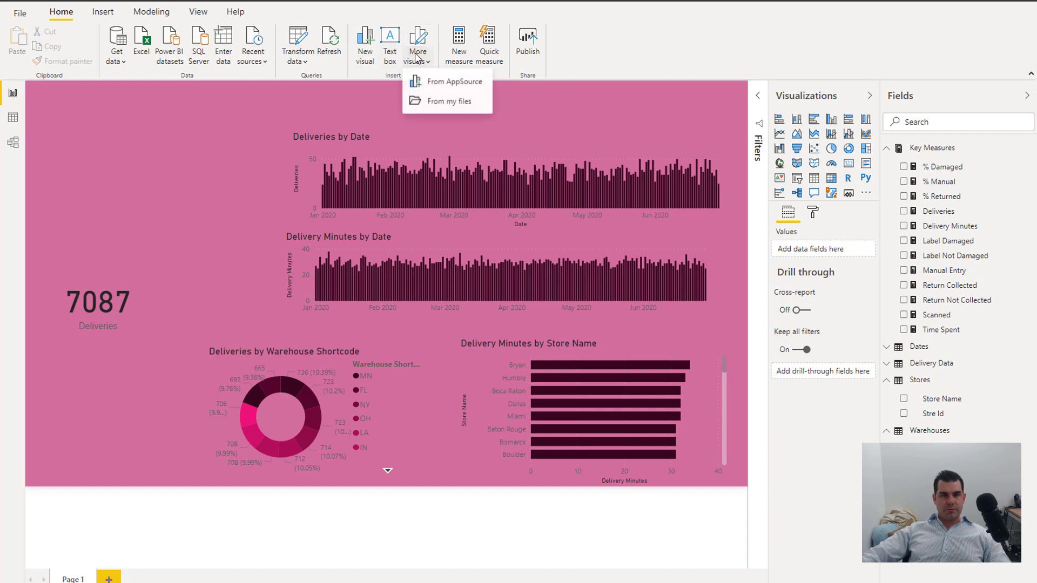
pyautogui.click(417, 58)
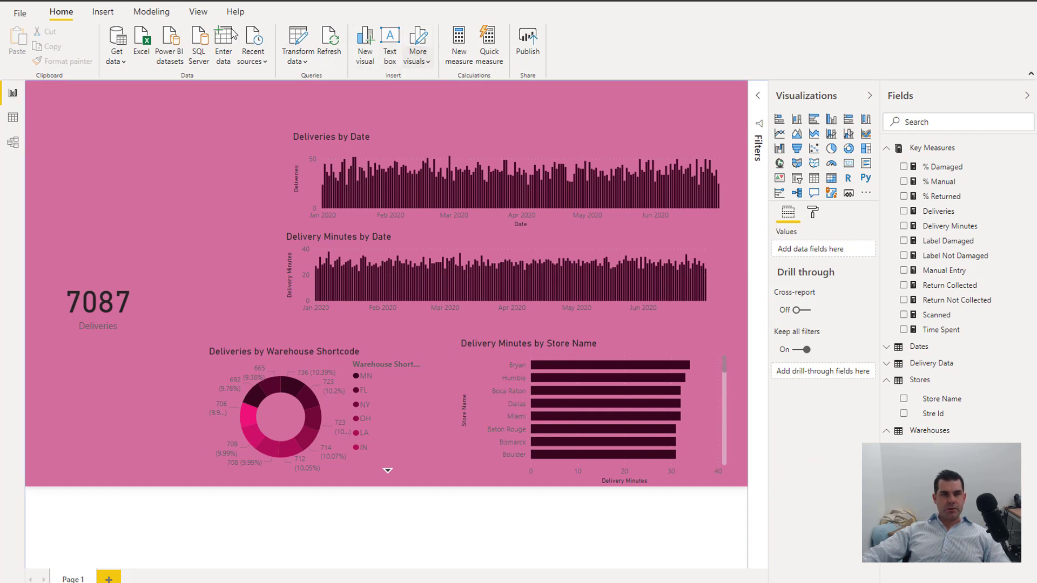
pyautogui.click(153, 12)
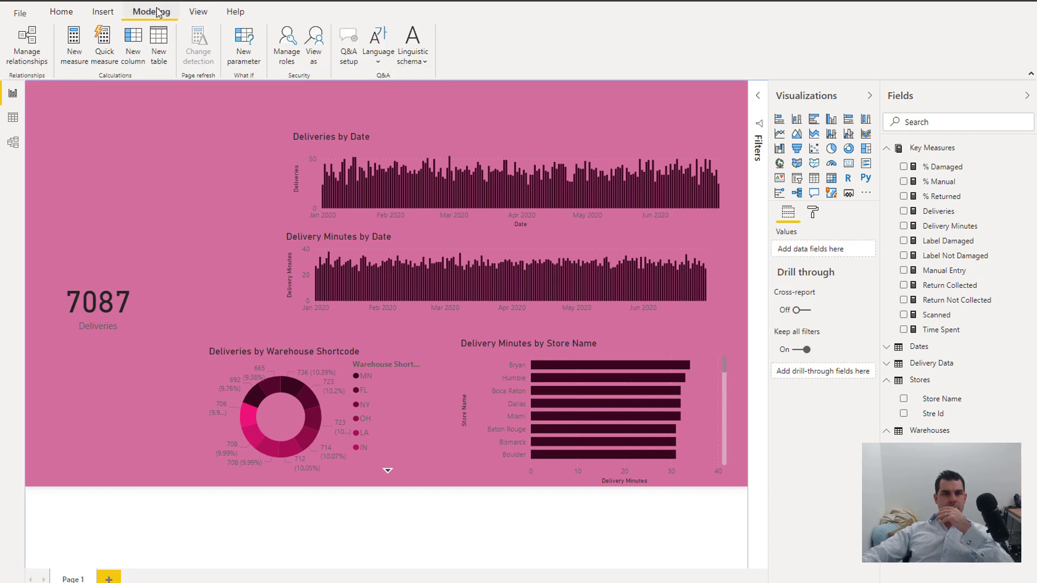
pyautogui.click(198, 12)
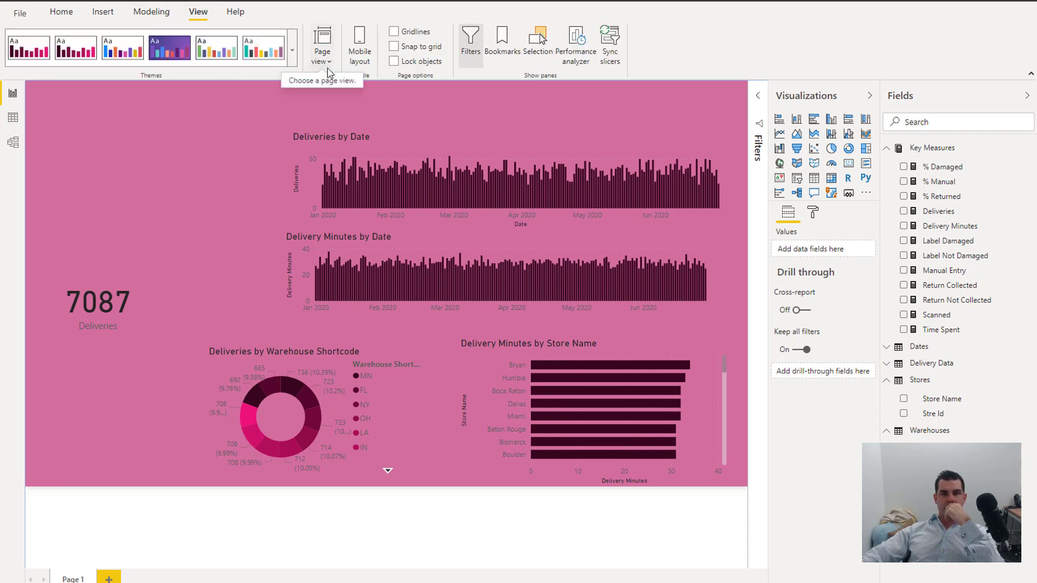
pyautogui.click(75, 15)
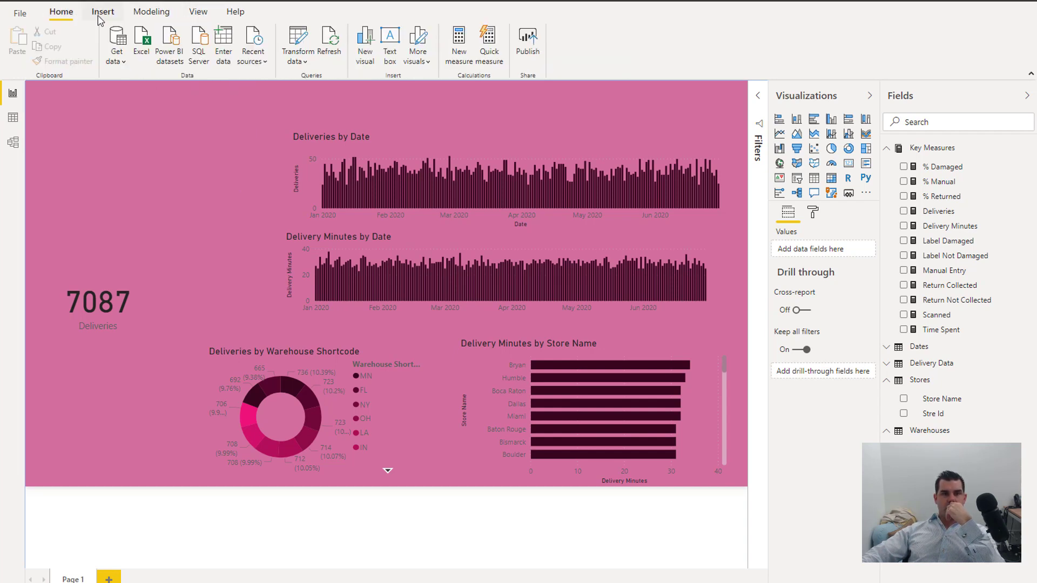
# Insert a rectangle shape and enlarge it to cover the page, leaving a narrow pink margin around all sides
pyautogui.click(99, 15)
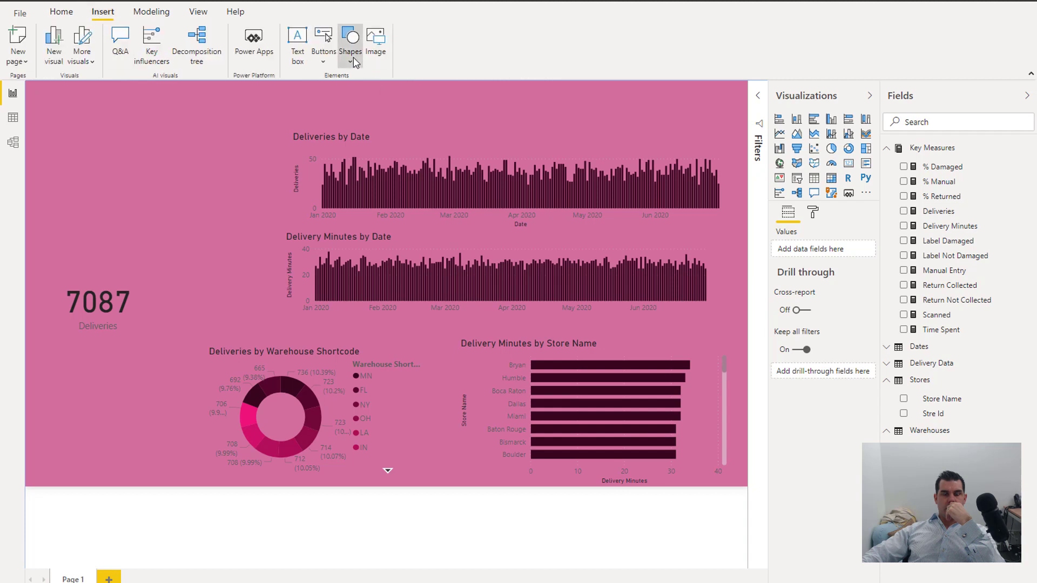
pyautogui.click(350, 41)
pyautogui.click(366, 84)
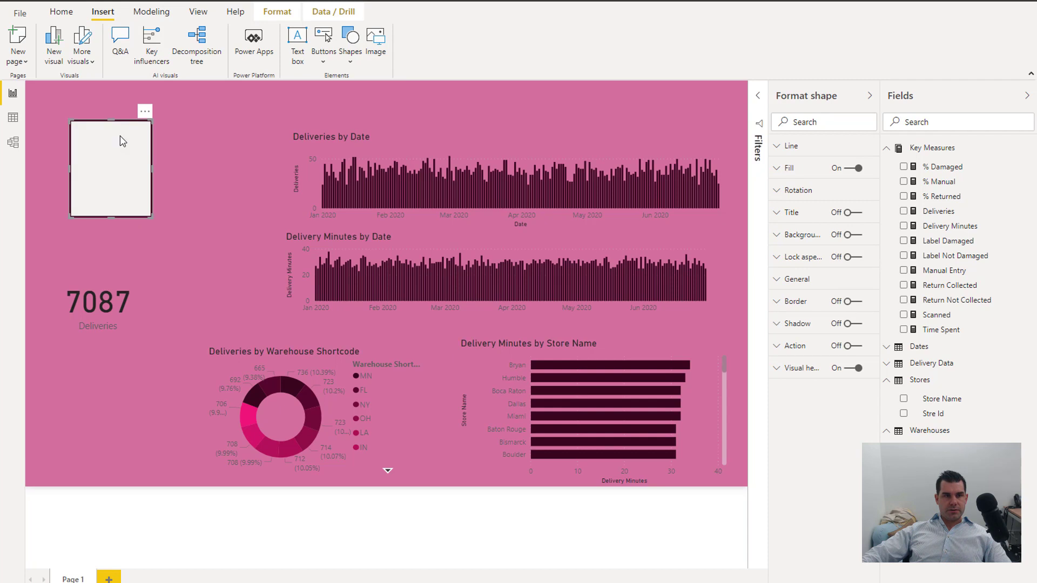
pyautogui.moveTo(120, 137); pyautogui.dragTo(98, 114)
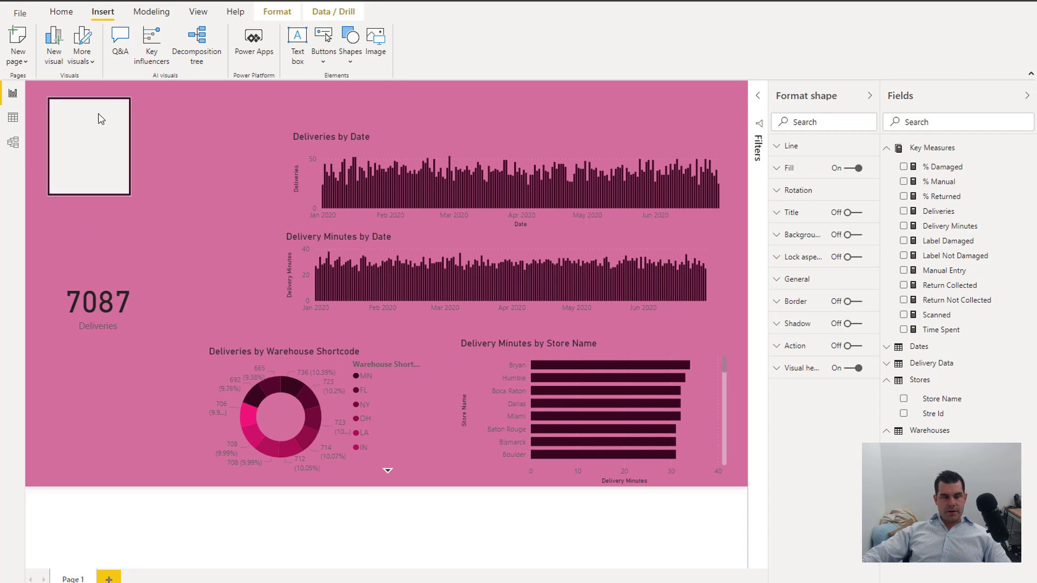
pyautogui.moveTo(131, 194); pyautogui.dragTo(733, 472)
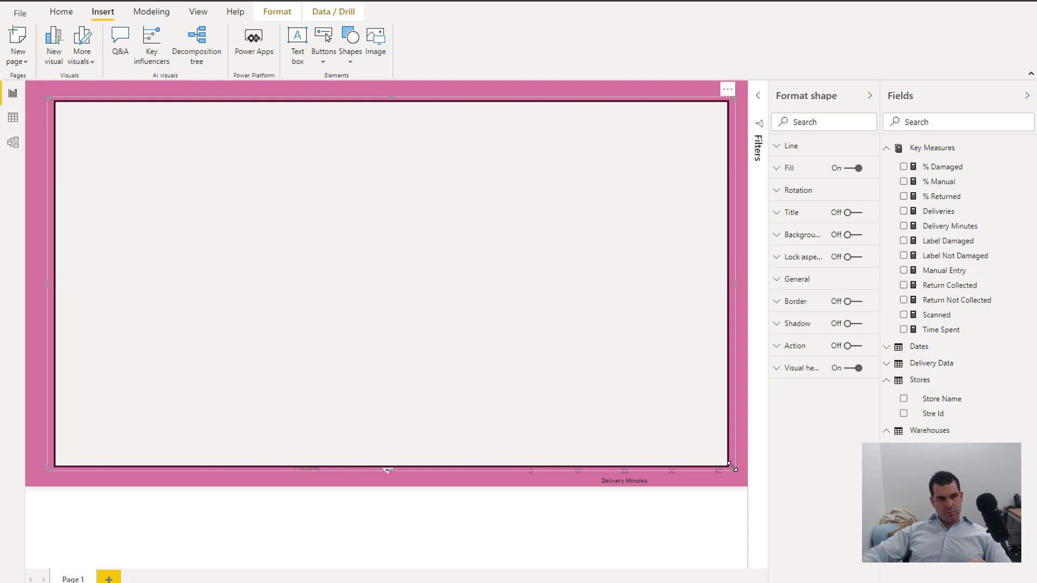
pyautogui.moveTo(733, 475); pyautogui.dragTo(739, 473)
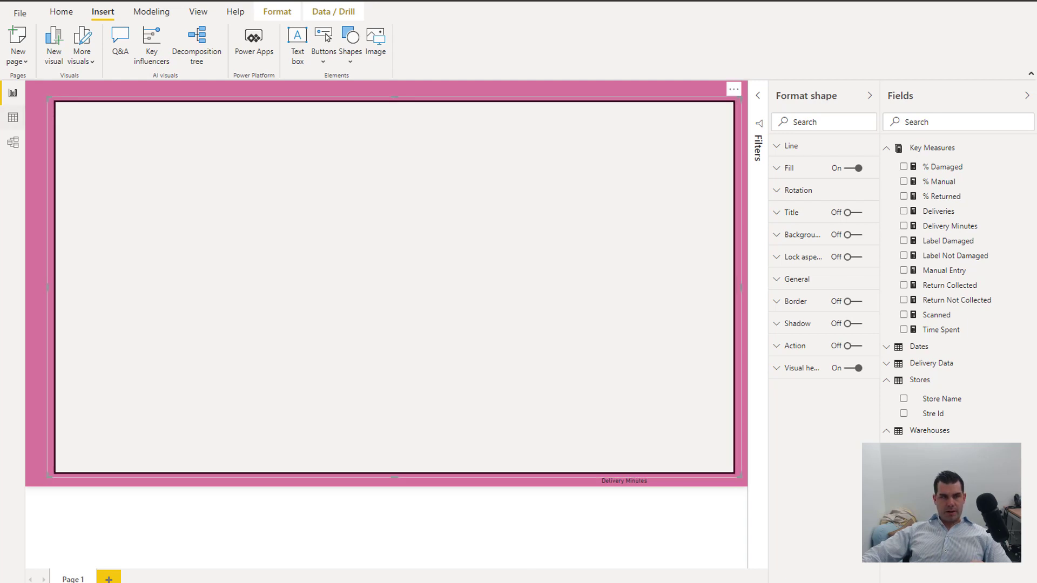
pyautogui.moveTo(47, 100); pyautogui.dragTo(33, 93)
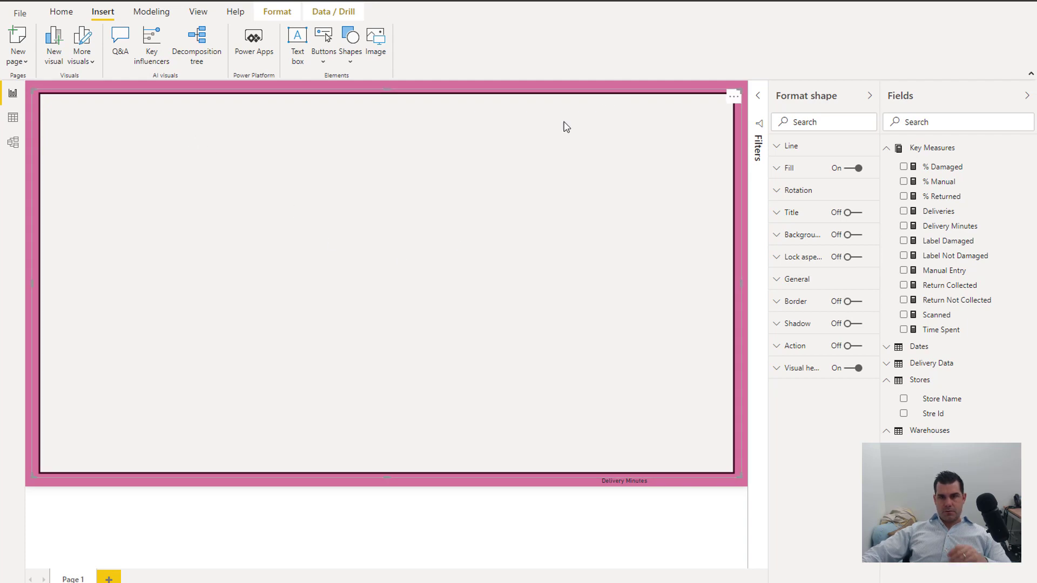
# Send the large rectangle to the back, behind all the visuals
pyautogui.click(166, 12)
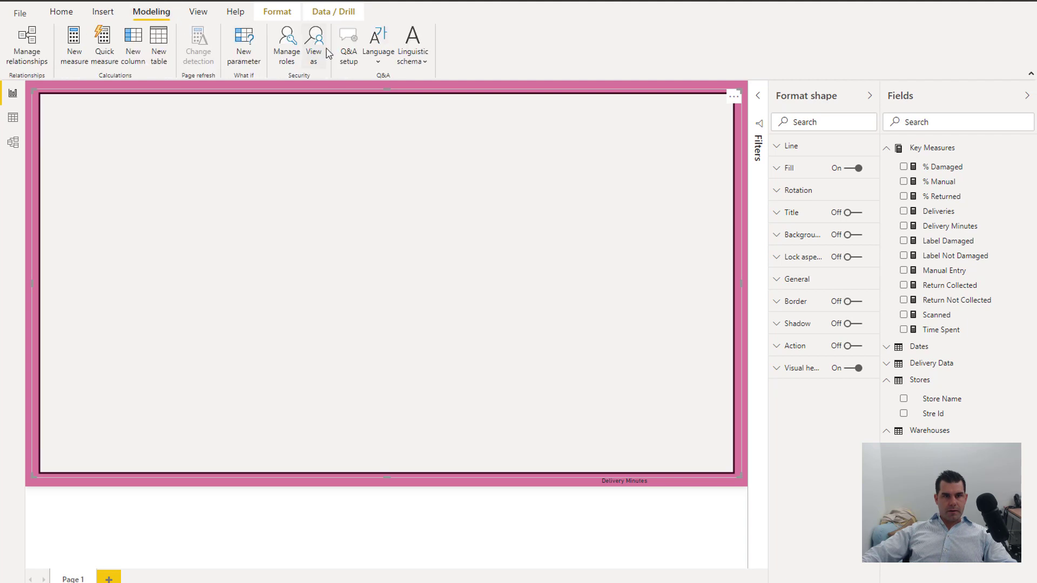
pyautogui.click(274, 13)
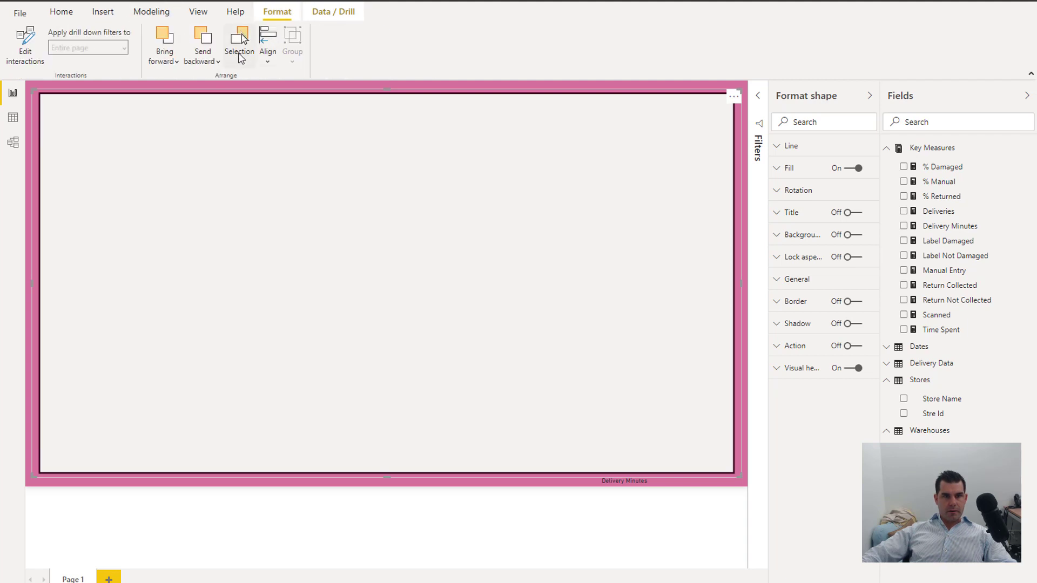
pyautogui.click(268, 63)
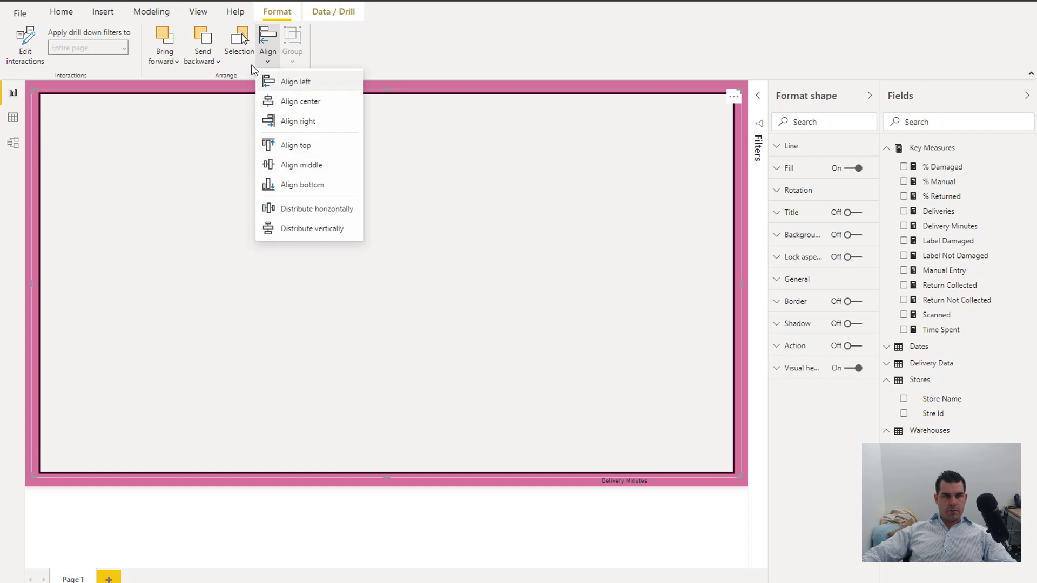
pyautogui.click(198, 63)
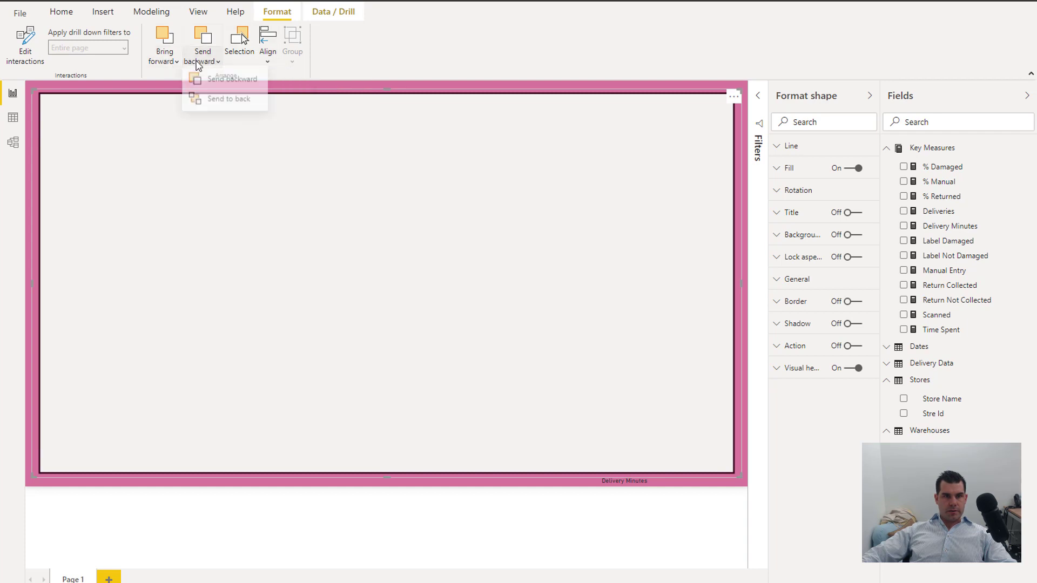
pyautogui.click(214, 102)
pyautogui.click(211, 63)
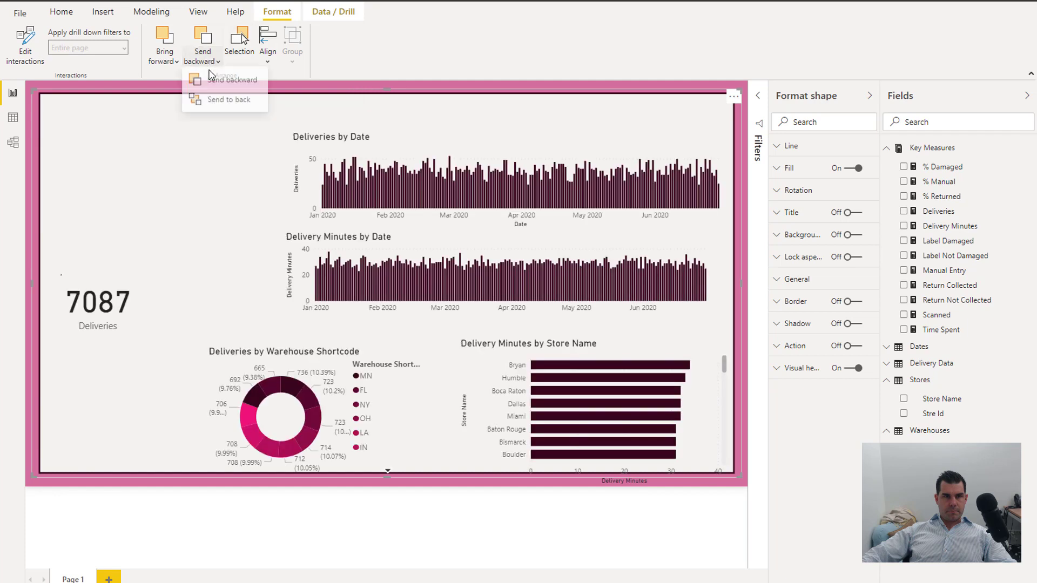
# Send the page-sized rectangle behind all the visuals and switch it from a fill to a background
pyautogui.click(214, 100)
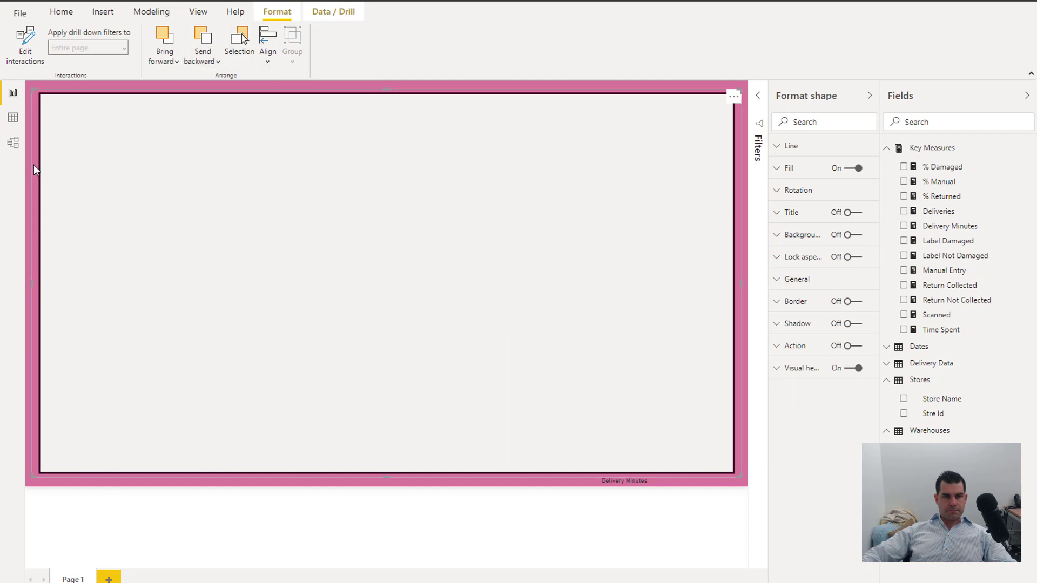
pyautogui.click(29, 167)
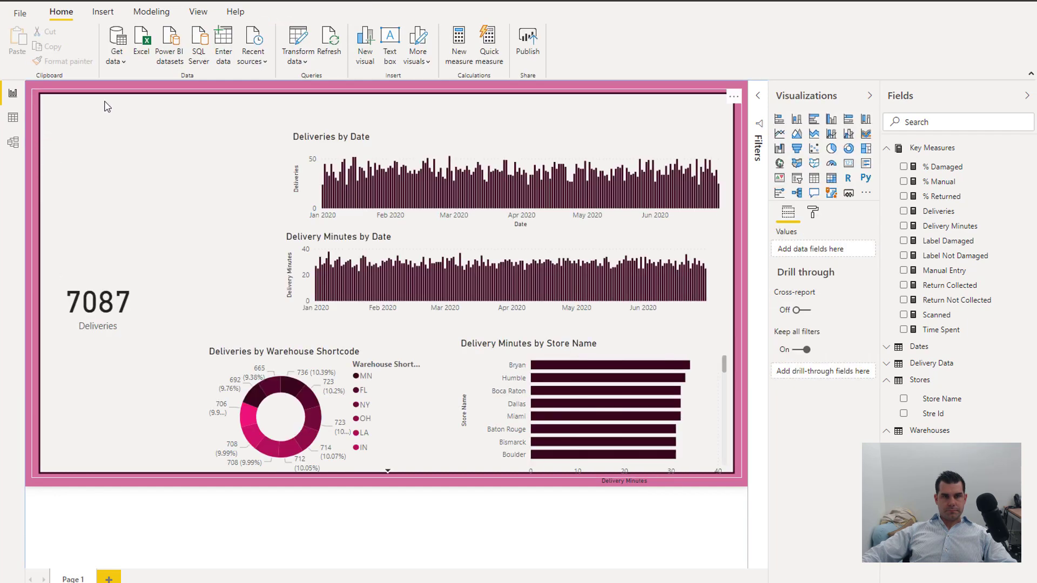
pyautogui.click(727, 101)
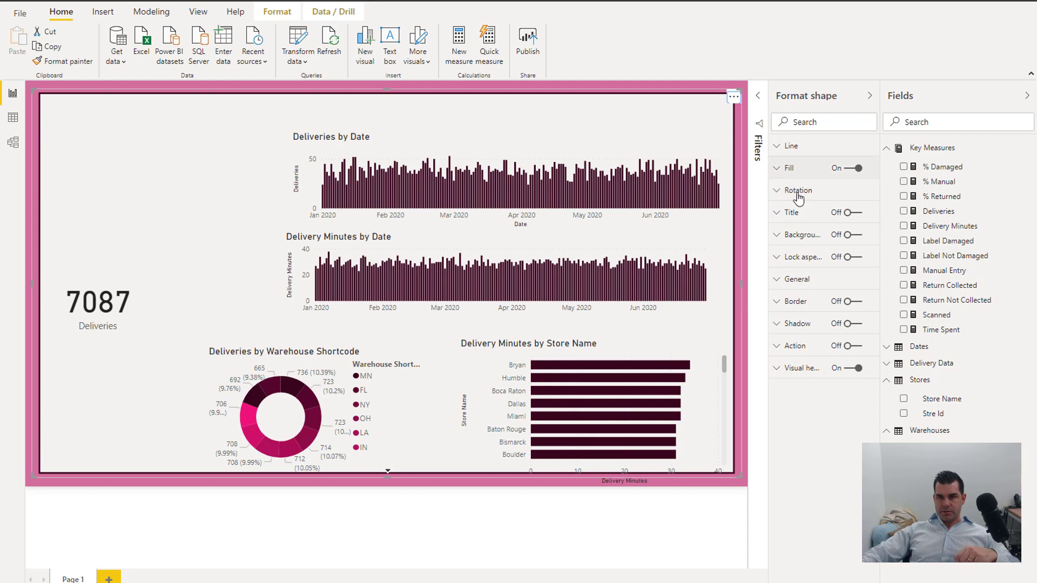
pyautogui.click(857, 168)
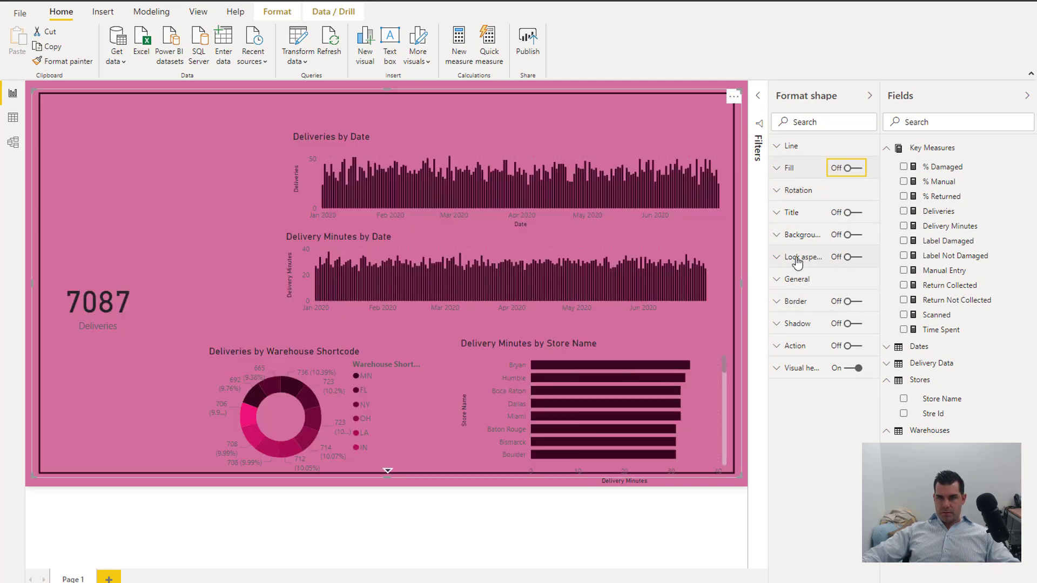
pyautogui.click(853, 235)
pyautogui.click(789, 234)
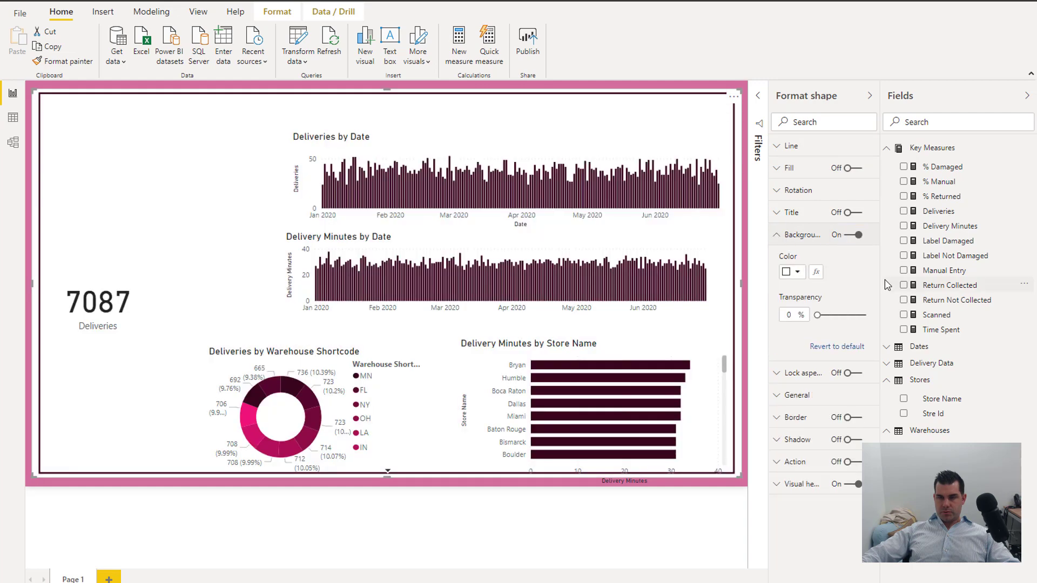
# Try several theme colors for the rectangle's background, including dark magenta, muted purple, medium pink and bright pink
pyautogui.click(791, 272)
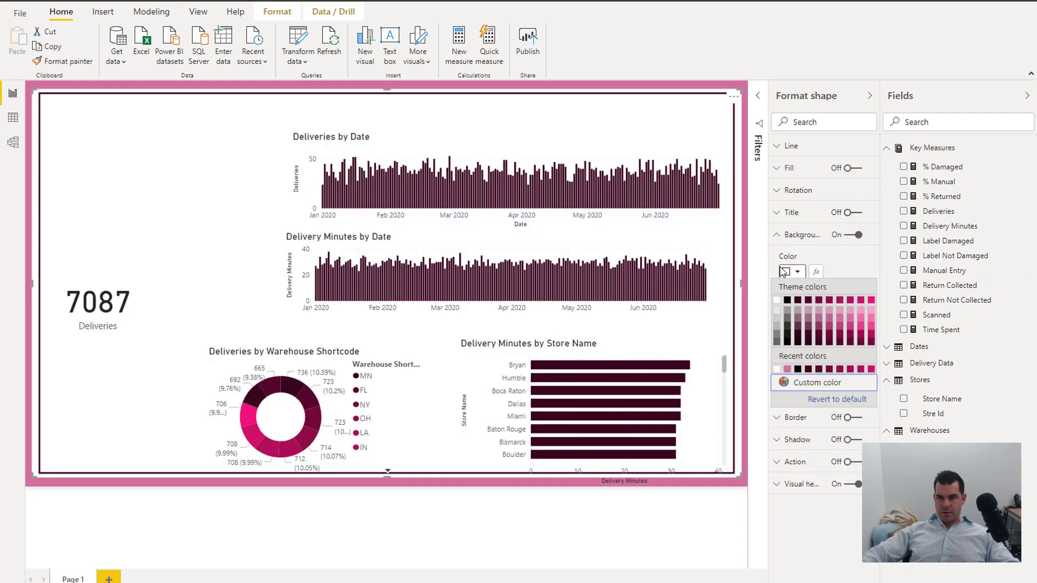
pyautogui.click(832, 302)
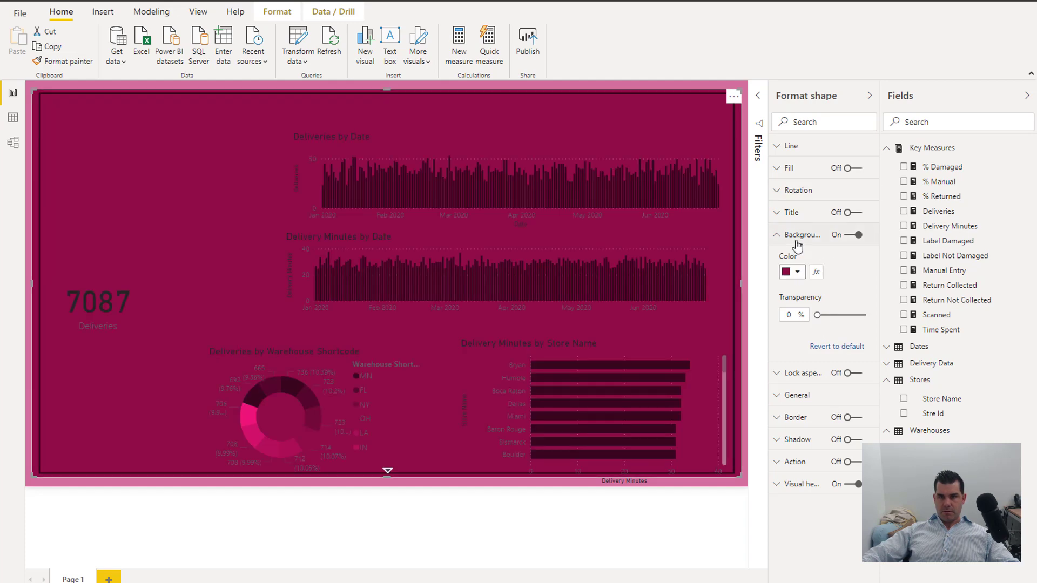
pyautogui.click(798, 272)
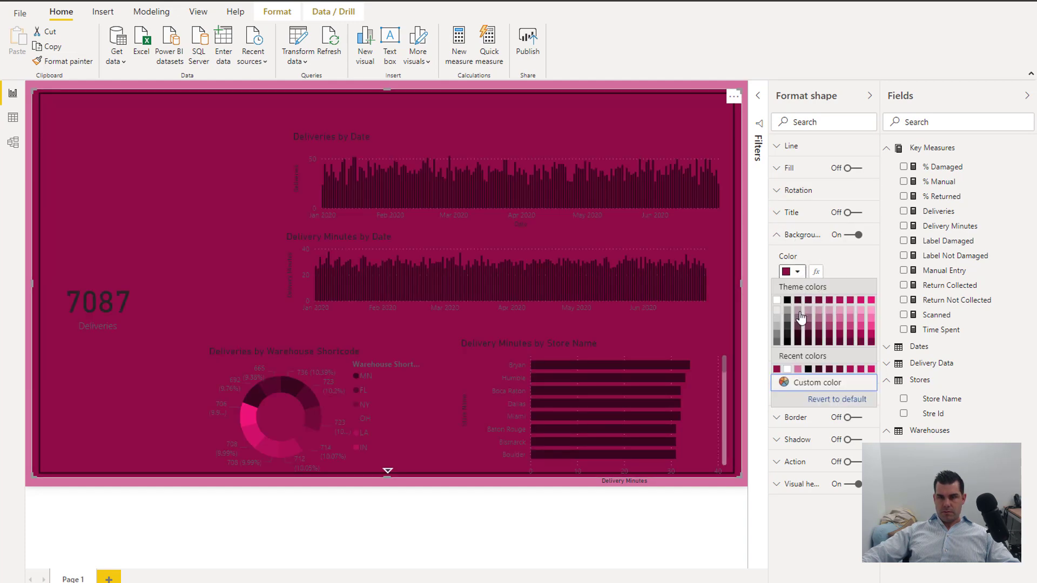
pyautogui.click(800, 325)
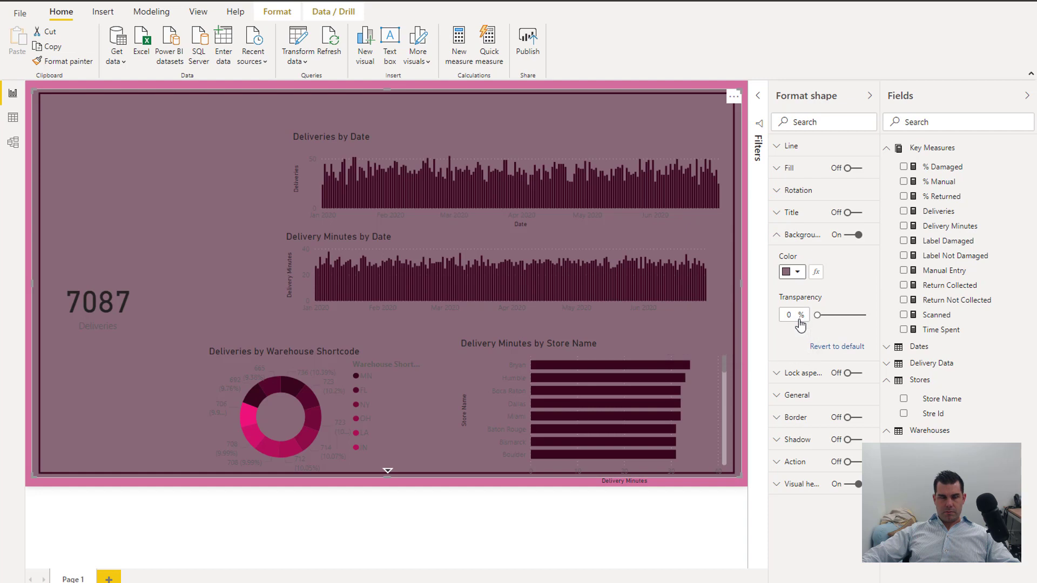
pyautogui.click(798, 272)
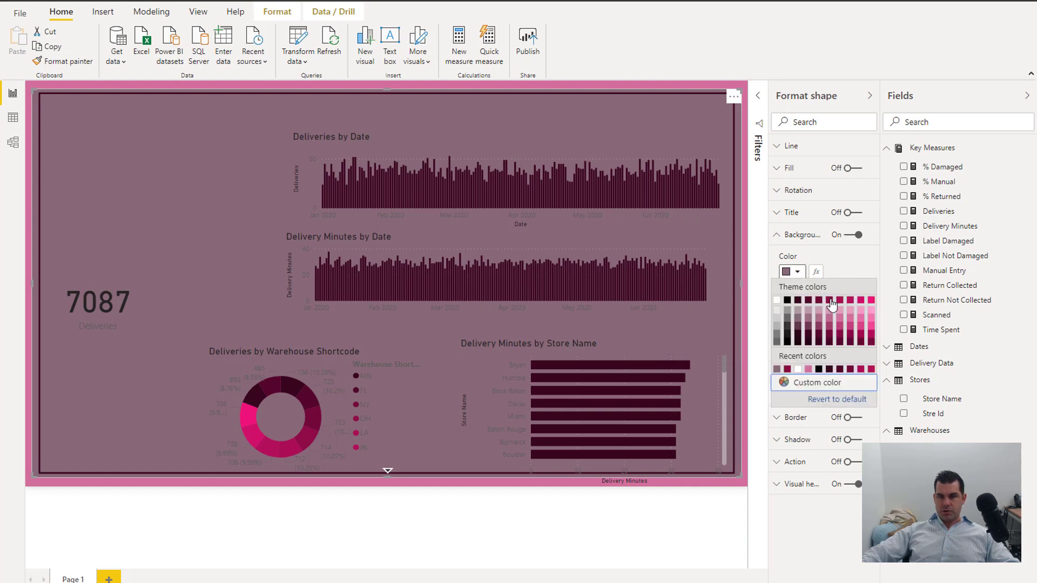
pyautogui.click(841, 332)
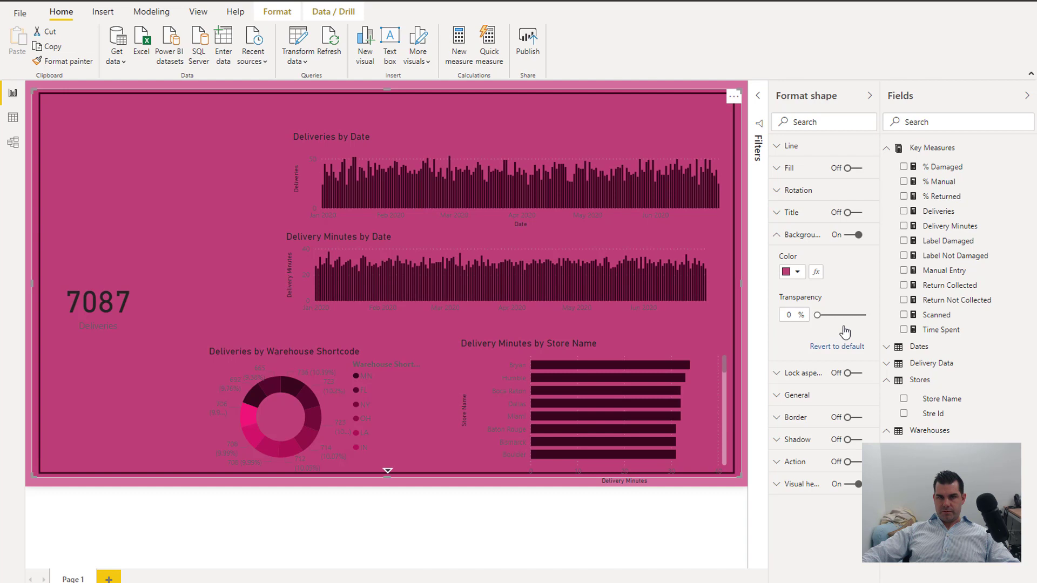
pyautogui.click(797, 272)
pyautogui.click(870, 328)
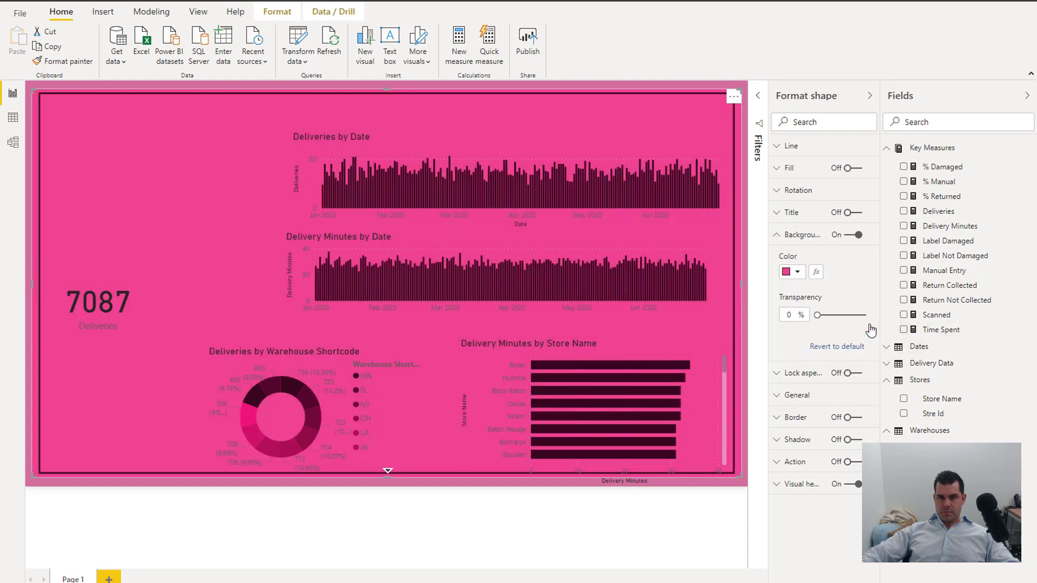
pyautogui.click(794, 272)
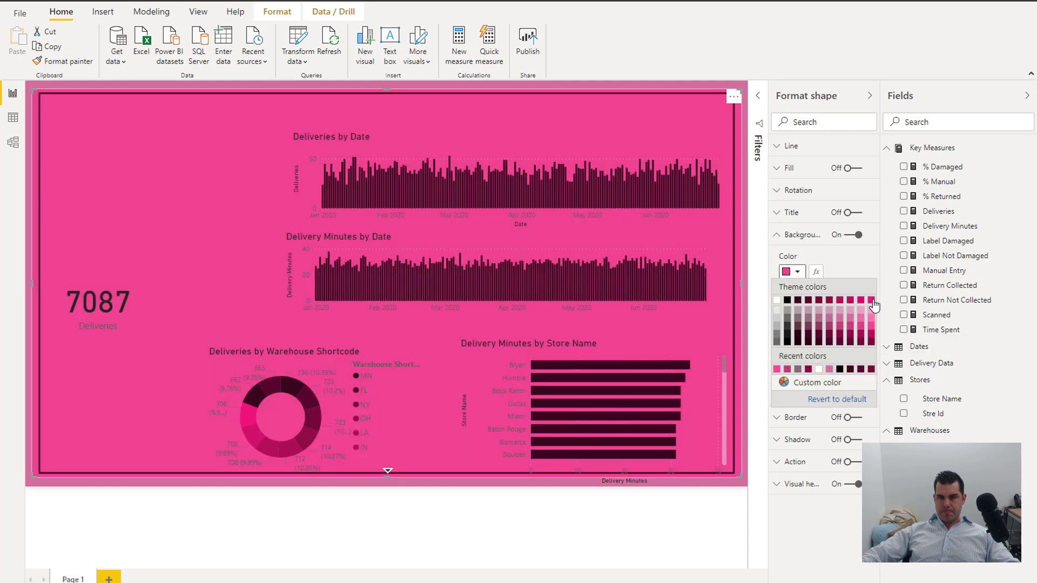
pyautogui.click(870, 300)
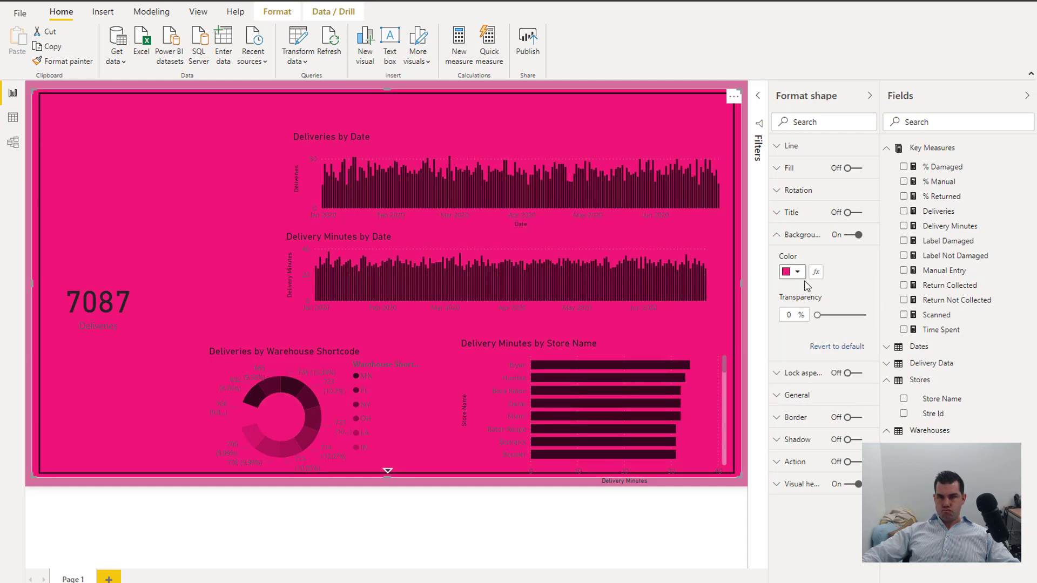
# Set the rectangle's background to the deep pink theme color and its line weight to 0 pt
pyautogui.click(798, 272)
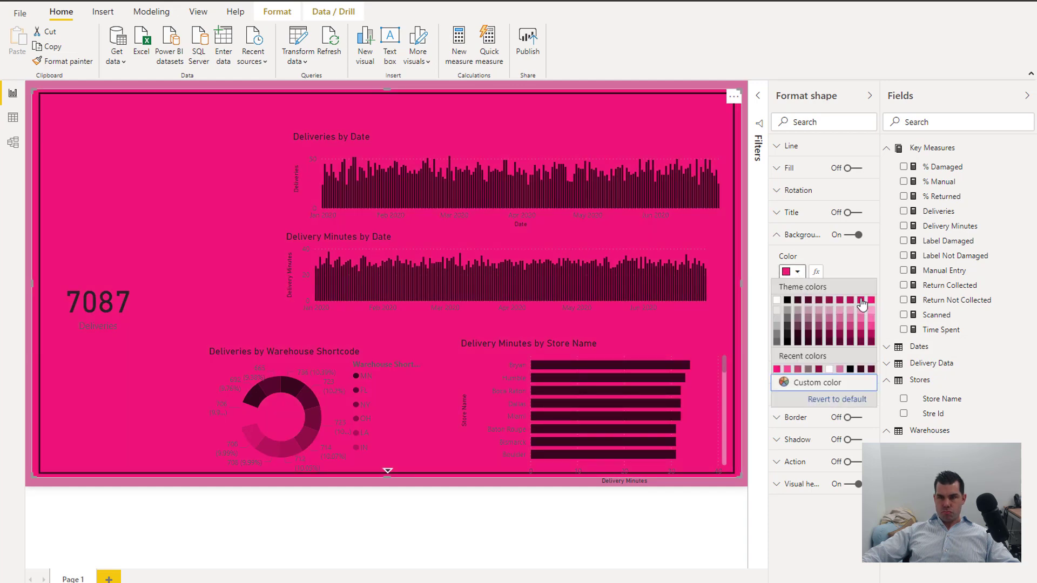
pyautogui.click(862, 301)
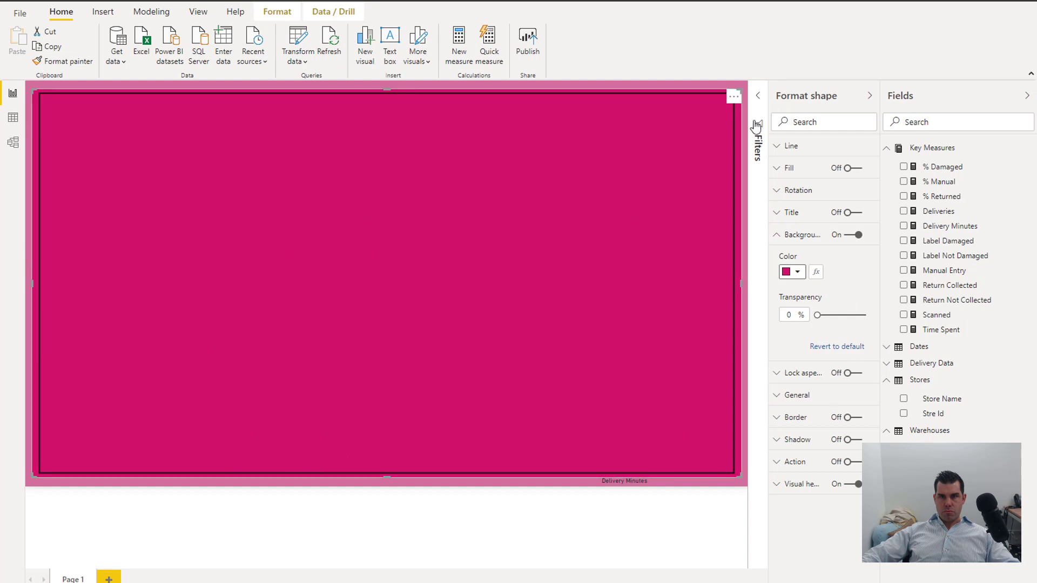
pyautogui.click(792, 146)
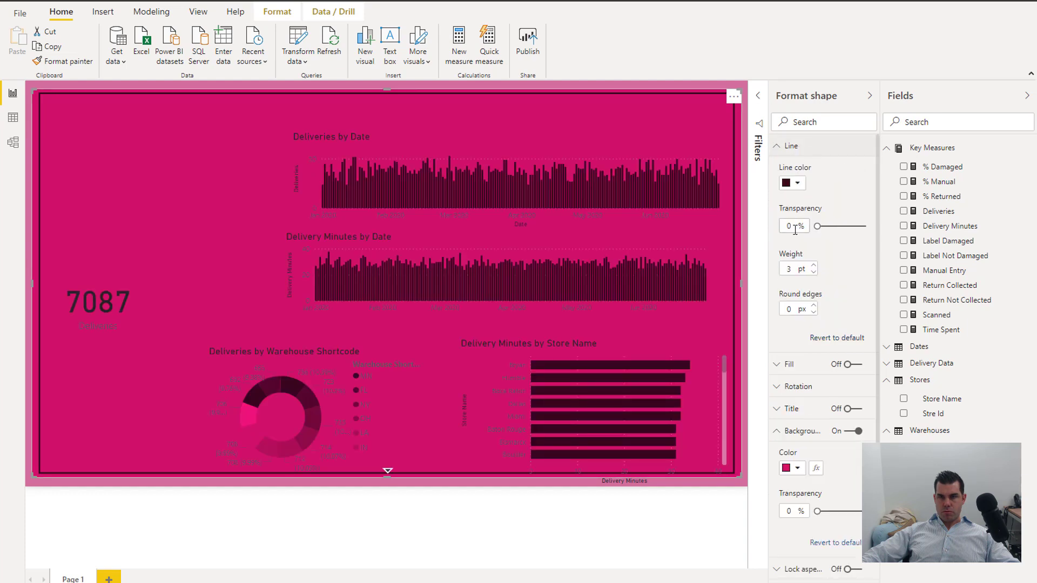
pyautogui.write('0')
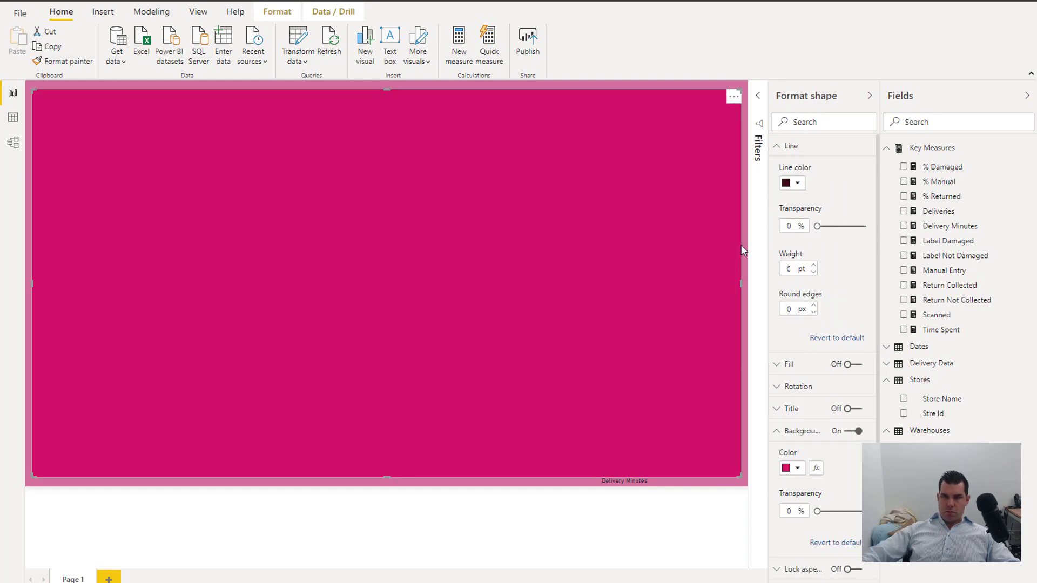
pyautogui.click(744, 83)
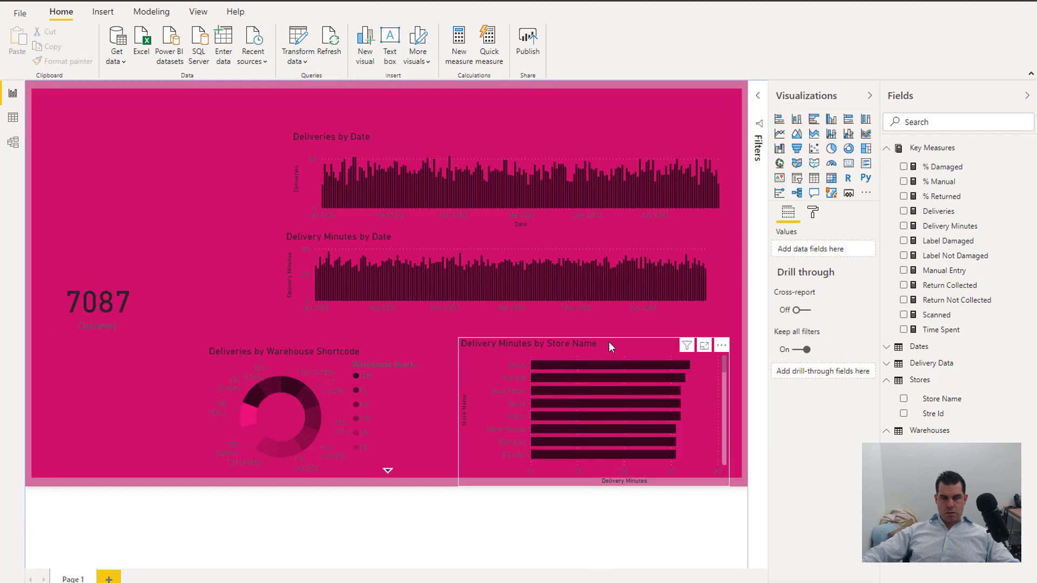
# Move the Delivery Minutes by Store Name chart slightly up and shrink the rectangle into a panel at the page's upper-left corner
pyautogui.moveTo(608, 341); pyautogui.dragTo(606, 328)
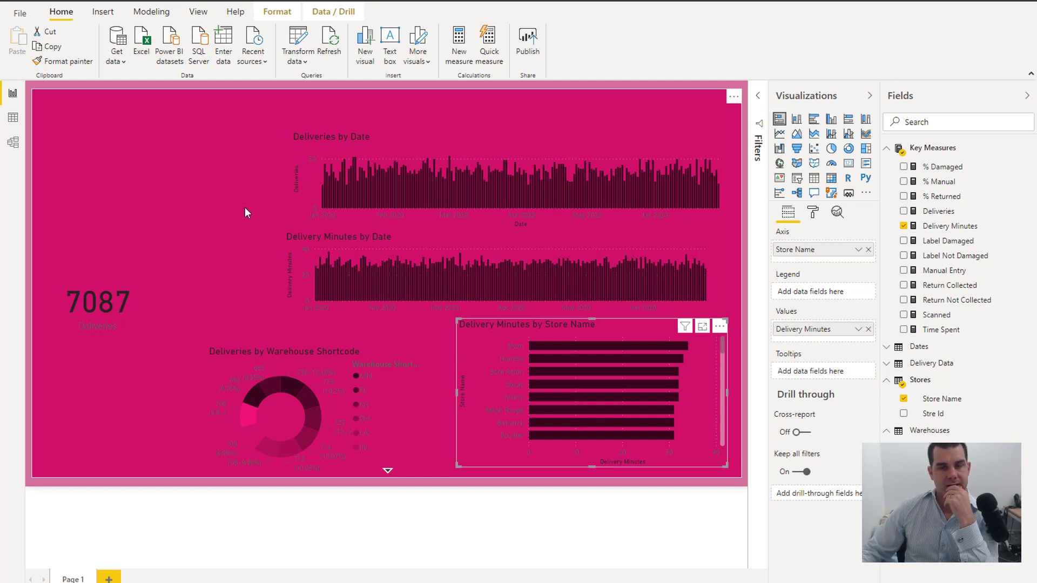
pyautogui.click(742, 479)
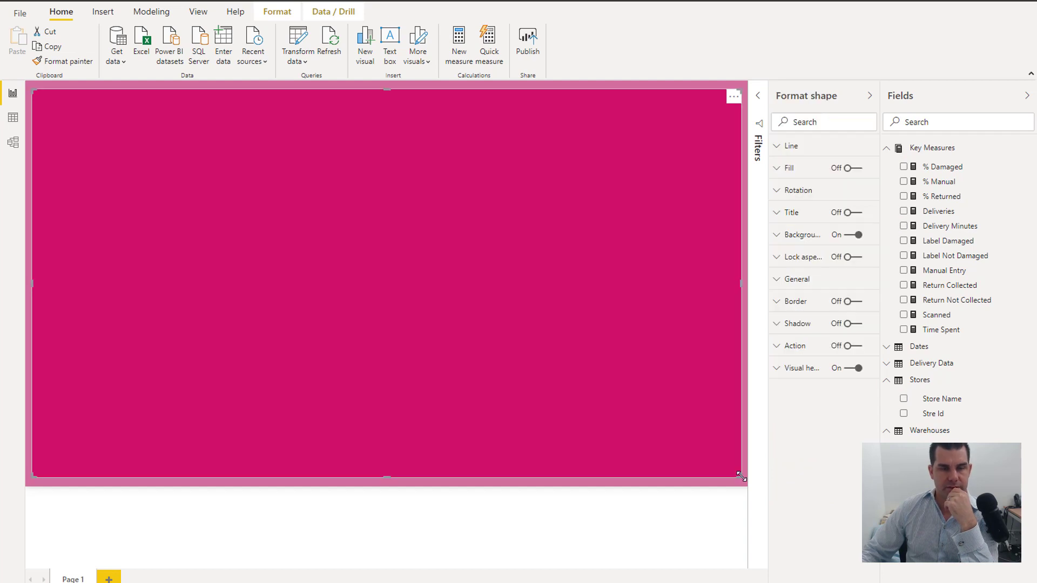
pyautogui.moveTo(741, 477); pyautogui.dragTo(325, 212)
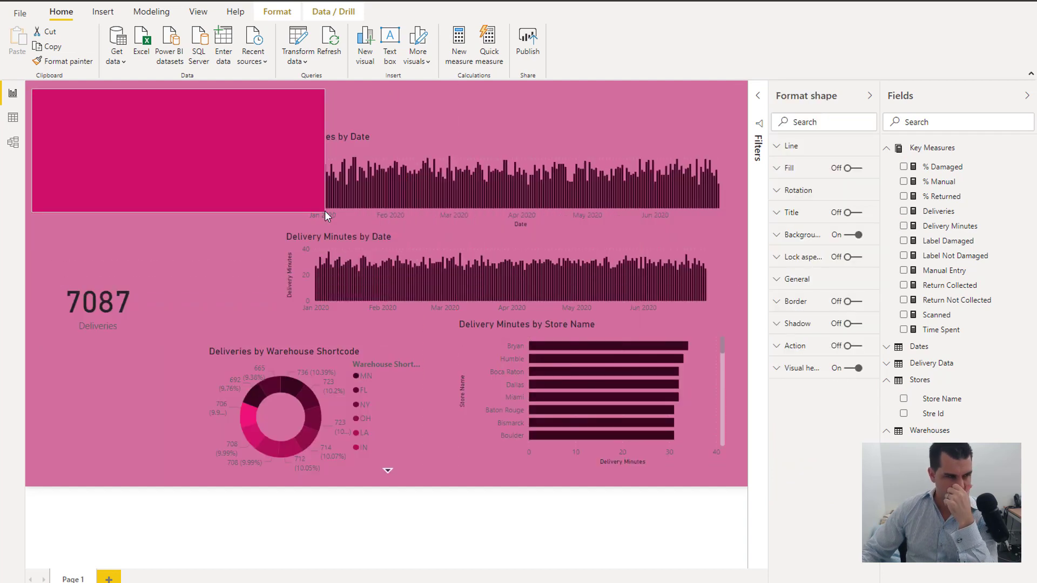
pyautogui.moveTo(203, 153); pyautogui.dragTo(212, 157)
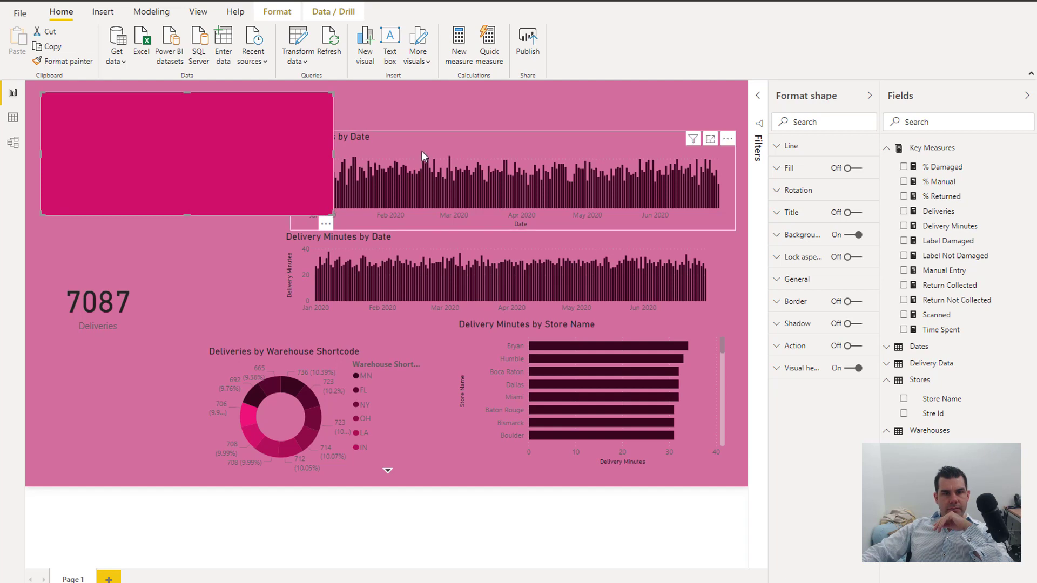
# Shrink the Deliveries by Date and Delivery Minutes by Date charts from their lower-left corners to free space beside the pink panel
pyautogui.click(286, 231)
pyautogui.moveTo(286, 231); pyautogui.dragTo(429, 198)
pyautogui.click(397, 242)
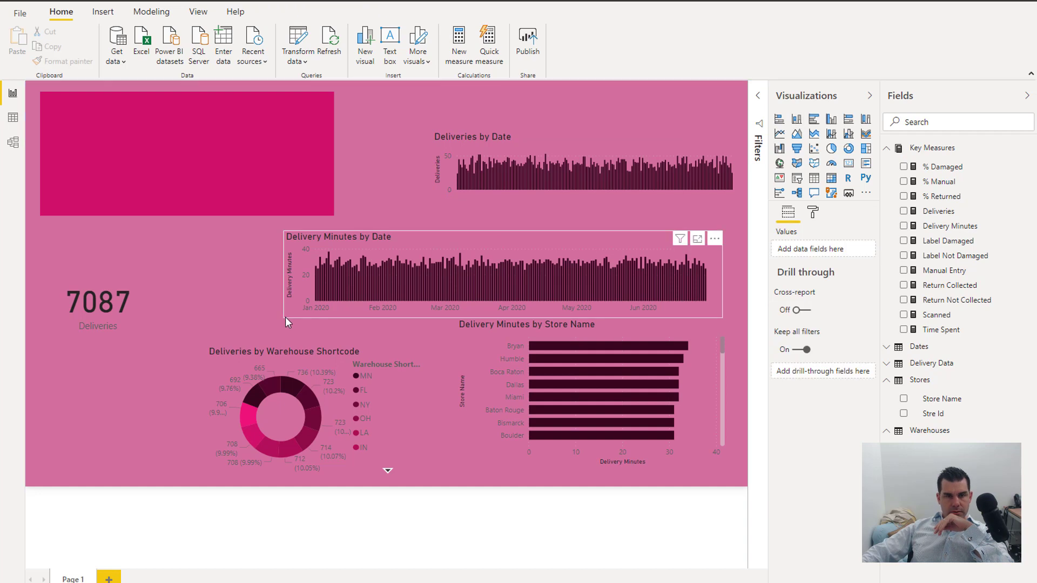
pyautogui.moveTo(284, 318); pyautogui.dragTo(375, 309)
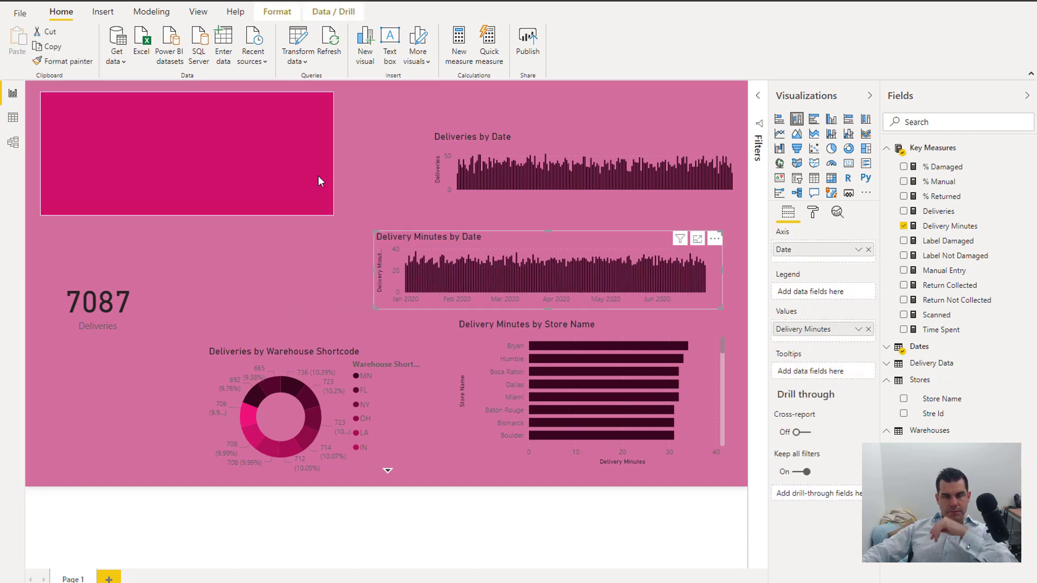
# Narrow the pink panel to just under a third of the page width and delete the Deliveries card
pyautogui.click(291, 174)
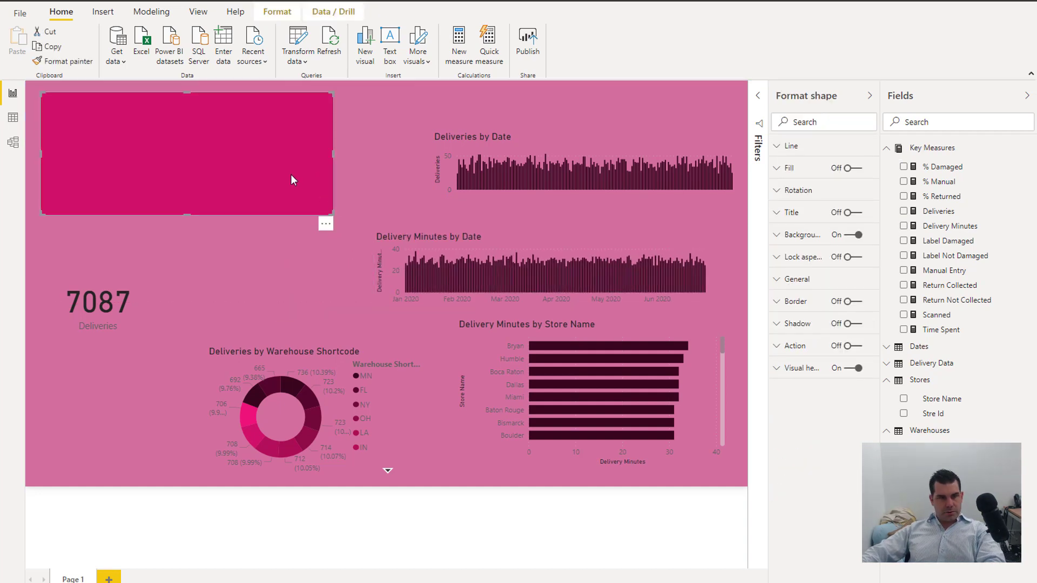
pyautogui.moveTo(328, 213); pyautogui.dragTo(255, 211)
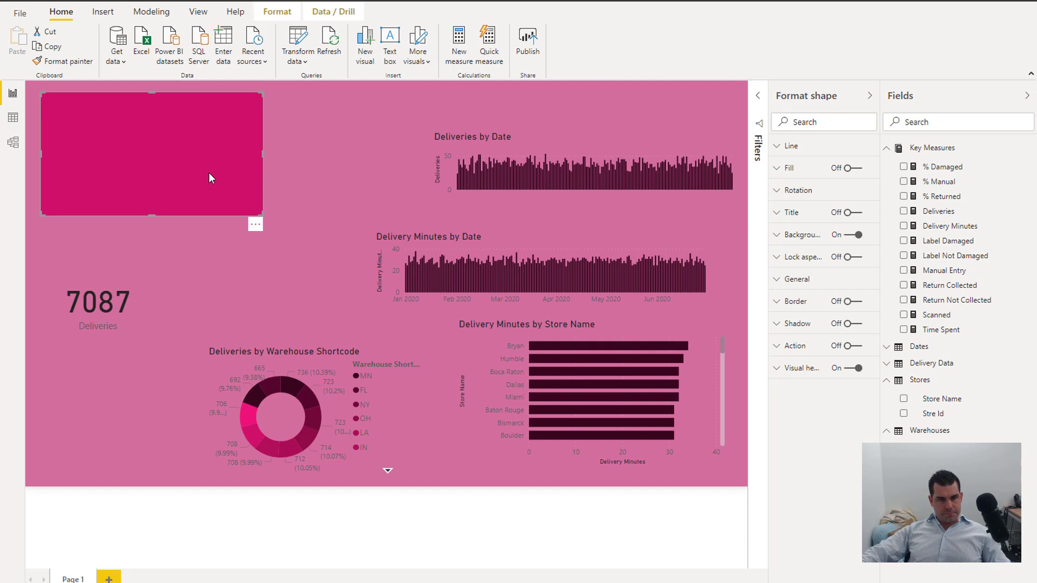
pyautogui.click(92, 305)
pyautogui.press('Delete')
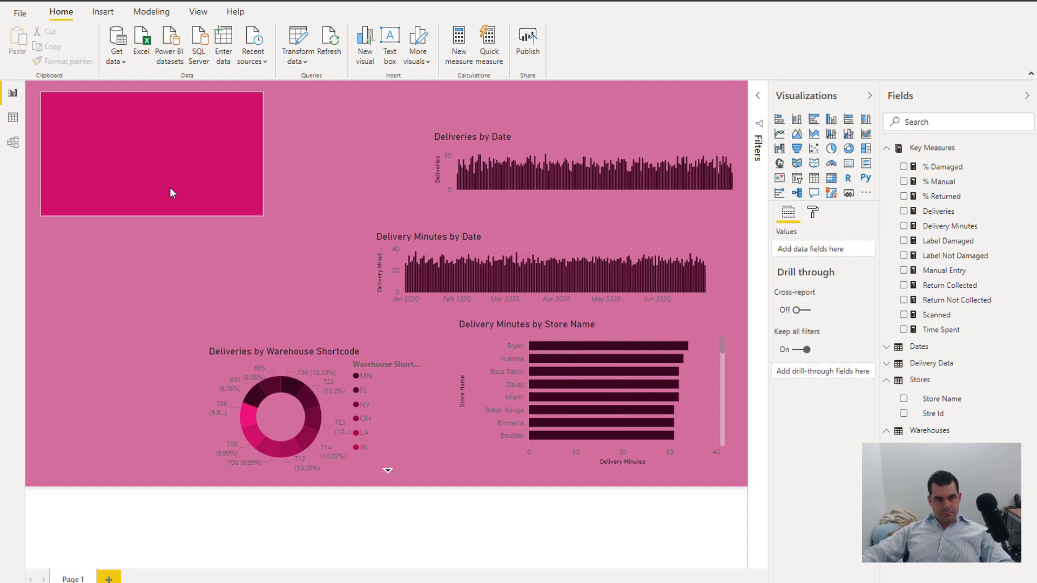
# Duplicate the pink panel twice and stack the copies beneath it in a column down the page's left side
pyautogui.click(170, 188)
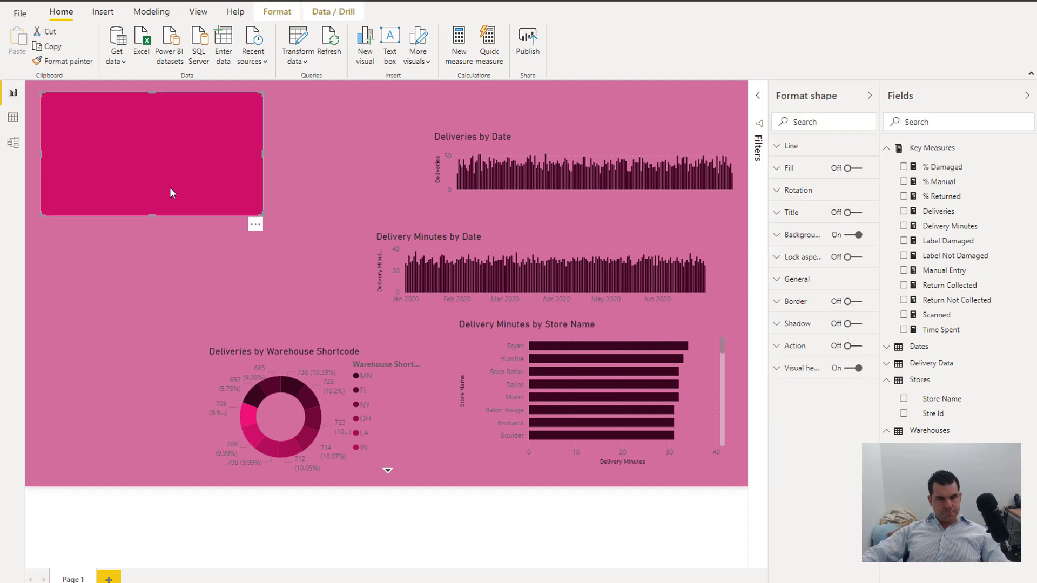
pyautogui.hotkey('ctrl', 'c')
pyautogui.hotkey('ctrl', 'v')
pyautogui.moveTo(173, 193); pyautogui.dragTo(170, 402)
pyautogui.hotkey('ctrl', 'v')
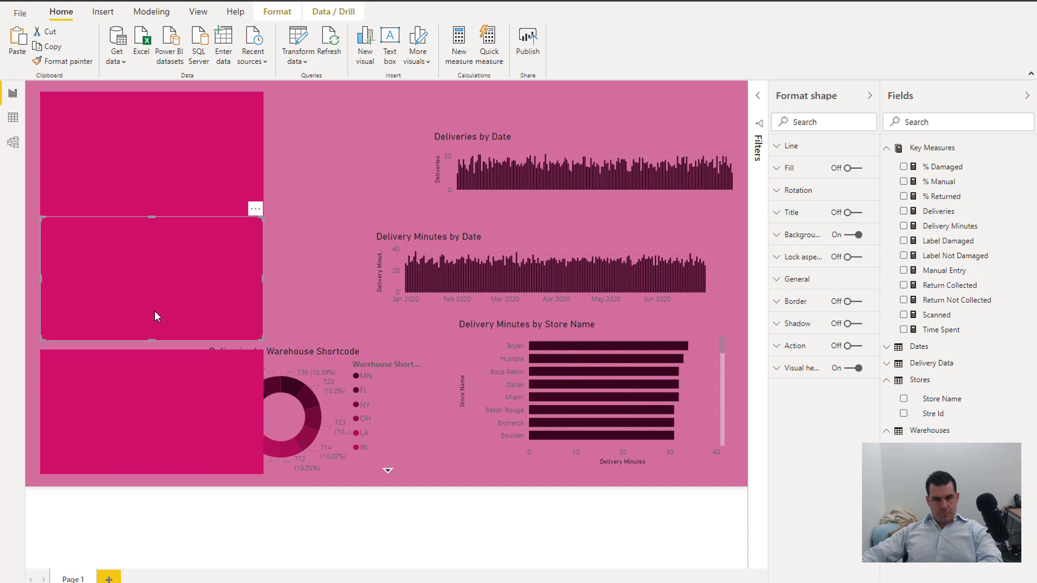
# Nudge the middle panel down to leave narrow gaps between it and the panels above and below
pyautogui.press('Down')
pyautogui.press('Down')
pyautogui.press('Down')
pyautogui.press('Down')
pyautogui.press('Down')
pyautogui.press('Down')
pyautogui.press('Down')
pyautogui.press('Down')
pyautogui.press('Down')
pyautogui.press('Down')
pyautogui.press('Down')
pyautogui.press('Down')
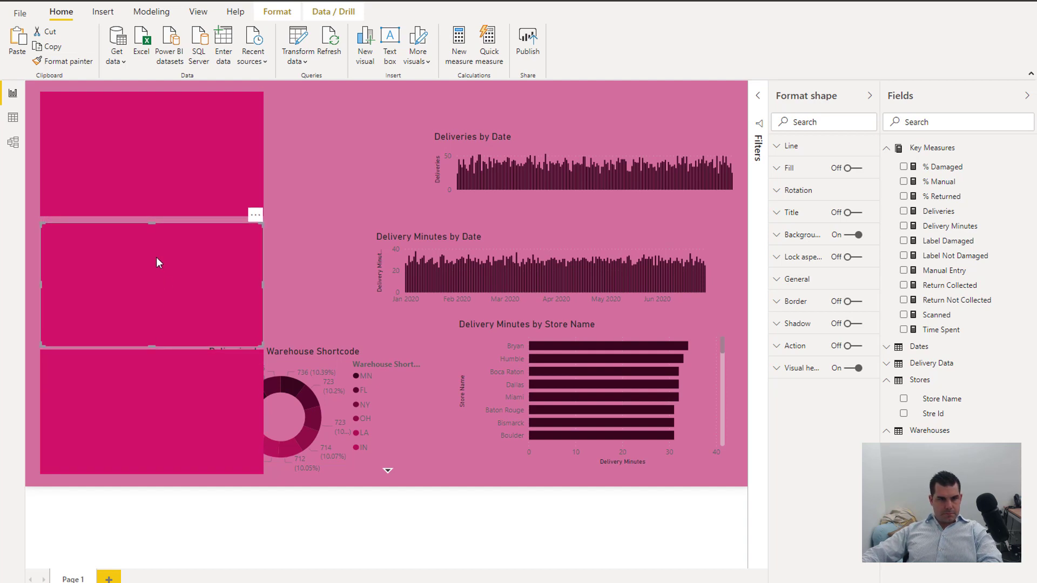
pyautogui.press('Up')
pyautogui.press('Up')
pyautogui.press('Up')
# Set the middle panel's background to the dark magenta theme color
pyautogui.click(805, 238)
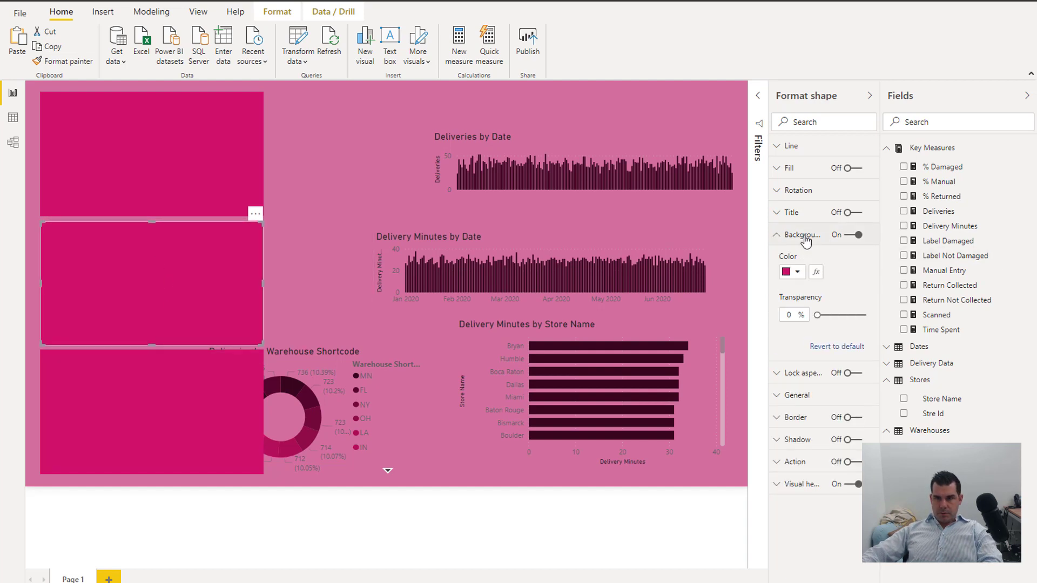
pyautogui.click(786, 273)
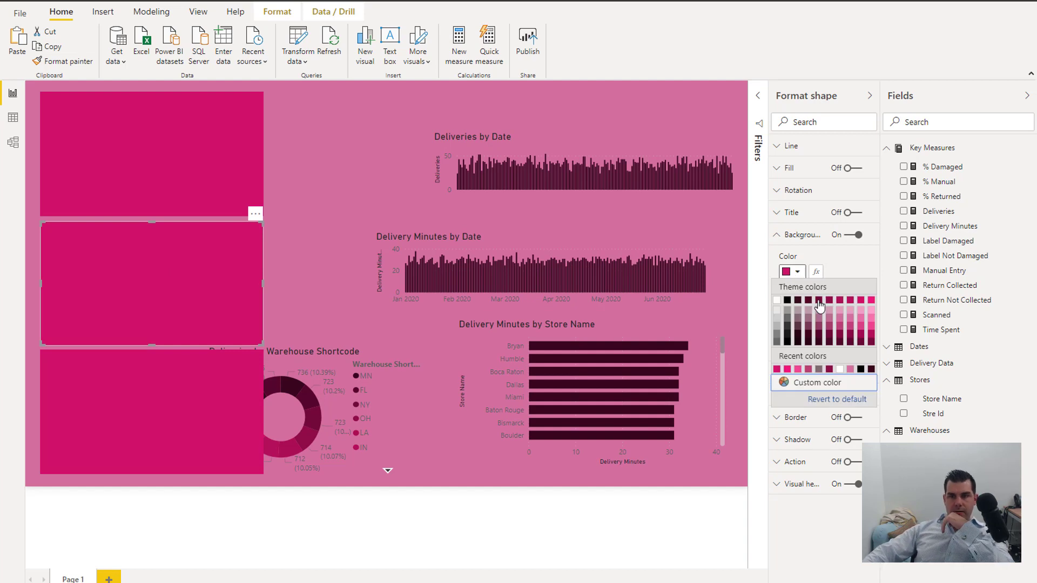
pyautogui.click(51, 236)
# Extend the top and bottom panels to meet the dark middle panel, and move the warehouse donut chart clear of them
pyautogui.click(137, 161)
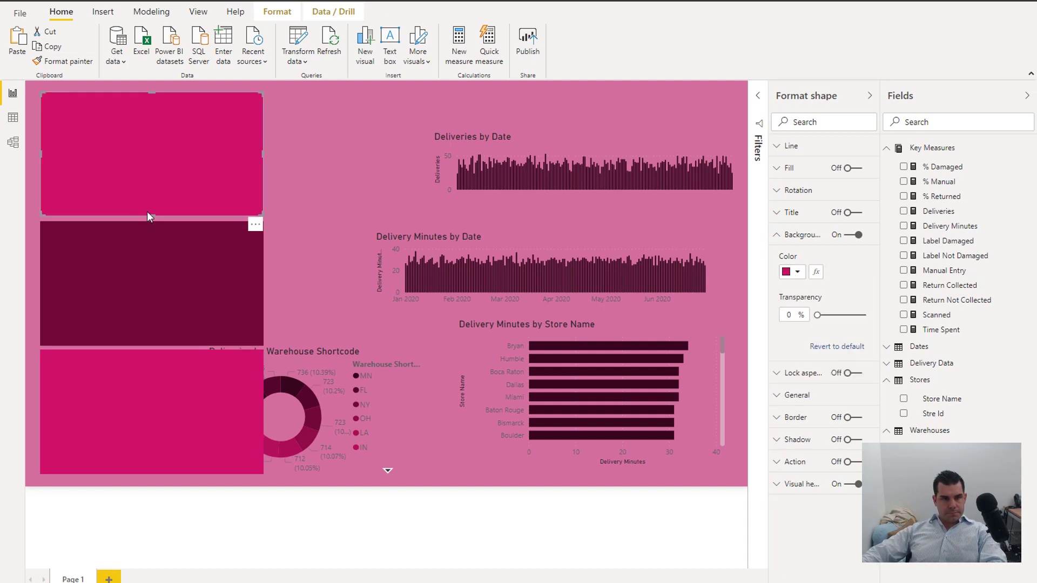
pyautogui.click(157, 359)
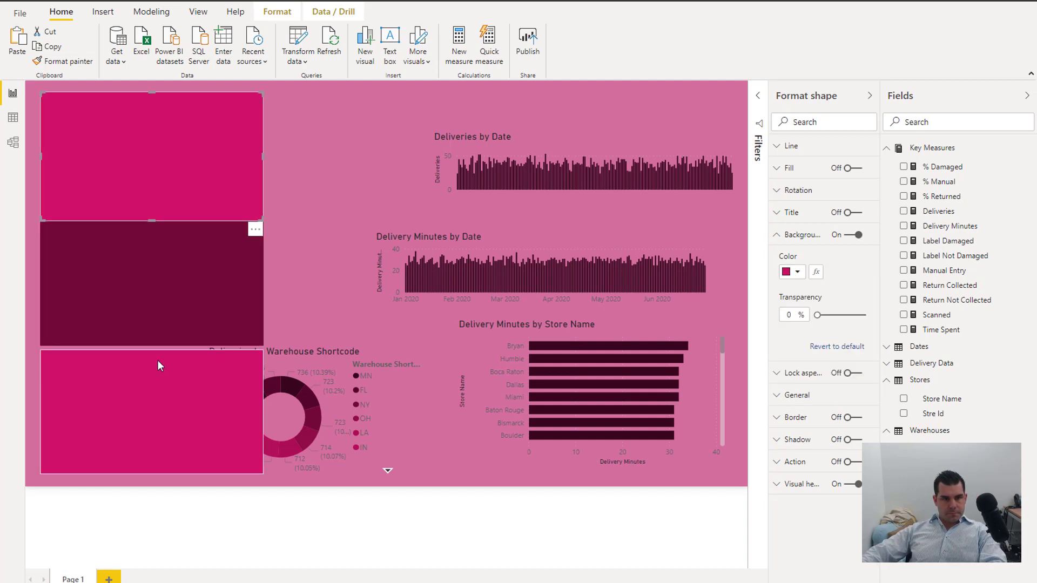
pyautogui.moveTo(153, 355); pyautogui.dragTo(154, 350)
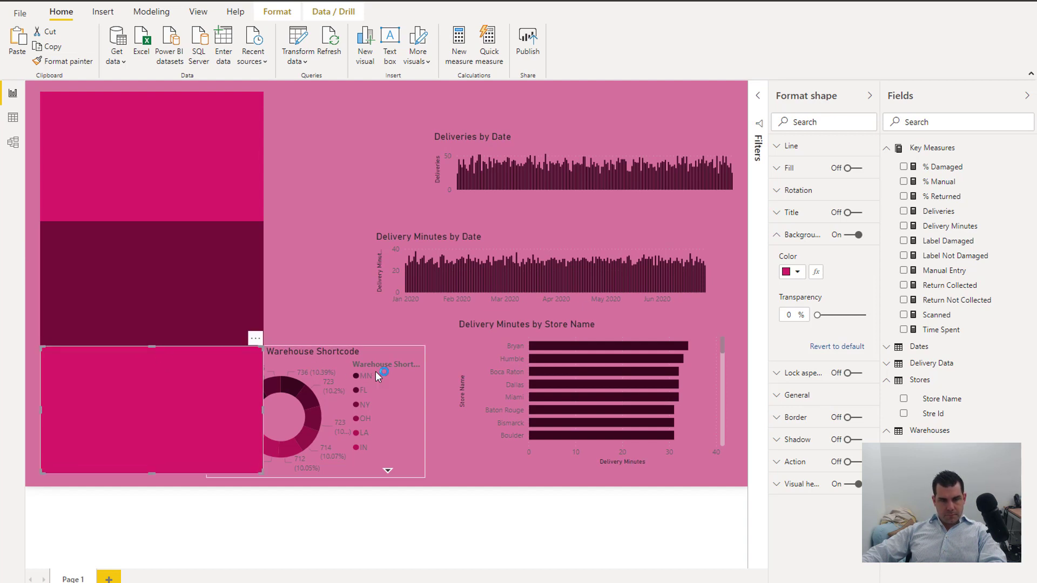
pyautogui.moveTo(422, 370); pyautogui.dragTo(464, 387)
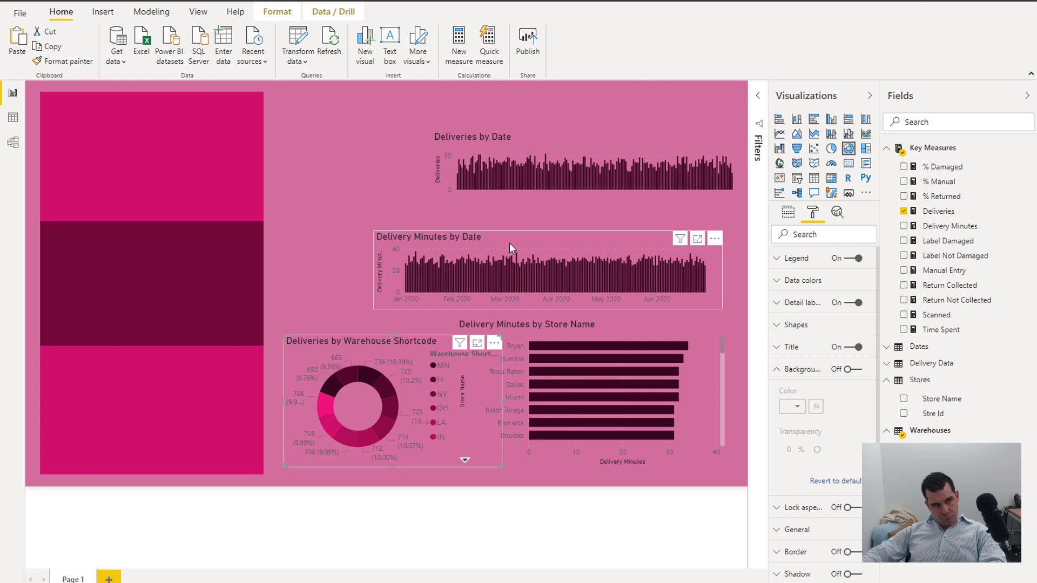
# Shorten all three panels and move the dark one up against the top panel, leaving space for a fourth above the bottom one
pyautogui.click(181, 300)
pyautogui.moveTo(152, 345); pyautogui.dragTo(156, 317)
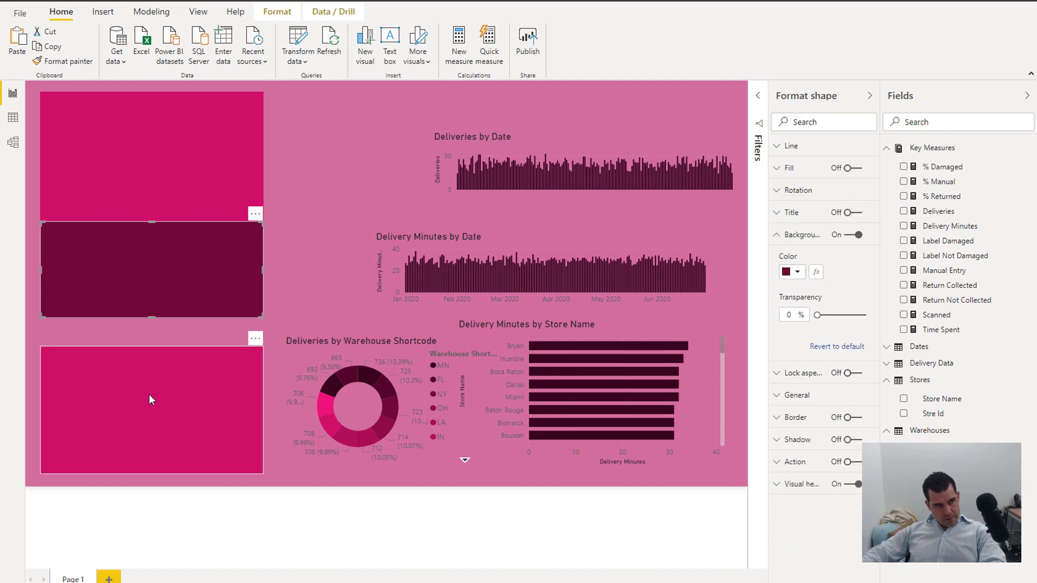
pyautogui.click(152, 208)
pyautogui.moveTo(150, 219)
pyautogui.mouseDown()
pyautogui.moveTo(156, 181)
pyautogui.moveTo(157, 200)
pyautogui.mouseUp()
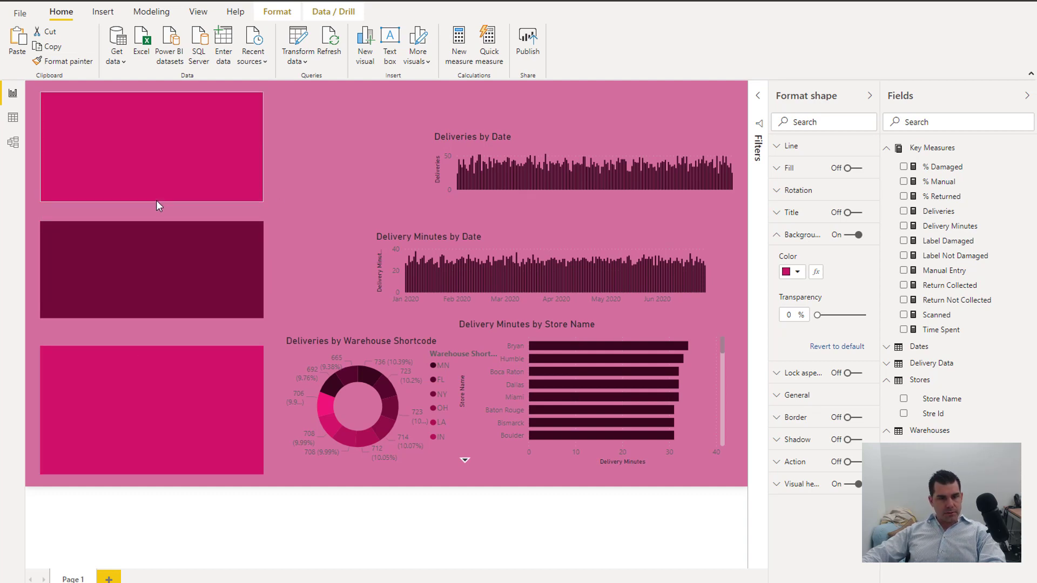
pyautogui.moveTo(156, 244); pyautogui.dragTo(157, 240)
pyautogui.click(141, 407)
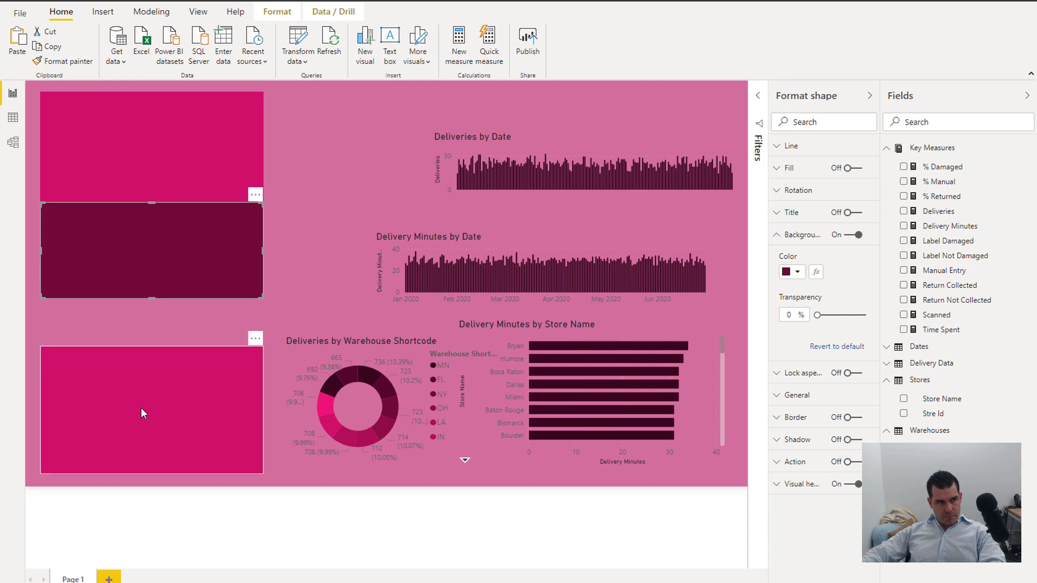
pyautogui.moveTo(152, 347); pyautogui.dragTo(154, 377)
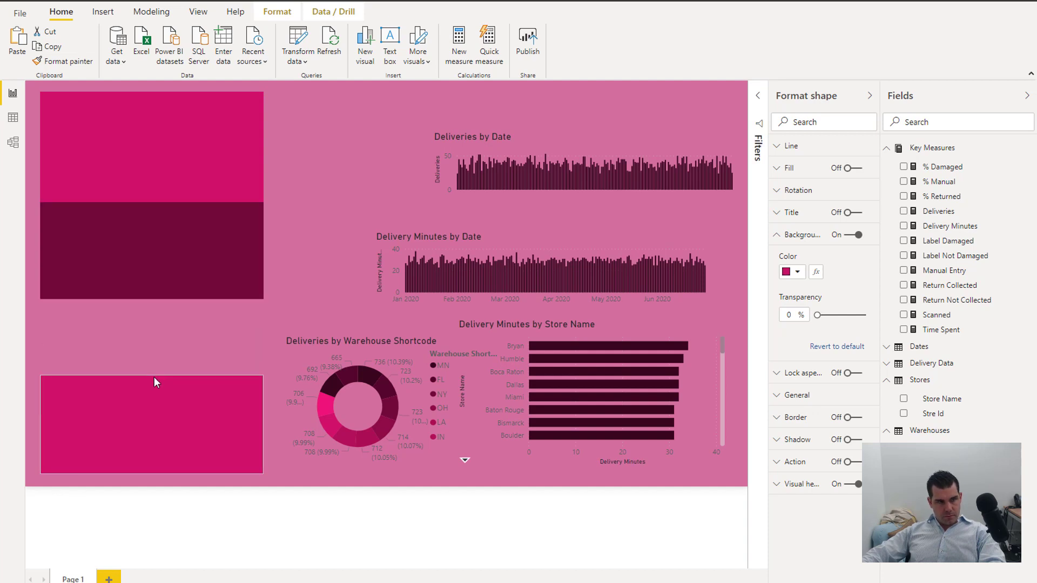
# Duplicate the dark panel into the gap above the bottom panel and adjust both dark panels' heights so the column has no gaps
pyautogui.click(151, 271)
pyautogui.hotkey('ctrl', 'c')
pyautogui.hotkey('ctrl', 'v')
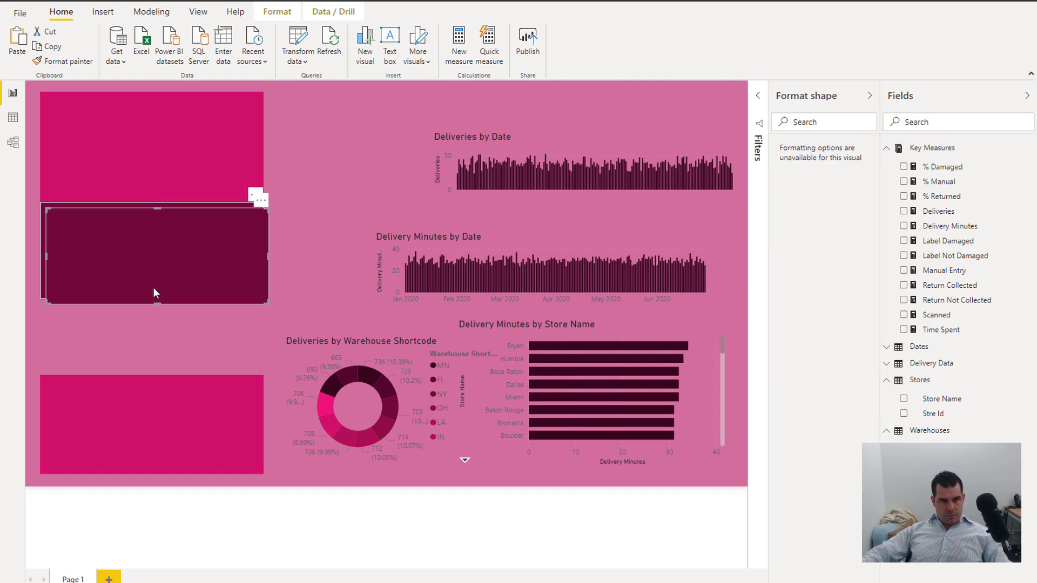
pyautogui.moveTo(153, 287); pyautogui.dragTo(148, 325)
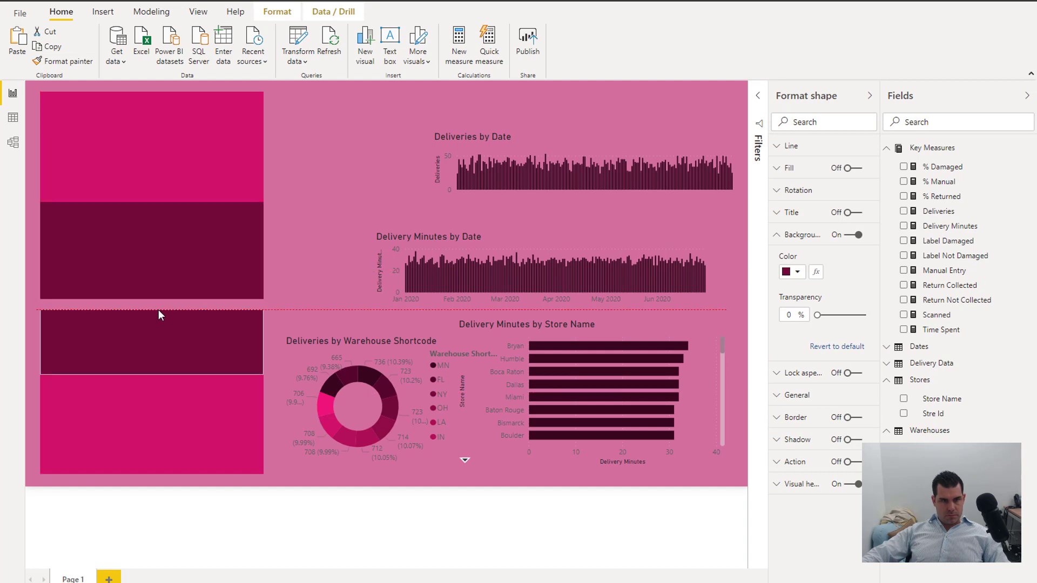
pyautogui.click(160, 273)
pyautogui.moveTo(152, 298)
pyautogui.mouseDown()
pyautogui.moveTo(152, 281)
pyautogui.moveTo(157, 291)
pyautogui.mouseUp()
pyautogui.click(164, 322)
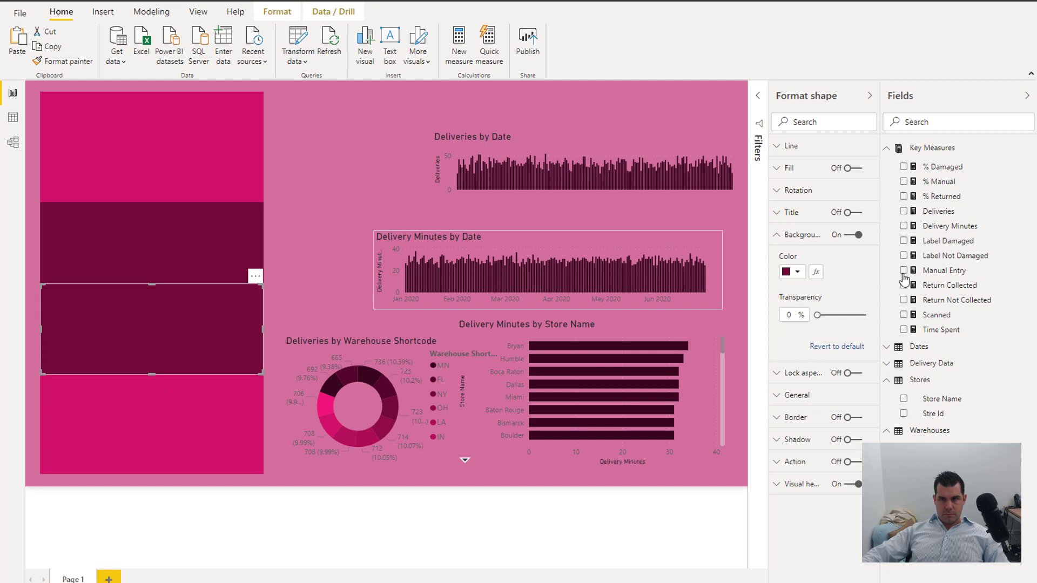
# Set the third panel's background to the bright pink theme color and the bottom panel's to a medium dark magenta
pyautogui.click(797, 272)
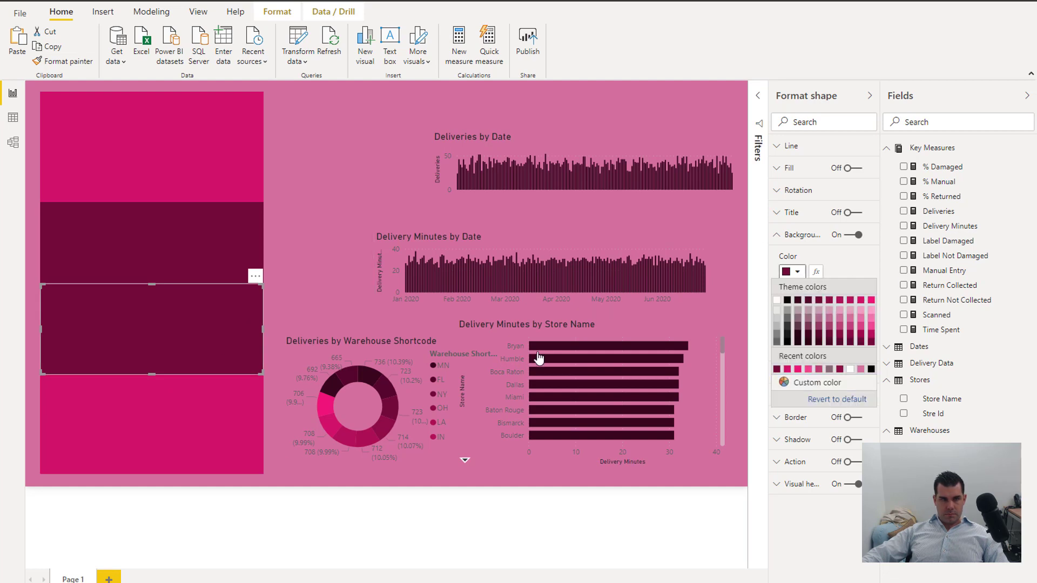
pyautogui.click(864, 302)
pyautogui.click(176, 430)
pyautogui.click(791, 275)
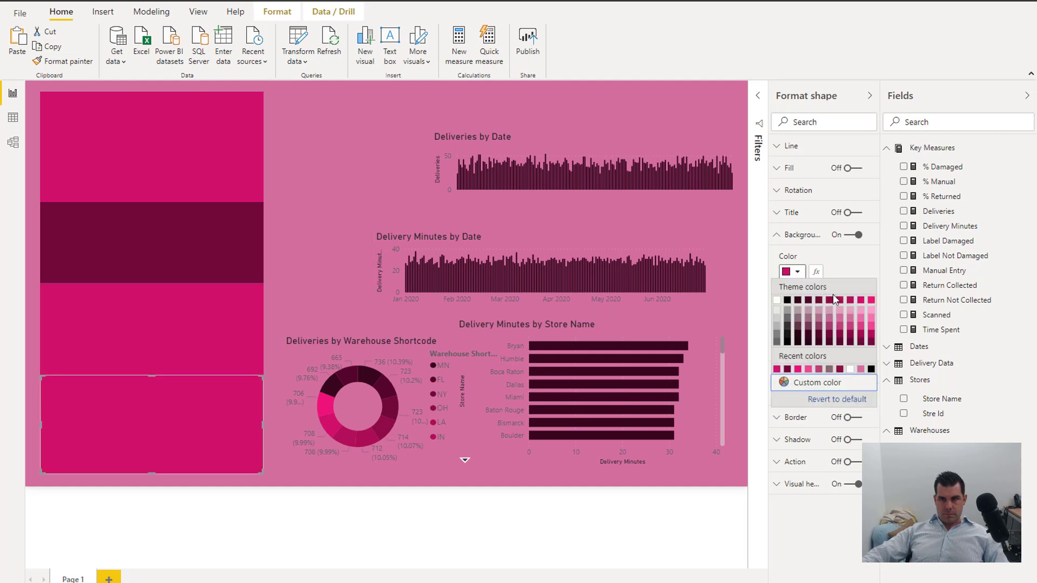
pyautogui.click(831, 303)
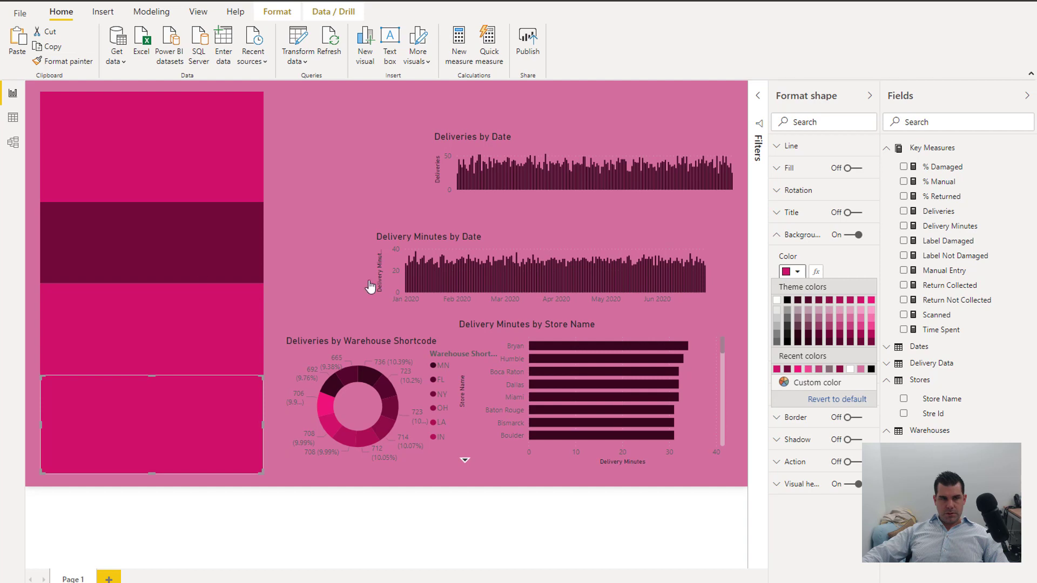
pyautogui.click(351, 221)
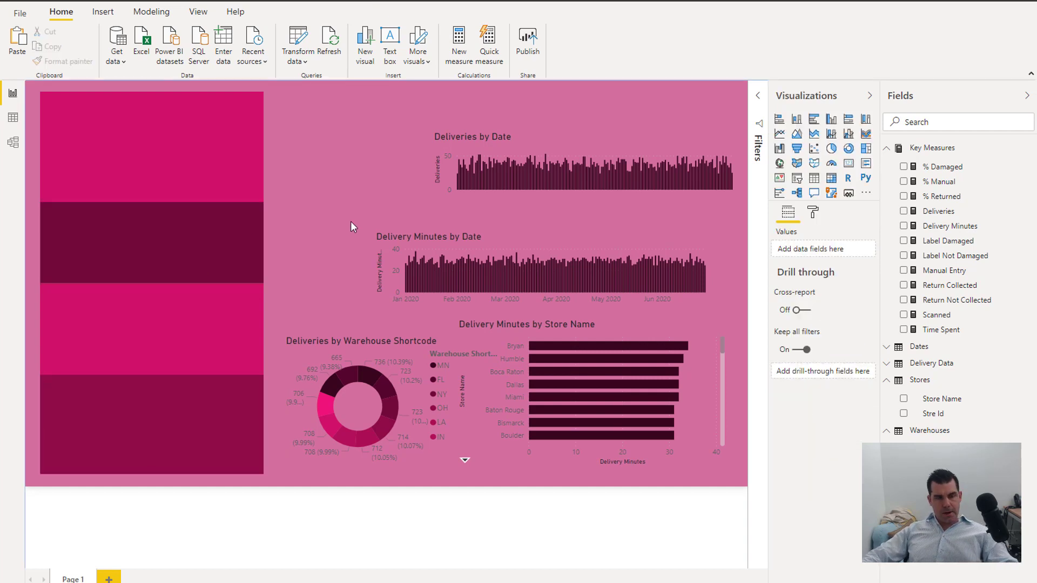
# Add the Deliveries measure to the page as a card visual
pyautogui.moveTo(936, 217); pyautogui.dragTo(346, 150)
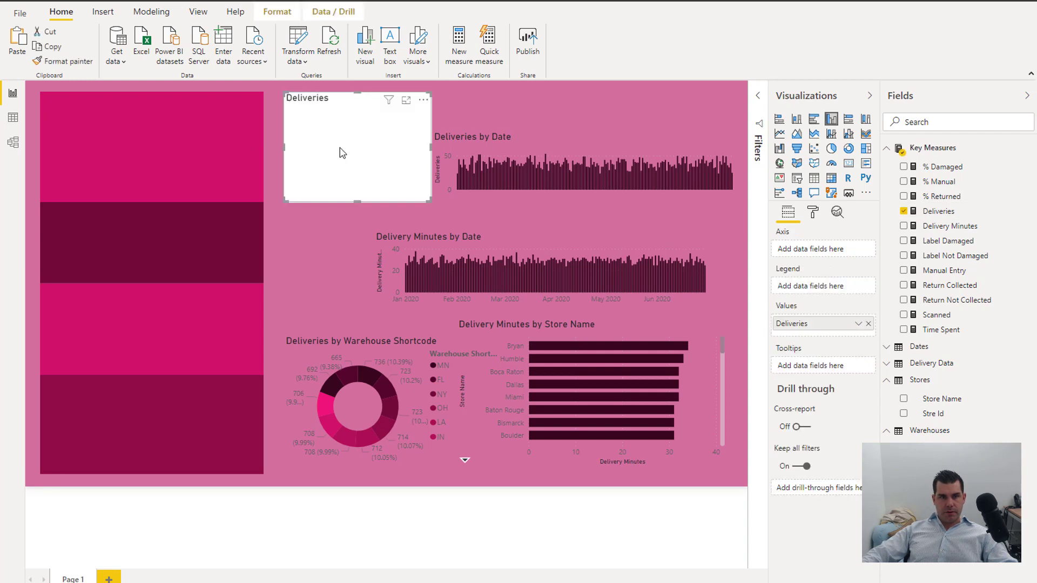
pyautogui.press('Delete')
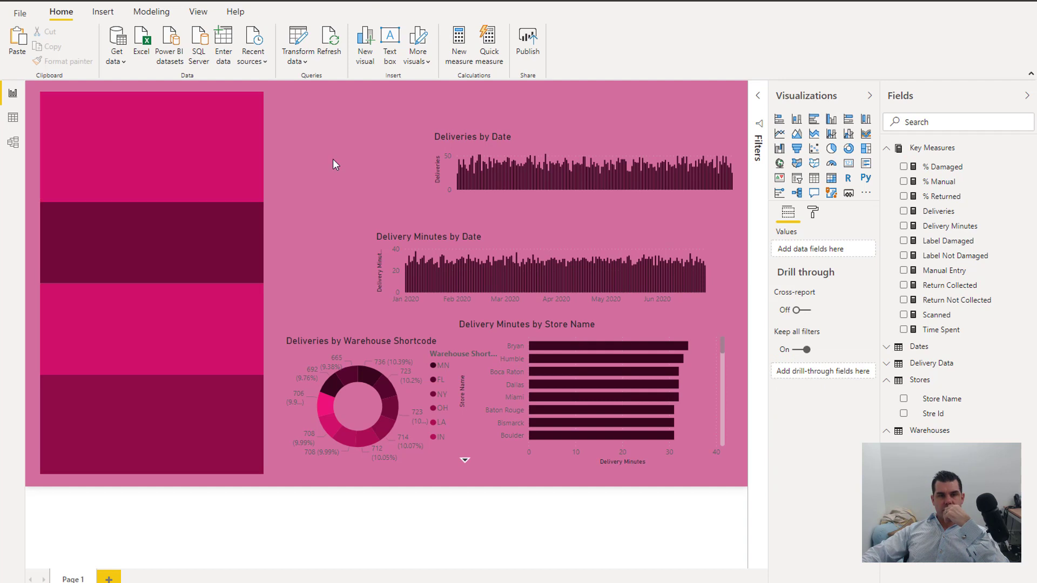
pyautogui.moveTo(935, 214); pyautogui.dragTo(356, 172)
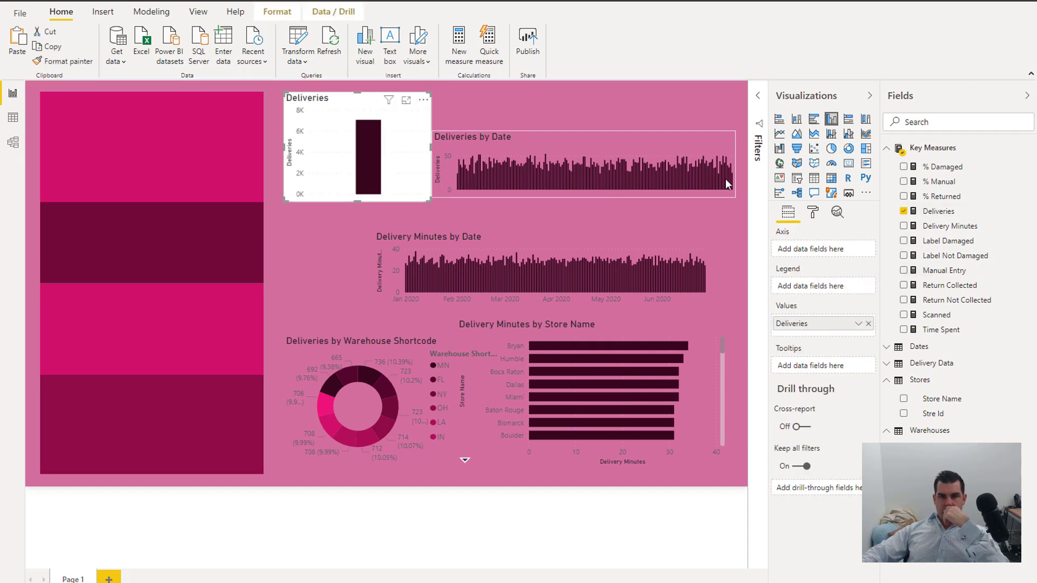
pyautogui.click(848, 164)
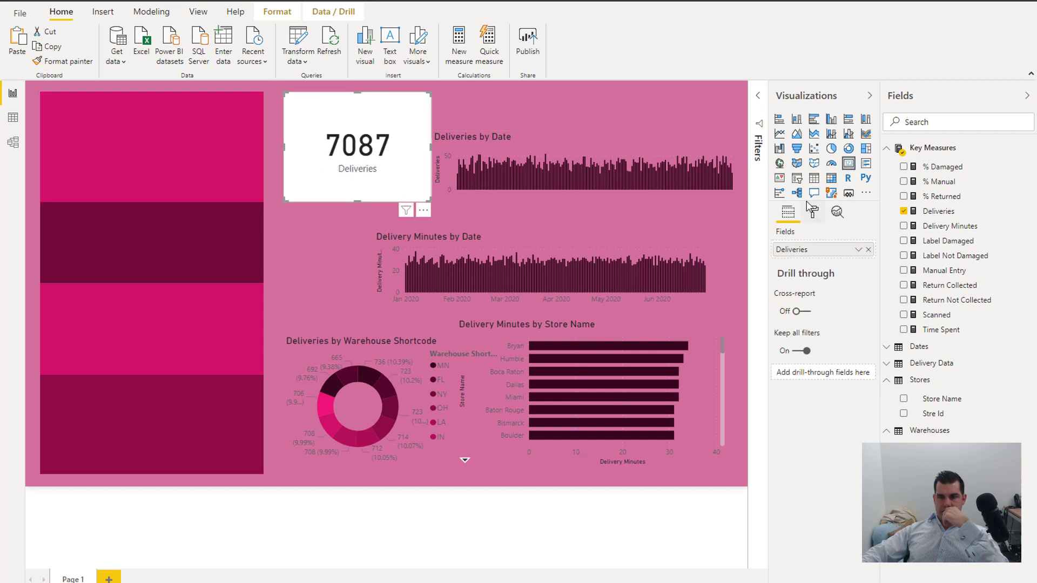
# Set the Deliveries card's data label color to white and turn off its category label
pyautogui.click(812, 212)
pyautogui.click(799, 259)
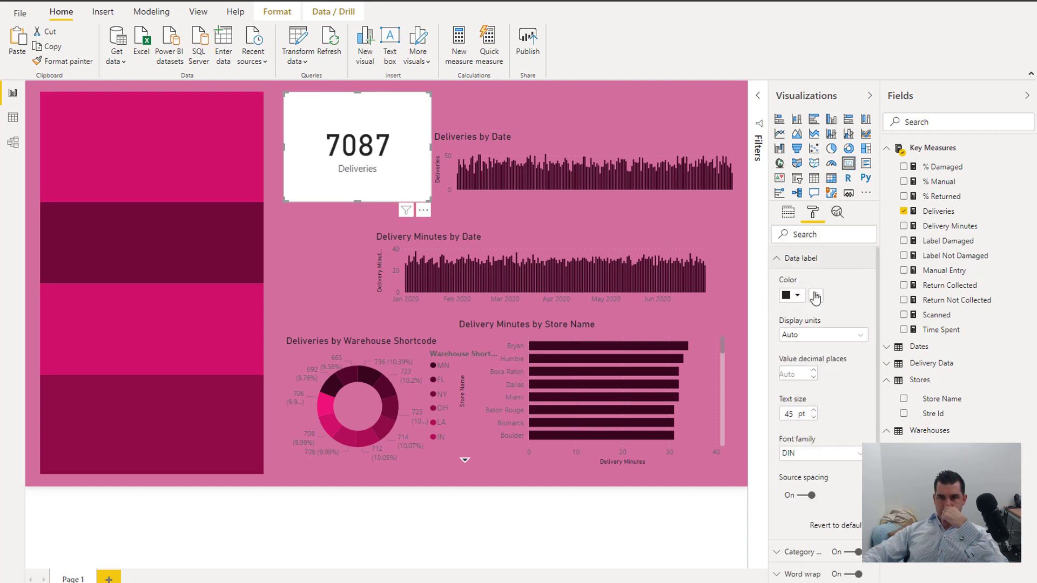
pyautogui.click(798, 296)
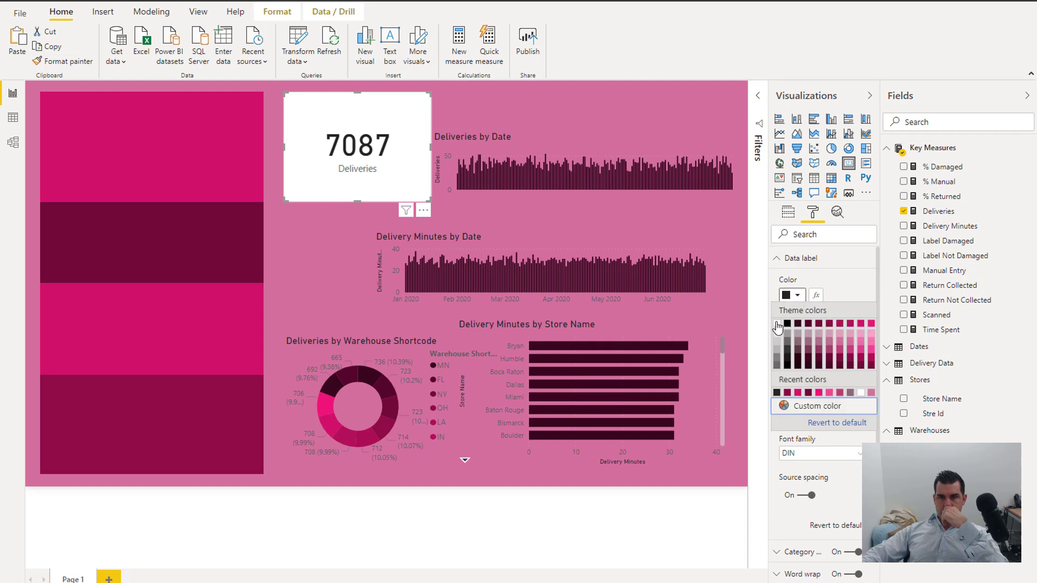
pyautogui.click(777, 324)
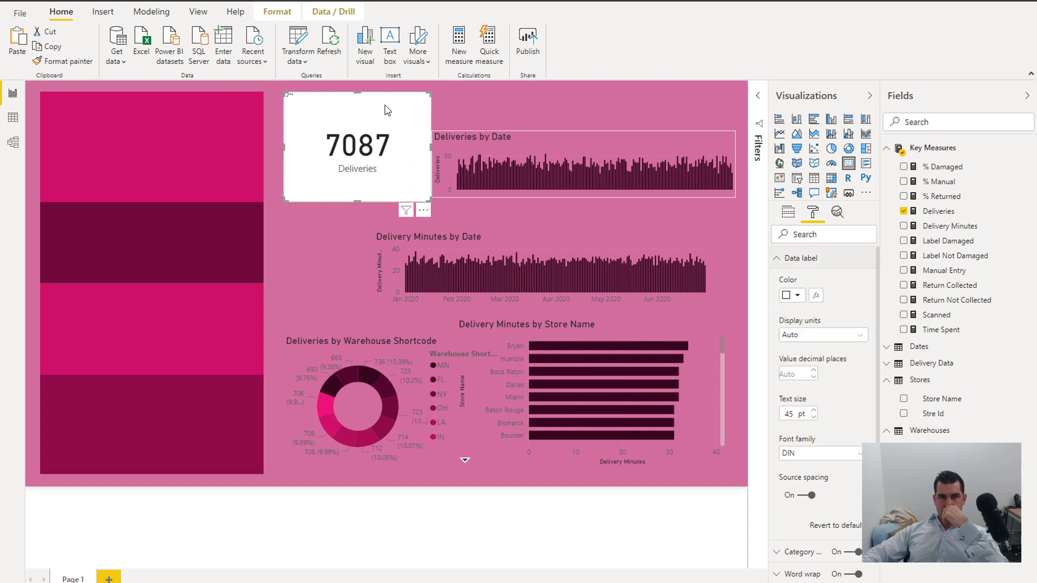
pyautogui.click(778, 264)
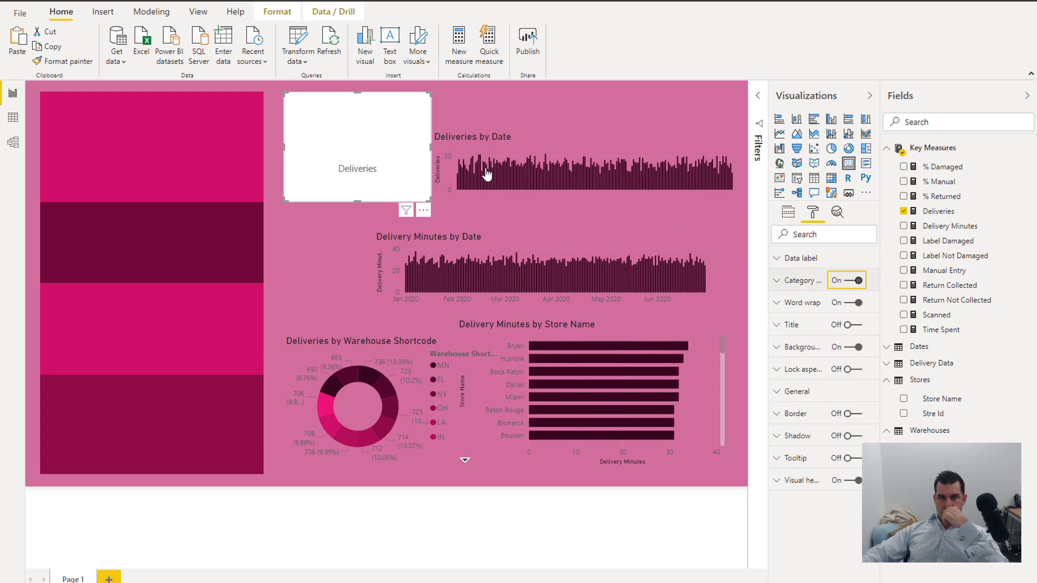
# Shrink the Deliveries card, turn off its background, and place it over the dark second panel
pyautogui.moveTo(398, 127); pyautogui.dragTo(210, 229)
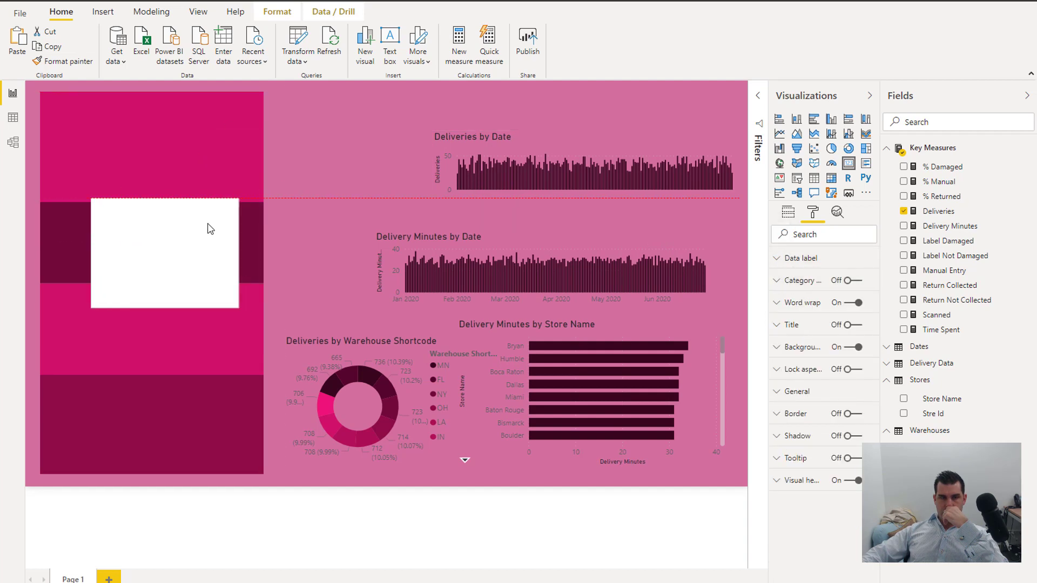
pyautogui.moveTo(231, 307); pyautogui.dragTo(231, 270)
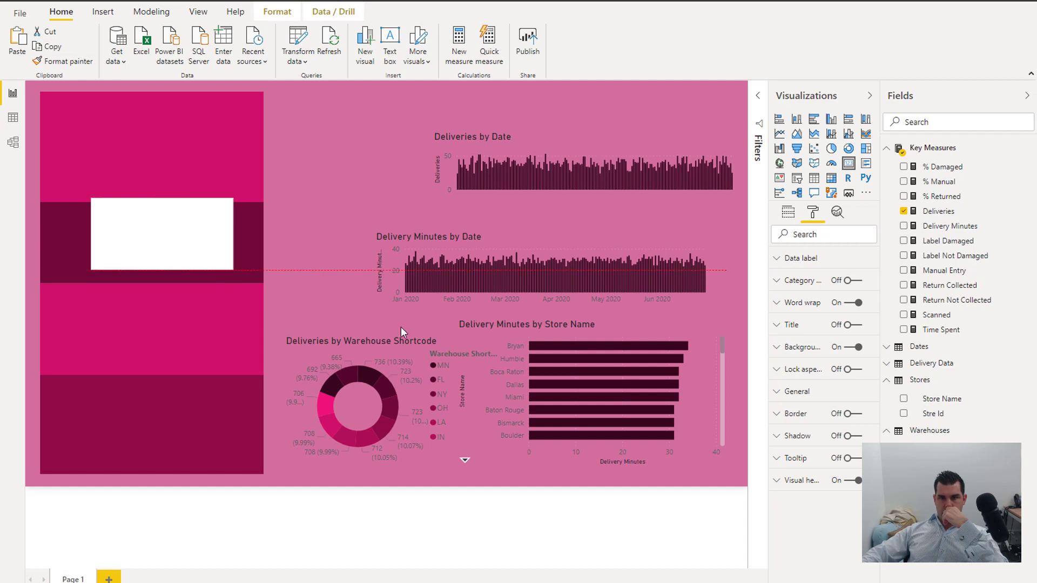
pyautogui.click(847, 349)
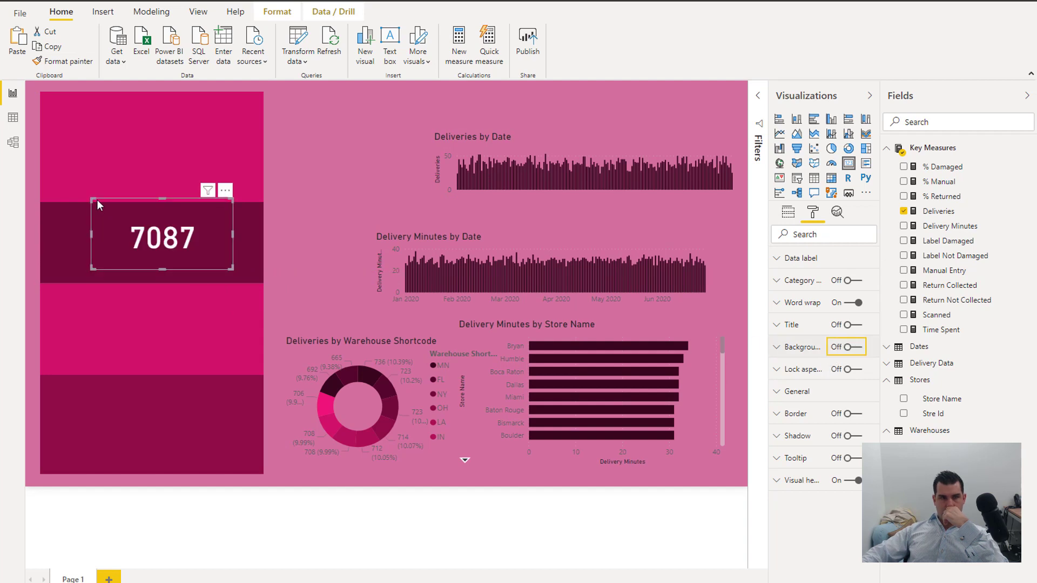
pyautogui.moveTo(96, 199)
pyautogui.mouseDown()
pyautogui.moveTo(118, 216)
pyautogui.moveTo(113, 208)
pyautogui.mouseUp()
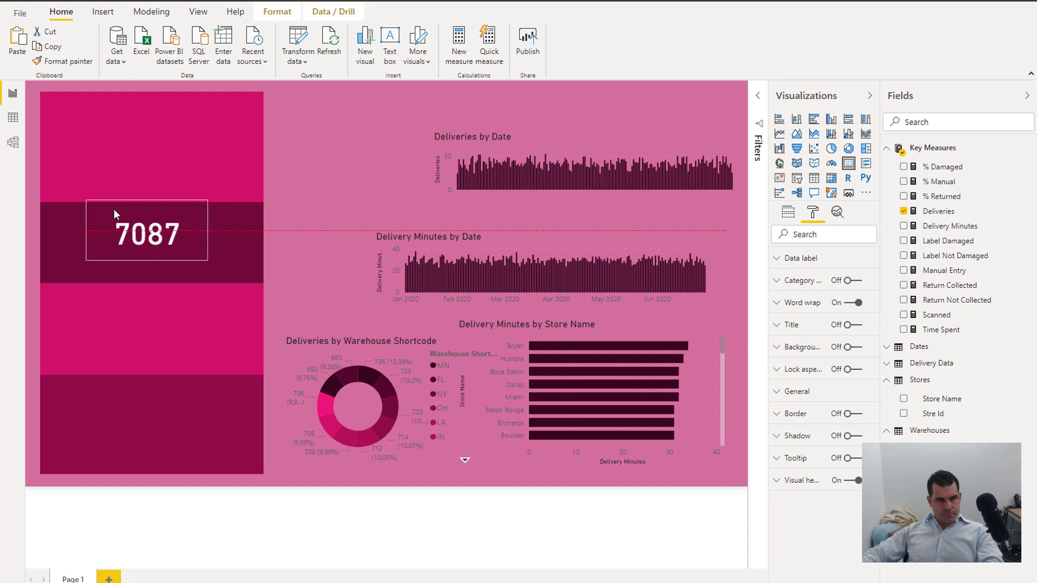
pyautogui.moveTo(113, 209); pyautogui.dragTo(119, 211)
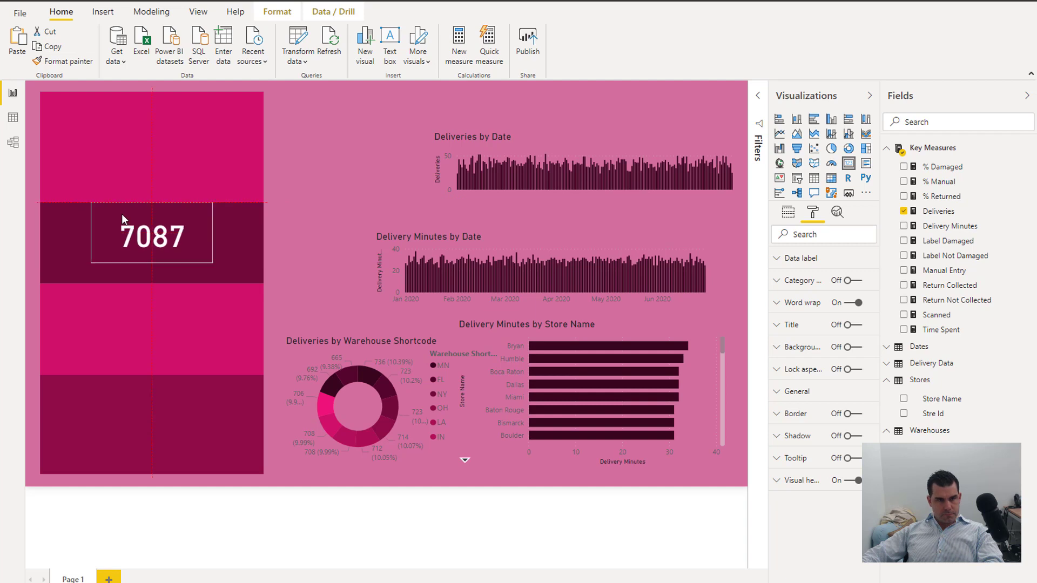
pyautogui.click(308, 187)
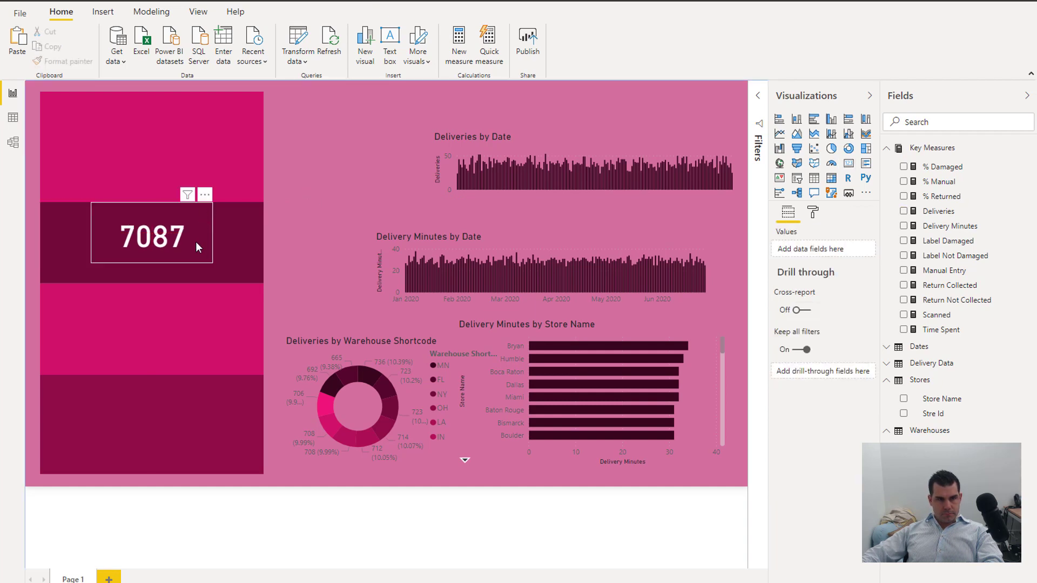
# Shrink the Deliveries card further and align it with the upper edge of the dark panel, near its middle
pyautogui.click(212, 264)
pyautogui.click(261, 254)
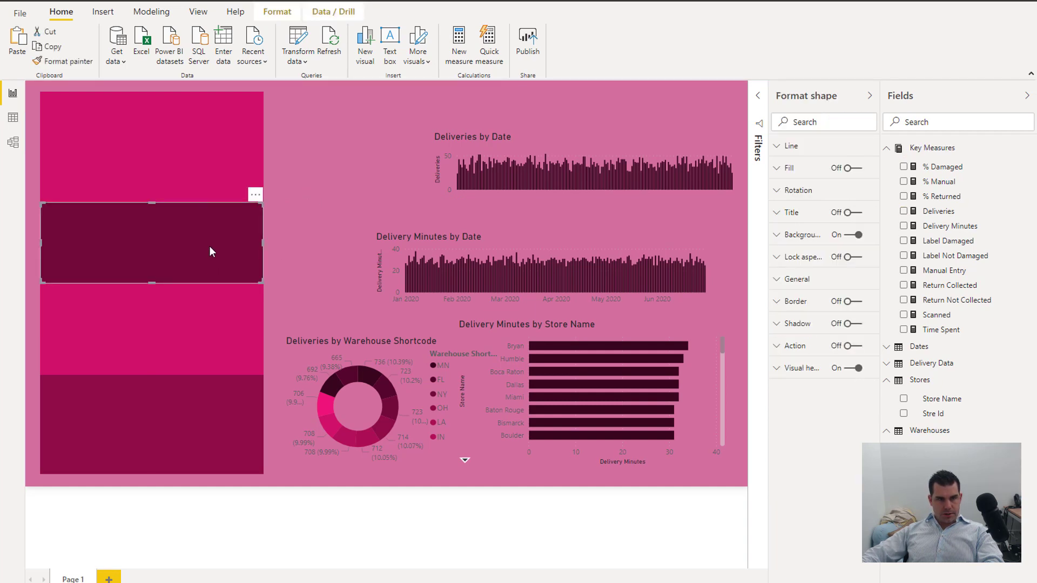
pyautogui.click(182, 245)
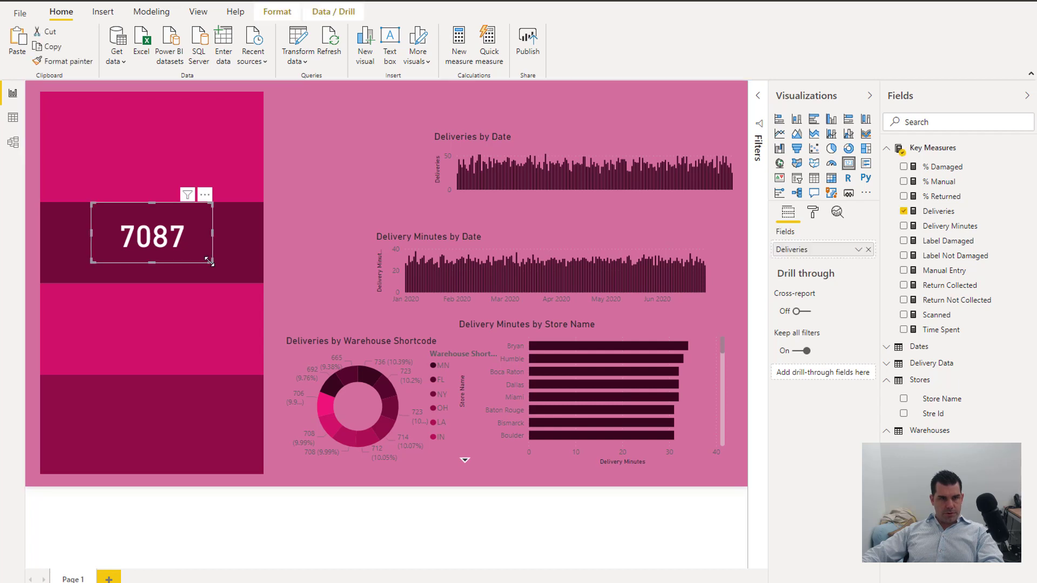
pyautogui.moveTo(180, 239); pyautogui.dragTo(194, 238)
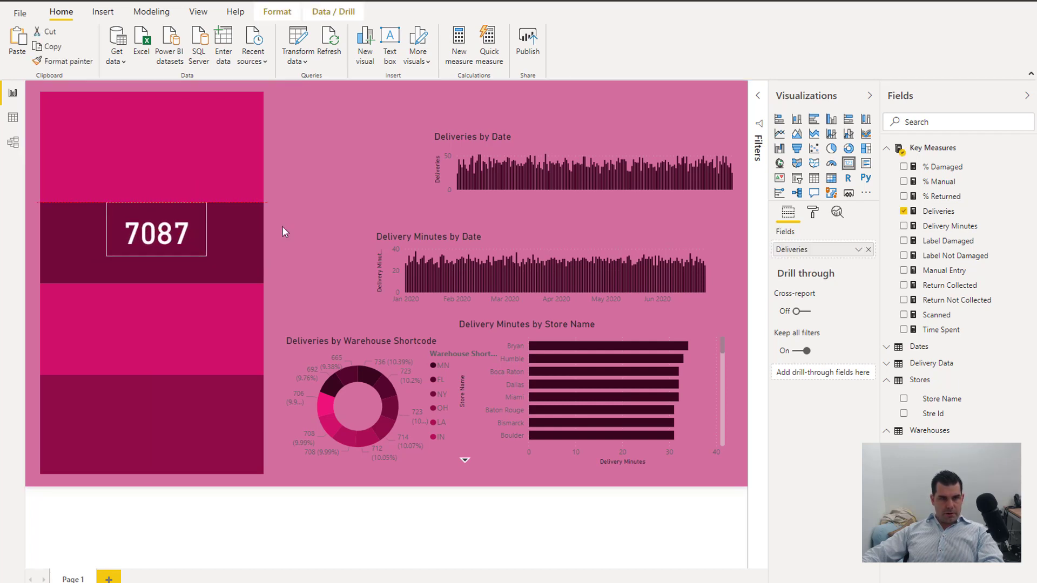
pyautogui.click(339, 170)
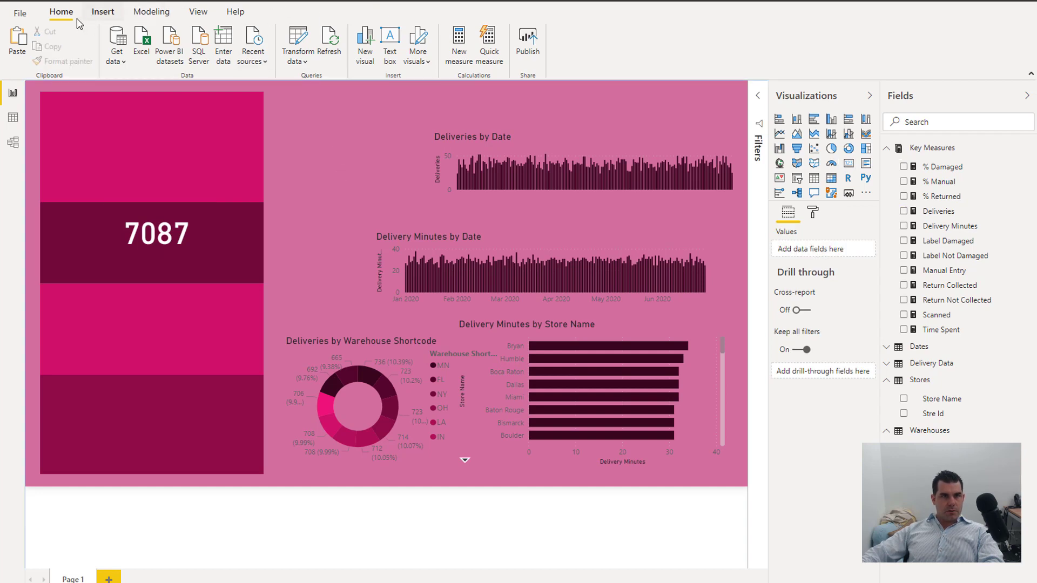
# Add a text box reading "Total Deliveries" to the page and shrink it to a small label
pyautogui.click(106, 13)
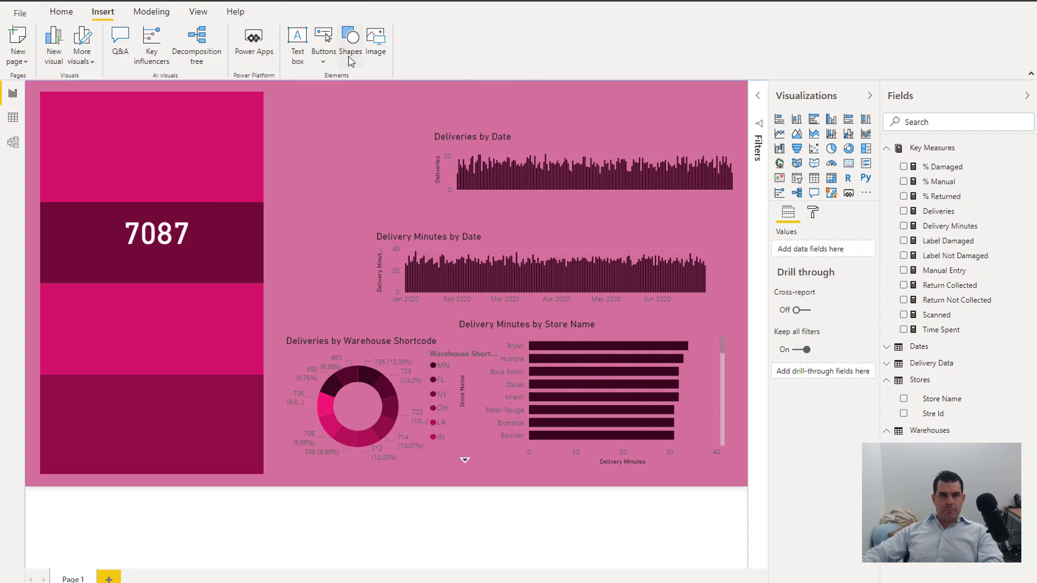
pyautogui.click(296, 52)
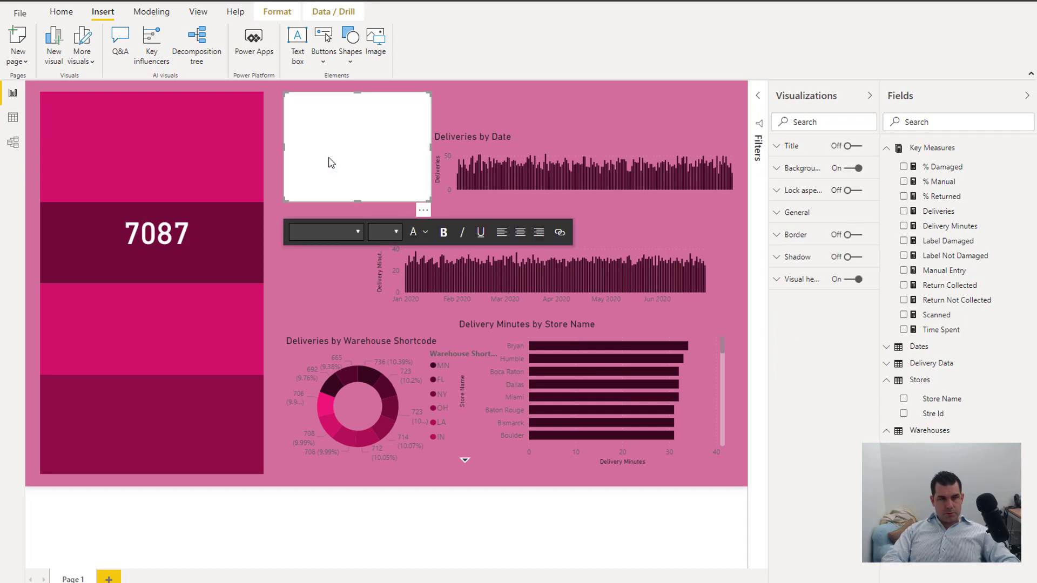
pyautogui.write('Total Deliveries')
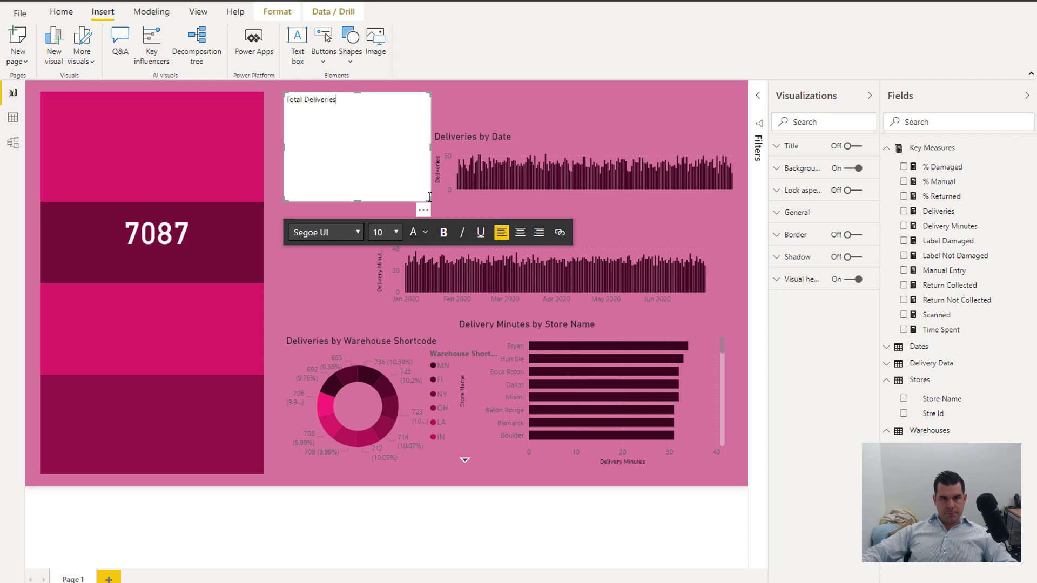
pyautogui.moveTo(431, 201); pyautogui.dragTo(385, 129)
# Color the Total Deliveries text white and turn off the text box's background
pyautogui.click(352, 106)
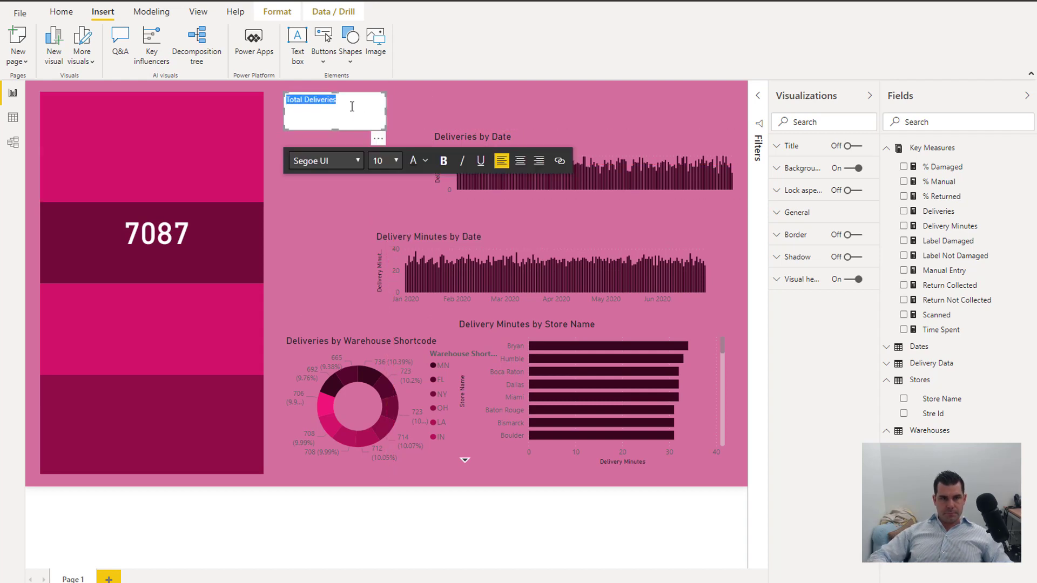
pyautogui.doubleClick(352, 106)
pyautogui.tripleClick(352, 107)
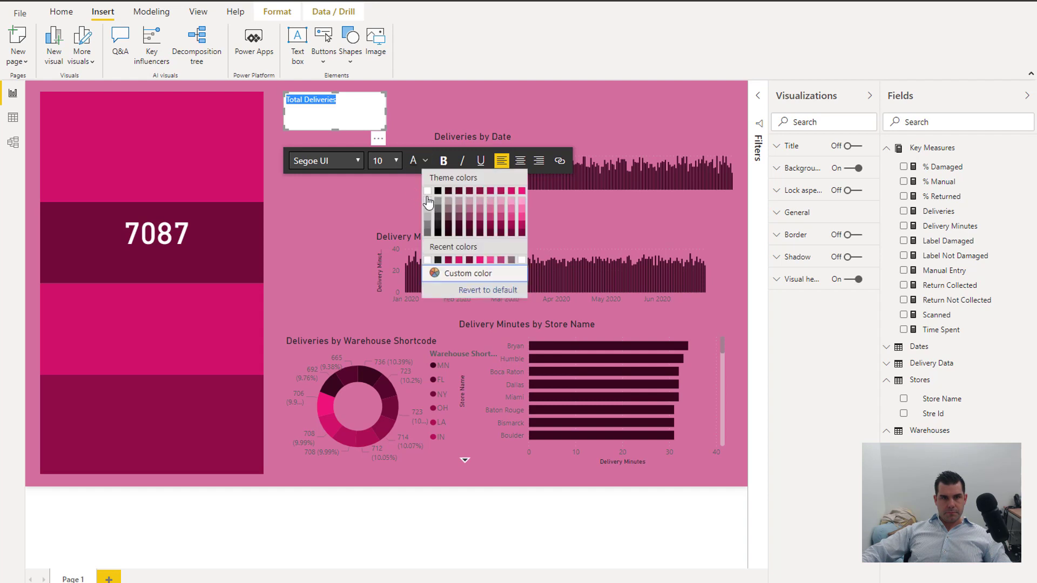
pyautogui.click(428, 190)
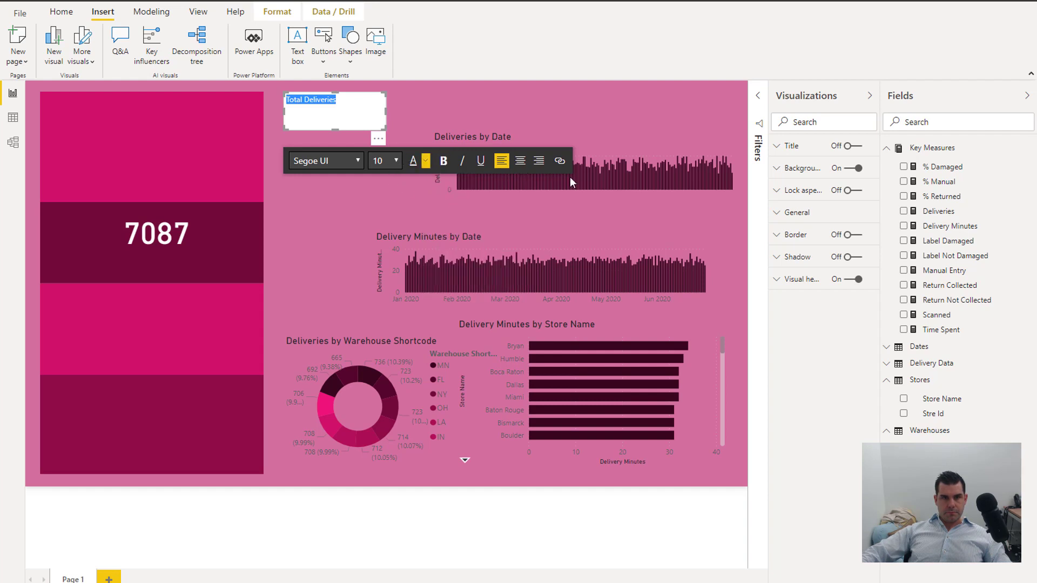
pyautogui.click(854, 168)
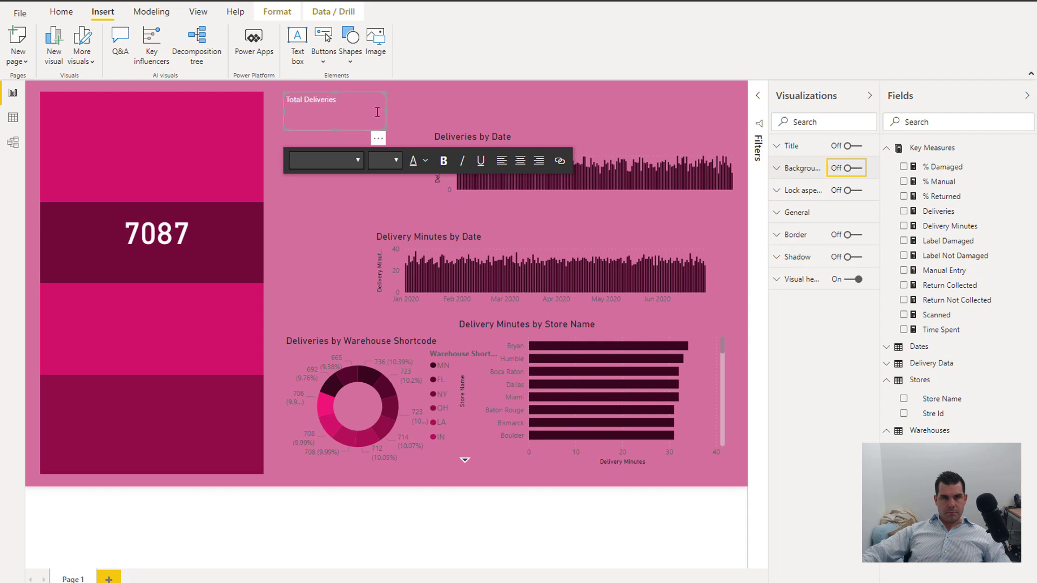
# Retype the label as "TOTAL DELIVERIES" and format it 14 pt, bold and centered in a slightly shorter box
pyautogui.moveTo(370, 111); pyautogui.dragTo(285, 101)
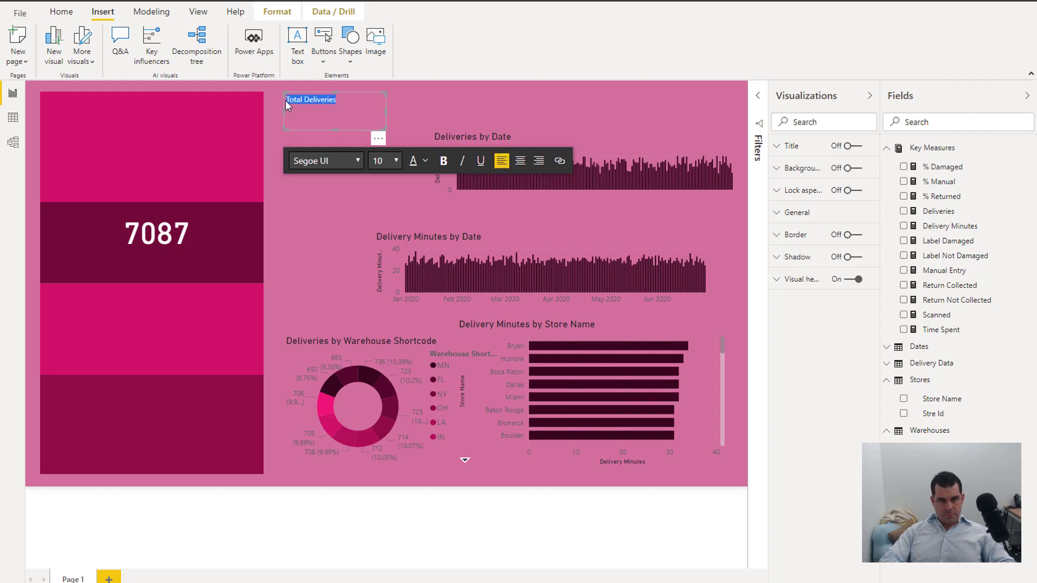
pyautogui.write('TOTAL DELIVERIES')
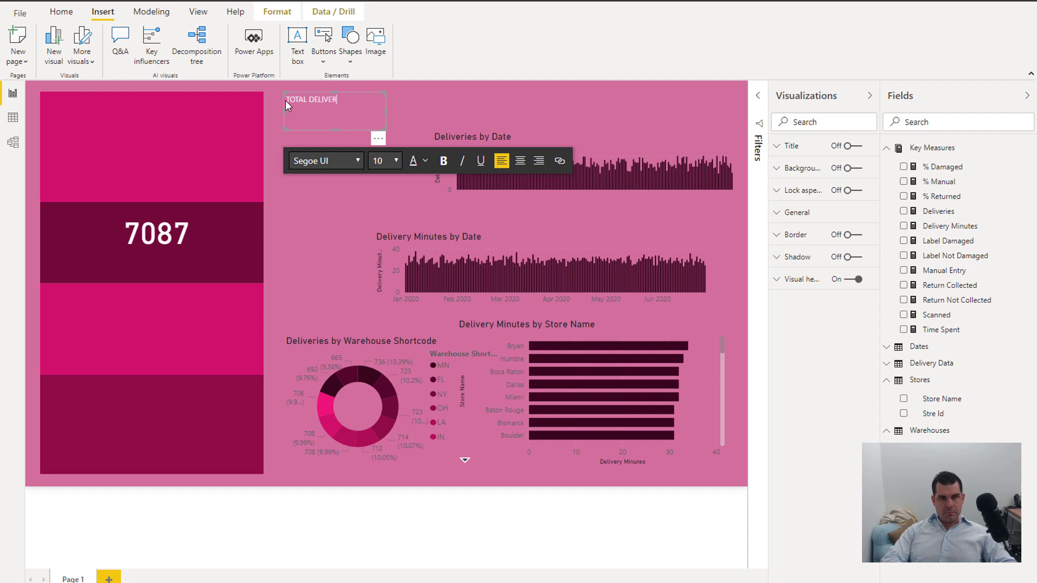
pyautogui.hotkey('ctrl', 'shift', 'Left')
pyautogui.hotkey('ctrl', 'shift', 'Left')
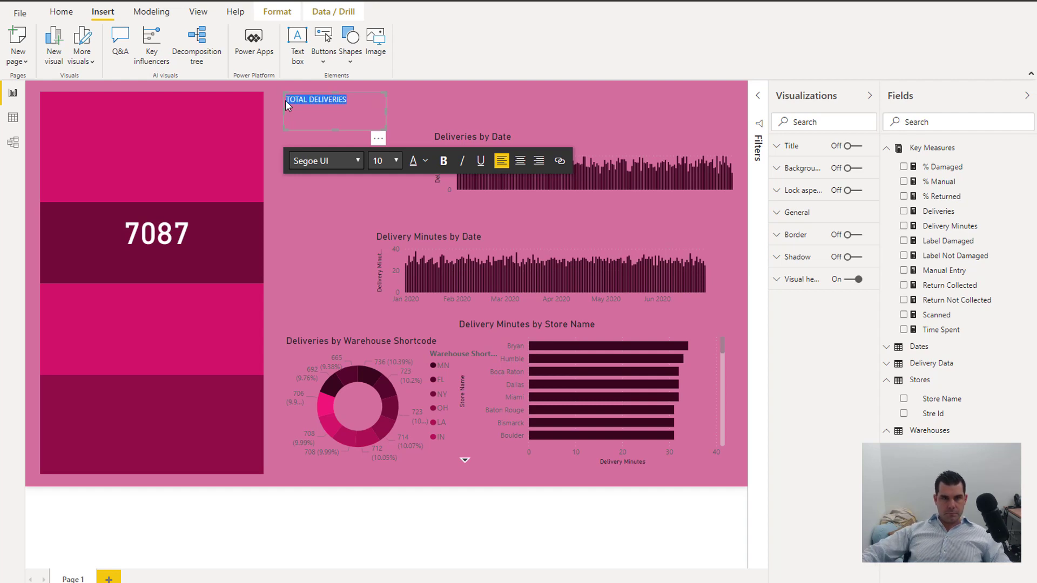
pyautogui.click(396, 160)
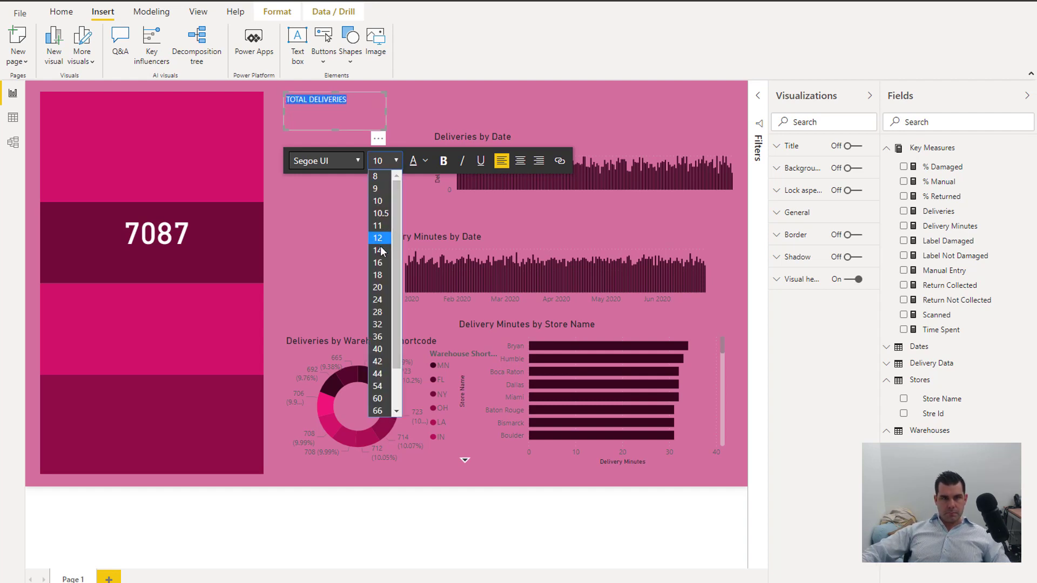
pyautogui.click(380, 246)
pyautogui.click(446, 163)
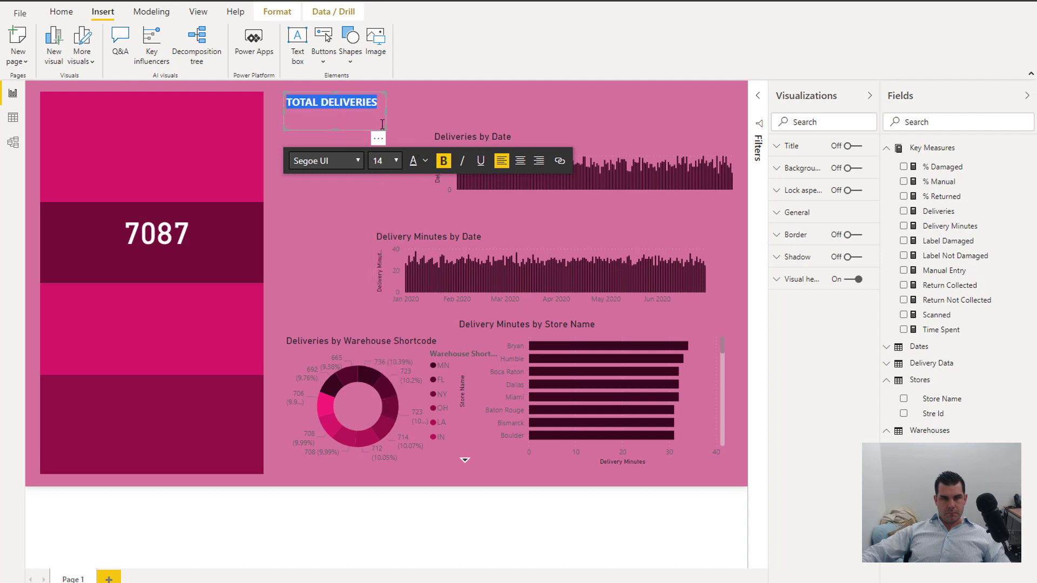
pyautogui.moveTo(385, 117); pyautogui.dragTo(384, 124)
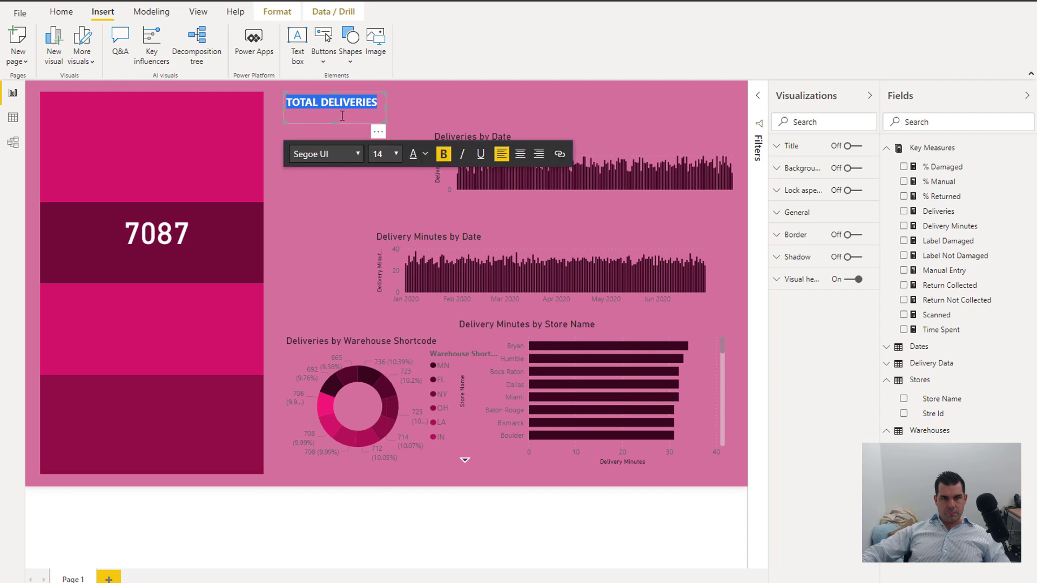
pyautogui.click(519, 154)
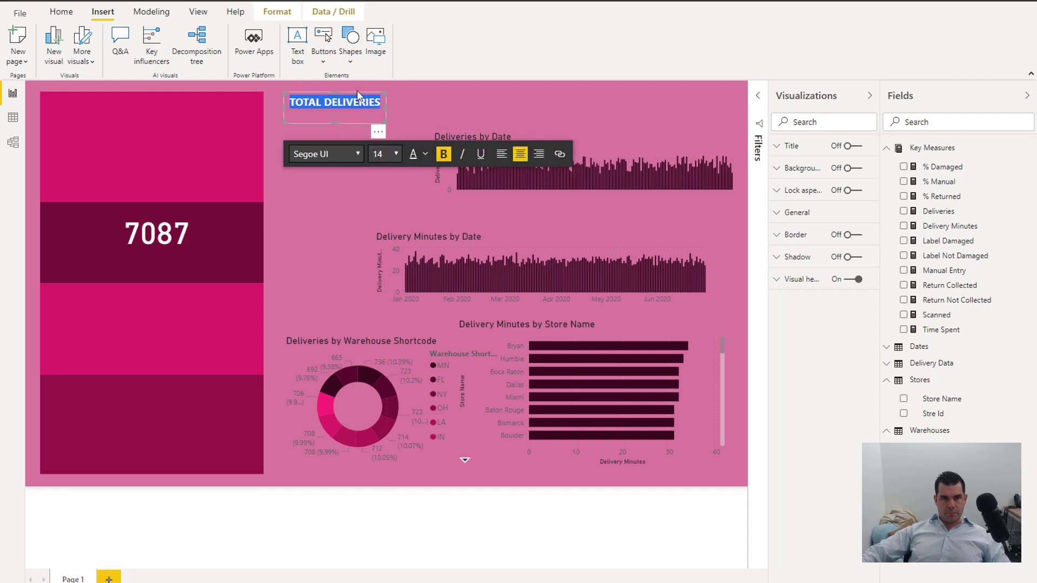
# Place the TOTAL DELIVERIES label directly below the Deliveries card value in the dark panel
pyautogui.moveTo(357, 97); pyautogui.dragTo(158, 277)
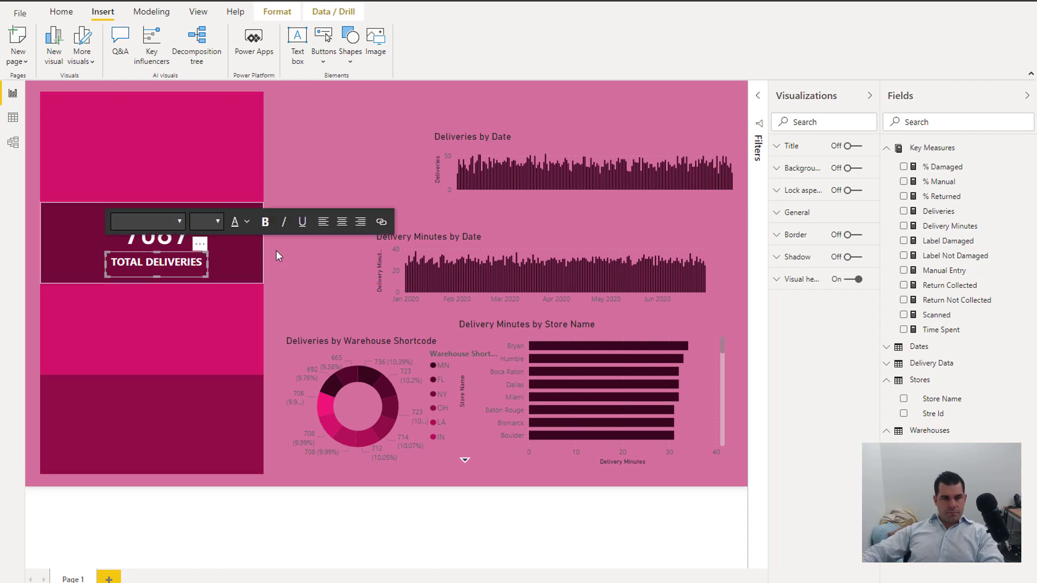
pyautogui.click(166, 235)
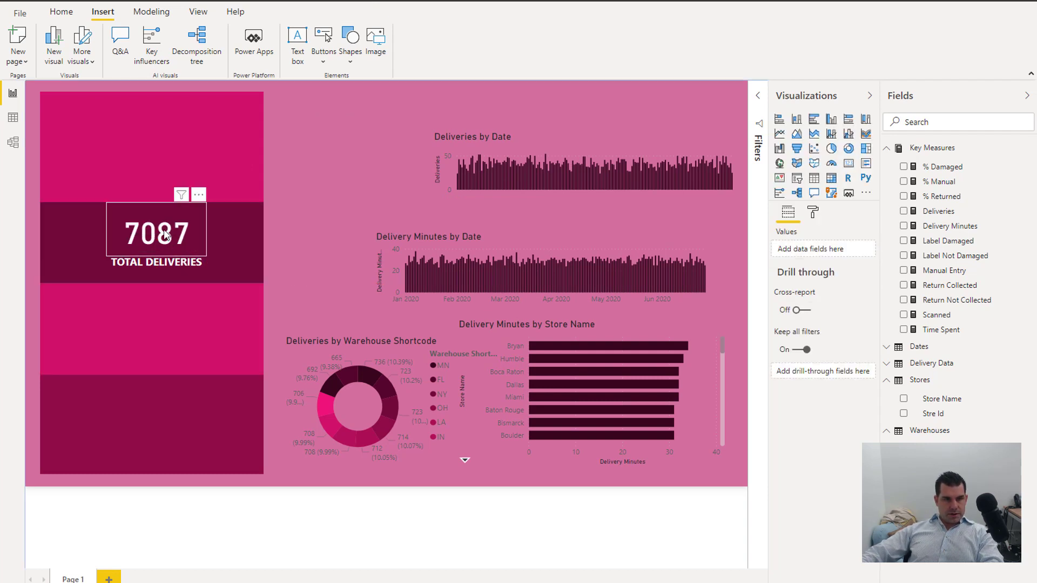
pyautogui.click(184, 259)
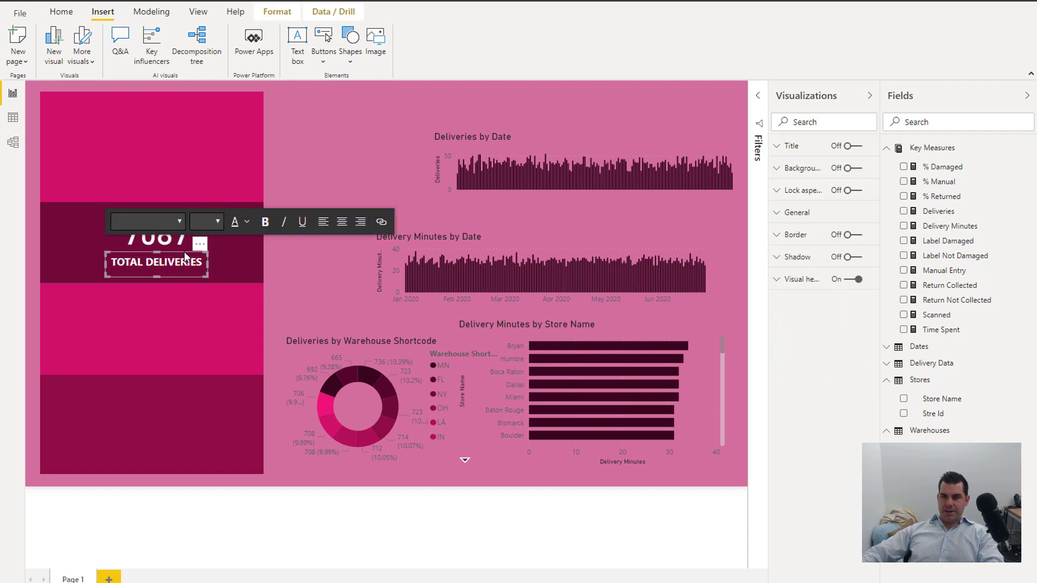
pyautogui.click(337, 161)
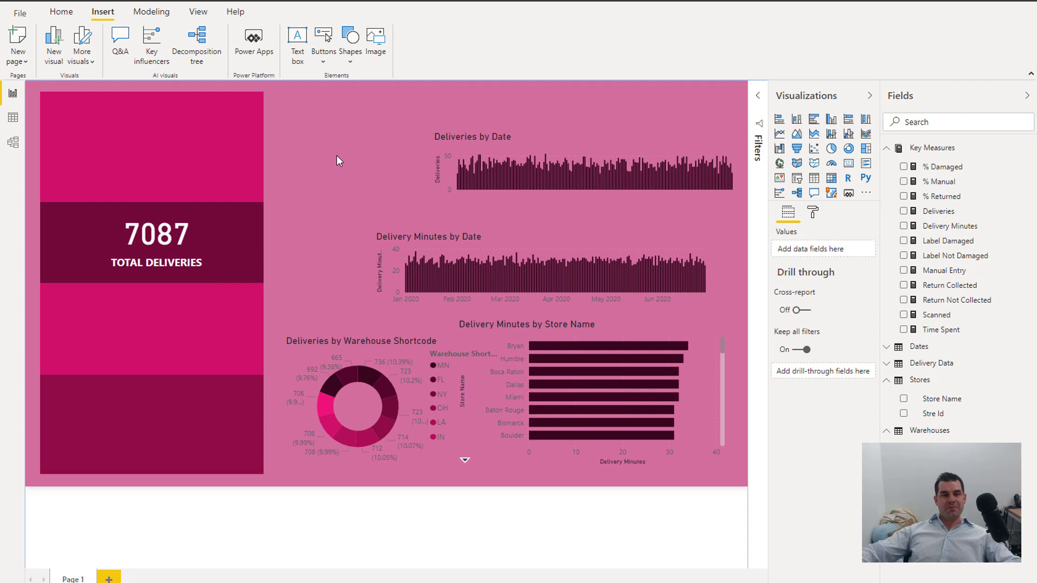
pyautogui.click(169, 259)
pyautogui.press('Escape')
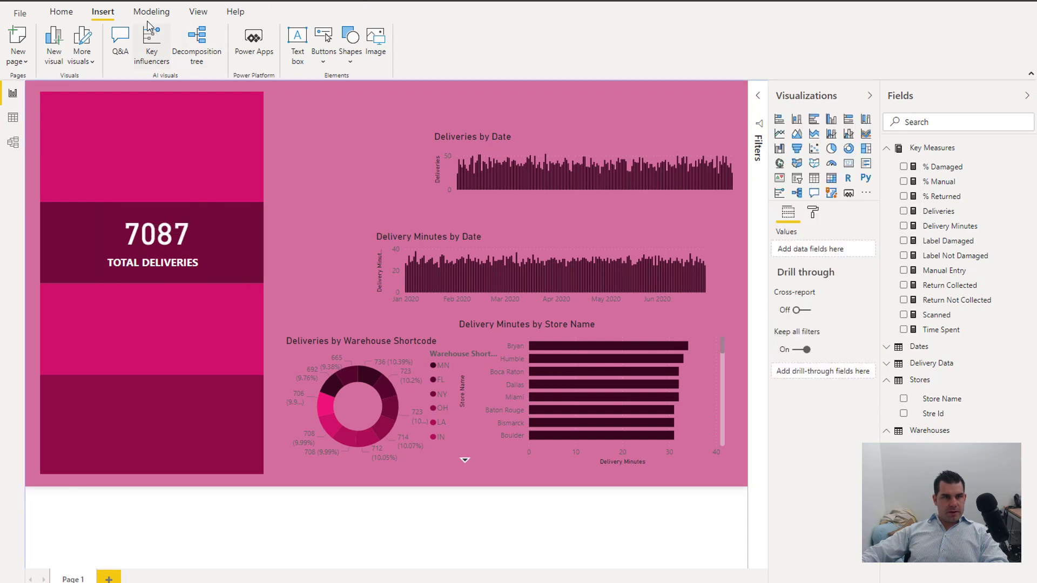
# Start inserting an image and browse to the Icon Vectors folder under ENTERPRISE DNA, Images & Marketing
pyautogui.click(65, 12)
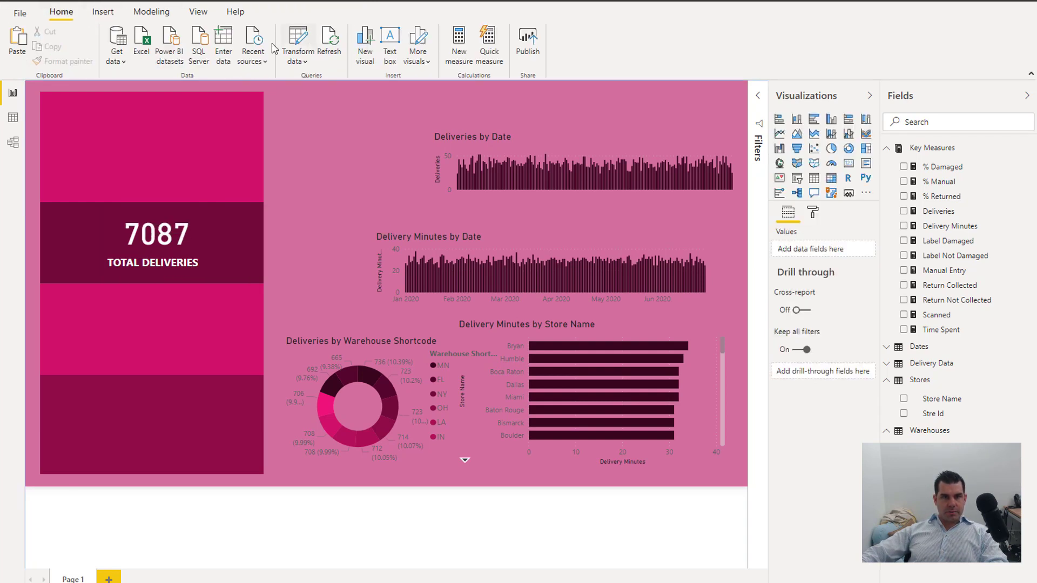
pyautogui.click(99, 14)
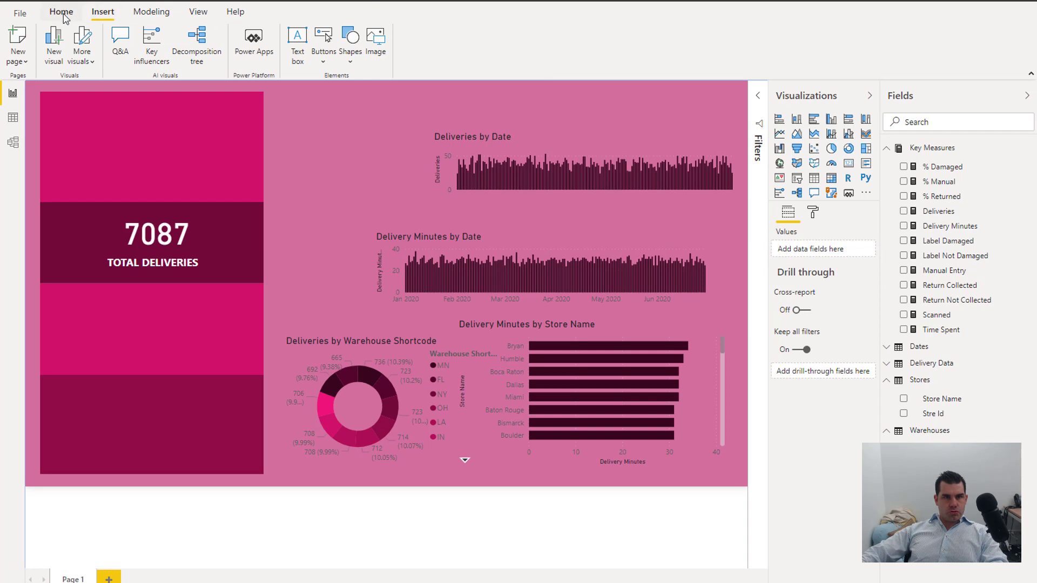
pyautogui.click(376, 42)
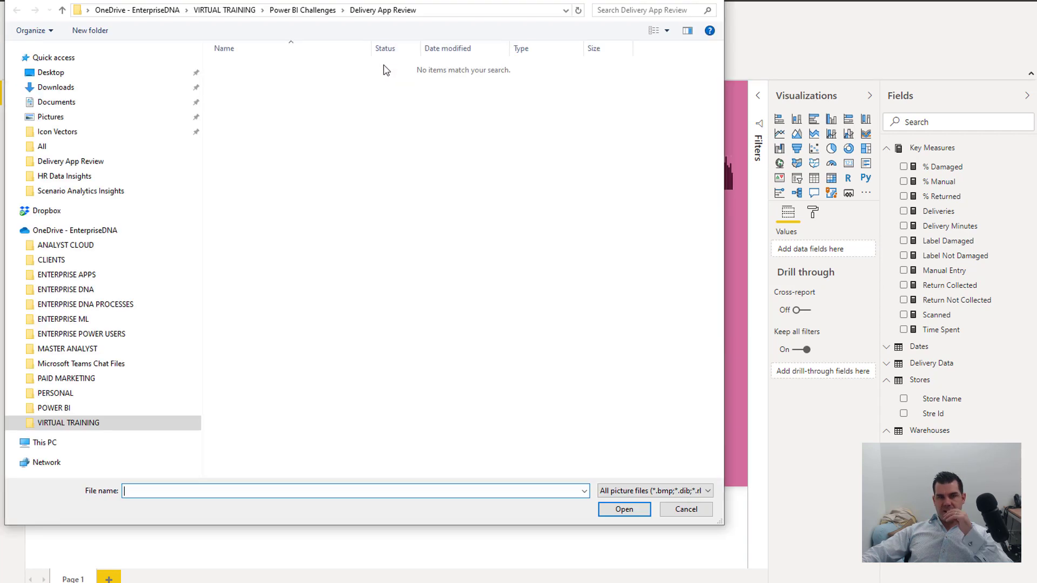
pyautogui.click(86, 289)
pyautogui.doubleClick(270, 157)
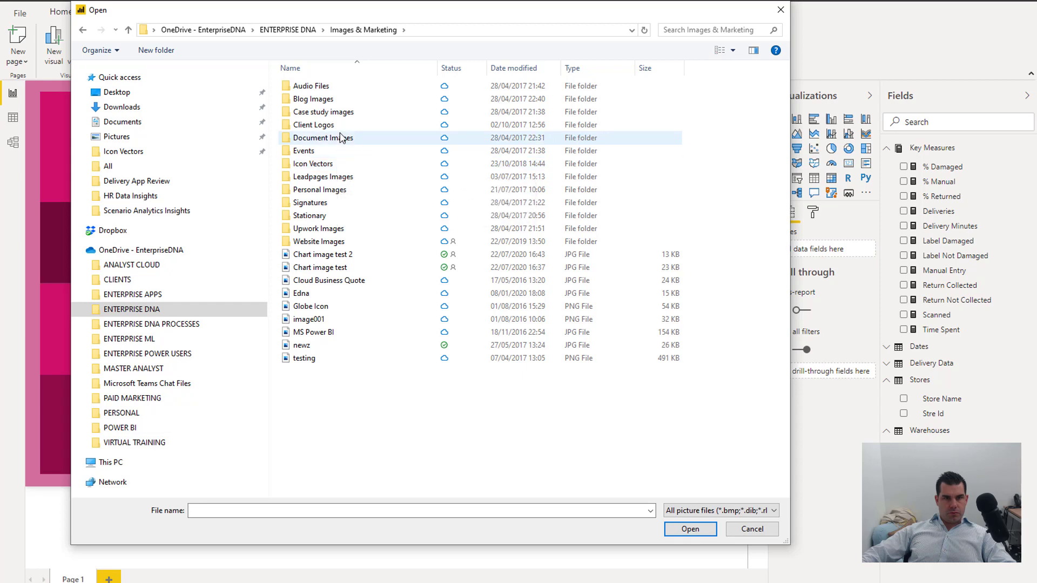
pyautogui.doubleClick(314, 163)
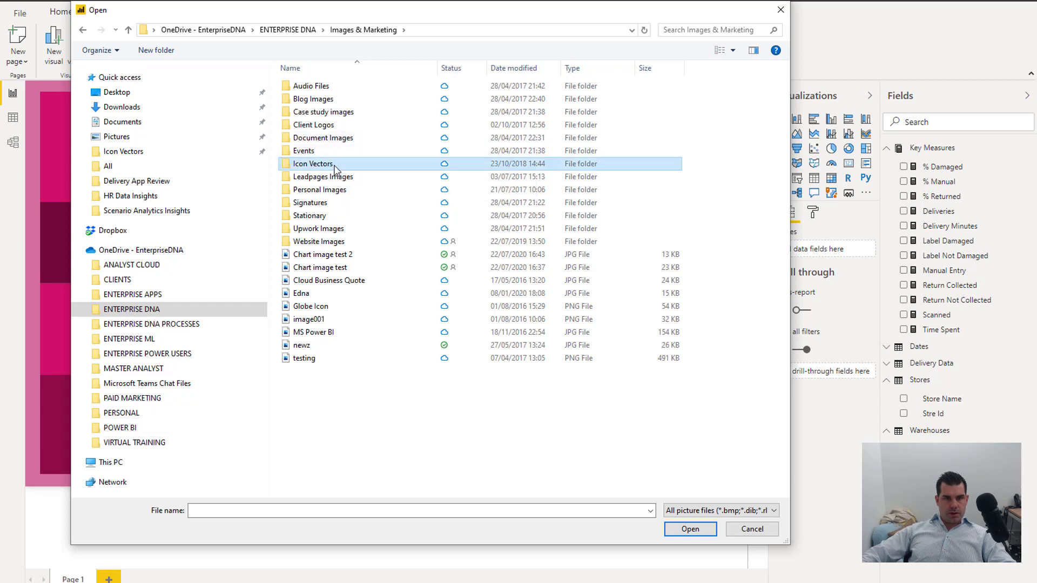
# Show the folder's files as medium icons and insert the pallet picture
pyautogui.scroll(-7, 361, 174)
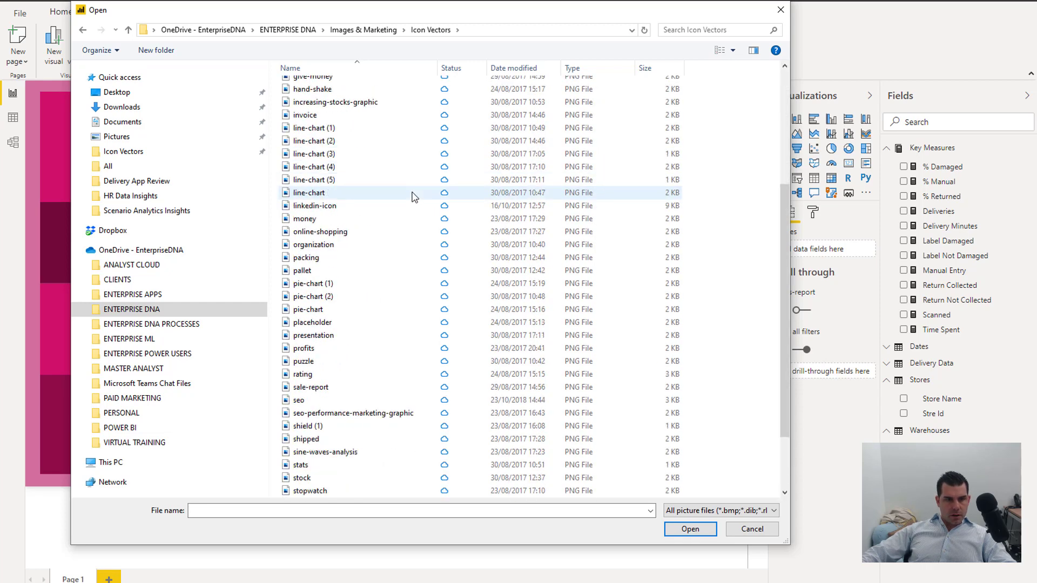
pyautogui.click(730, 51)
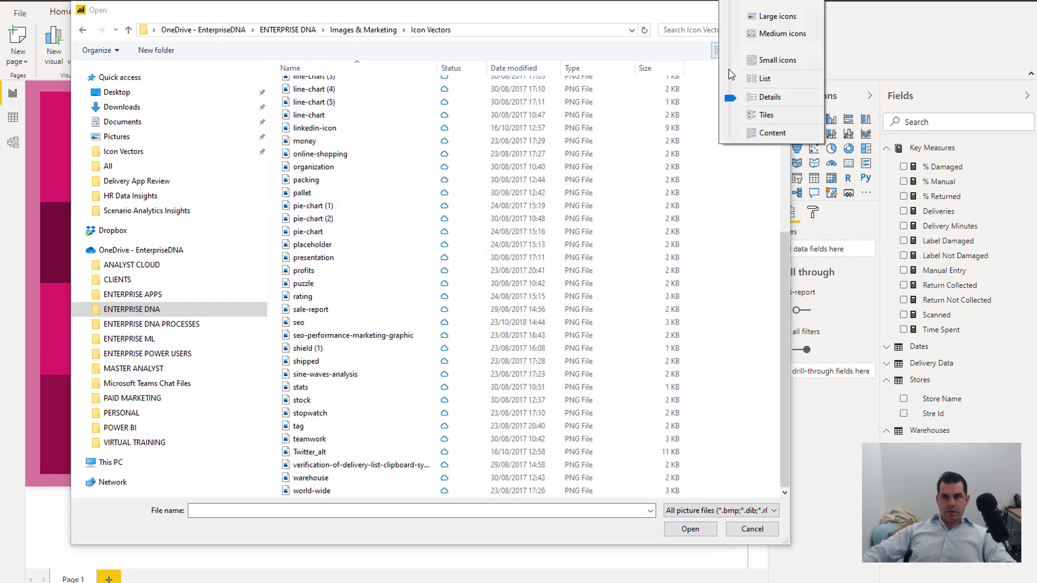
pyautogui.click(782, 33)
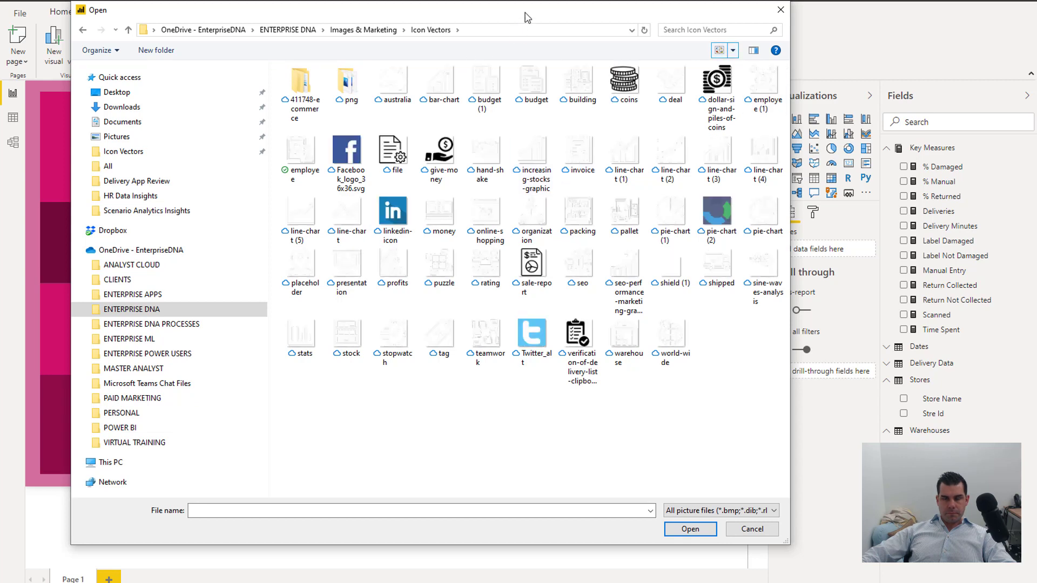
pyautogui.moveTo(527, 15); pyautogui.dragTo(531, 37)
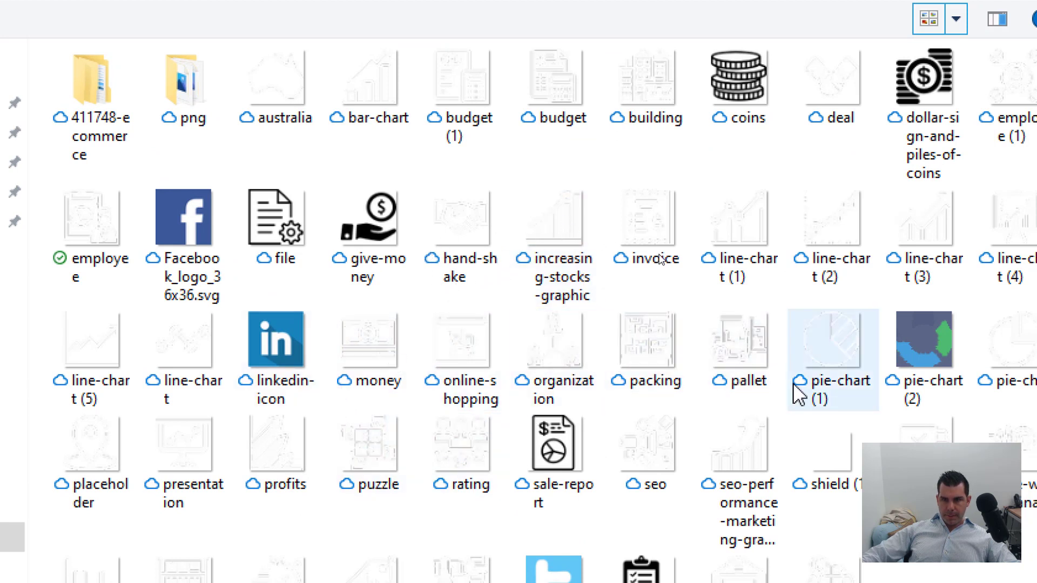
pyautogui.click(740, 349)
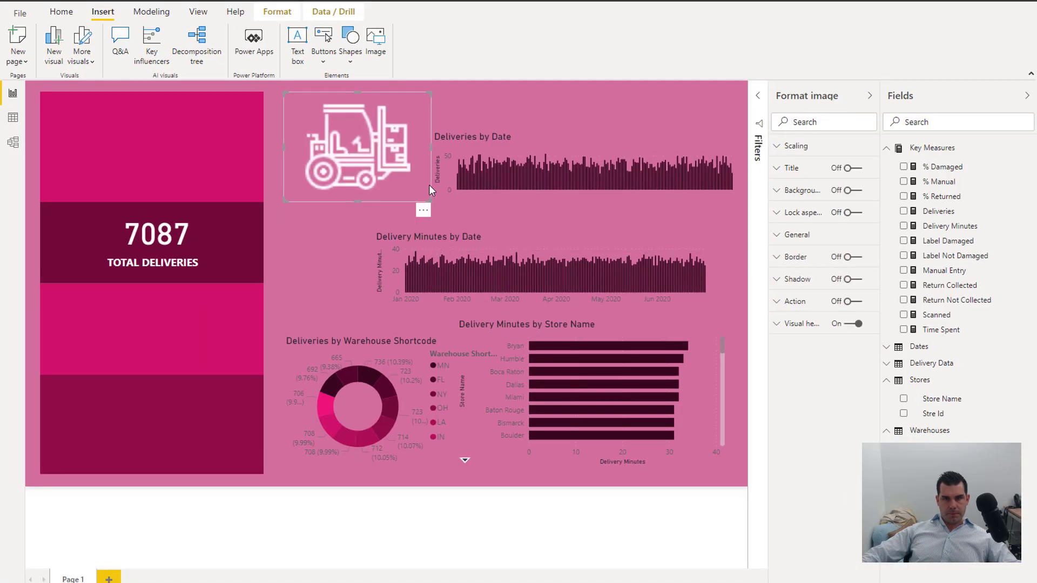
# Shrink the forklift icon, place it just left of the Deliveries card value, and nudge the card slightly right
pyautogui.moveTo(430, 201); pyautogui.dragTo(103, 231)
pyautogui.click(160, 246)
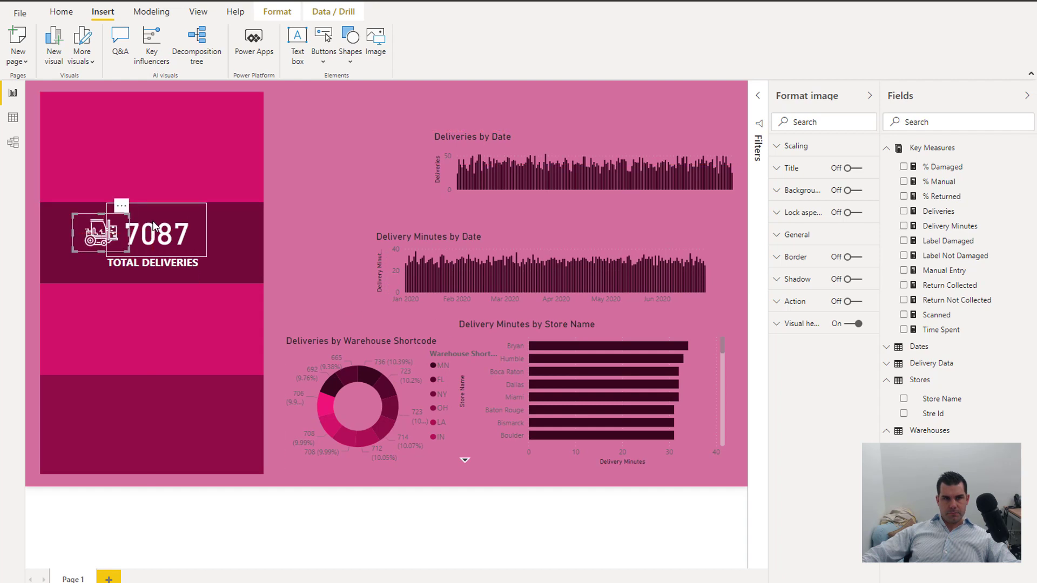
pyautogui.moveTo(161, 245); pyautogui.dragTo(163, 245)
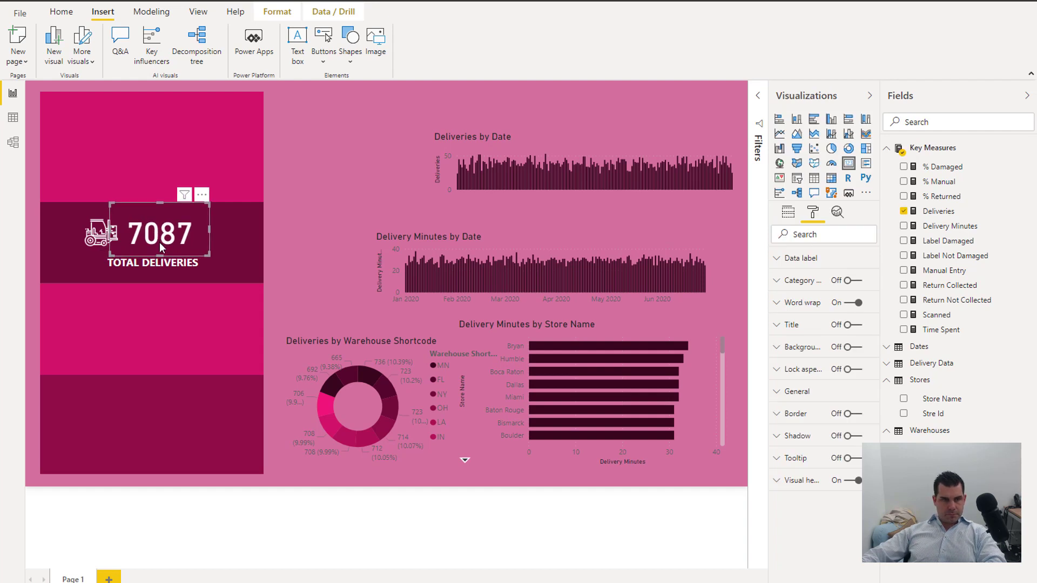
# Shift the TOTAL DELIVERIES label left under the forklift icon, left-align its text, and widen its box
pyautogui.click(168, 254)
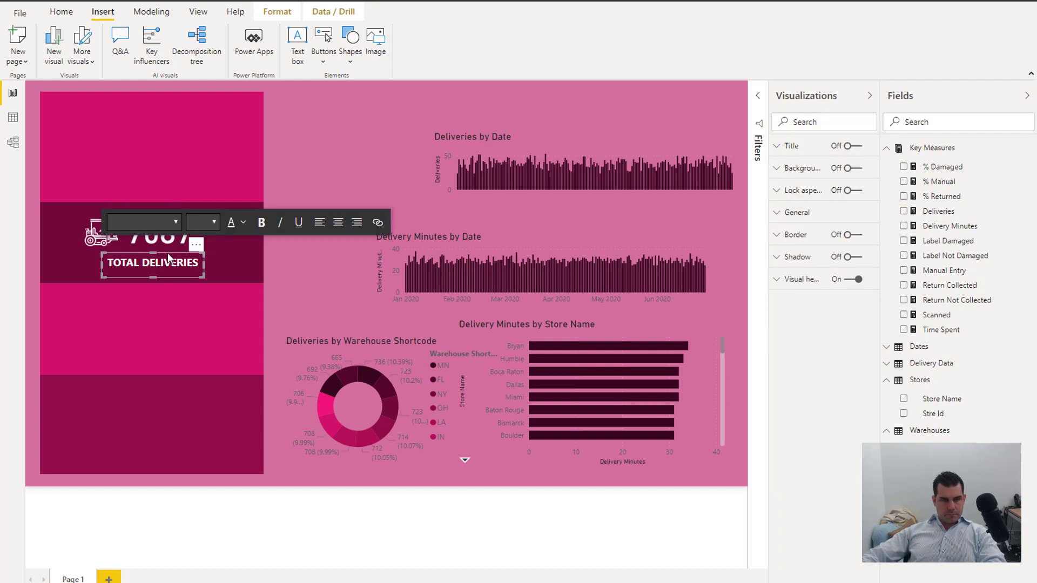
pyautogui.click(322, 227)
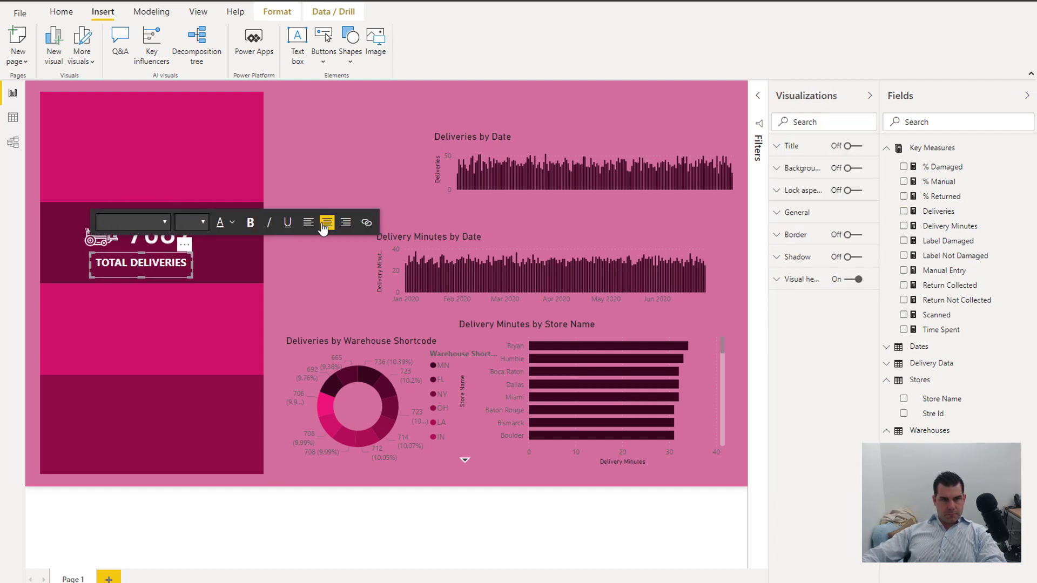
pyautogui.click(310, 226)
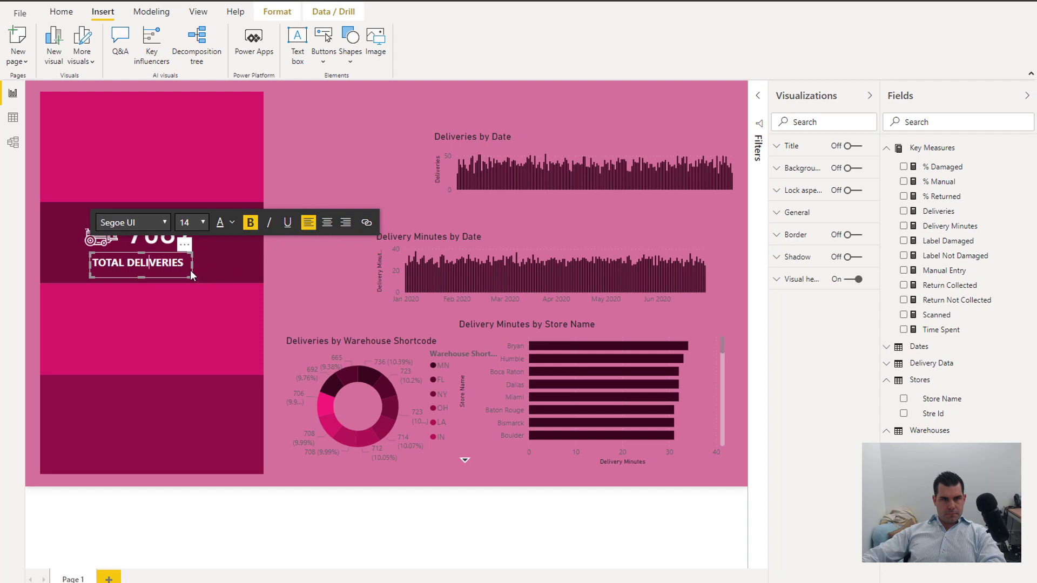
pyautogui.moveTo(190, 263); pyautogui.dragTo(214, 263)
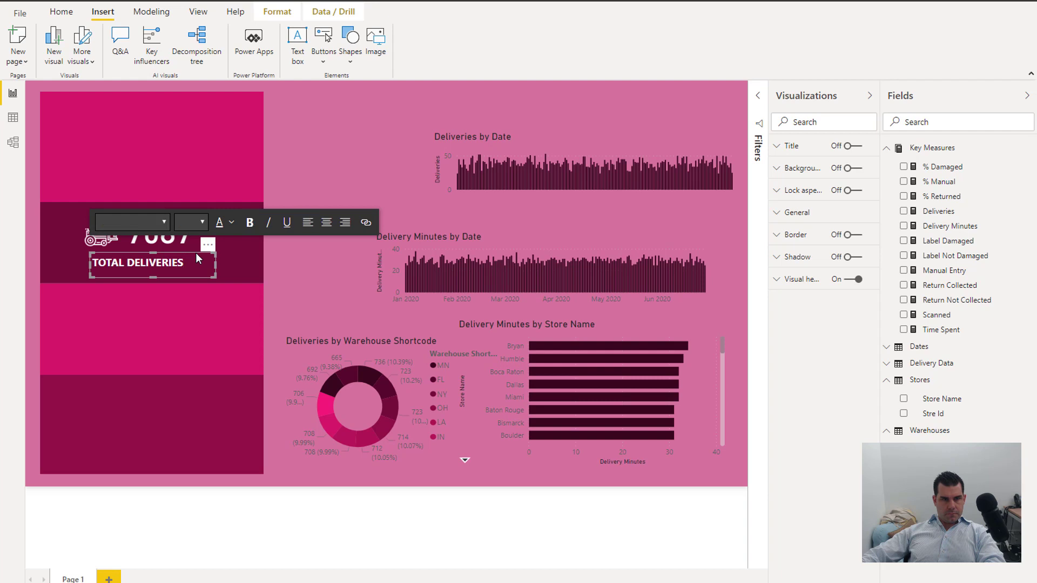
# Move the TOTAL DELIVERIES label up close beneath the card value and centre it under the forklift icon and number
pyautogui.moveTo(196, 254); pyautogui.dragTo(188, 249)
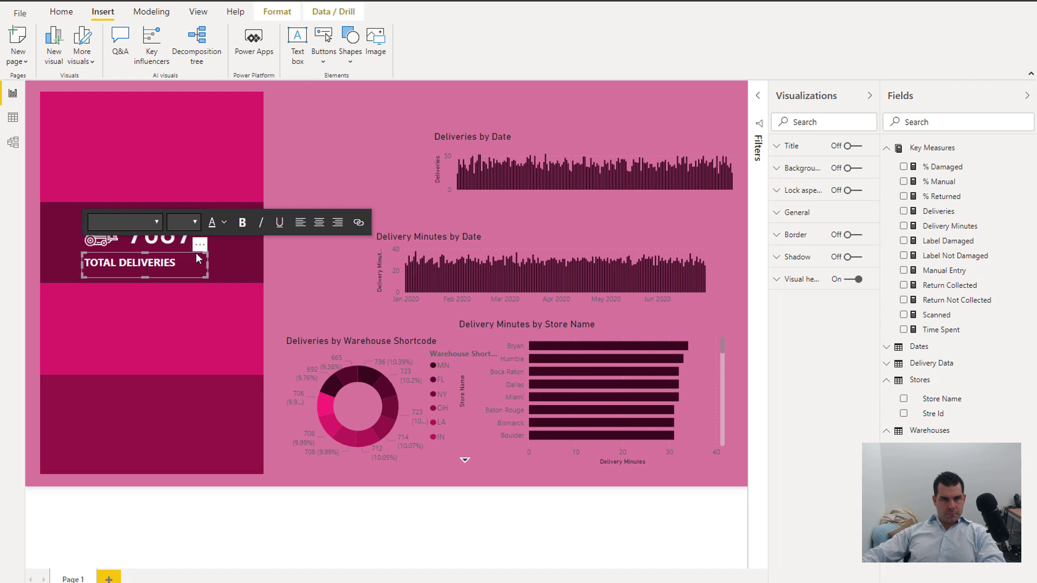
pyautogui.click(334, 265)
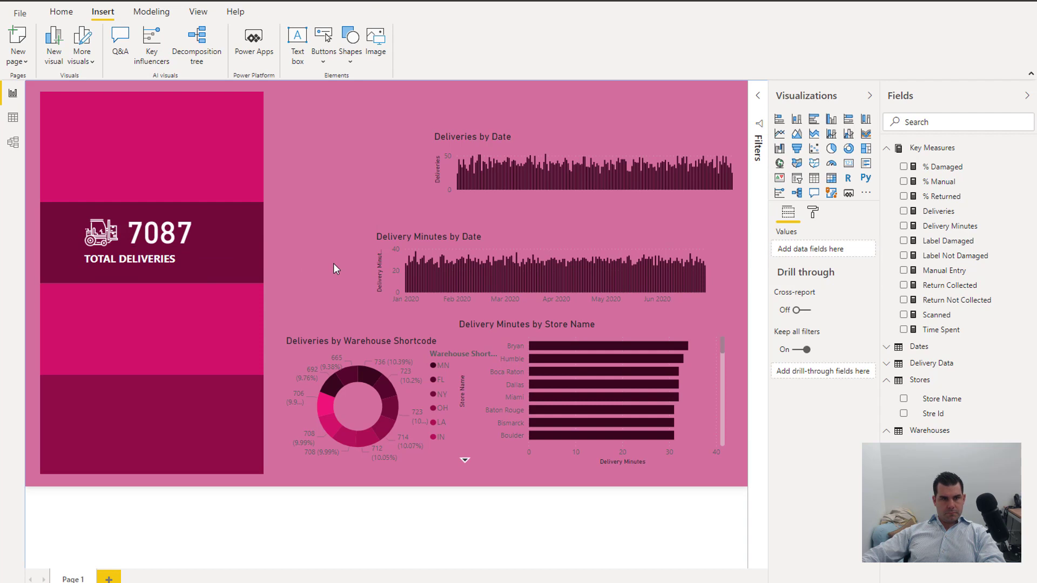
pyautogui.click(173, 257)
pyautogui.press('Escape')
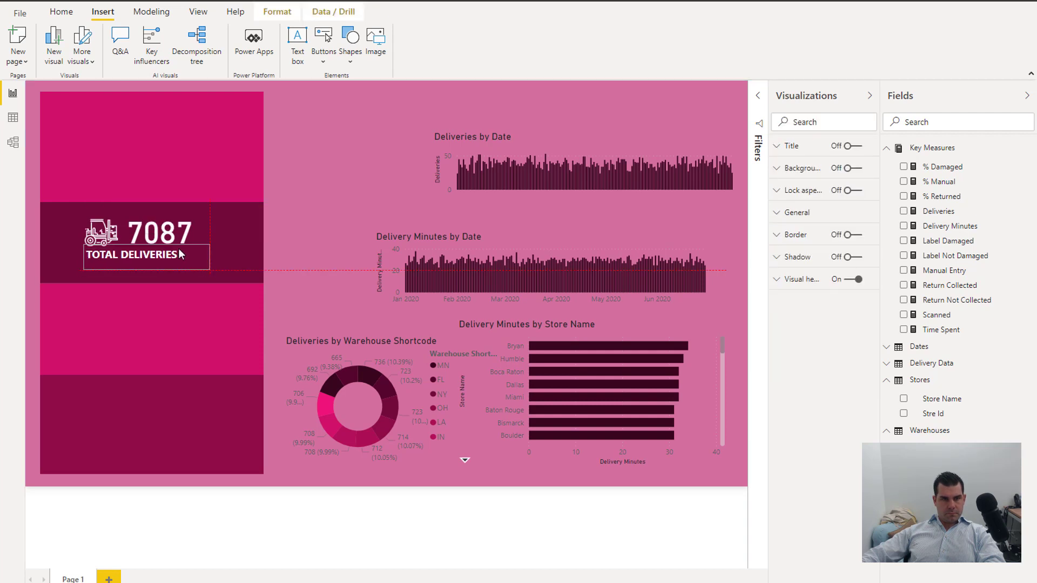
pyautogui.moveTo(171, 247); pyautogui.dragTo(182, 249)
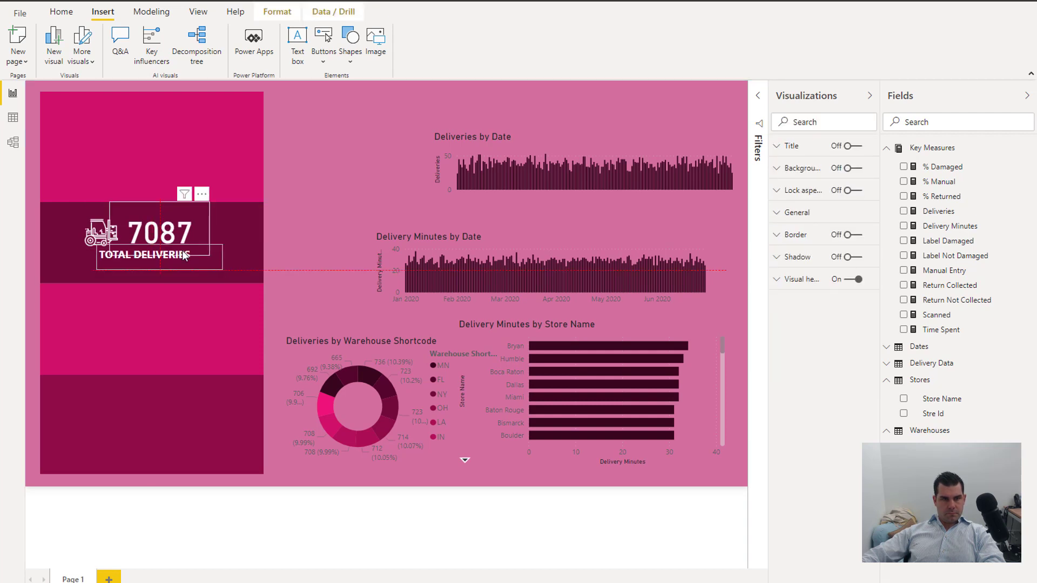
pyautogui.click(181, 249)
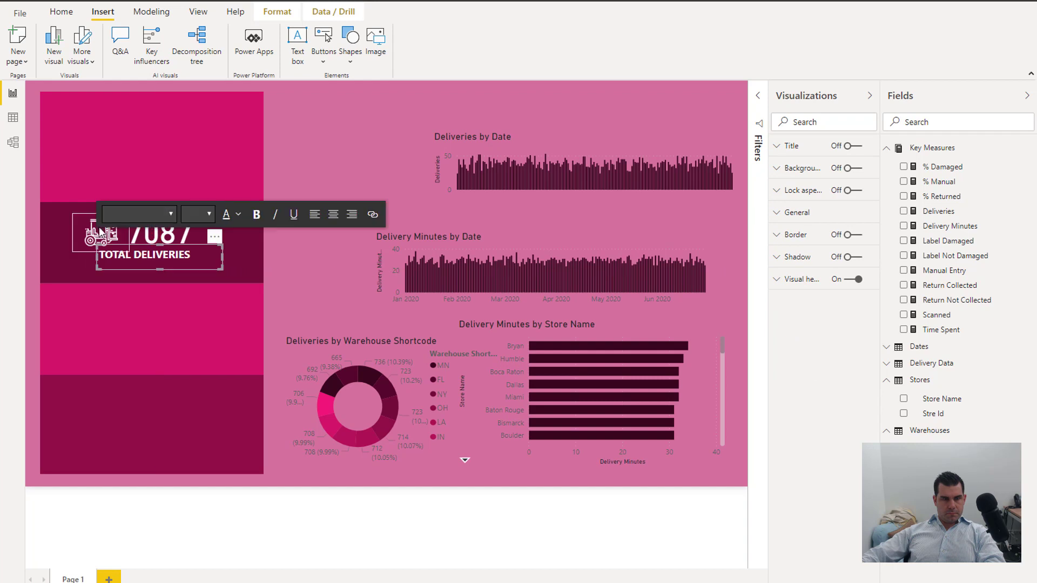
pyautogui.click(325, 274)
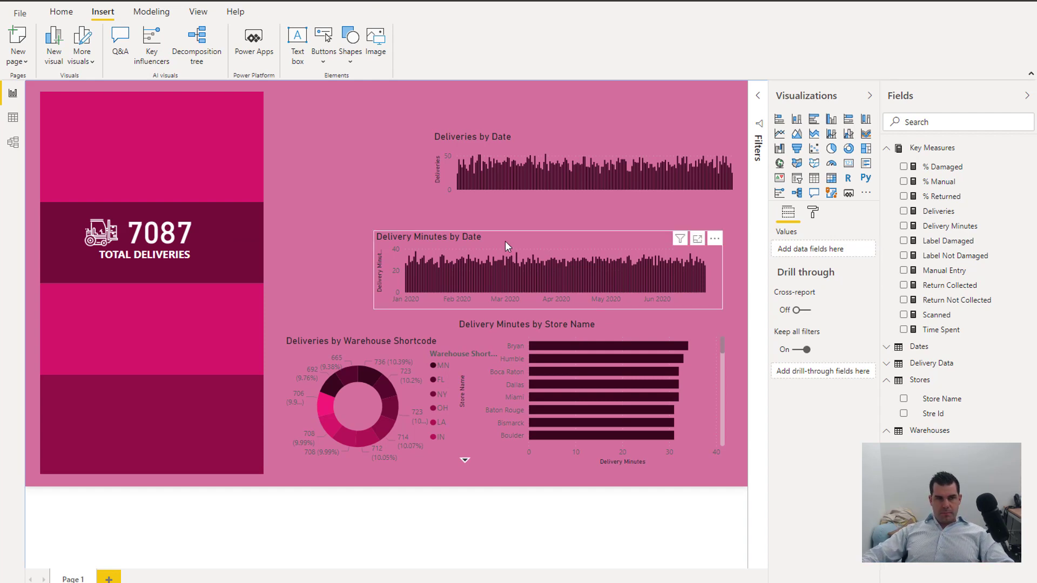
# Move the Deliveries by Date chart up near the page's upper right corner and make it taller, ending level with the first panel's lower edge
pyautogui.moveTo(560, 124); pyautogui.dragTo(566, 118)
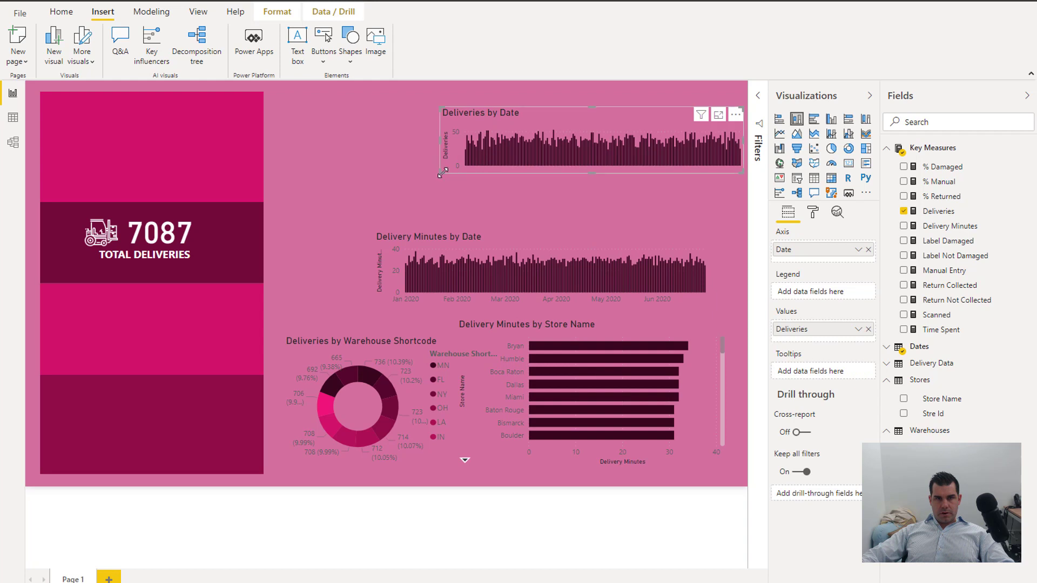
pyautogui.moveTo(445, 173); pyautogui.dragTo(441, 195)
pyautogui.moveTo(536, 113); pyautogui.dragTo(519, 116)
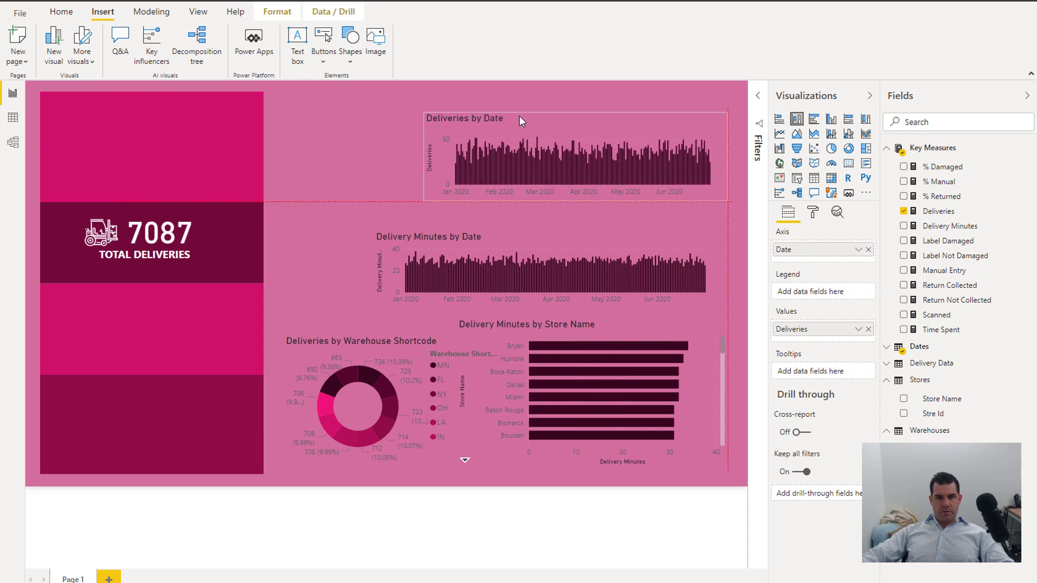
pyautogui.click(383, 129)
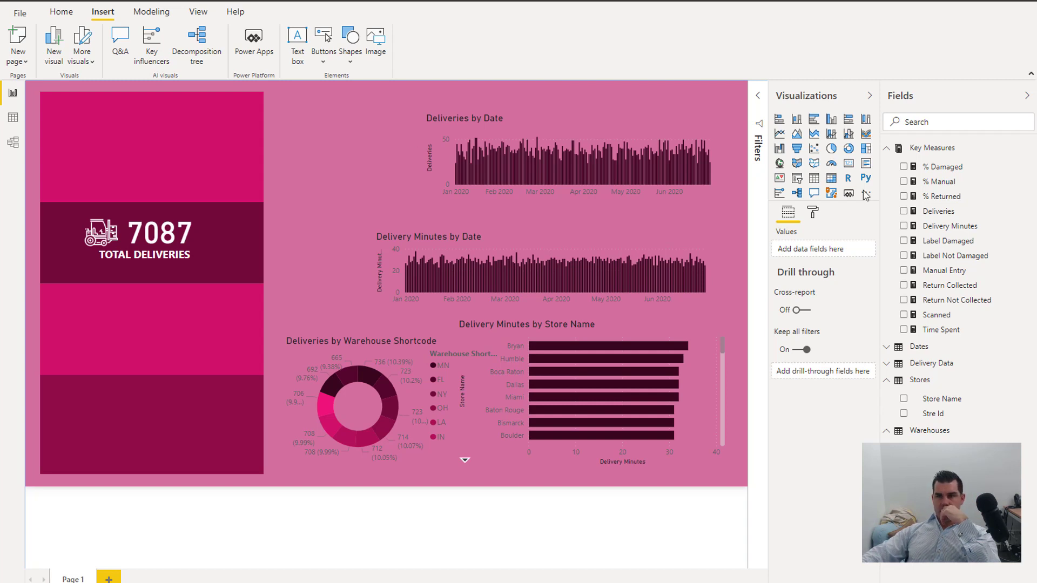
# Add a slicer on the Date field from the Dates table in the gap beside Deliveries by Date, using plain Date instead of the hierarchy
pyautogui.click(916, 352)
pyautogui.moveTo(929, 368); pyautogui.dragTo(396, 149)
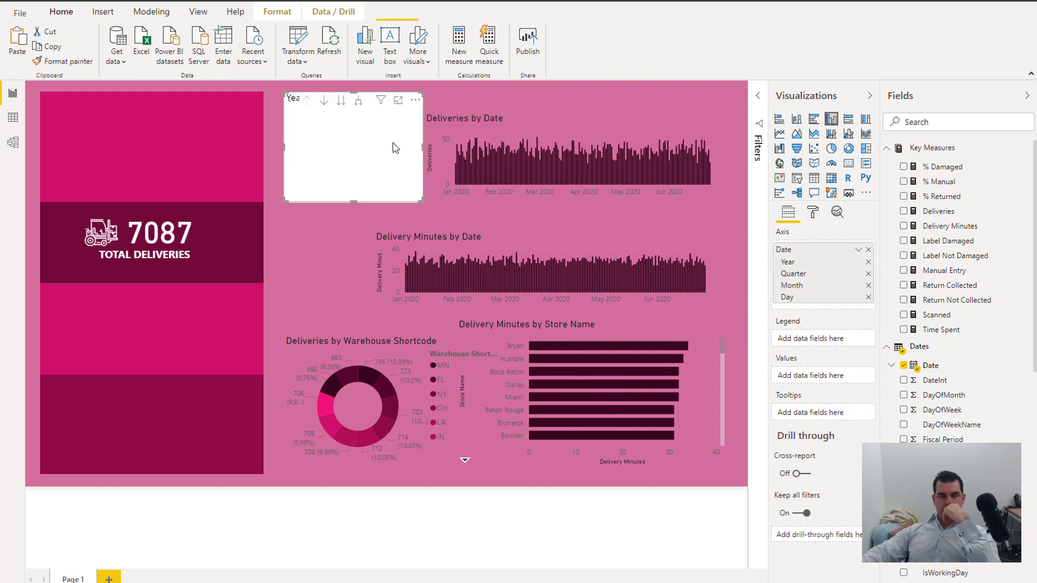
pyautogui.click(797, 180)
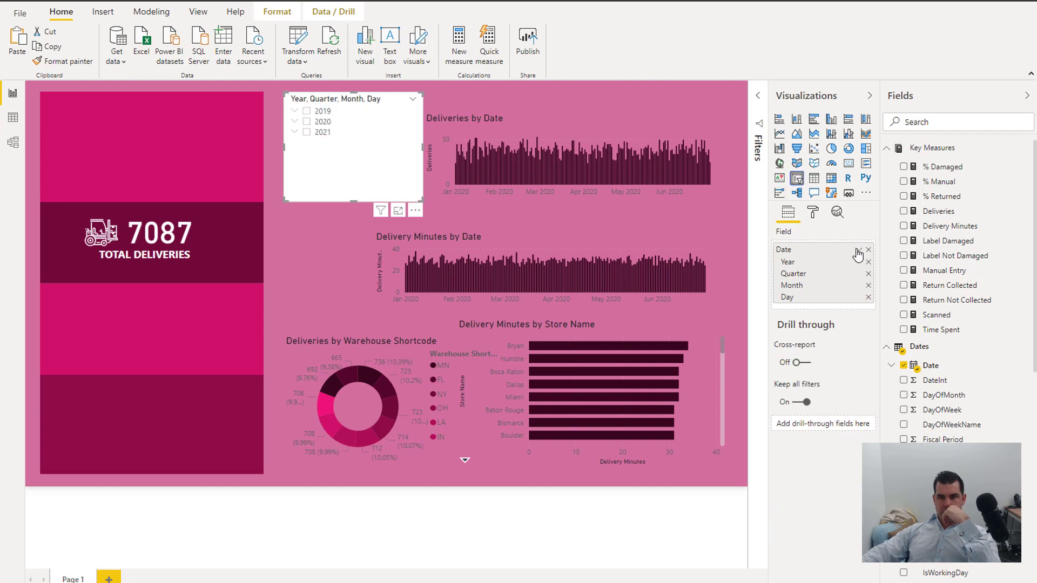
pyautogui.click(859, 249)
pyautogui.click(880, 314)
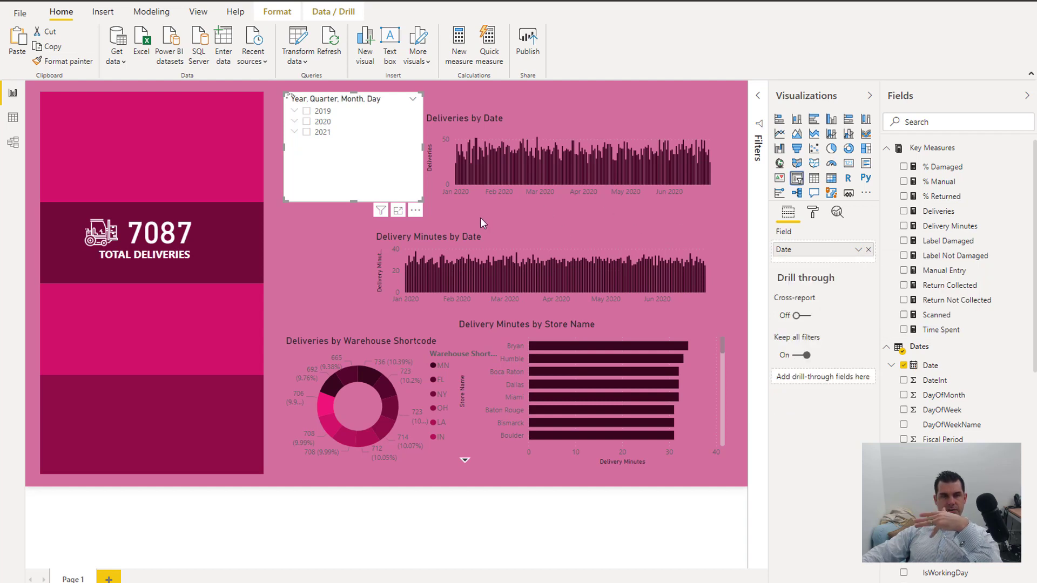
# Switch the Date slicer to the Between style and shrink its box
pyautogui.click(413, 100)
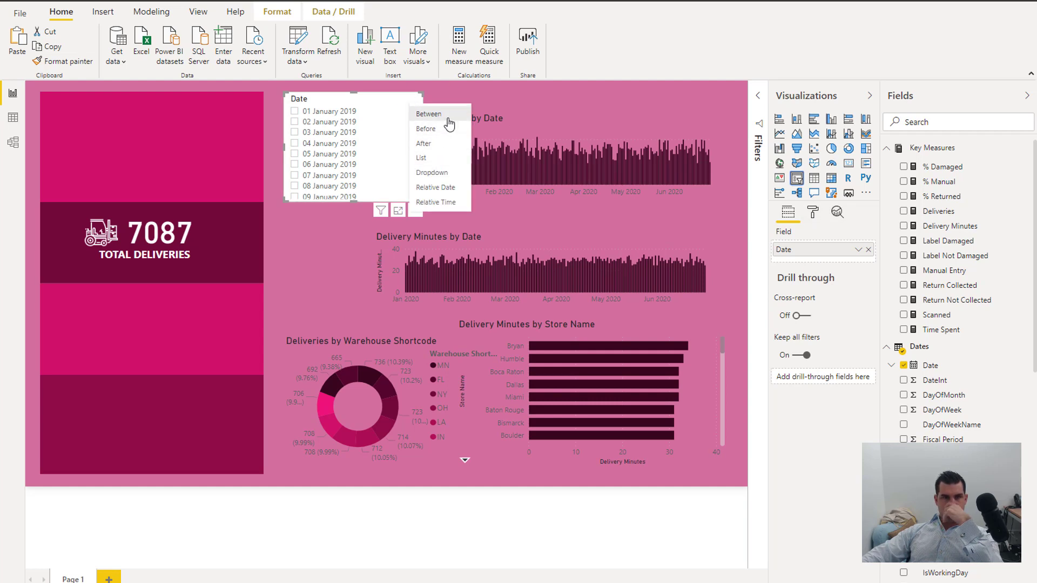
pyautogui.click(447, 121)
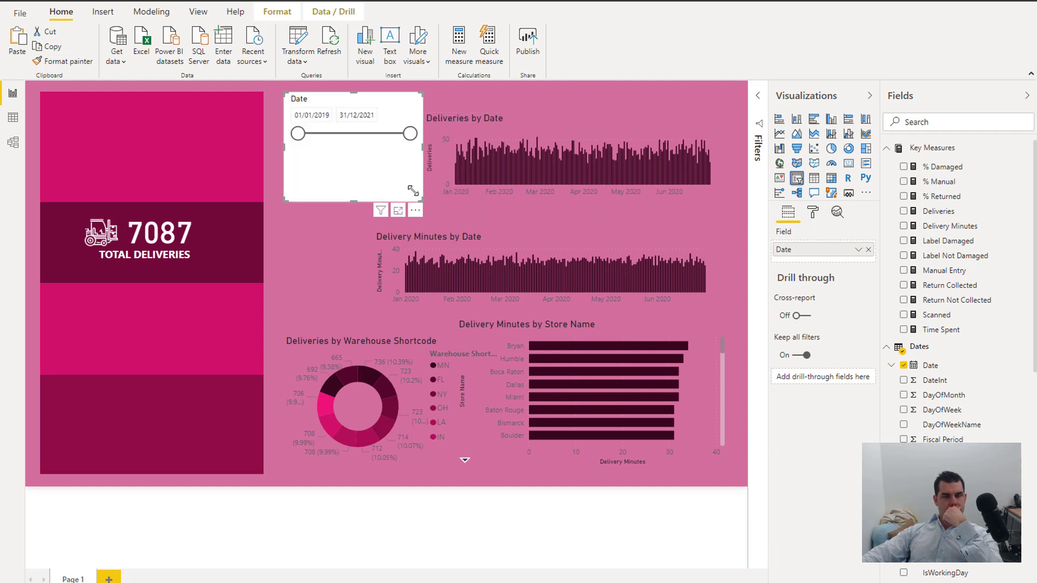
pyautogui.moveTo(413, 190); pyautogui.dragTo(397, 172)
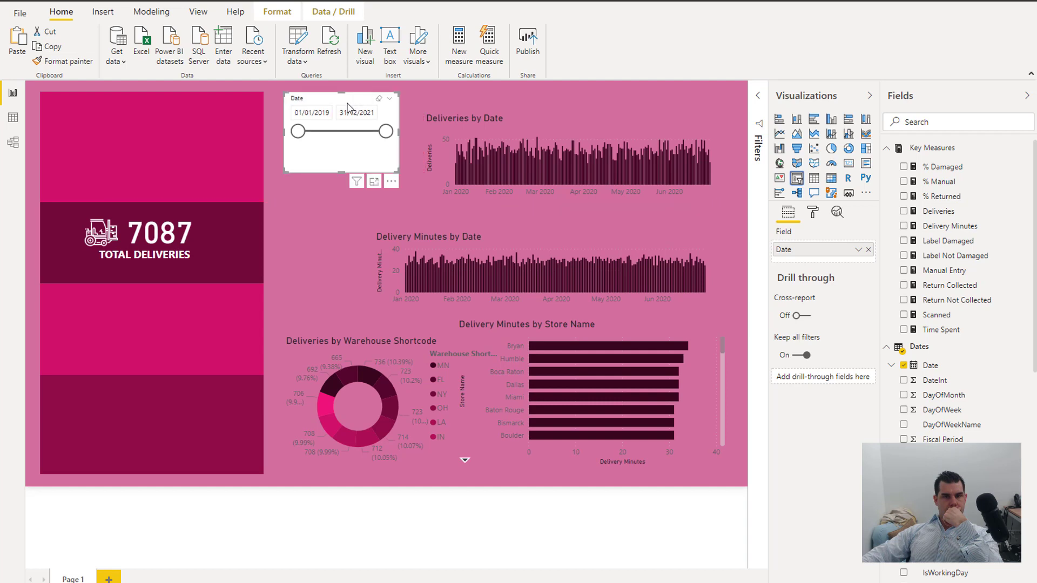